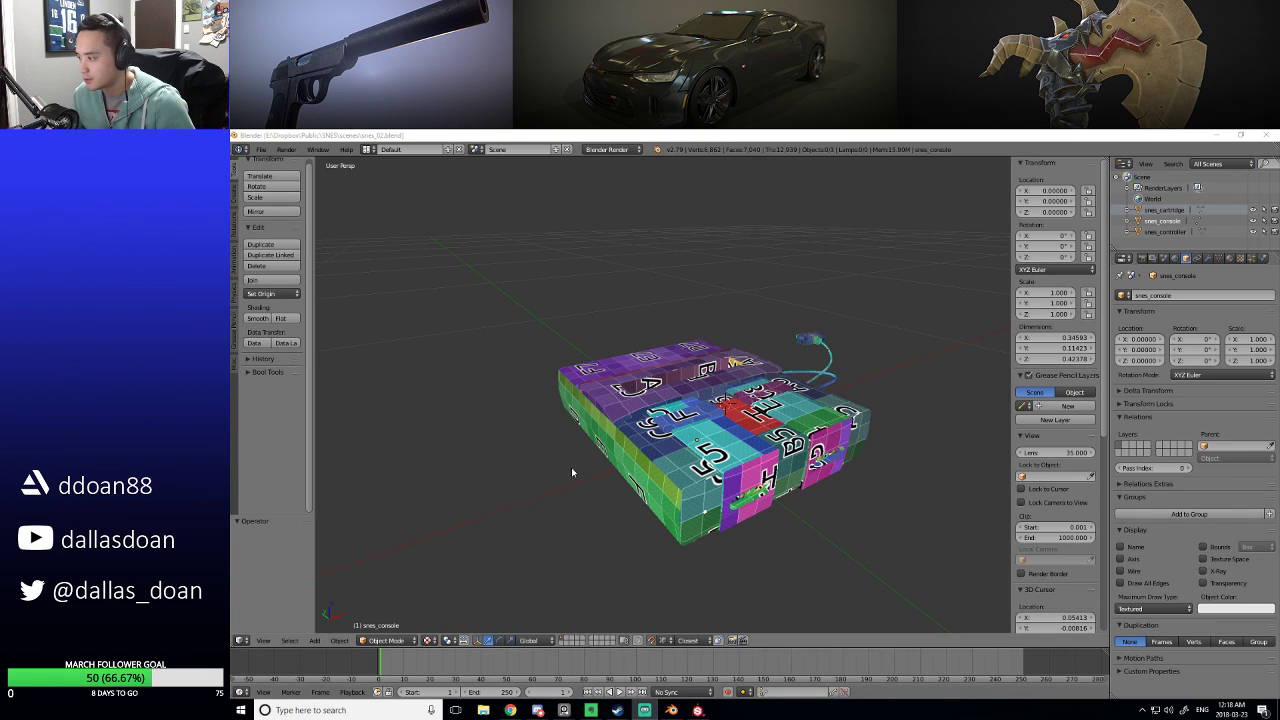
Select the snes_cartridge object, isolate it in local view, and hide the viewport's properties region.
middle_click_drag(554, 449, 677, 473)
right_click(675, 380)
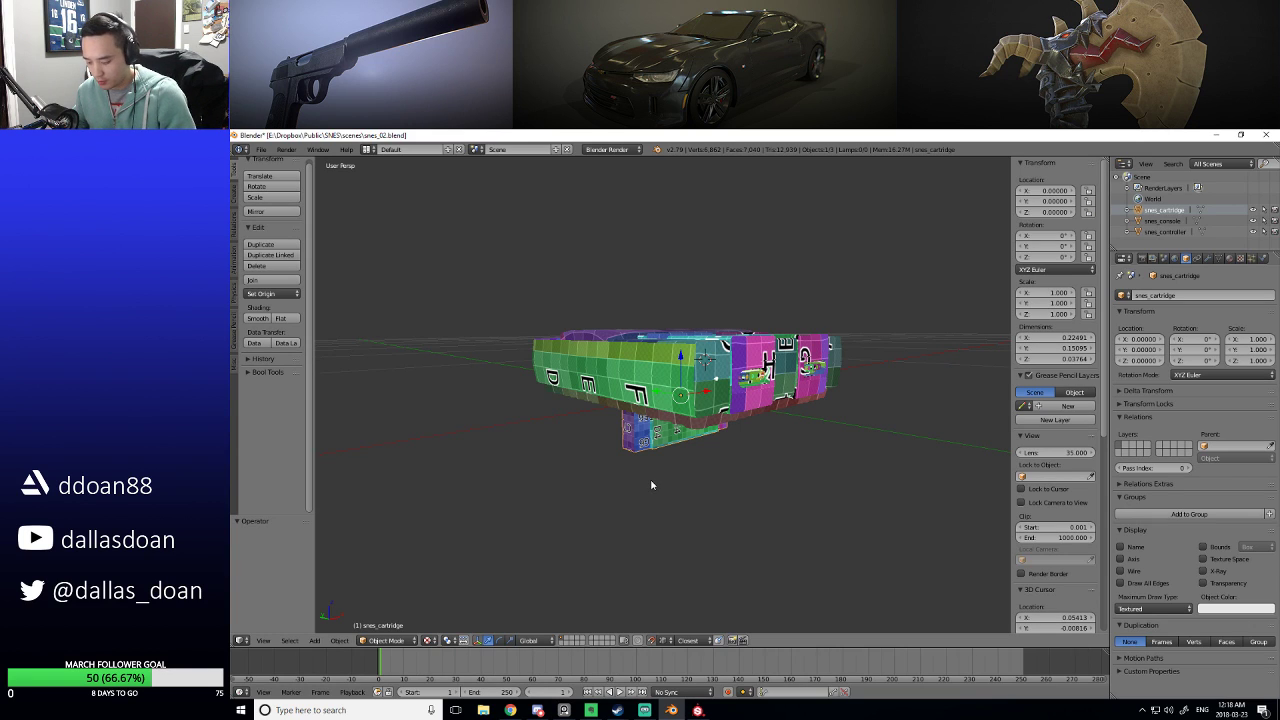
key("KP_Divide")
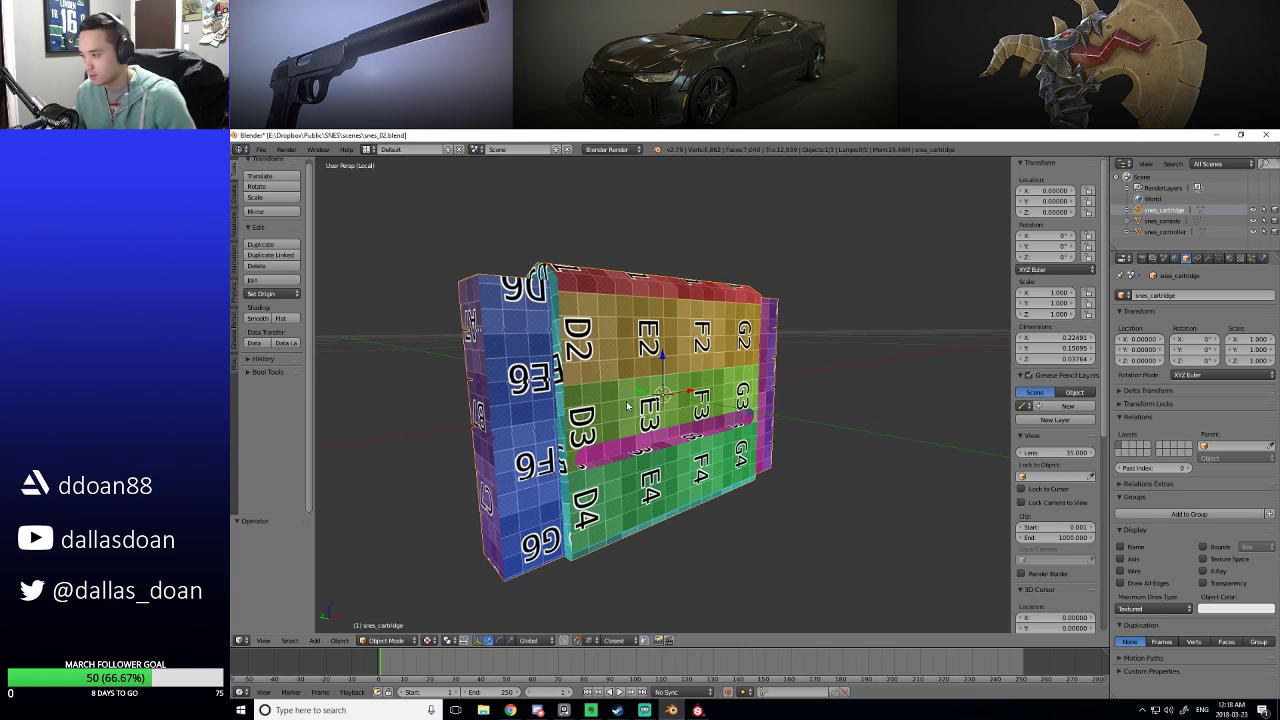
middle_click_drag(627, 405, 640, 445)
key("n")
scroll(680, 438, "down", 2)
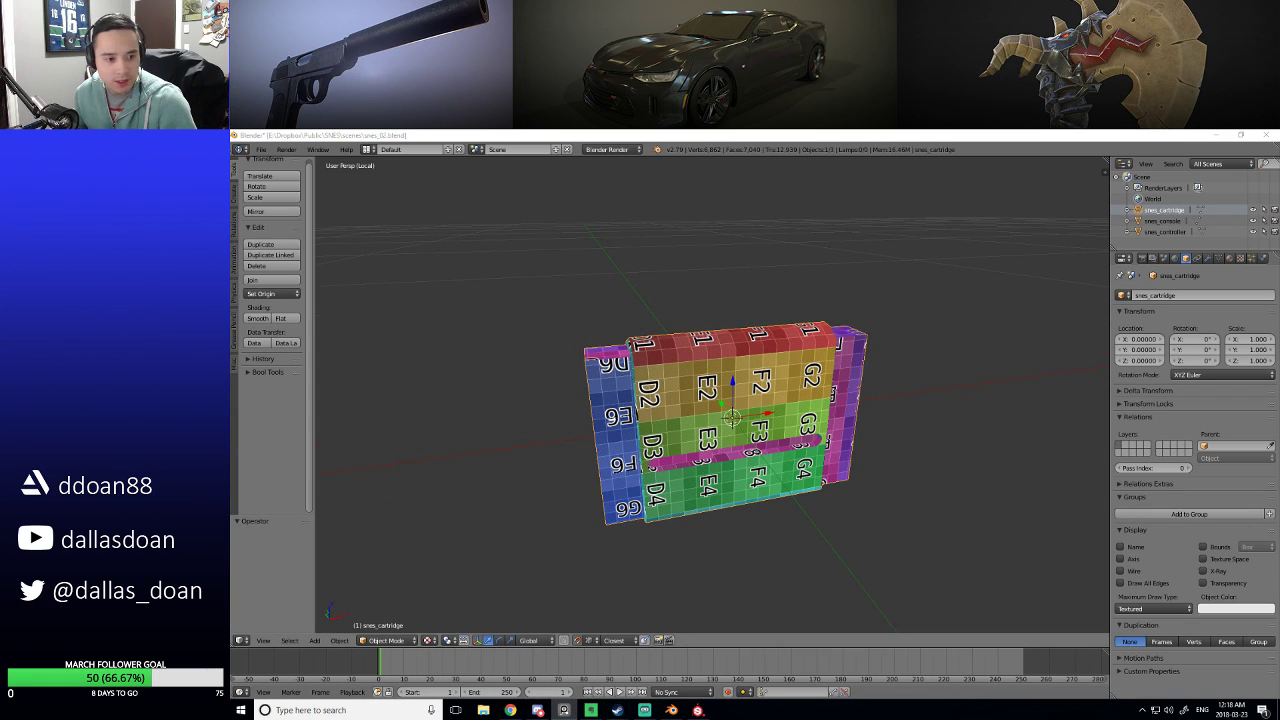
Switch to the PureRef reference board and examine the front and back photos of the game cartridge.
left_click(564, 710)
right_click_drag(594, 251, 736, 279)
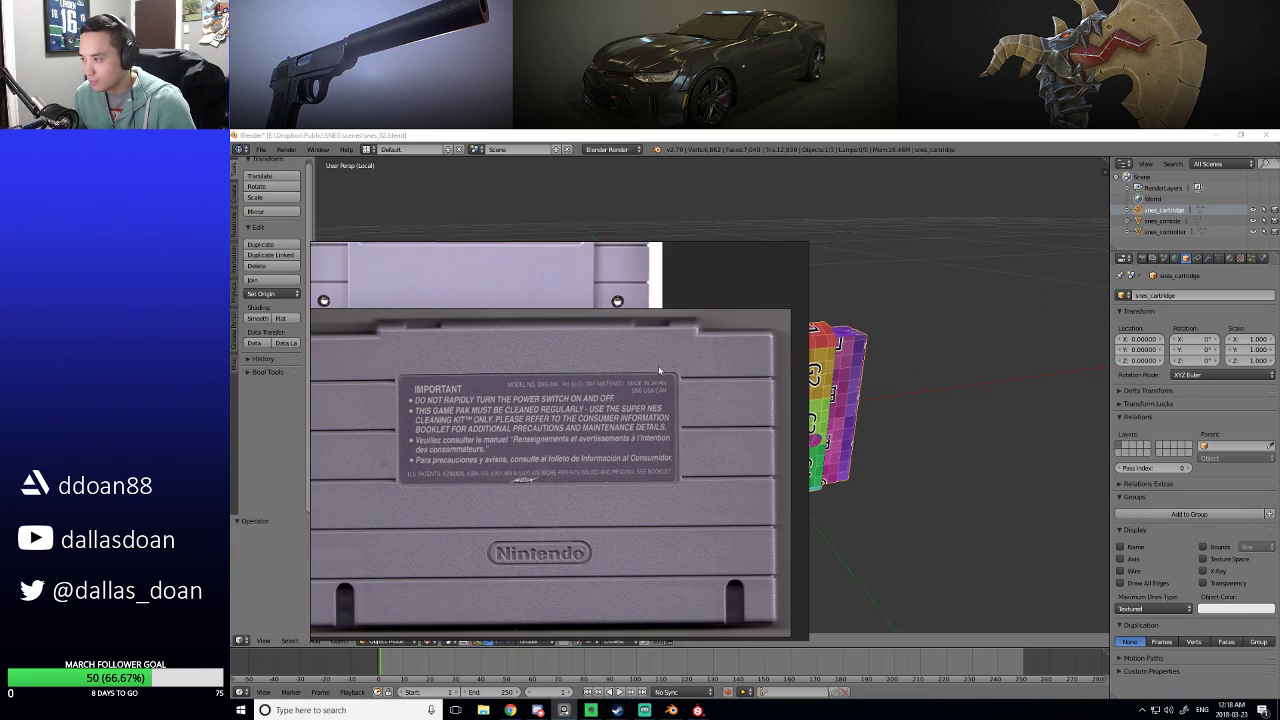
scroll(631, 378, "down", 2)
middle_click_drag(576, 322, 644, 460)
scroll(618, 426, "down", 2)
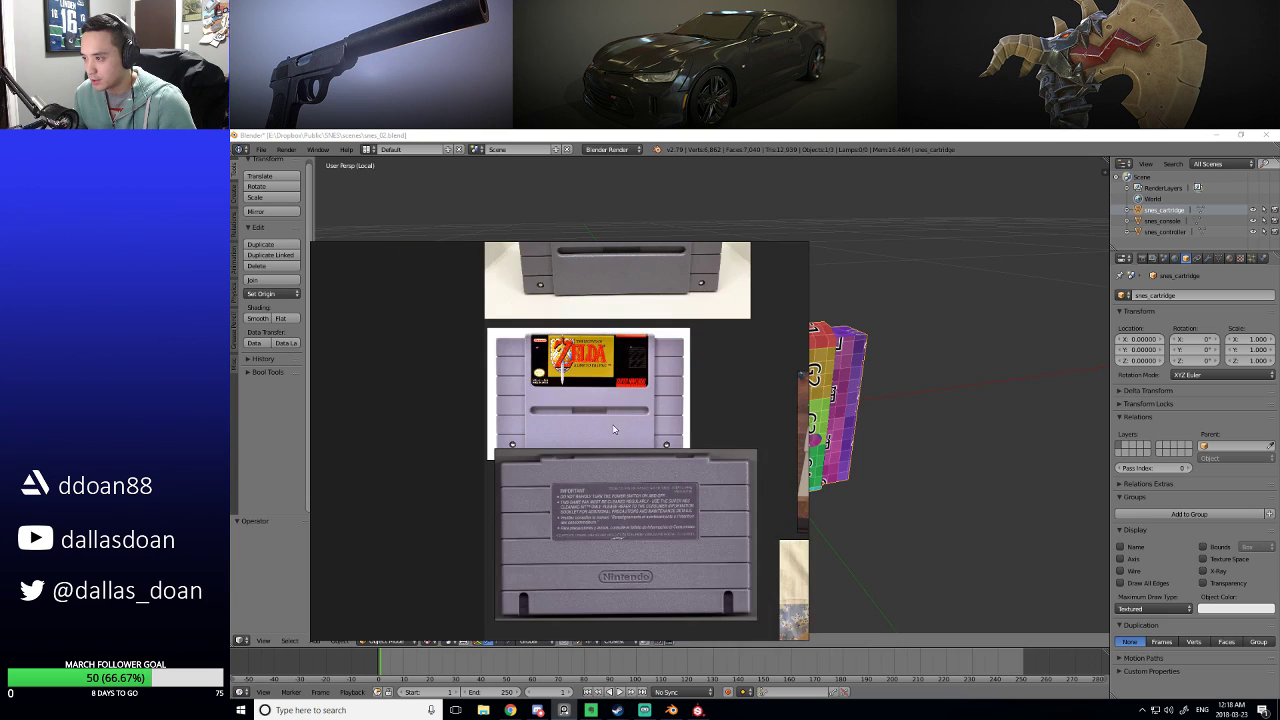
middle_click_drag(626, 298, 577, 479)
middle_click_drag(697, 471, 649, 440)
middle_click_drag(736, 487, 549, 437)
scroll(597, 428, "down", 3)
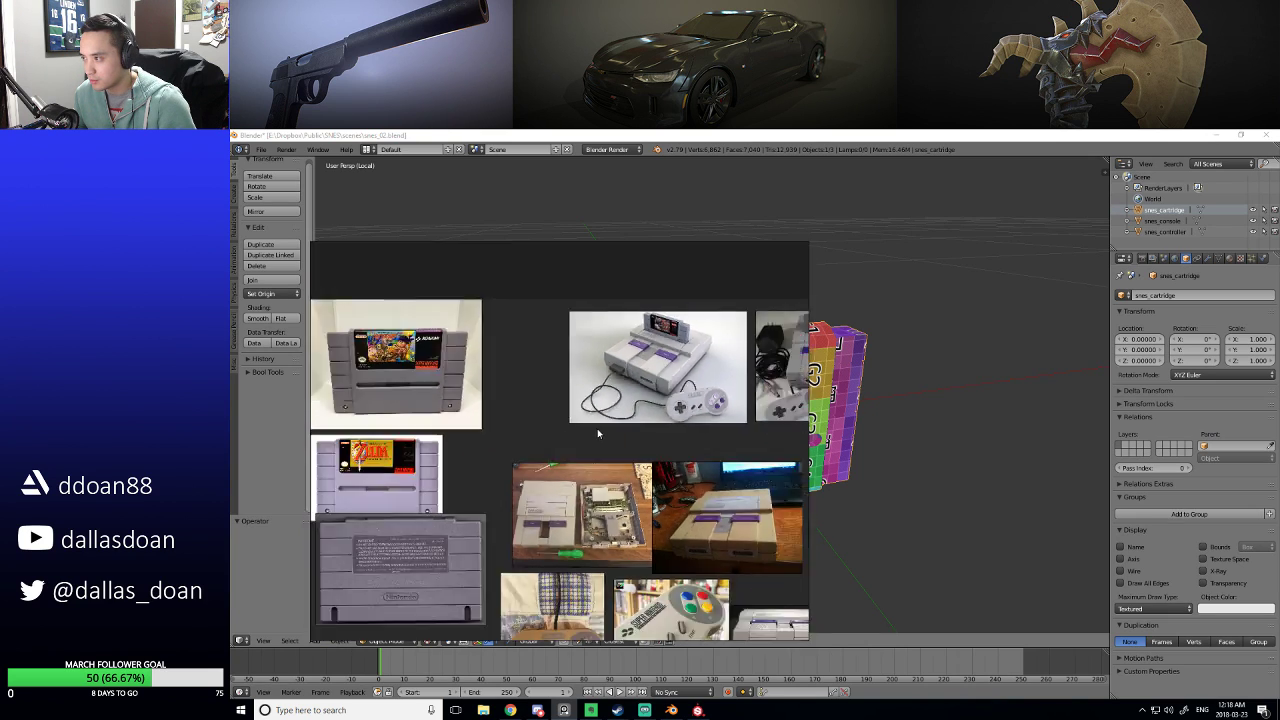
Examine the remaining console, controller and cartridge photos on the board, then return to Blender.
middle_click_drag(721, 435, 767, 310)
middle_click_drag(638, 604, 579, 556)
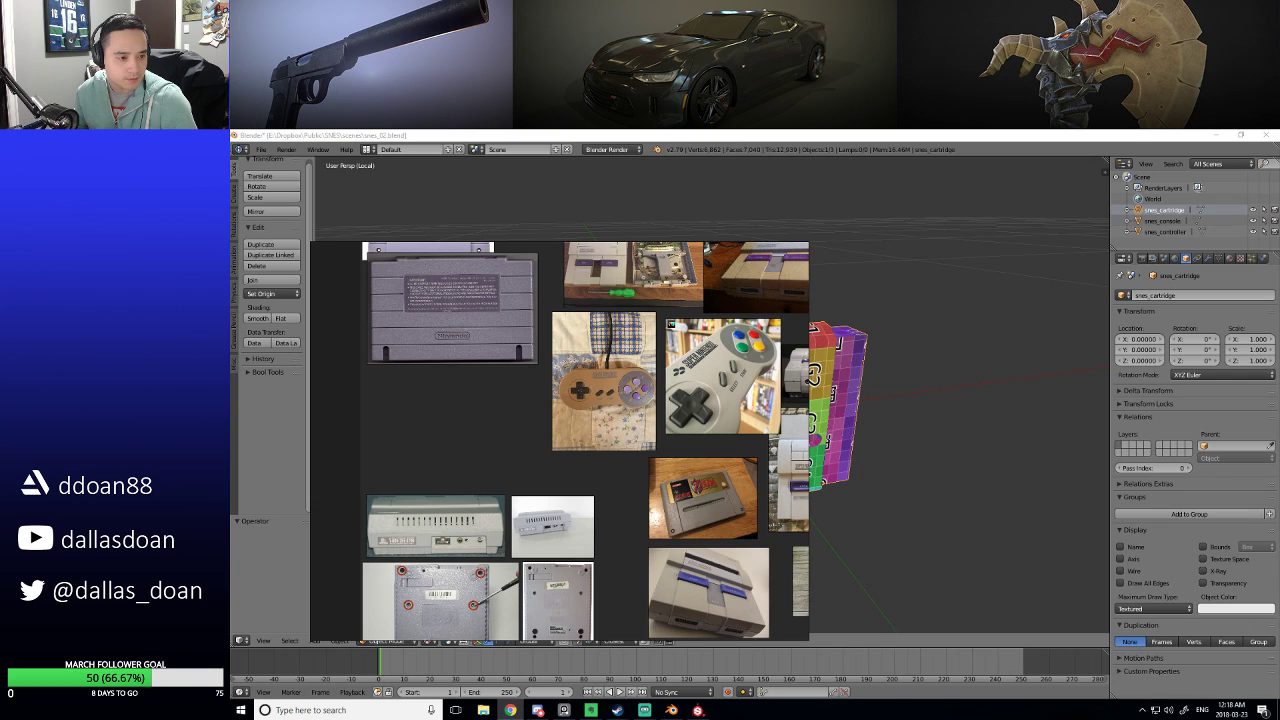
key("alt+Tab")
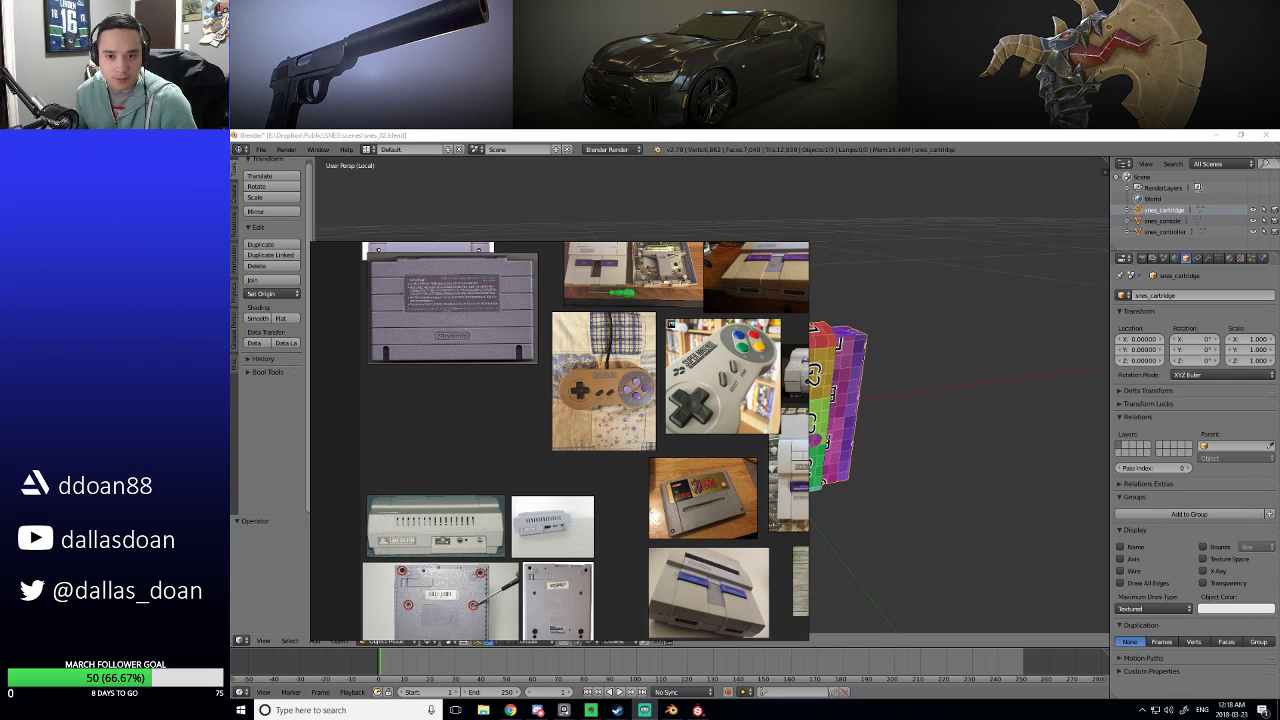
key("alt+Tab")
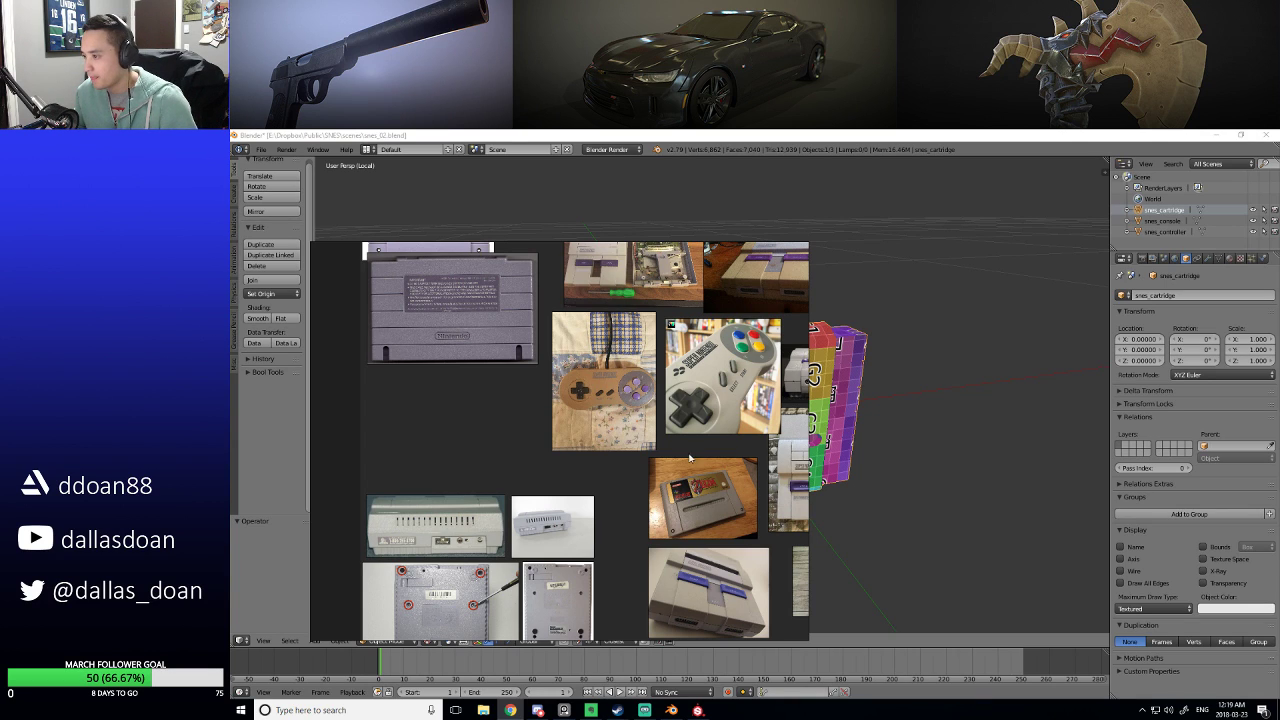
left_click_drag(543, 437, 305, 484)
right_click_drag(306, 480, 230, 480)
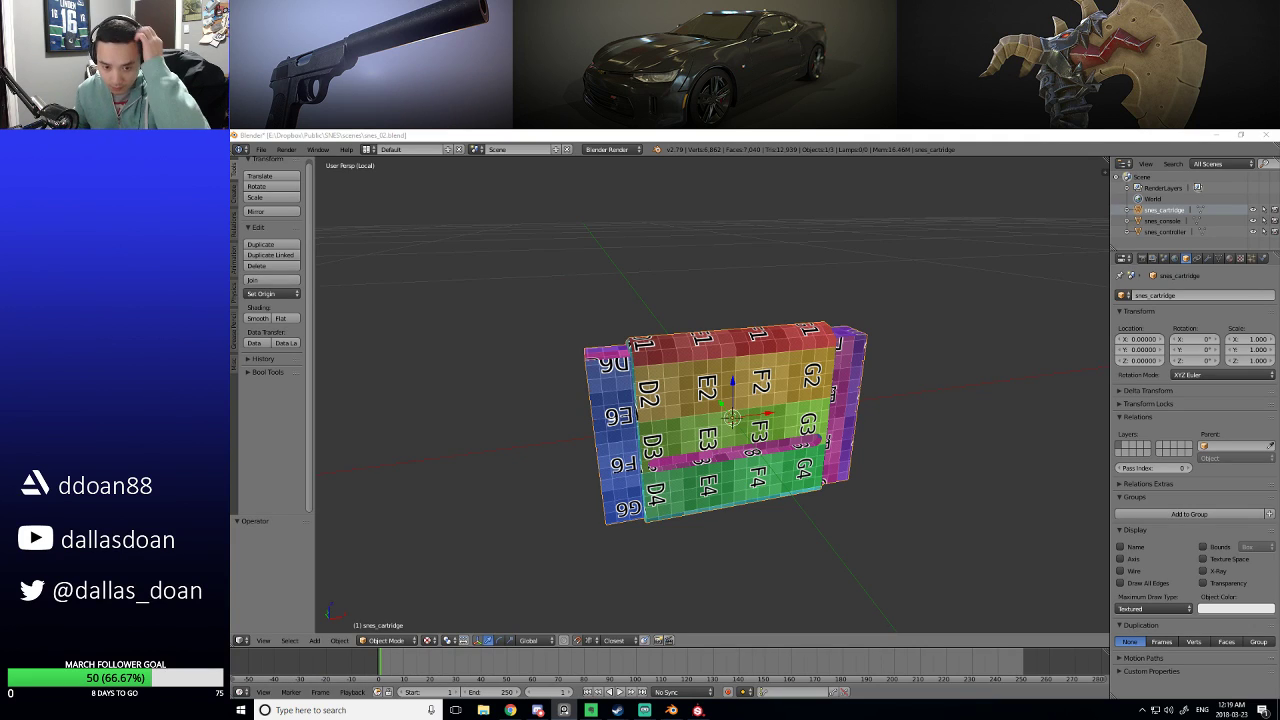
key("alt+Tab")
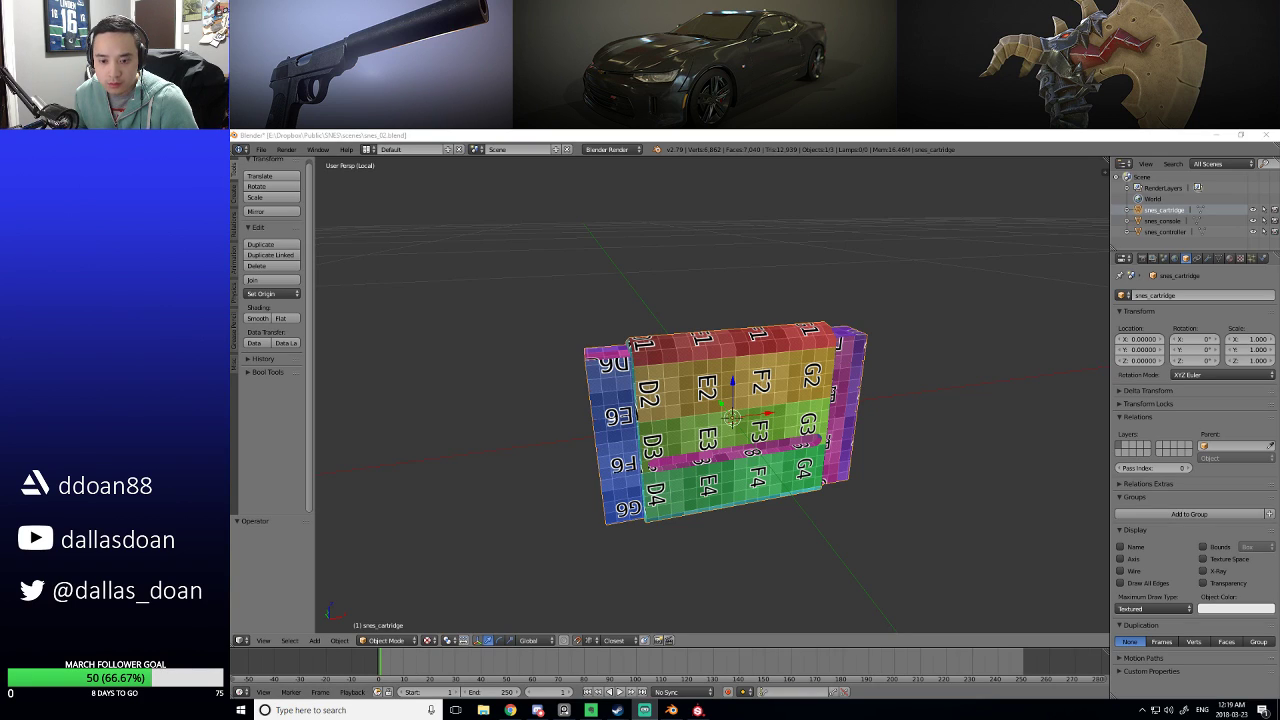
Enter Edit Mode on the cartridge with edge selection and select a lengthwise edge line along its rounded top.
middle_click_drag(636, 446, 742, 517)
key("Tab")
key("ctrl+Tab")
left_click(705, 386)
scroll(683, 409, "up", 2)
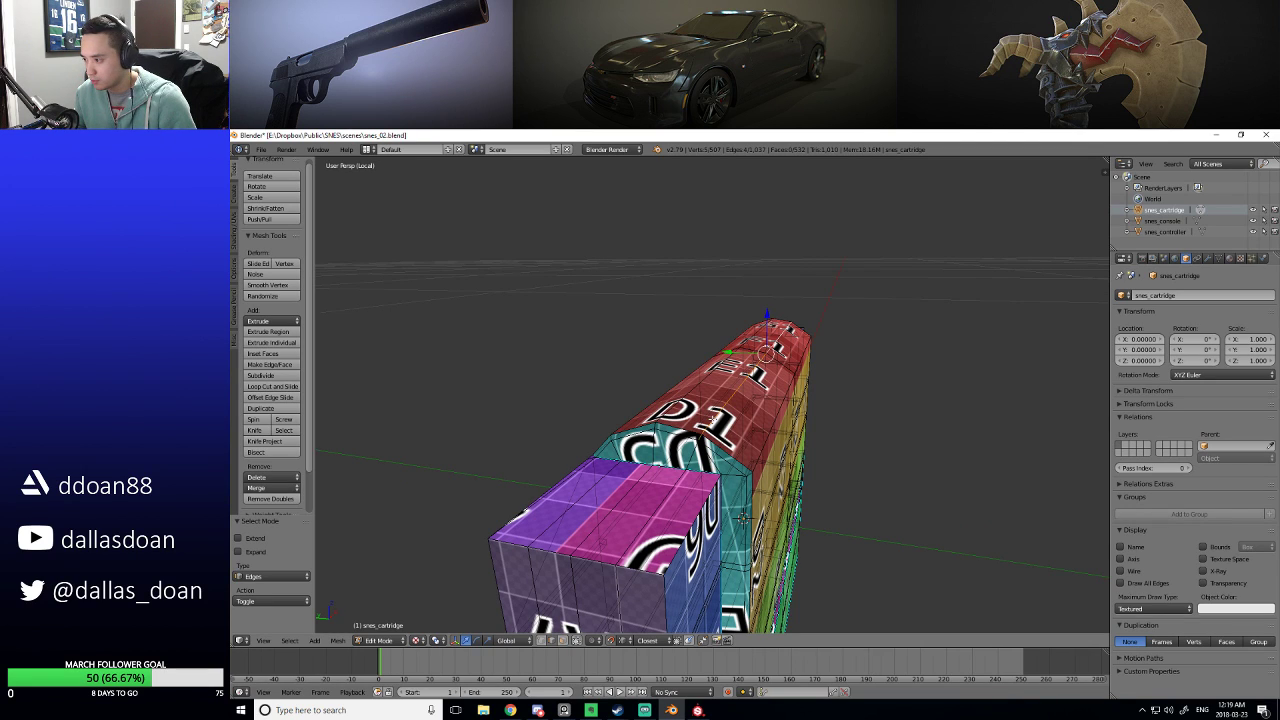
mouse_move(742, 517)
middle_mouse_down()
mouse_move(695, 520)
mouse_move(748, 513)
middle_mouse_up()
middle_click_drag(748, 430, 632, 418)
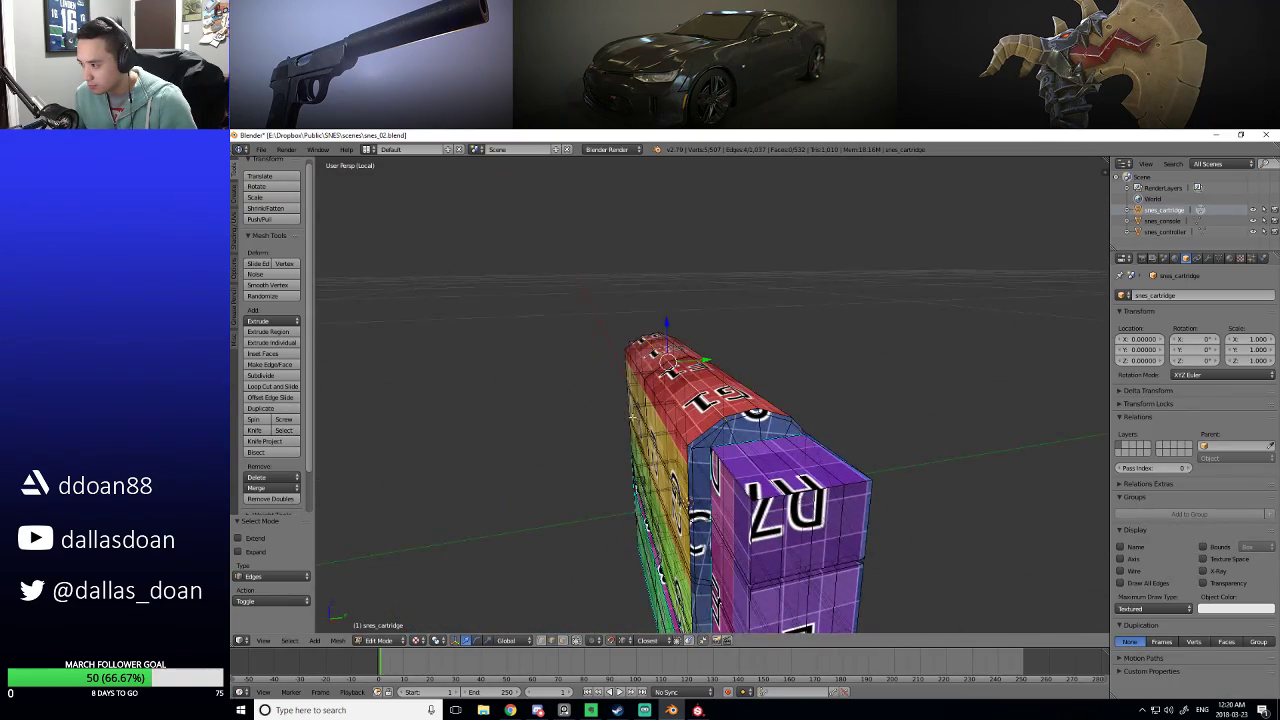
Undo the first trial shift and move the selected lengthwise top edges by -0.002 along Y.
left_click_drag(712, 361, 722, 361)
key("ctrl+z")
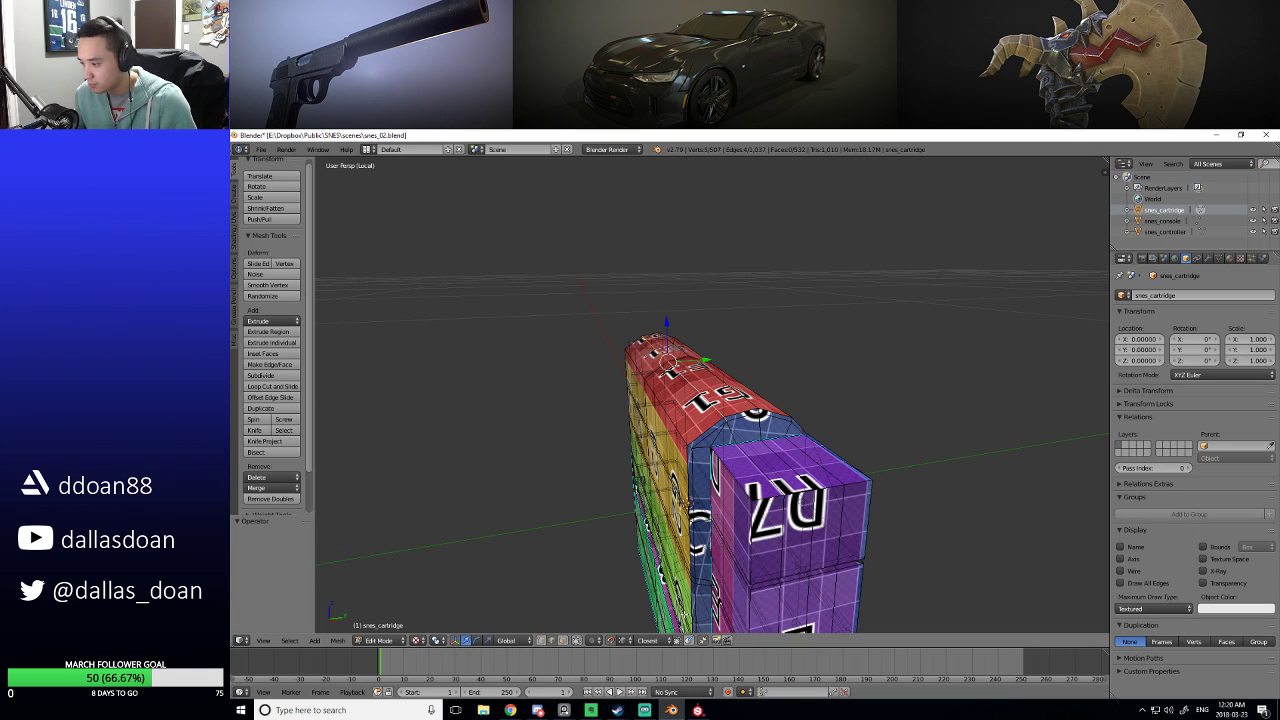
middle_click_drag(620, 500, 685, 505)
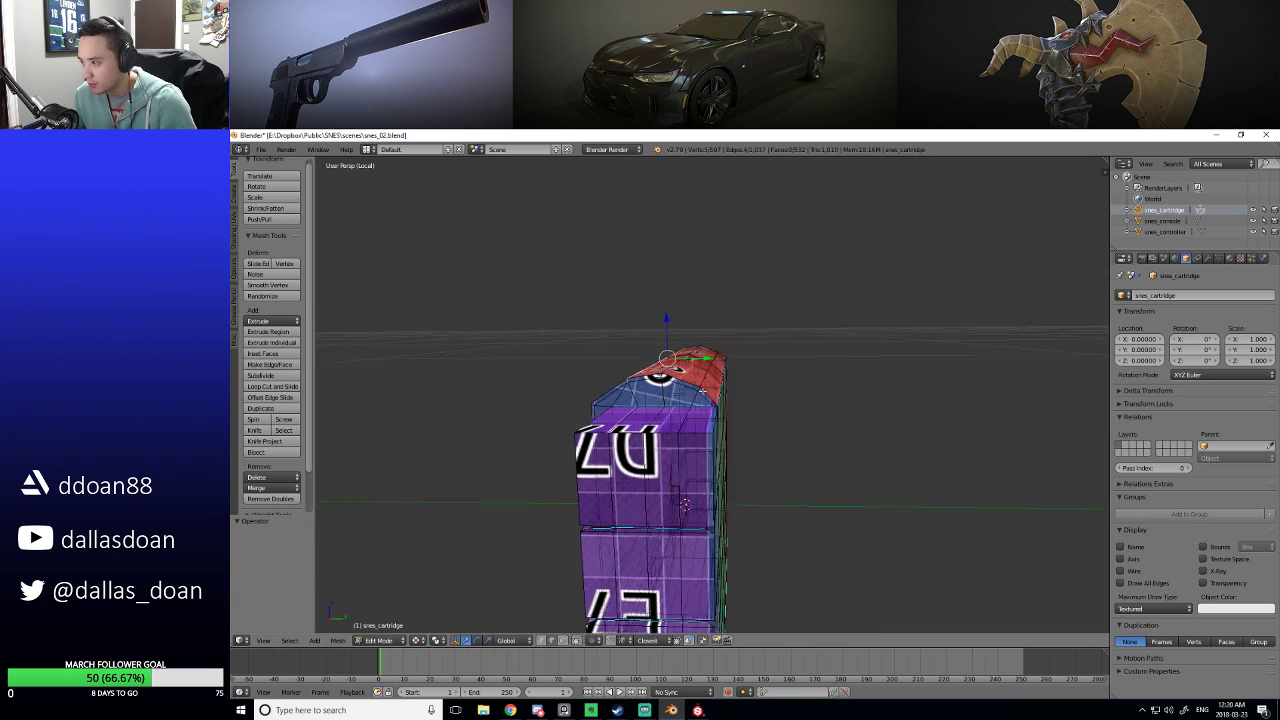
middle_click_drag(703, 391, 722, 391)
left_click_drag(704, 359, 646, 380)
middle_click_drag(638, 388, 704, 404)
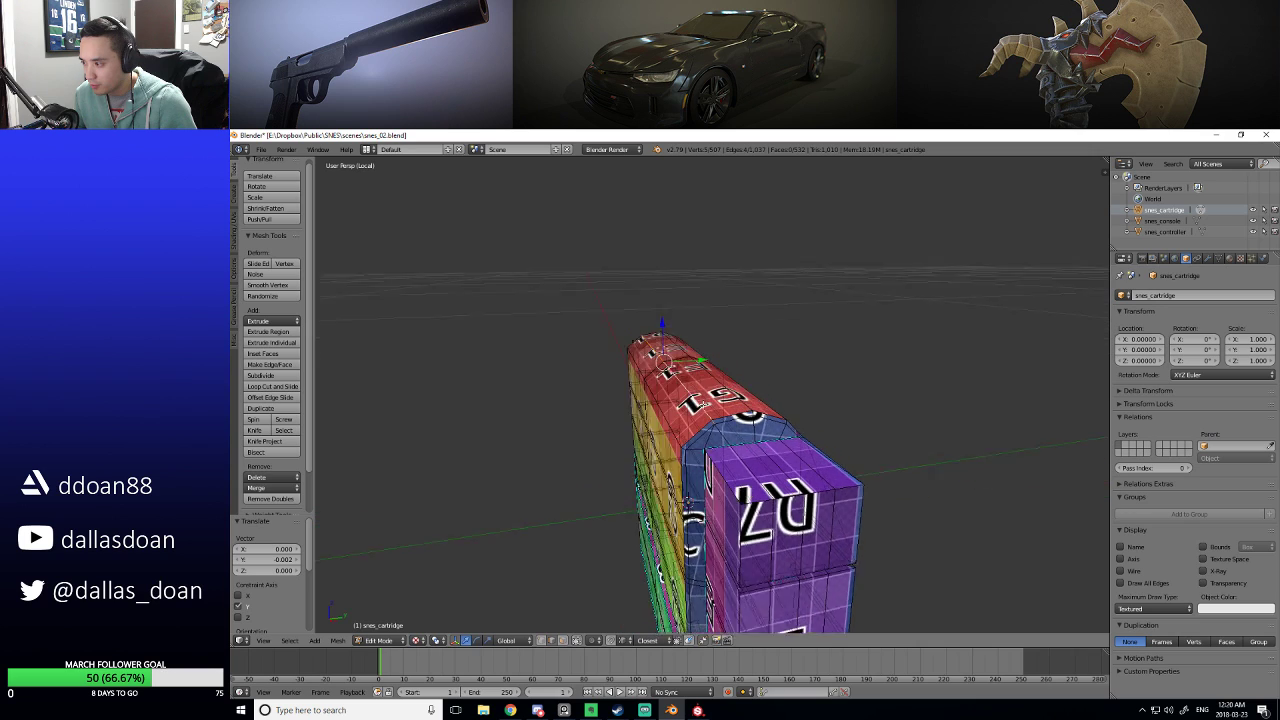
Nudge the lengthwise edges on the cartridge's rounded top by -0.001 along Y.
middle_click_drag(687, 503, 686, 506)
key("g")
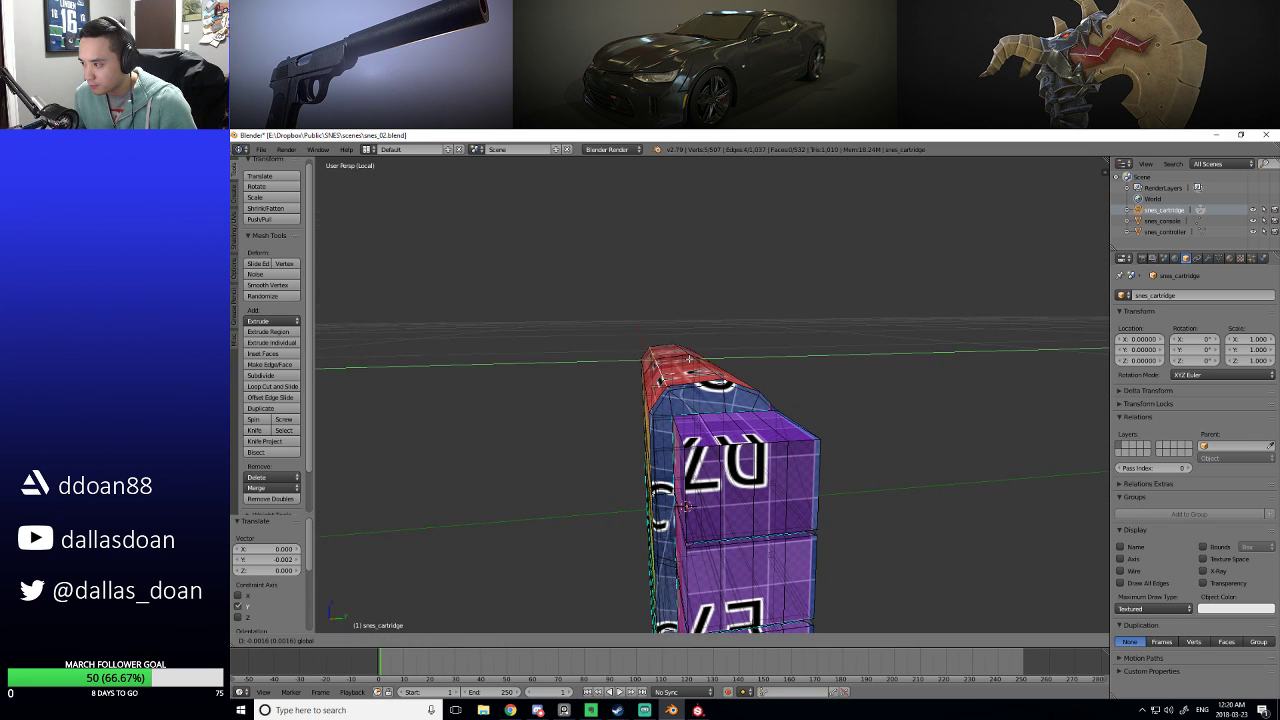
left_click_drag(689, 358, 694, 358)
middle_click_drag(502, 422, 746, 399)
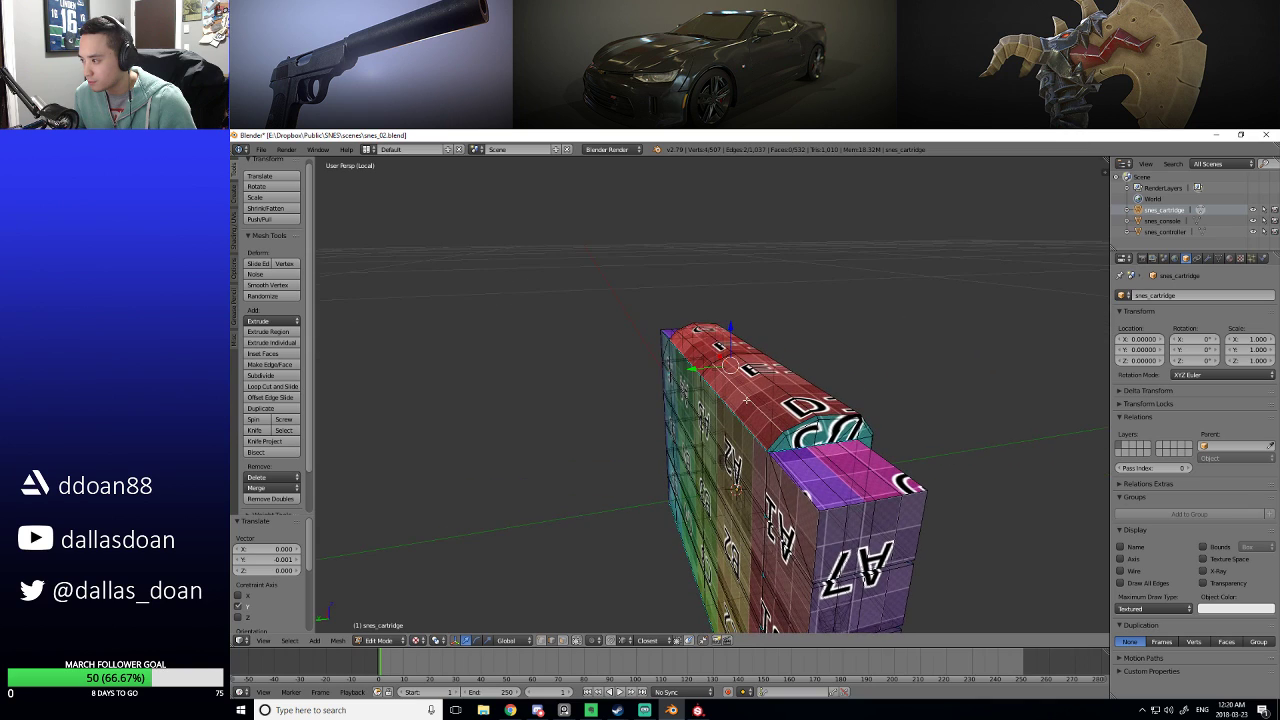
Pick edges at the end of the cartridge's rounded top and limit selection to visible geometry.
right_click(788, 438, "alt")
middle_click_drag(788, 438, 779, 405)
right_click(768, 377)
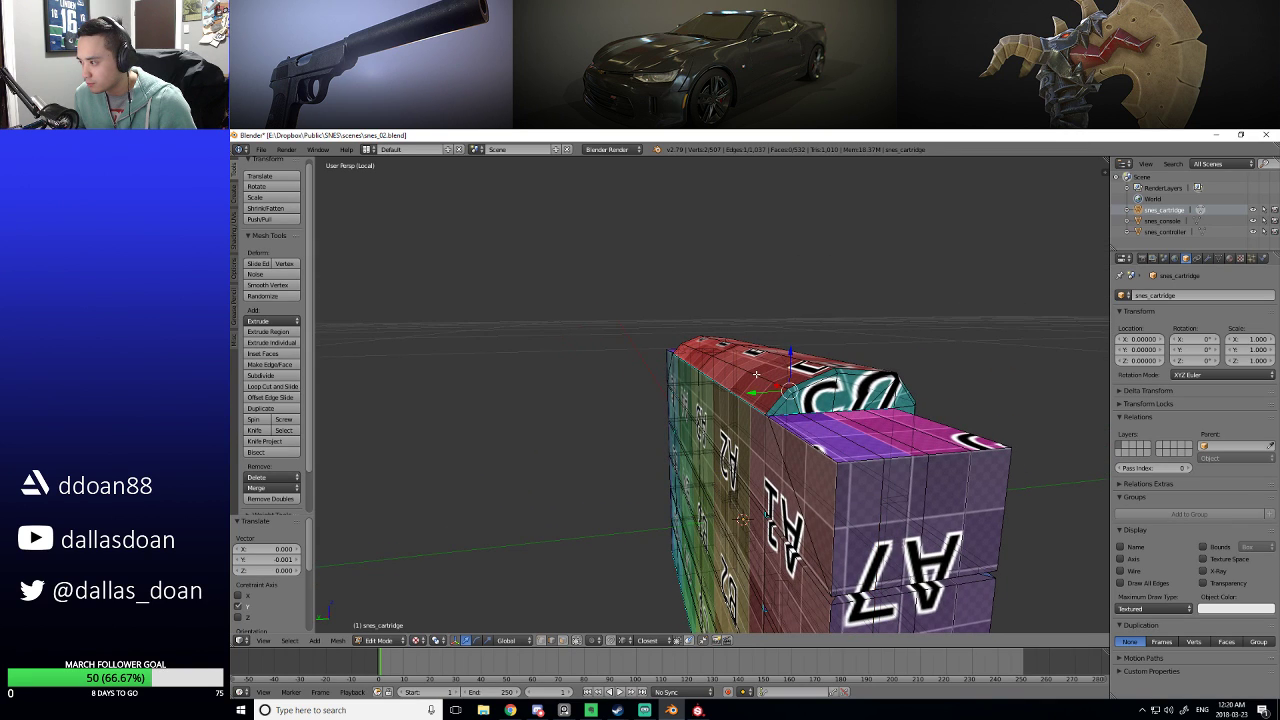
right_click(864, 443, "alt")
middle_click_drag(864, 443, 800, 460)
key("a")
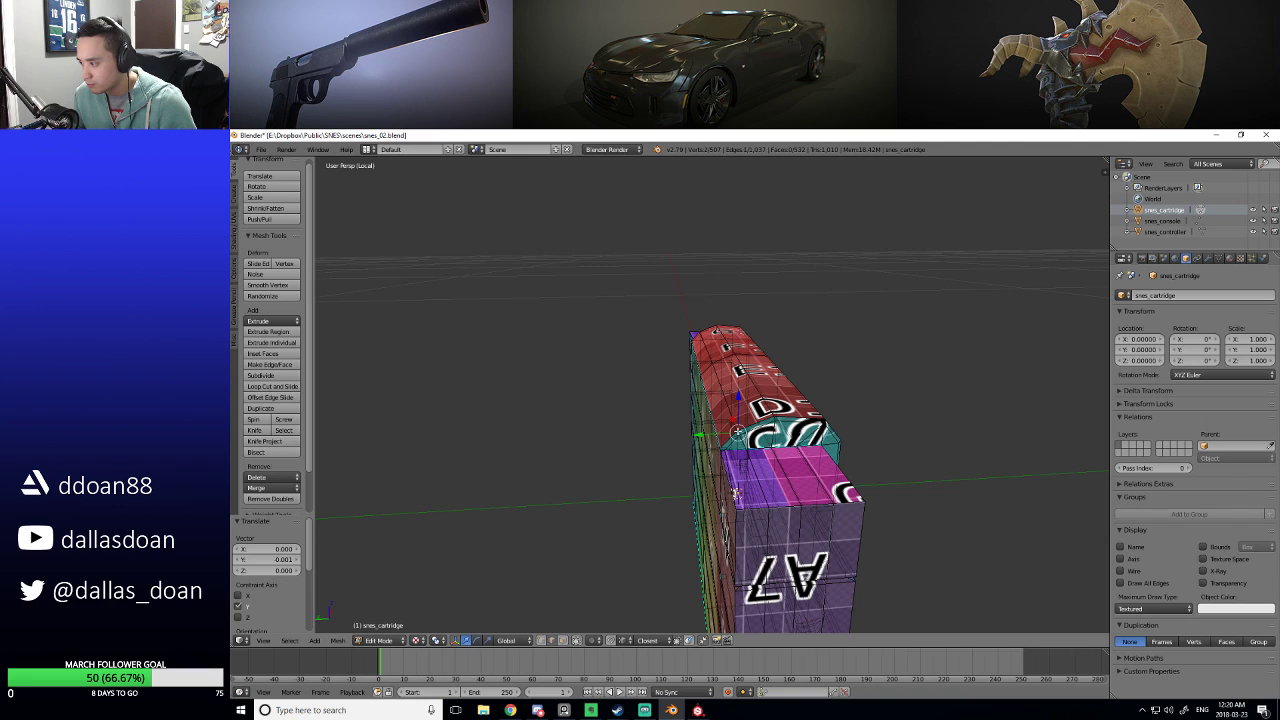
middle_click_drag(736, 493, 670, 560)
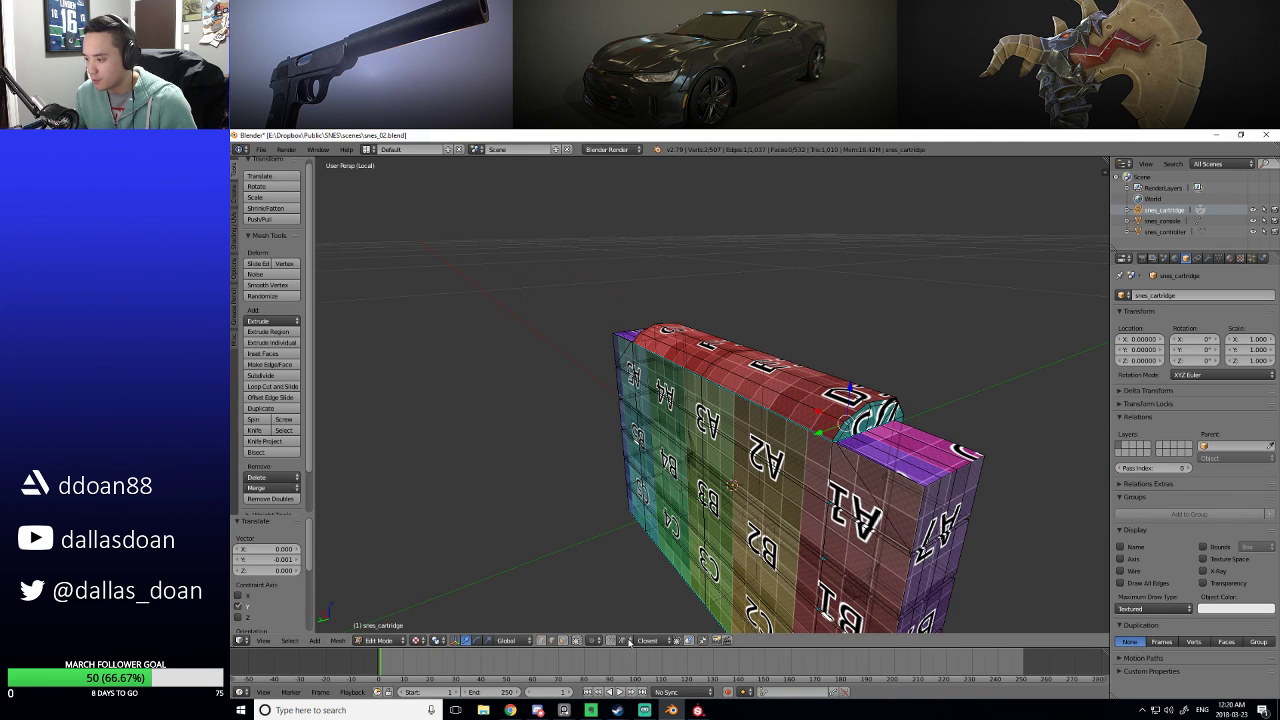
left_click(576, 640)
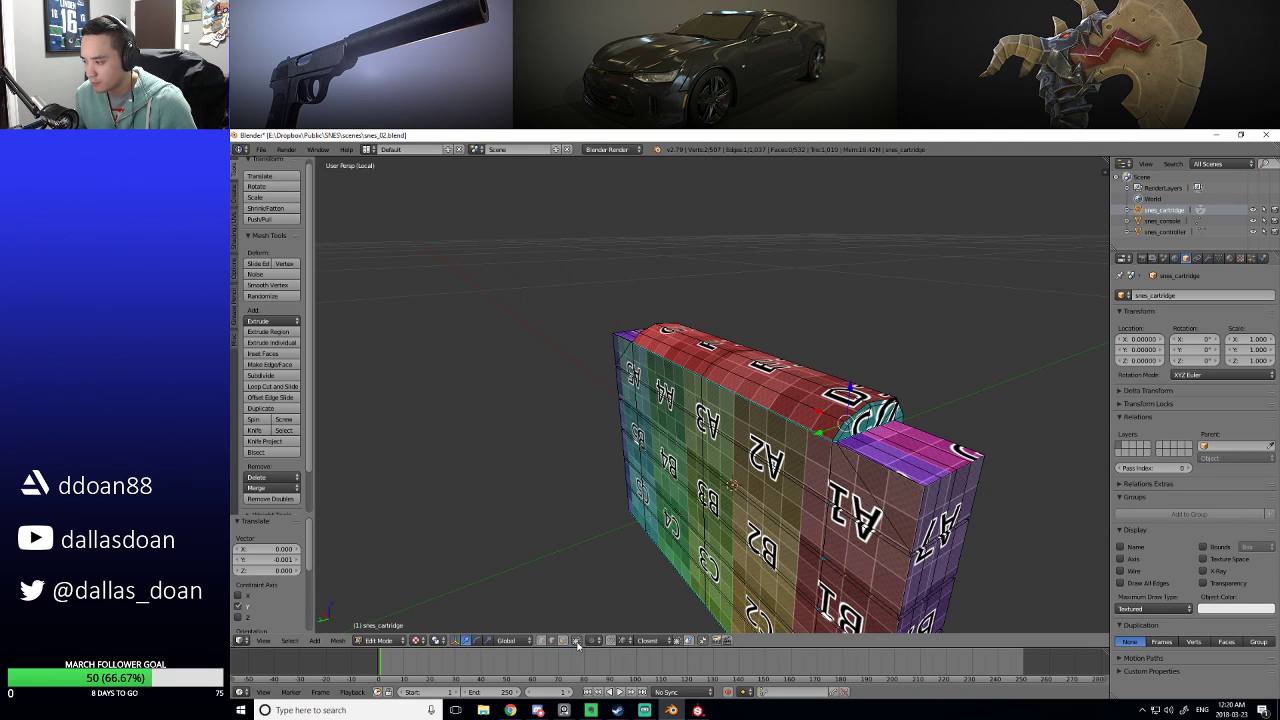
Select the lengthwise edge line on the opposite side of the rounded top and move it 0.002 along Y.
middle_click_drag(630, 520, 700, 490)
scroll(712, 440, "up", 1)
right_click(800, 362, "shift")
middle_click_drag(678, 400, 836, 399)
left_click_drag(794, 392, 803, 397)
mouse_move(703, 441)
middle_mouse_down()
mouse_move(775, 433)
mouse_move(720, 443)
middle_mouse_up()
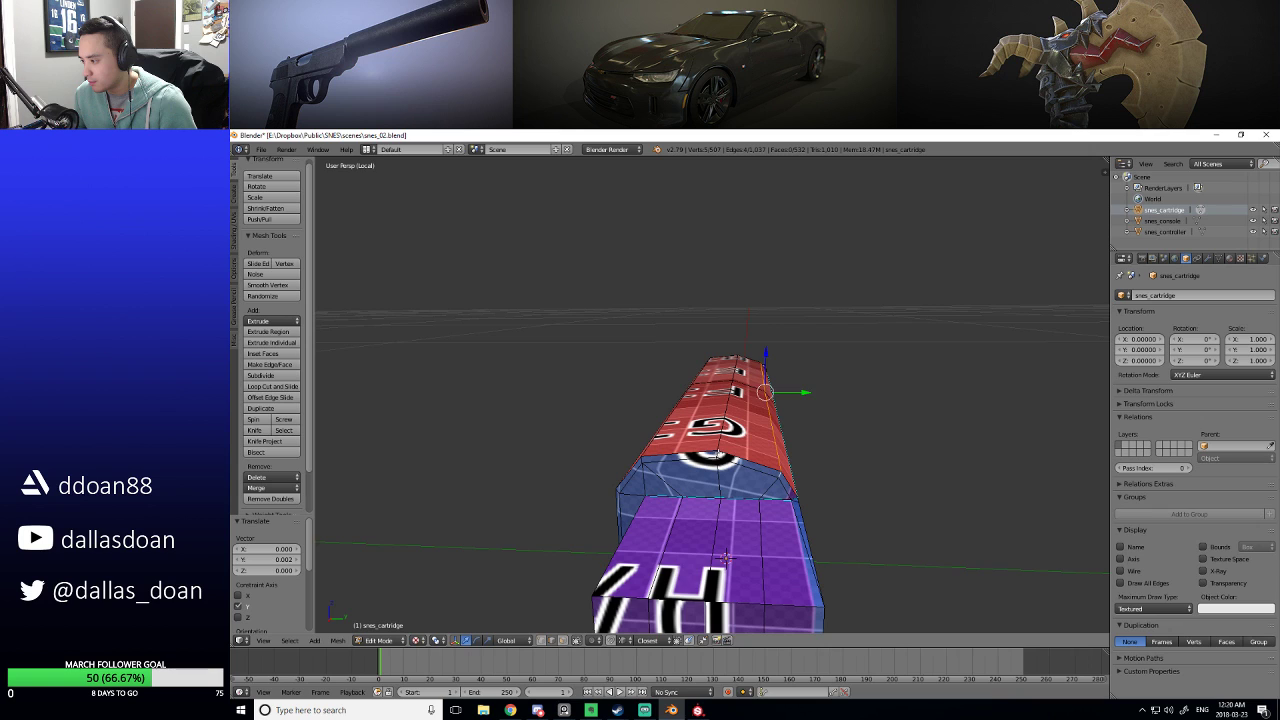
Switch to face selection and select the strip of four faces running along the middle of the cartridge's top.
middle_click_drag(765, 395, 761, 464)
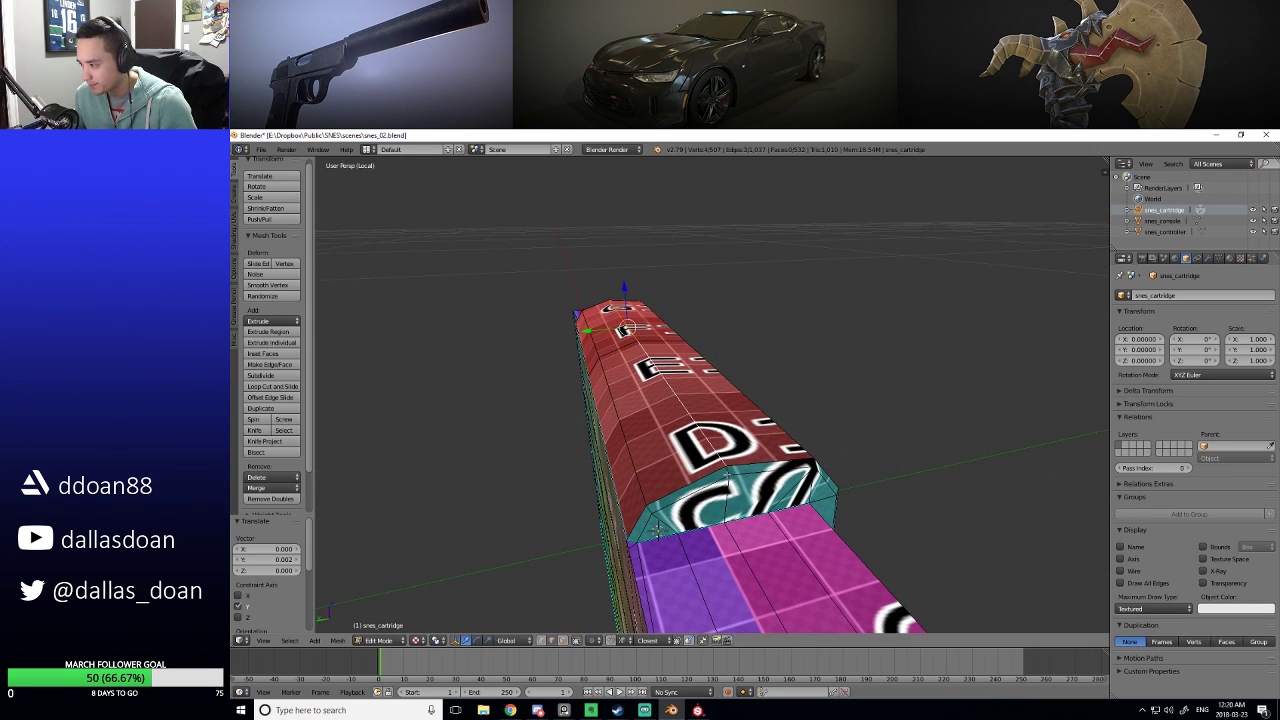
middle_click_drag(657, 530, 659, 440)
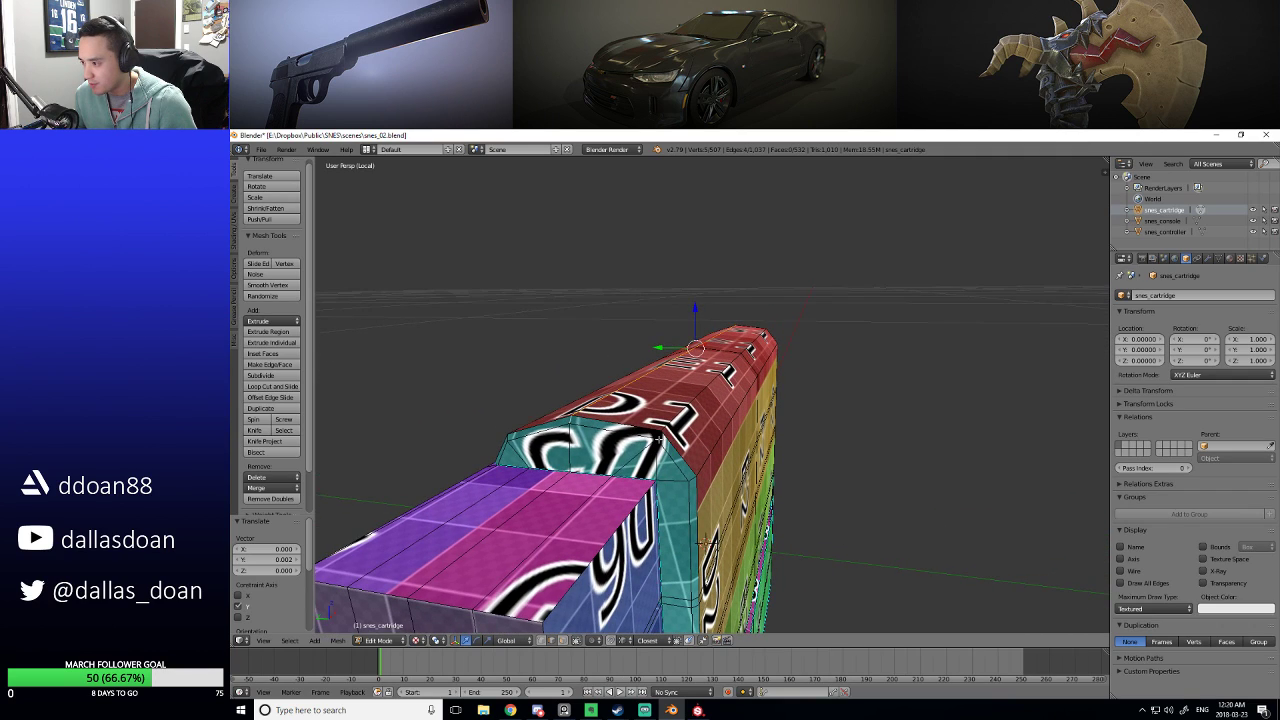
left_click(658, 436)
middle_click_drag(702, 543, 685, 495)
left_click(740, 379)
middle_click_drag(566, 339, 762, 383)
middle_click_drag(616, 512, 683, 497)
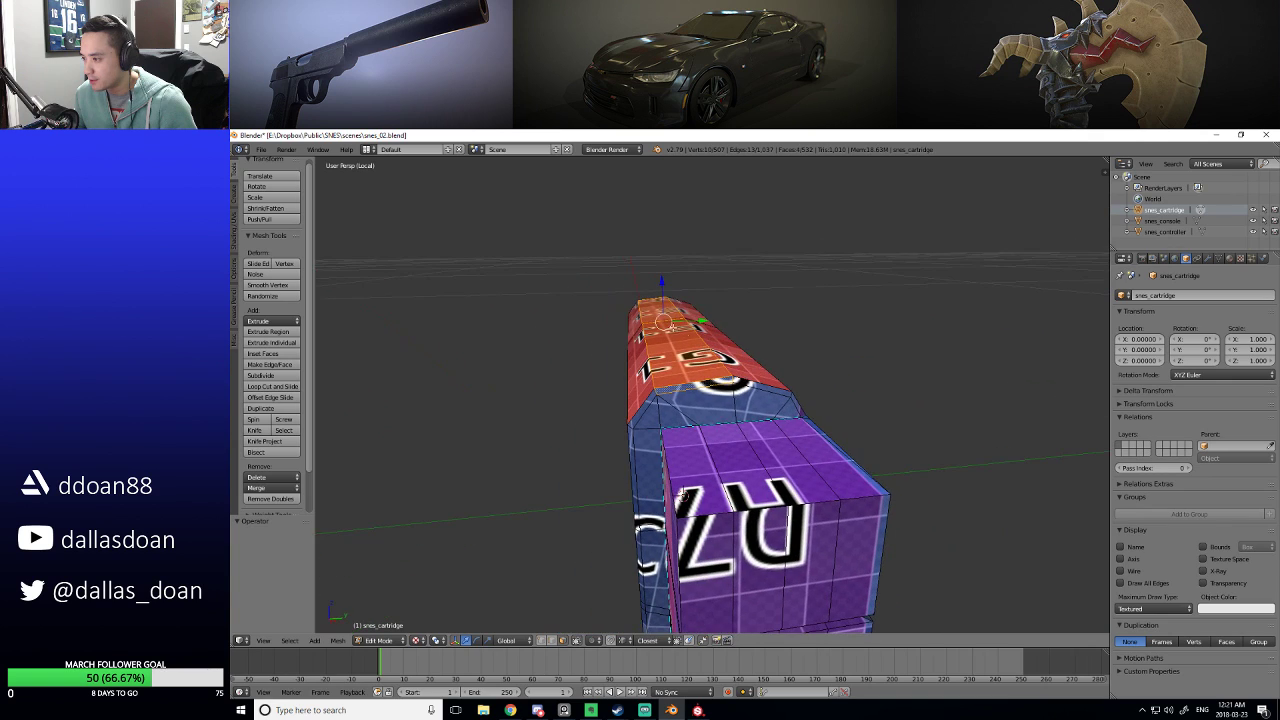
Move the selected top face strip by -0.002 along Z to flatten the curve, and clear the selection.
left_click_drag(661, 284, 667, 288)
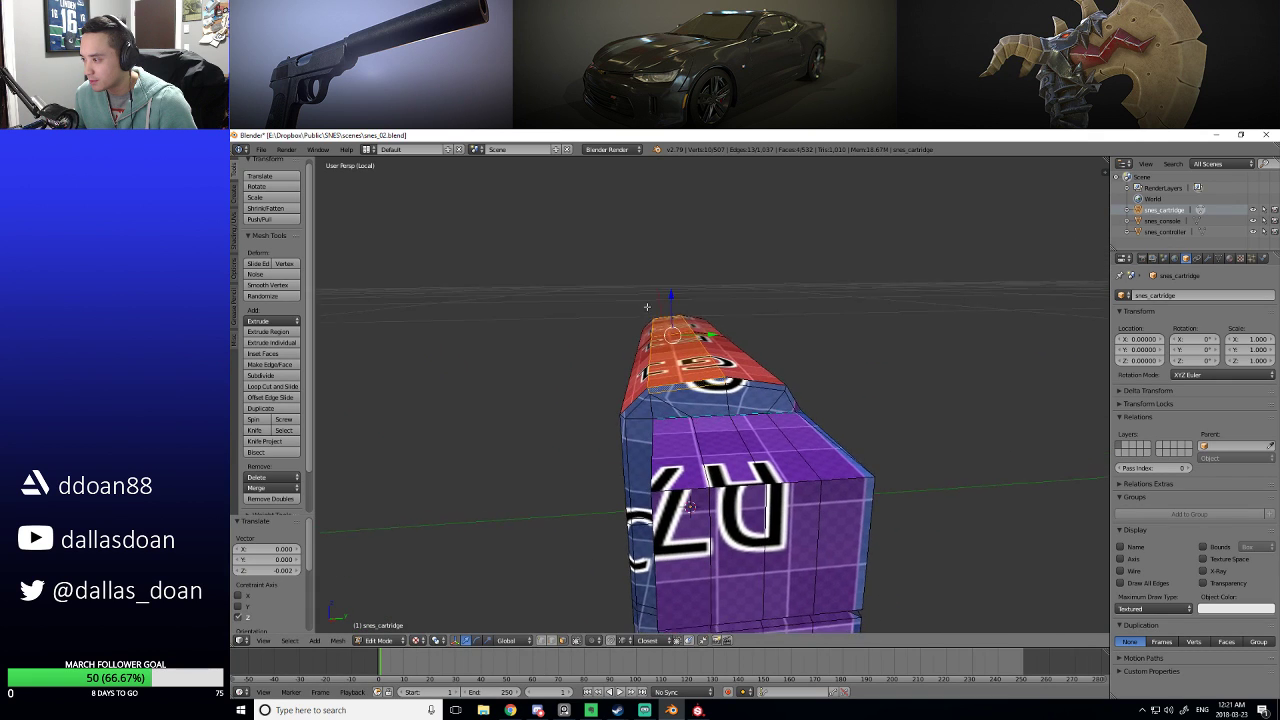
middle_click_drag(667, 288, 709, 516)
middle_click_drag(834, 413, 868, 363)
scroll(860, 335, "up", 3)
scroll(860, 340, "down", 3)
key("a")
middle_click_drag(708, 497, 669, 519)
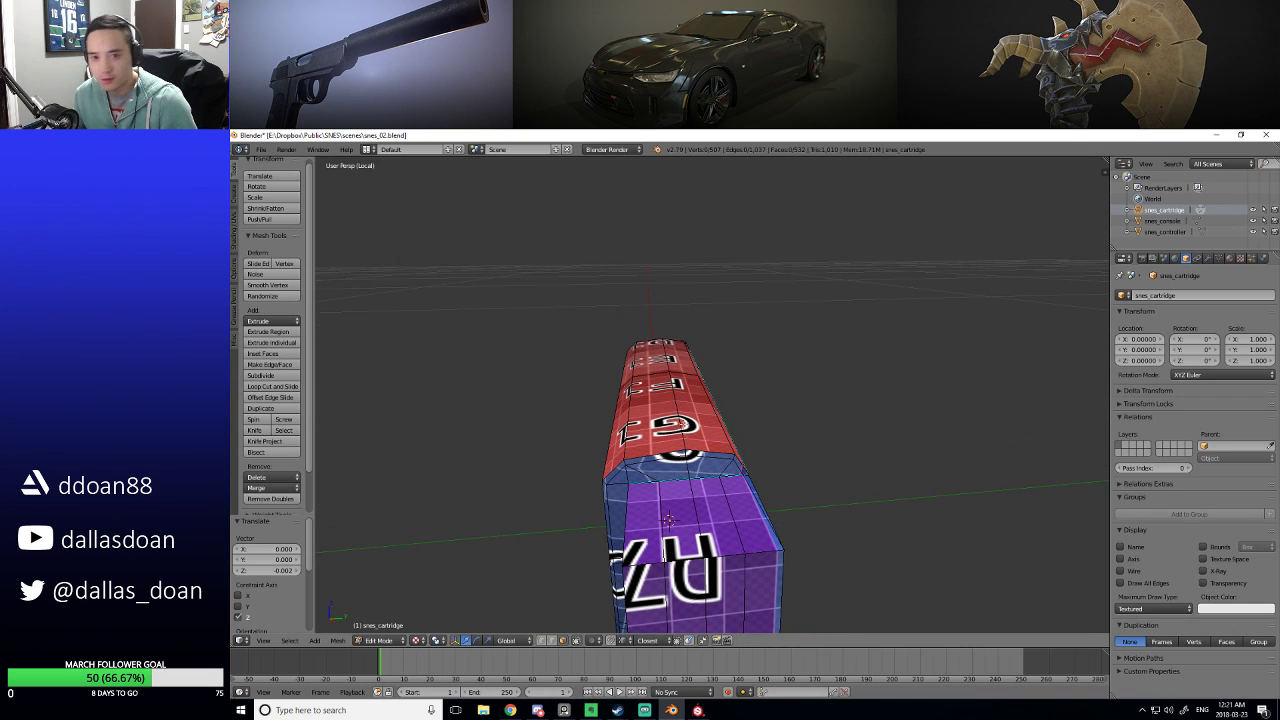
Switch to edge selection, select a lengthwise edge line on the cartridge's top, and move it -0.000648 along Z.
key("ctrl+Tab")
left_click(668, 397)
right_click(684, 406)
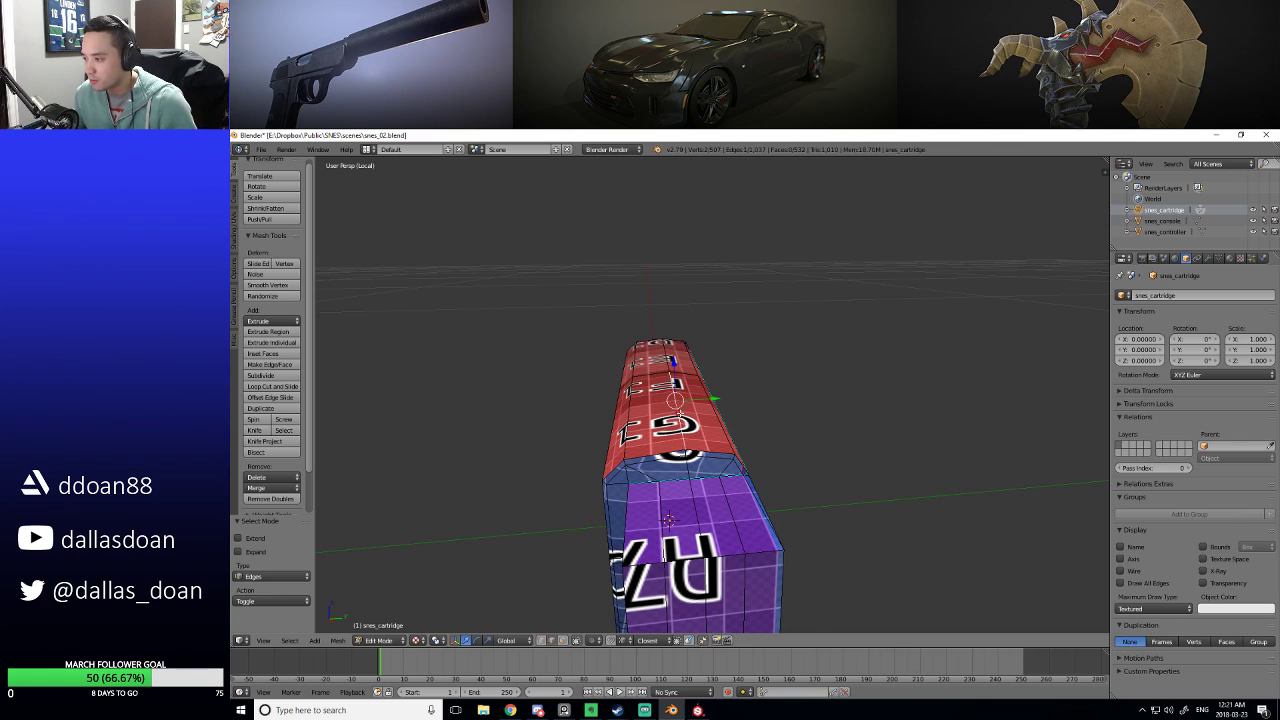
middle_click_drag(684, 406, 595, 493)
right_click(728, 392, "shift")
middle_click_drag(728, 392, 748, 425, "shift")
scroll(775, 462, "up", 1)
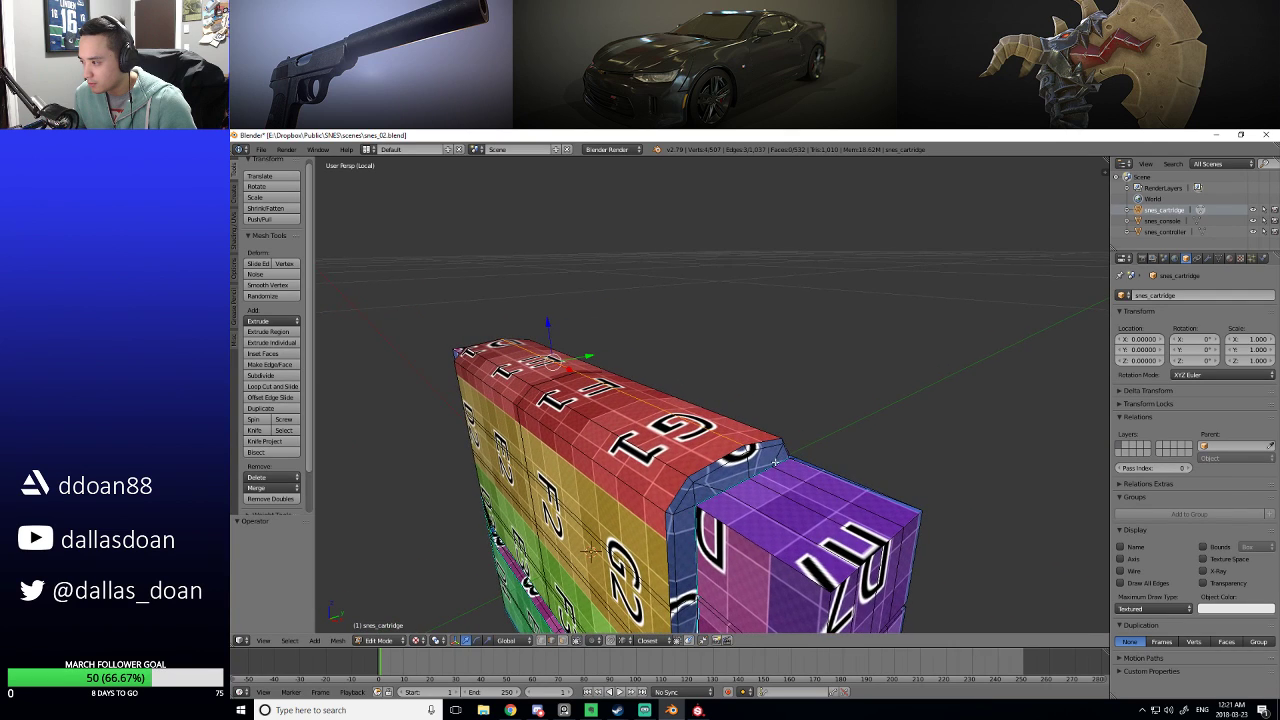
middle_click_drag(590, 551, 712, 405)
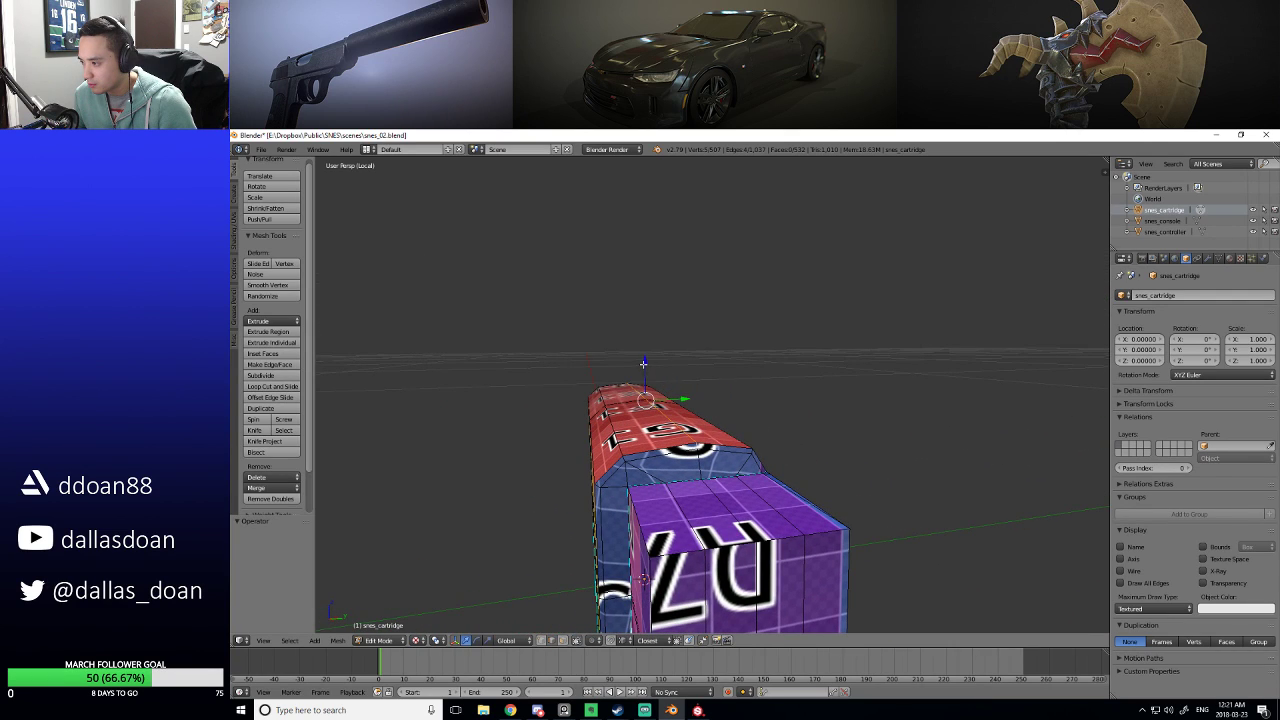
left_click_drag(643, 364, 646, 369)
middle_click_drag(646, 369, 866, 366)
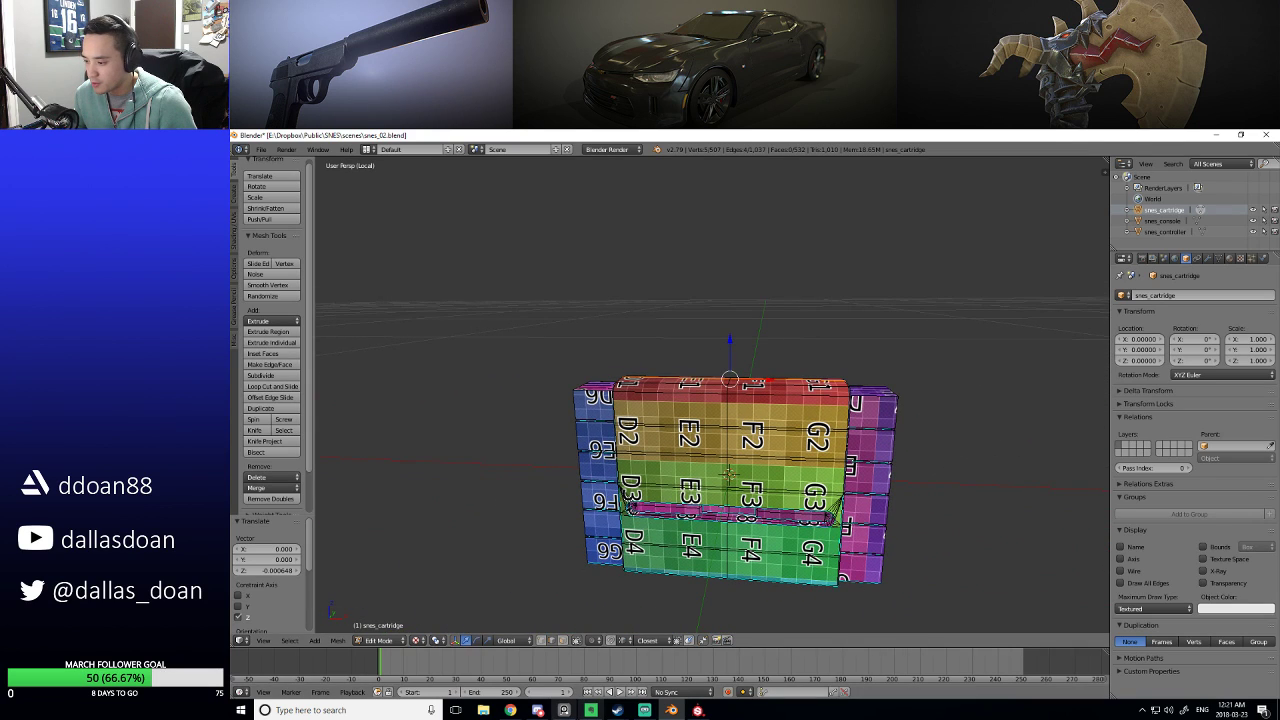
Check the cartridge's shape against the reference board, clear the selection, and save snes_02.blend.
left_click(566, 709)
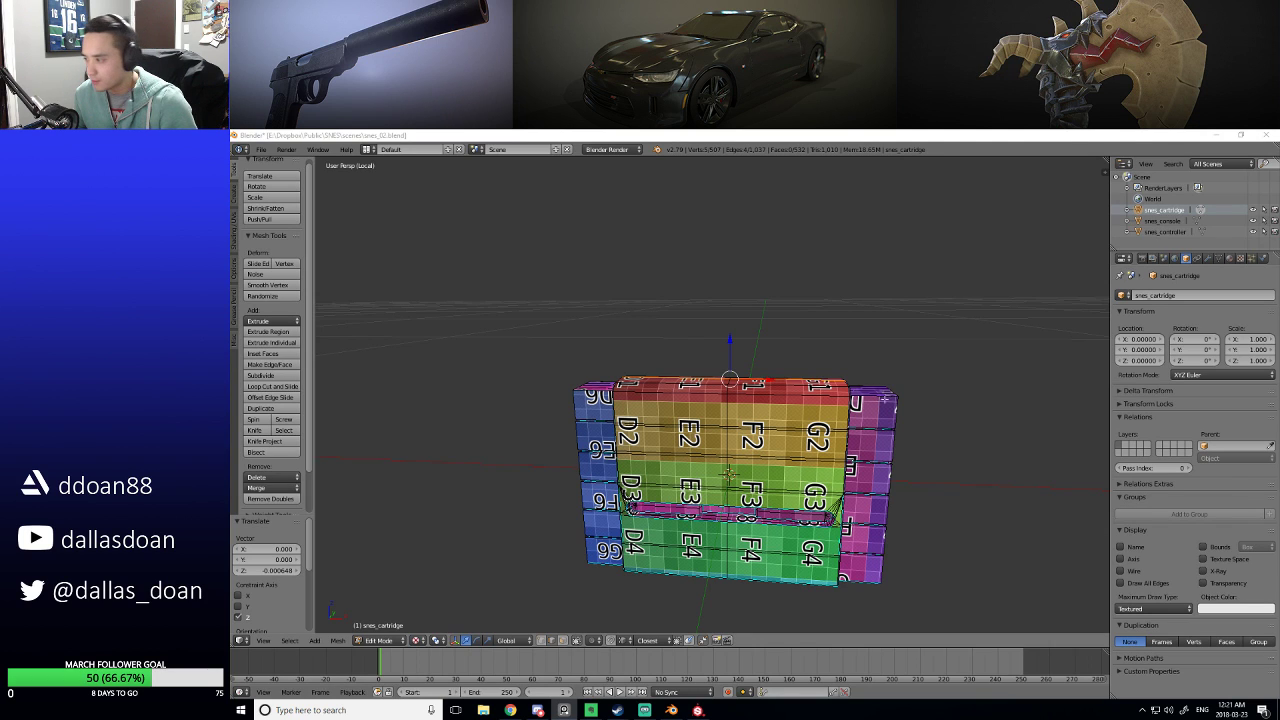
middle_click_drag(885, 398, 900, 458)
key("ctrl+s")
left_click(865, 458)
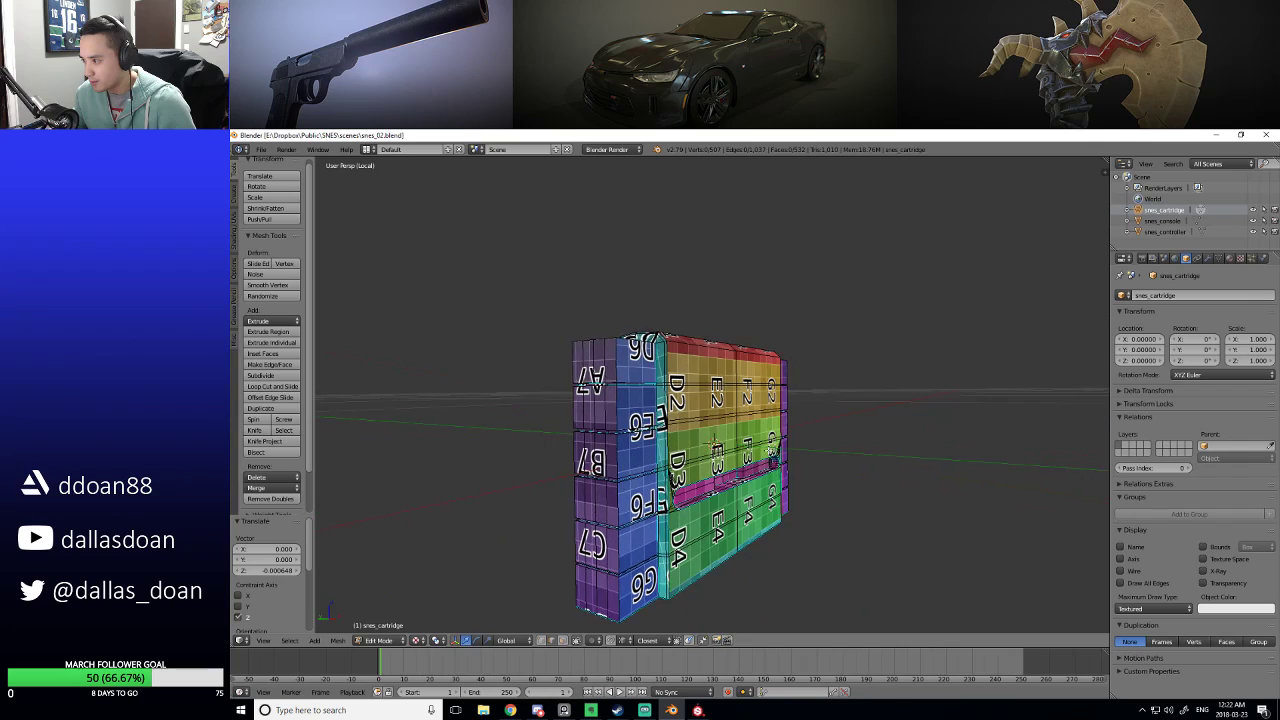
middle_click_drag(773, 455, 740, 433)
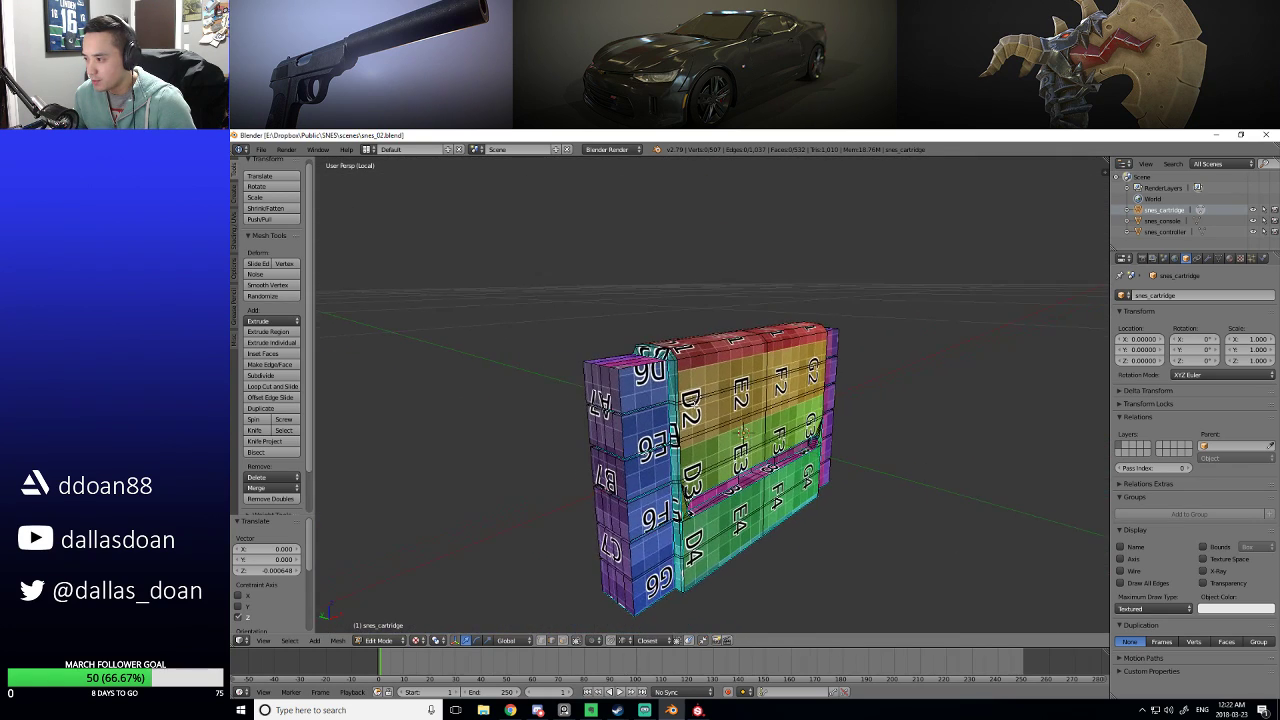
Try to select the cartridge's end rim faces as a linked group in face selection mode, and clear the selection.
left_click(688, 382)
scroll(682, 376, "up", 2)
middle_click_drag(682, 372, 660, 375)
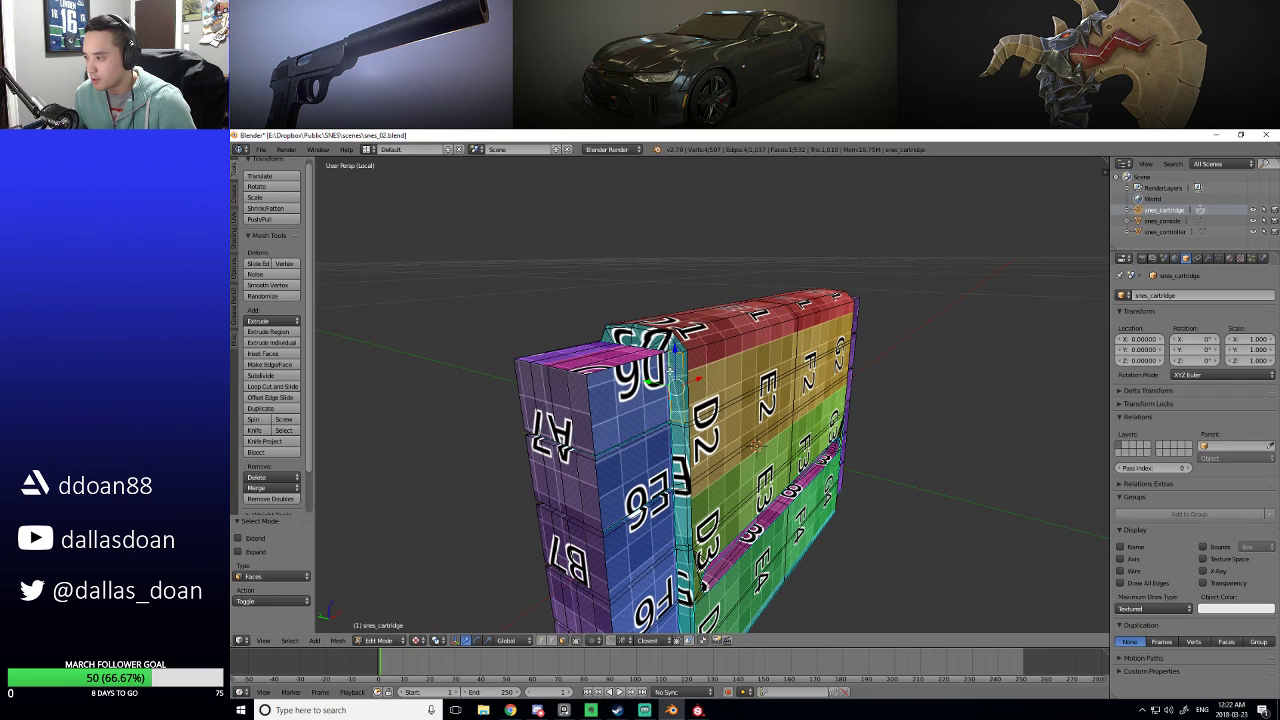
key("ctrl+l")
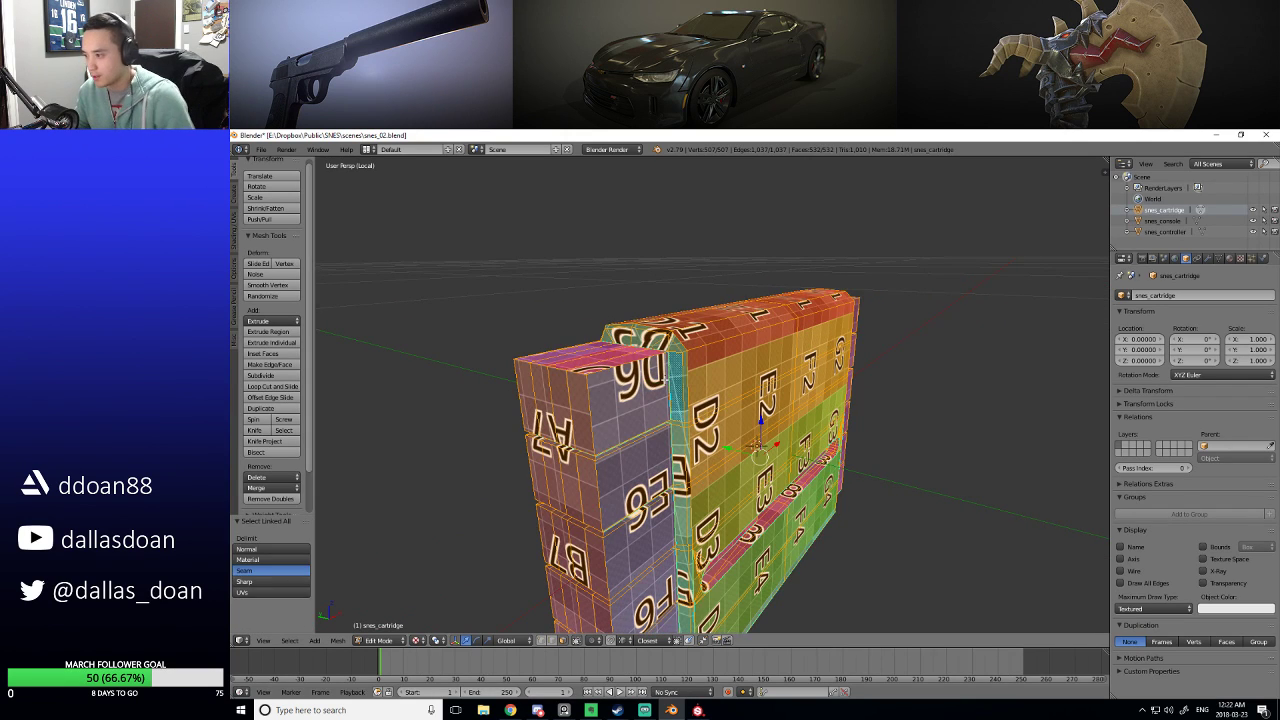
key("a")
middle_click_drag(919, 351, 856, 356)
scroll(856, 356, "down", 2)
middle_click_drag(700, 420, 670, 450)
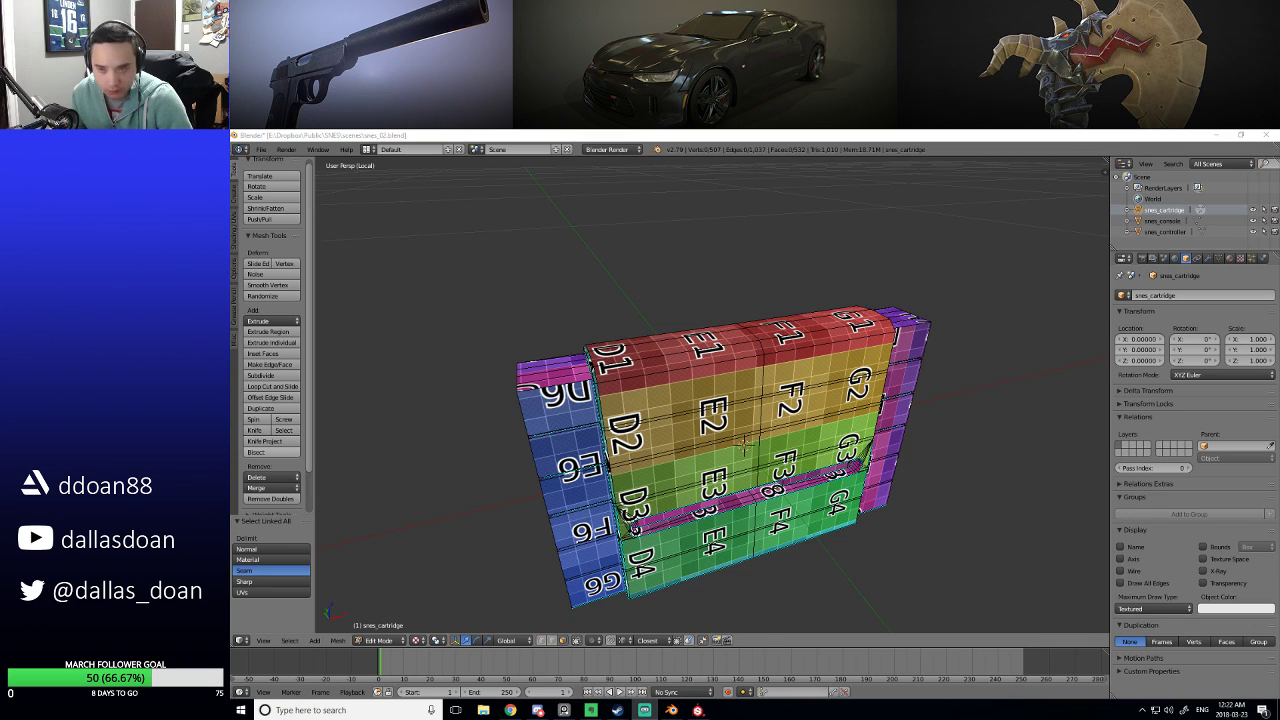
middle_click_drag(490, 365, 590, 402)
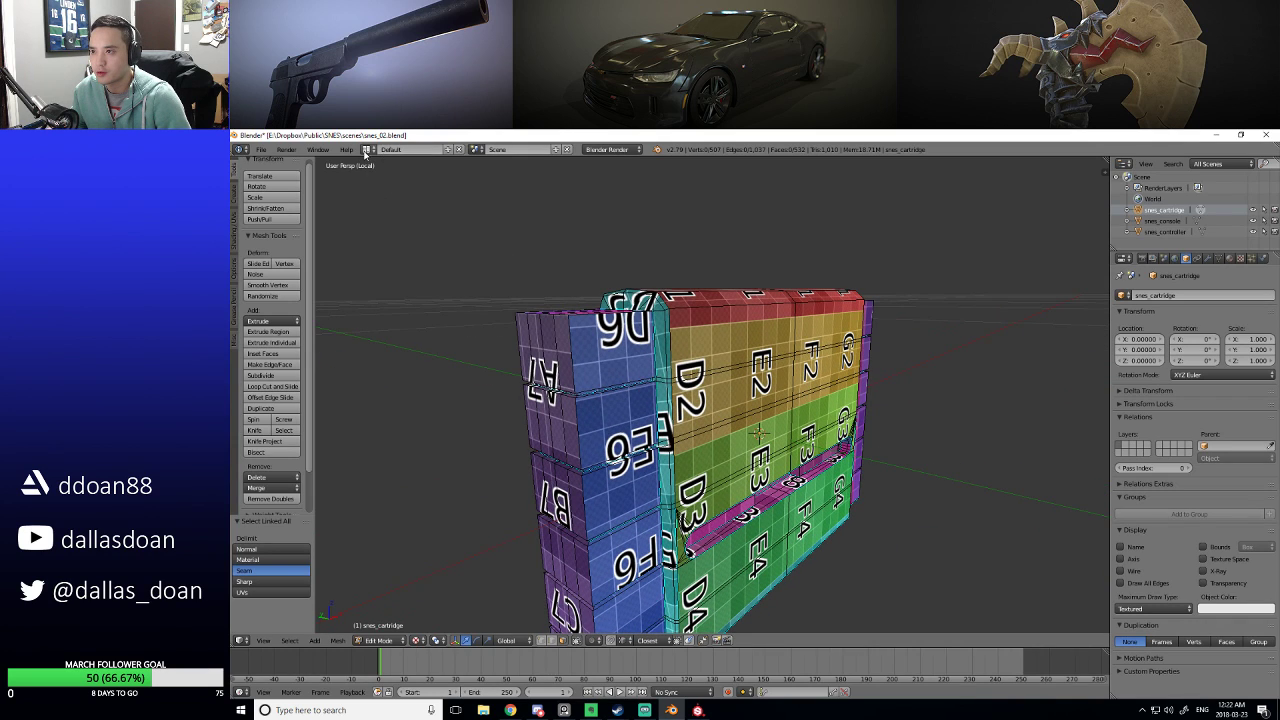
Switch to the UV Editing layout and bring the cartridge's UV islands and its model into view.
left_click(367, 149)
left_click(383, 239)
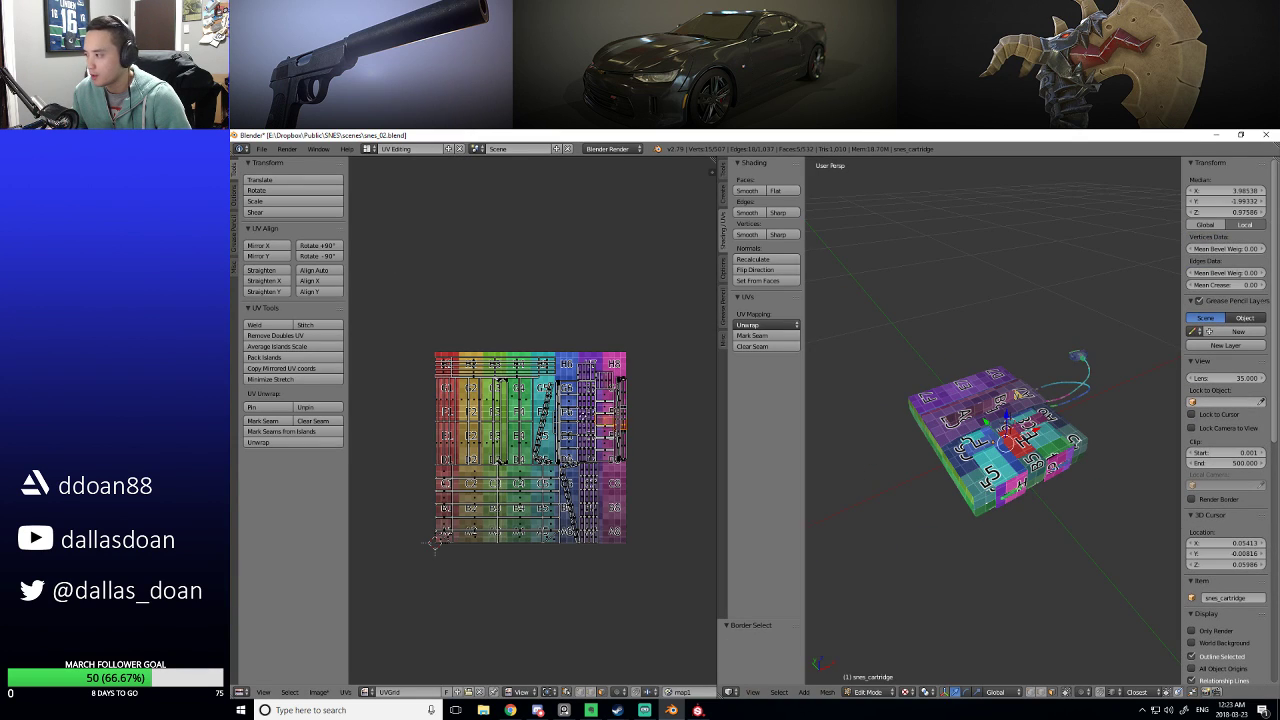
scroll(596, 436, "up", 3)
middle_click_drag(595, 436, 528, 432)
right_click(697, 491)
scroll(978, 471, "up", 5)
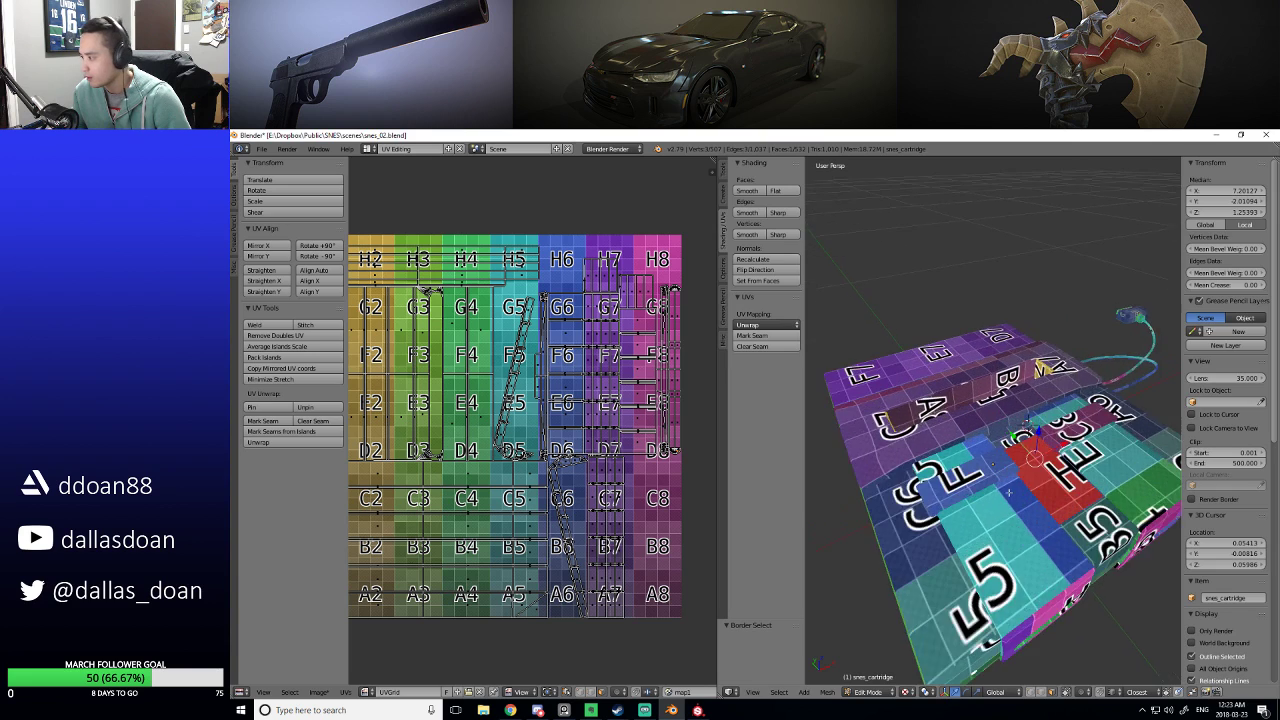
scroll(978, 471, "down", 2)
middle_click_drag(1010, 430, 973, 329)
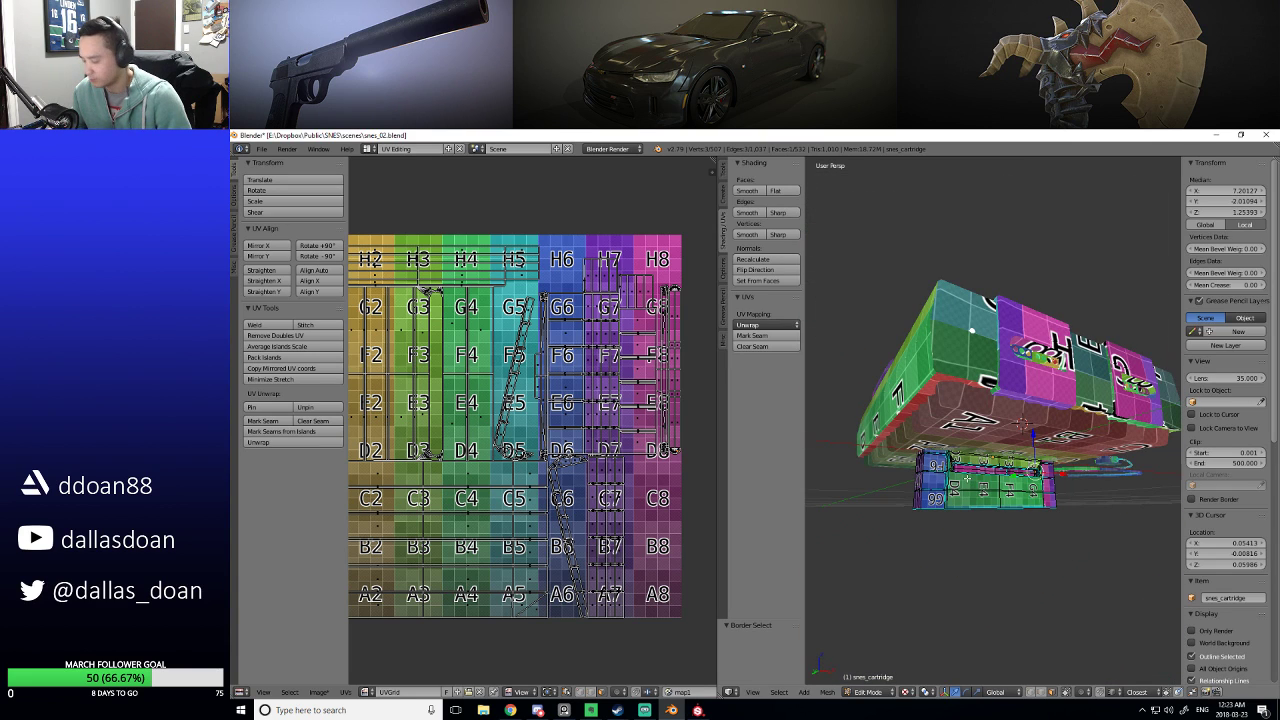
Isolate the cartridge in local view and return to Edit Mode near its stepped side.
key("Tab")
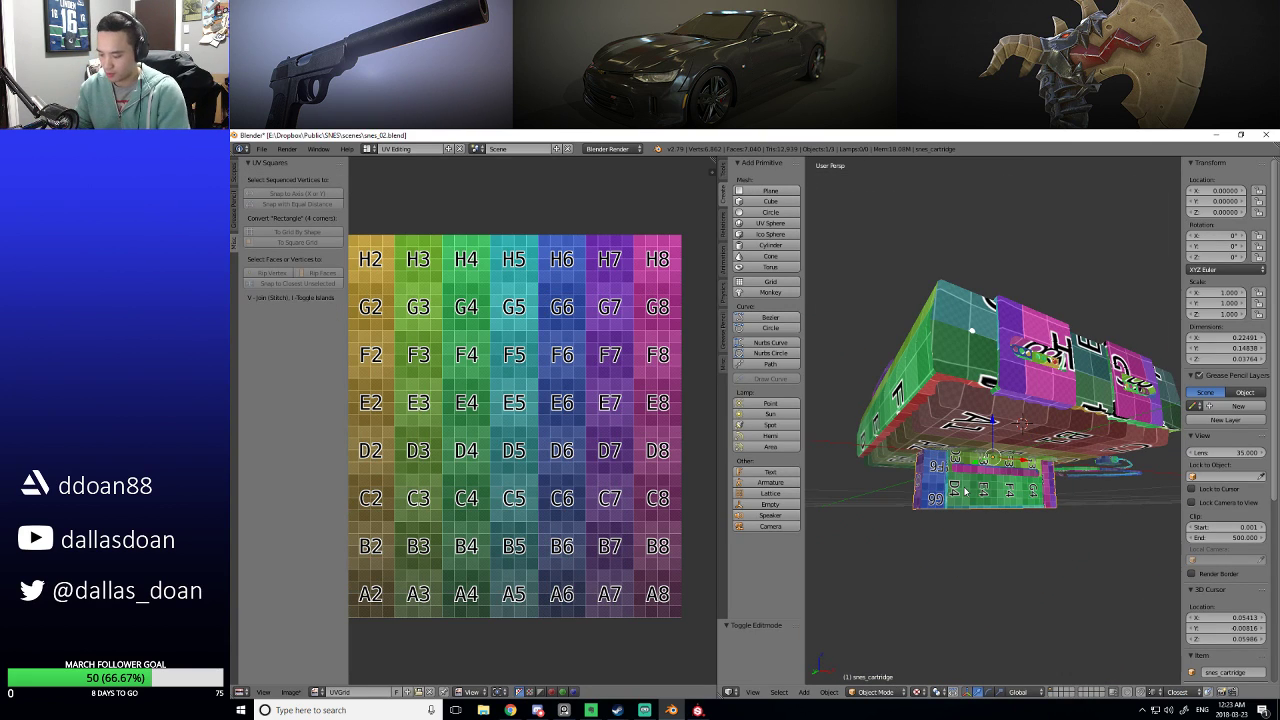
key("KP_Divide")
middle_click_drag(908, 468, 1042, 530)
key("Tab")
scroll(944, 517, "up", 1)
scroll(1040, 390, "up", 5)
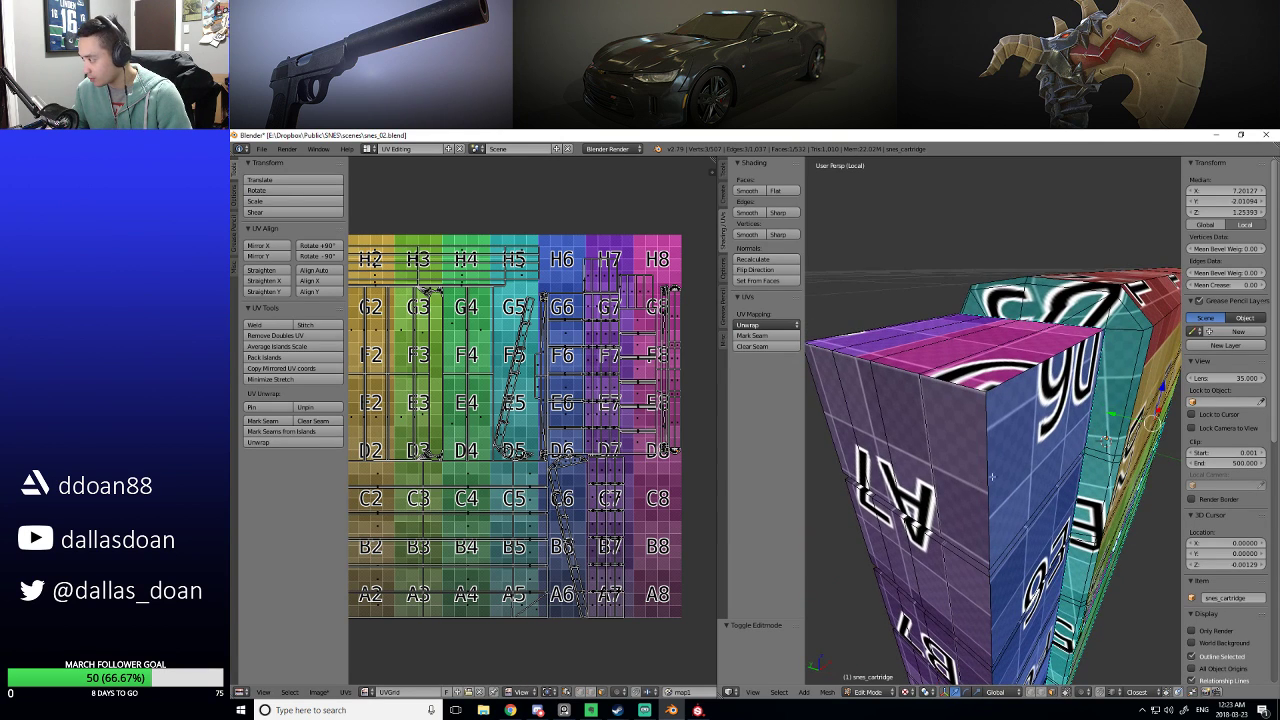
Switch to face selection, select the linked rim strip at one end of the cartridge, and add a rim face at the opposite end.
key("ctrl+Tab")
left_click(1086, 309)
right_click(1104, 356)
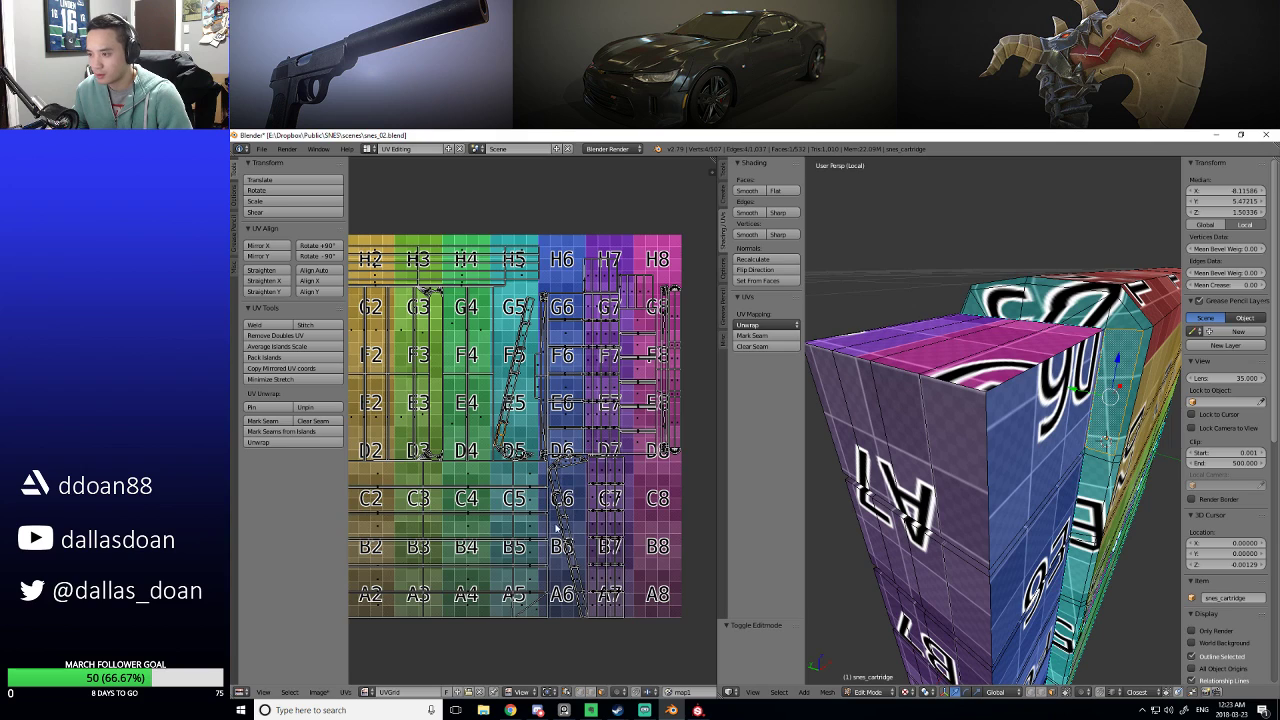
middle_click_drag(510, 477, 540, 484)
key("l")
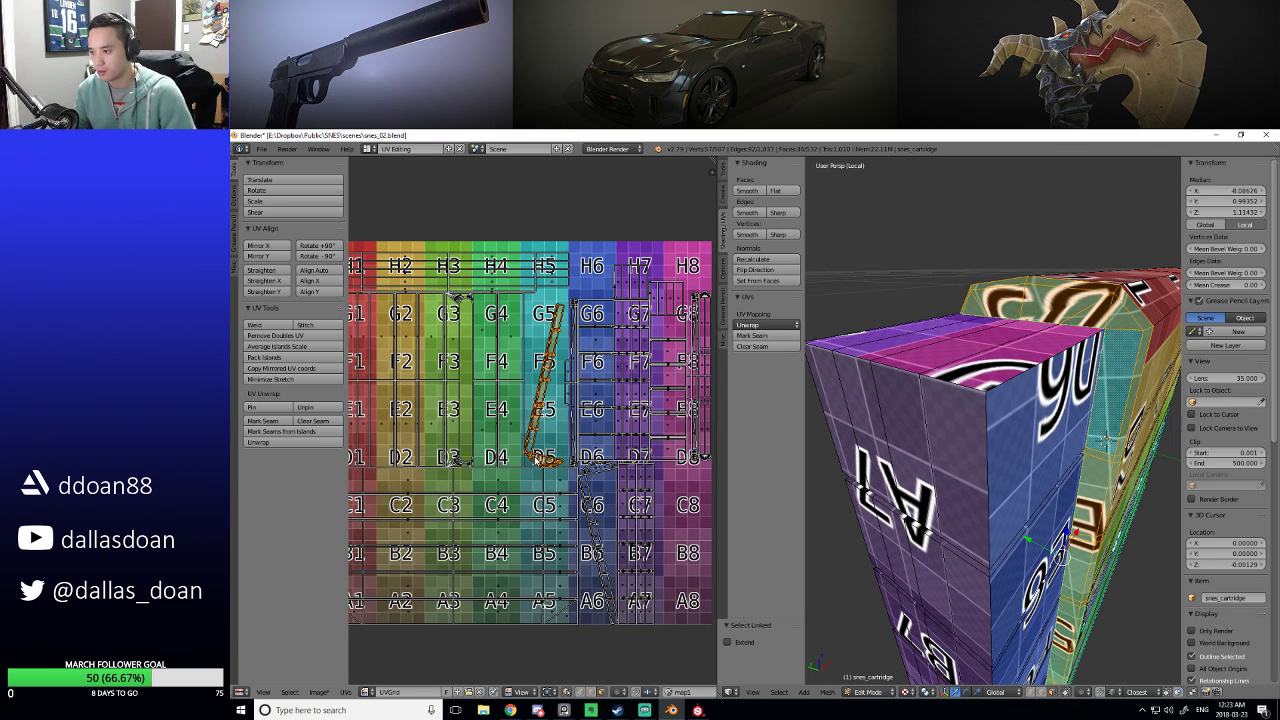
middle_click_drag(582, 397, 572, 385)
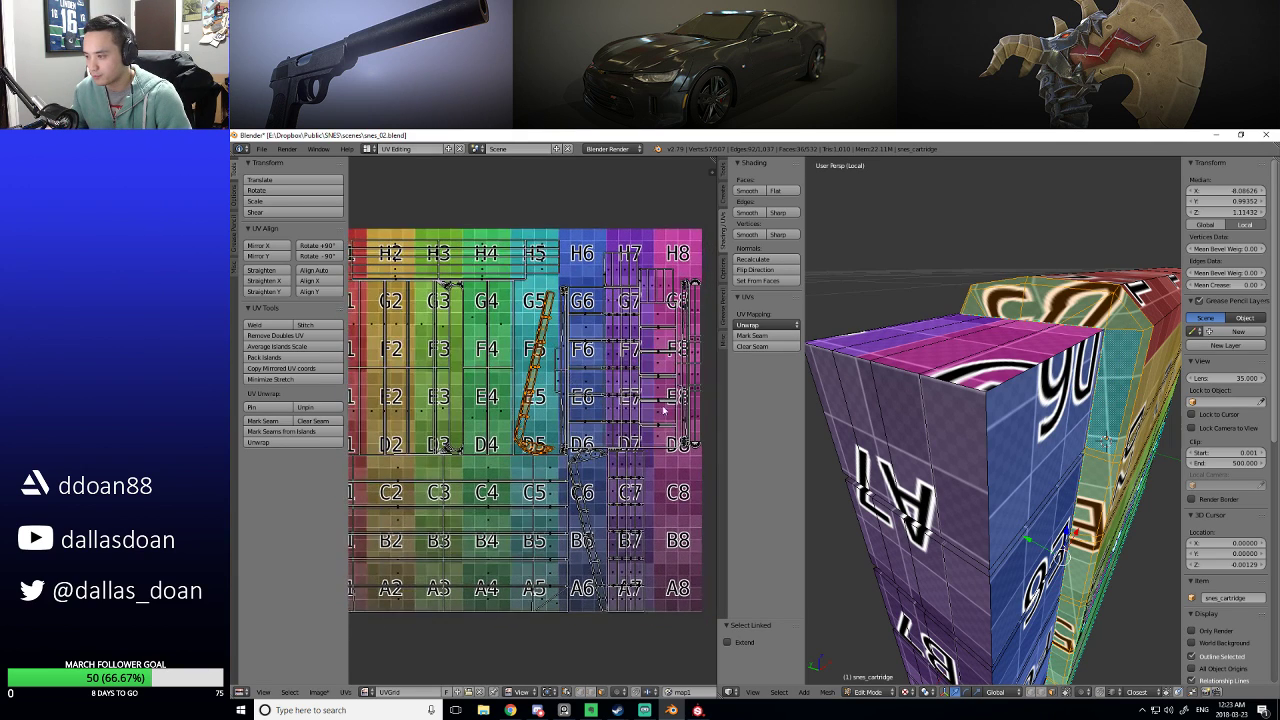
middle_click_drag(1150, 372, 992, 358)
right_click(995, 352, "shift")
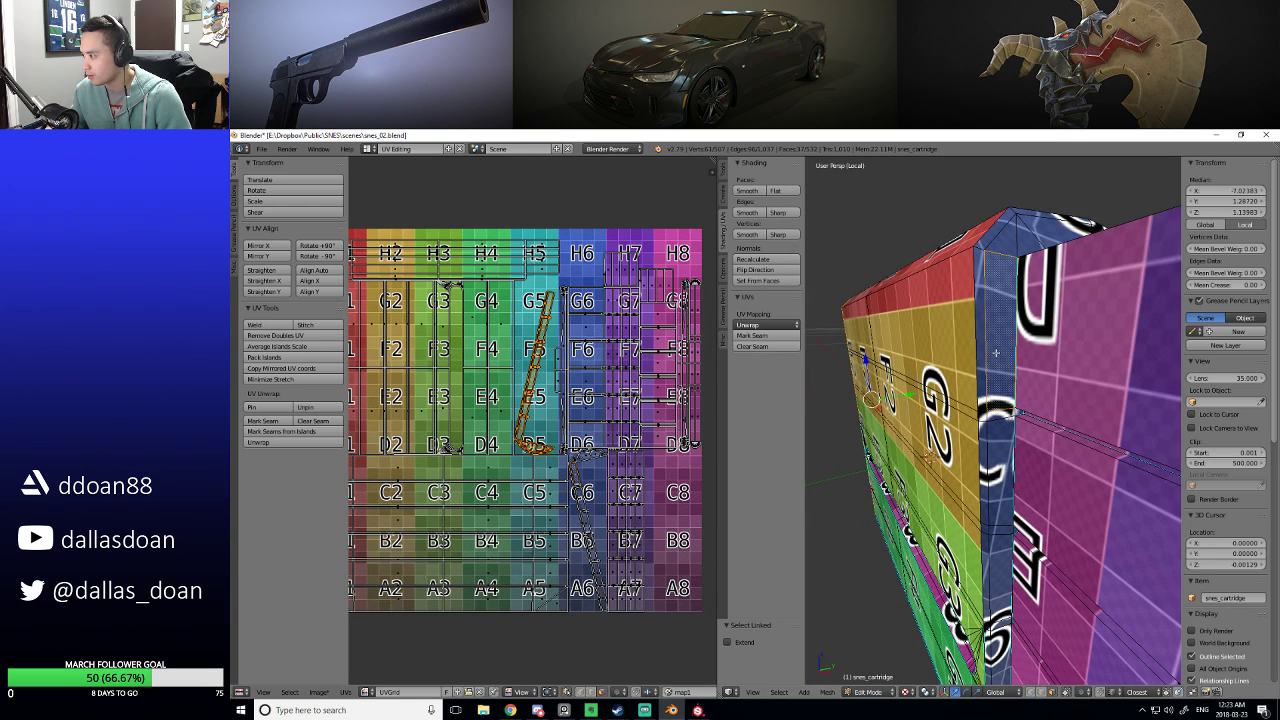
key("ctrl+l")
key("ctrl+z")
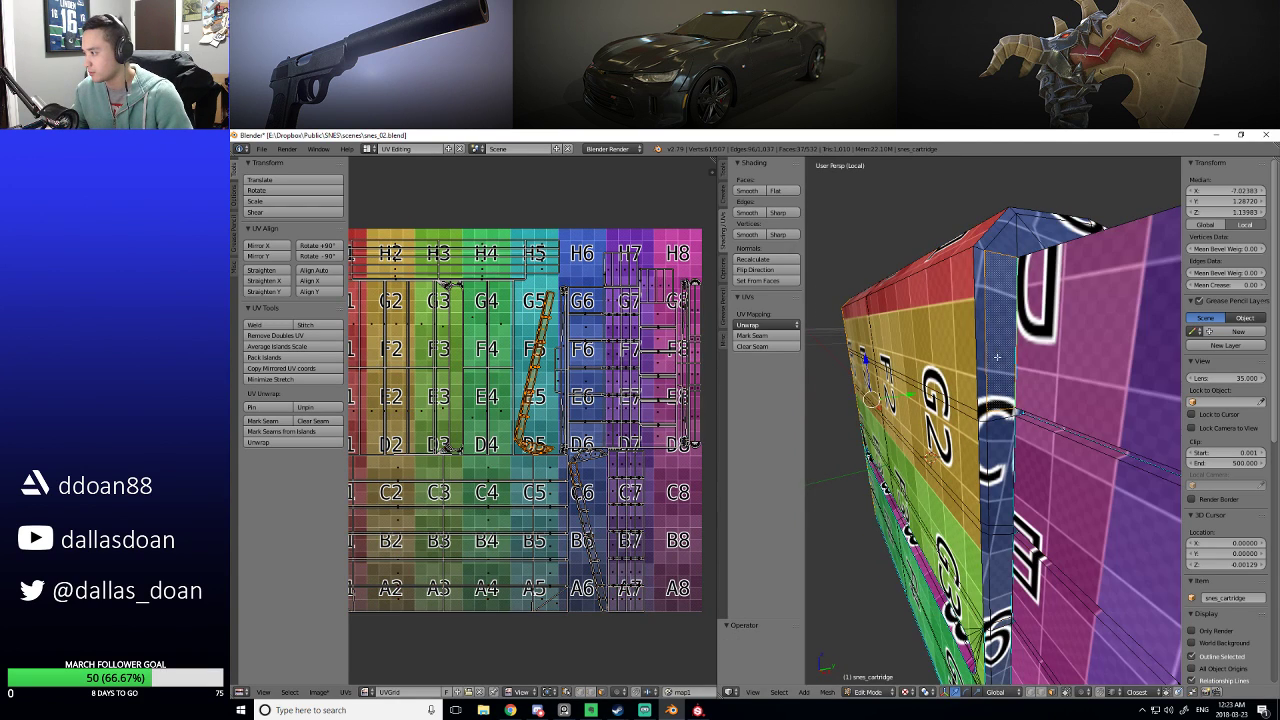
key("shift+l")
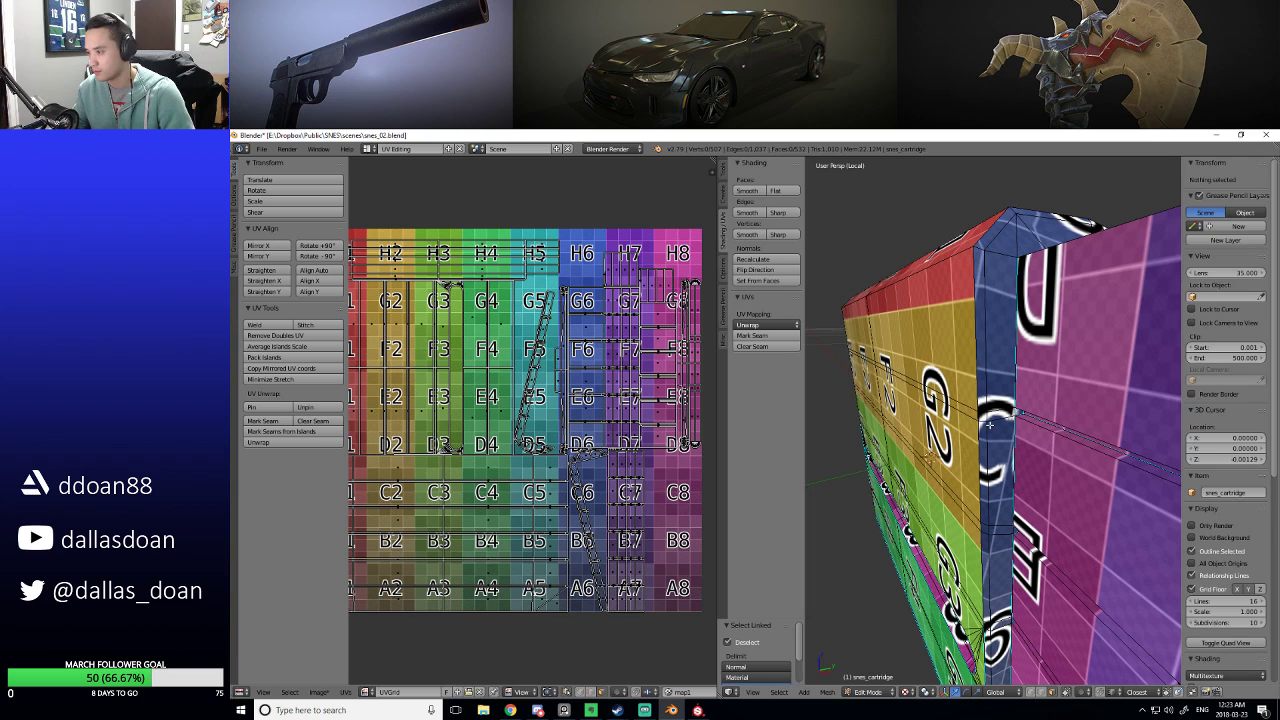
key("ctrl+z")
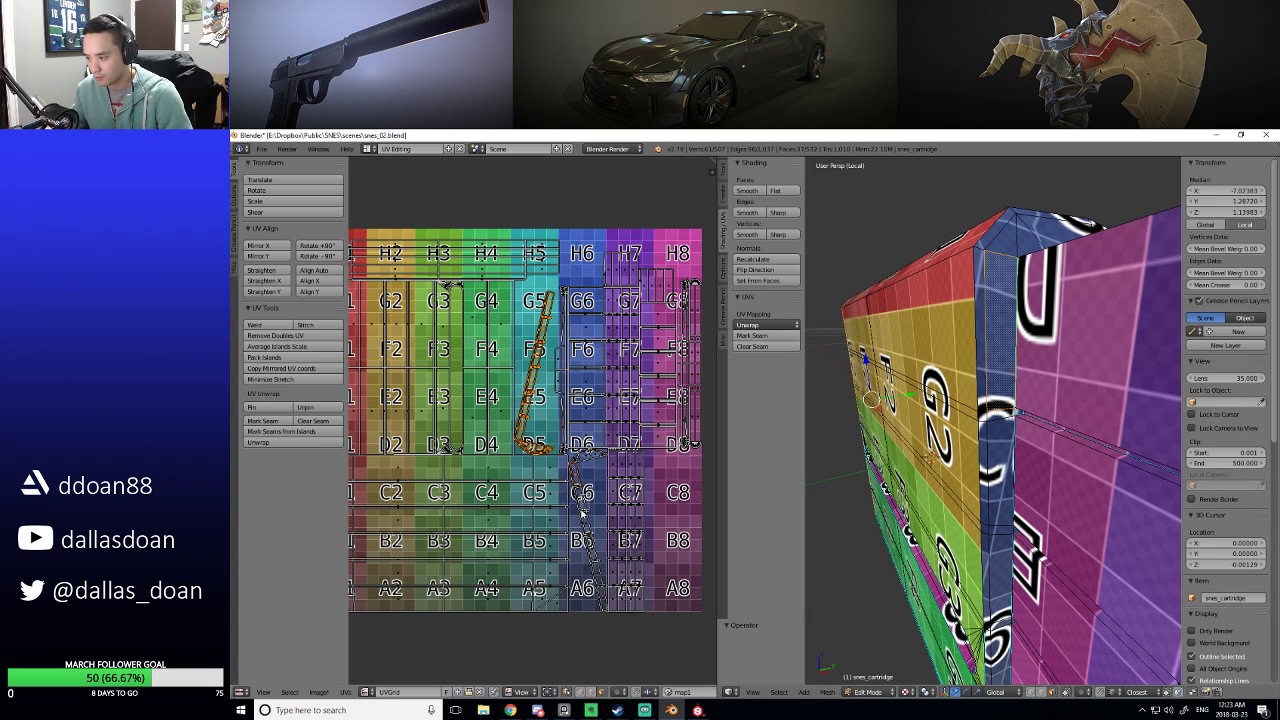
Add the opposite end's whole rim strip UV island to the selection.
left_click_drag(580, 512, 633, 527)
key("ctrl+l")
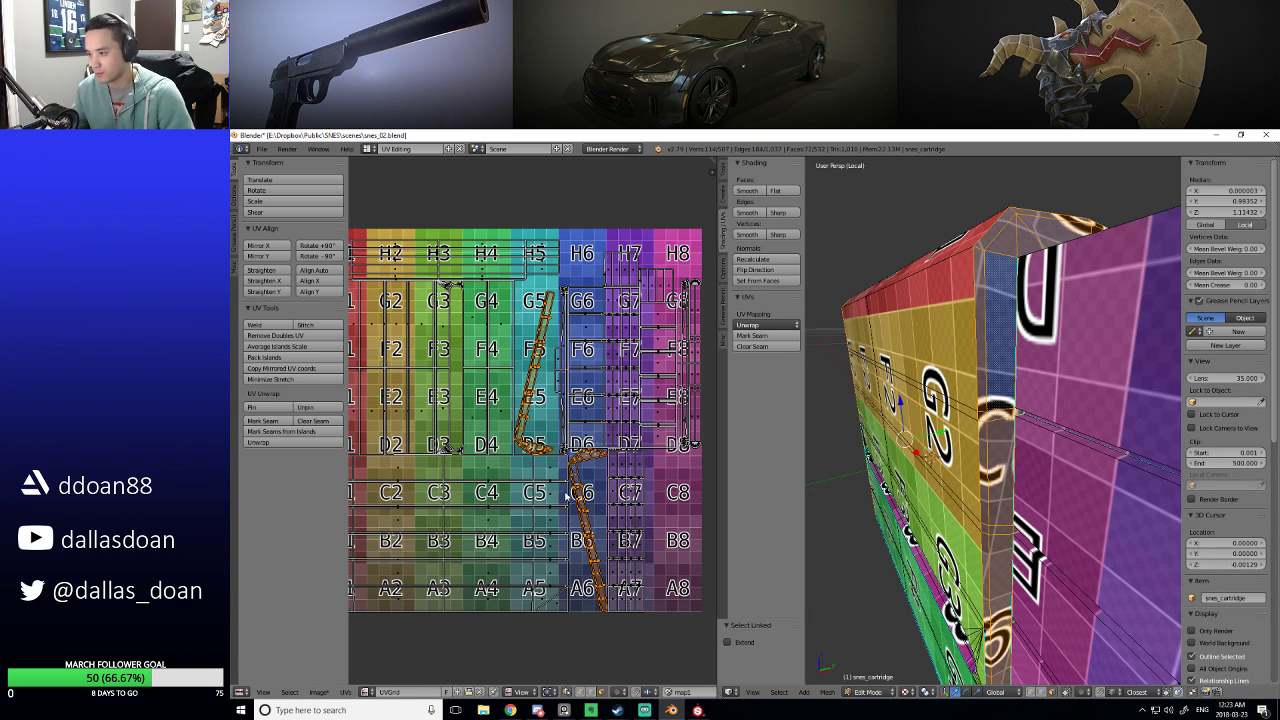
scroll(566, 497, "up", 2)
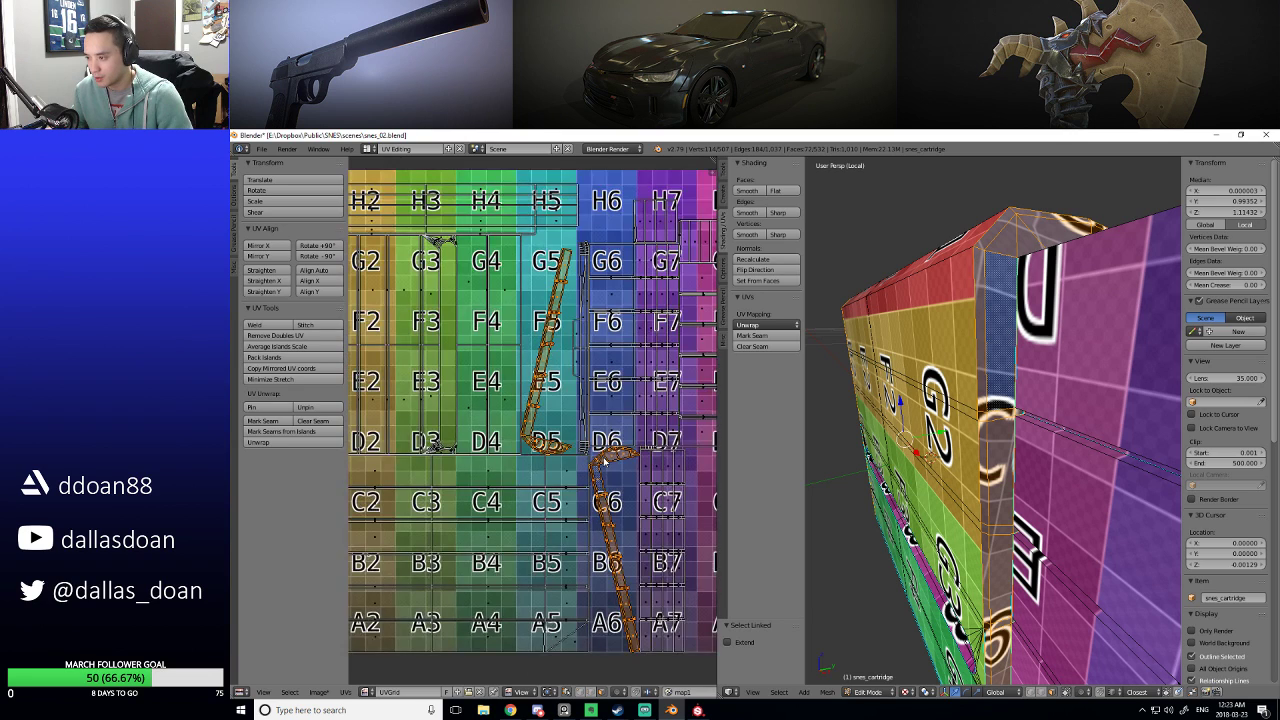
scroll(604, 460, "down", 2)
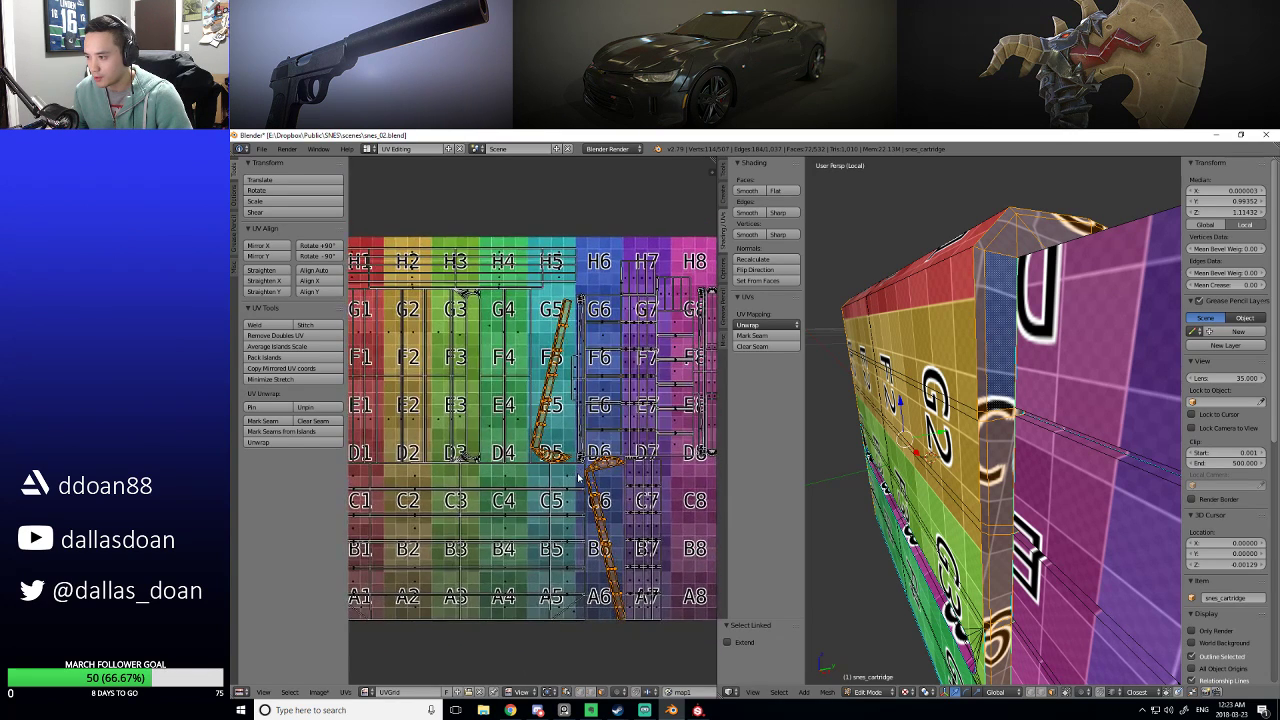
Unwrap the two selected rim strips with the Angle Based method.
scroll(697, 400, "down", 2)
left_click(767, 325)
left_click(760, 338)
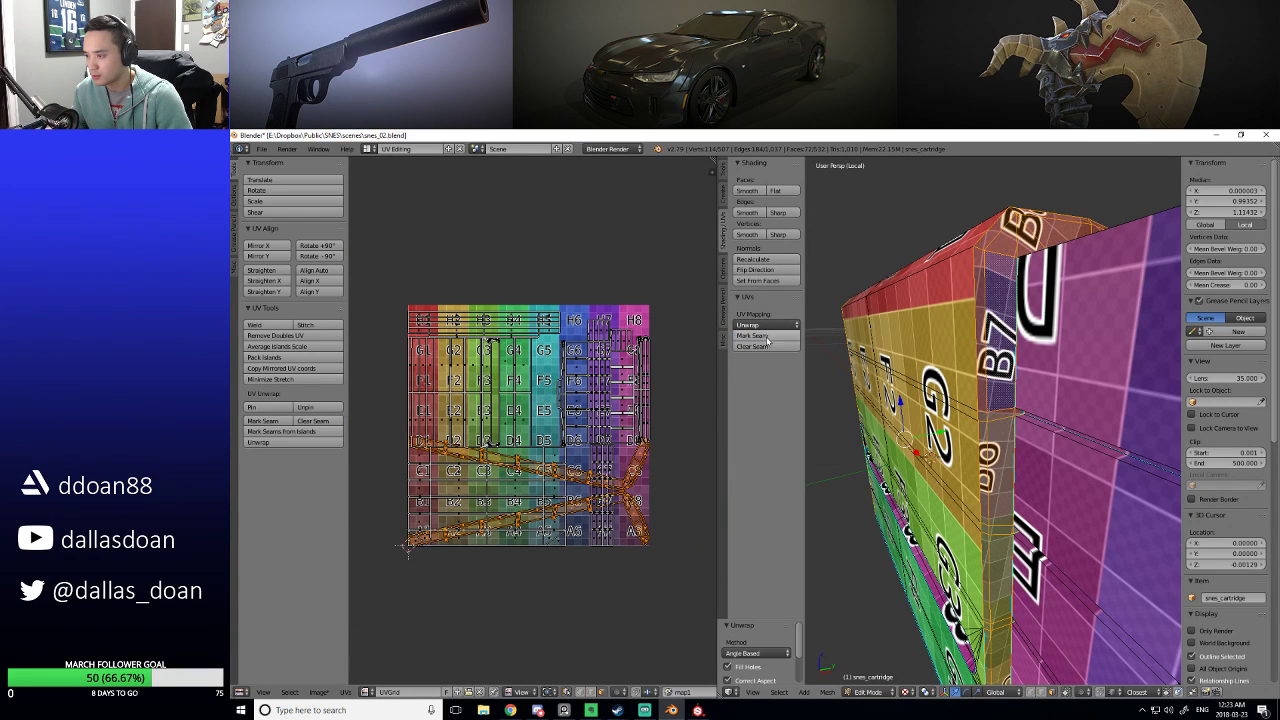
middle_click_drag(980, 386, 902, 409)
Select all of the cartridge's faces and UV islands with a border selection.
scroll(494, 384, "down", 3)
key("b")
left_click_drag(412, 328, 606, 500)
scroll(606, 500, "up", 2)
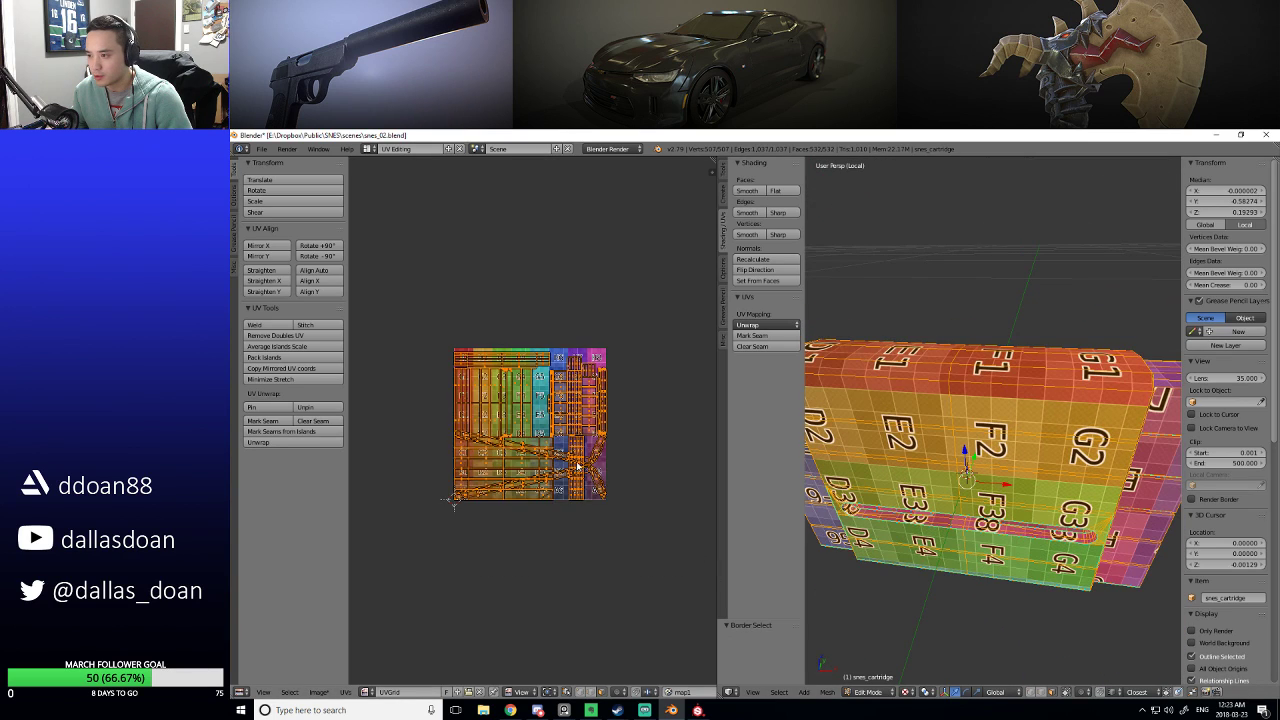
Unwrap the entire cartridge with the Angle Based method.
left_click(760, 326)
left_click(760, 325)
left_click(760, 325)
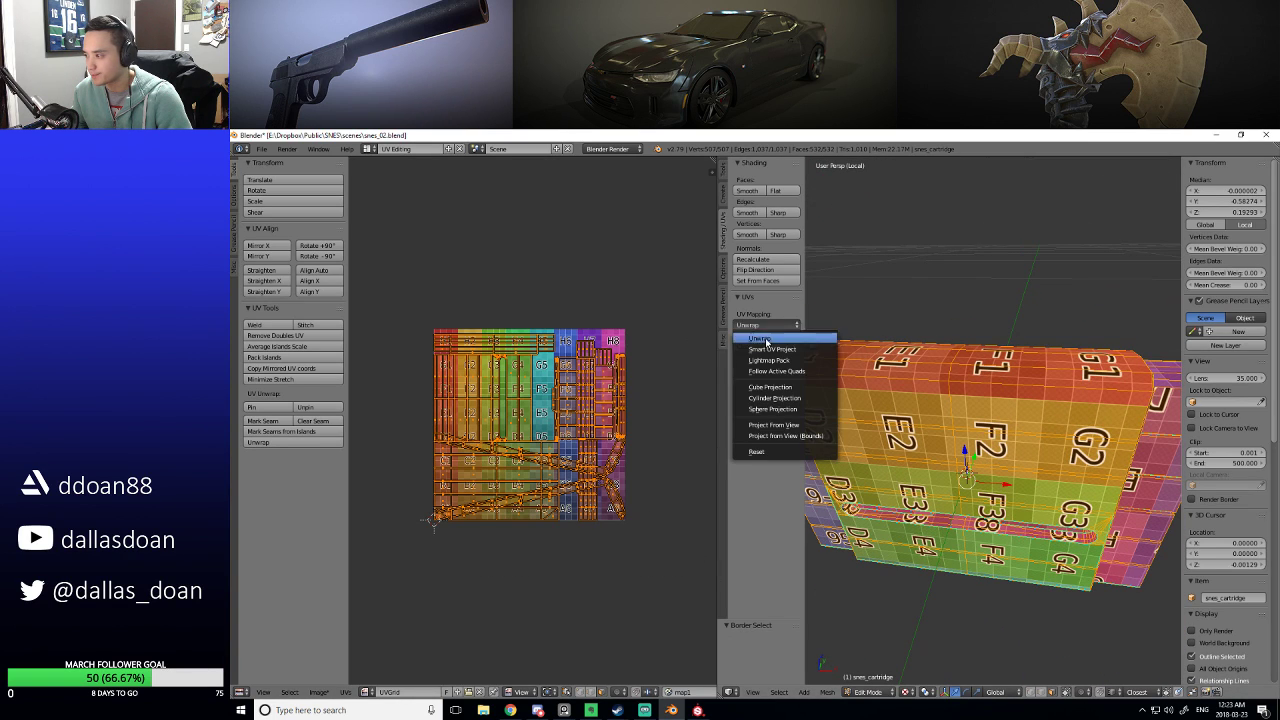
left_click(755, 338)
scroll(669, 366, "up", 2)
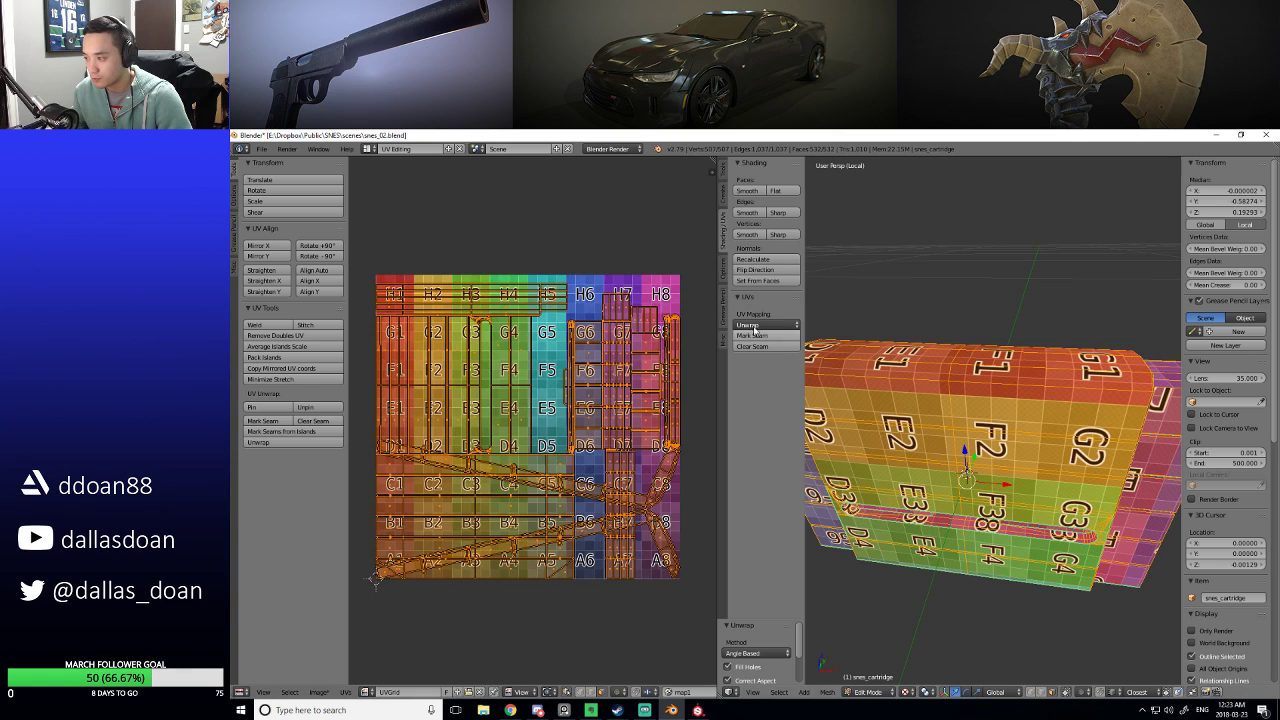
left_click(760, 325)
left_click(771, 340)
scroll(557, 465, "down", 2)
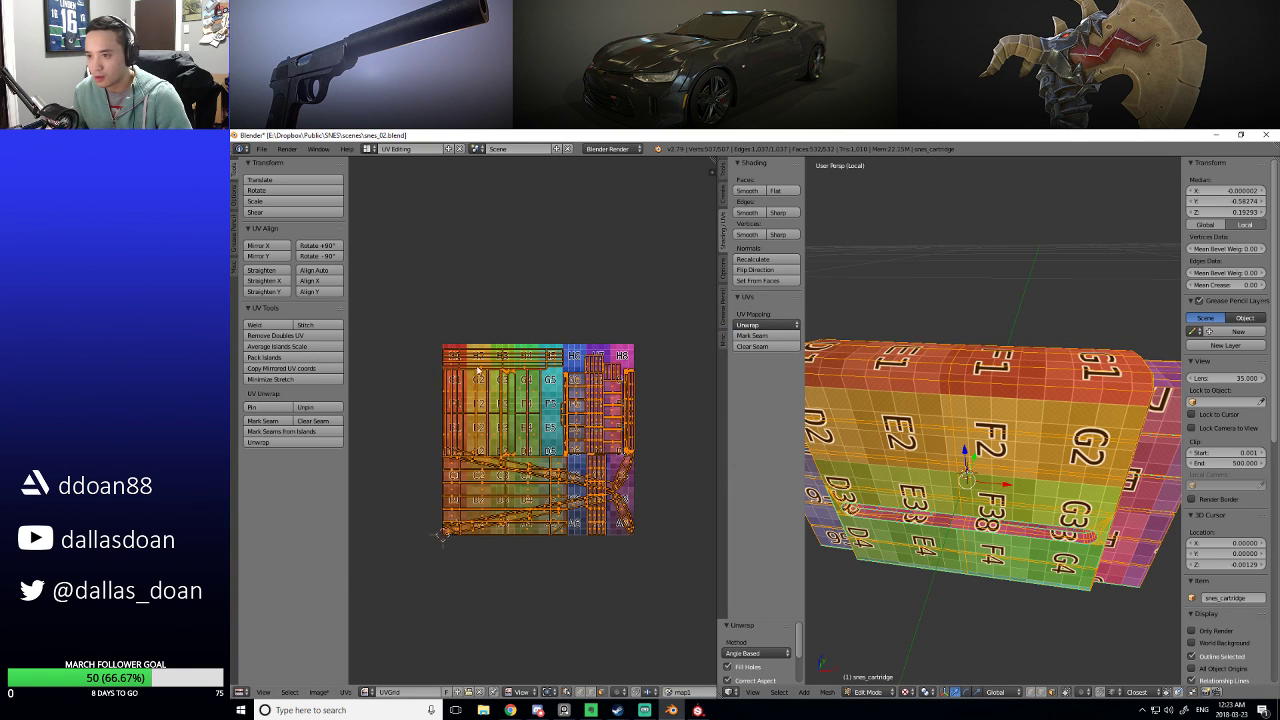
Average the scale of the UV islands and pack them with rotation and a 0.002 margin.
left_click(278, 358)
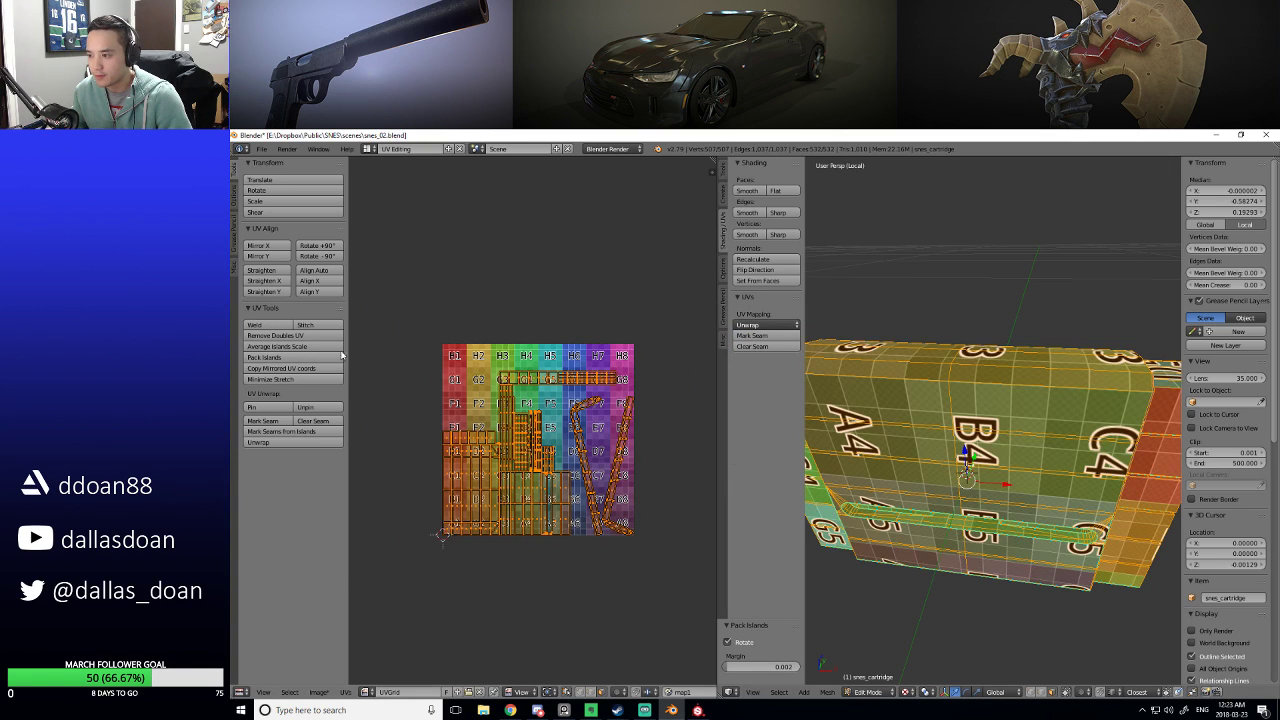
left_click(288, 358)
left_click(288, 358)
left_click(288, 358)
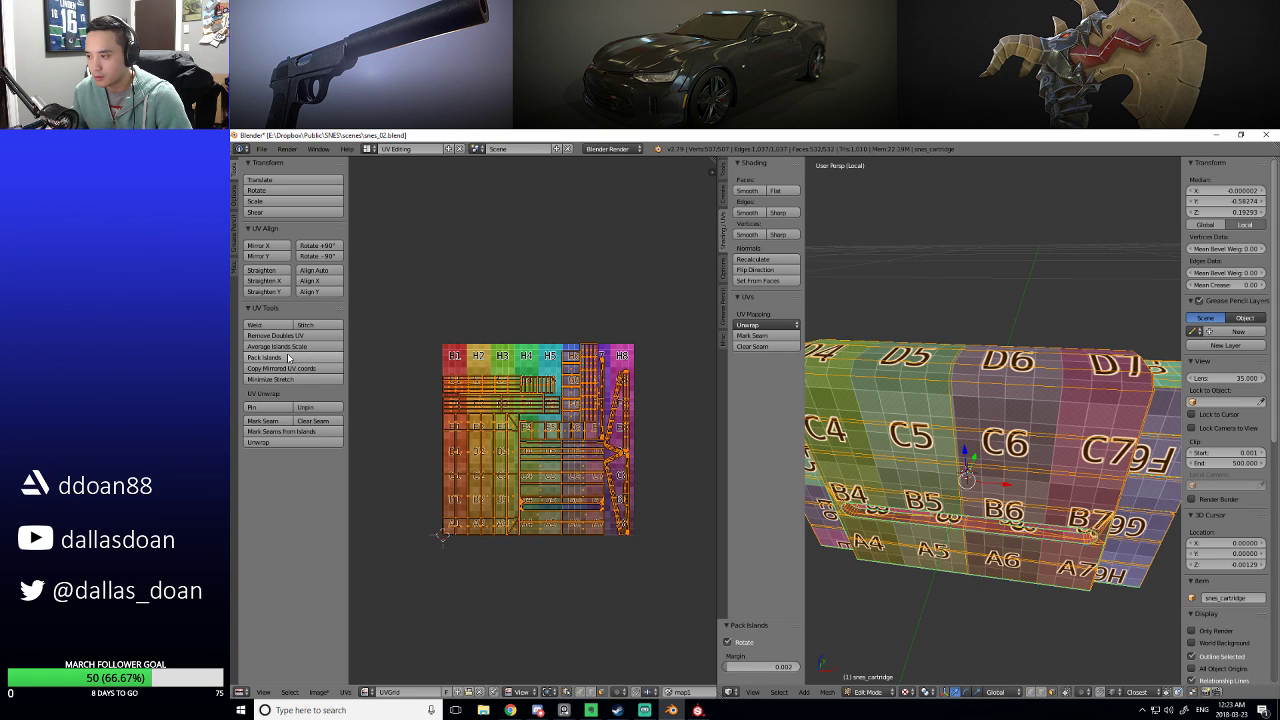
scroll(555, 405, "up", 4)
scroll(555, 405, "down", 2)
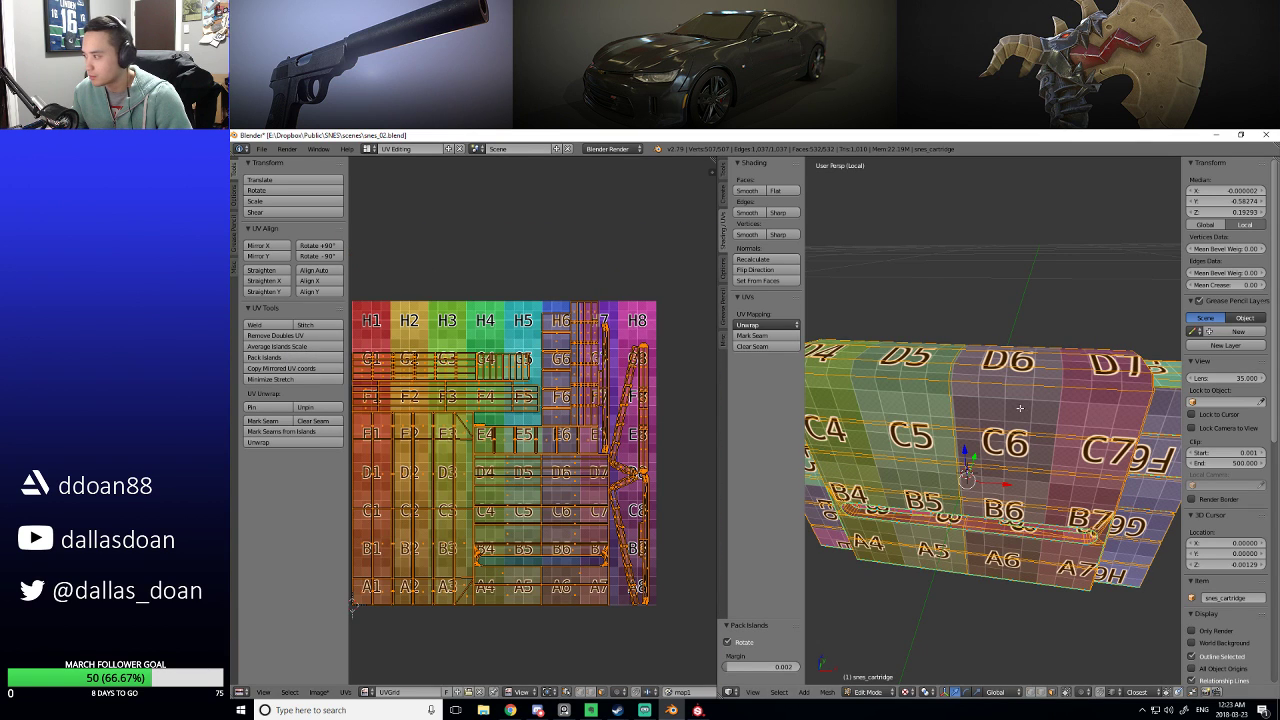
Examine the packed UV layout and the checker texture on the cartridge's front, ends and rim strips.
middle_click_drag(856, 440, 920, 420)
scroll(900, 380, "down", 2)
scroll(1010, 545, "up", 3)
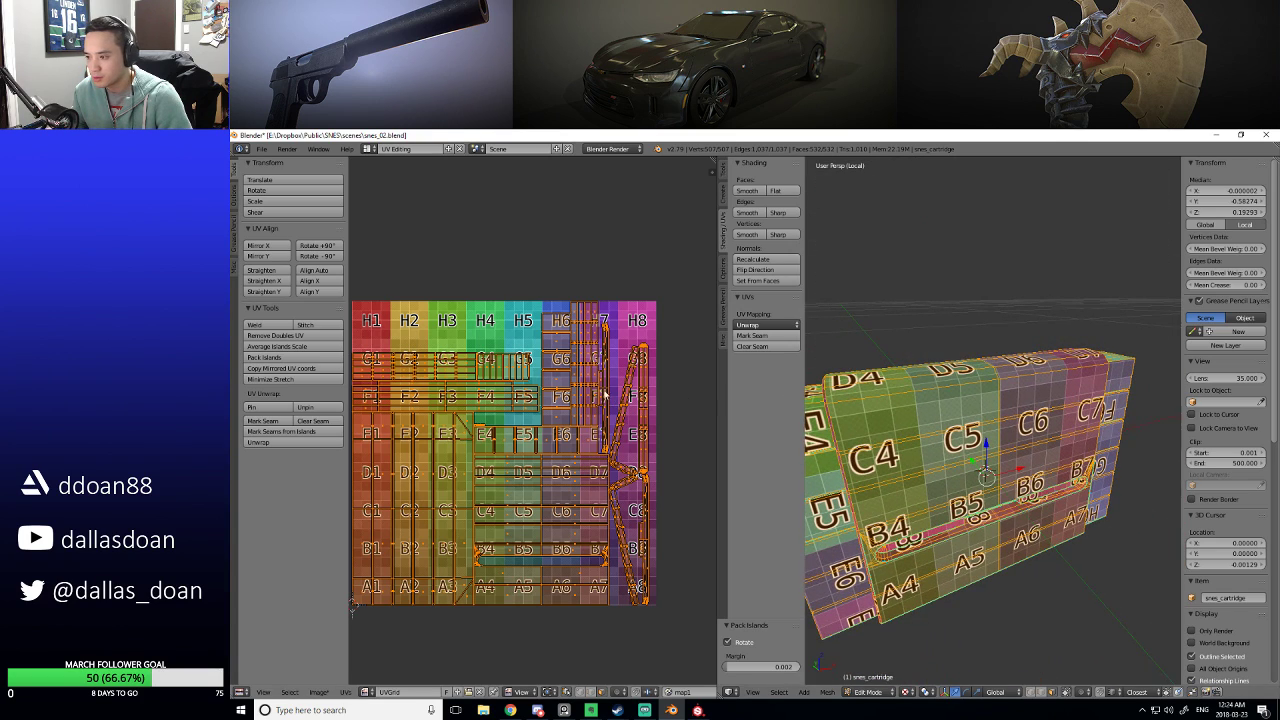
right_click(678, 386)
scroll(678, 386, "down", 2)
middle_click_drag(1085, 440, 1005, 400)
scroll(1020, 389, "down", 3)
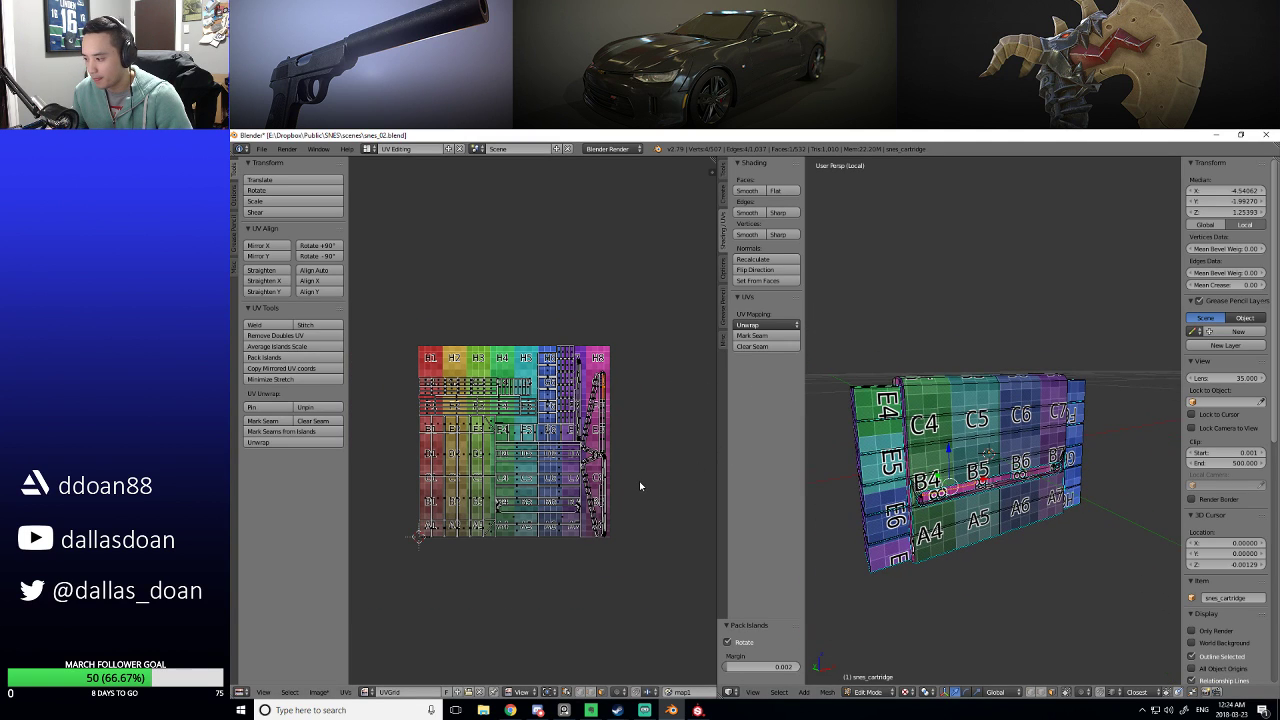
middle_click_drag(925, 567, 861, 563)
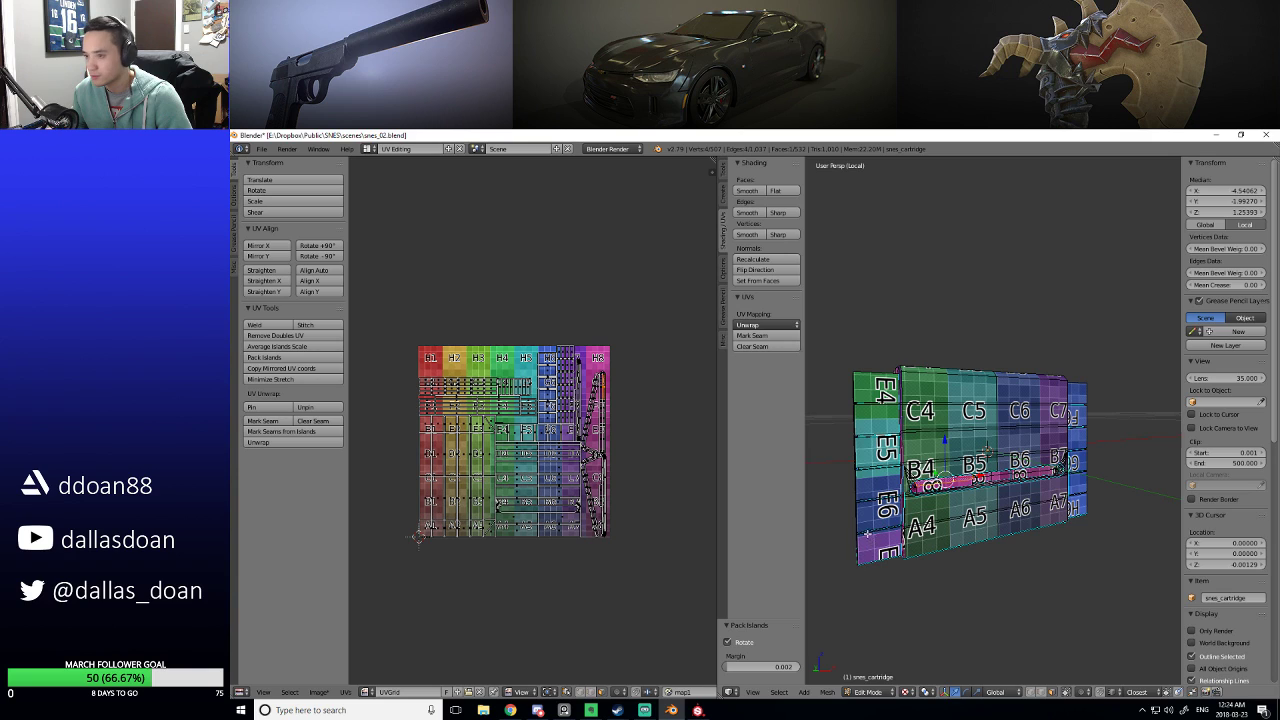
scroll(875, 527, "down", 2)
middle_click_drag(870, 512, 874, 520)
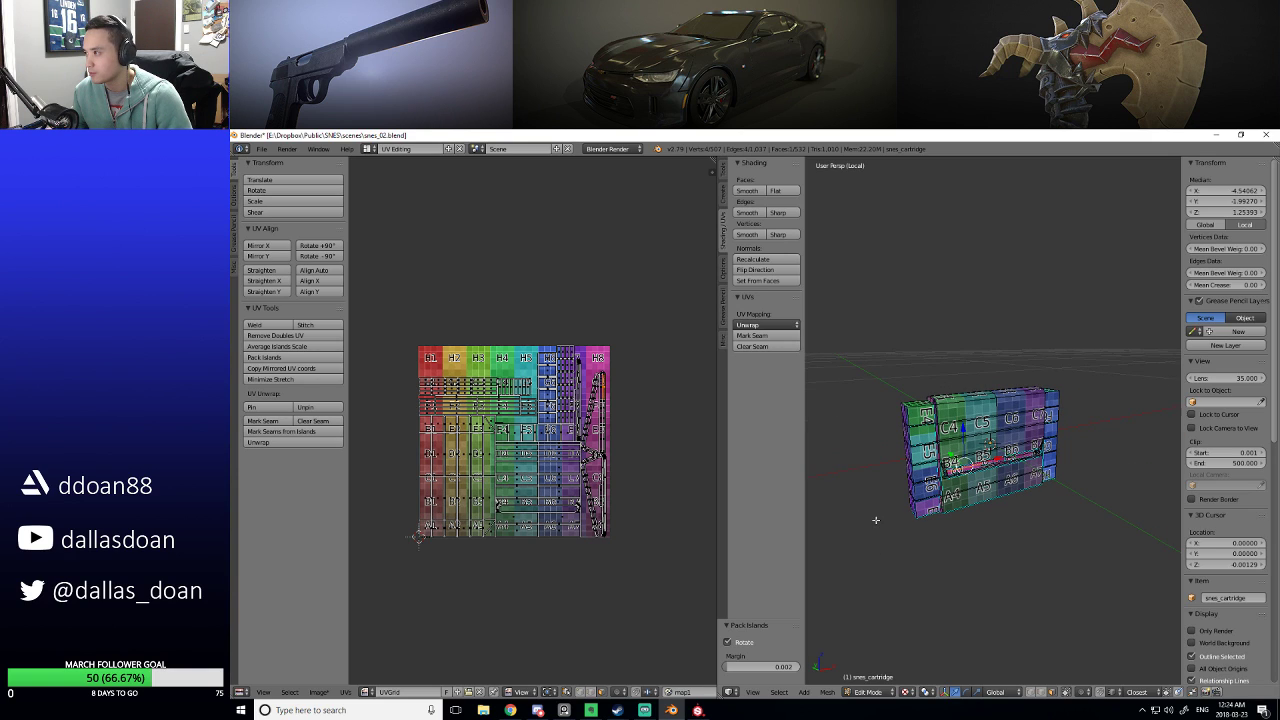
Return to the Default layout and leave Edit Mode for the cartridge.
left_click(369, 149)
left_click(396, 198)
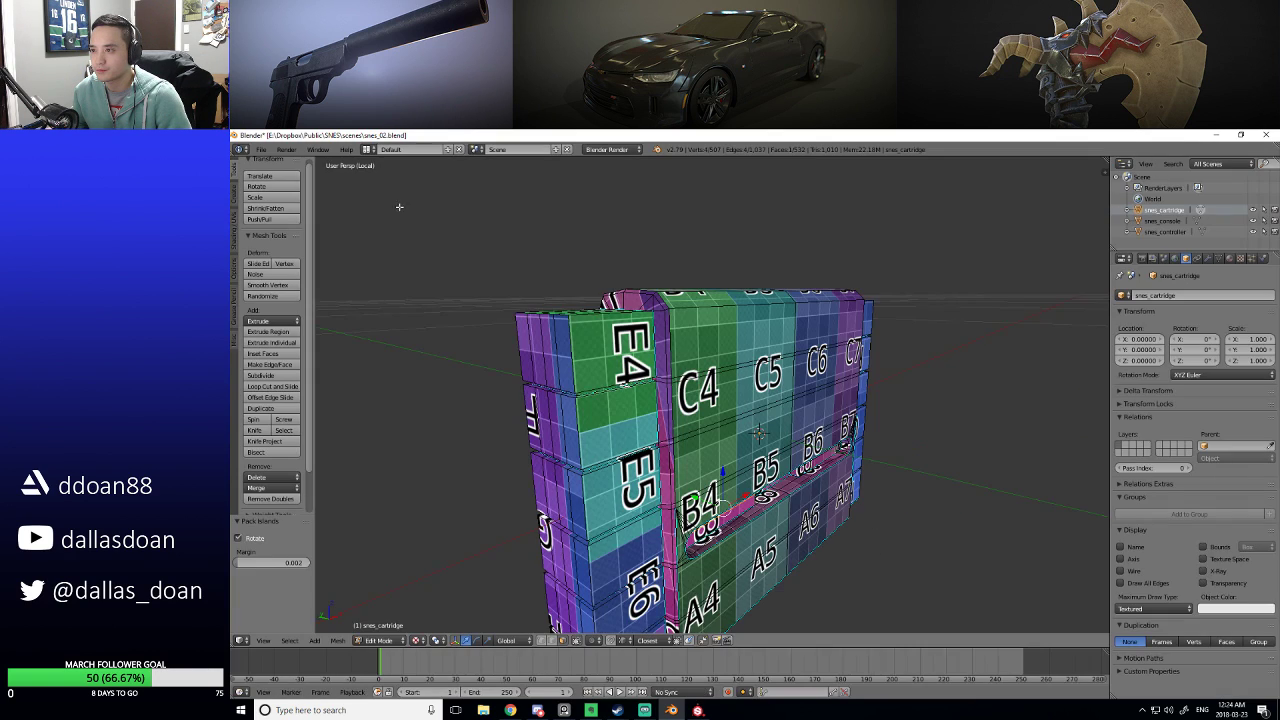
mouse_move(640, 380)
middle_mouse_down()
mouse_move(660, 378)
mouse_move(618, 371)
middle_mouse_up()
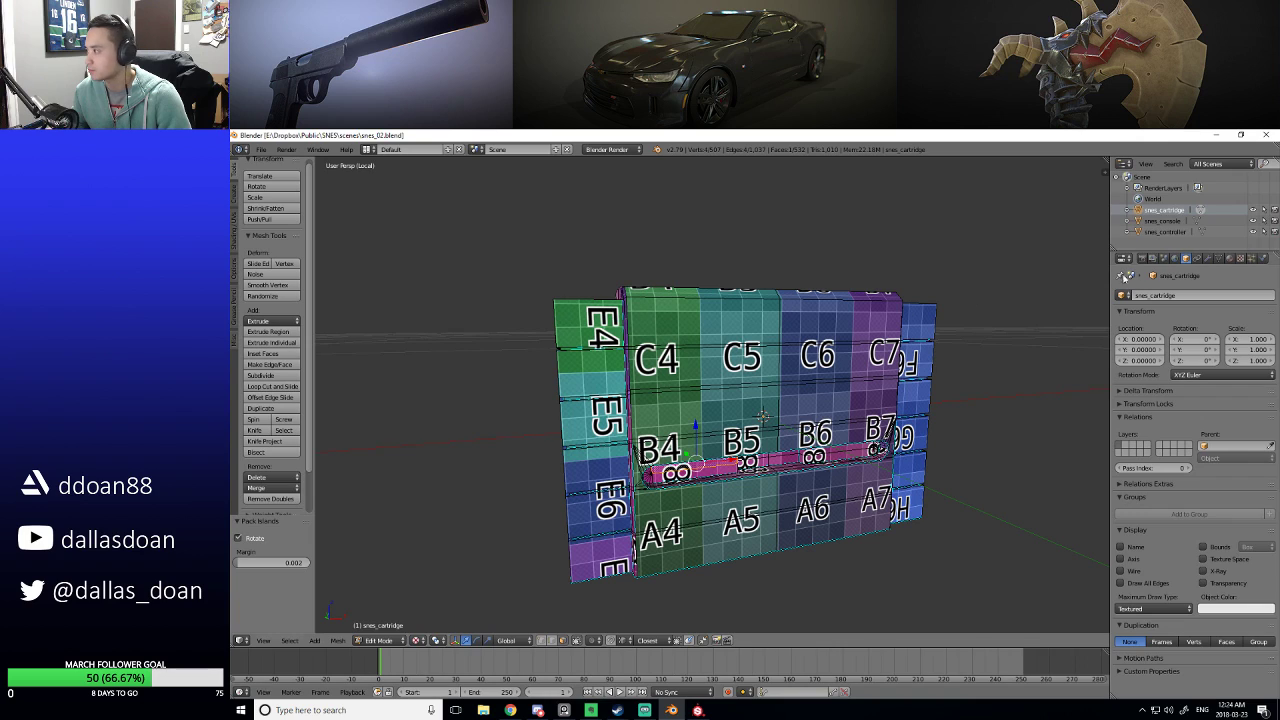
key("Tab")
Export the selected cartridge as FBX into the SNES meshes folder, overwriting snes_cartridge_real.fbx.
left_click(262, 150)
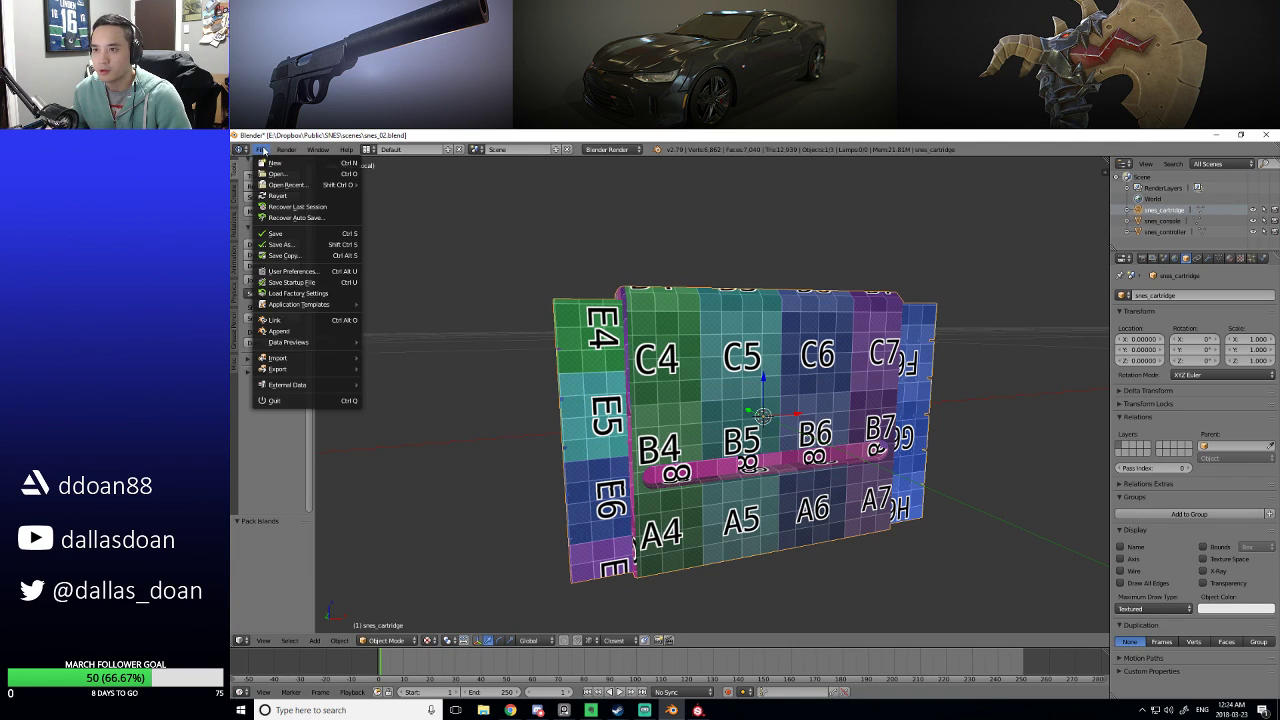
mouse_move(285, 369)
left_click(403, 409)
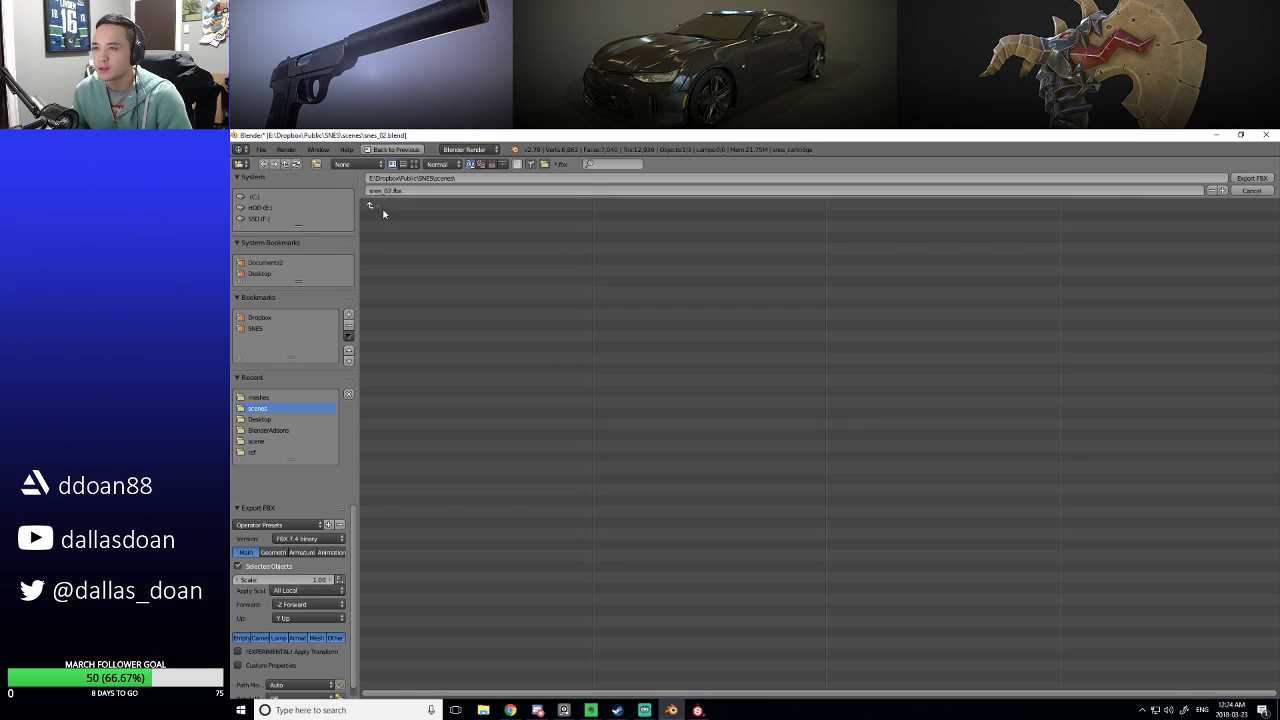
left_click(372, 205)
left_click(401, 214)
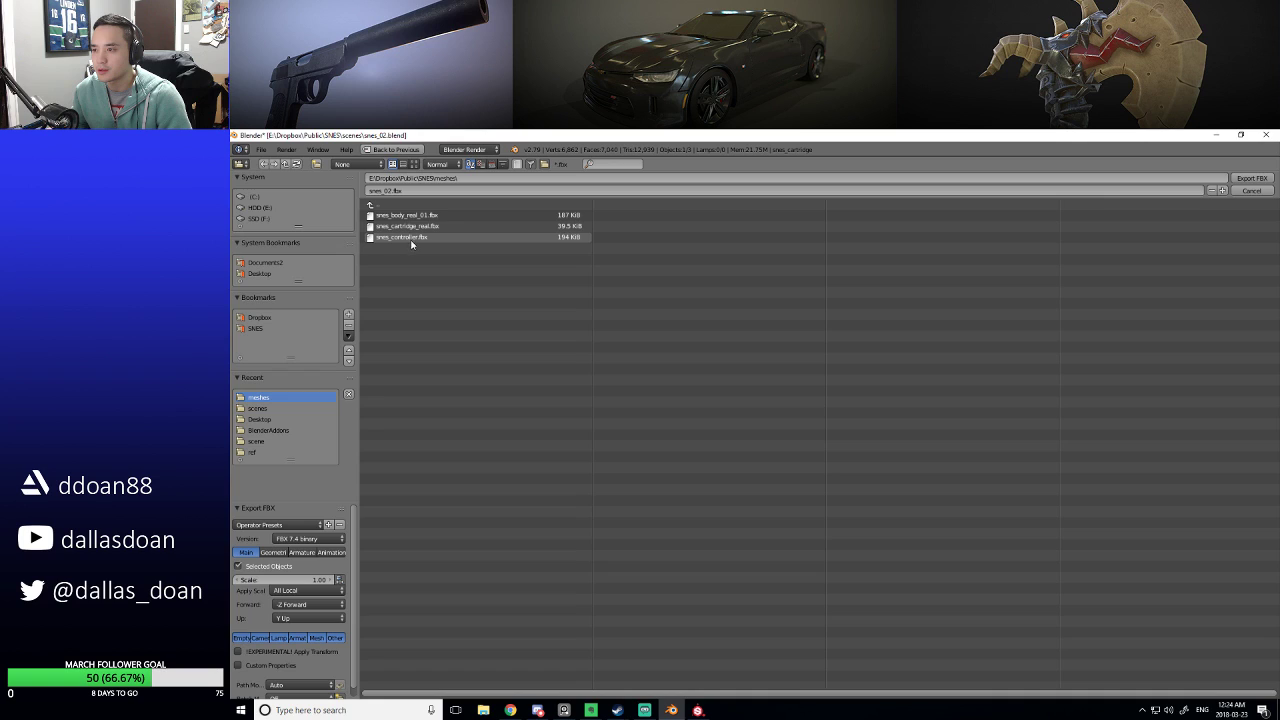
left_click(419, 227)
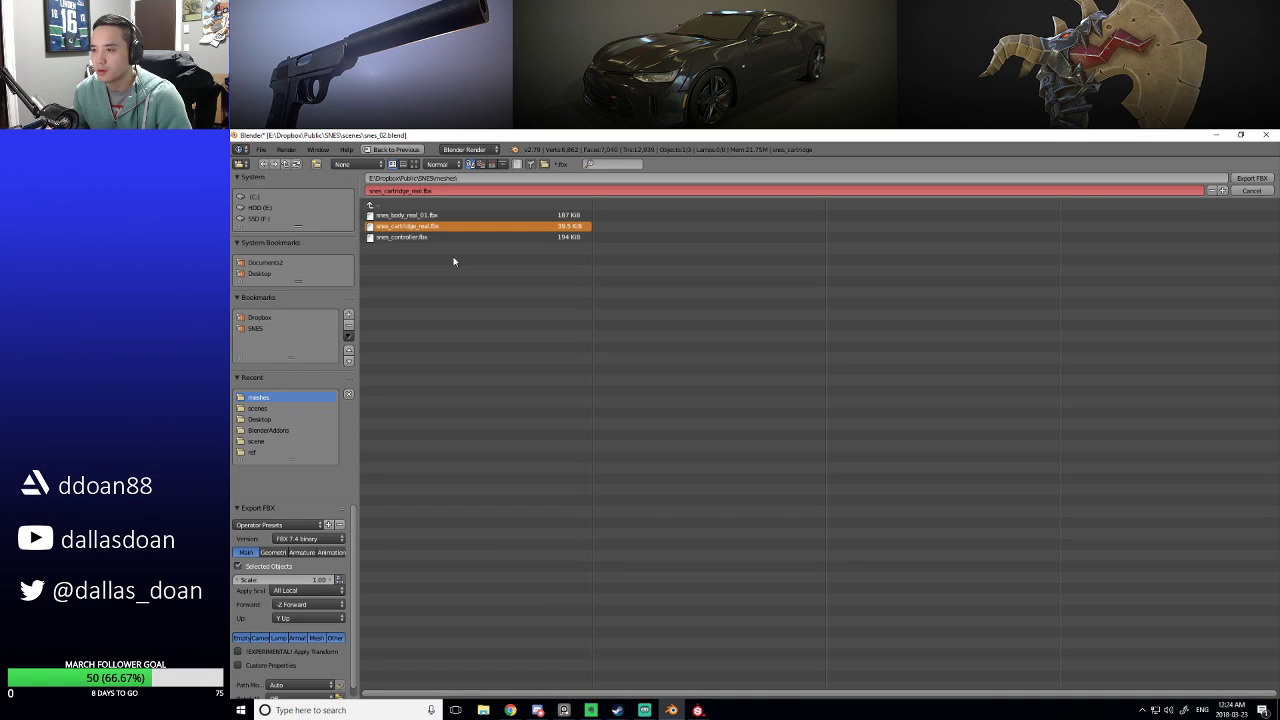
left_click(1245, 179)
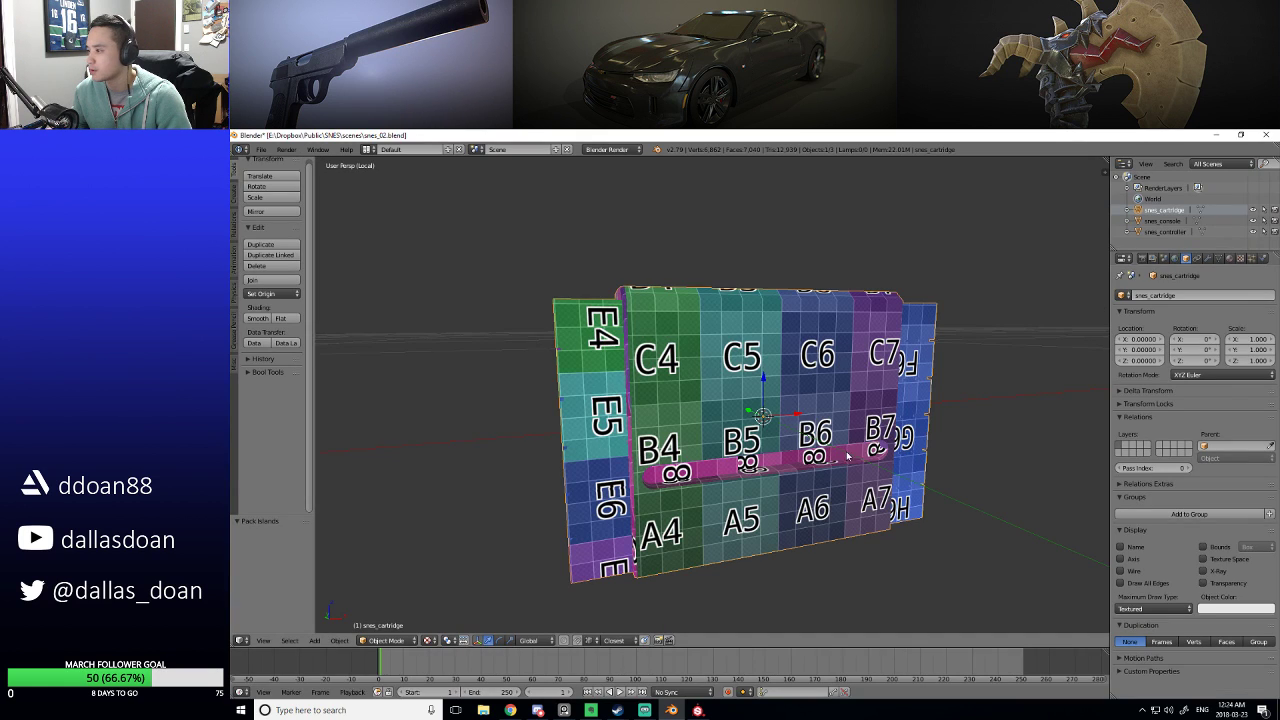
Switch to Substance Painter, open the recent project snes_cartridge.spp and show the 3D and 2D views together.
left_click(697, 710)
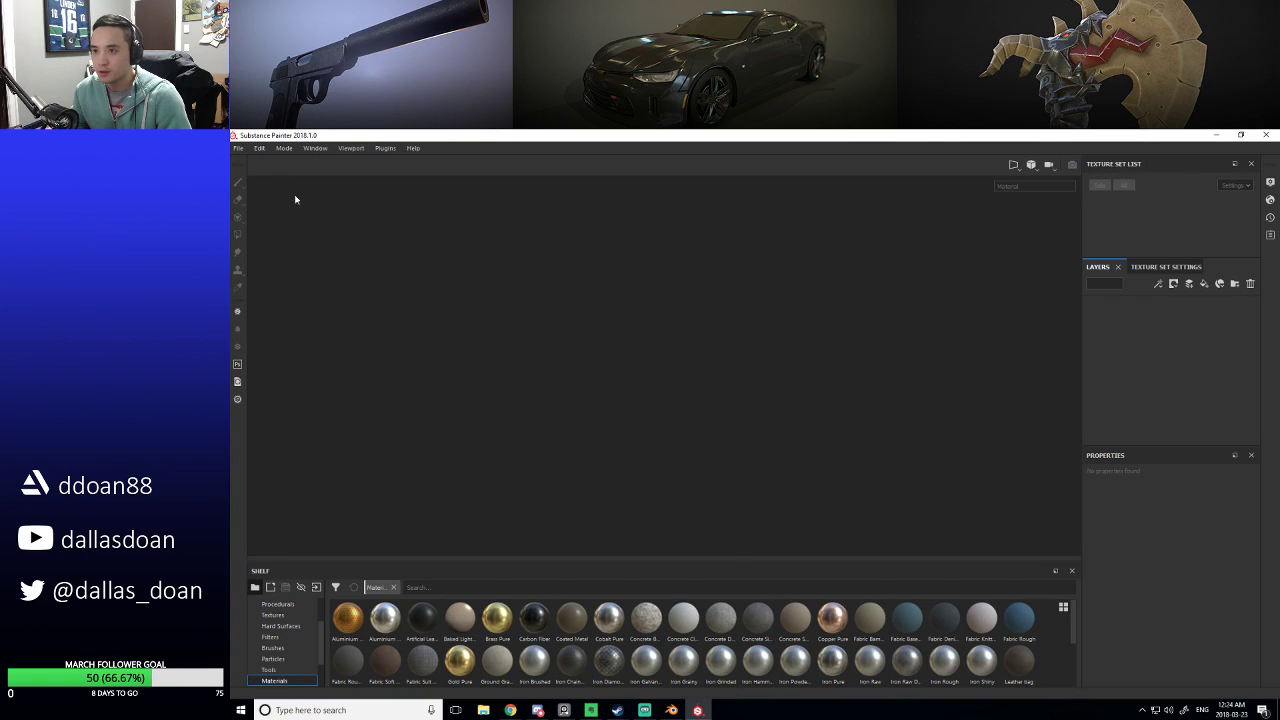
left_click(238, 148)
mouse_move(270, 184)
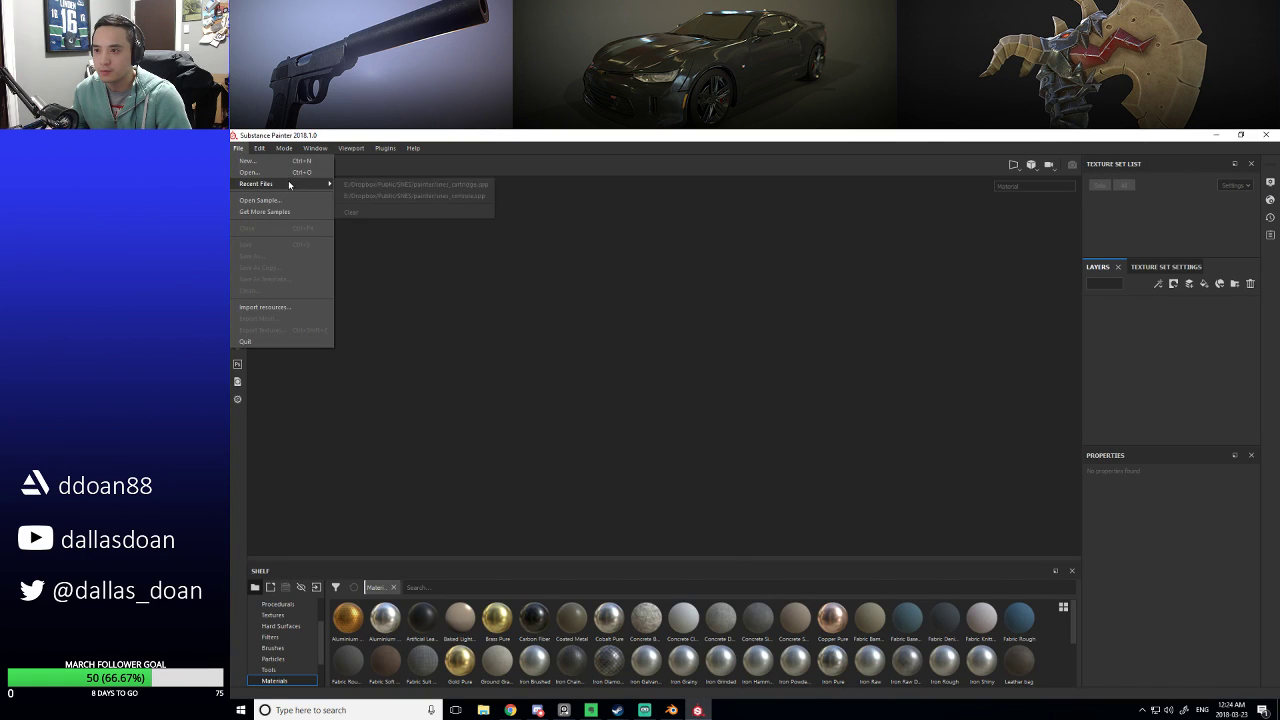
left_click(406, 185)
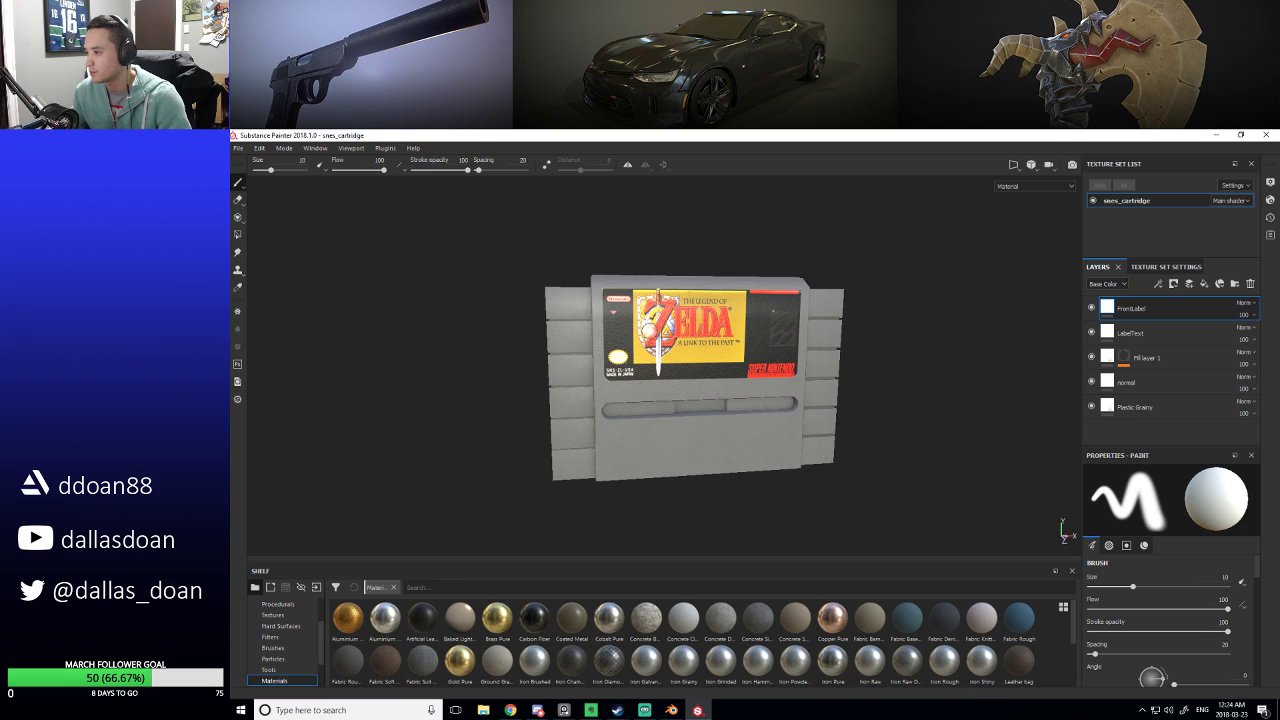
left_click_drag(585, 357, 689, 326, "alt")
key("F1")
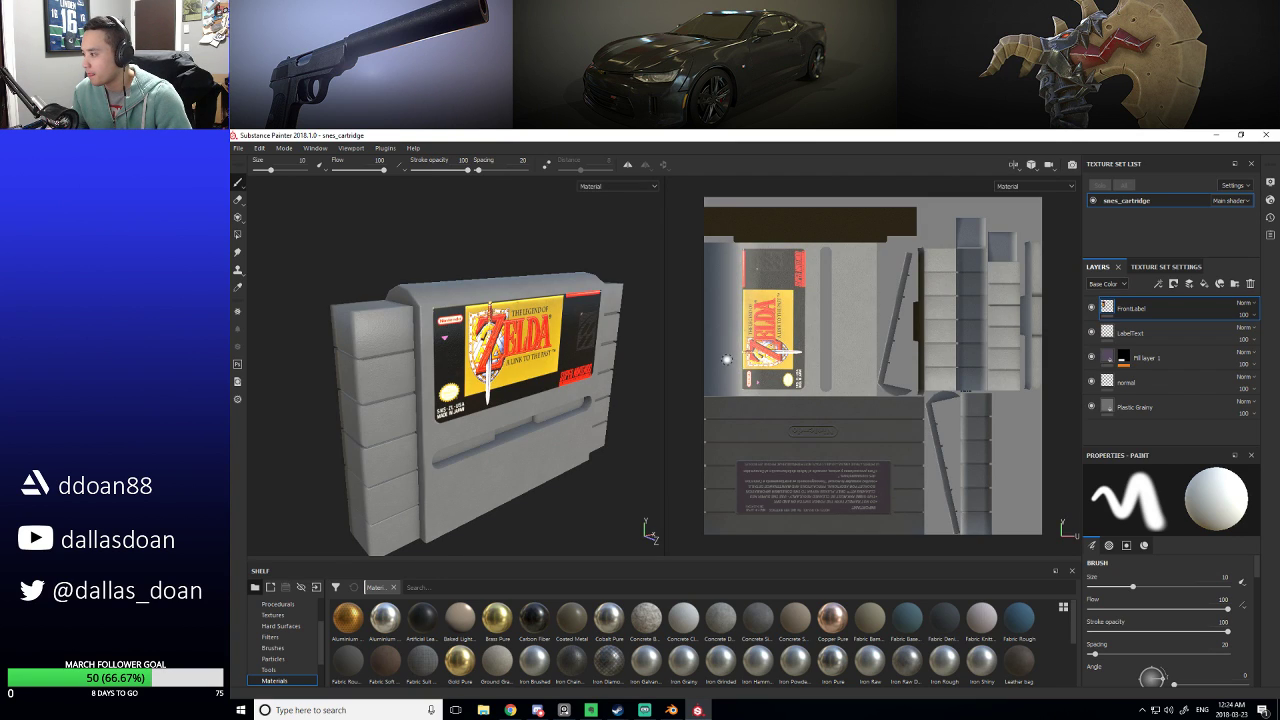
Switch to Blender and show the cartridge's UVs in the UV Editing layout with Edit Mode on.
left_click(671, 710)
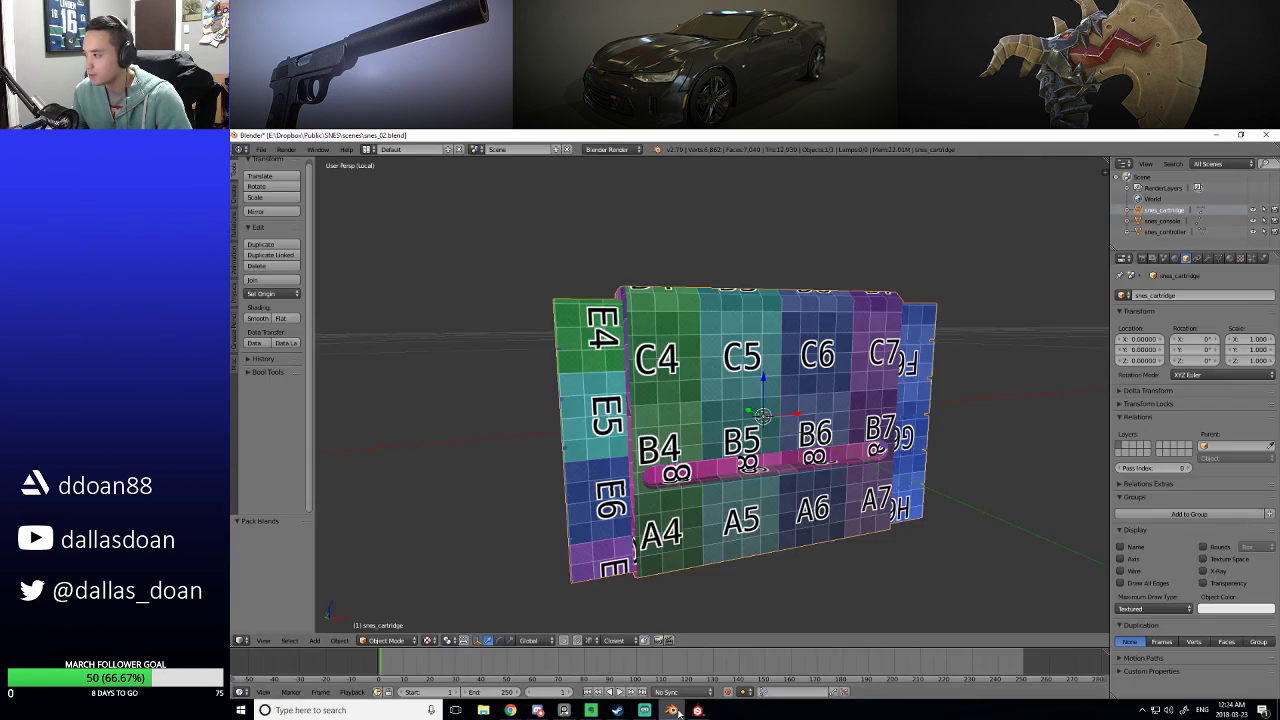
left_click(367, 149)
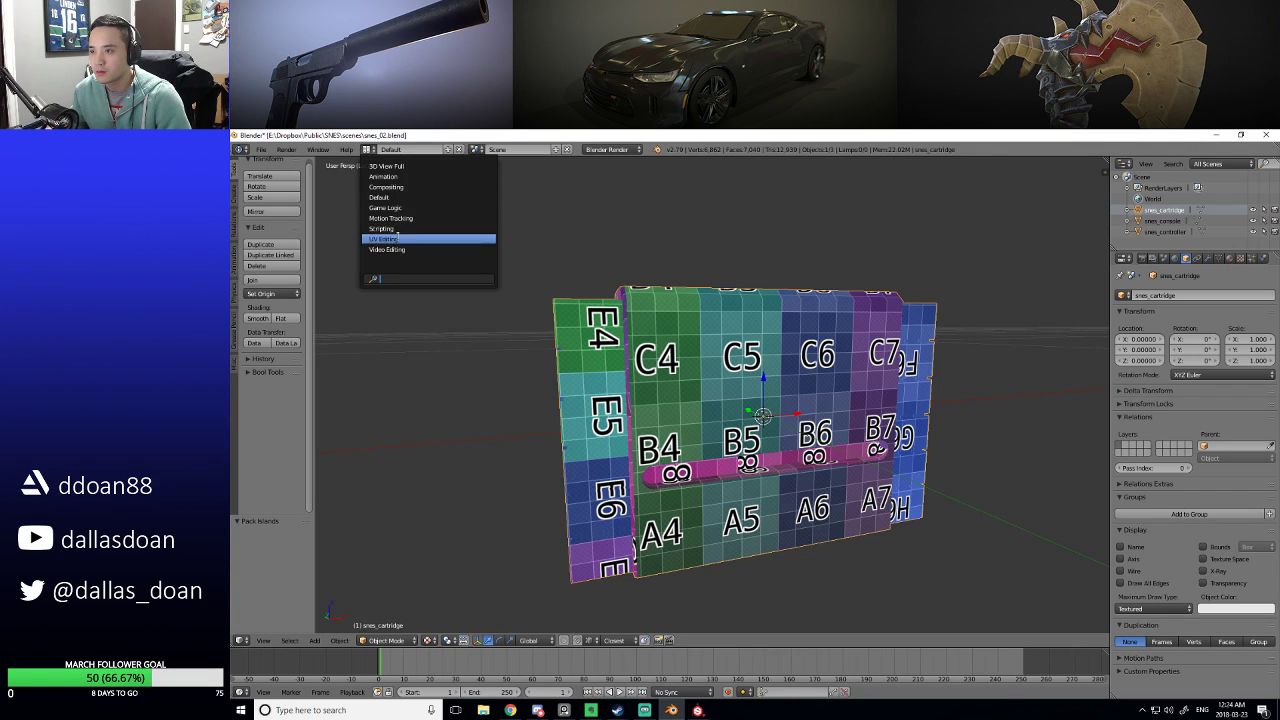
left_click(400, 243)
left_click(367, 149)
left_click(401, 233)
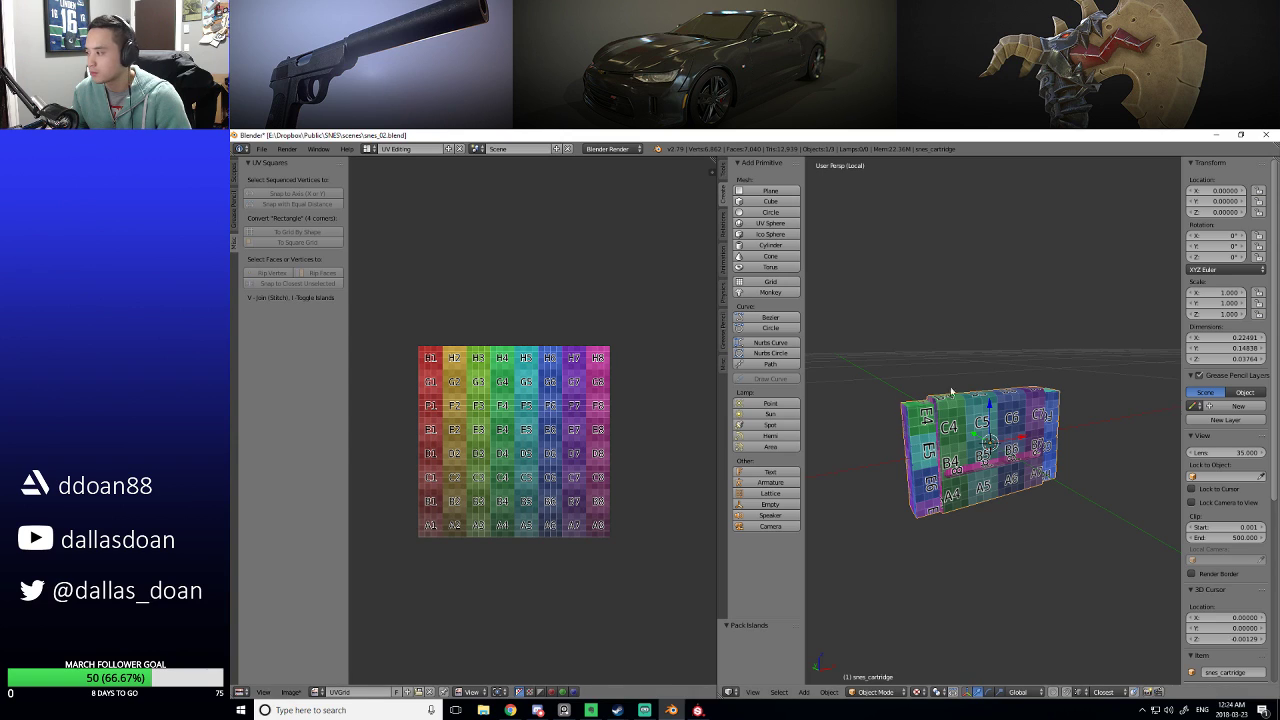
key("Tab")
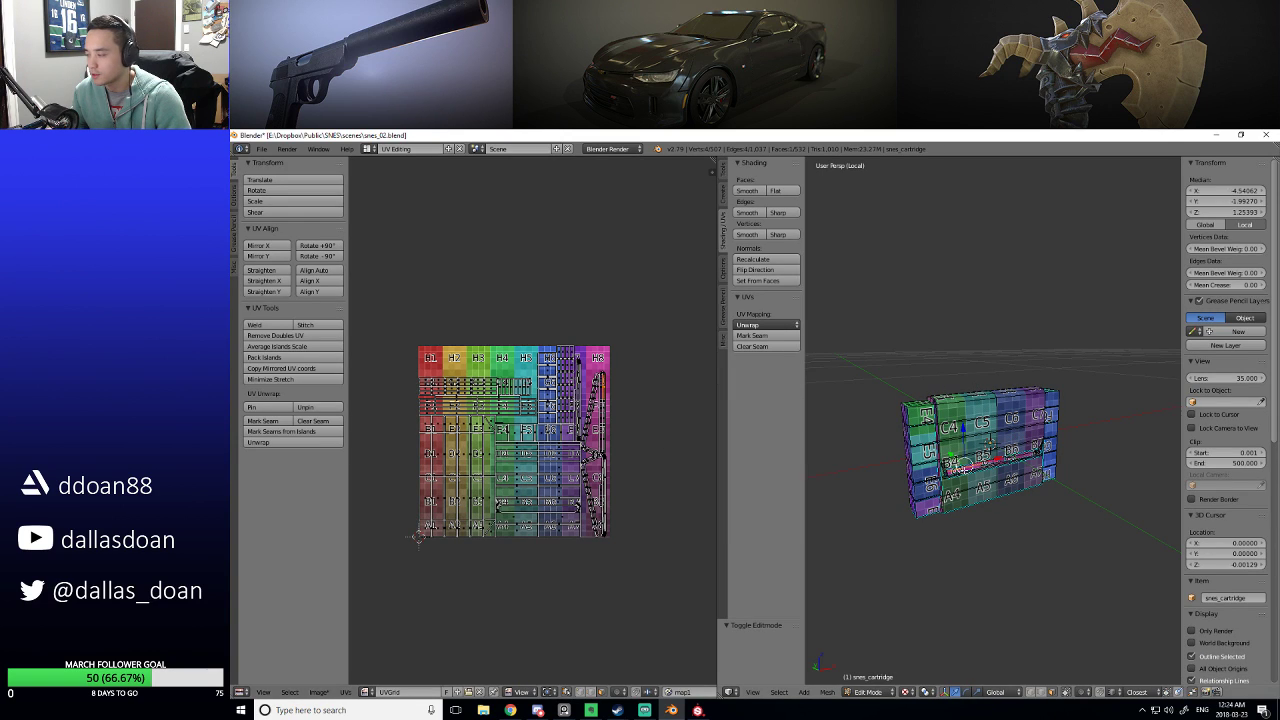
Switch to Substance Painter and replace the project mesh with snes_cartridge_real.fbx, keeping Preserve strokes positions on mesh enabled.
left_click(698, 709)
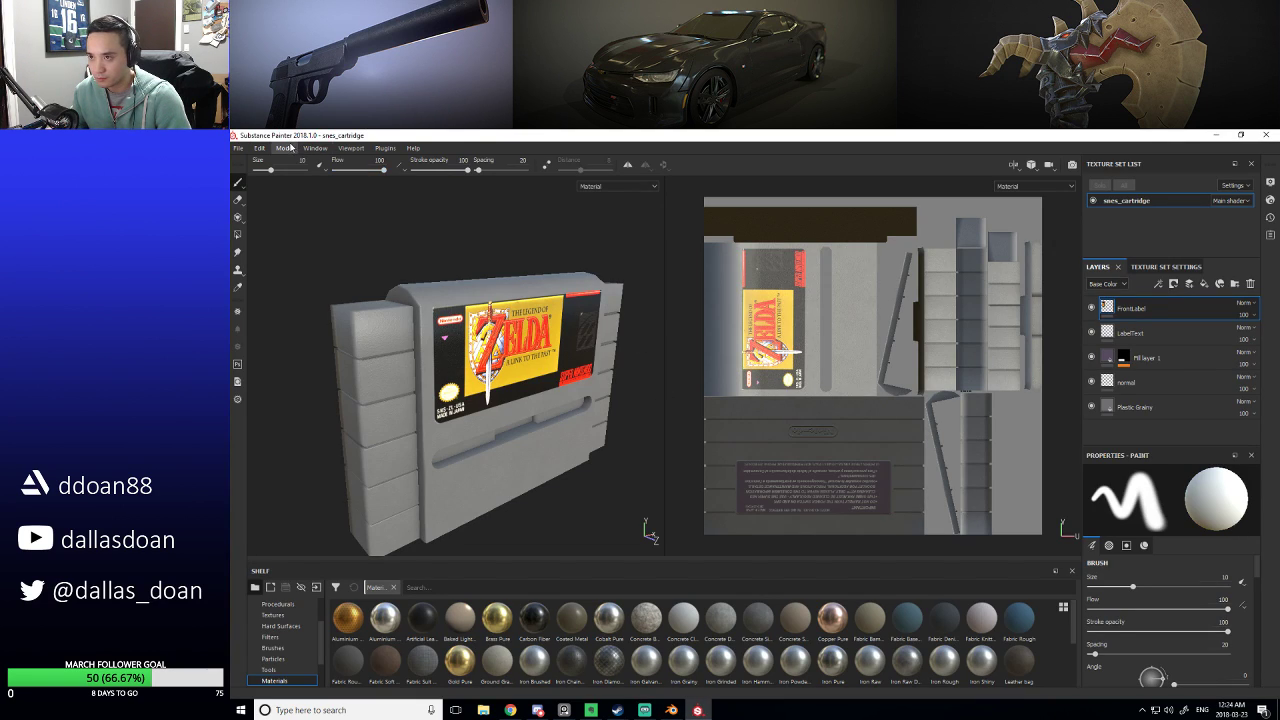
left_click(259, 148)
left_click(290, 182)
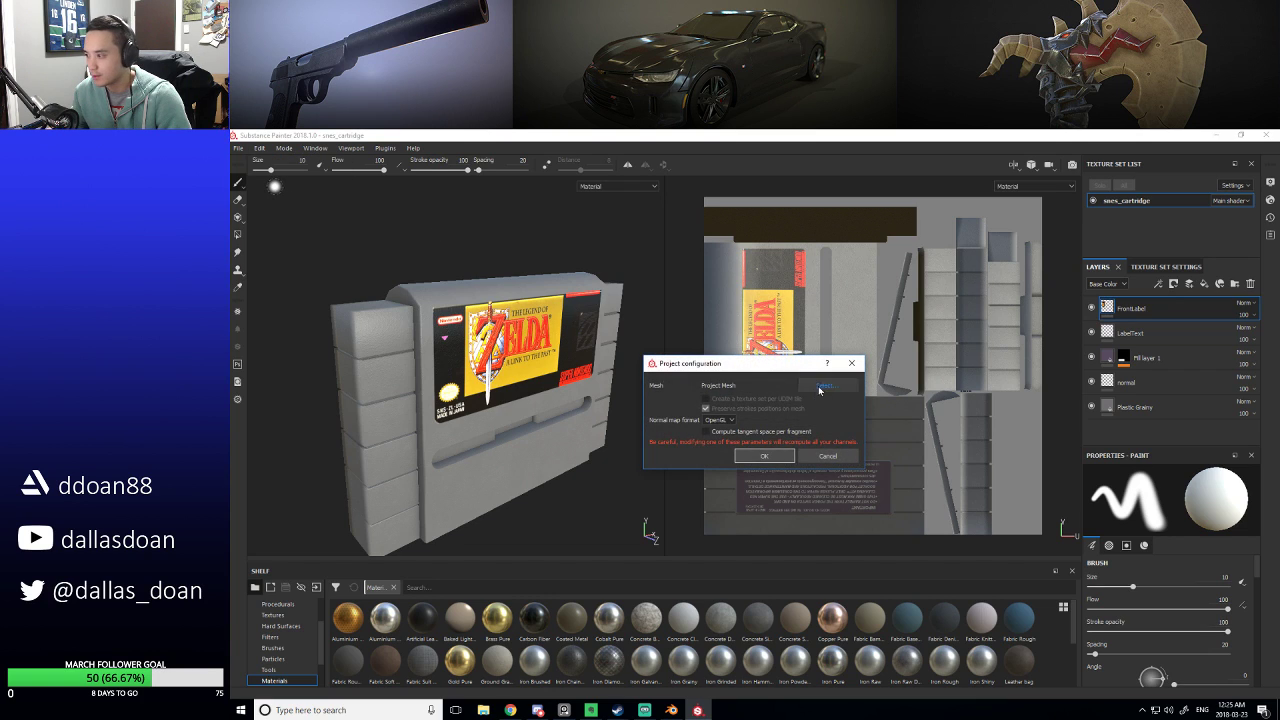
left_click(820, 387)
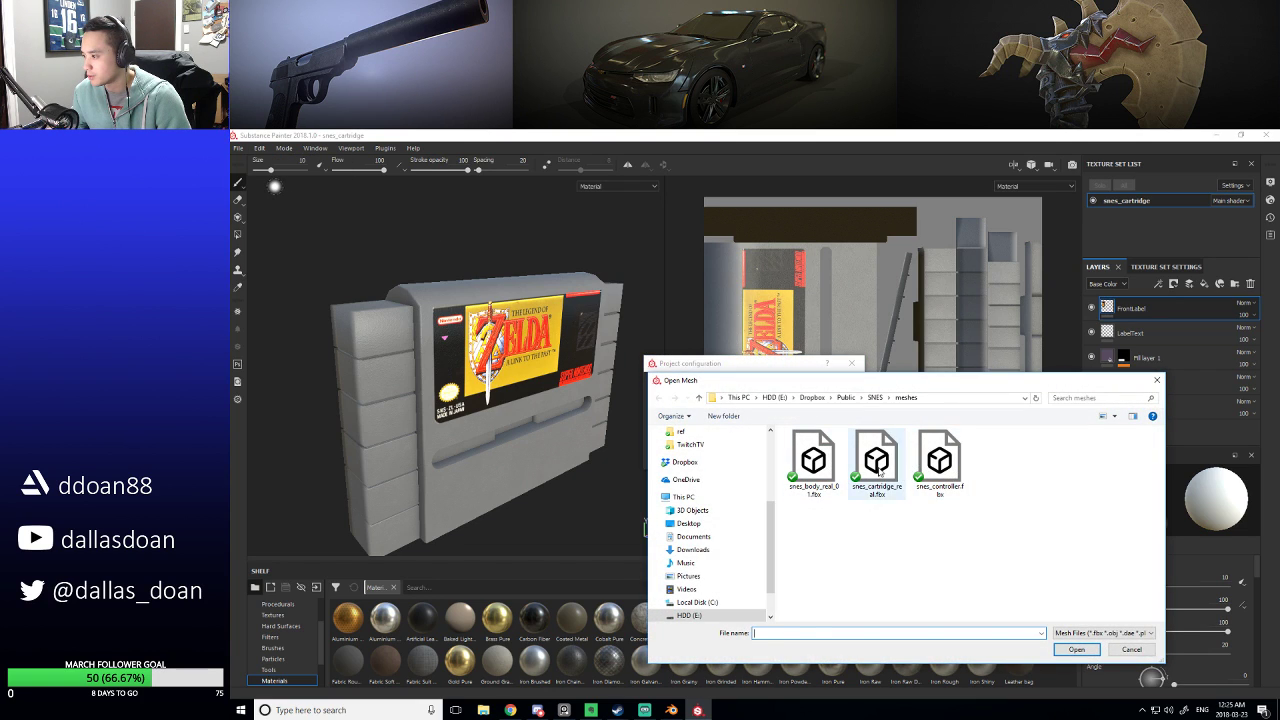
left_click(878, 462)
left_click(1066, 650)
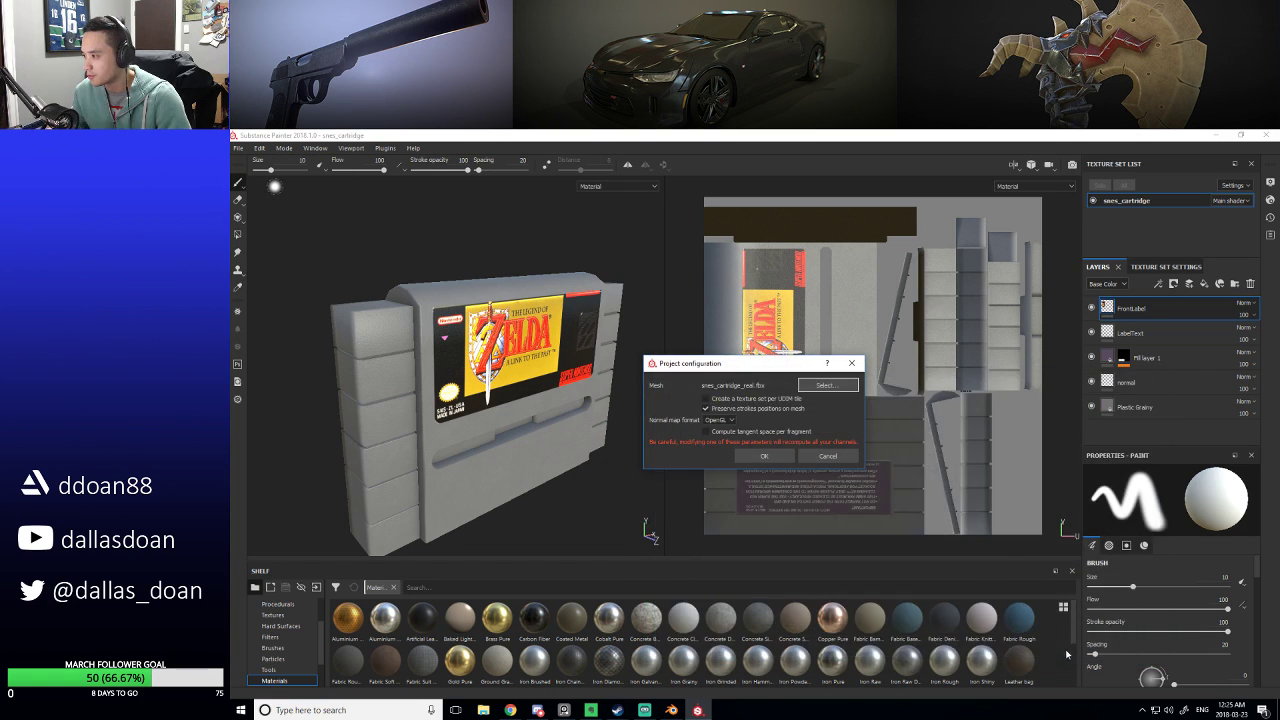
left_click(761, 457)
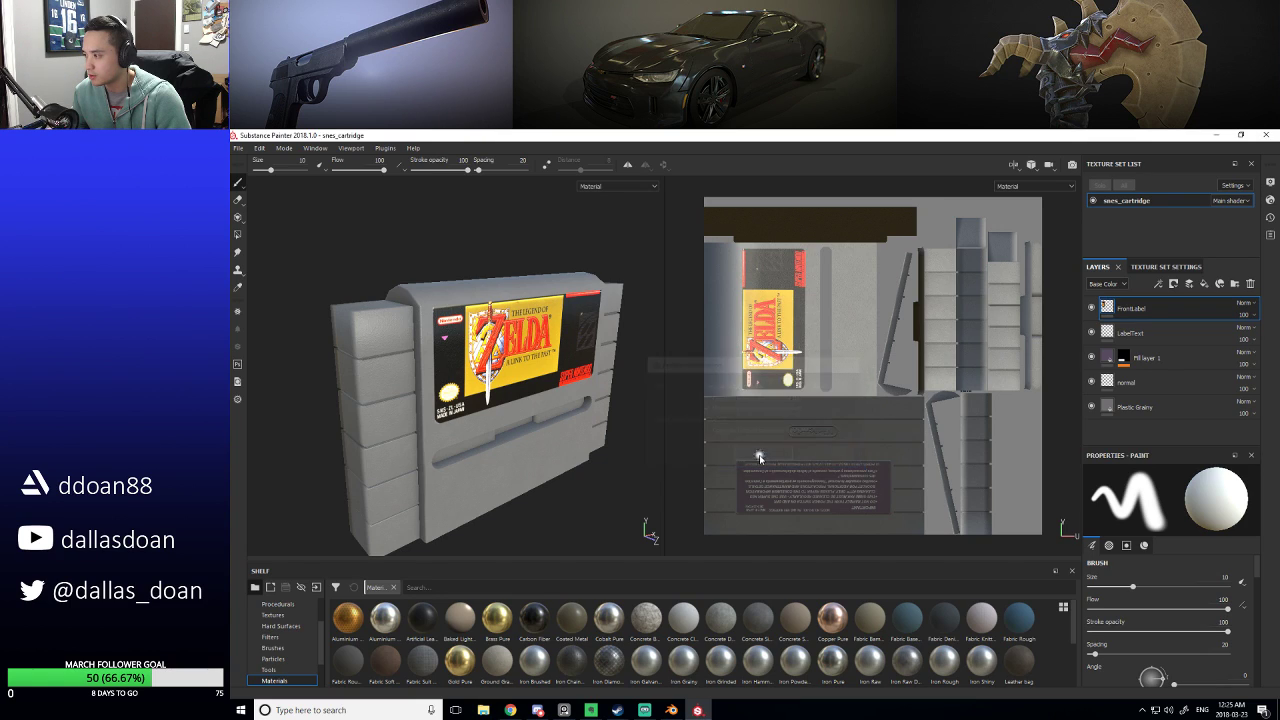
Examine the reloaded cartridge mesh and its texture sets, using the 3D view alone for a closer look.
left_click_drag(646, 428, 554, 429, "alt")
middle_click_drag(554, 429, 535, 439, "alt")
left_click_drag(535, 439, 554, 427, "alt")
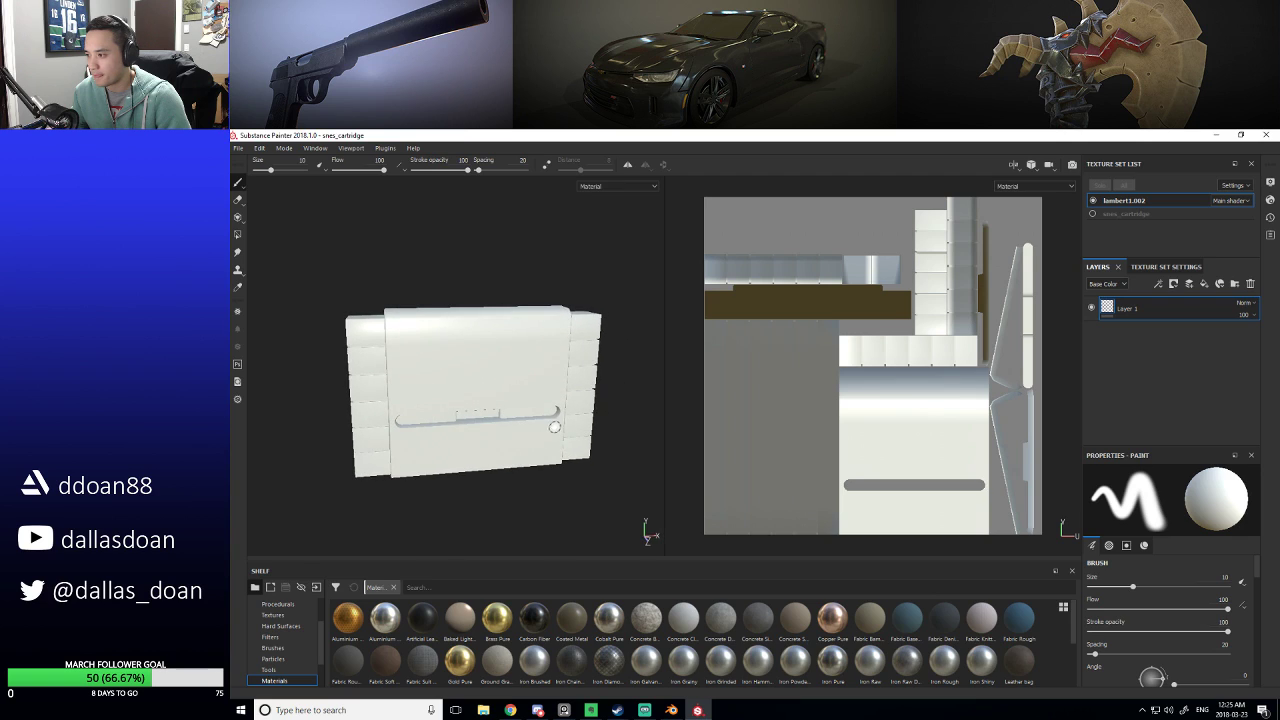
scroll(640, 395, "up", 5)
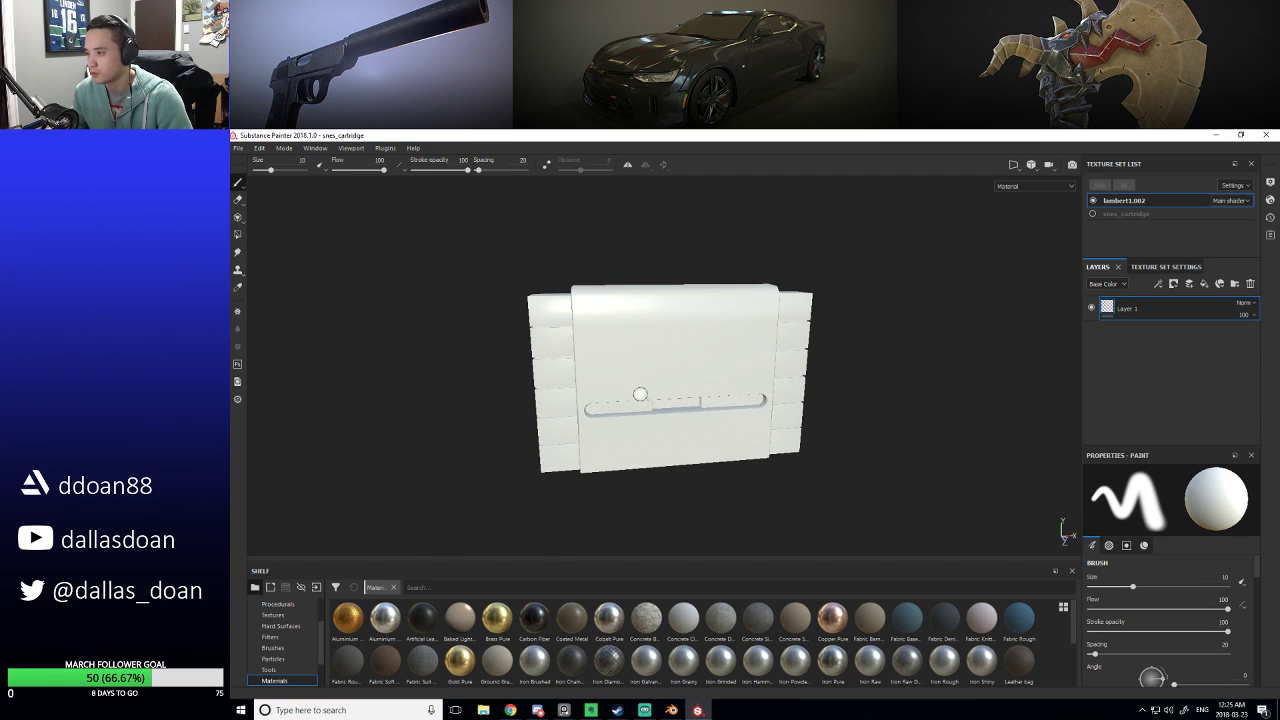
key("ctrl+s")
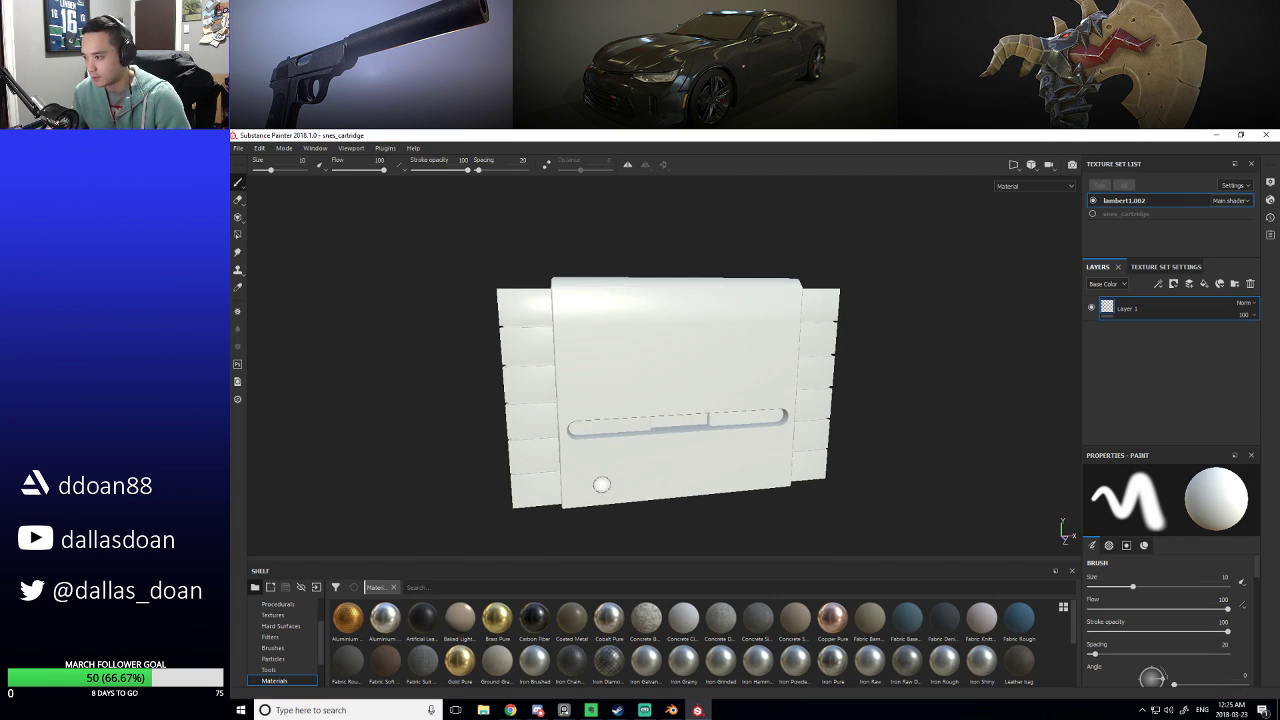
middle_click_drag(613, 398, 739, 385)
left_click_drag(739, 385, 868, 368, "alt")
middle_click_drag(681, 434, 663, 420, "alt")
left_click_drag(663, 420, 735, 439, "alt")
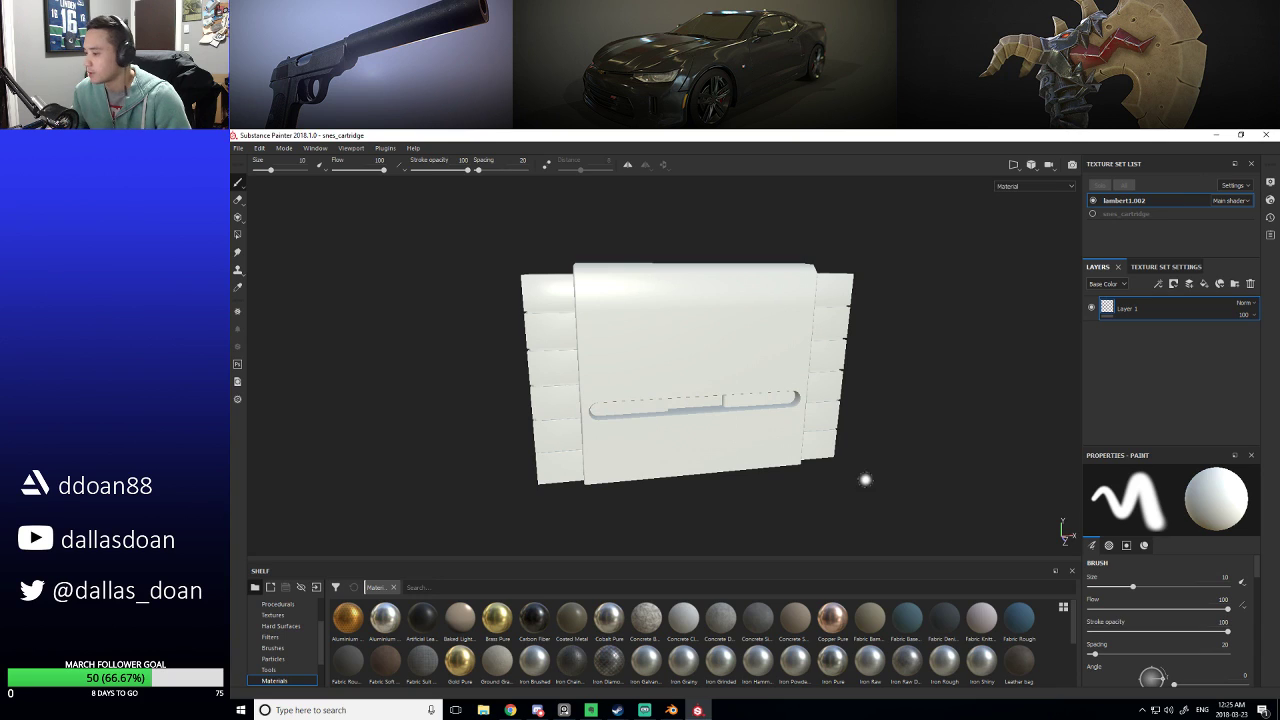
Switch to Blender, return to the Default layout and rename the cartridge's material to snes_cartridge.
left_click(671, 710)
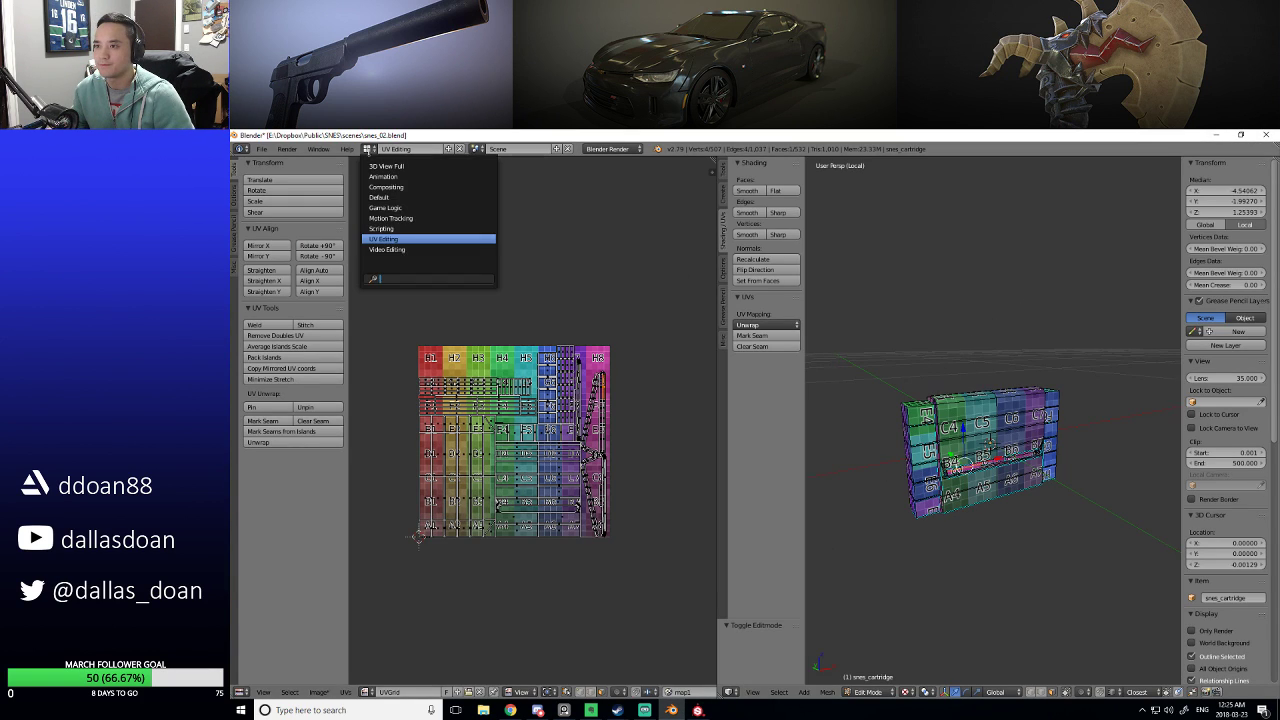
left_click(368, 148)
left_click(399, 197)
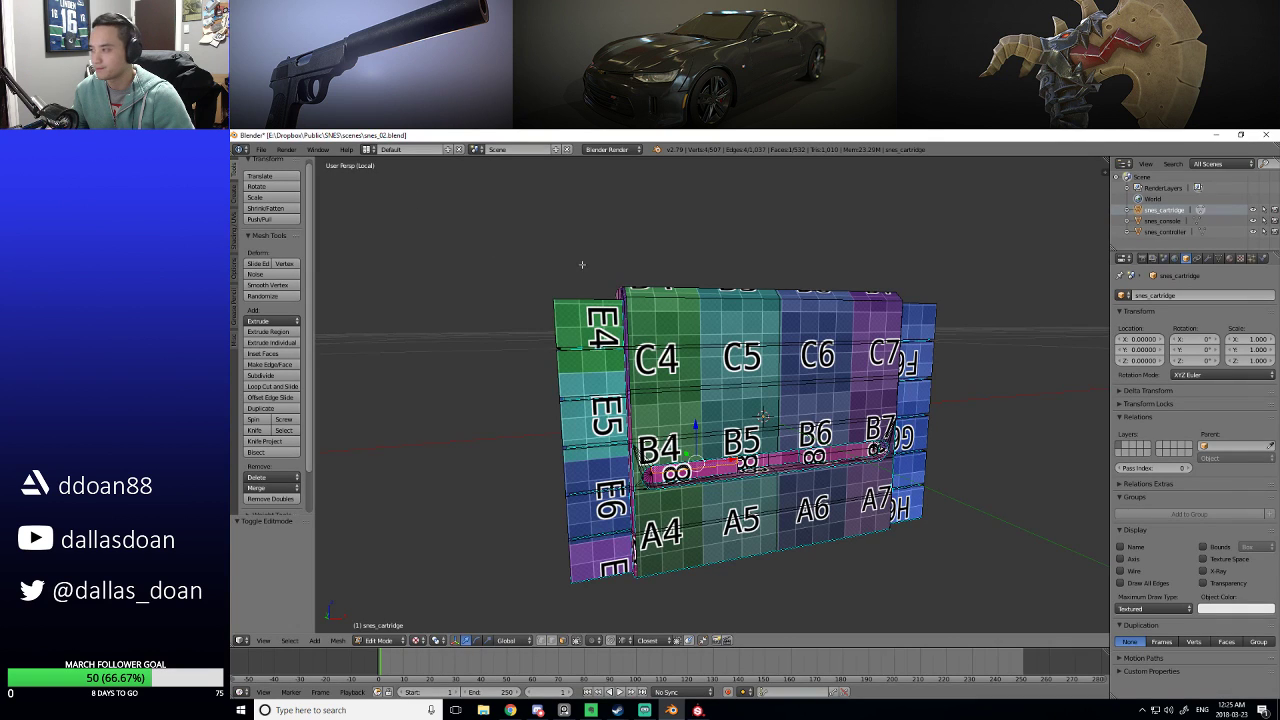
middle_click_drag(831, 392, 796, 372, "shift")
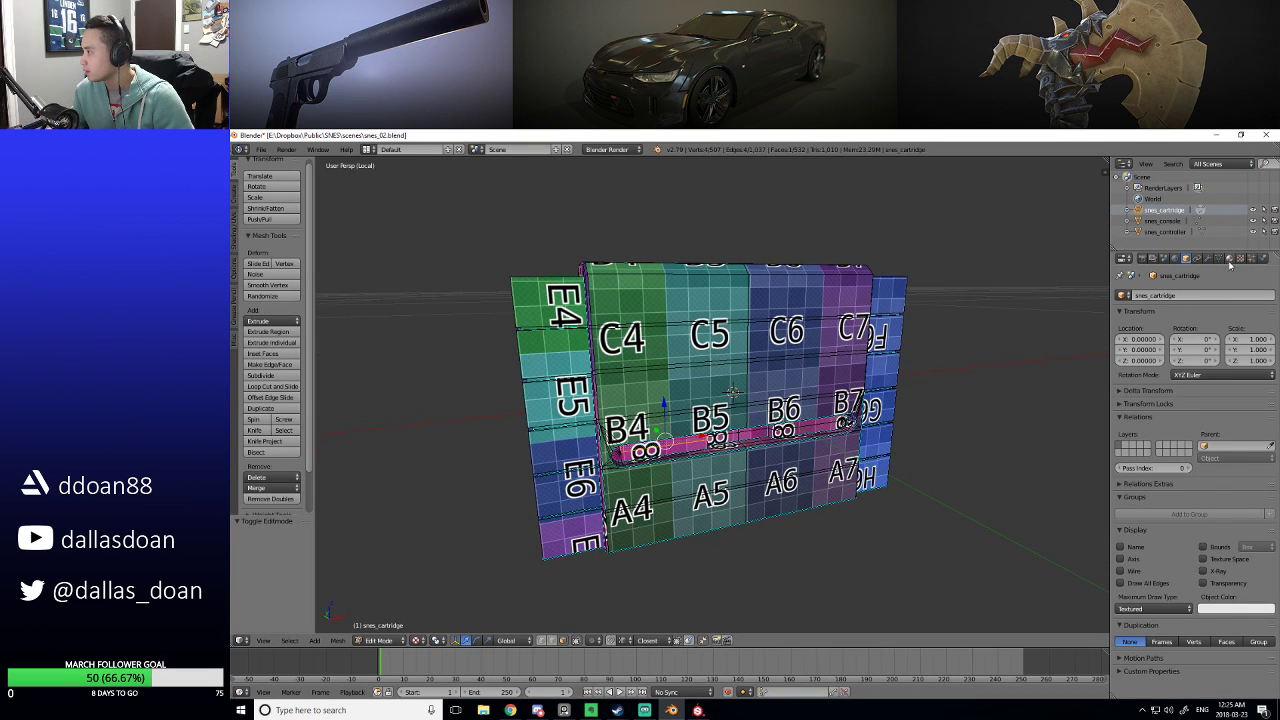
left_click(1230, 258)
double_click(1180, 298)
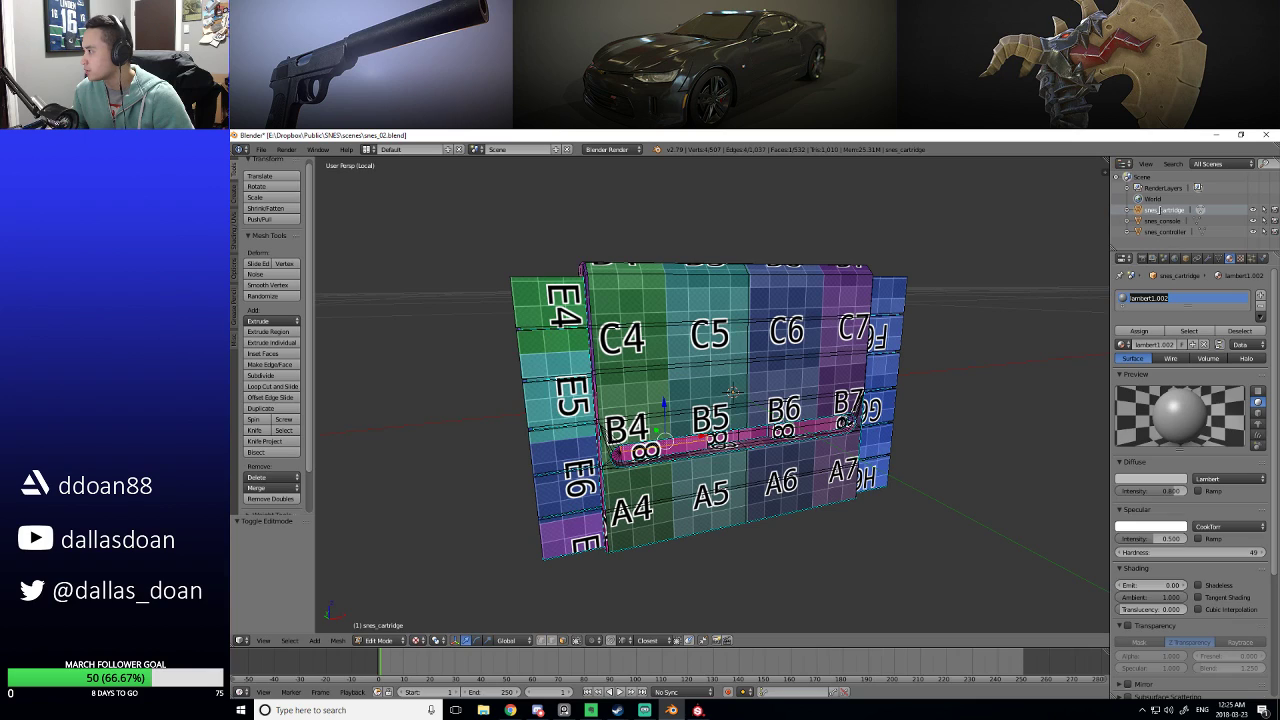
type("snes_cart")
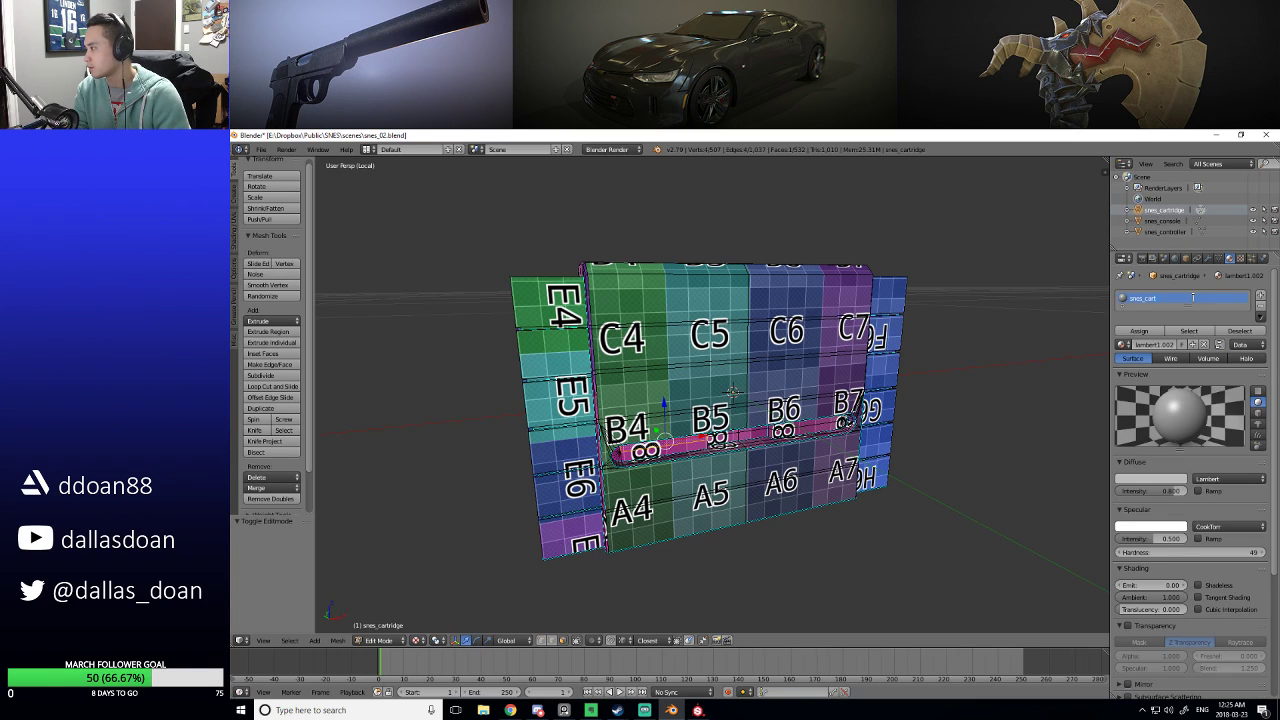
type("ridge")
key("Return")
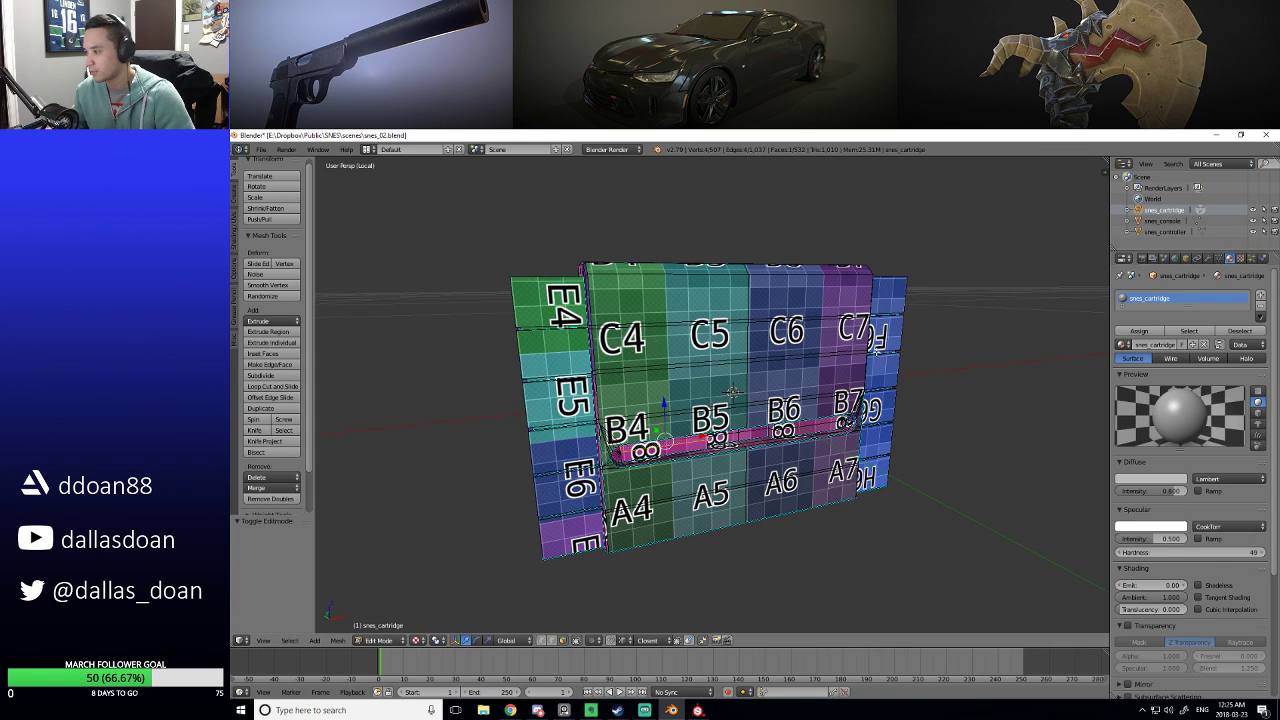
middle_click_drag(877, 353, 878, 375)
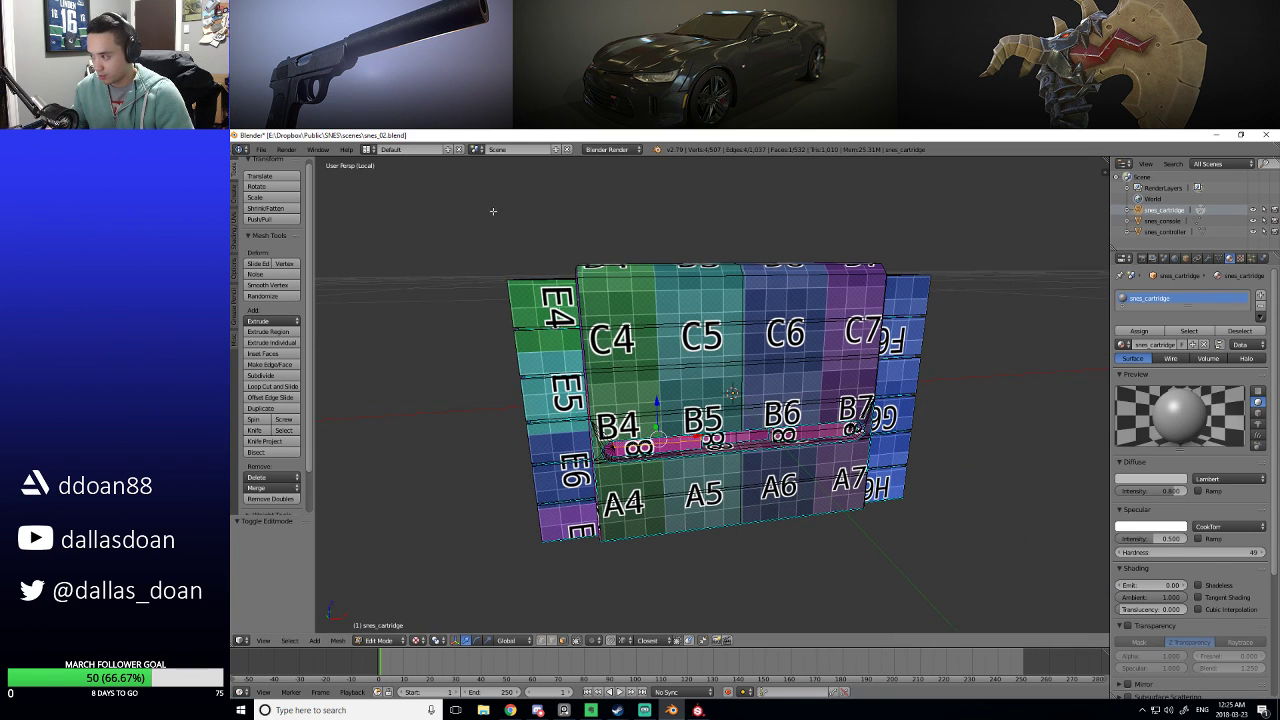
Deselect all of the cartridge's geometry and save the snes_02.blend scene.
left_click(261, 149)
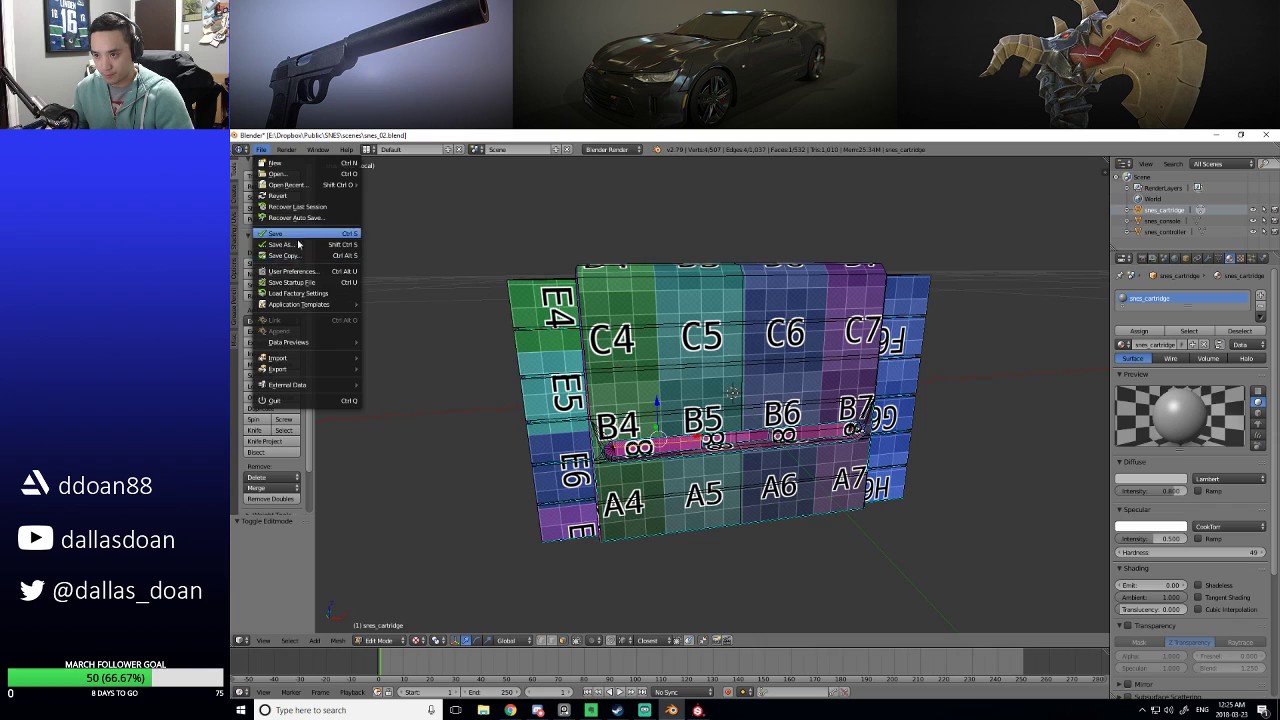
key("a")
key("ctrl+s")
left_click(494, 256)
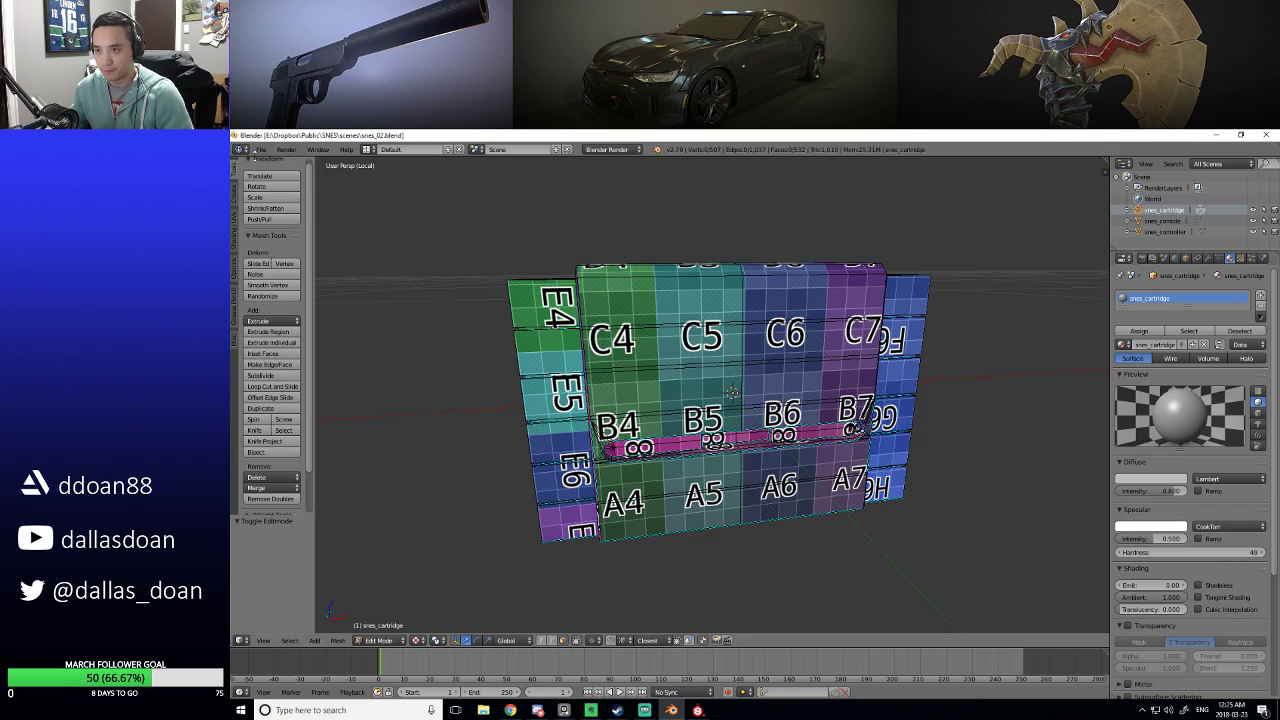
Re-export the cartridge with its renamed material as FBX, overwriting snes_cartridge_real.fbx in the meshes folder.
left_click(260, 149)
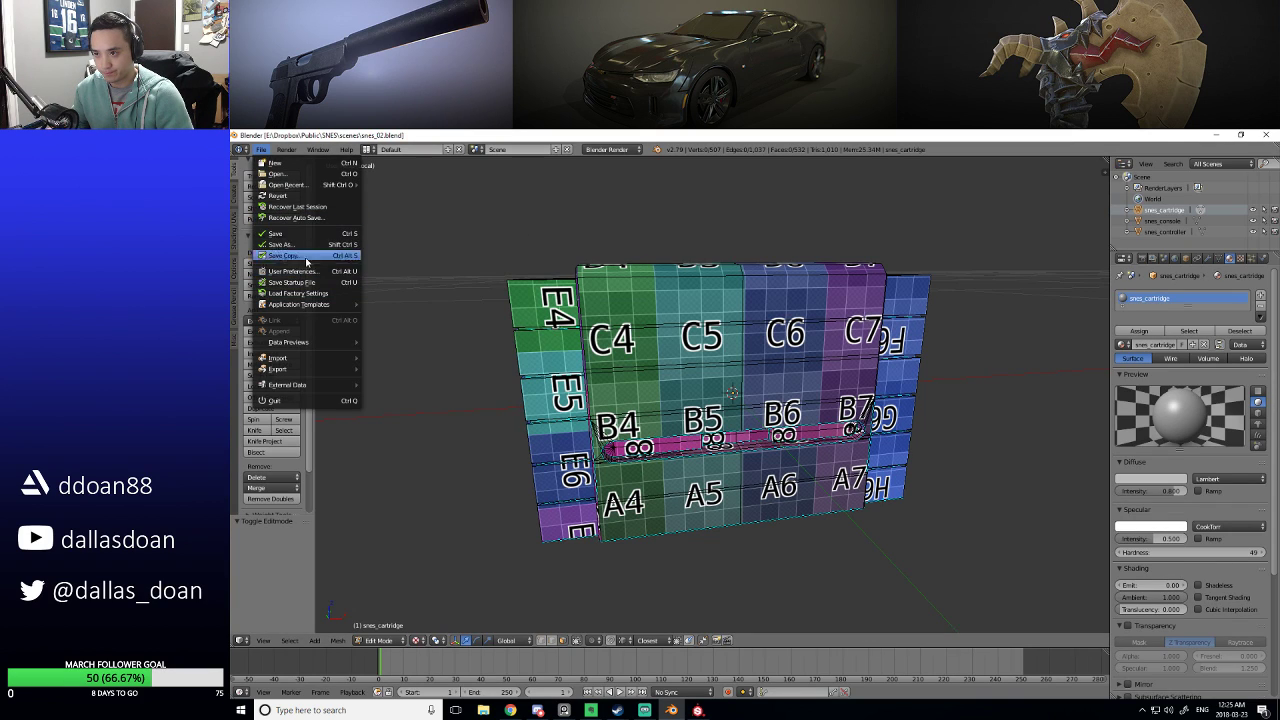
mouse_move(310, 374)
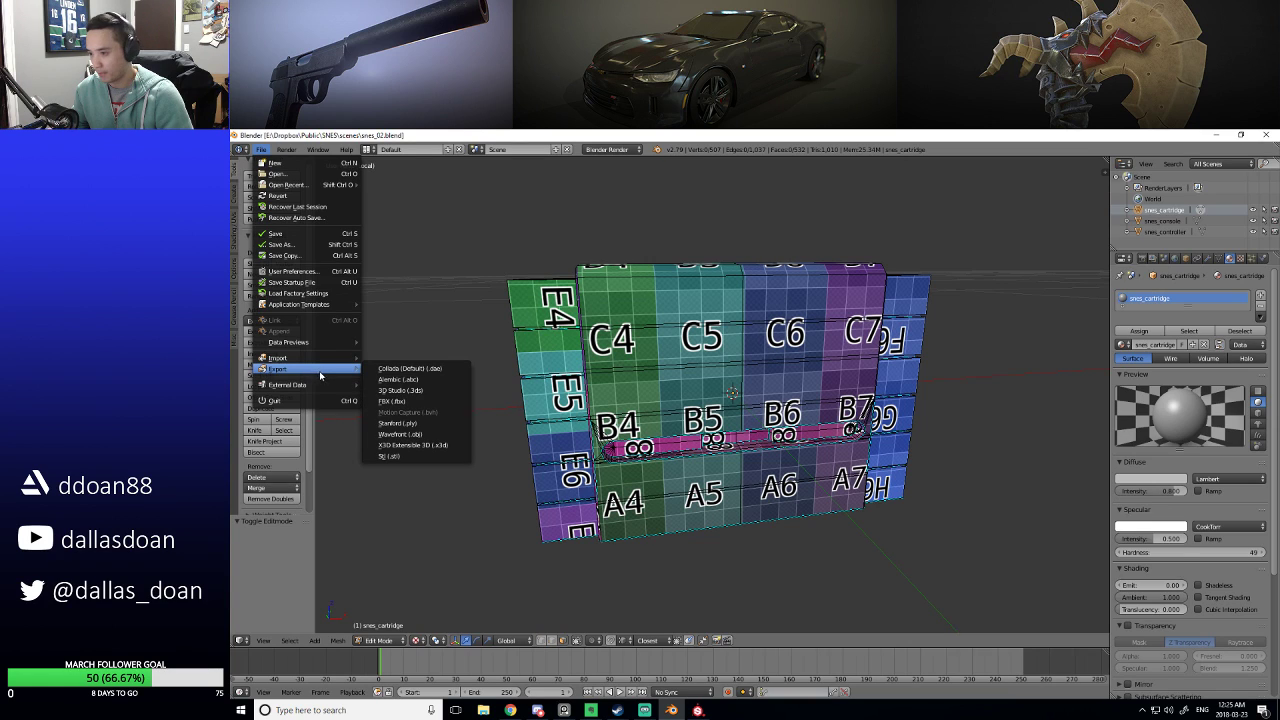
left_click(393, 401)
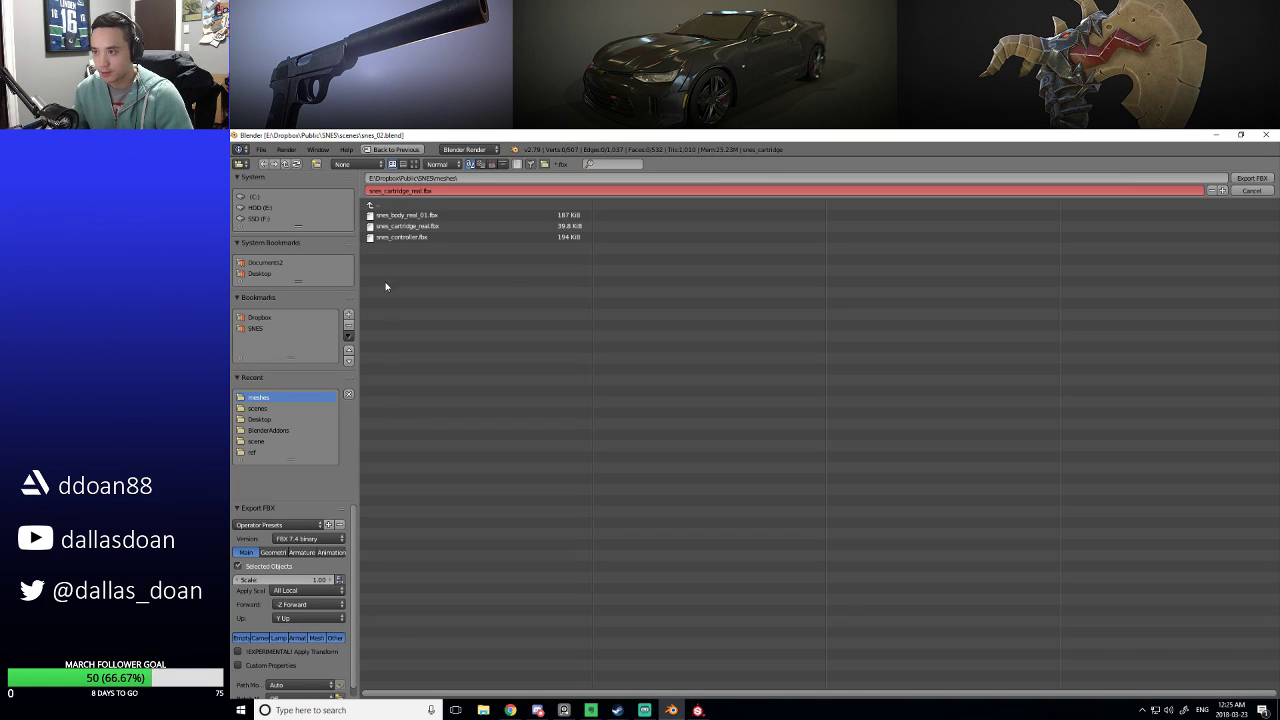
left_click(407, 226)
left_click(1252, 178)
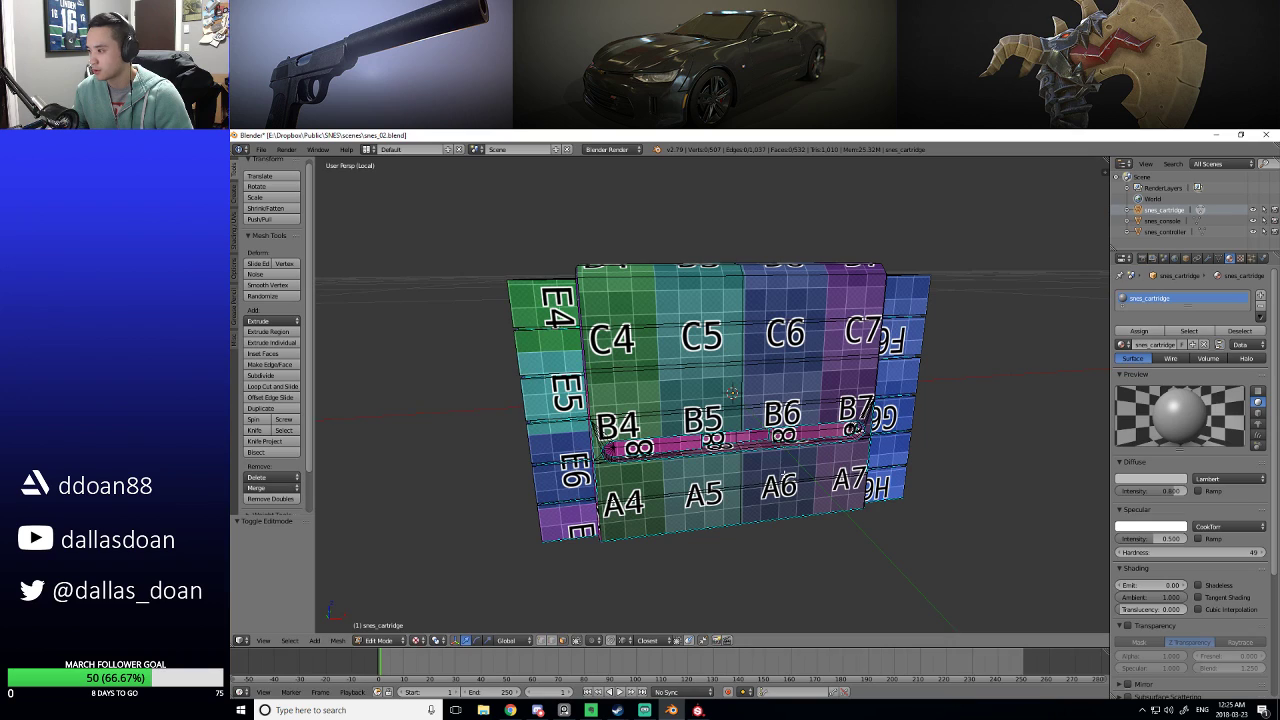
Switch to Substance Painter and replace the project's mesh with the re-exported snes_cartridge_real.fbx from the meshes folder.
left_click(697, 710)
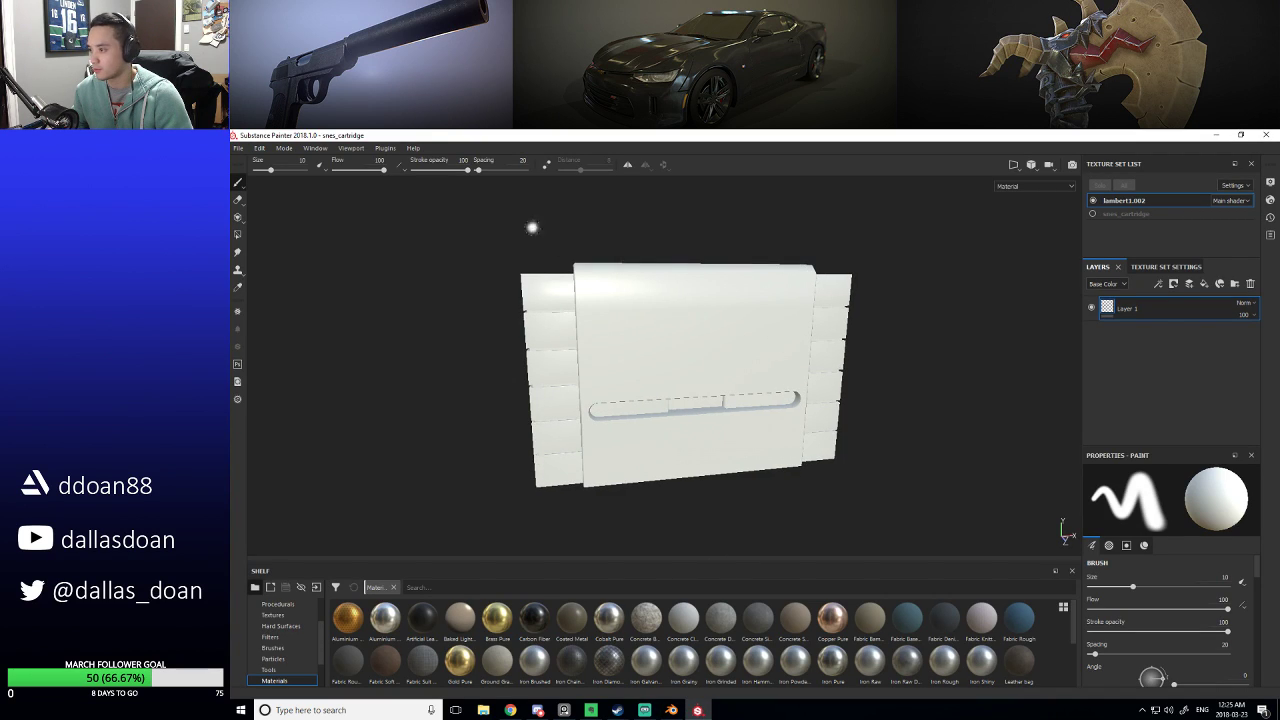
left_click(262, 149)
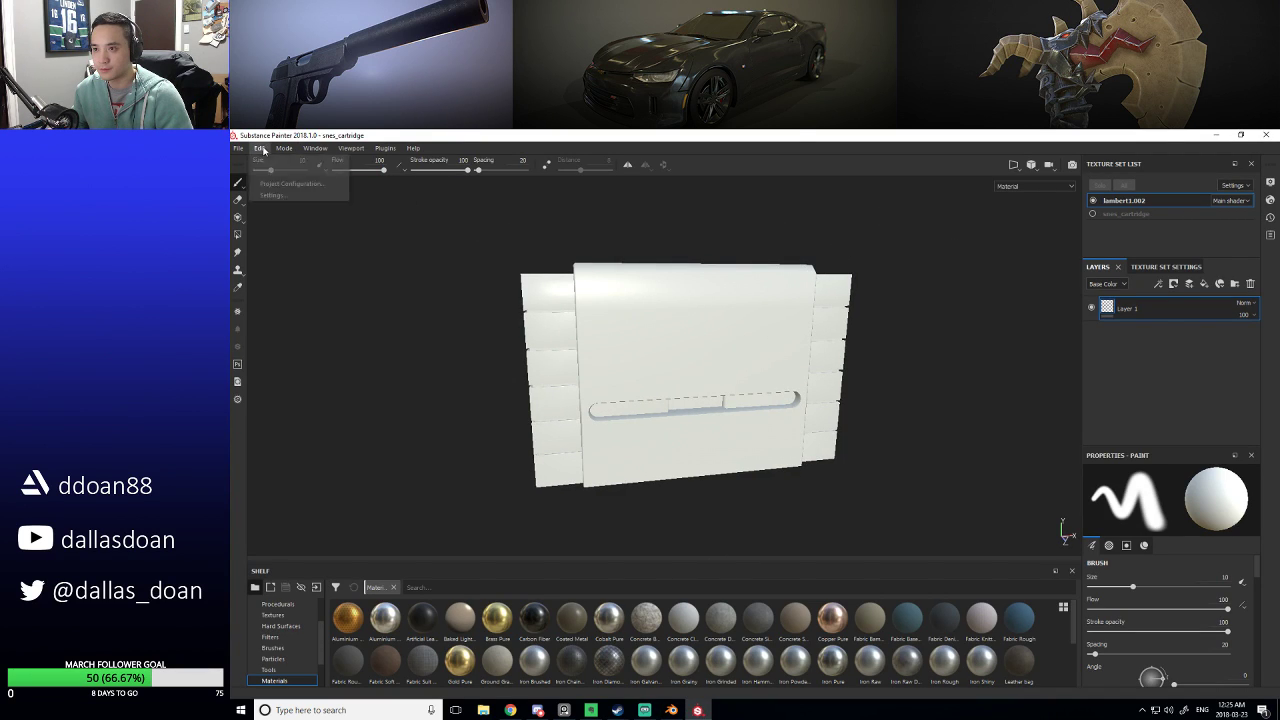
left_click(290, 183)
left_click(828, 388)
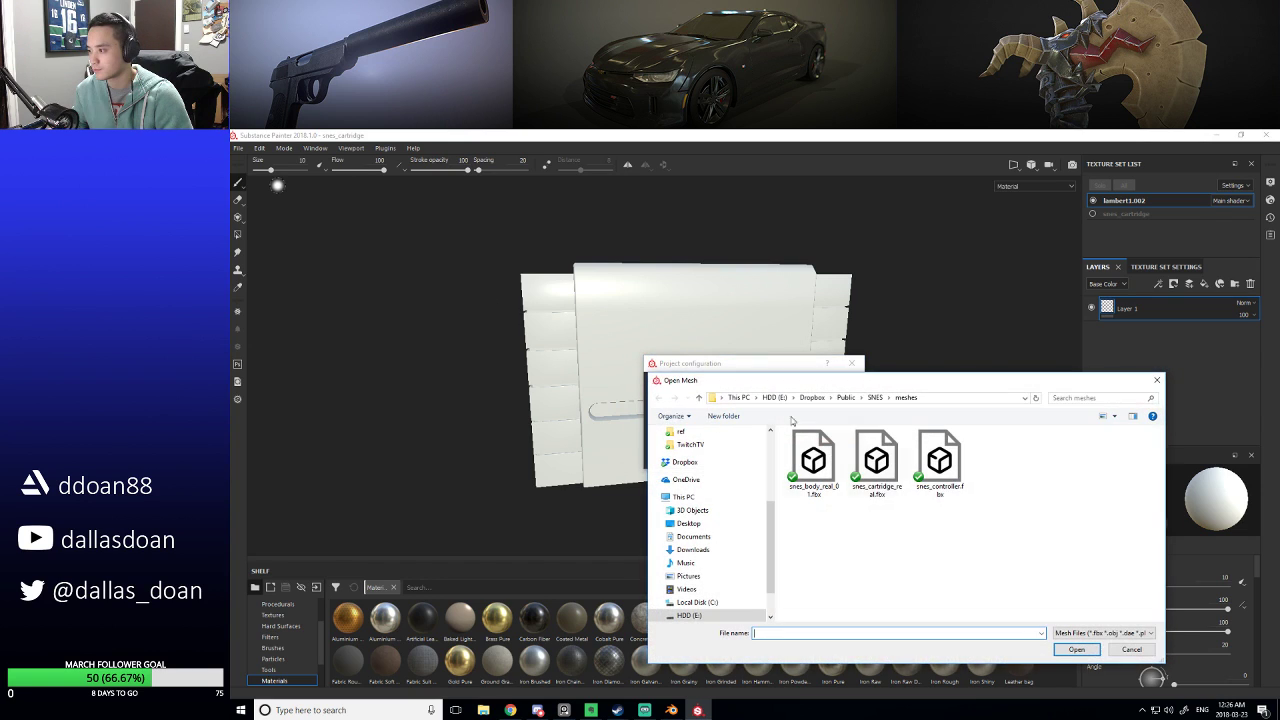
left_click(876, 460)
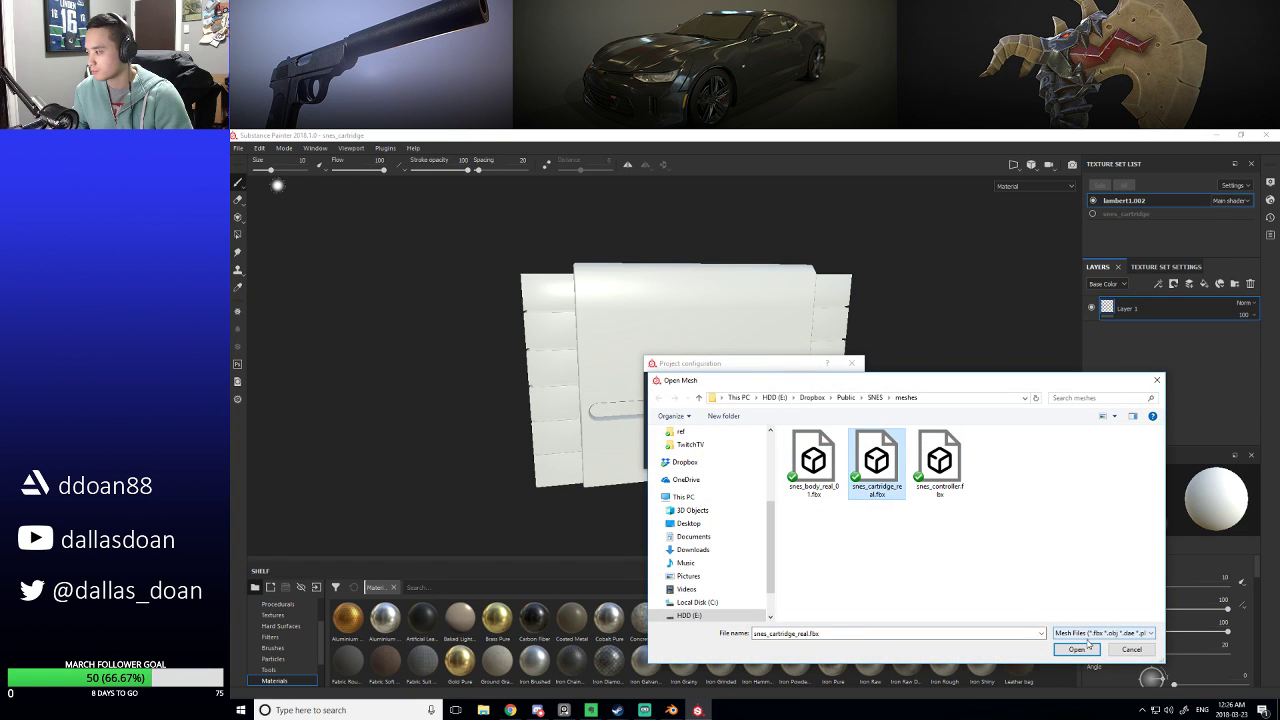
left_click(1076, 648)
left_click(765, 457)
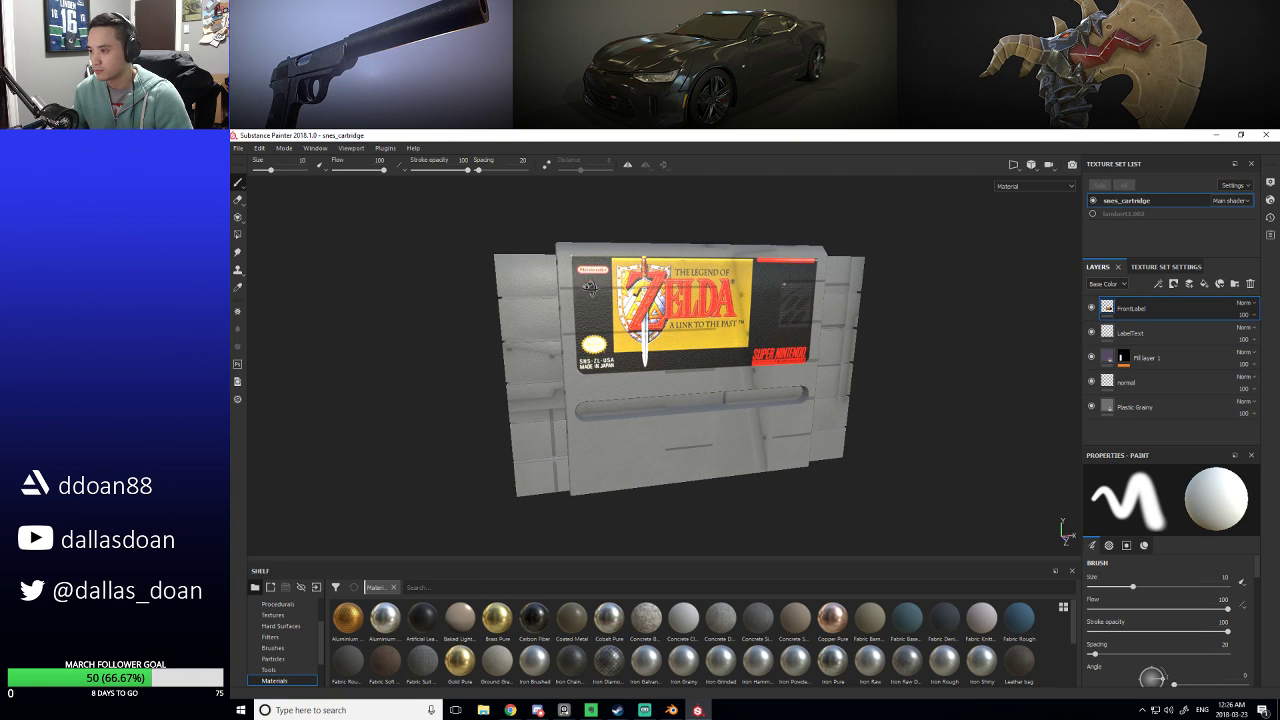
left_click_drag(591, 289, 820, 298, "alt")
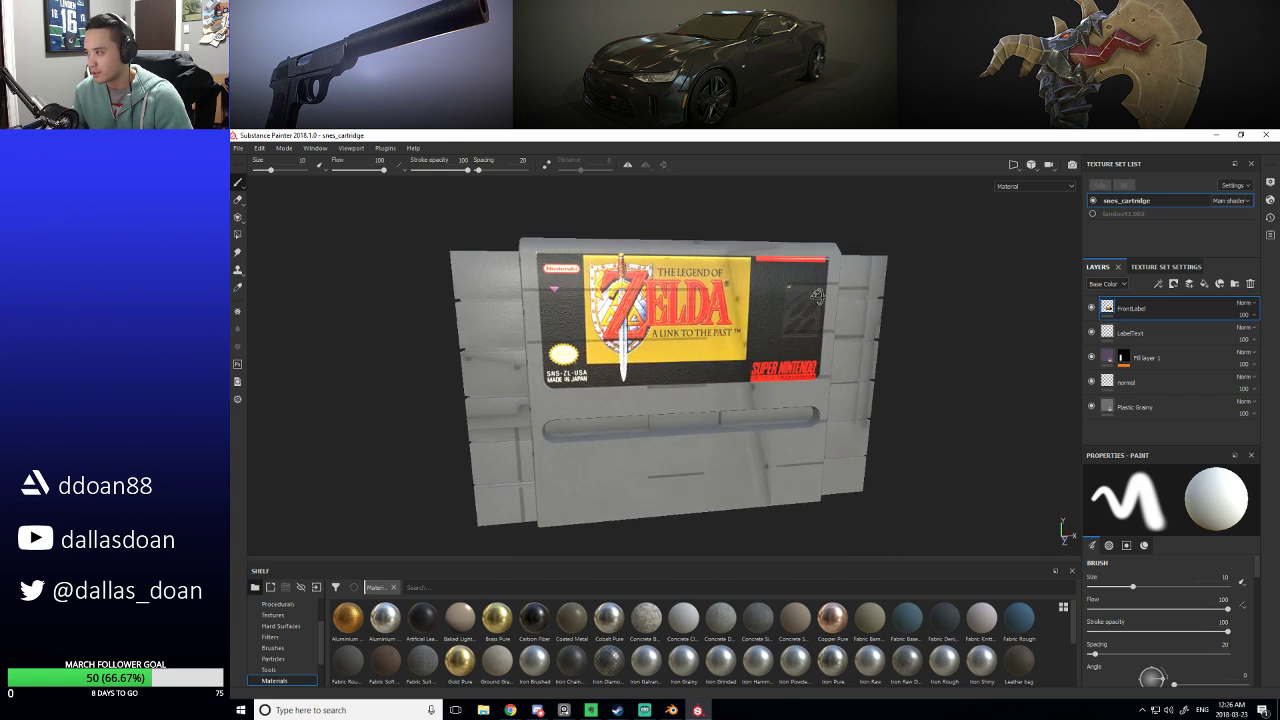
left_click(1236, 186)
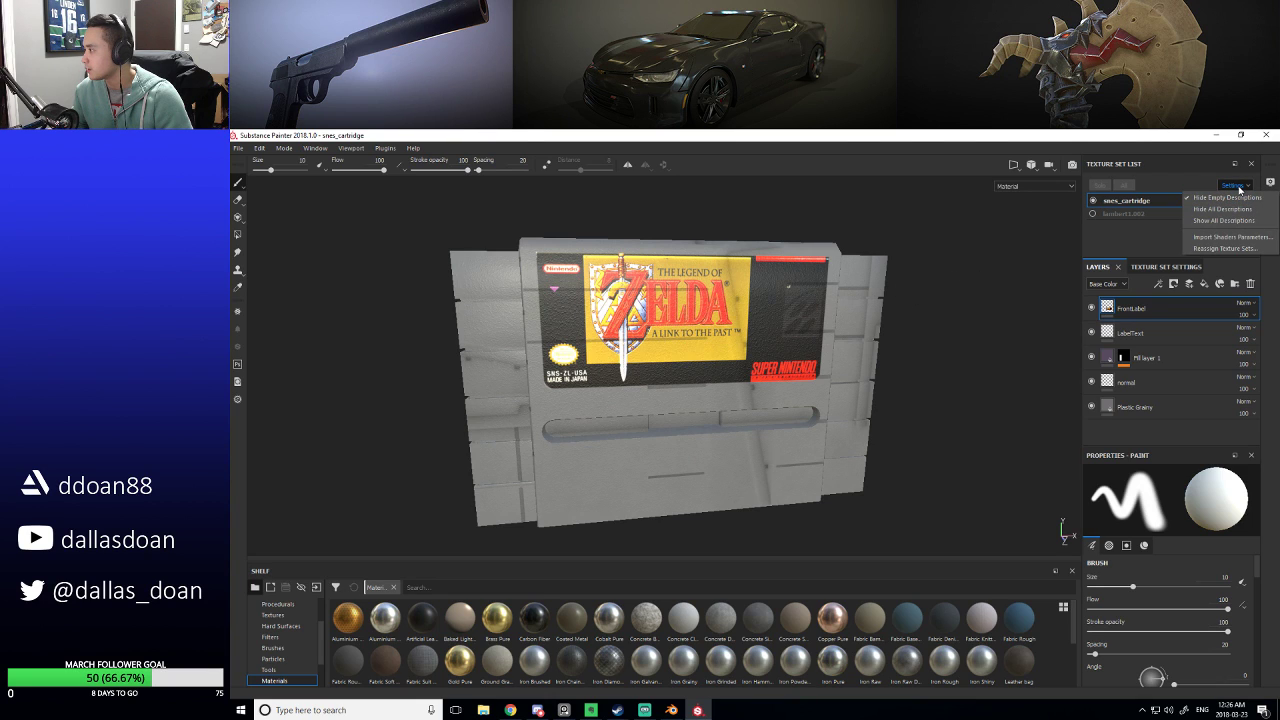
left_click(1226, 248)
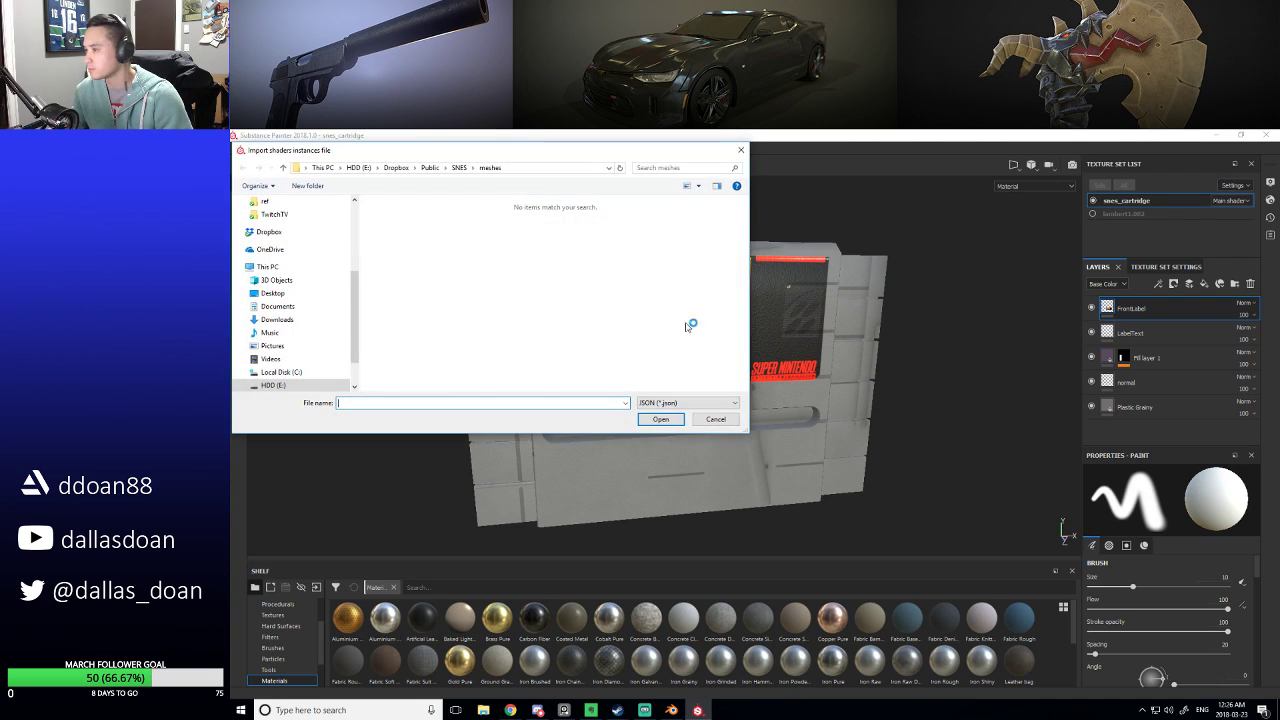
left_click(712, 420)
Delete the disabled lambert1.002 texture set through the texture set reassignment and apply the change.
left_click(1235, 186)
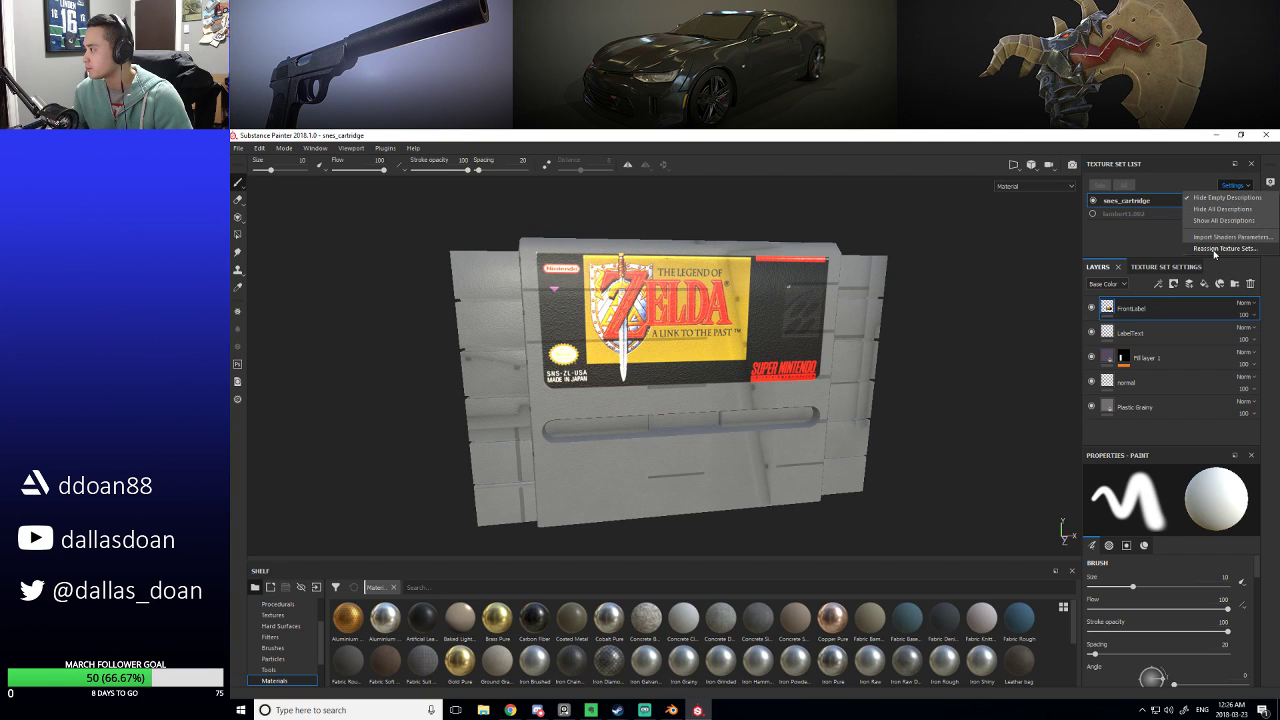
left_click(1215, 248)
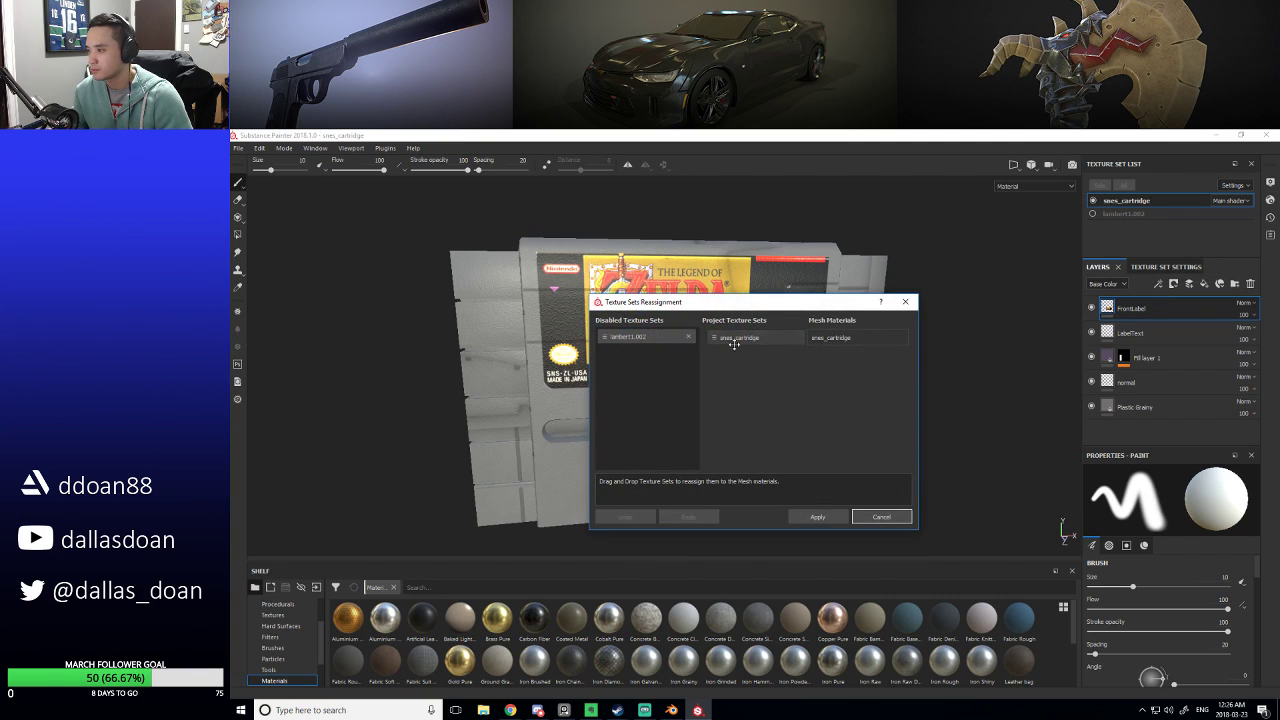
left_click(689, 342)
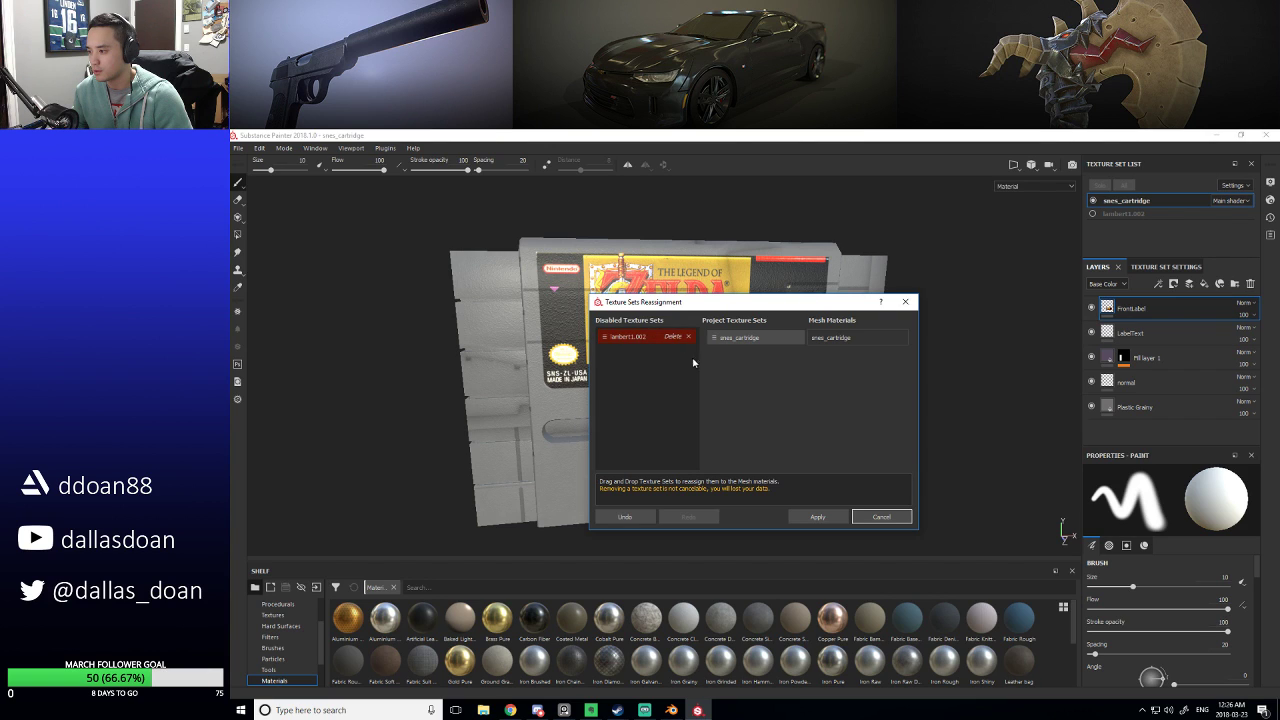
left_click(818, 517)
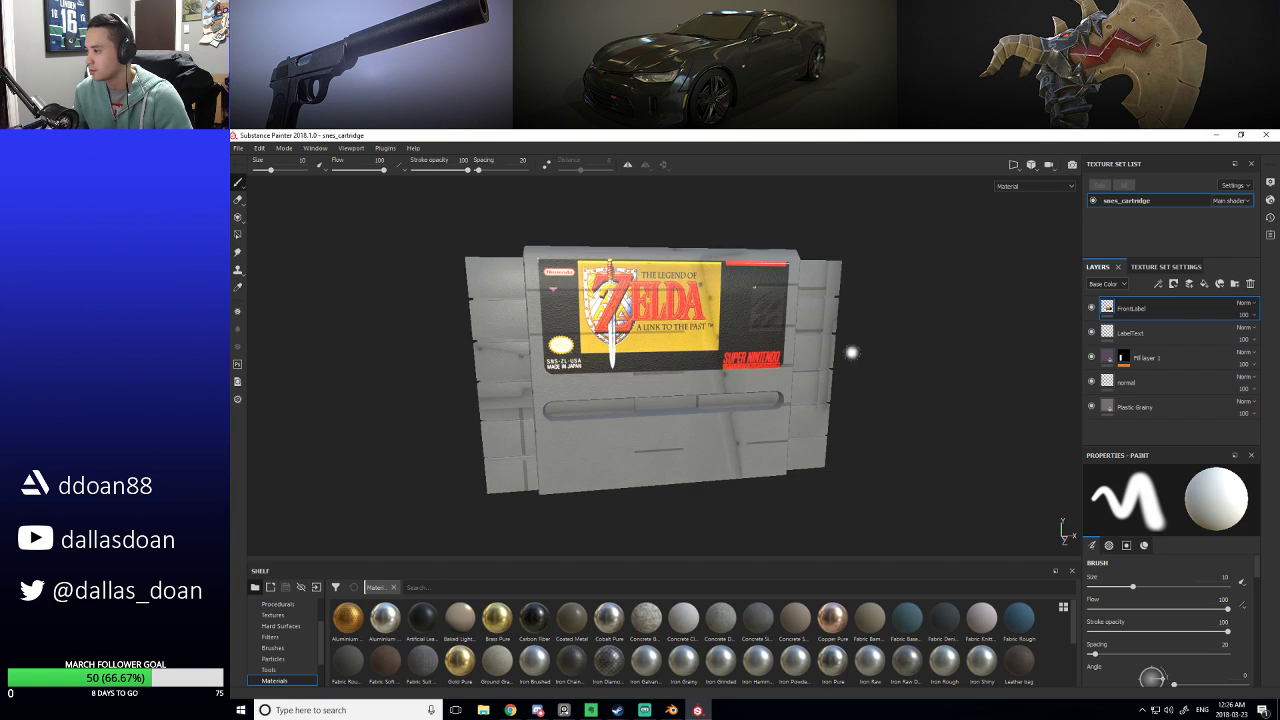
left_click_drag(851, 351, 939, 417, "alt")
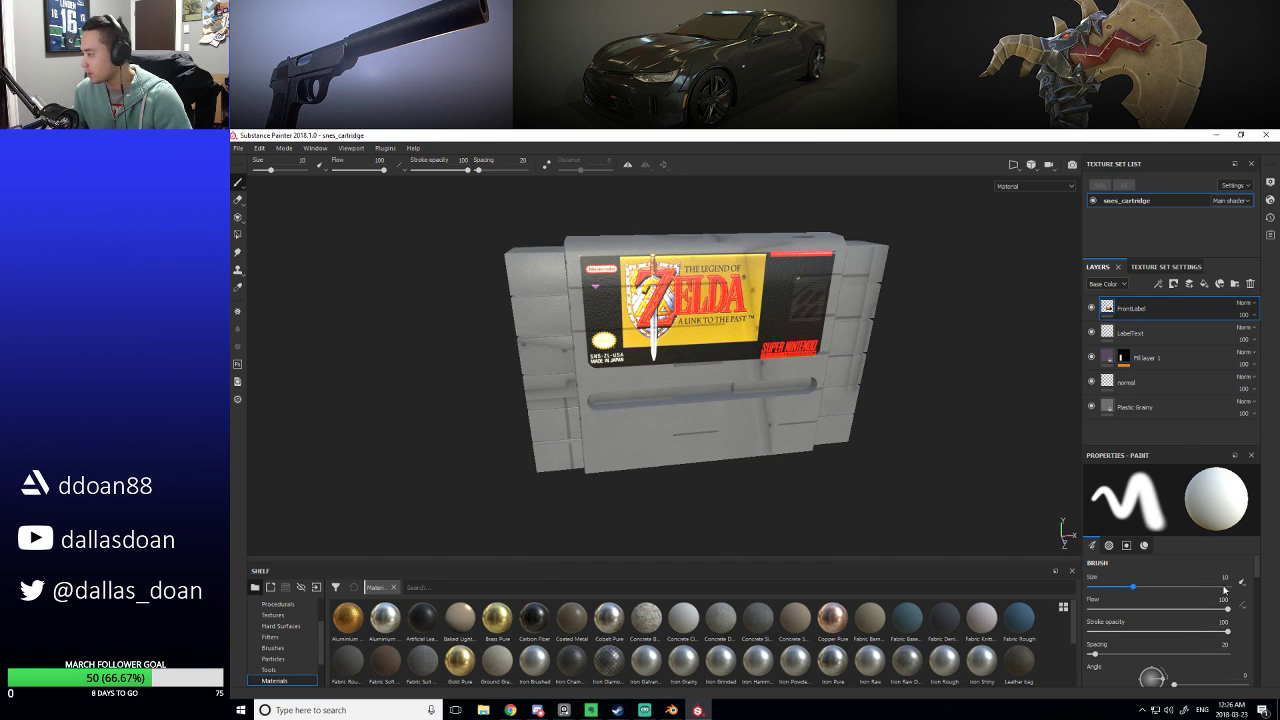
Rebake the mesh maps of the snes_cartridge texture set at an output size of 1024, leaving out the ID map.
scroll(1200, 647, "down", 5)
scroll(1192, 595, "up", 3)
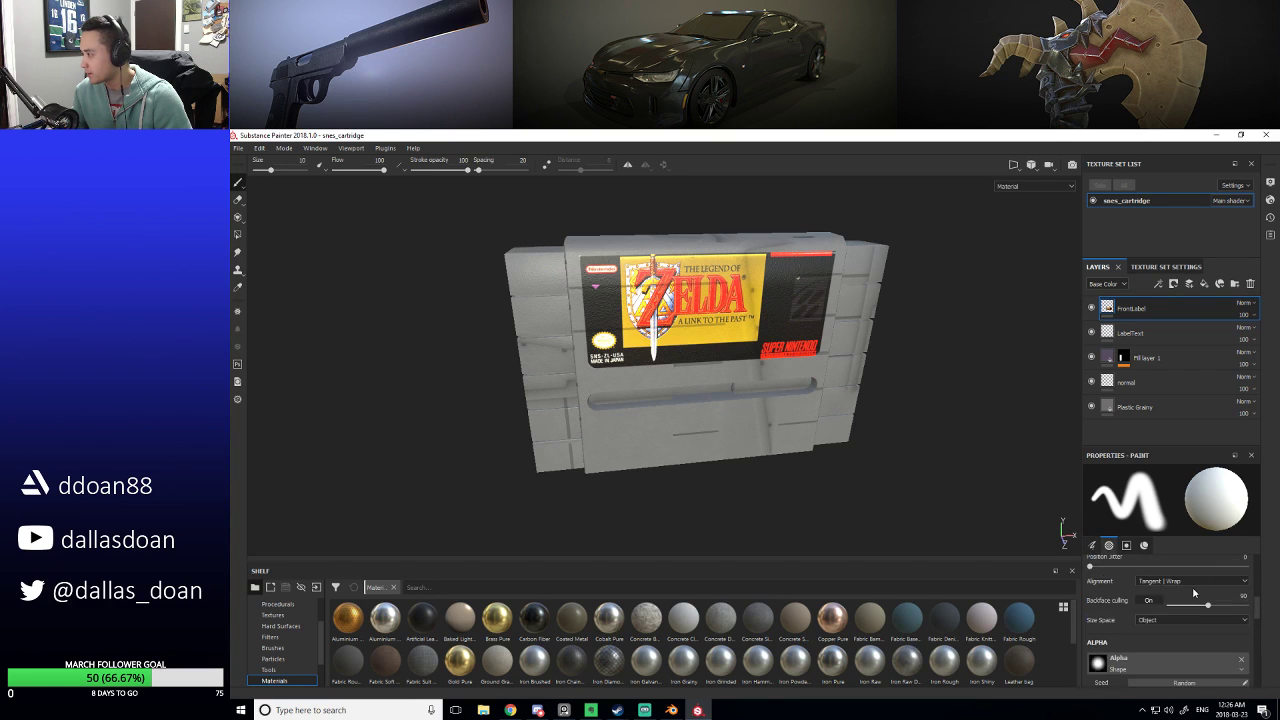
scroll(1200, 596, "up", 3)
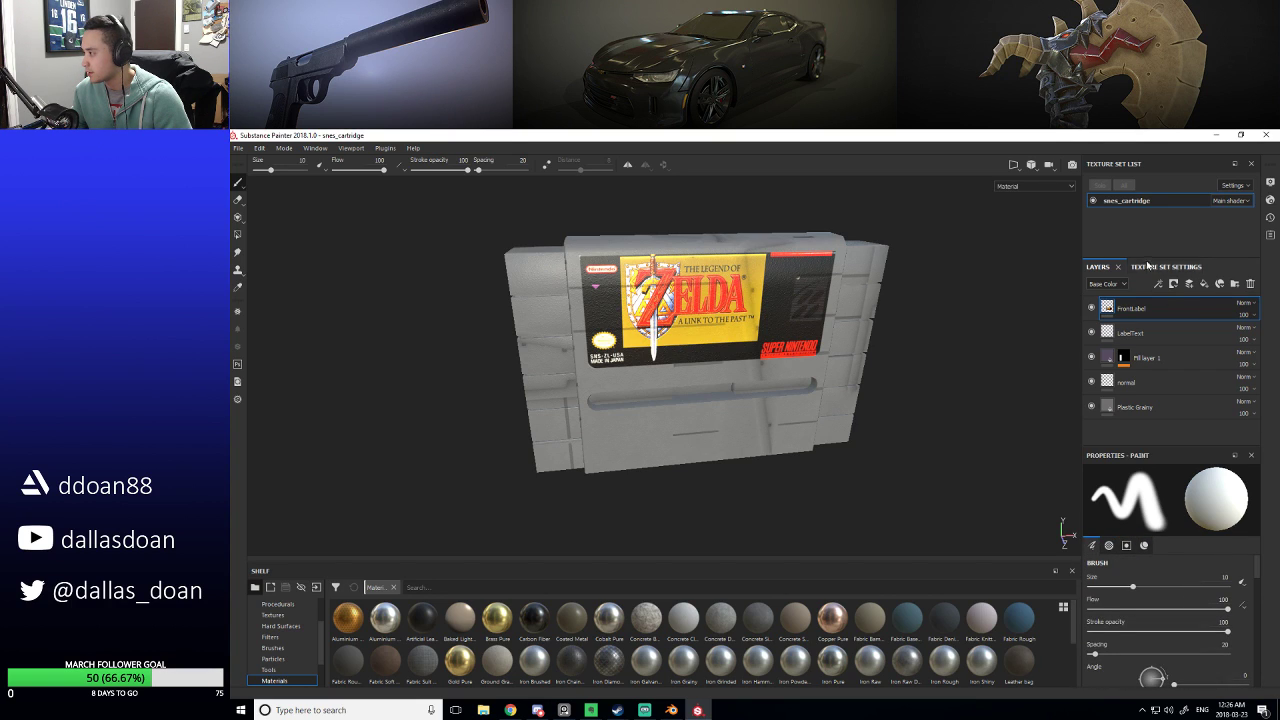
left_click(1166, 266)
left_click(1219, 313)
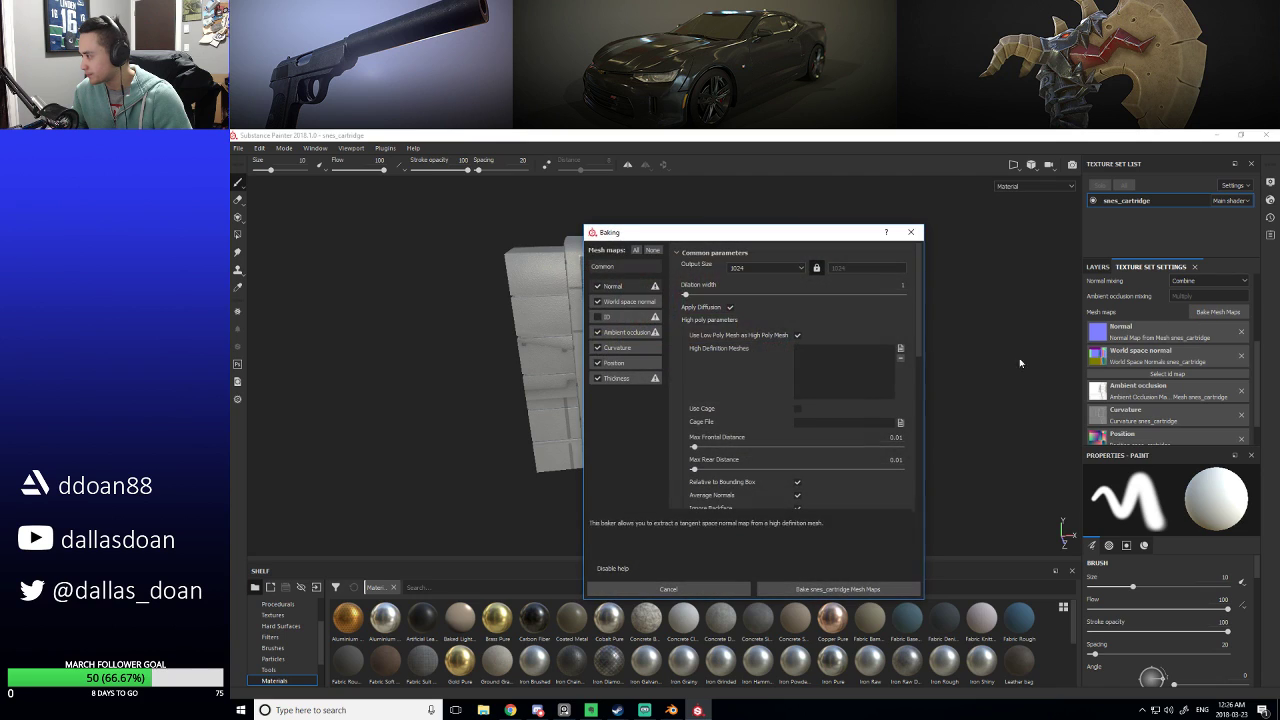
left_click(830, 589)
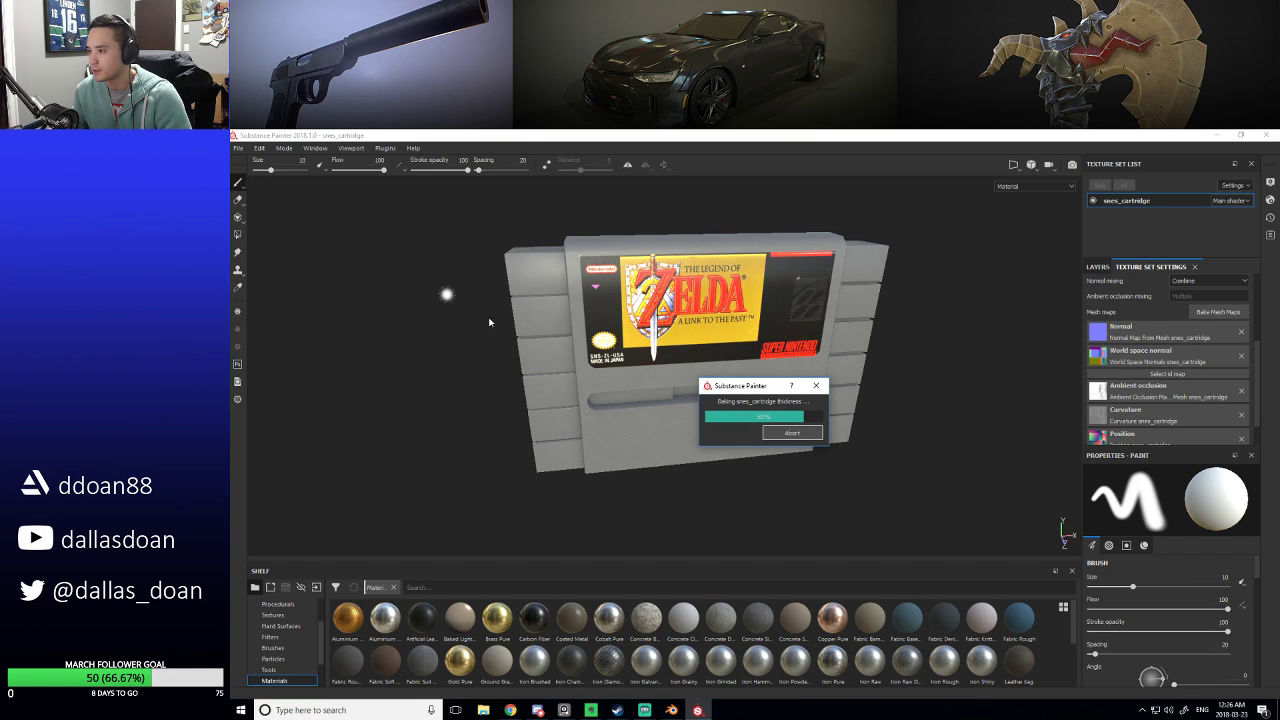
key("Return")
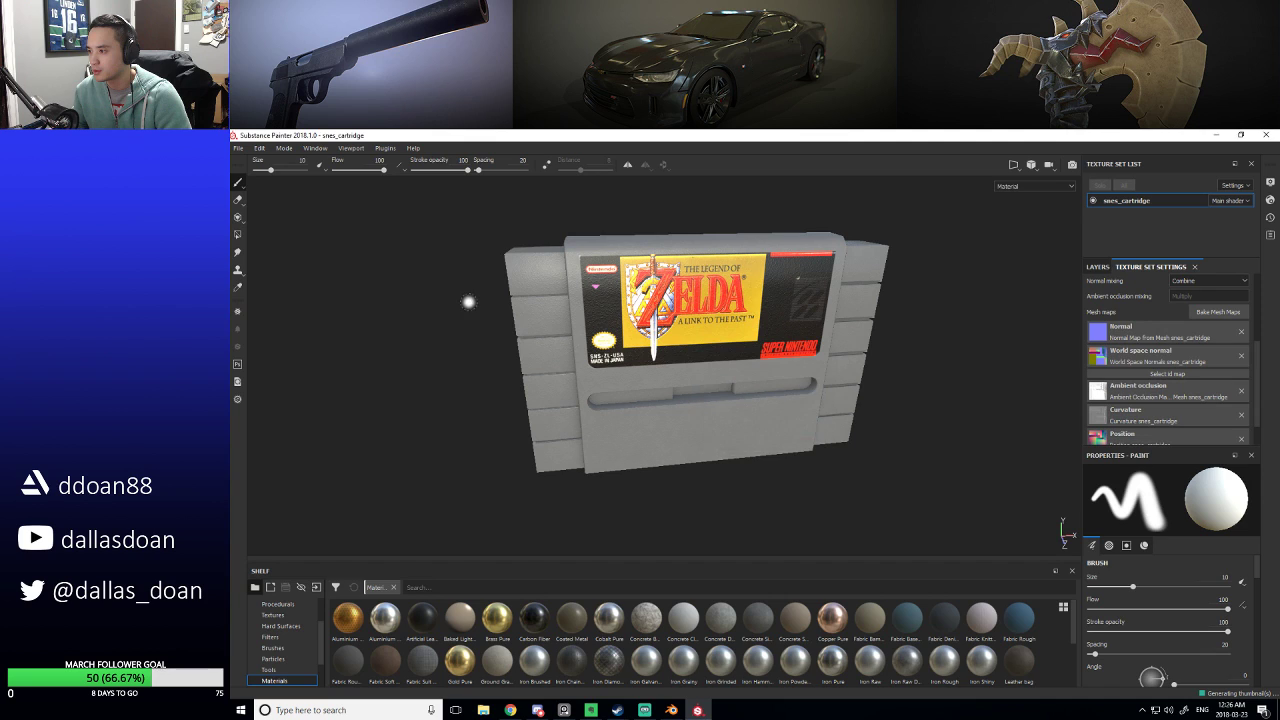
Inspect the rebaked cartridge from several angles and save the snes_cartridge project.
left_click_drag(472, 392, 430, 310, "alt")
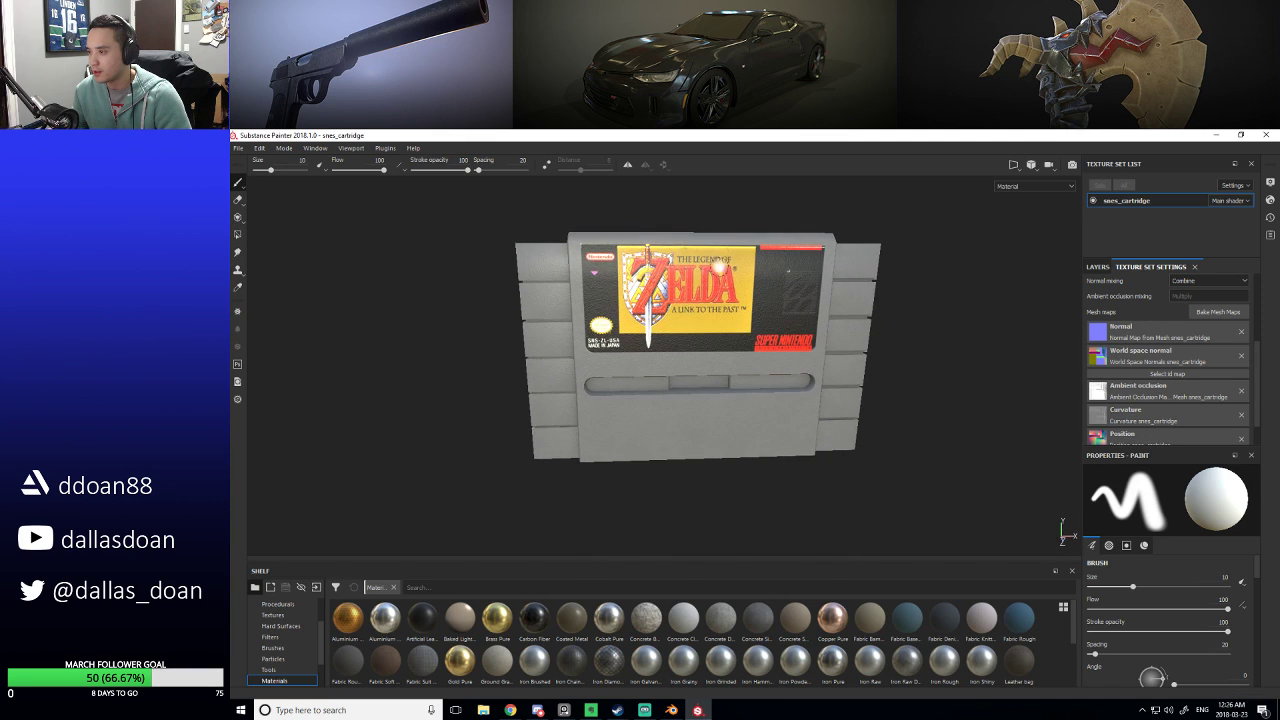
left_click_drag(754, 371, 756, 325, "alt")
left_click_drag(810, 399, 600, 405, "alt")
key("ctrl+s")
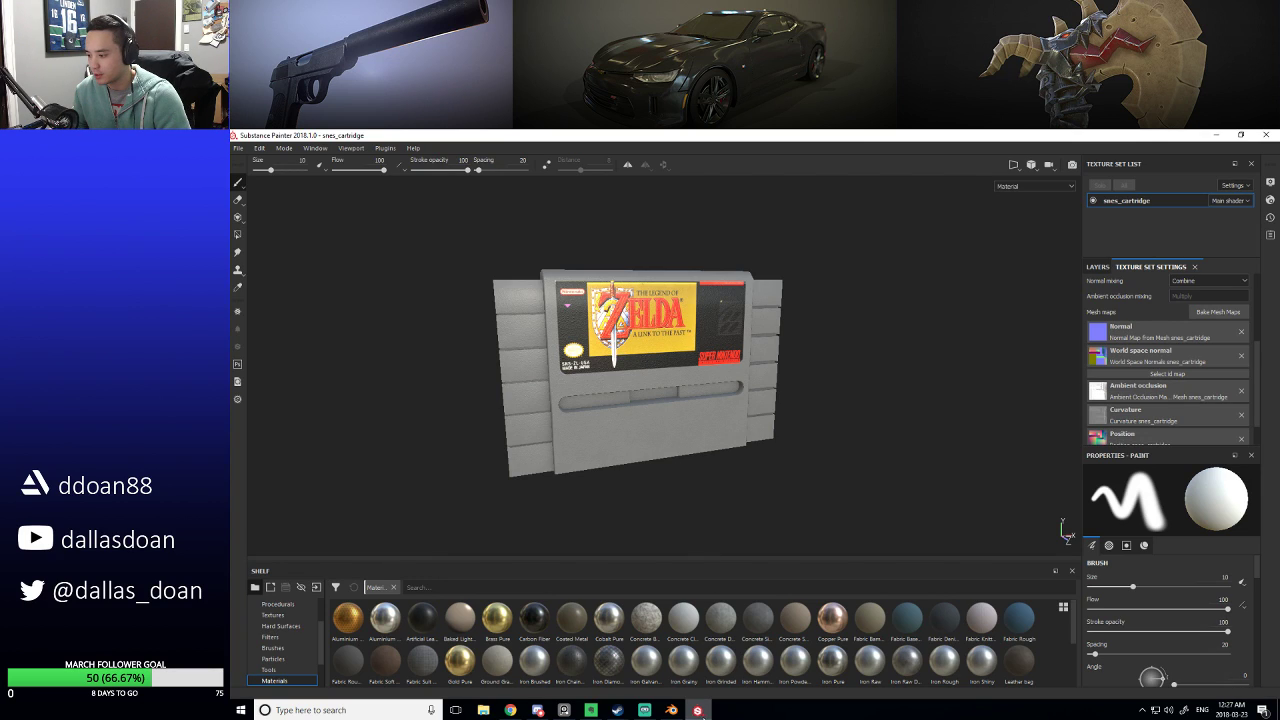
left_click(510, 709)
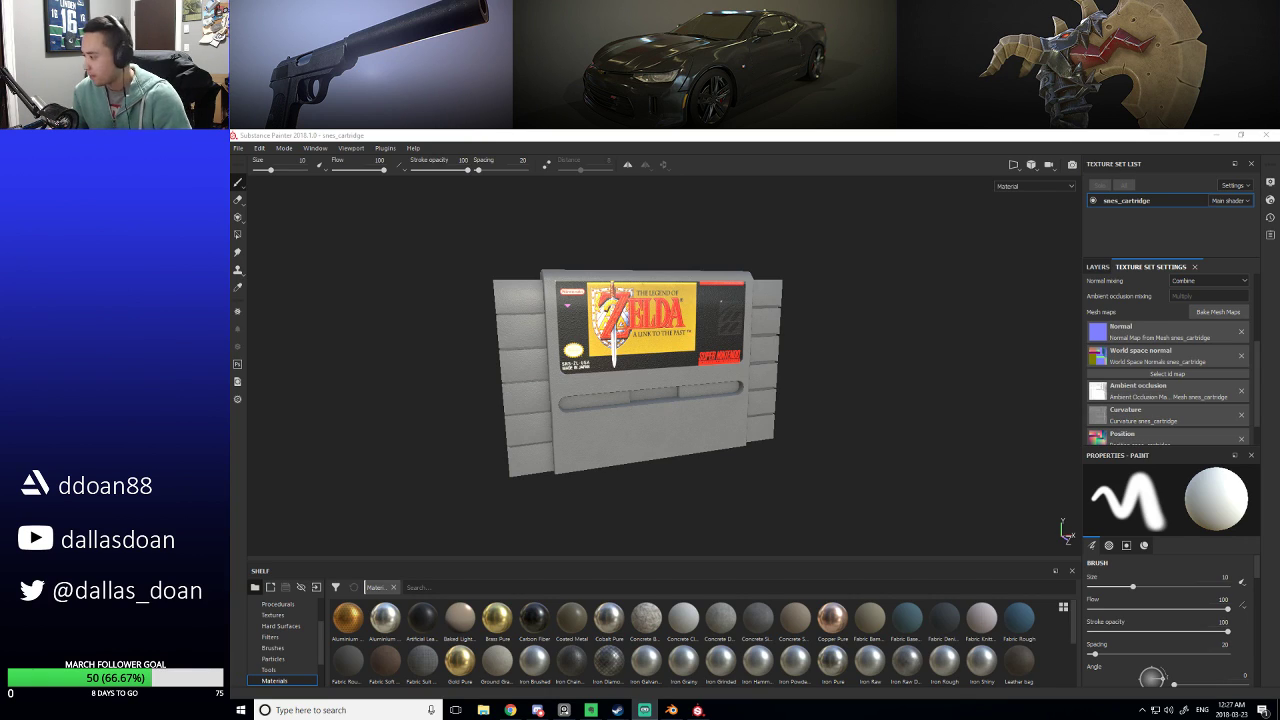
left_click(1263, 710)
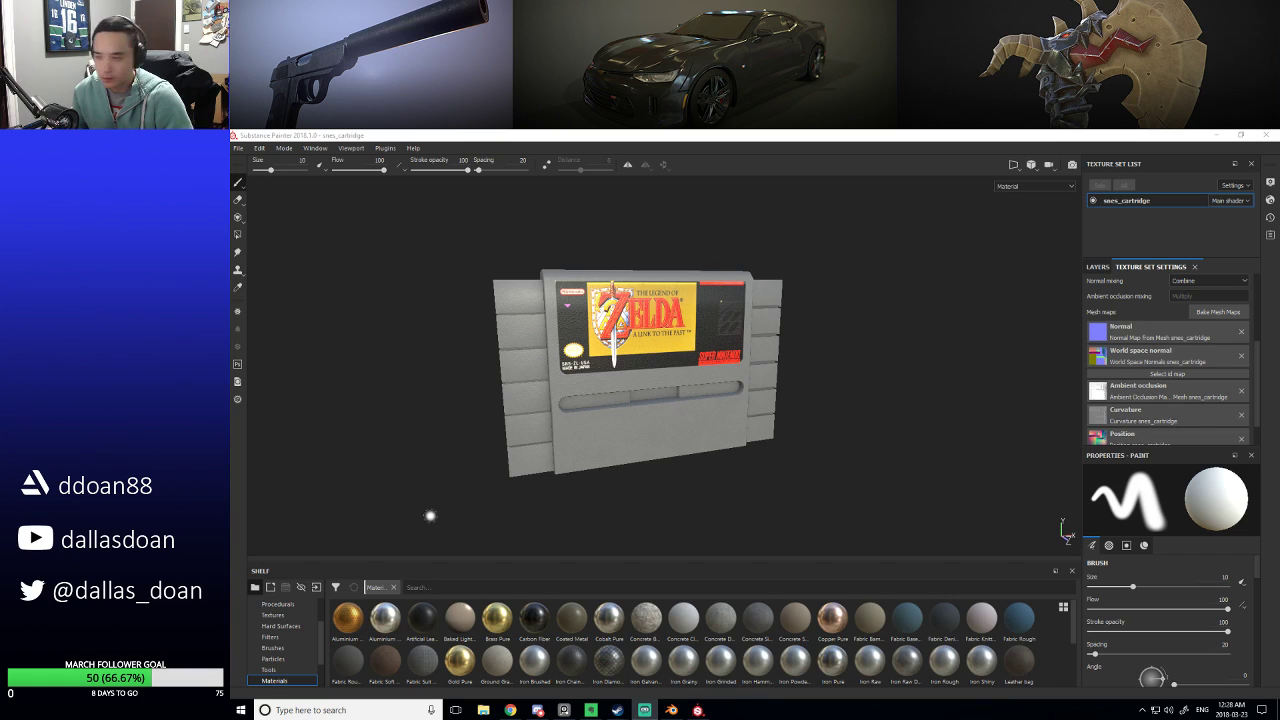
middle_click_drag(614, 437, 645, 457, "alt")
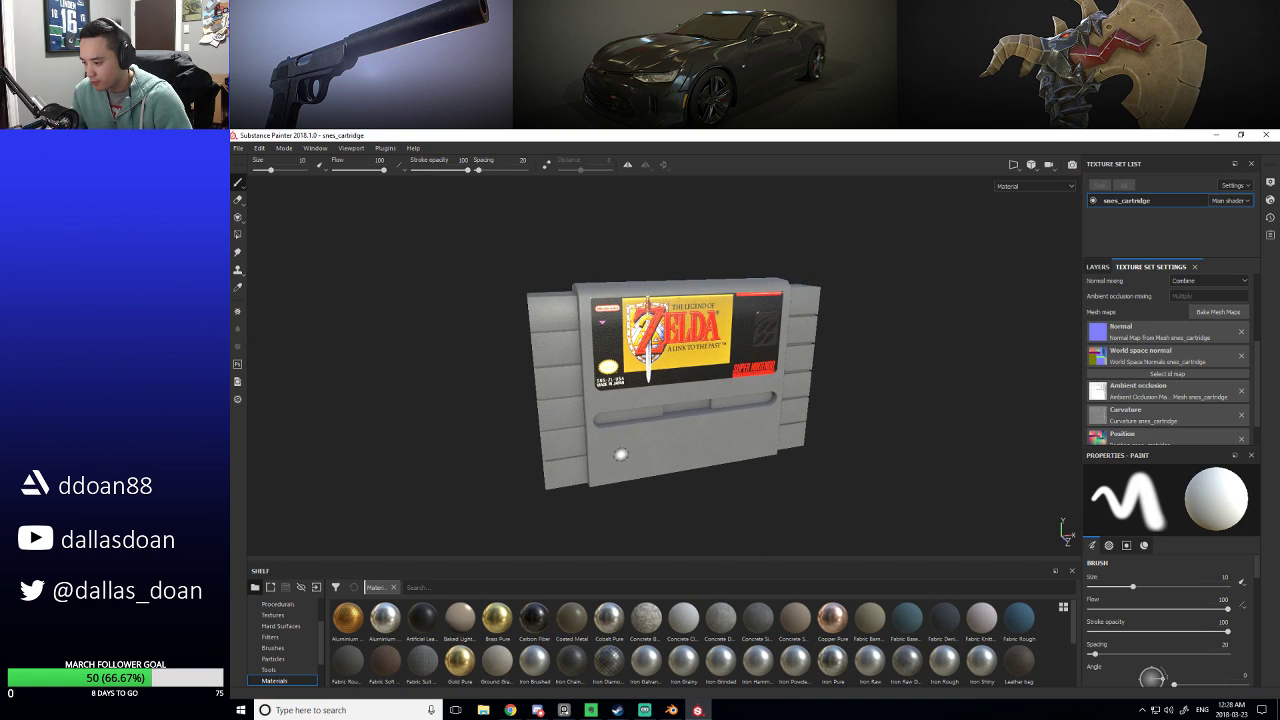
left_click(671, 710)
middle_click_drag(742, 420, 663, 410)
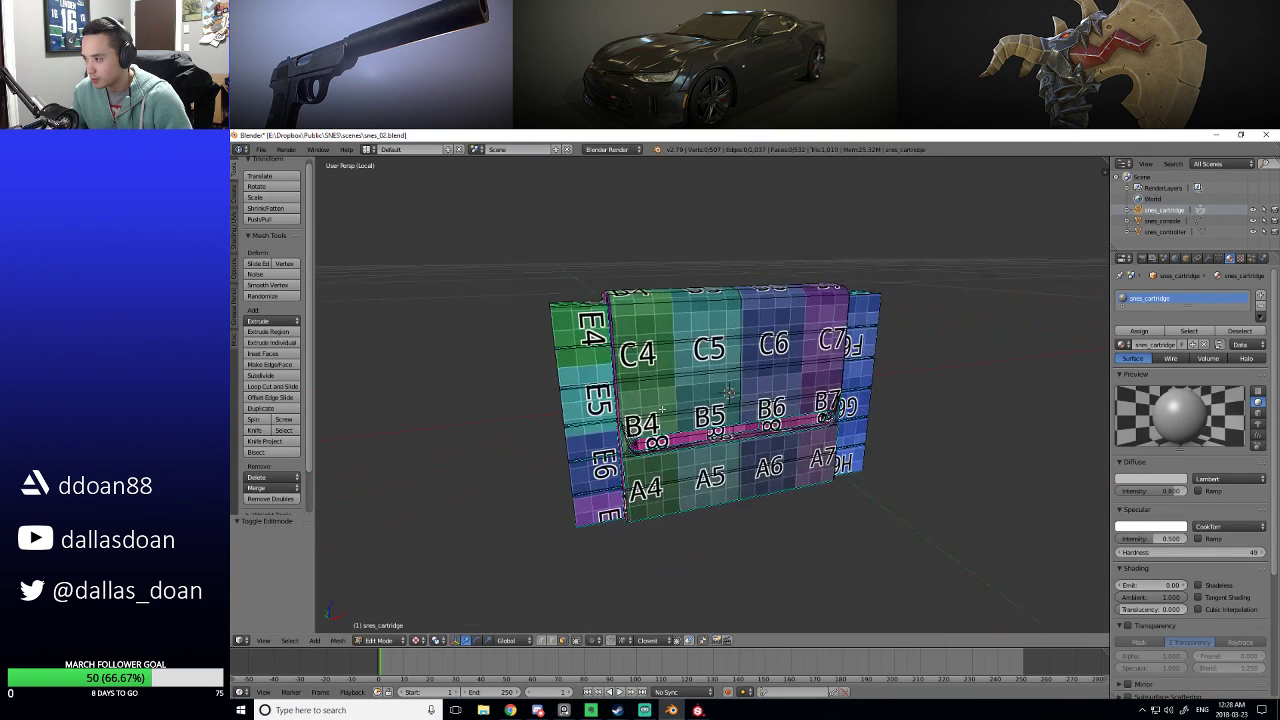
left_click(1217, 136)
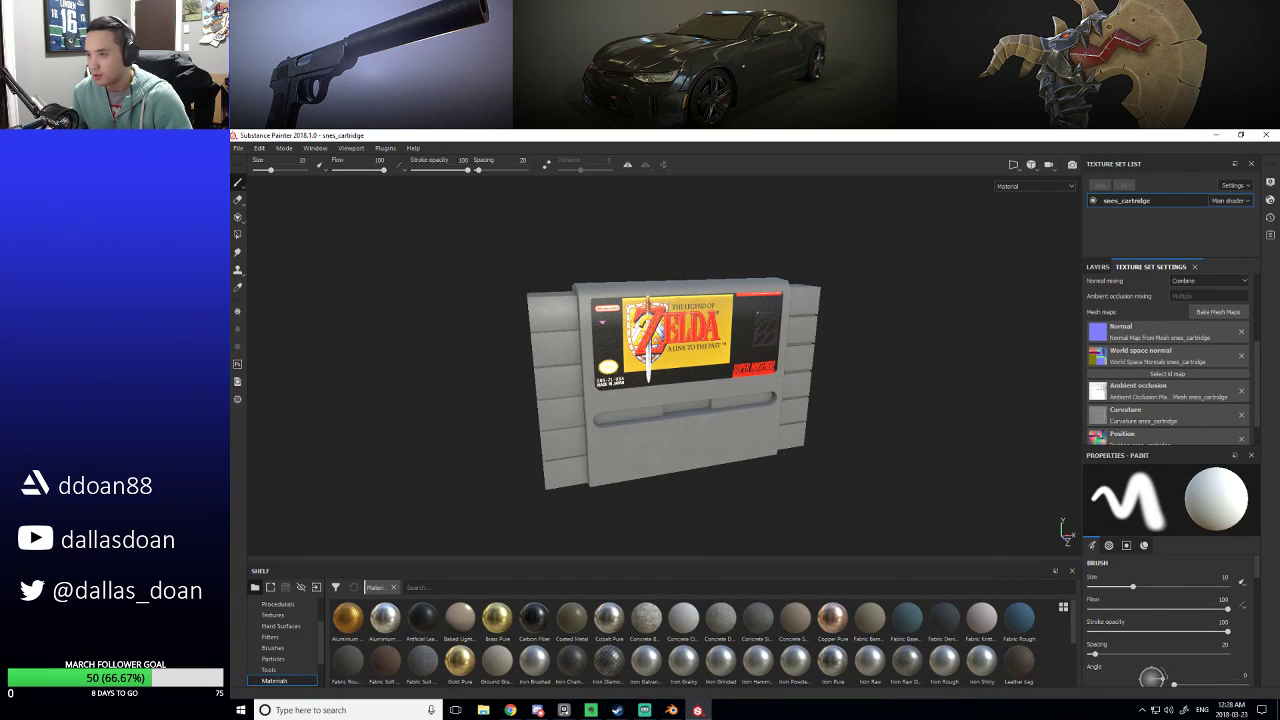
left_click(238, 148)
left_click(451, 283)
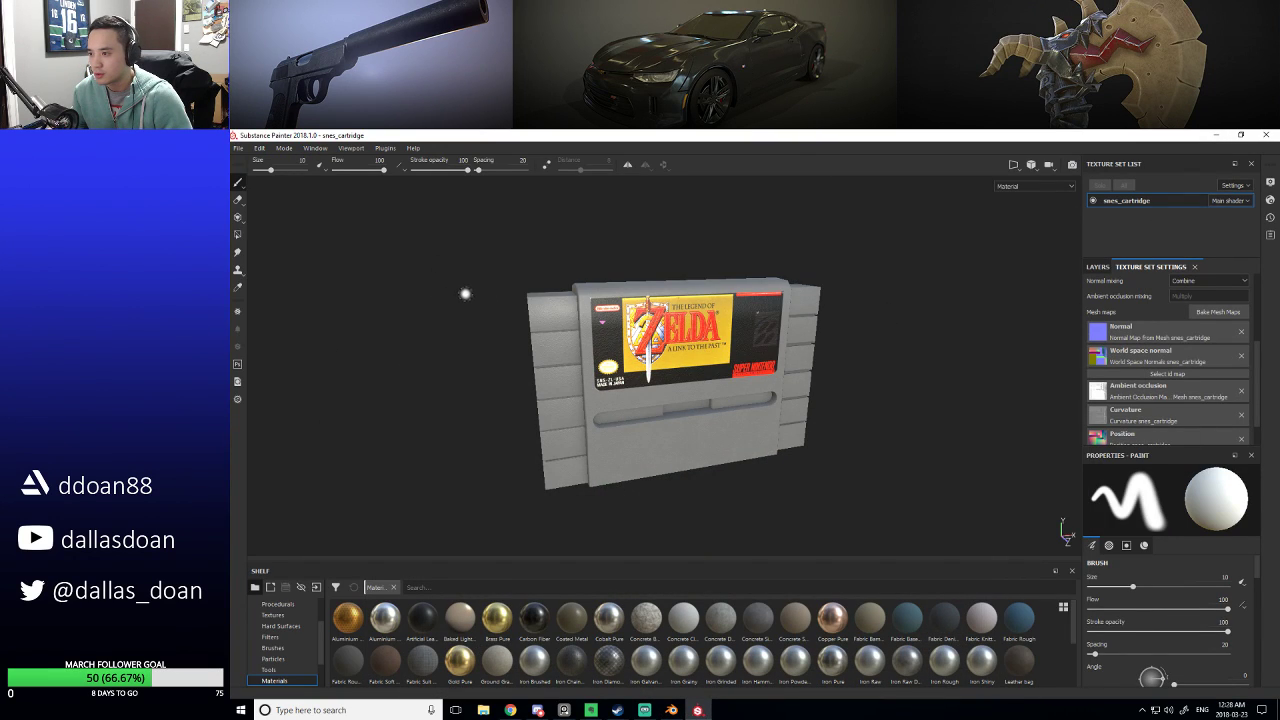
left_click_drag(466, 294, 457, 308, "alt")
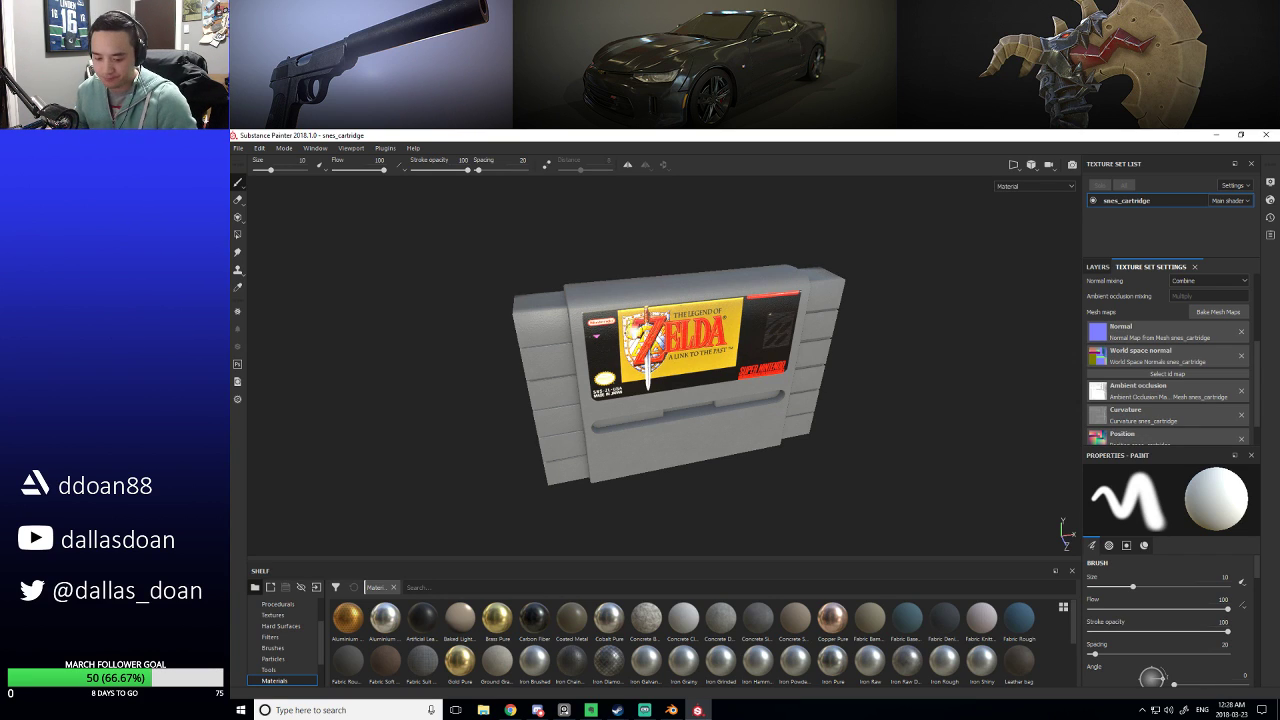
left_click_drag(560, 320, 563, 300, "alt")
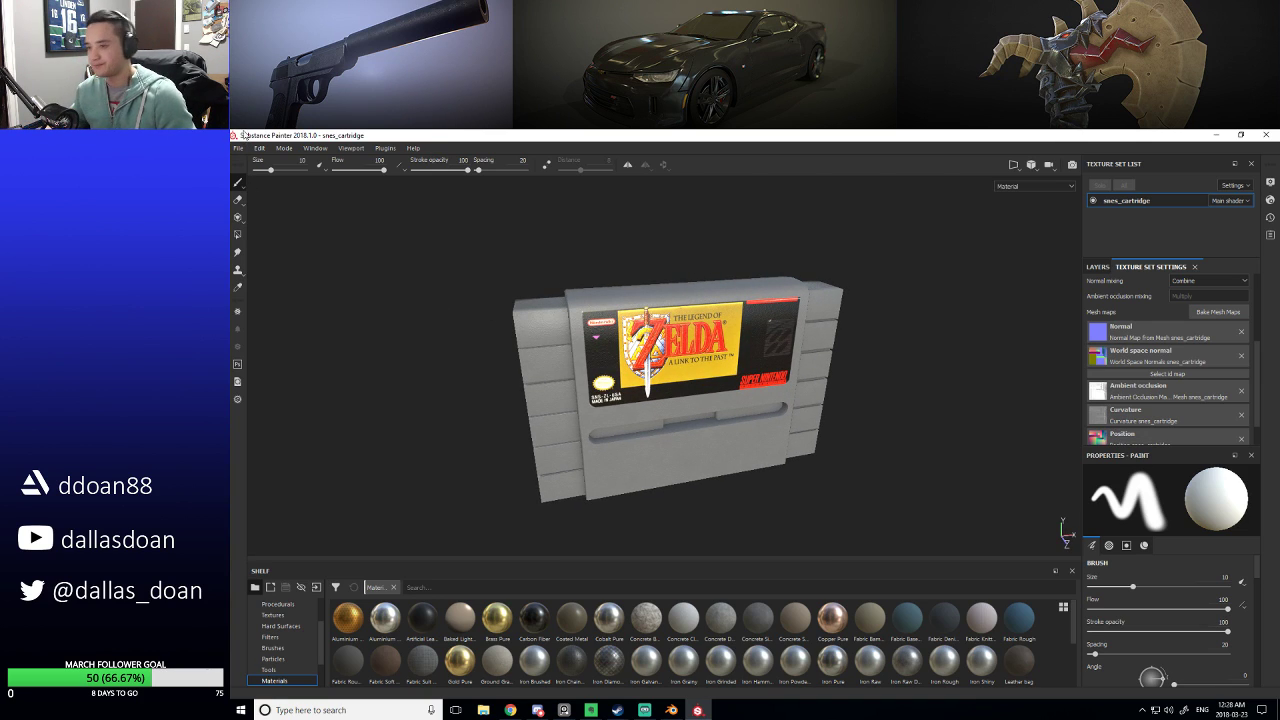
Start a new PBR - Metallic Roughness project with snes_controller.fbx from the meshes folder as its mesh.
left_click(240, 148)
left_click(258, 163)
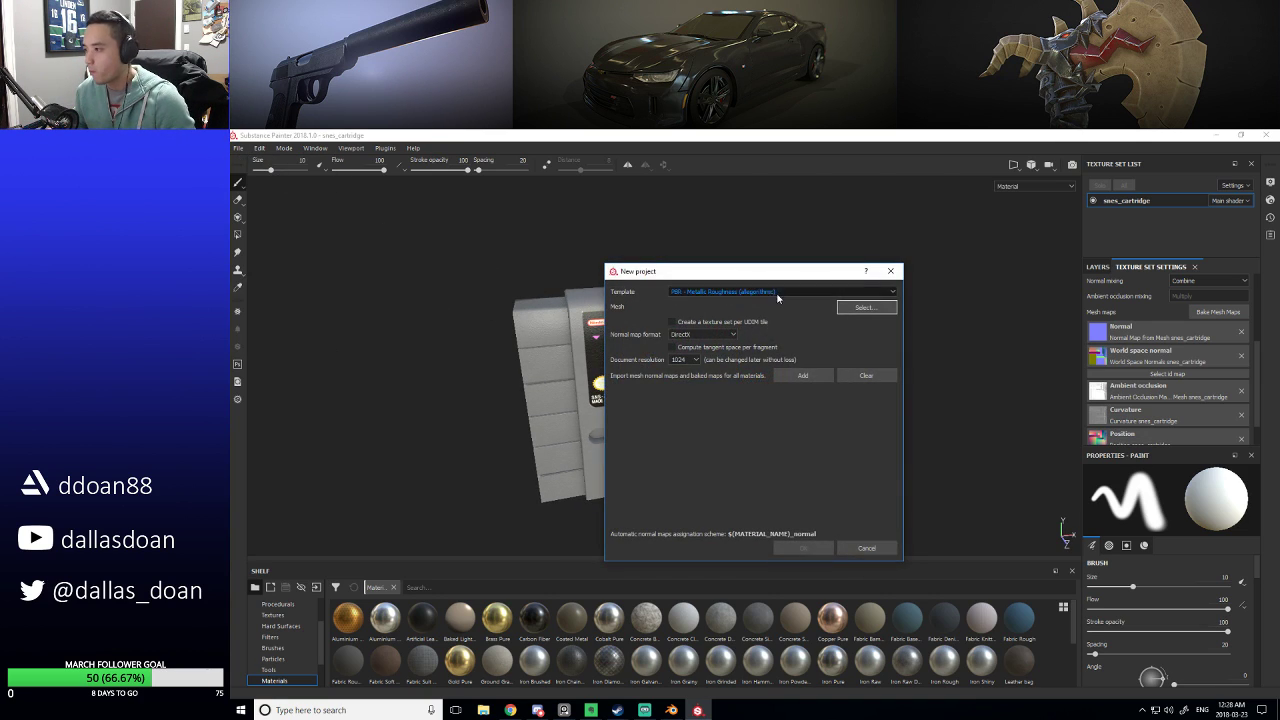
left_click(866, 307)
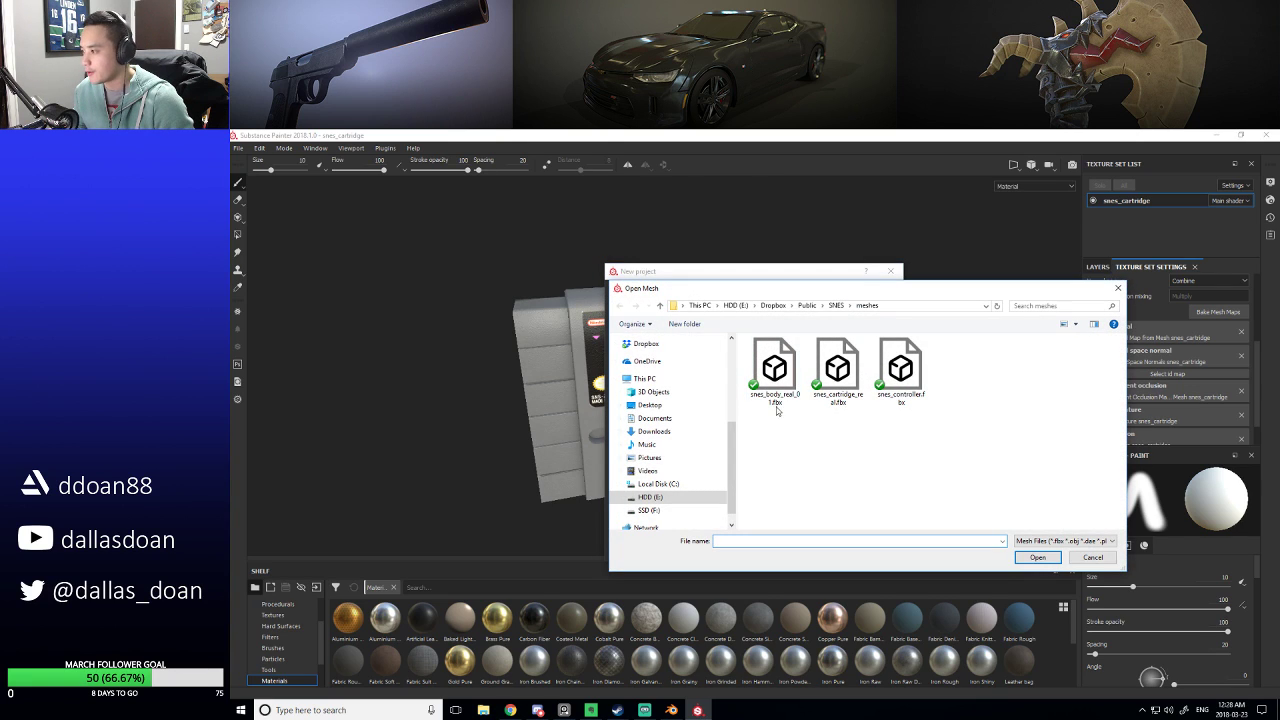
left_click(881, 383)
left_click(1038, 557)
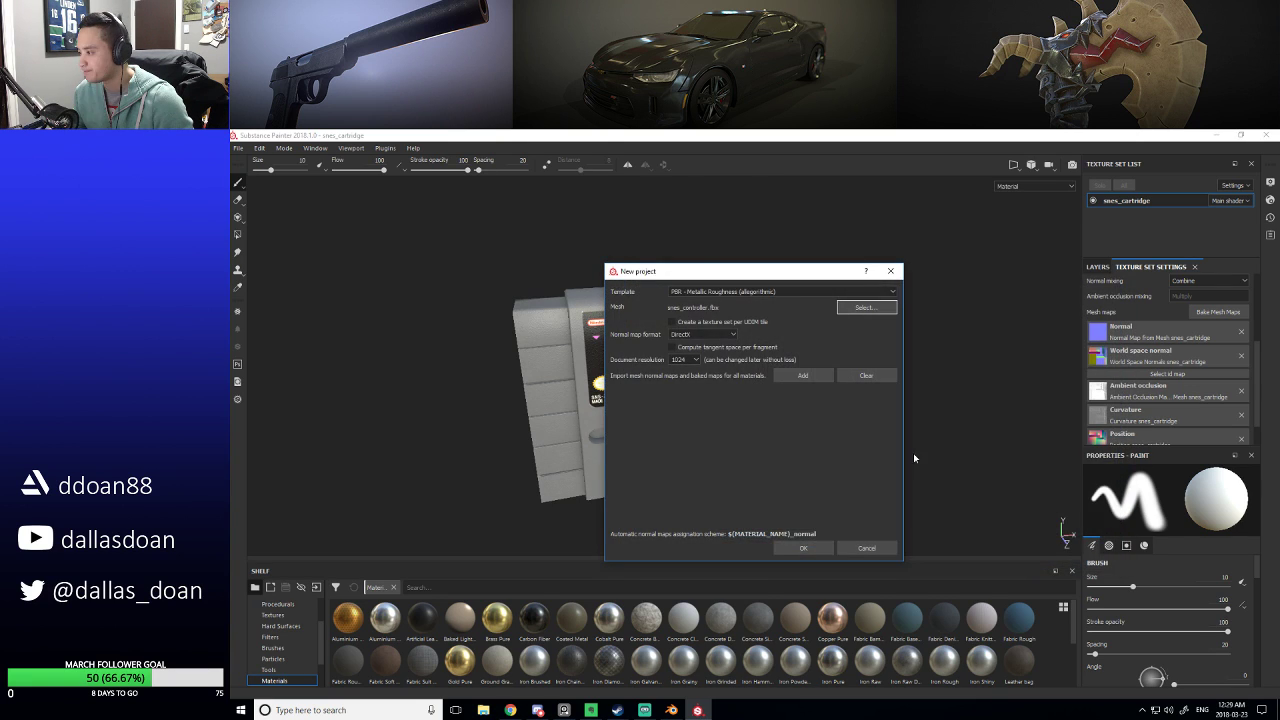
Set the new project's normal map format to OpenGL and its document resolution to 2048, and create it.
left_click(698, 336)
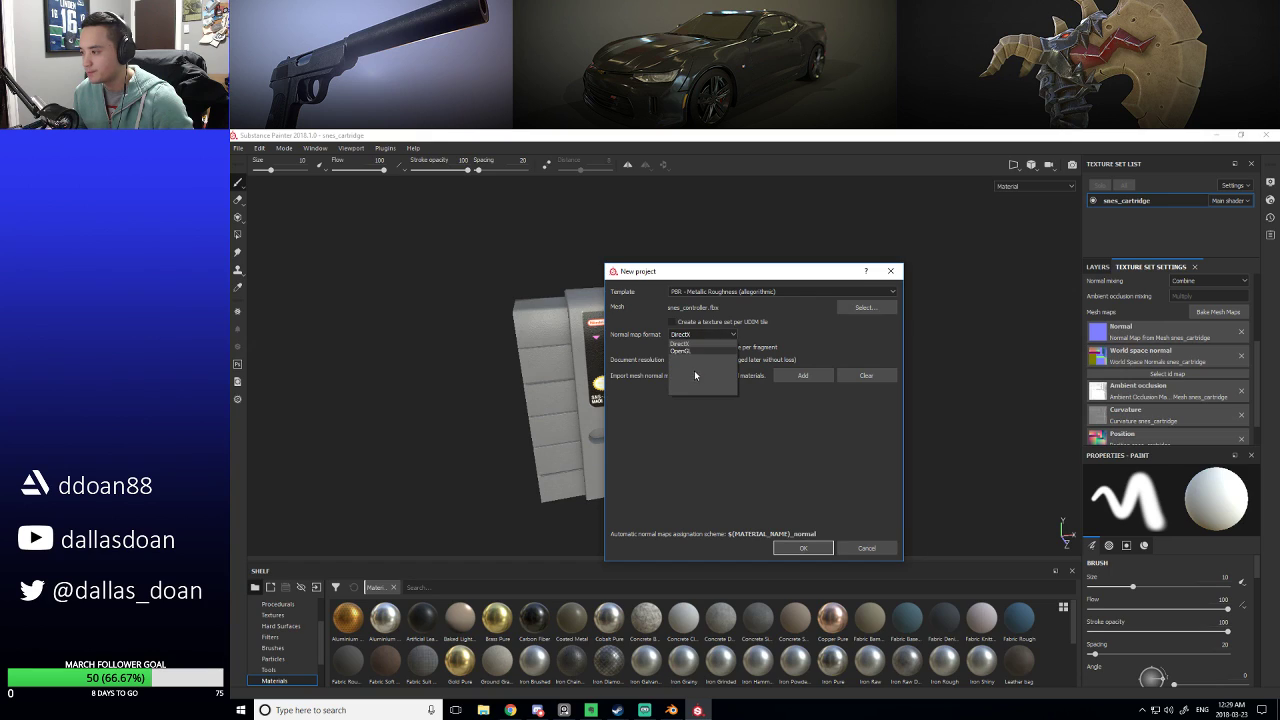
left_click(681, 351)
left_click(684, 359)
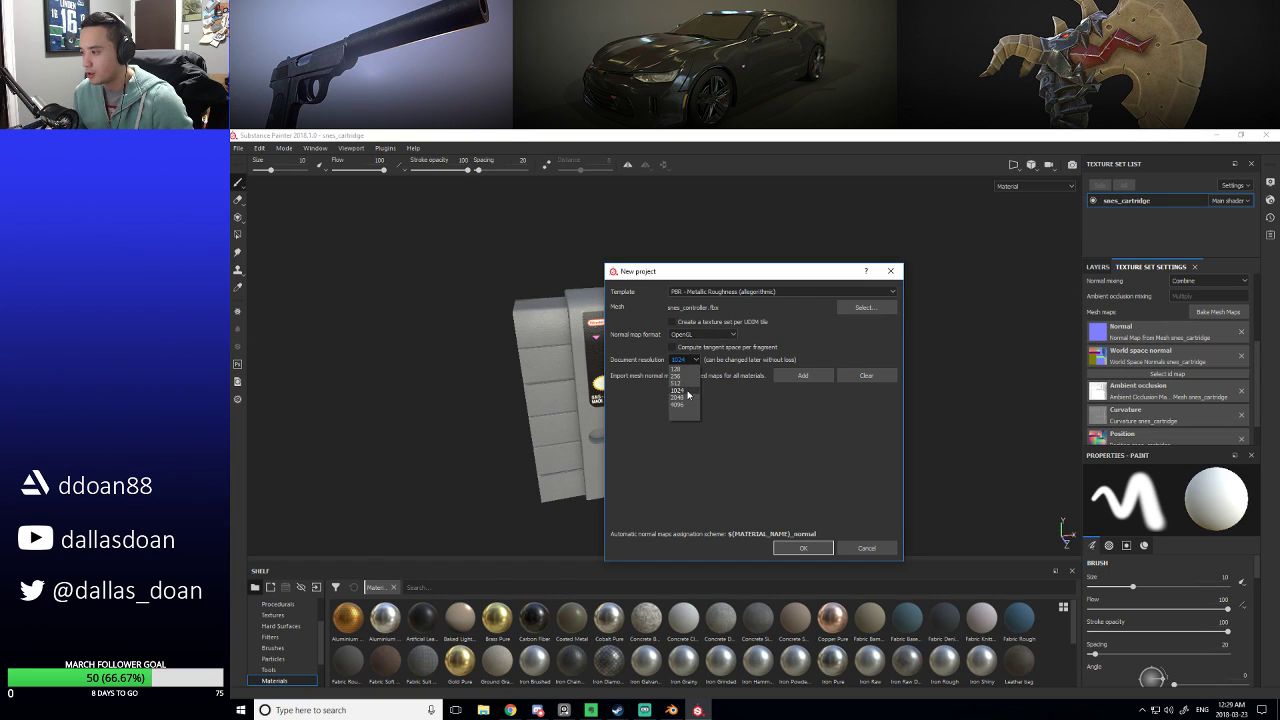
left_click(688, 396)
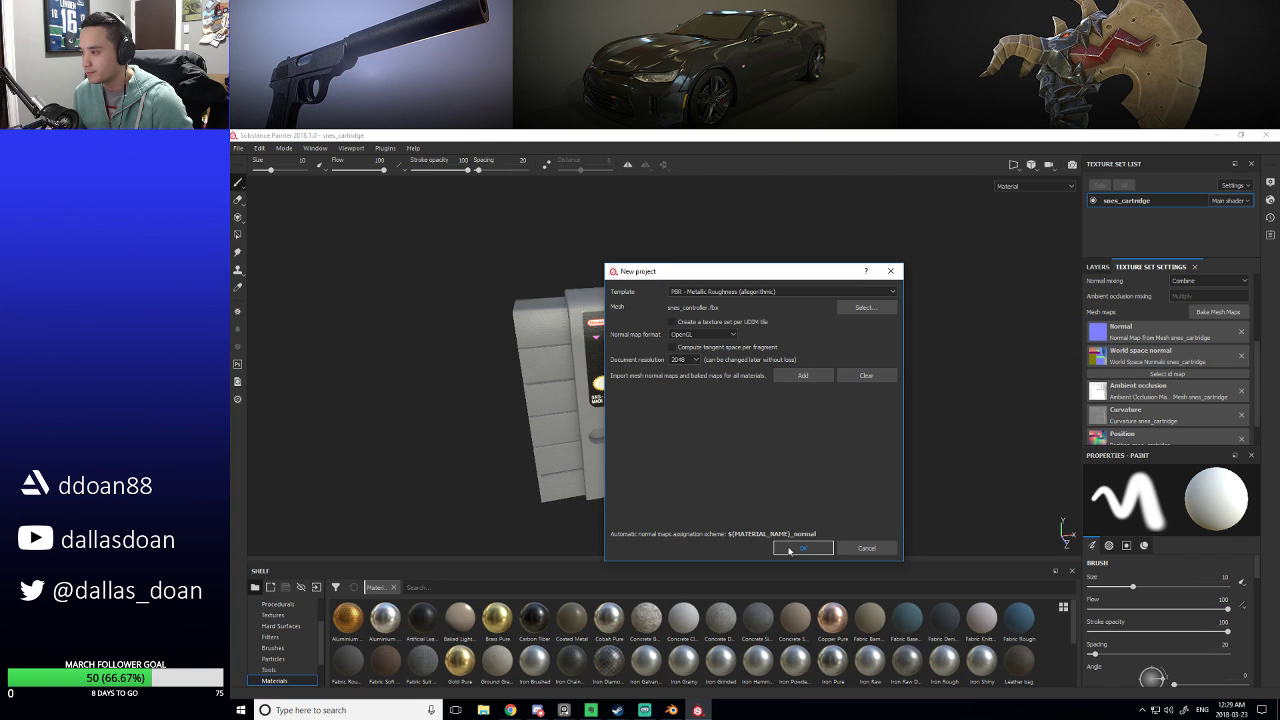
left_click(789, 551)
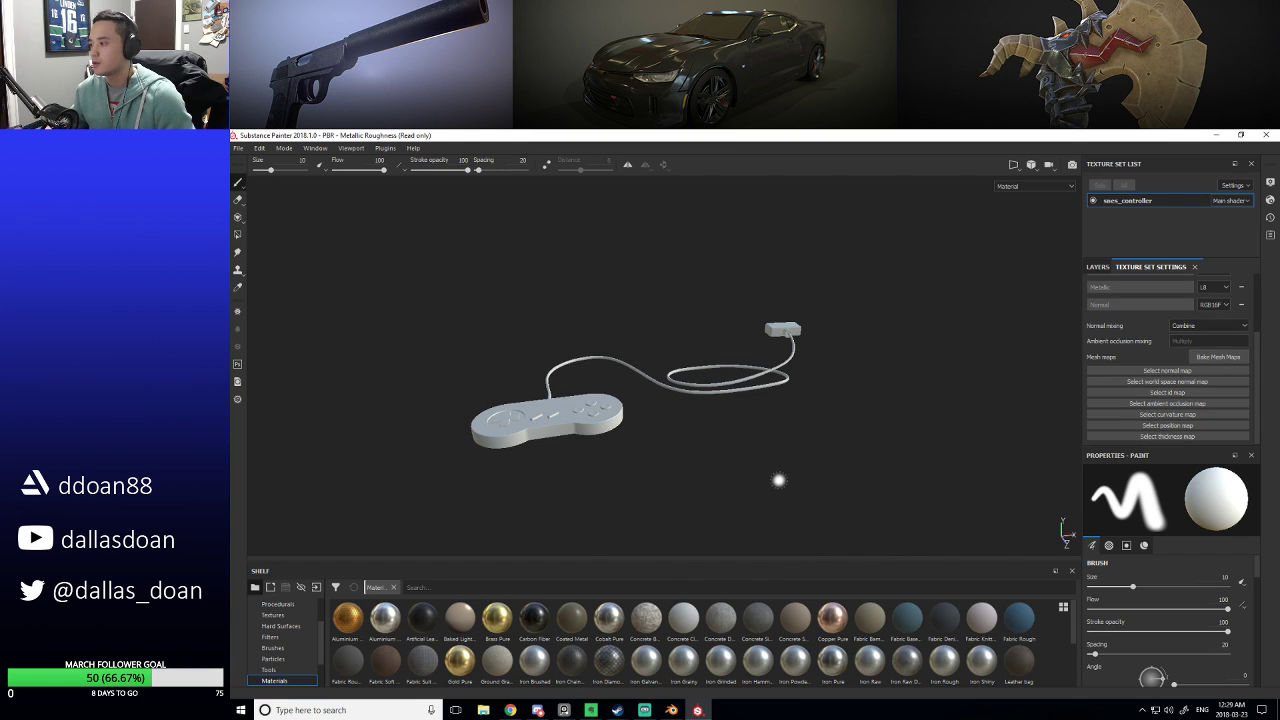
Bake the snes_controller mesh maps without the ID map, using the low poly mesh as the high poly mesh.
left_click_drag(714, 345, 776, 372, "alt")
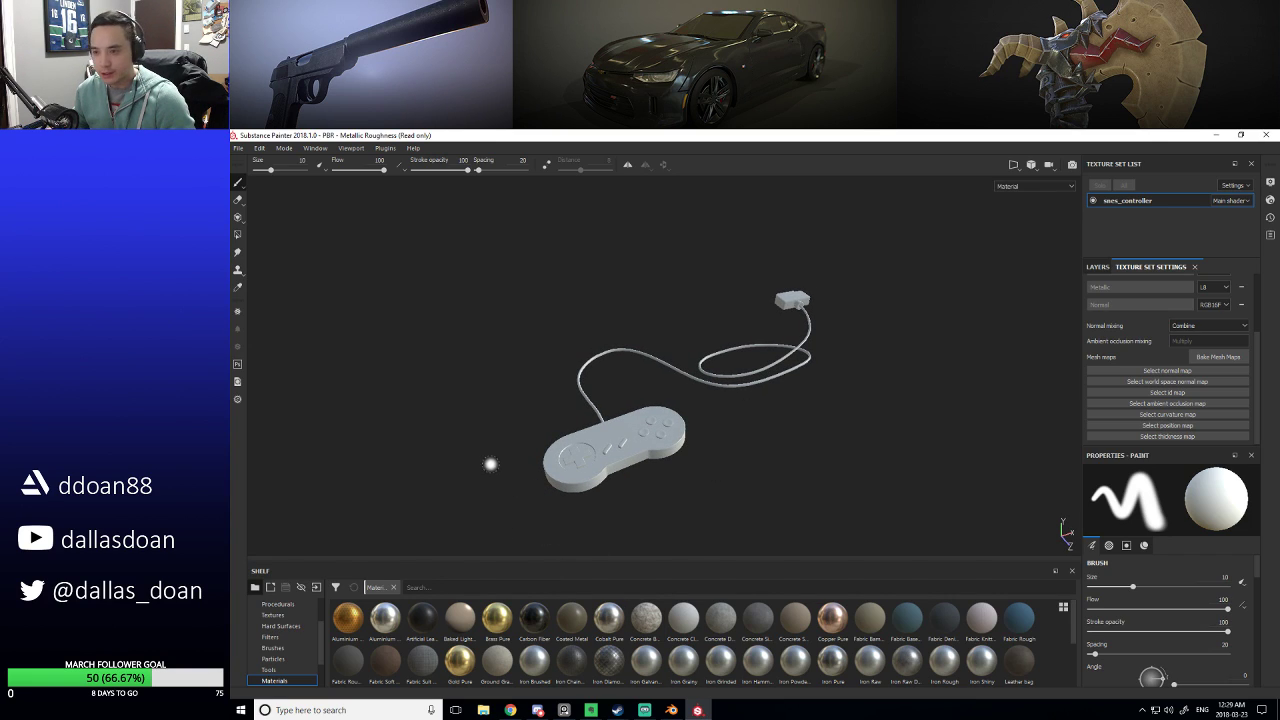
left_click(564, 709)
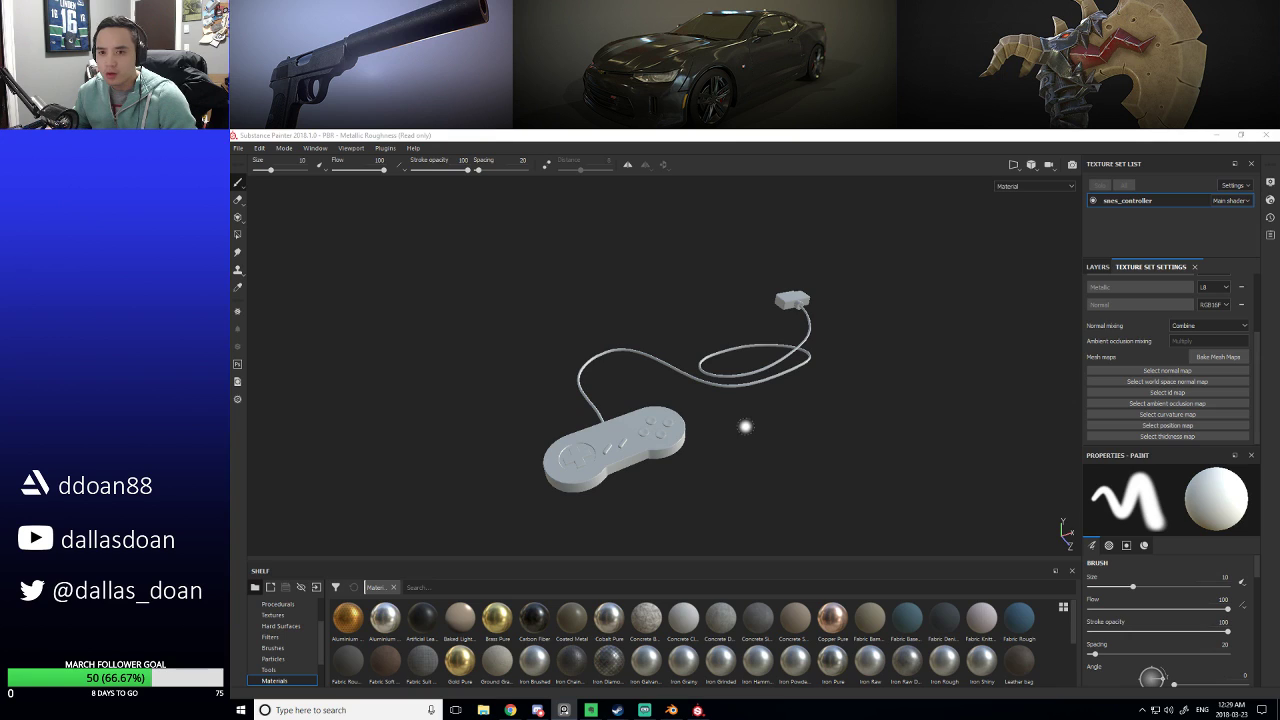
mouse_move(721, 348)
middle_mouse_down("alt")
mouse_move(682, 369)
mouse_move(714, 371)
middle_mouse_up("alt")
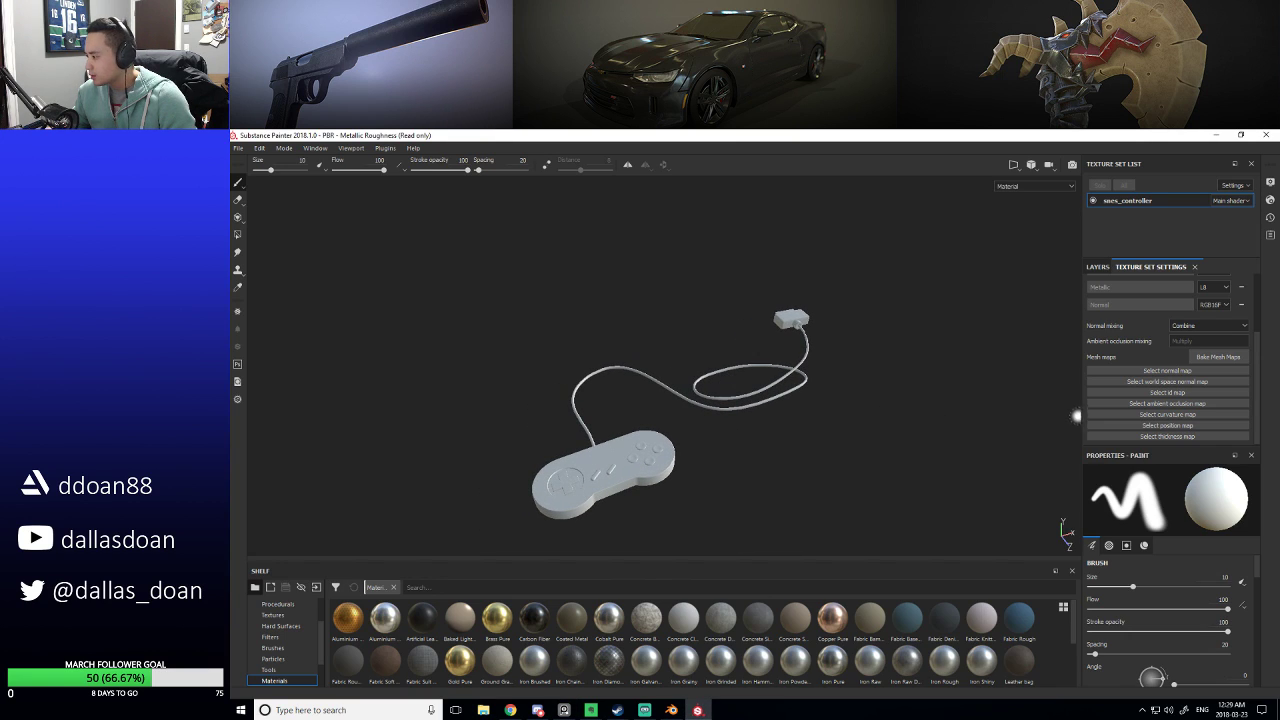
left_click(1218, 356)
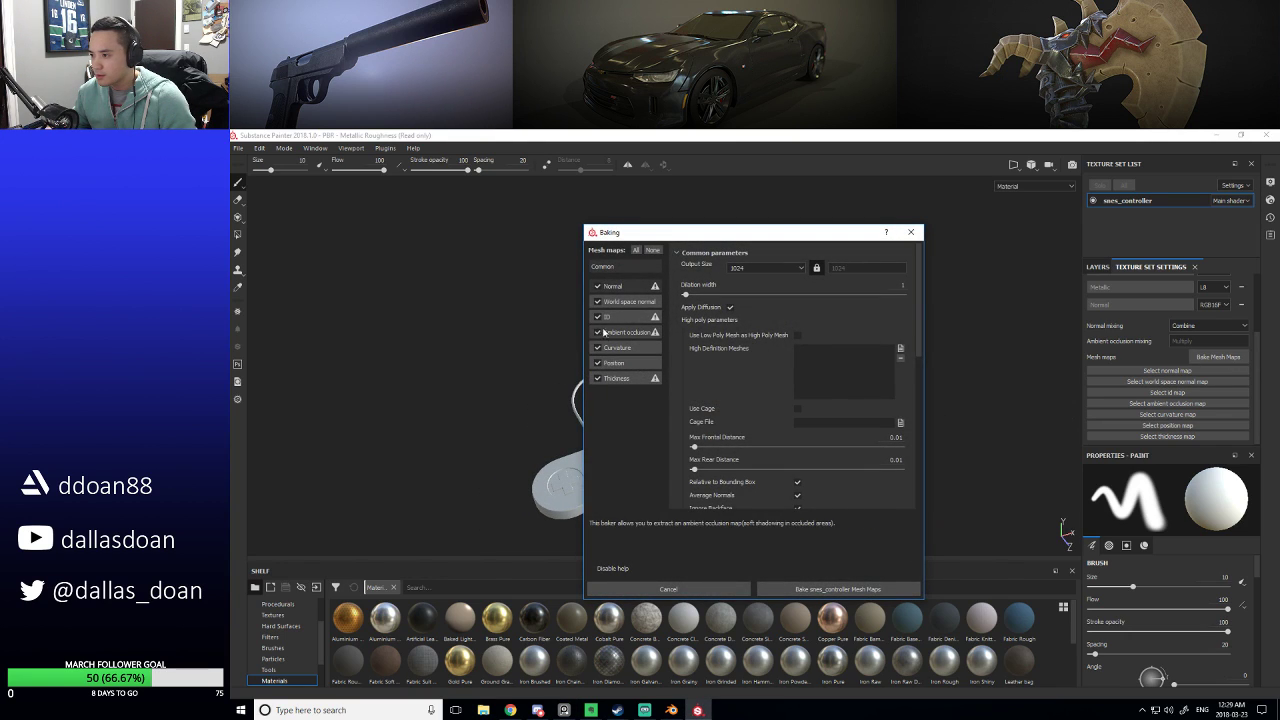
left_click(598, 316)
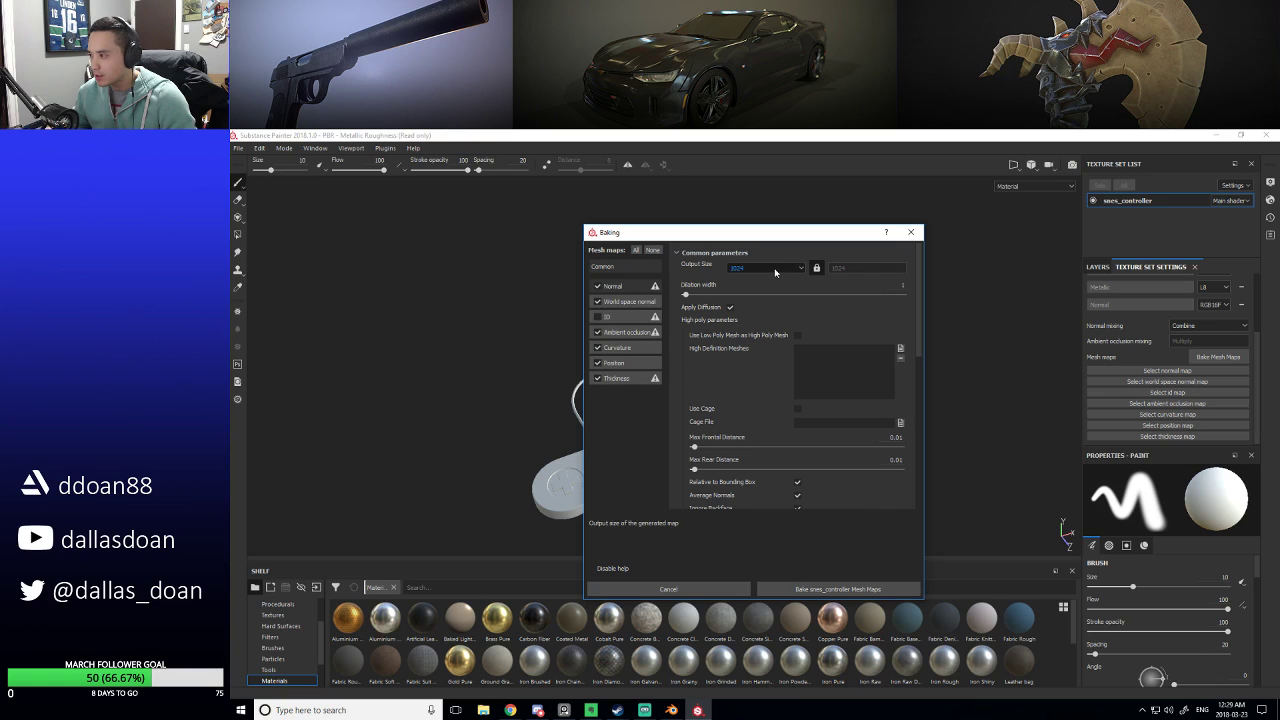
left_click(798, 336)
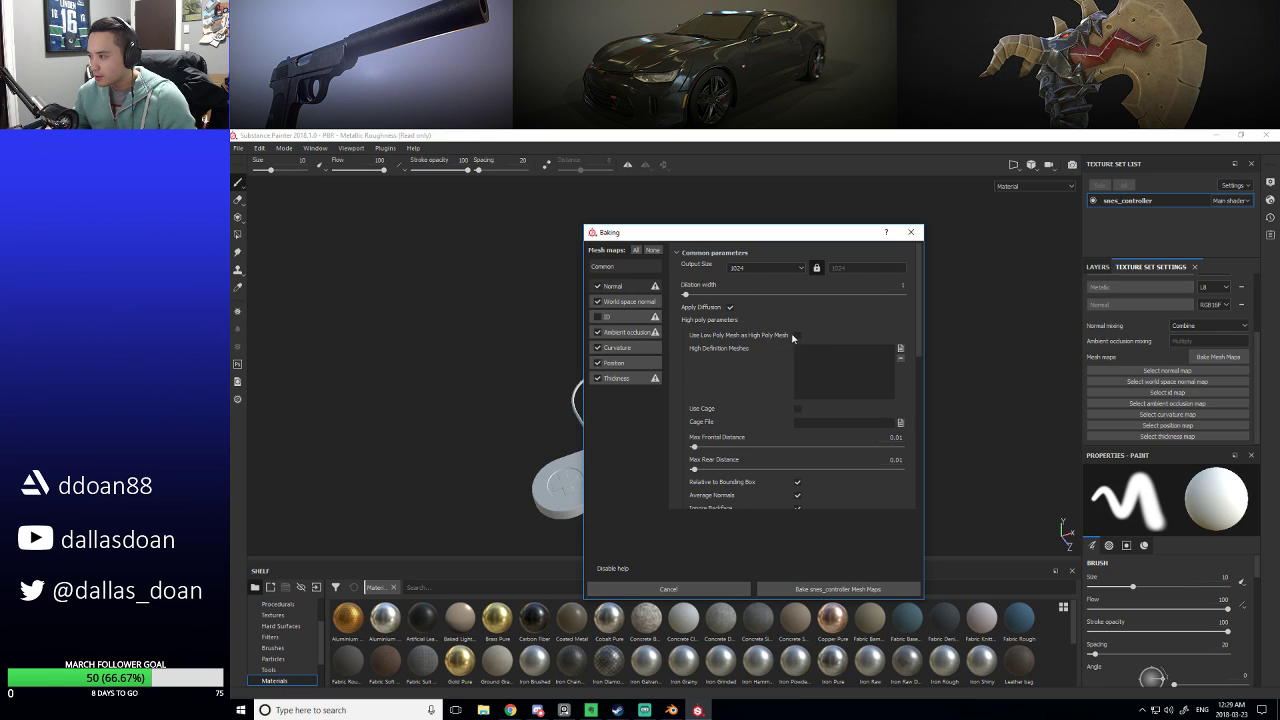
left_click(820, 589)
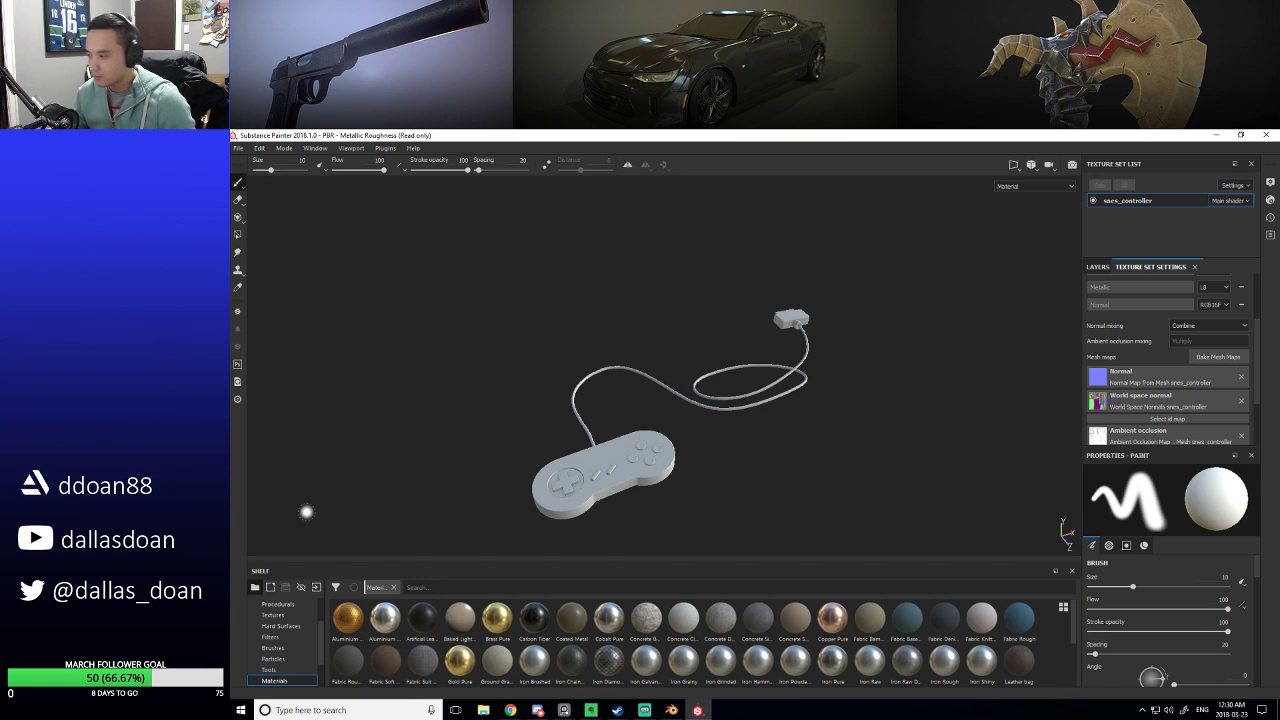
Inspect the baked controller in the viewport and show its layer stack.
mouse_move(566, 495)
left_mouse_down("alt")
mouse_move(749, 500)
mouse_move(771, 469)
left_mouse_up("alt")
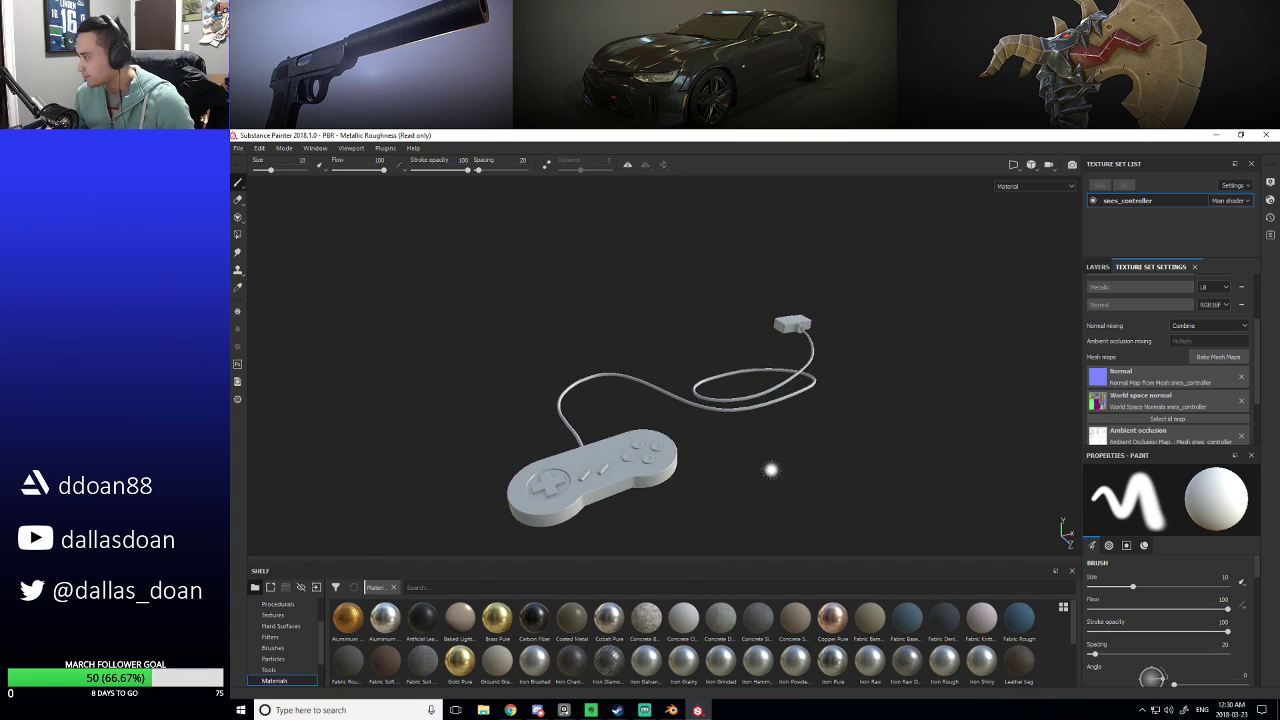
scroll(1198, 633, "down", 3)
scroll(1199, 635, "down", 8)
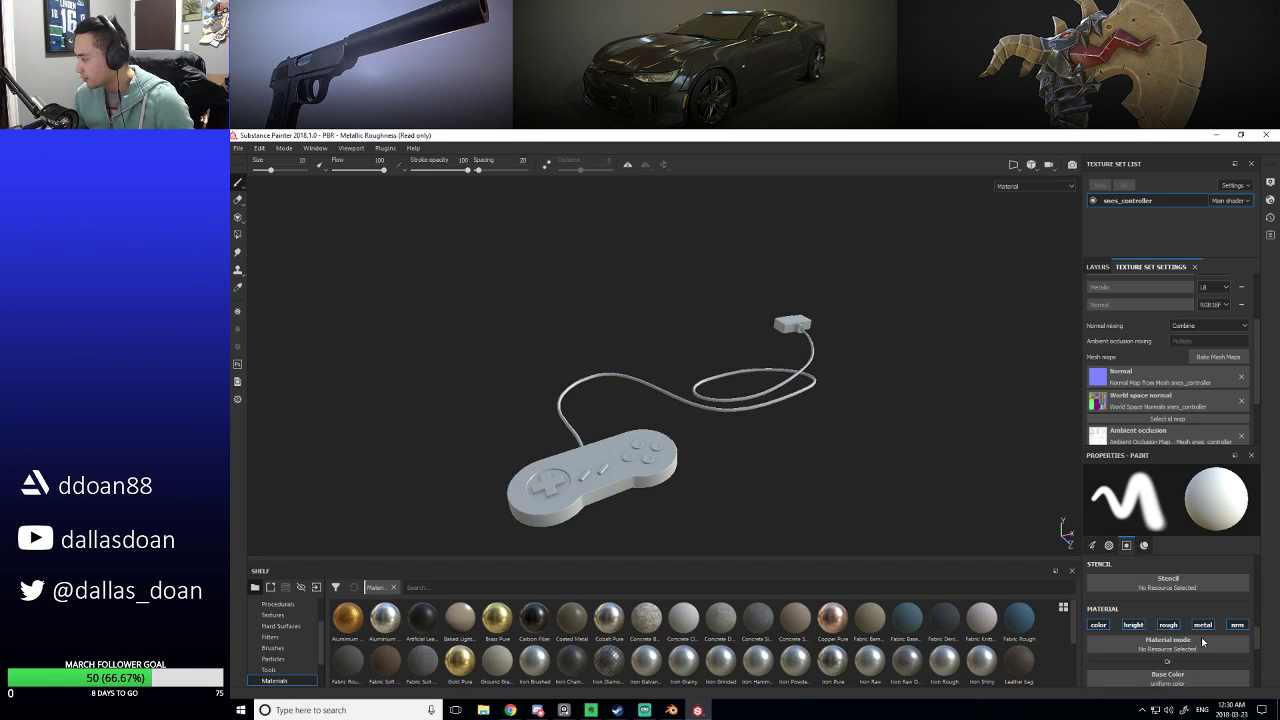
scroll(1201, 637, "up", 10)
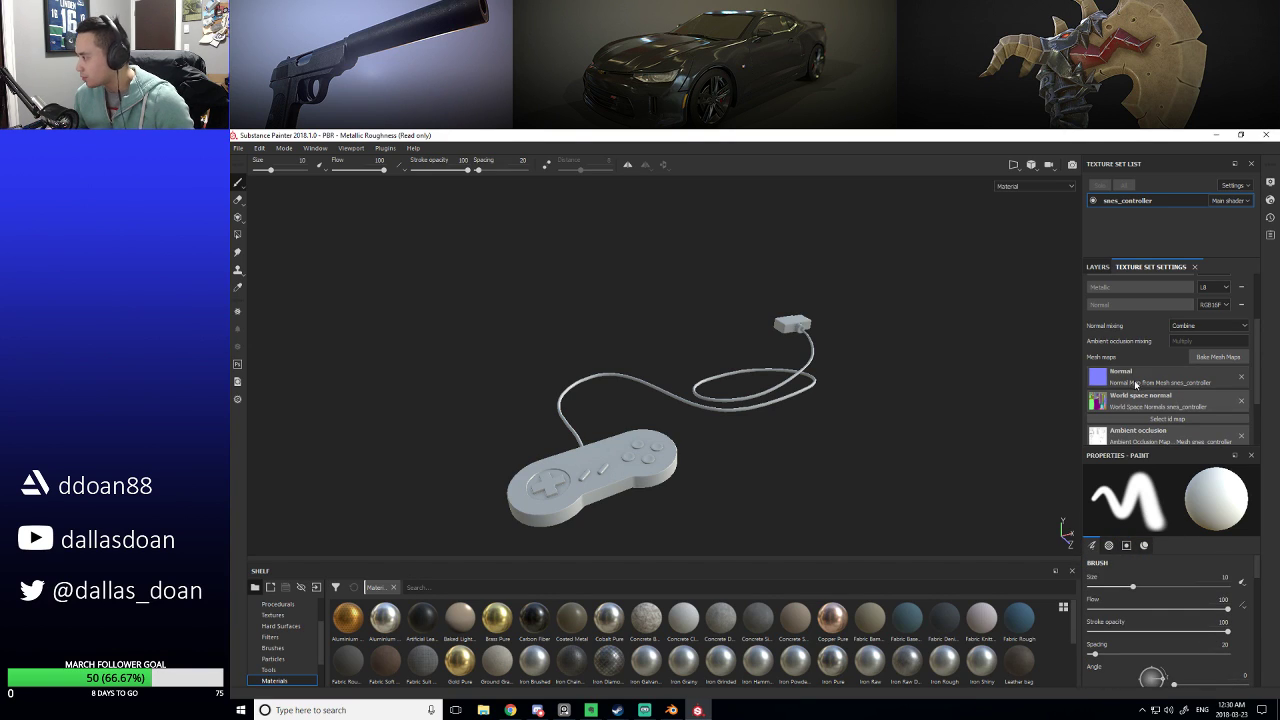
scroll(1135, 384, "up", 3)
left_click(1097, 268)
scroll(803, 394, "up", 2)
middle_click_drag(776, 398, 758, 423, "alt")
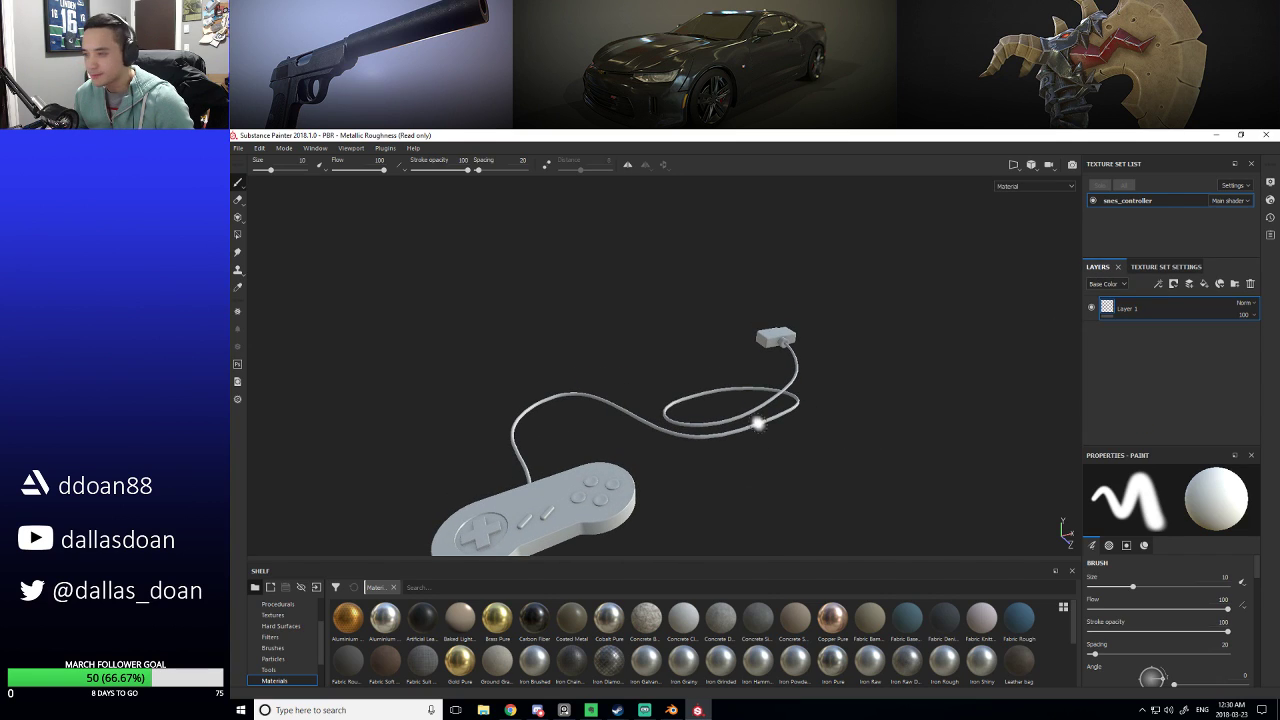
key("alt+Tab")
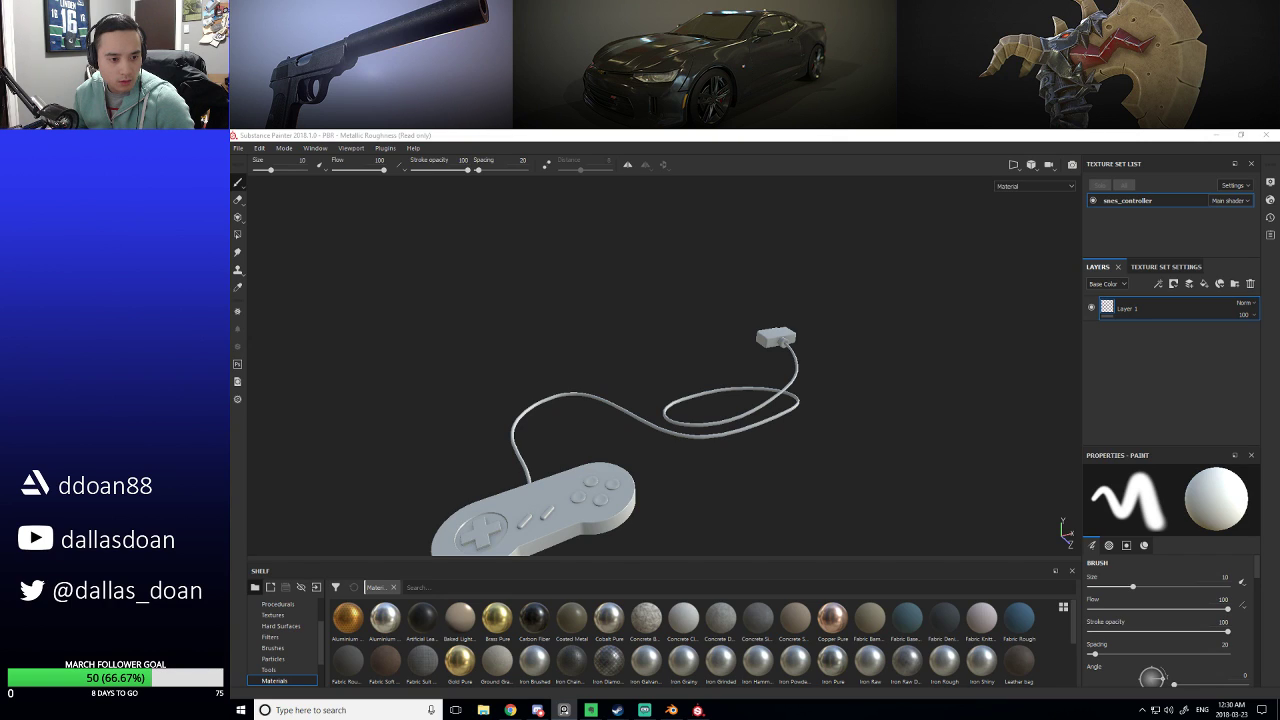
Browse the shelf's materials and smart materials, previewing the plastic ones for the controller.
scroll(800, 640, "down", 3)
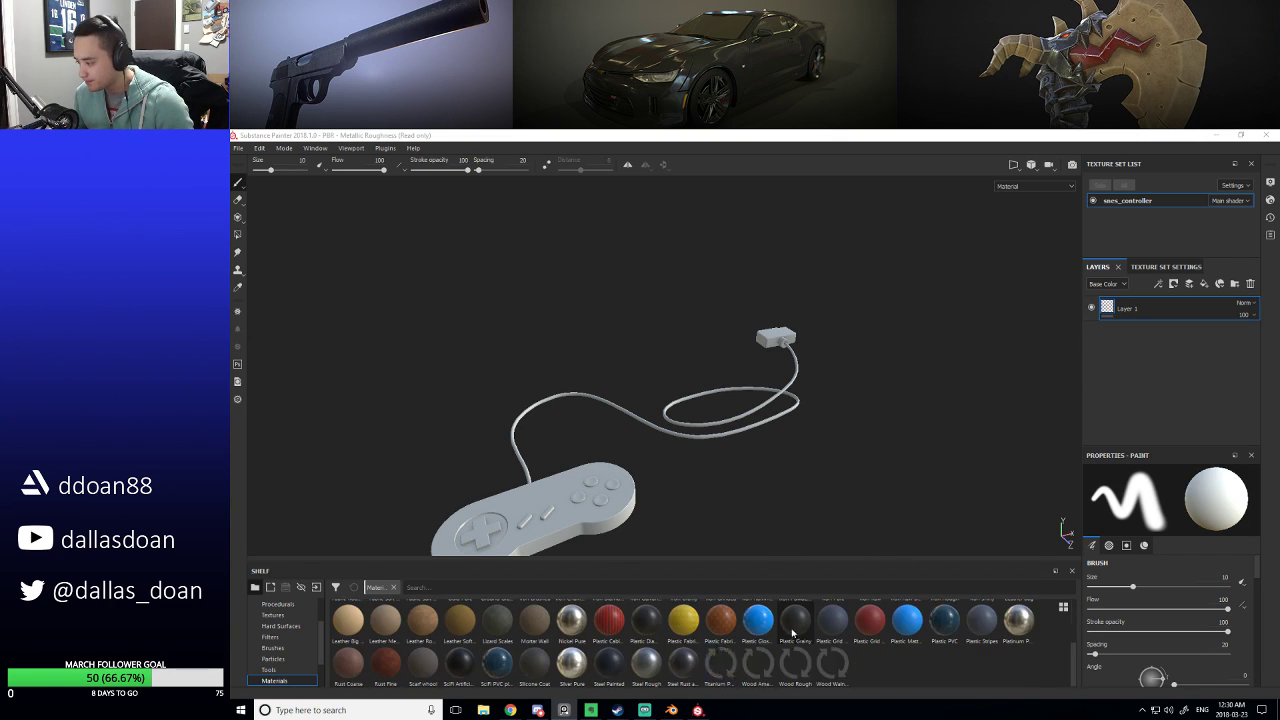
scroll(296, 659, "down", 2)
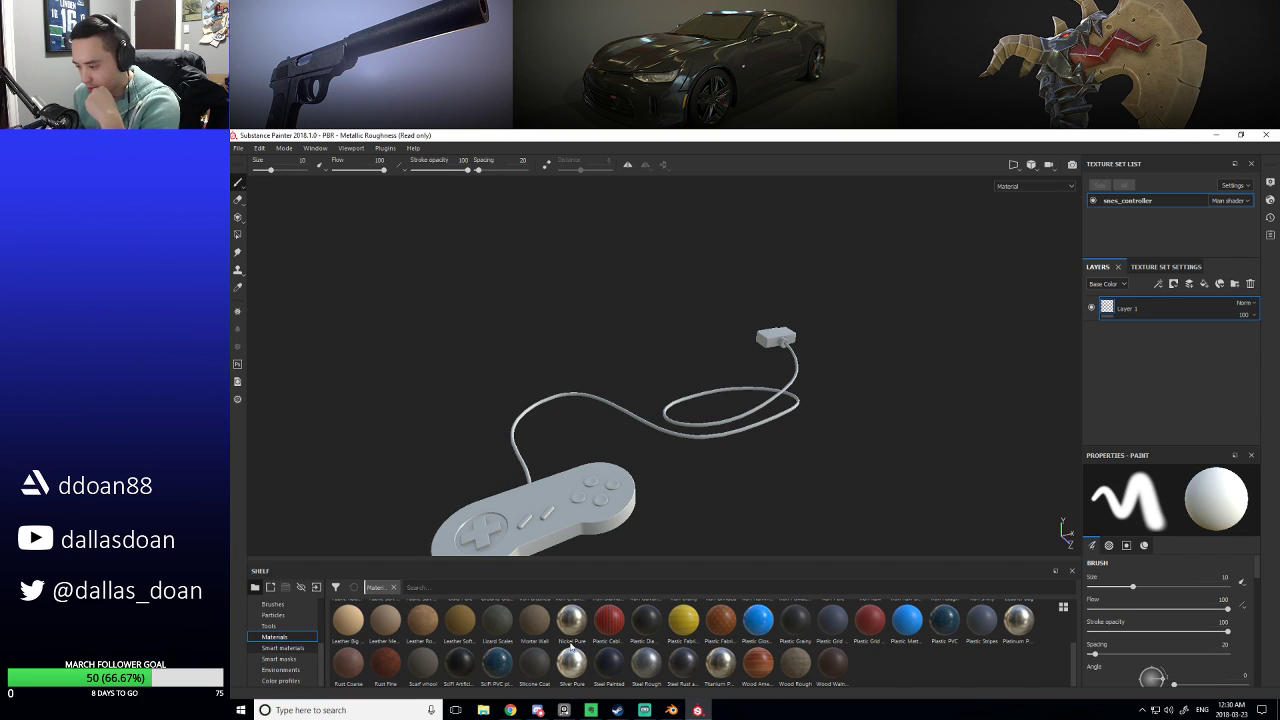
left_click(290, 648)
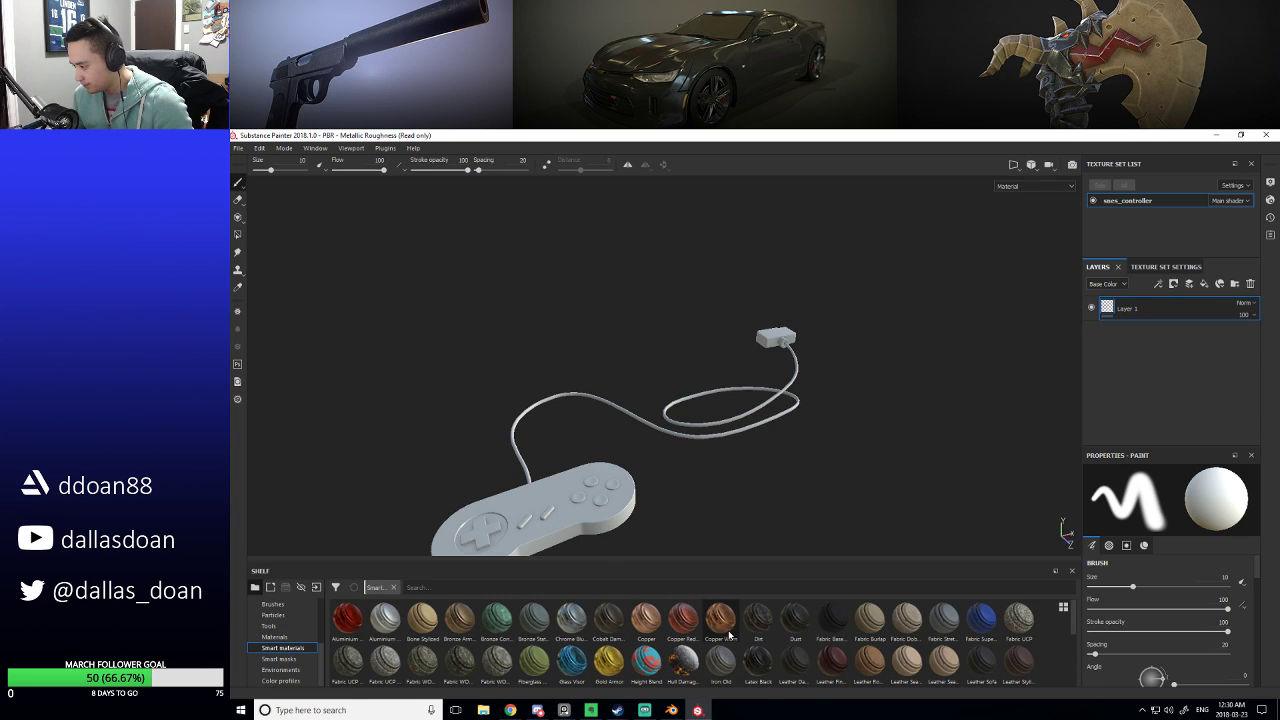
scroll(728, 636, "down", 5)
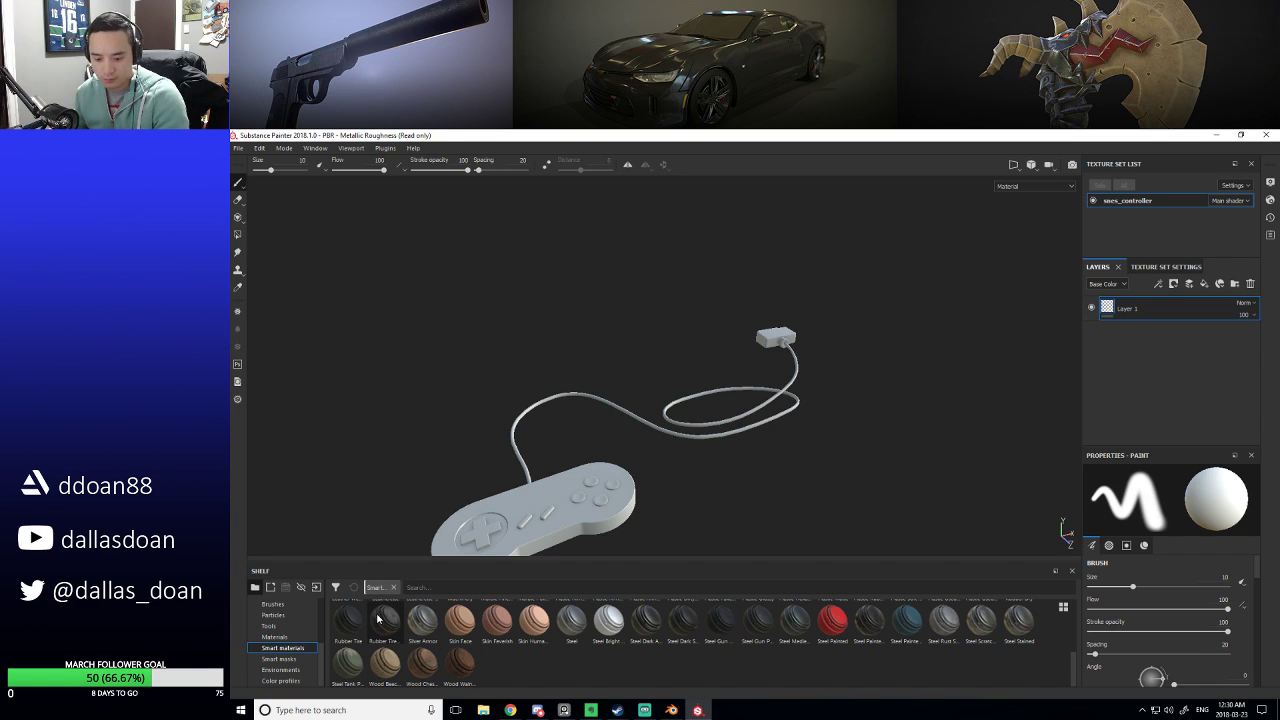
mouse_move(378, 614)
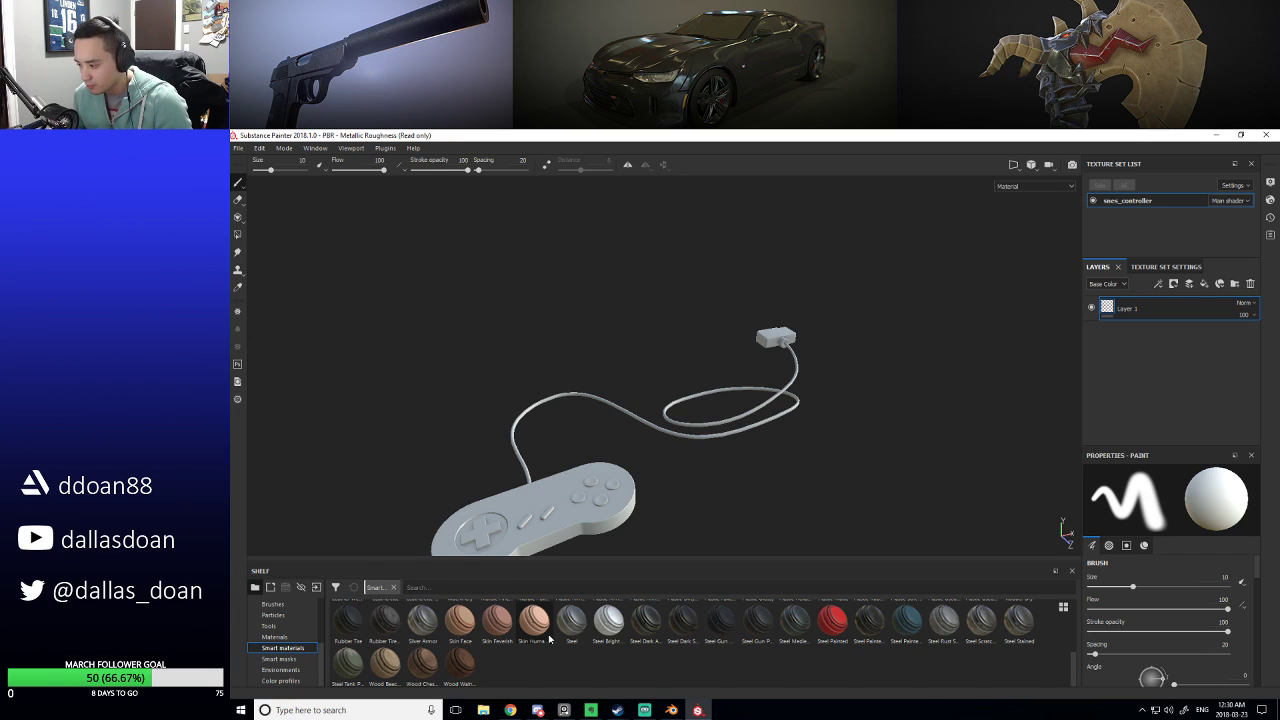
scroll(586, 668, "up", 3)
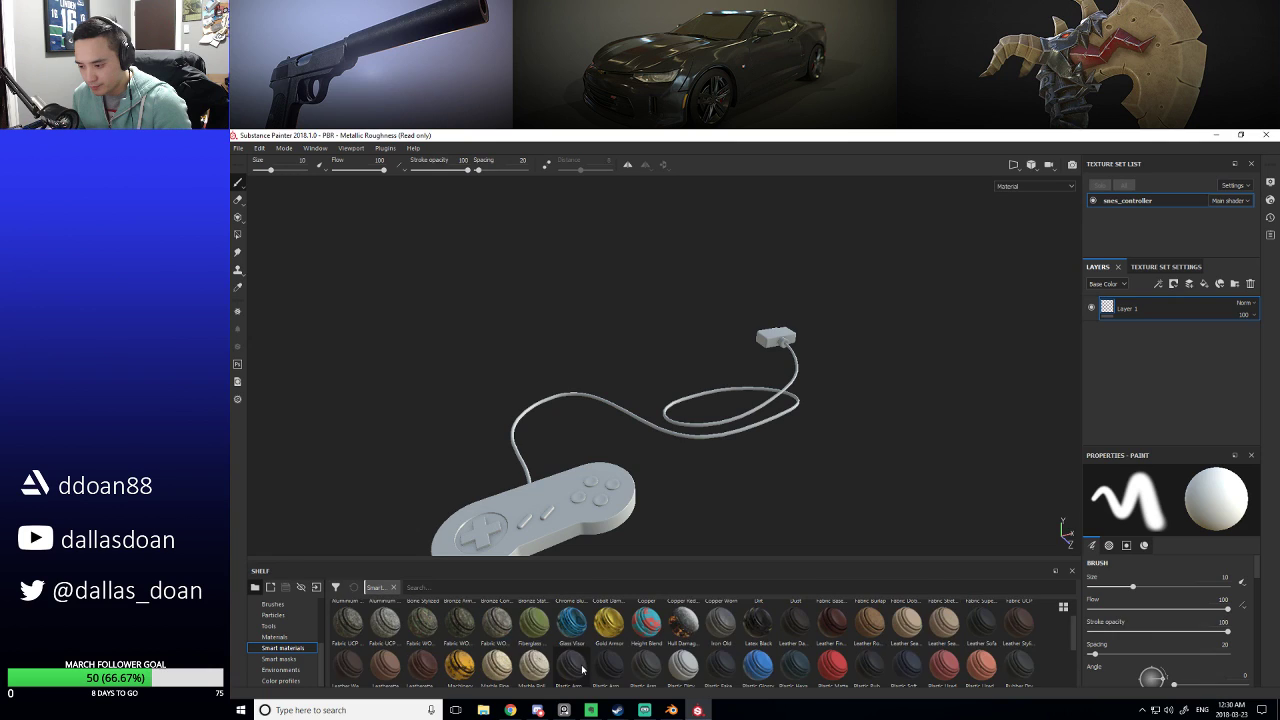
left_click_drag(1071, 640, 1071, 648)
scroll(1071, 650, "down", 2)
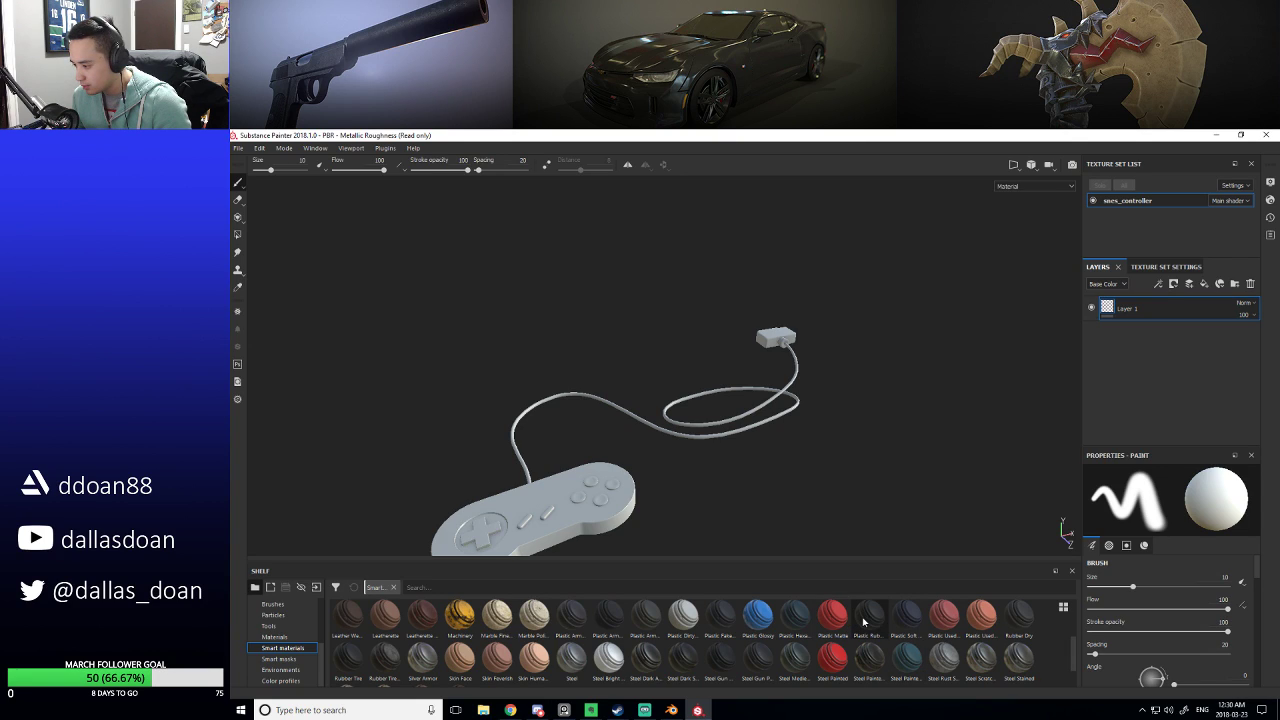
mouse_move(864, 622)
mouse_move(708, 630)
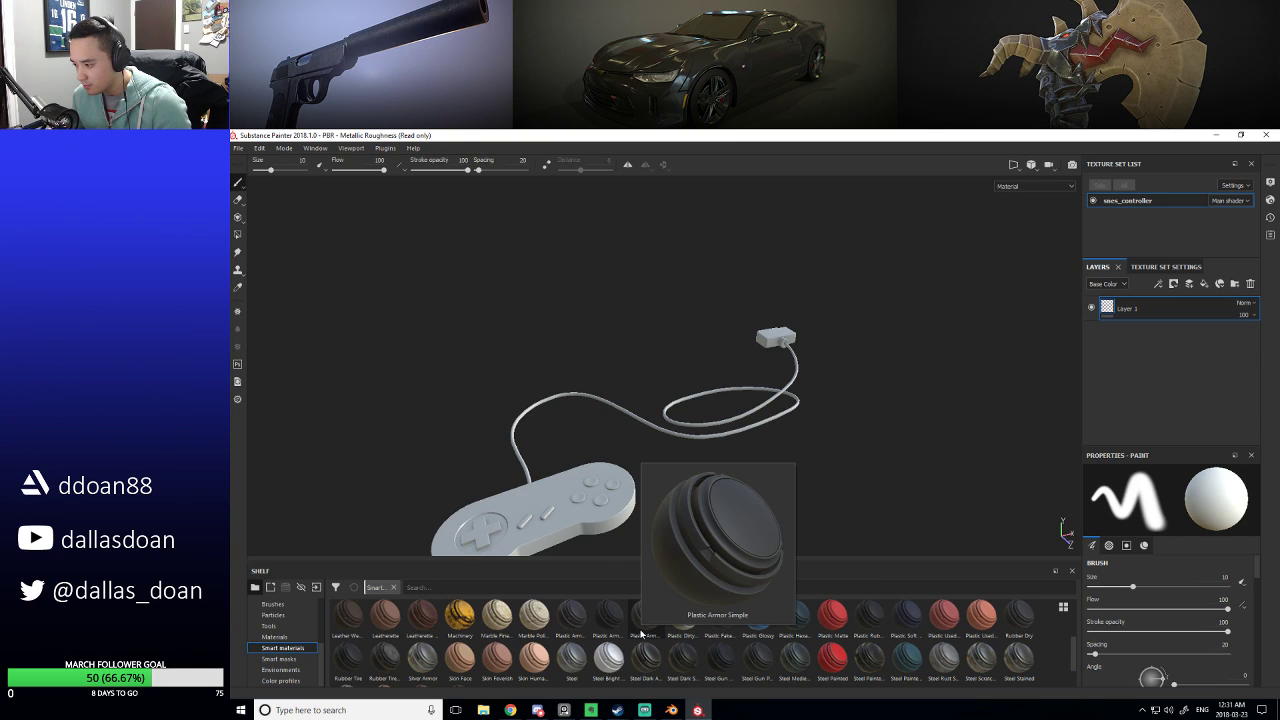
mouse_move(597, 636)
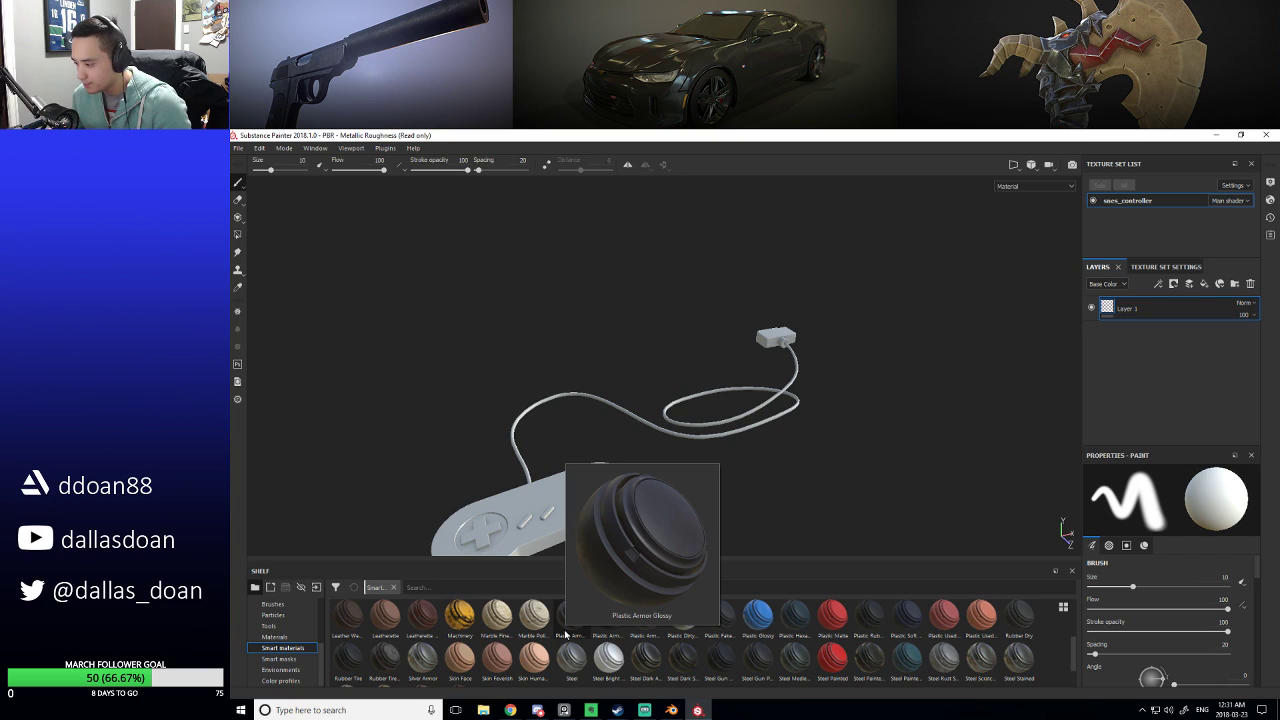
mouse_move(903, 621)
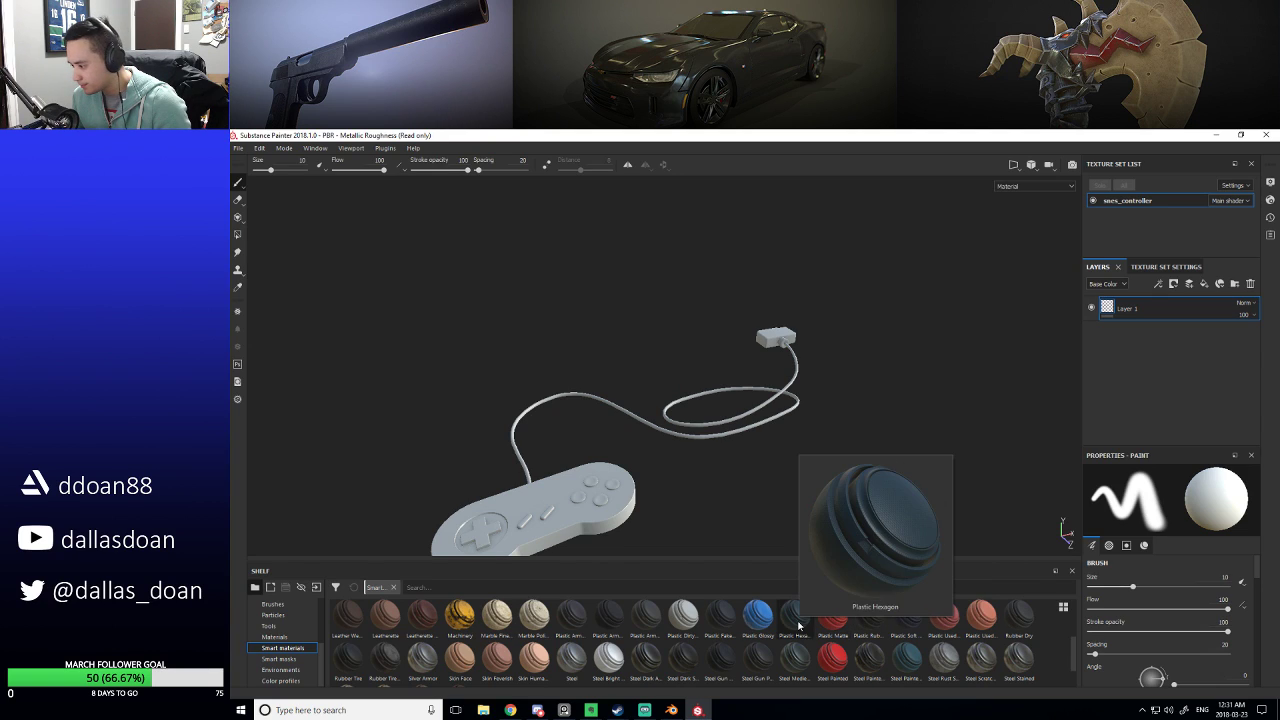
mouse_move(750, 622)
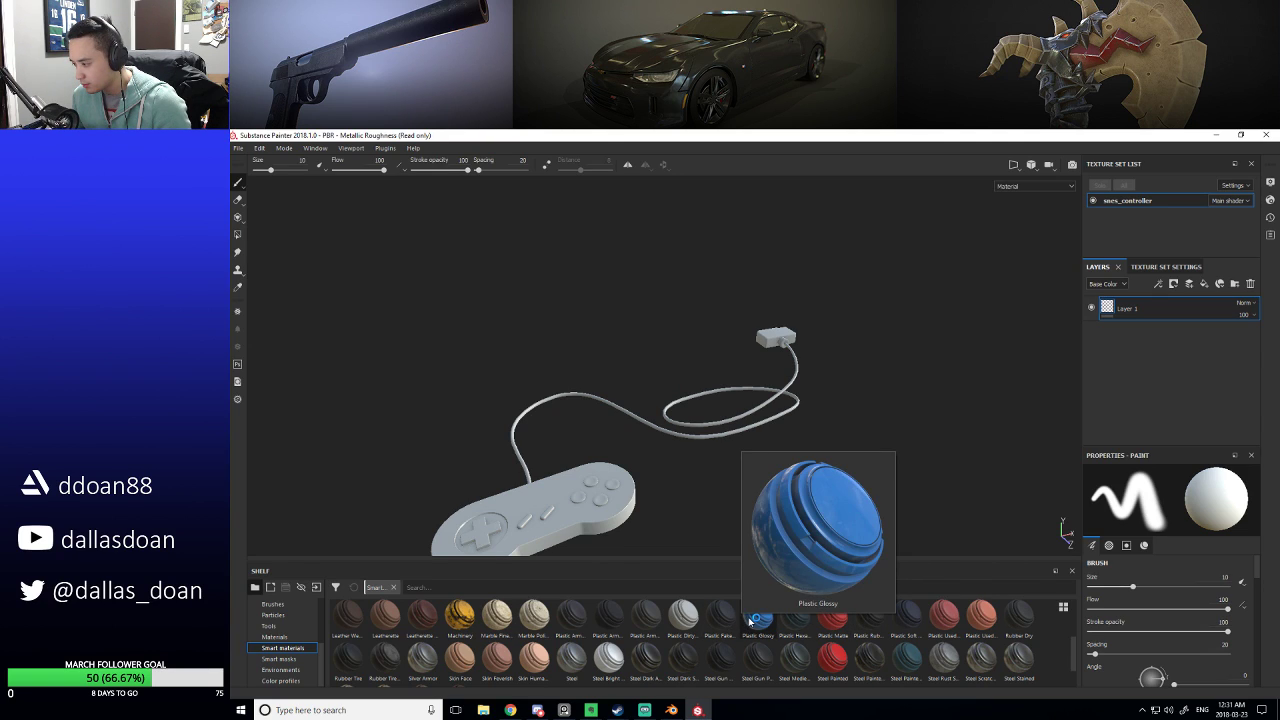
Add the Plastic Glossy smart material to the layer stack and delete the empty Layer 1.
left_click(757, 626)
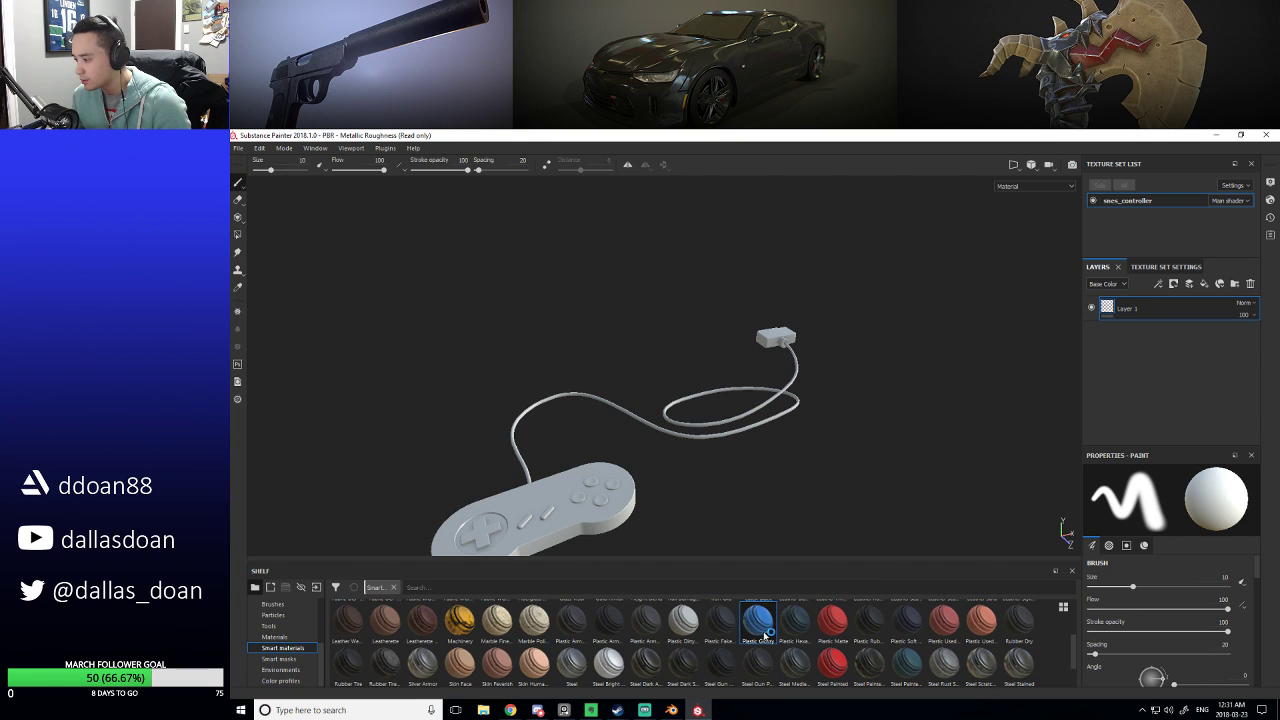
left_click_drag(765, 634, 1151, 334)
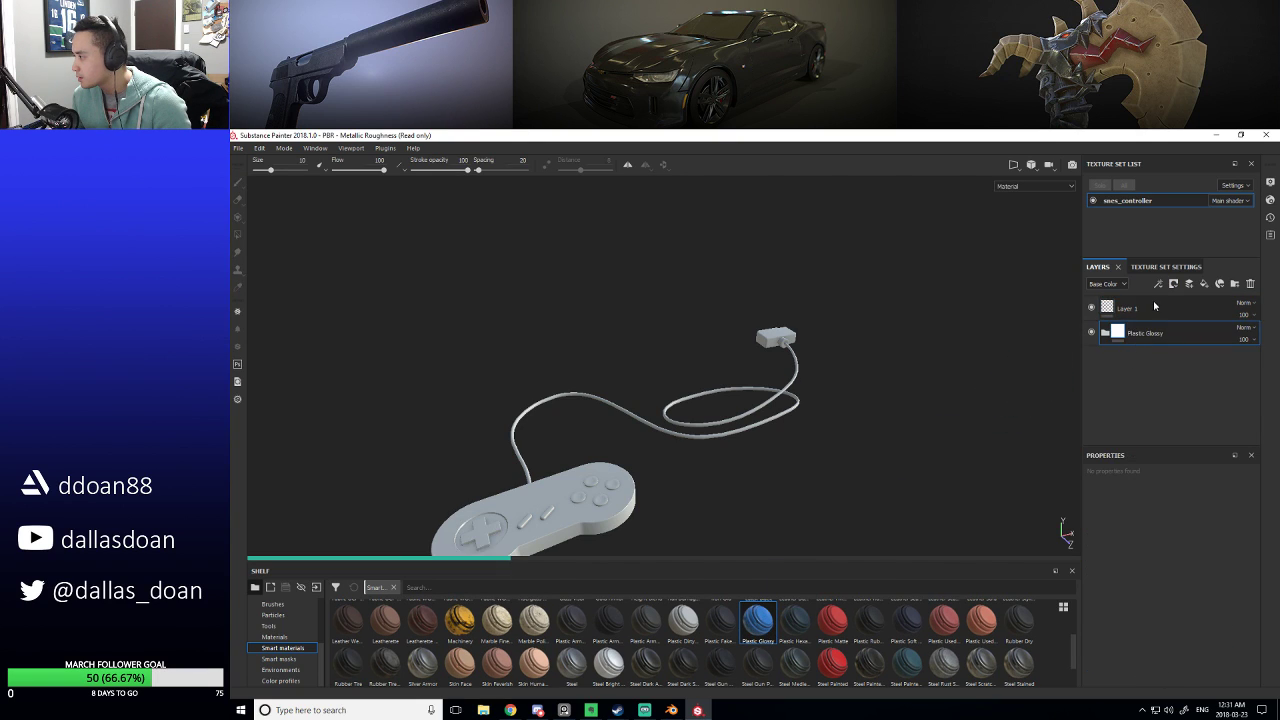
left_click(1154, 307)
key("Delete")
Give the Plastic Glossy folder a black mask and add a paint effect to that mask.
right_click(1158, 313)
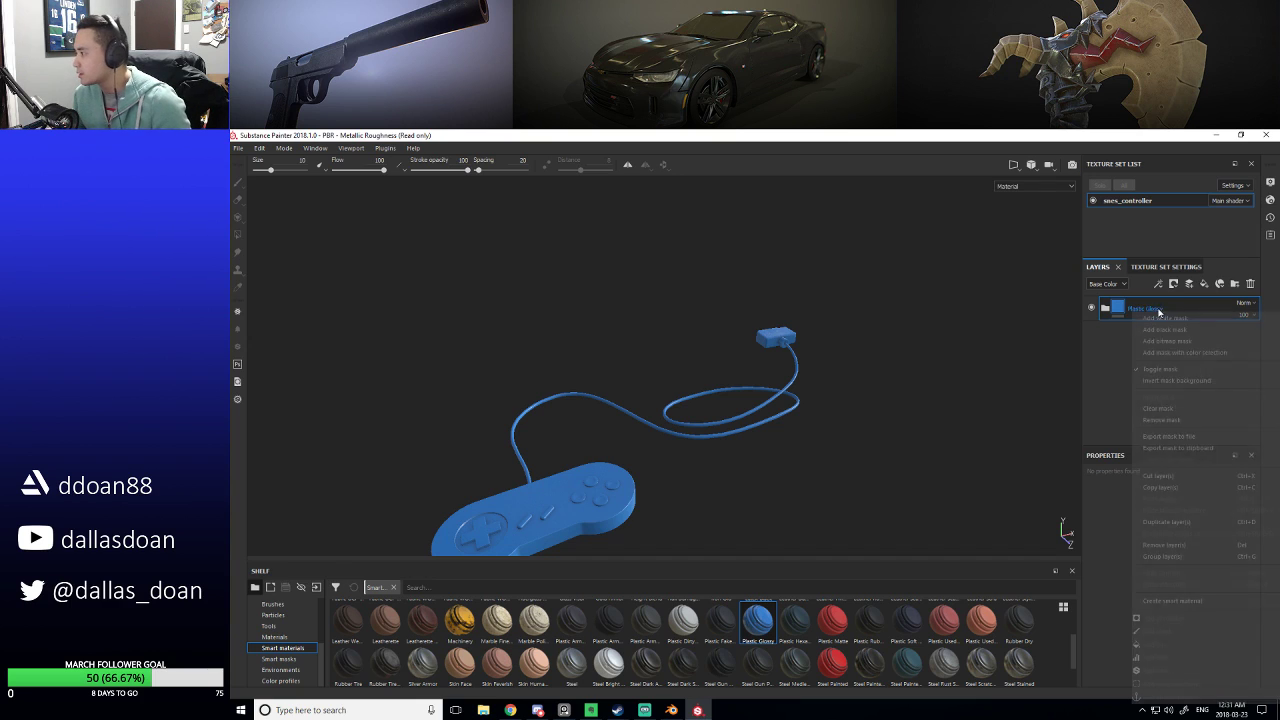
left_click(1153, 320)
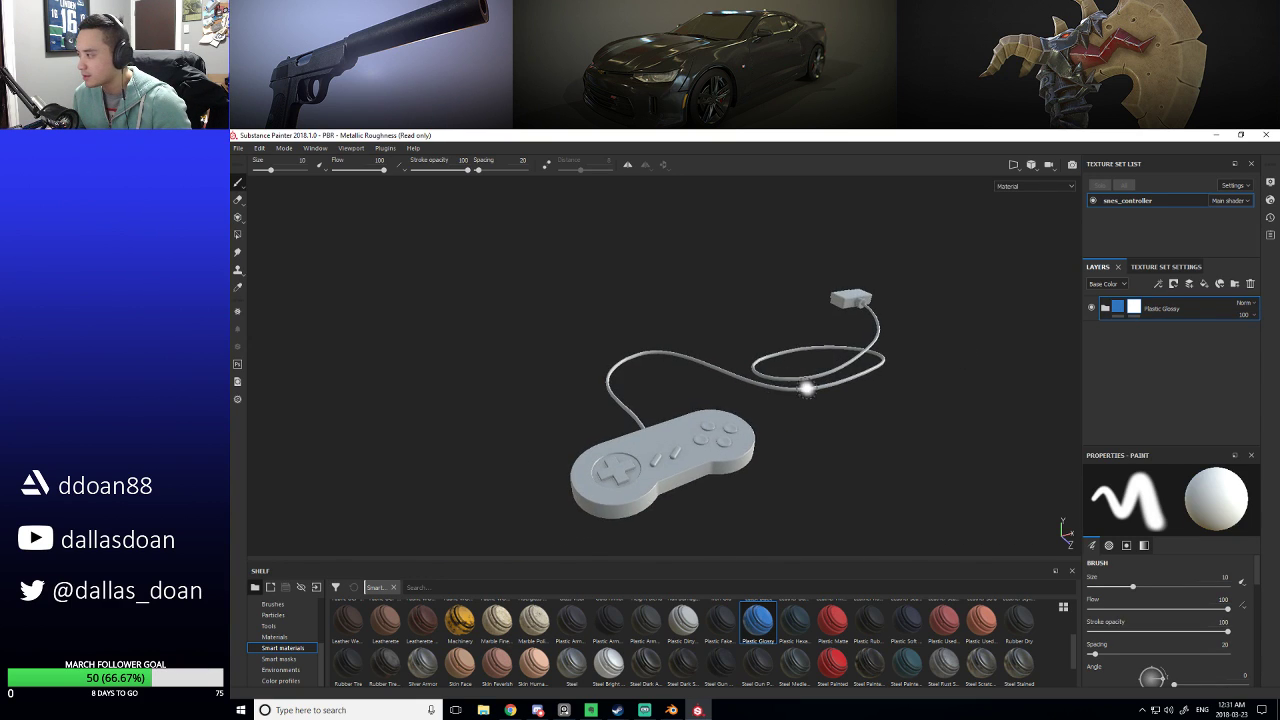
right_click(1134, 307)
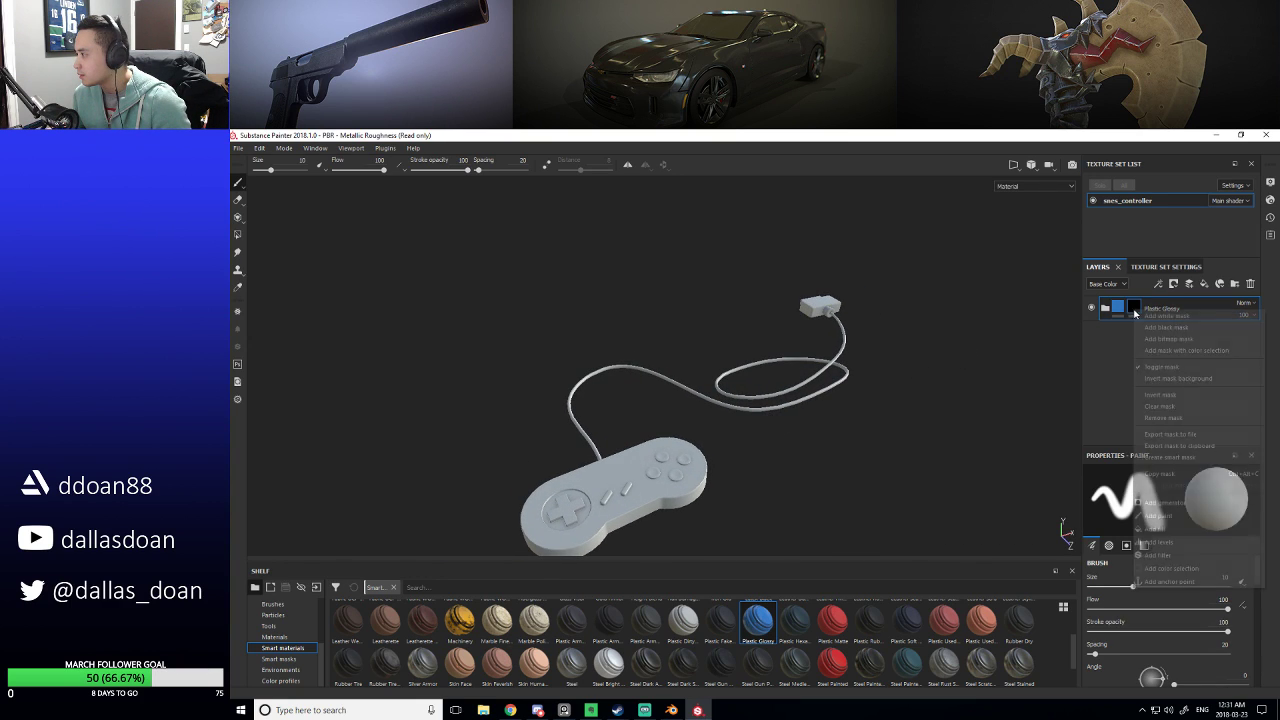
left_click(1185, 517)
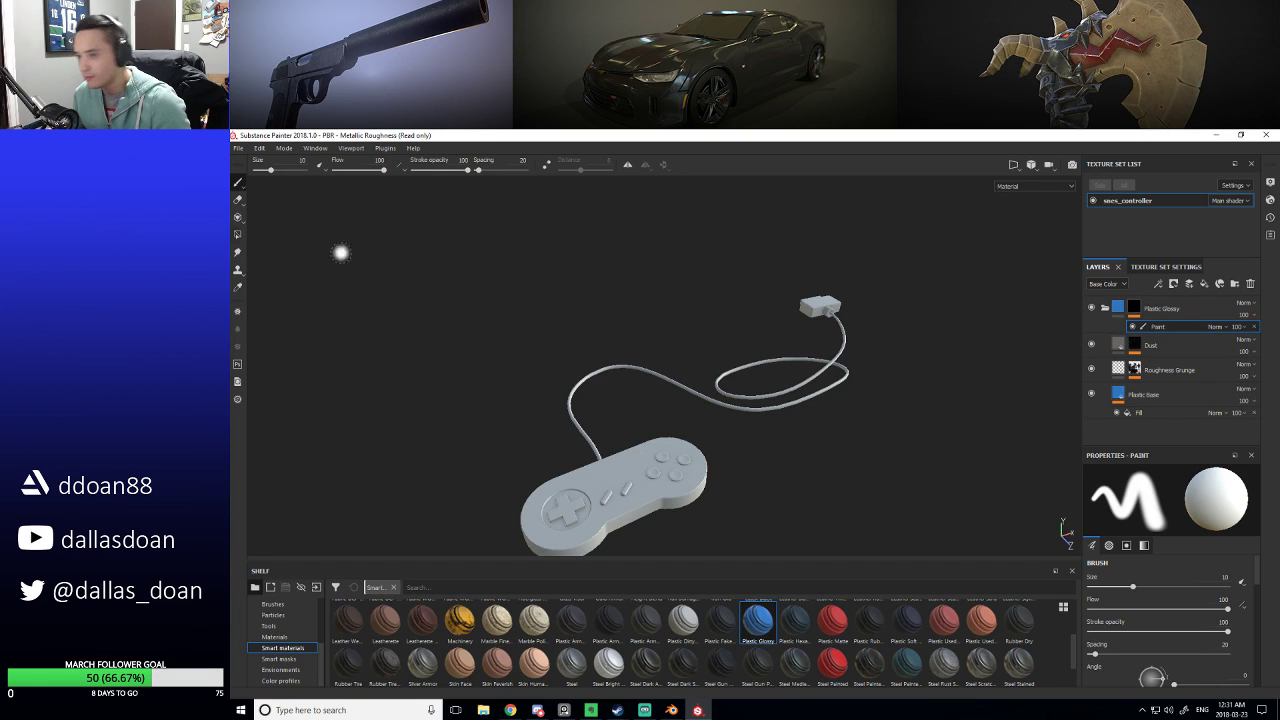
Reveal Plastic Glossy on the controller's cable by polygon-filling it in the mask with the mesh fill mode.
left_click(237, 235)
right_click_drag(546, 314, 562, 331, "alt")
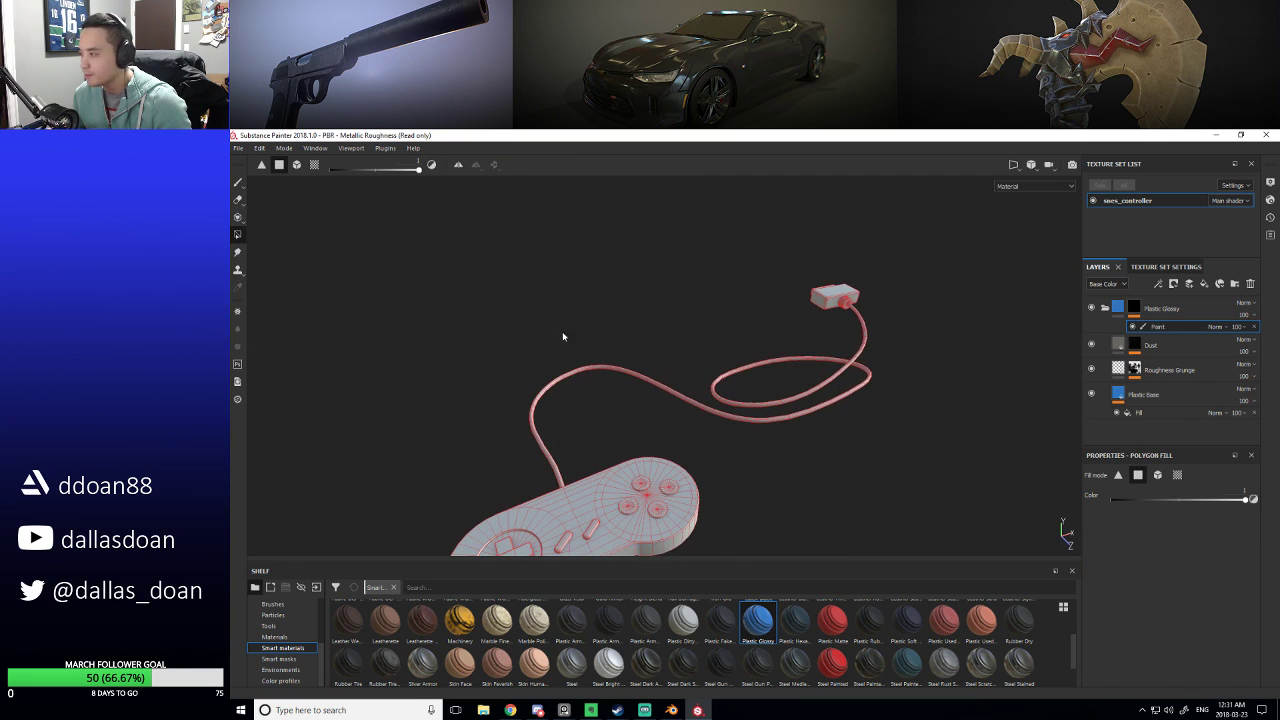
middle_click_drag(676, 352, 632, 355, "alt")
left_click_drag(631, 356, 690, 370, "alt")
left_click(296, 165)
left_click(708, 391)
middle_click_drag(600, 362, 672, 380, "alt")
mouse_move(672, 380)
left_mouse_down("alt")
mouse_move(736, 378)
mouse_move(700, 363)
mouse_move(771, 323)
mouse_move(660, 466)
mouse_move(692, 375)
left_mouse_up("alt")
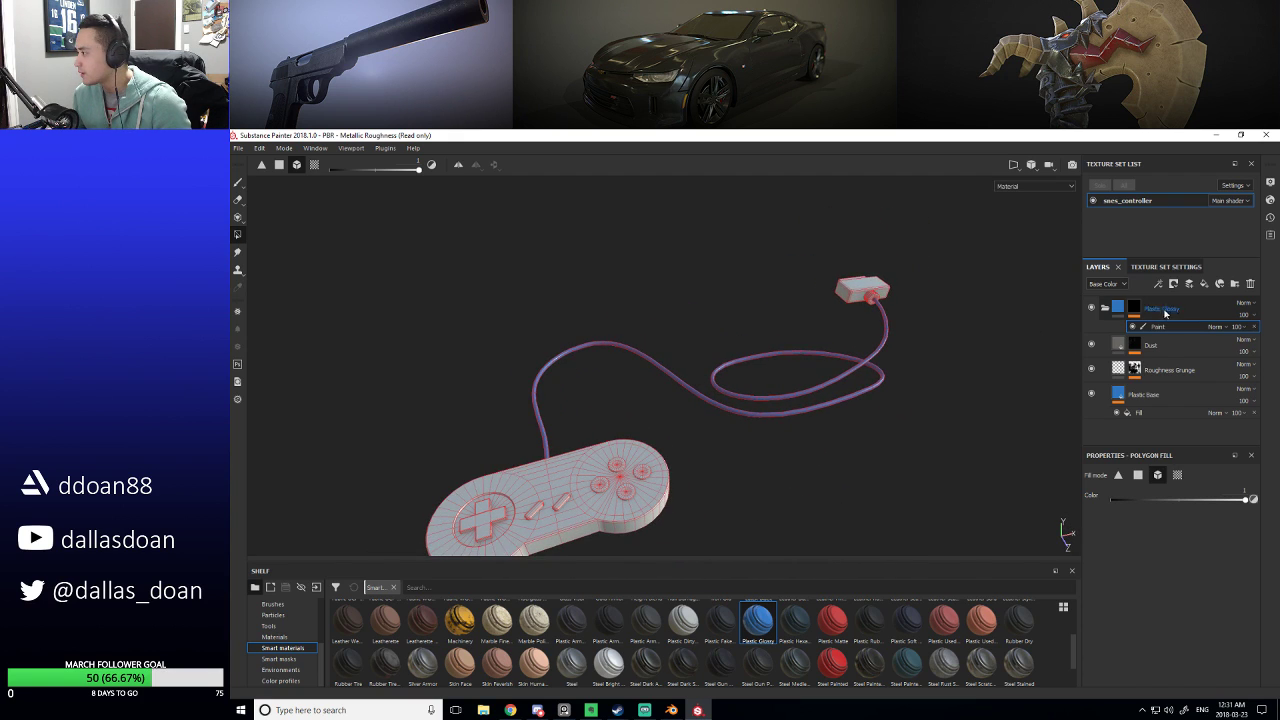
Change the base color of the Plastic Base layer to a sampled dark grey, about R 0.133, G 0.130, B 0.144.
left_click(1106, 308)
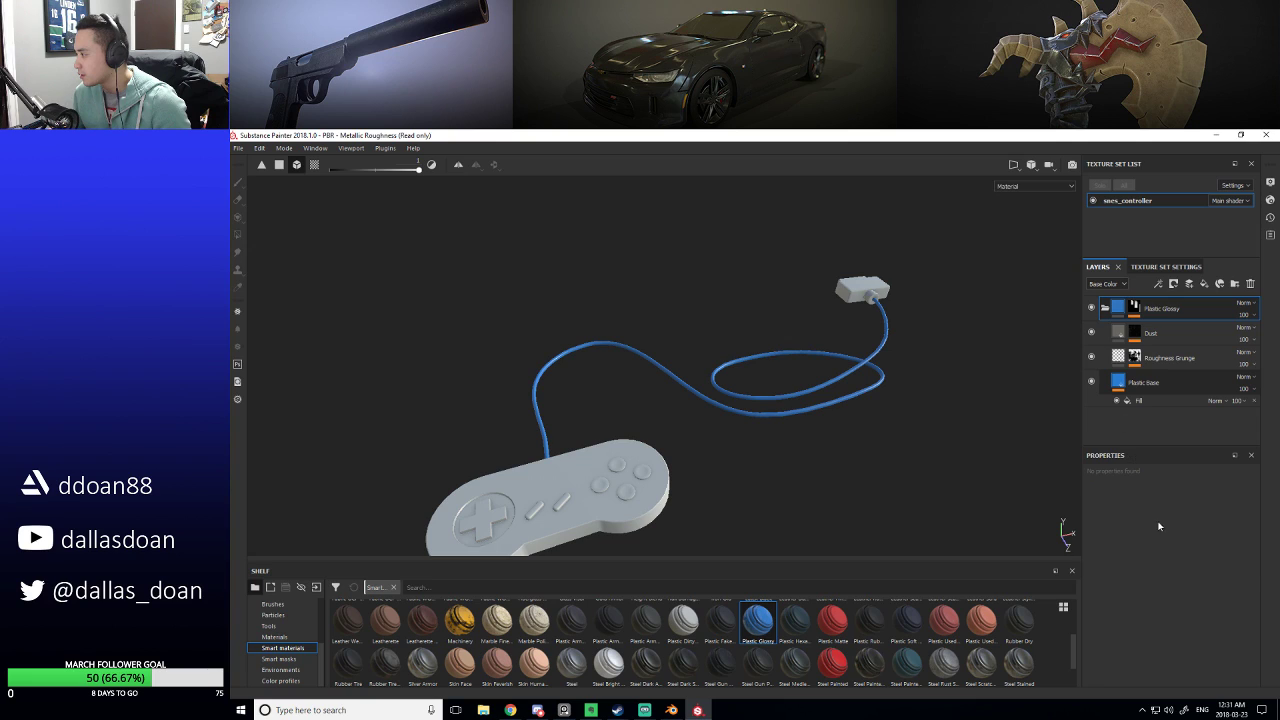
left_click(1143, 382)
scroll(1145, 557, "down", 3)
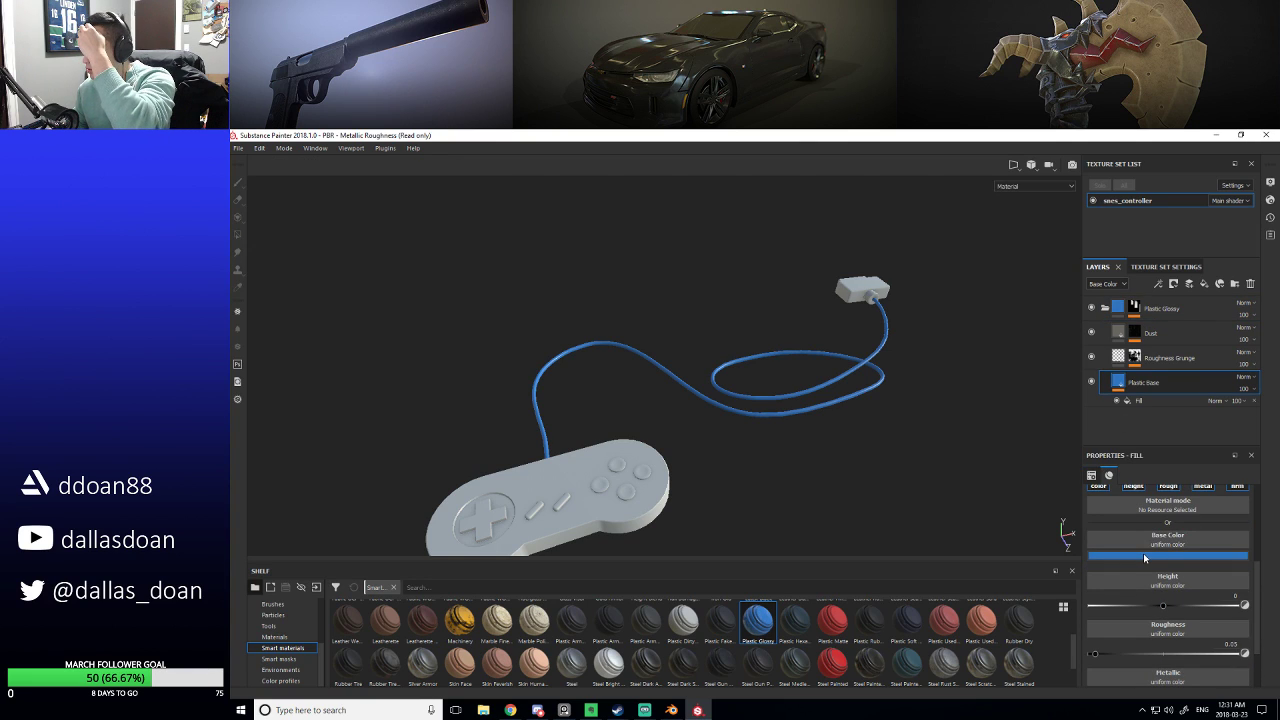
left_click(1144, 556)
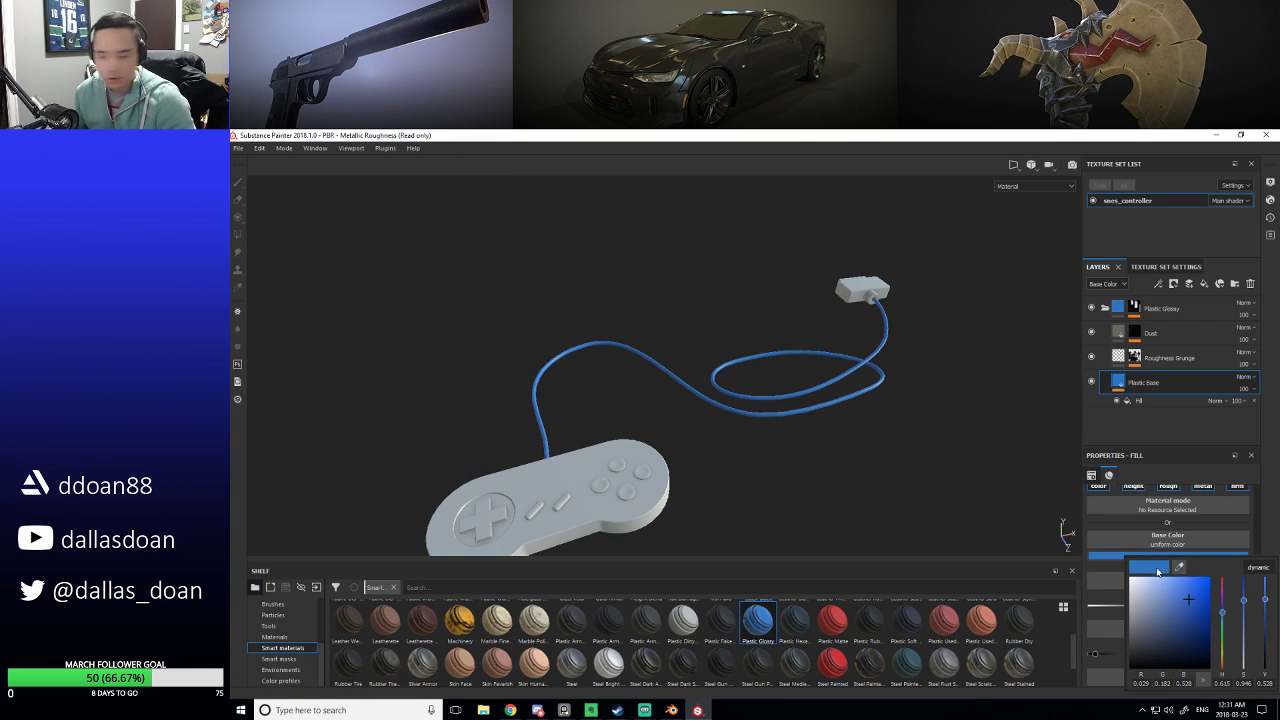
left_click_drag(1179, 567, 232, 420)
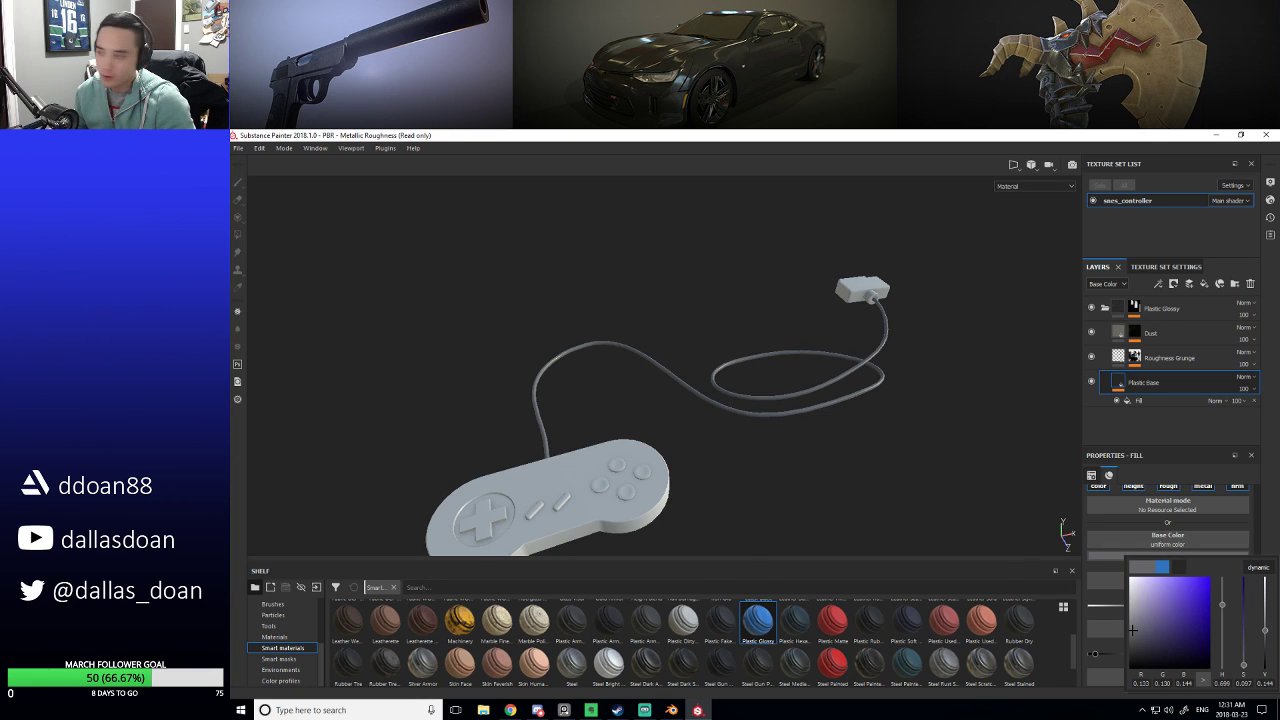
Darken the base color of the cable's Plastic Base layer slightly.
left_click_drag(1179, 567, 900, 418)
middle_click_drag(826, 412, 758, 359, "alt")
scroll(754, 387, "up", 8)
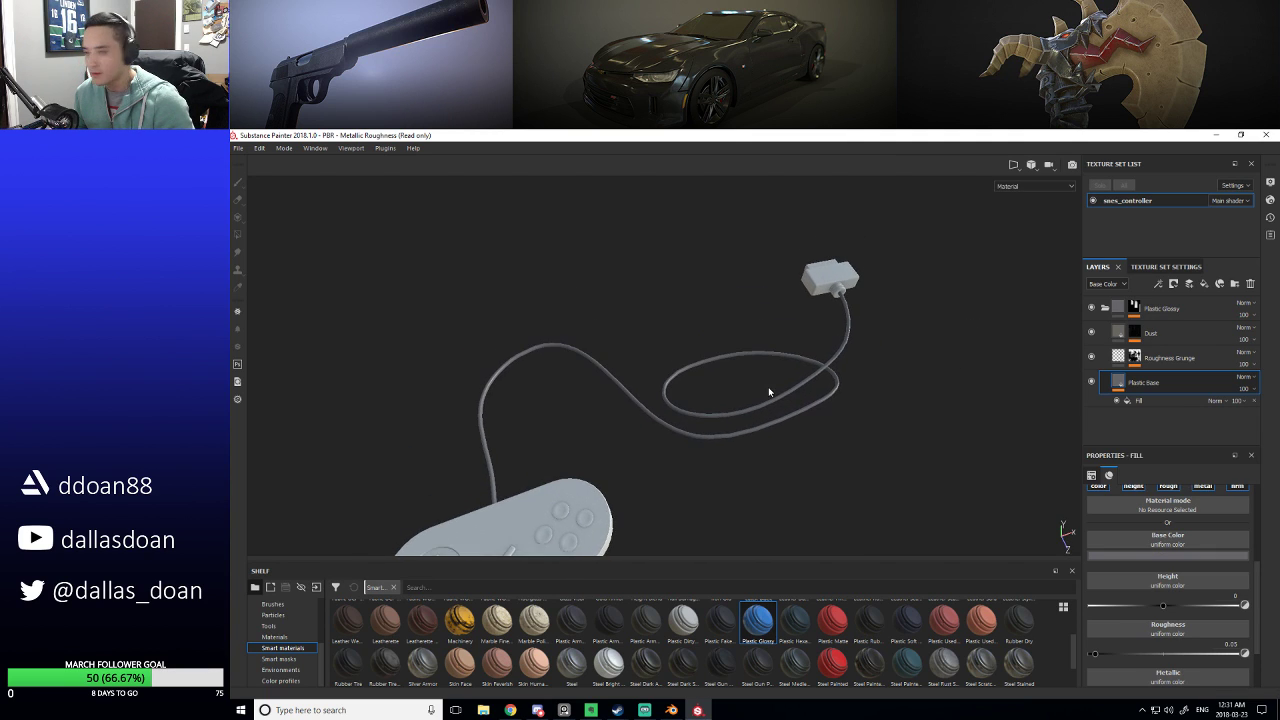
scroll(834, 423, "down", 3)
left_click_drag(834, 423, 831, 349, "alt")
scroll(831, 349, "down", 2)
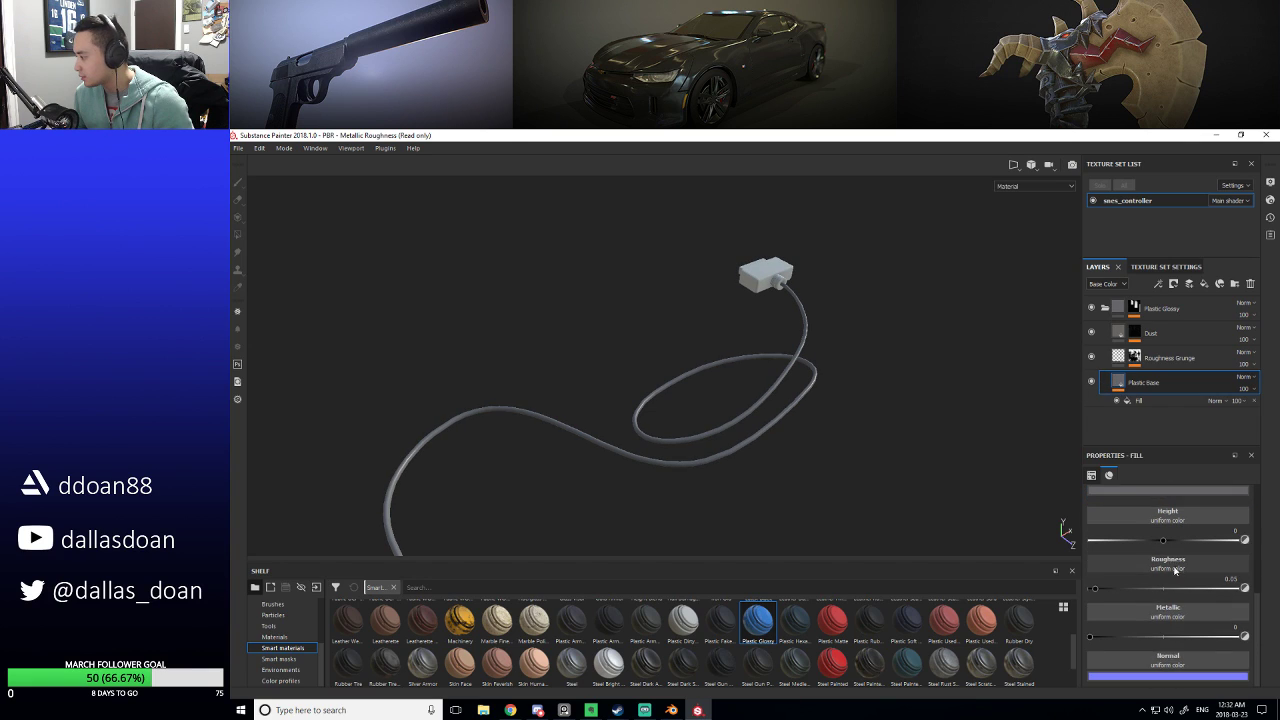
scroll(1150, 640, "up", 4)
left_click(1138, 656)
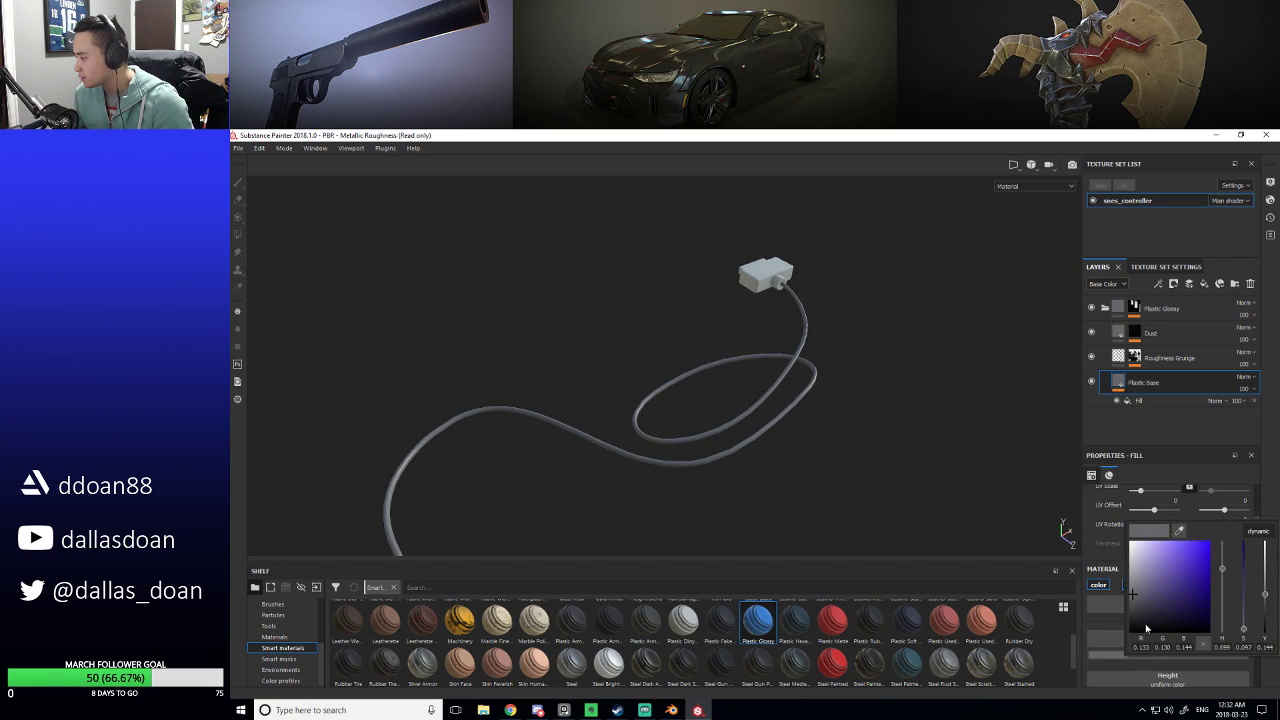
left_click_drag(1133, 595, 1134, 601)
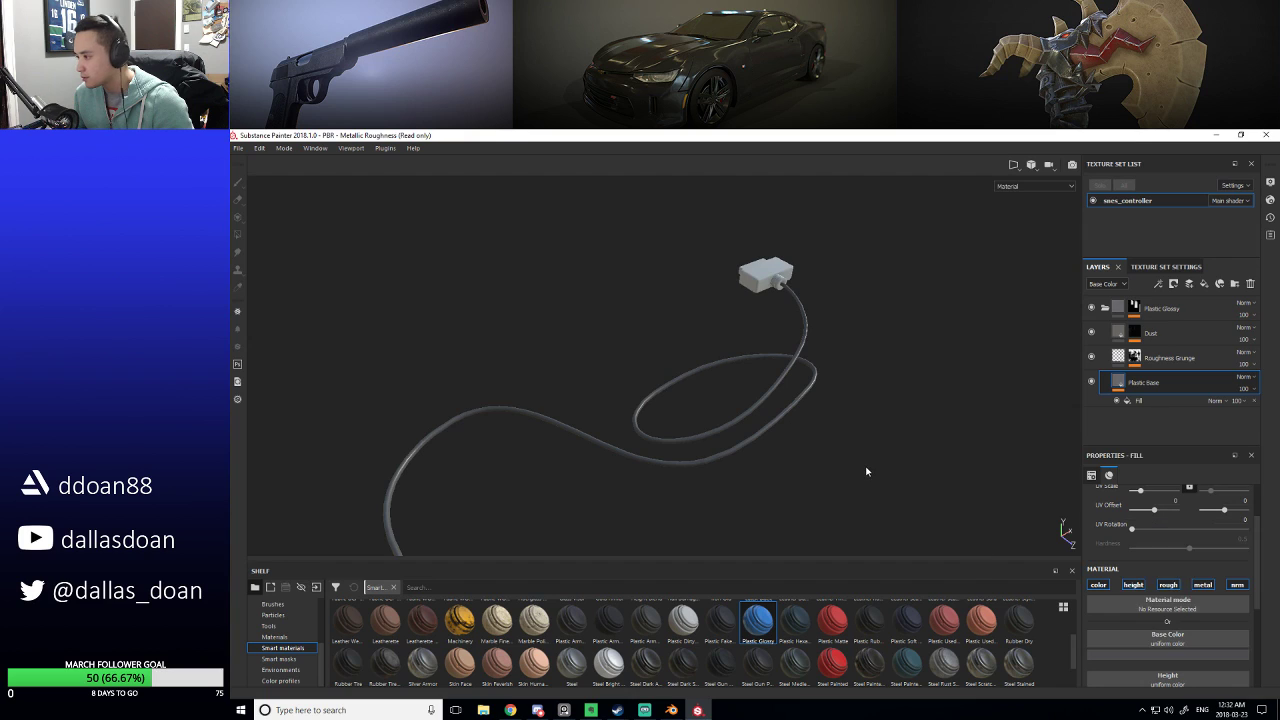
Try the Rubber Dry smart material above Plastic Glossy, check it on the connector, and delete it.
left_click_drag(866, 469, 753, 434, "alt")
left_click_drag(723, 394, 767, 407, "alt")
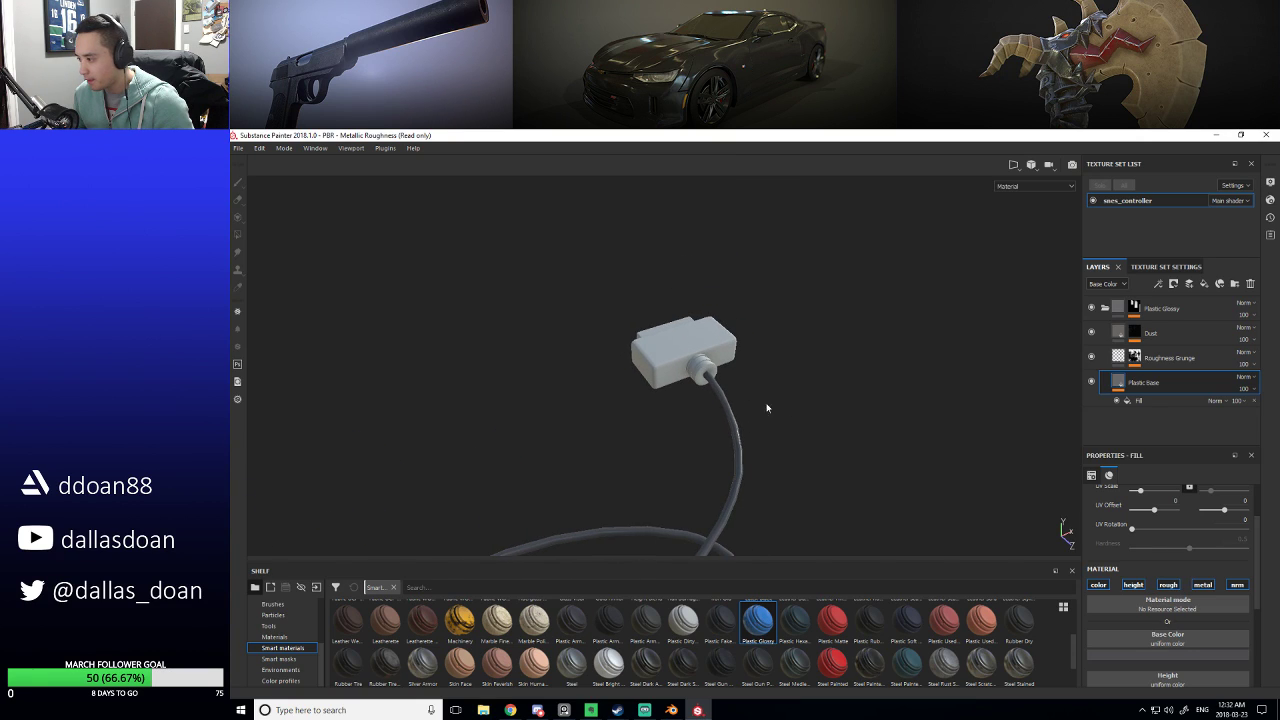
mouse_move(879, 630)
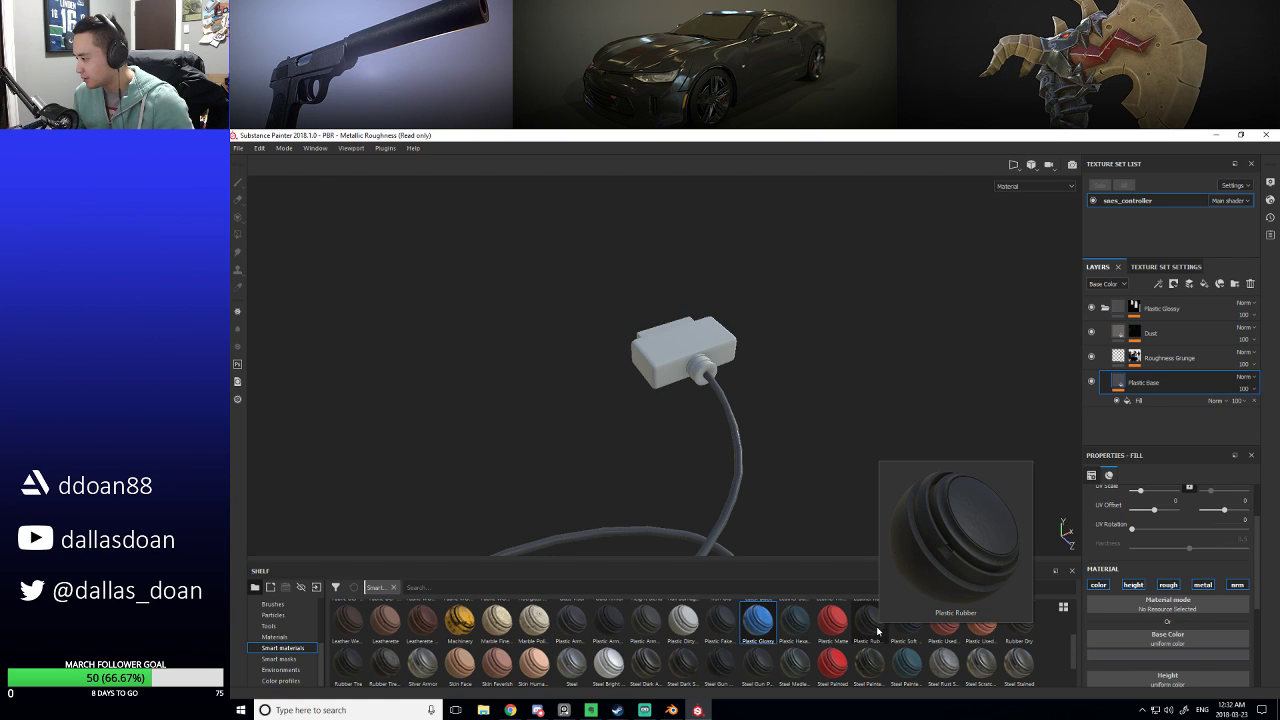
mouse_move(1017, 632)
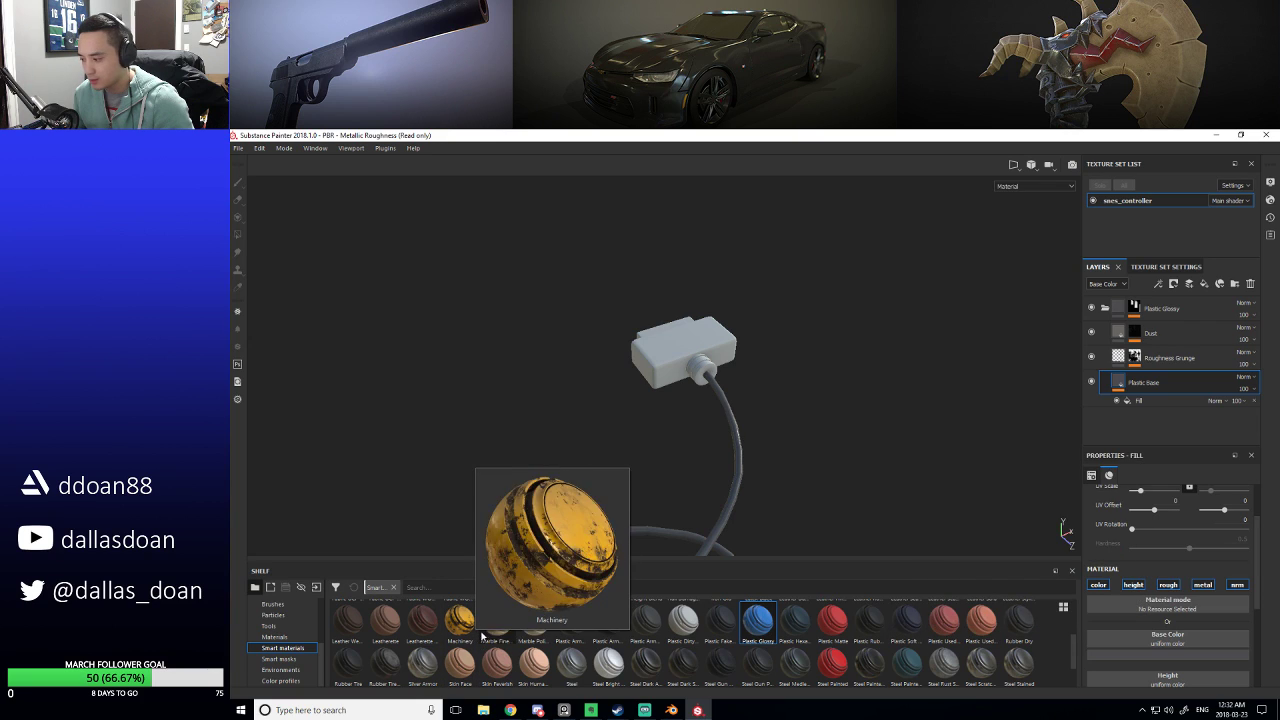
left_click(1024, 621)
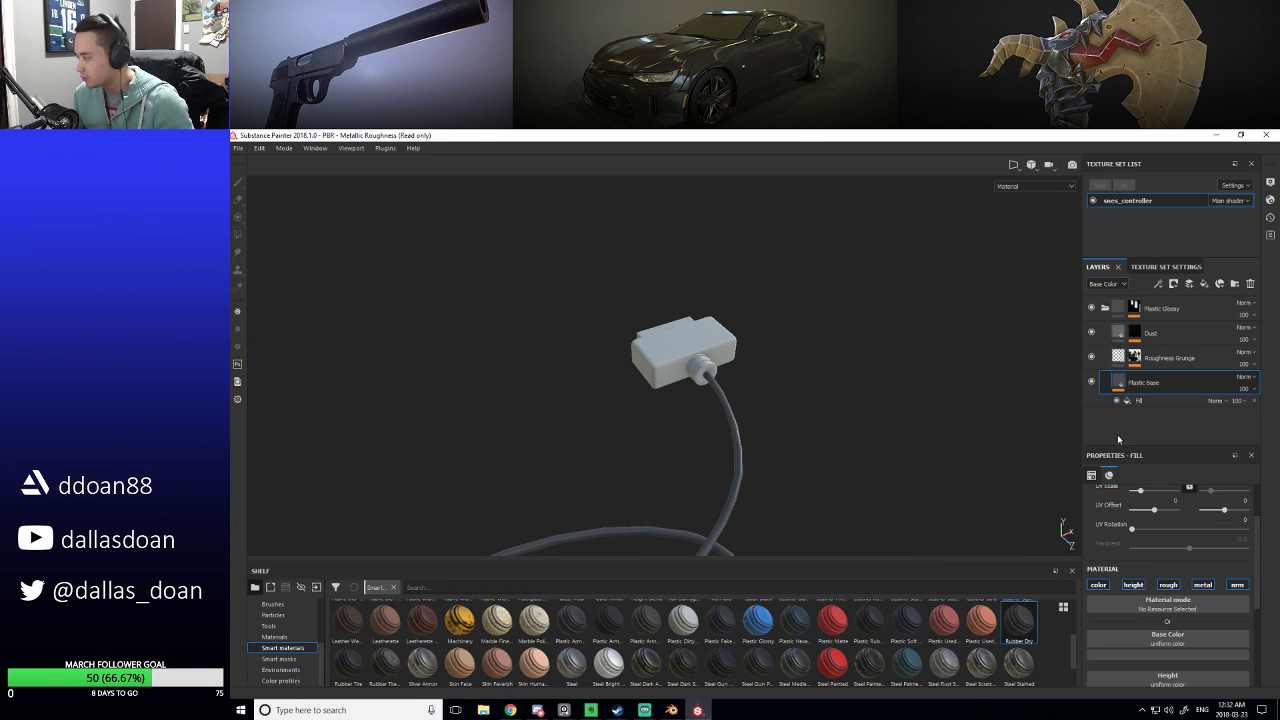
left_click(1104, 308)
left_click_drag(1022, 627, 1152, 312)
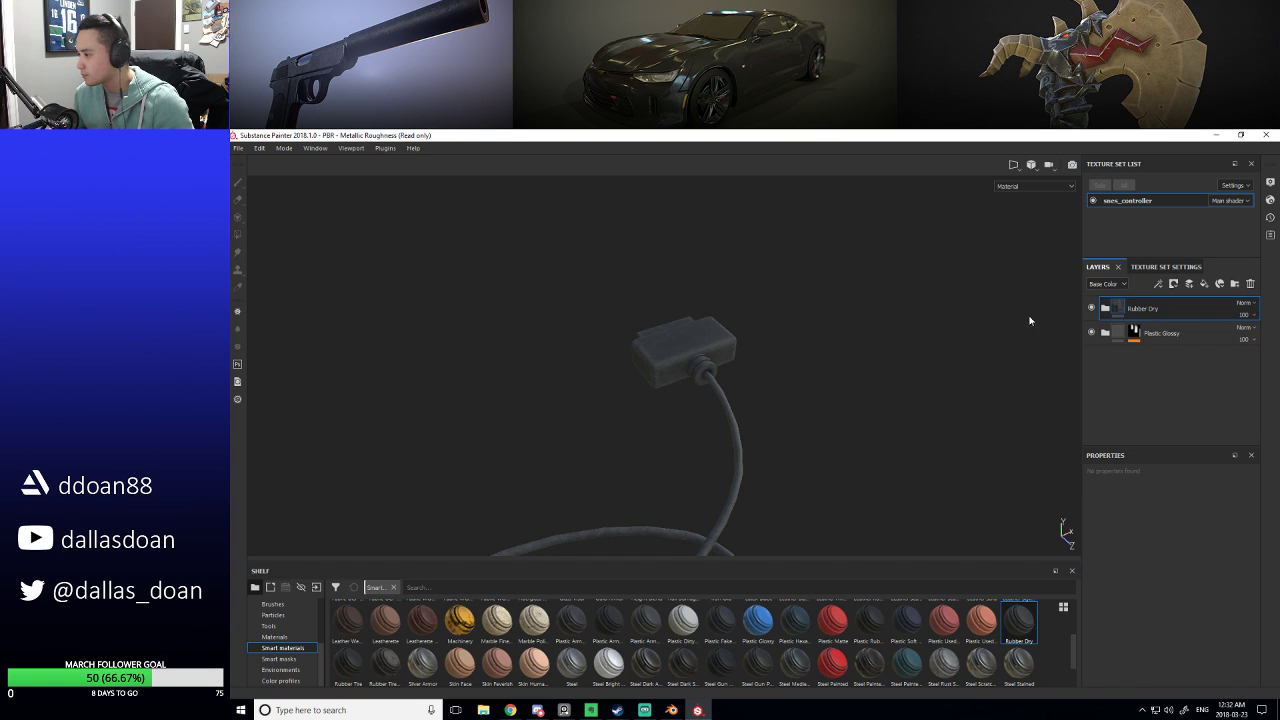
left_click_drag(760, 390, 718, 400, "alt")
scroll(763, 441, "up", 3)
scroll(765, 438, "down", 2)
scroll(801, 457, "up", 2)
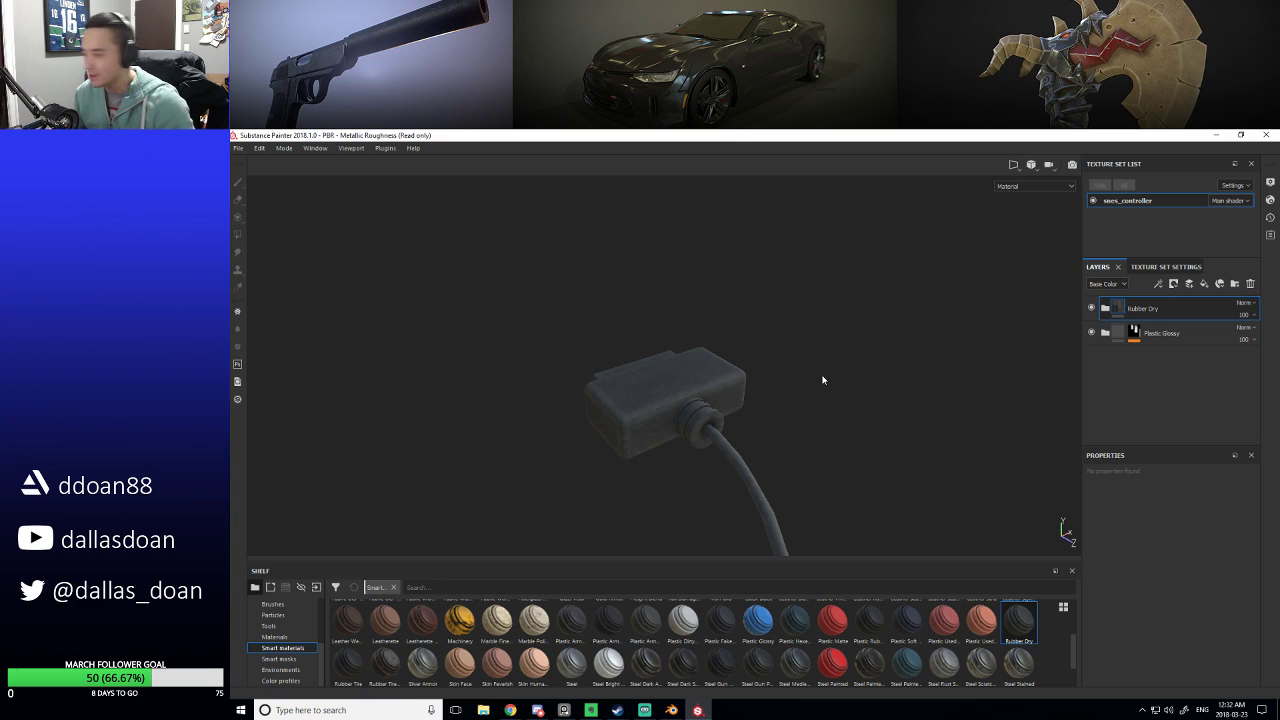
key("Delete")
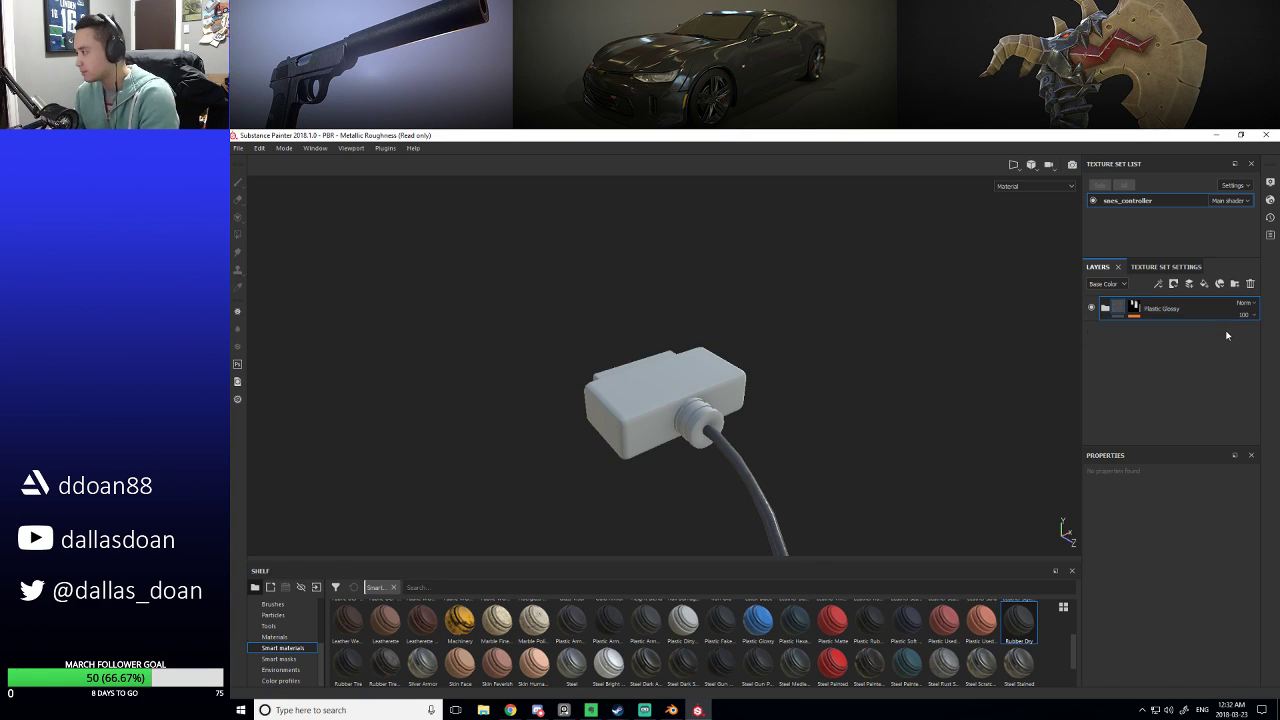
Try the Plastic Rubber smart material above Plastic Glossy, check it on the connector, and delete it.
left_click_drag(893, 386, 808, 398, "alt")
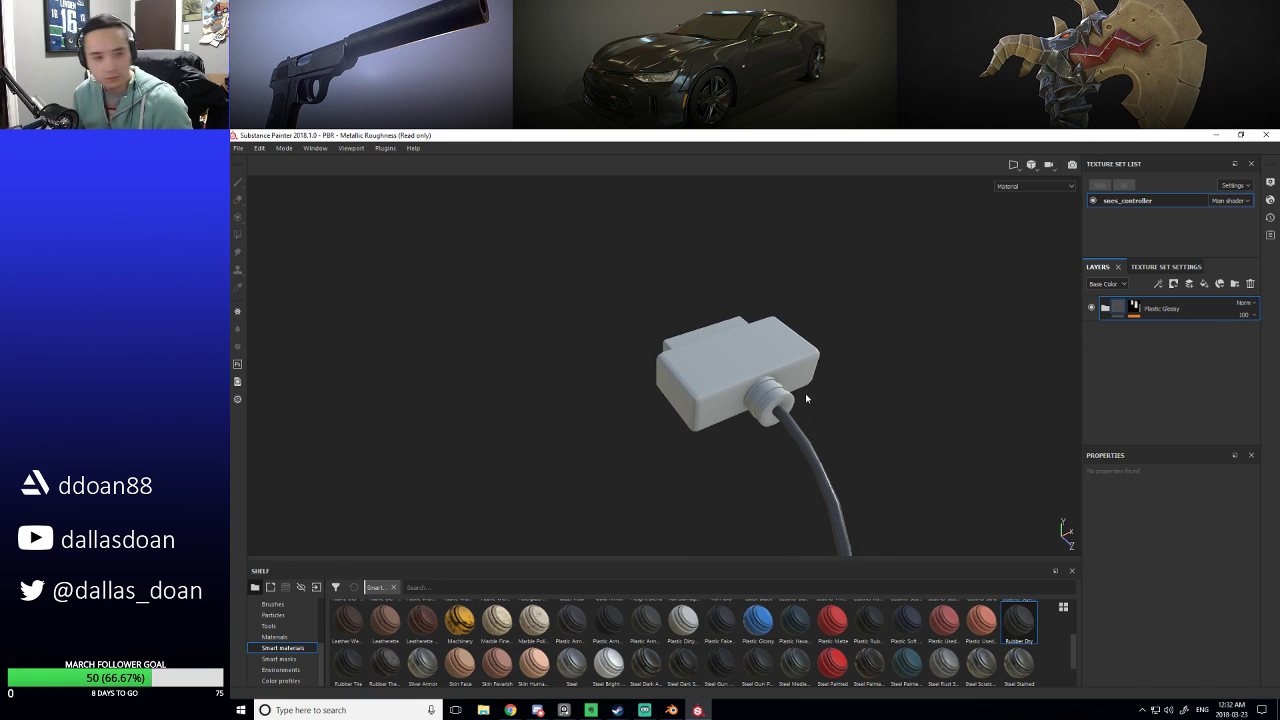
left_click(985, 628)
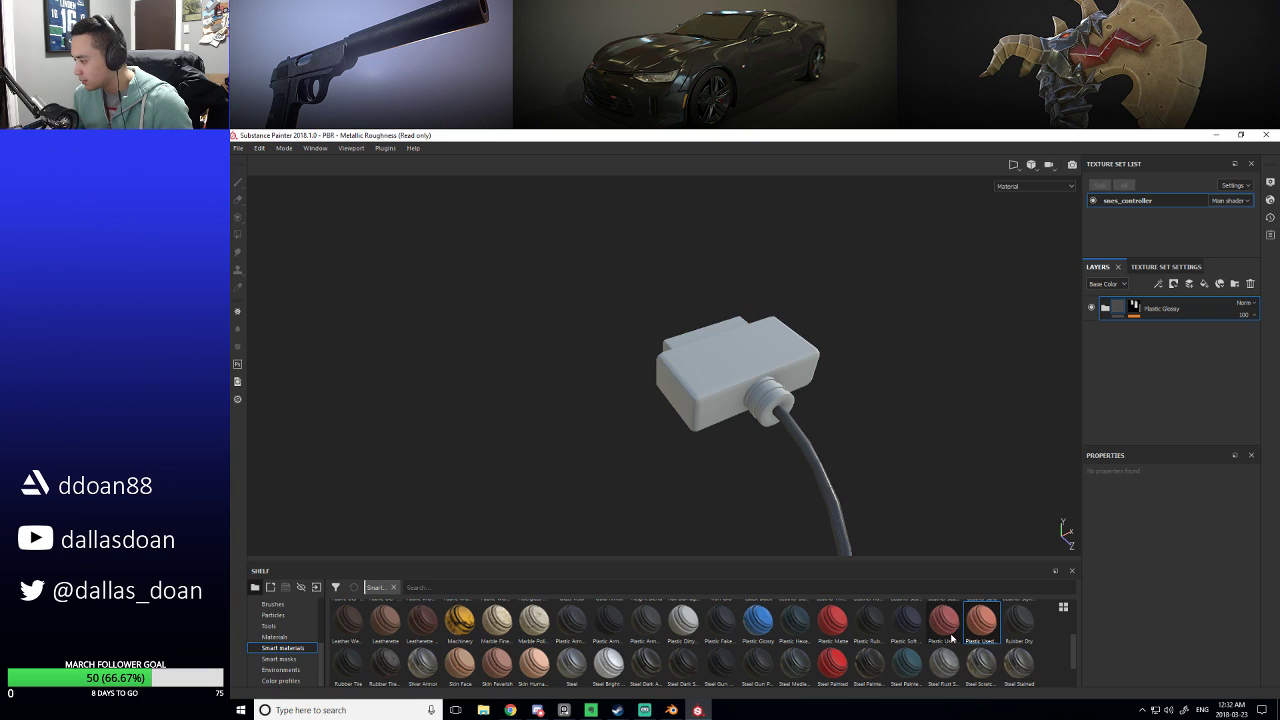
mouse_move(951, 638)
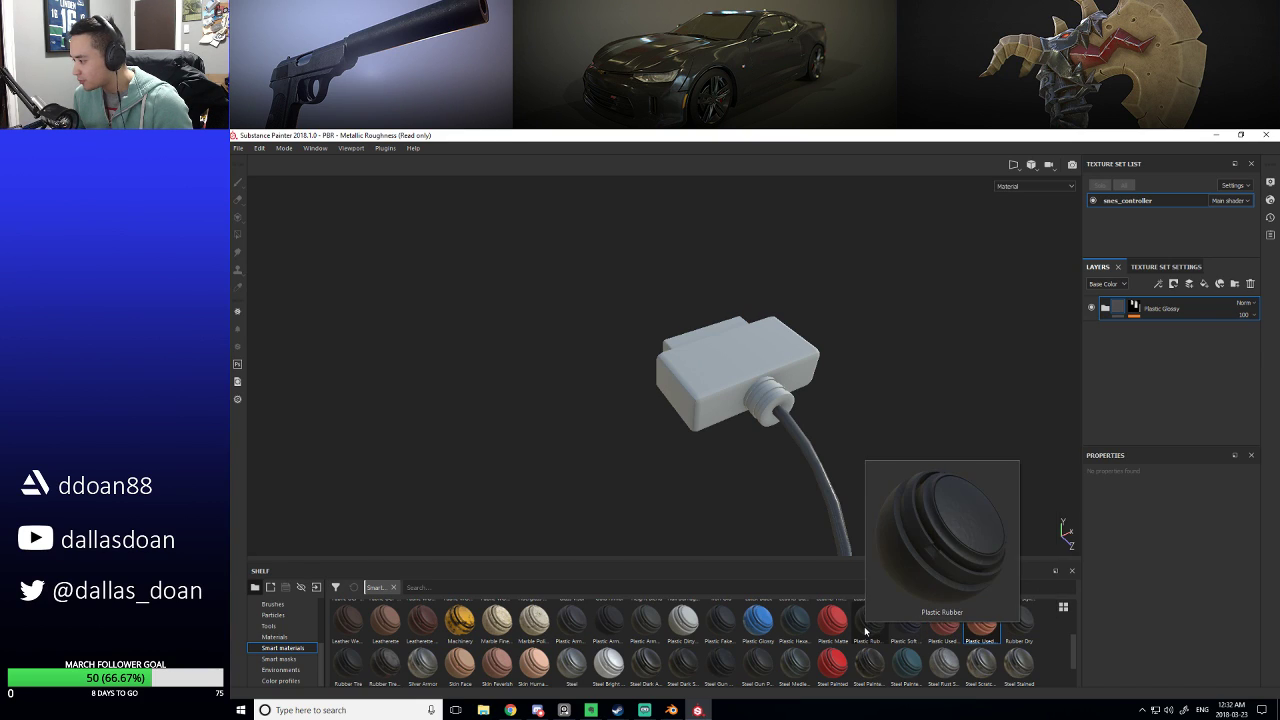
left_click_drag(866, 630, 1152, 307)
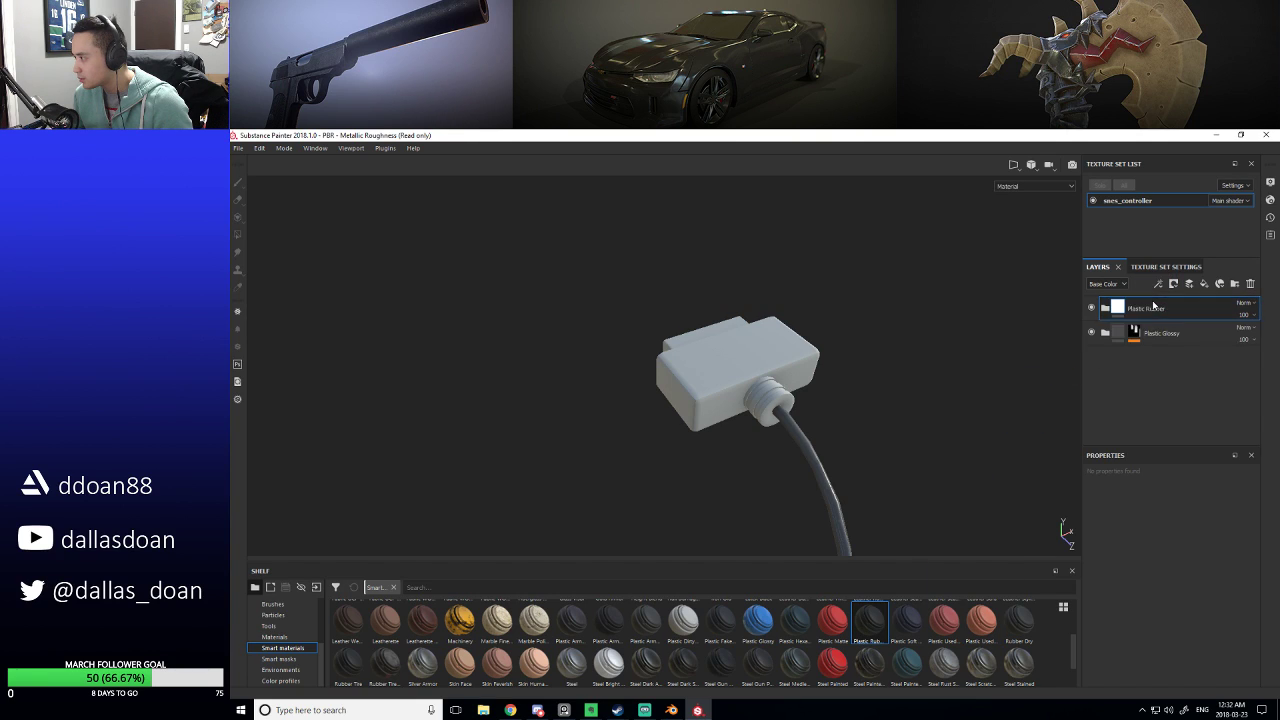
left_click_drag(894, 385, 877, 409, "alt")
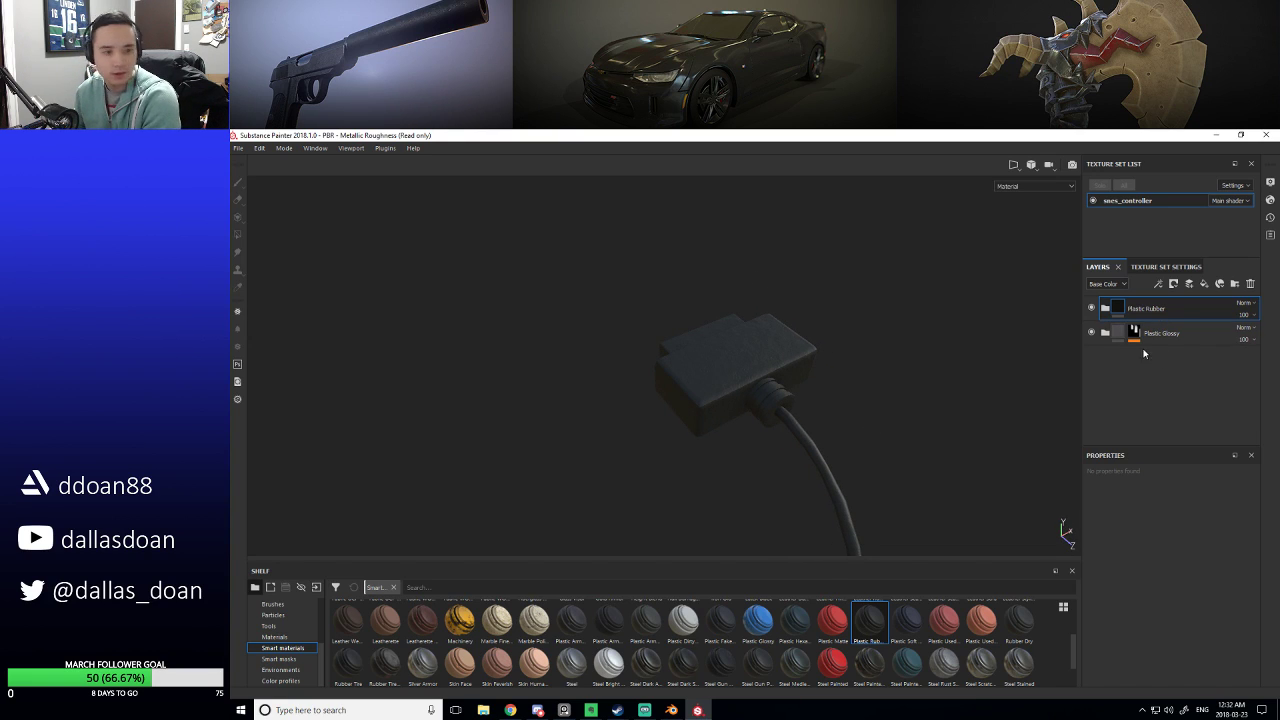
key("Delete")
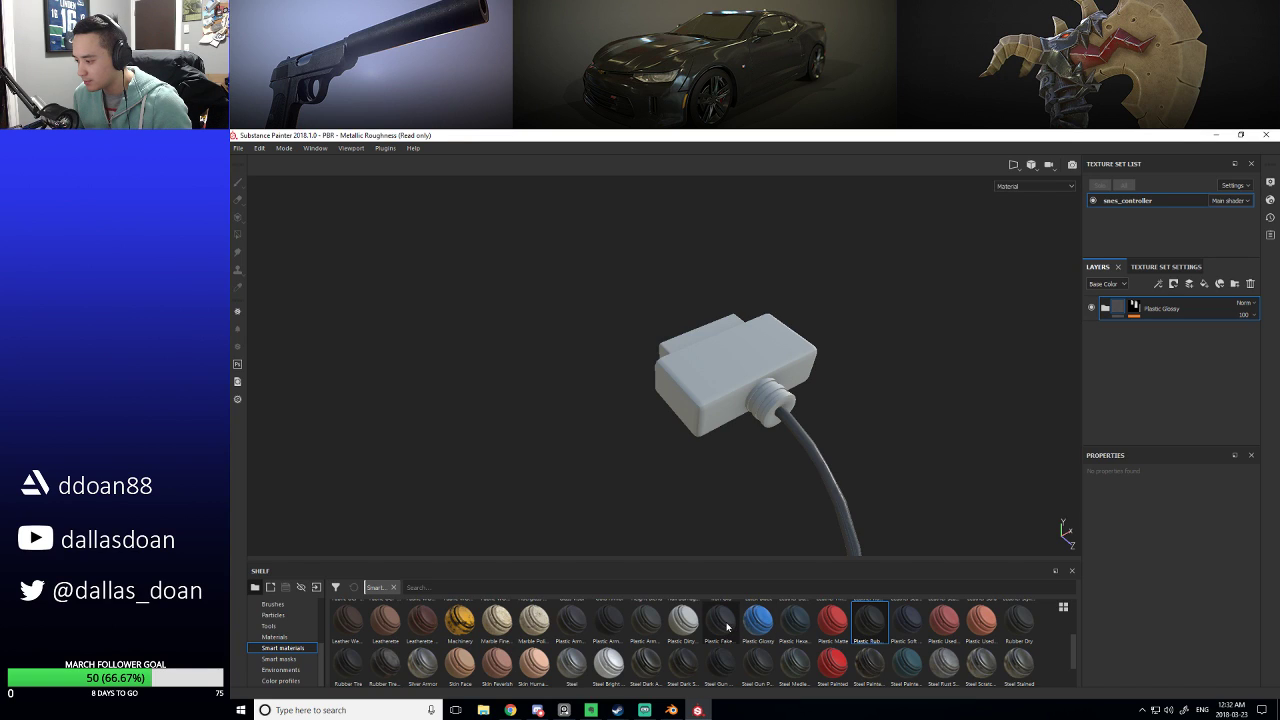
Add the Plastic Armor Glossy smart material above Plastic Glossy and give it a black mask with a paint effect.
mouse_move(727, 626)
mouse_move(675, 630)
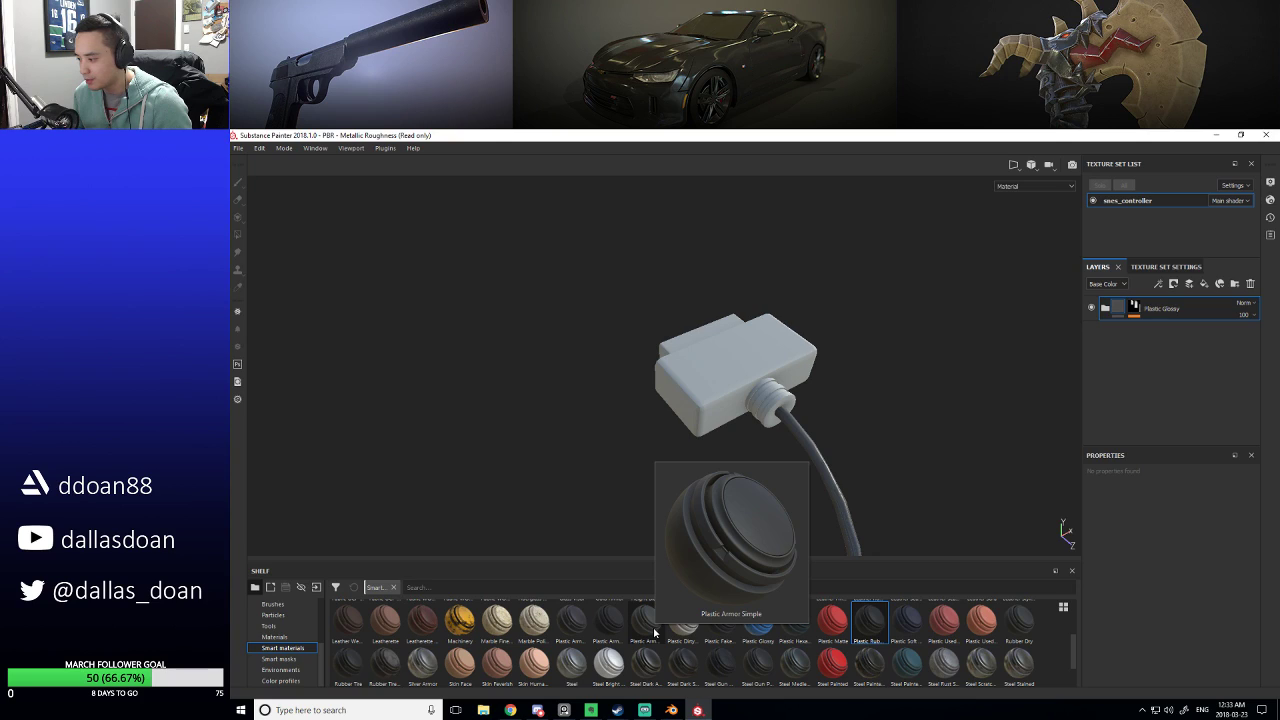
mouse_move(614, 637)
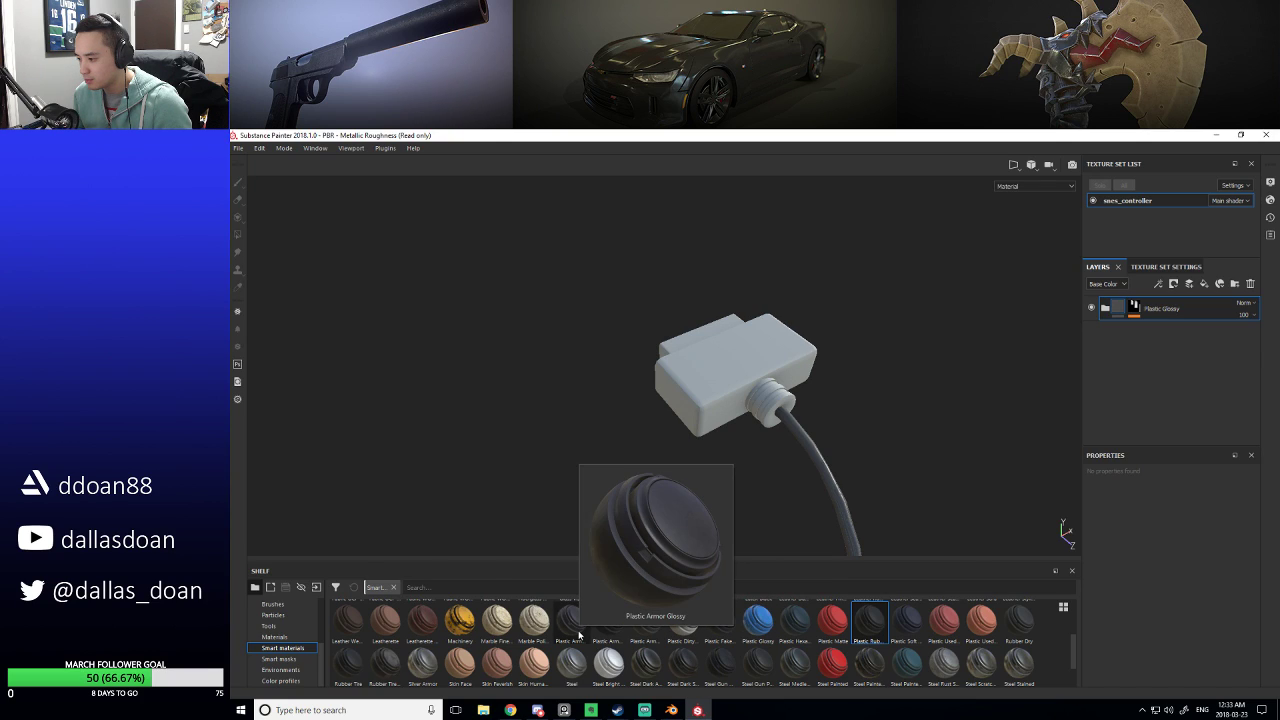
left_click_drag(579, 635, 1160, 302)
left_click_drag(900, 385, 762, 468, "alt")
right_click(1182, 316)
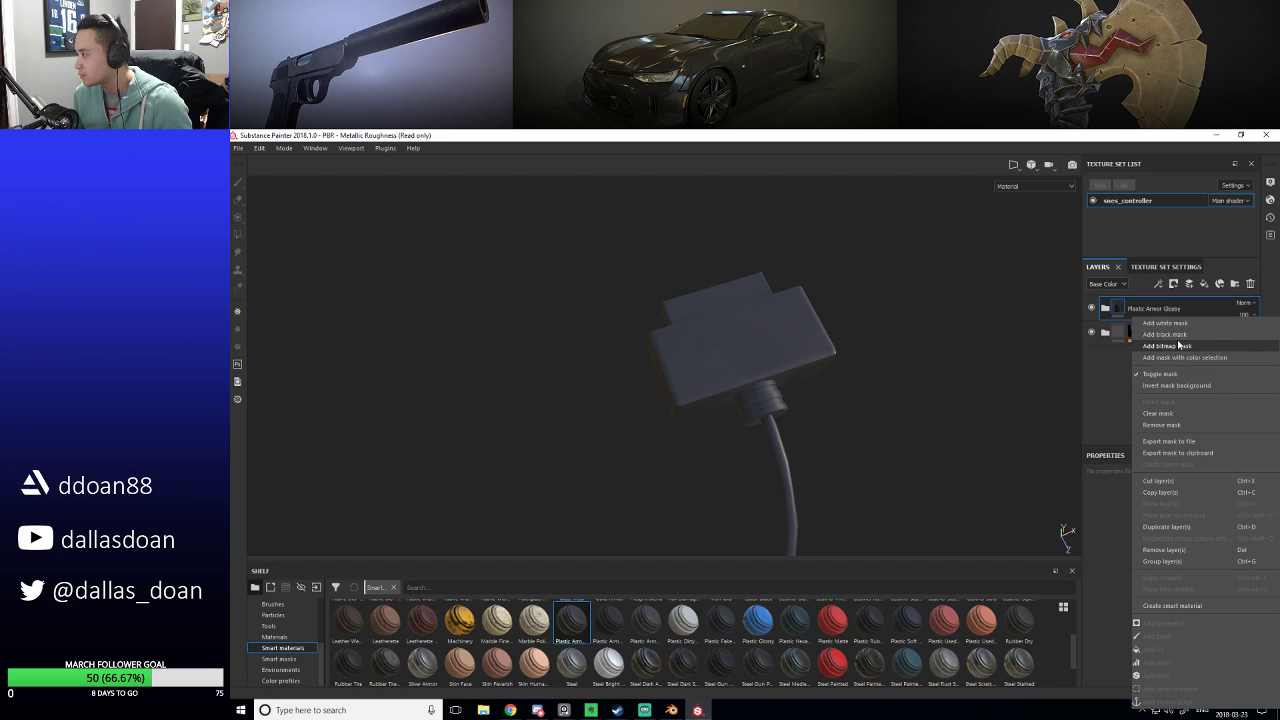
left_click(1165, 334)
right_click(1135, 312)
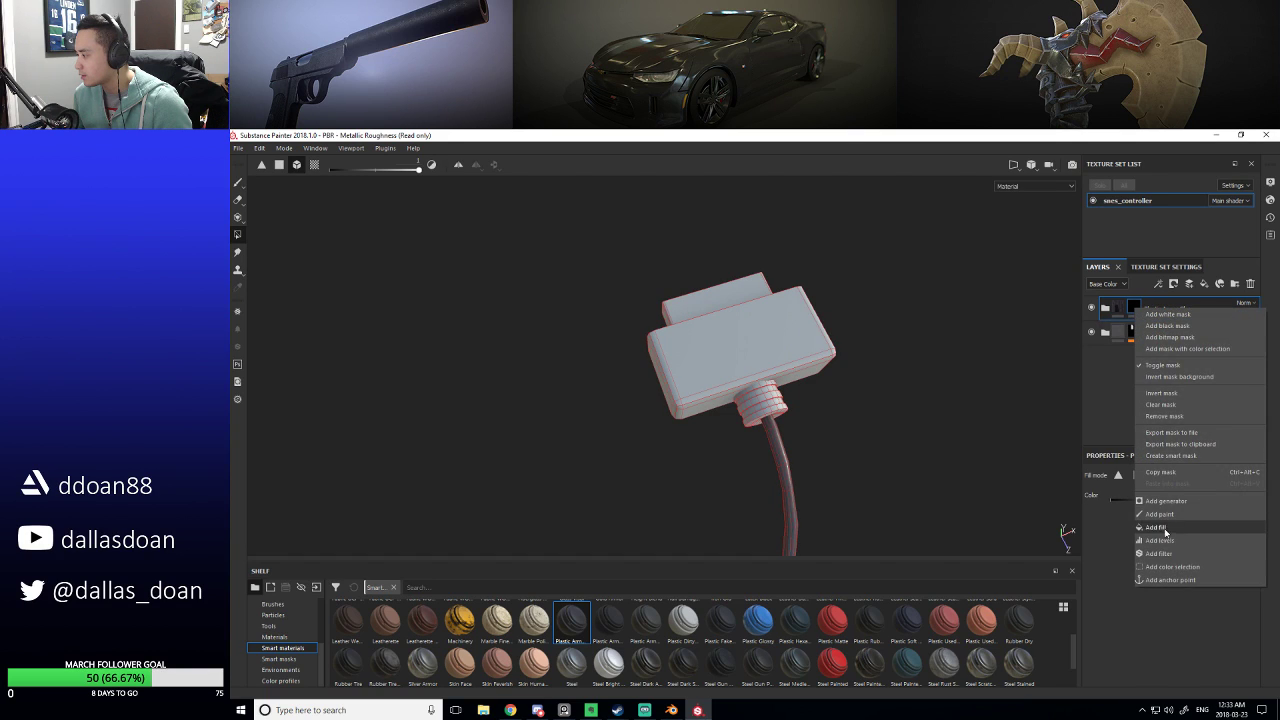
left_click(1158, 527)
right_click(1145, 318)
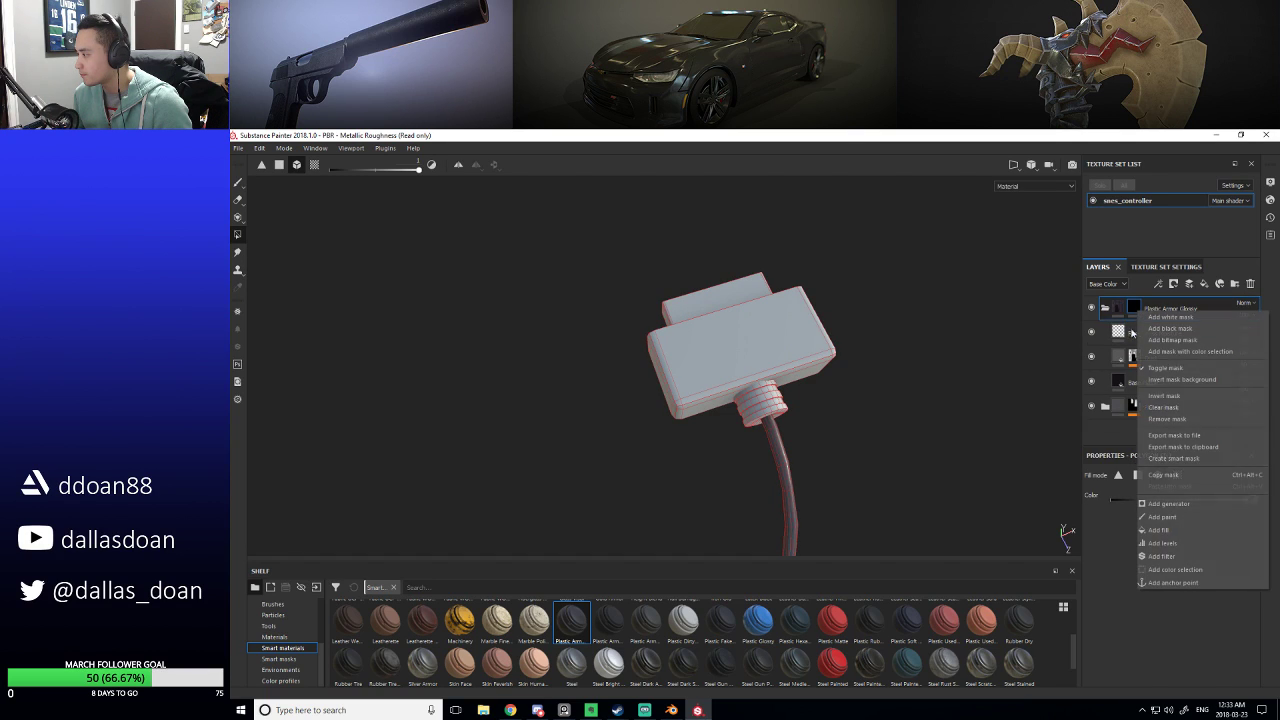
left_click(1165, 526)
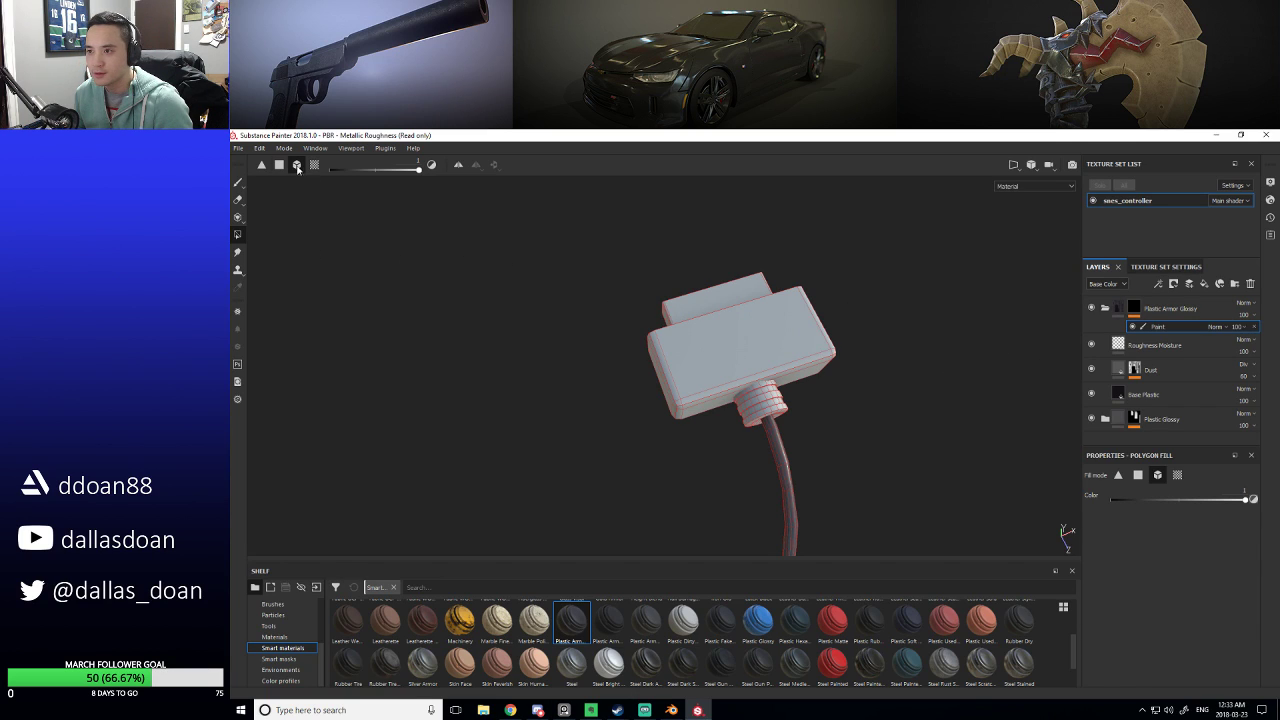
Try Plastic Armor Glossy on the cable's connector by mesh-filling it in the mask, and delete the Plastic Armor Glossy folder.
left_click_drag(703, 327, 826, 362, "alt")
mouse_move(911, 360)
left_mouse_down("alt")
mouse_move(511, 291)
mouse_move(428, 348)
mouse_move(903, 337)
left_mouse_up("alt")
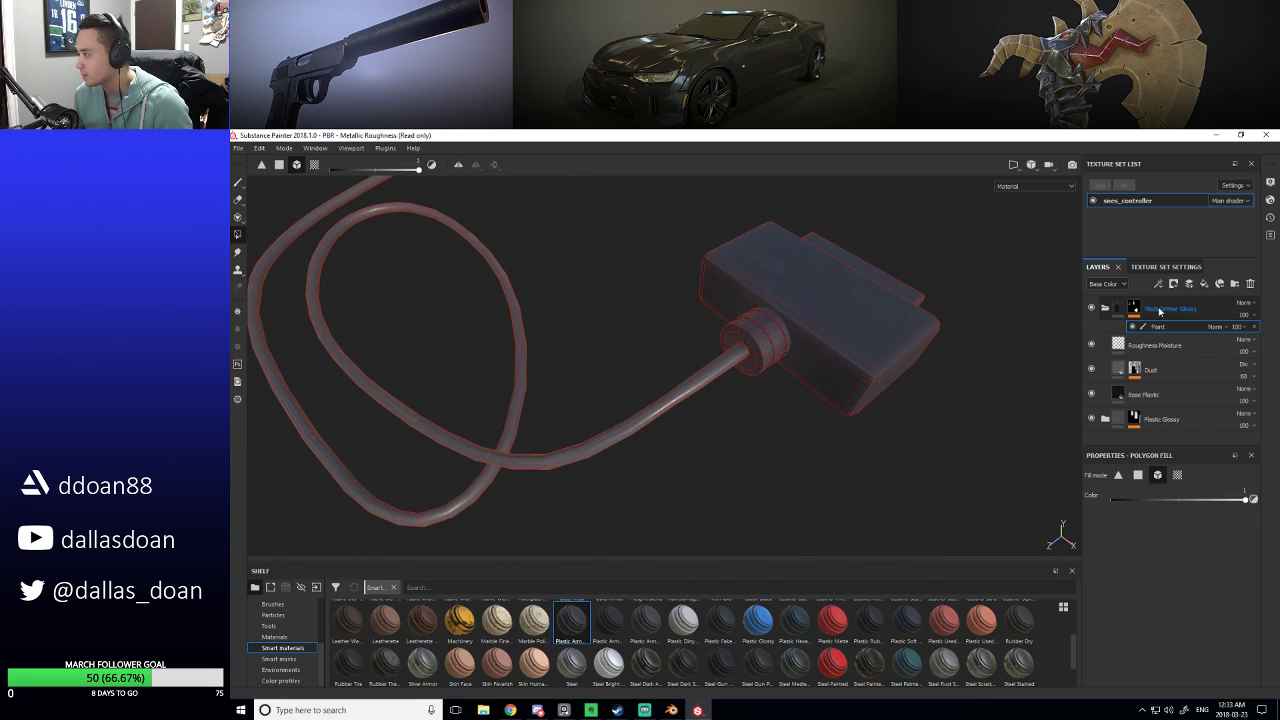
left_click(1152, 309)
left_click(1106, 309)
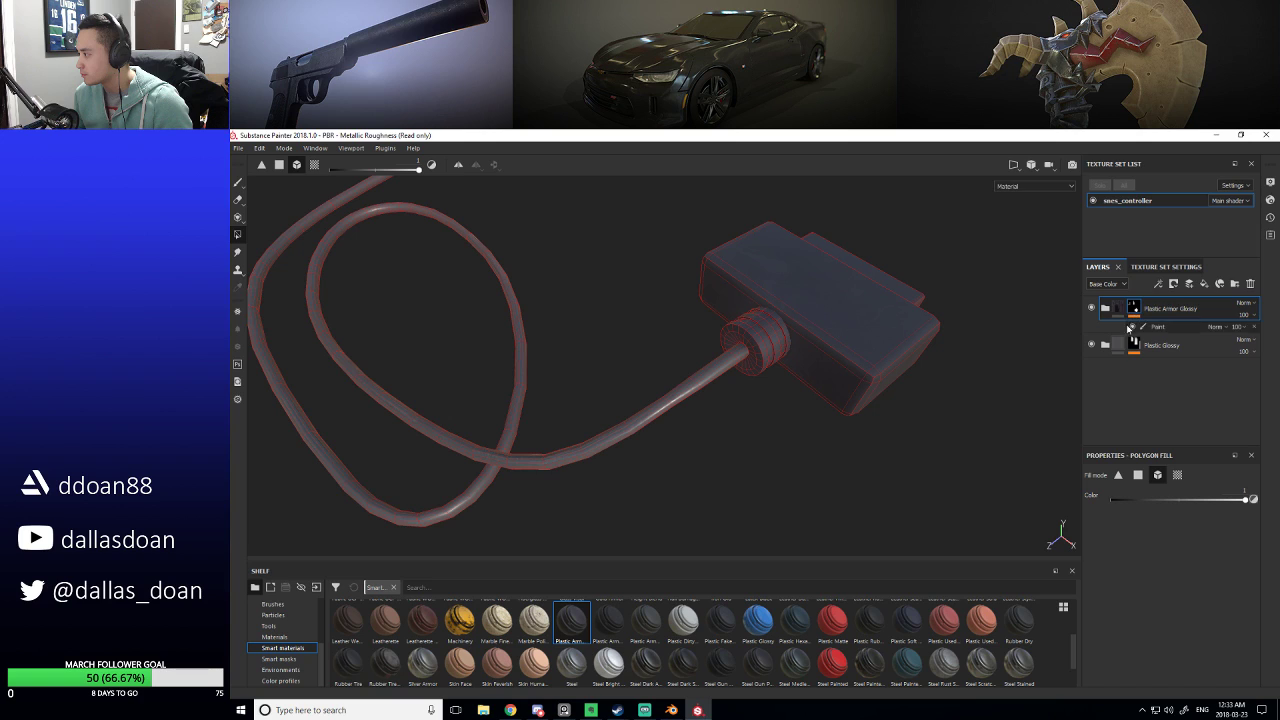
left_click(1177, 349)
left_click(1168, 312)
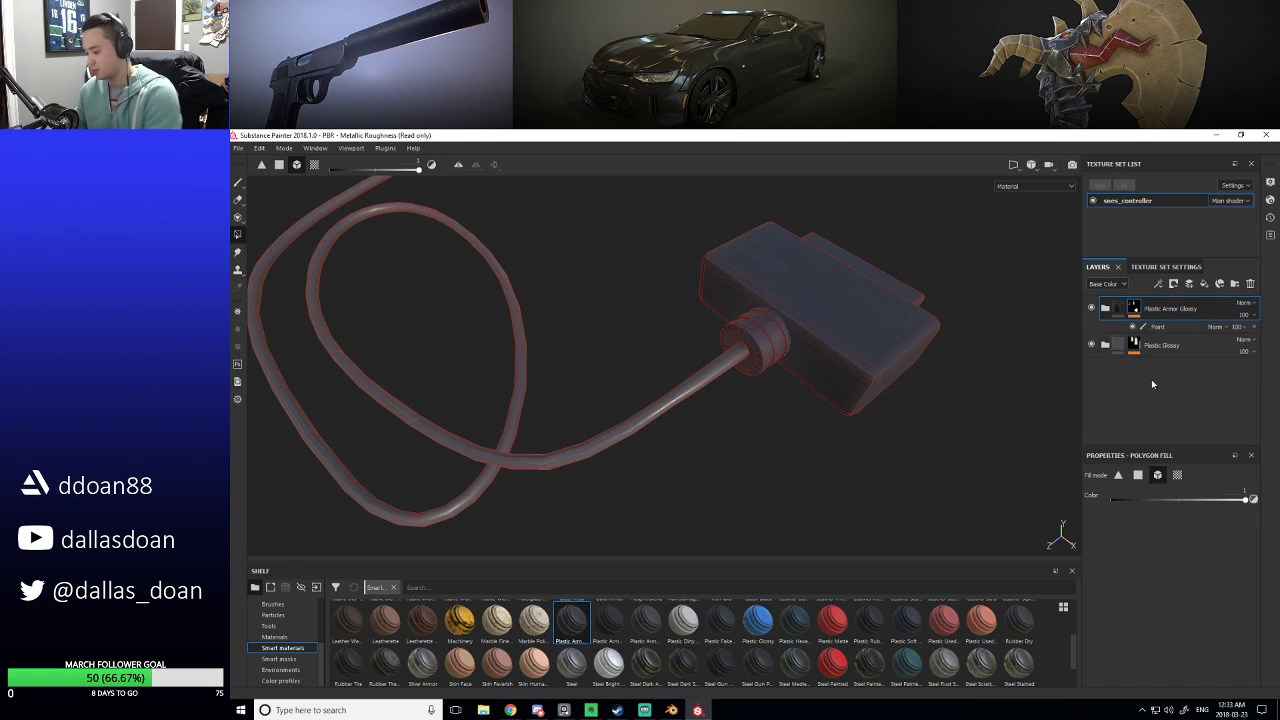
key("Delete")
Duplicate the masked Plastic Glossy folder in the layer stack.
left_click_drag(923, 396, 763, 437, "alt")
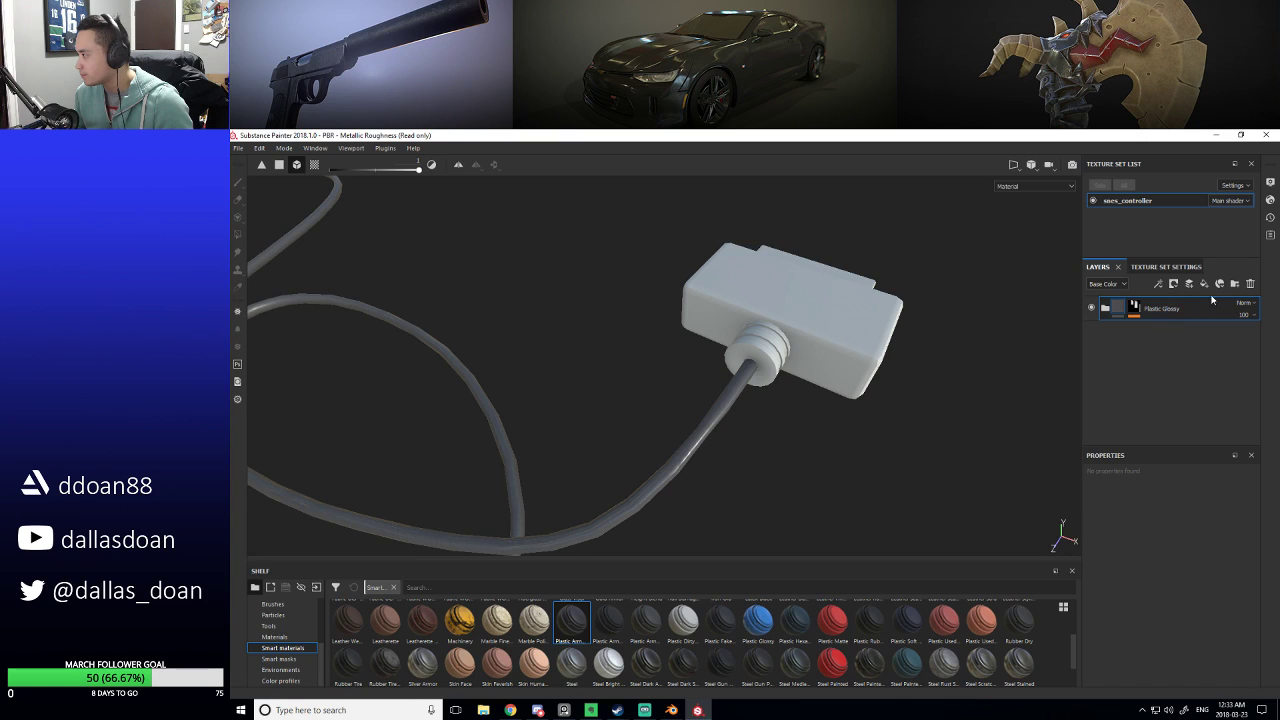
right_click(1184, 313)
left_click(1095, 395)
key("ctrl+d")
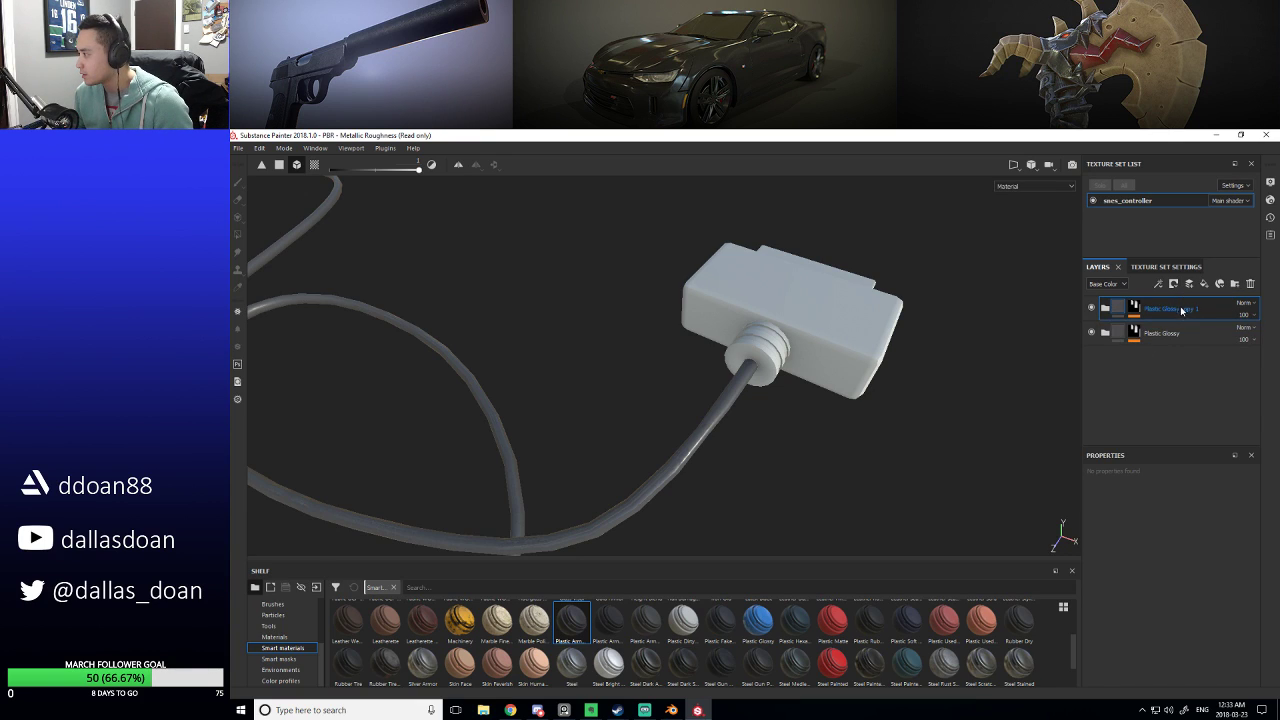
Replace the mask of the duplicated Plastic Glossy folder with a fresh black mask and add a paint effect to it.
left_click_drag(860, 371, 890, 400, "alt")
left_click(1134, 312)
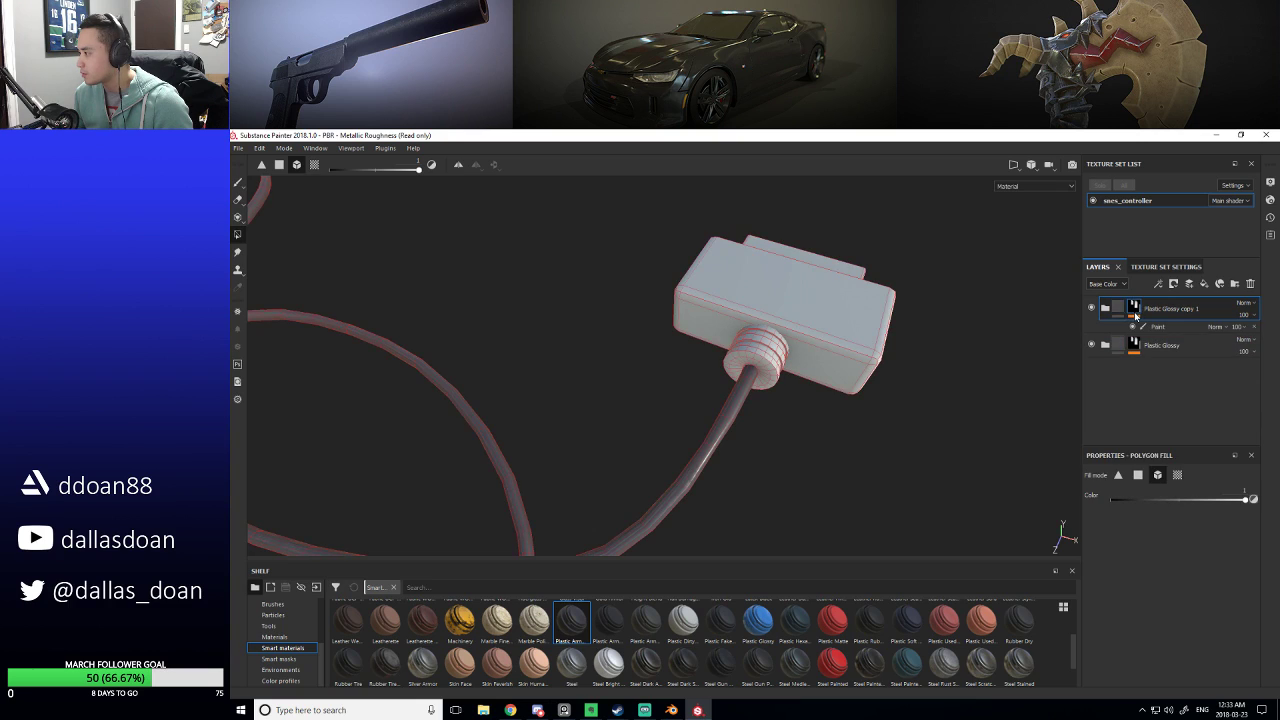
right_click(1135, 312)
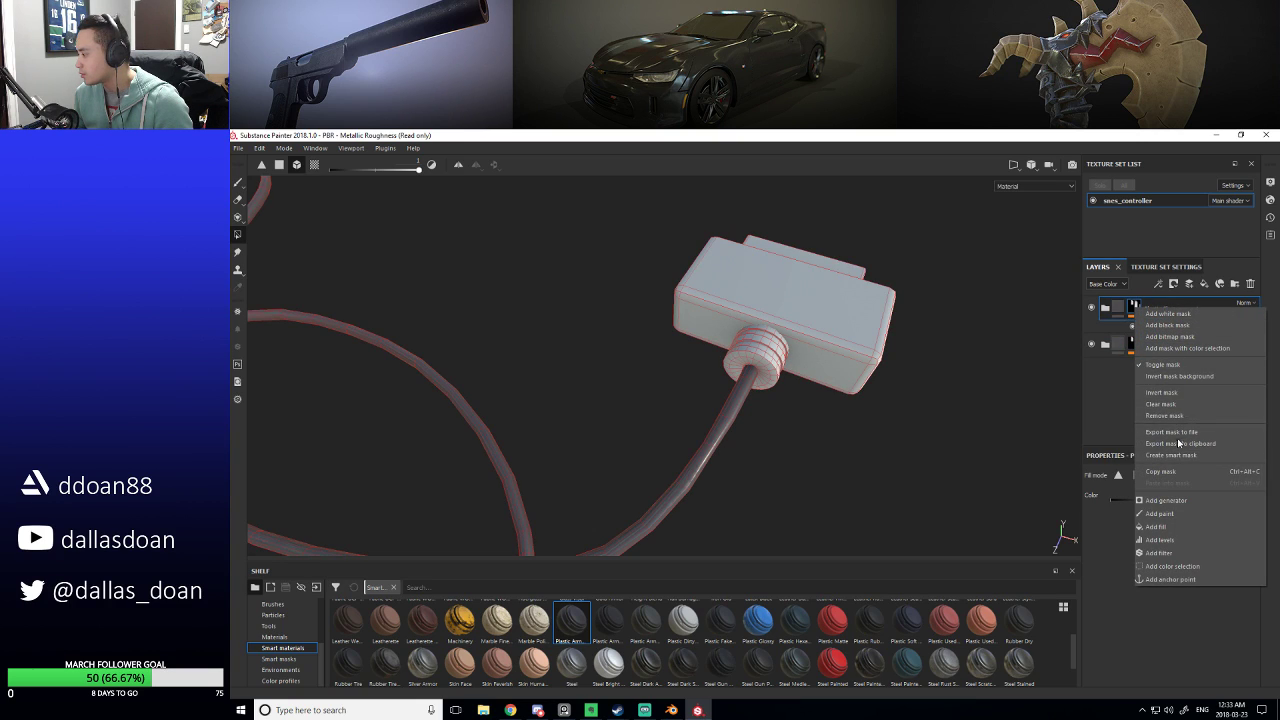
left_click(1162, 325)
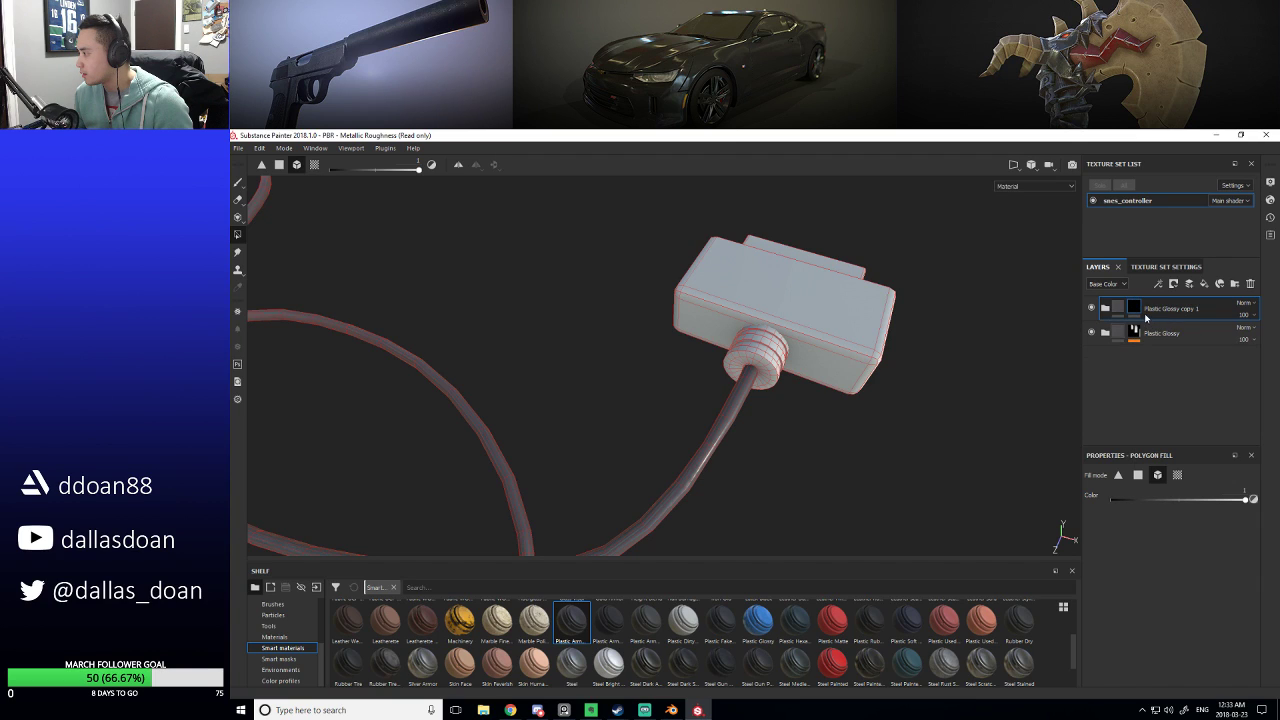
right_click(1133, 318)
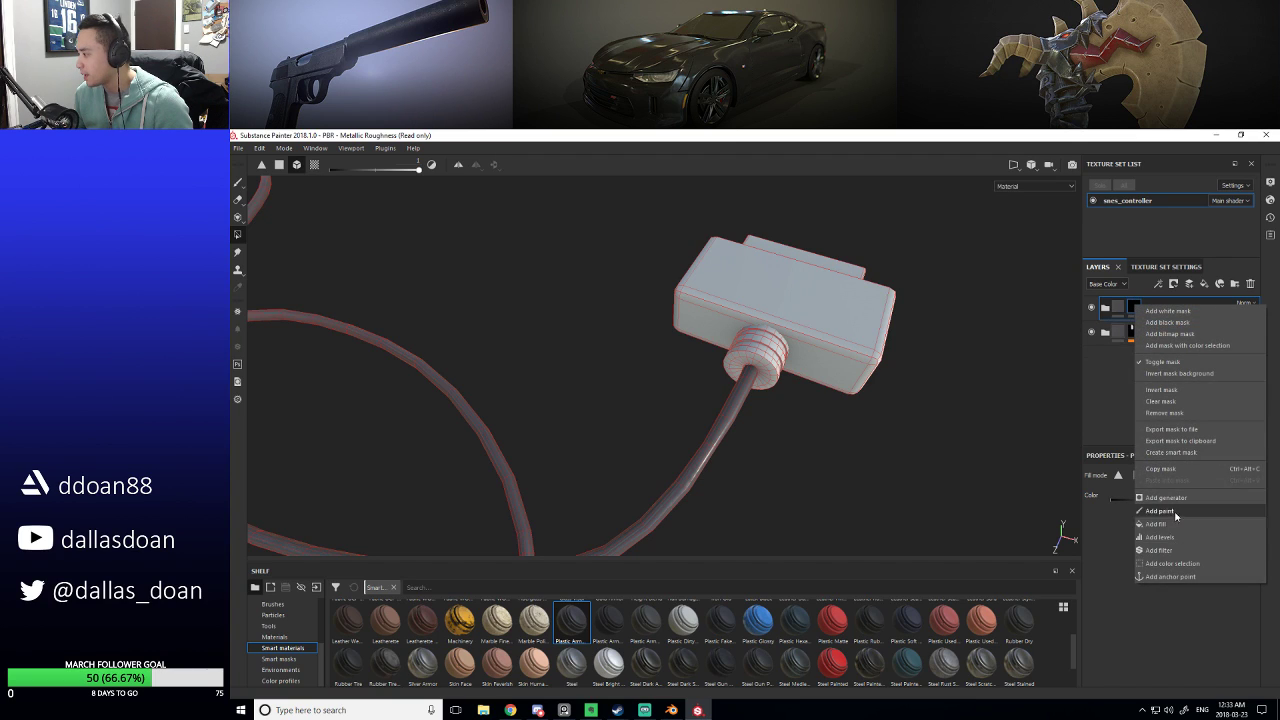
left_click(1140, 512)
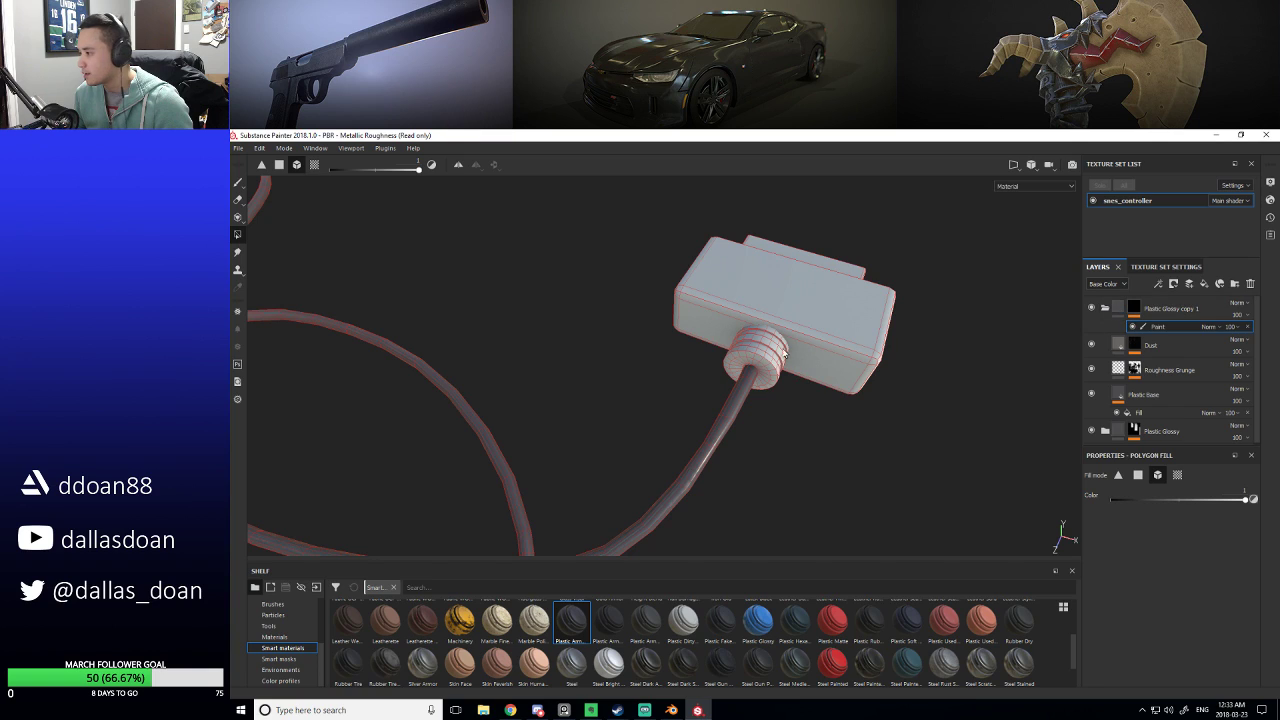
Mesh-fill the connector body and its ribbed collar in the mask of the duplicated Plastic Glossy folder.
left_click_drag(786, 354, 862, 398, "alt")
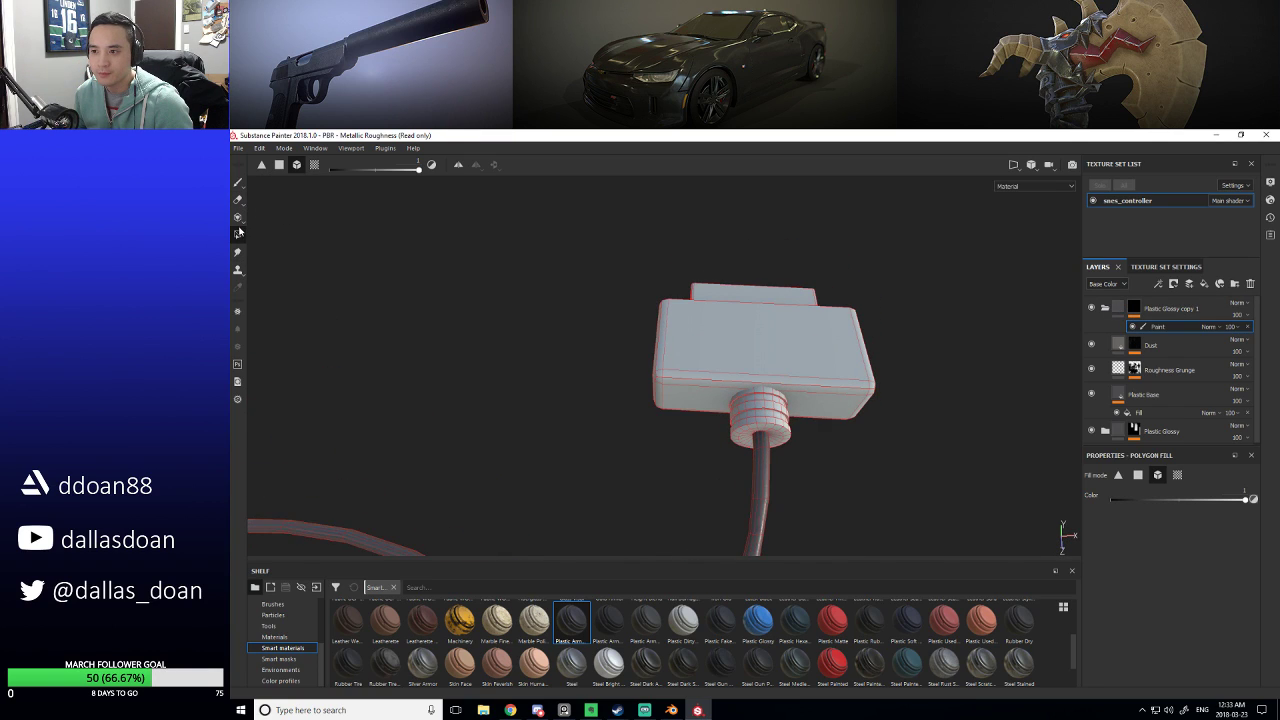
left_click_drag(743, 336, 703, 393, "alt")
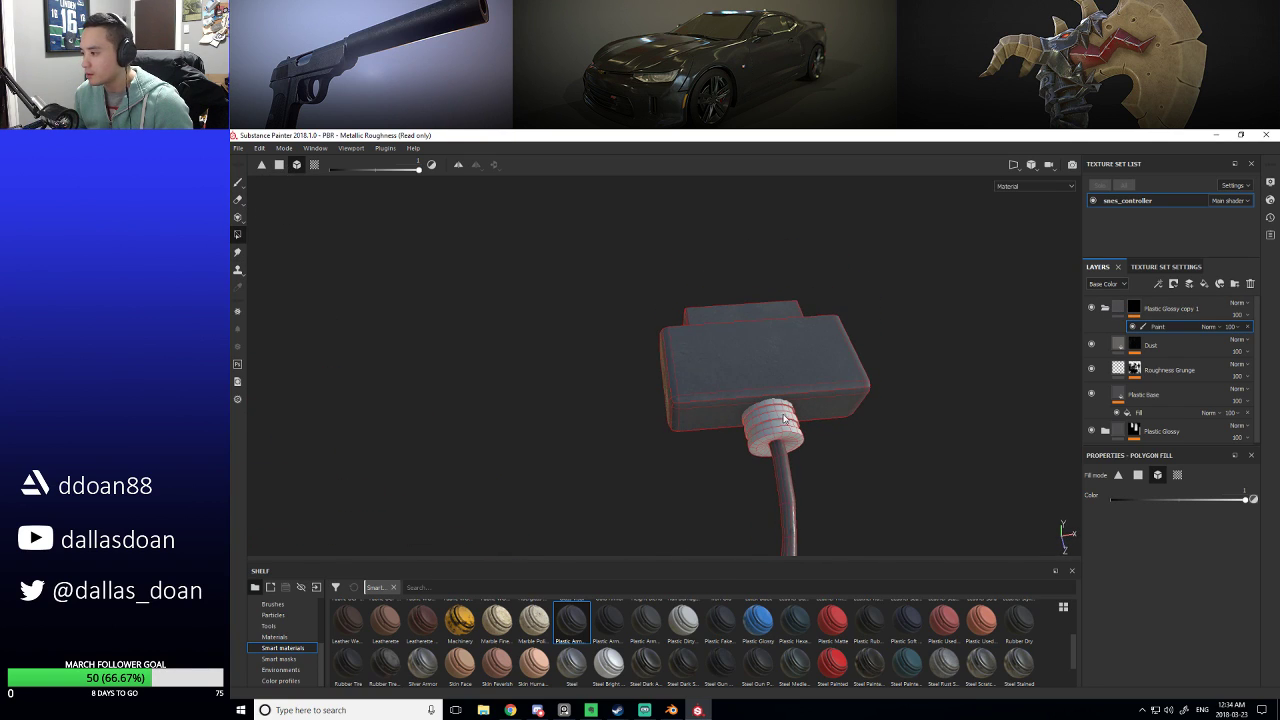
left_click_drag(783, 419, 900, 380, "alt")
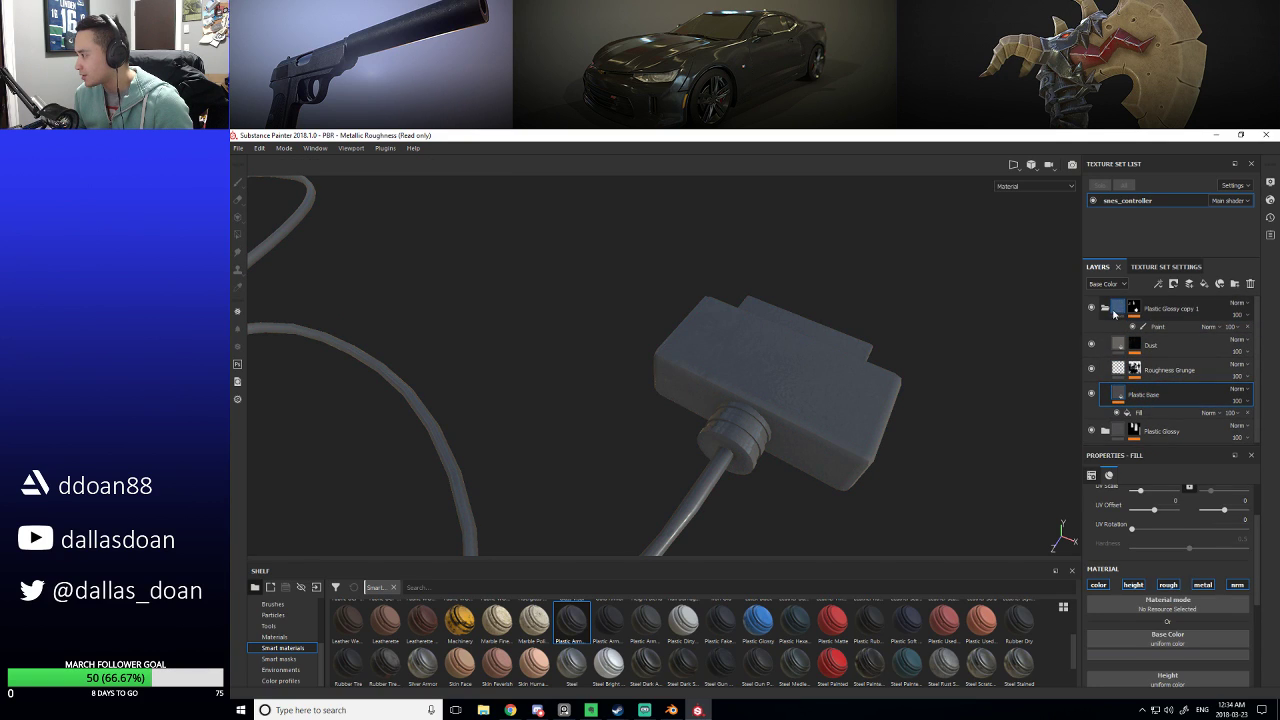
Rename the duplicated Plastic Glossy folder to SNES_PLUG and the original Plastic Glossy folder to CORD.
left_click(1105, 307)
double_click(1172, 308)
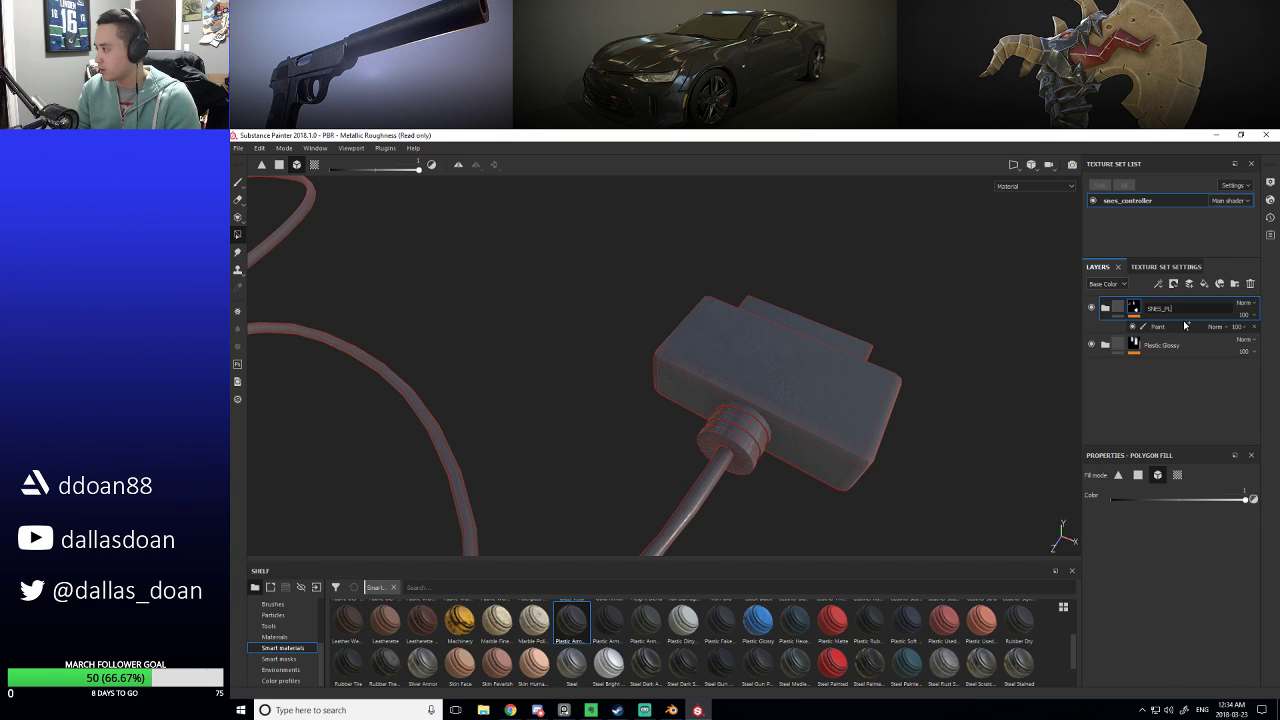
left_click(1160, 351)
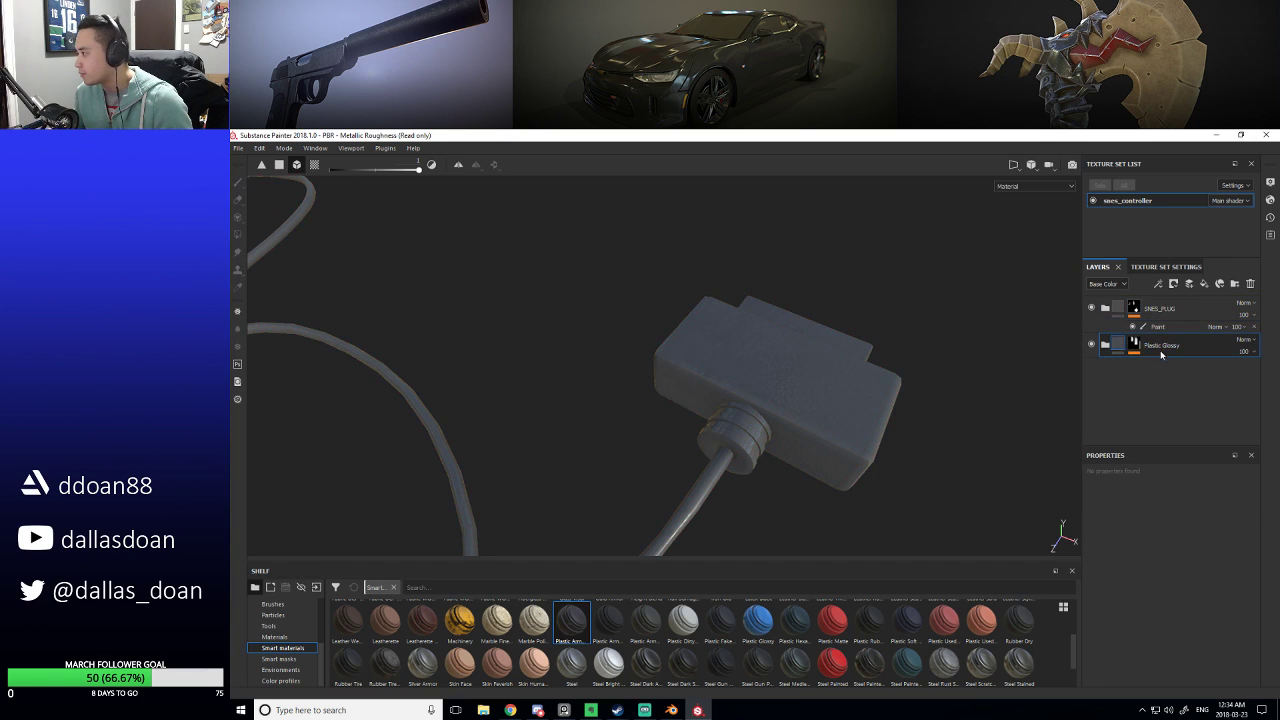
type("CORD")
key("Return")
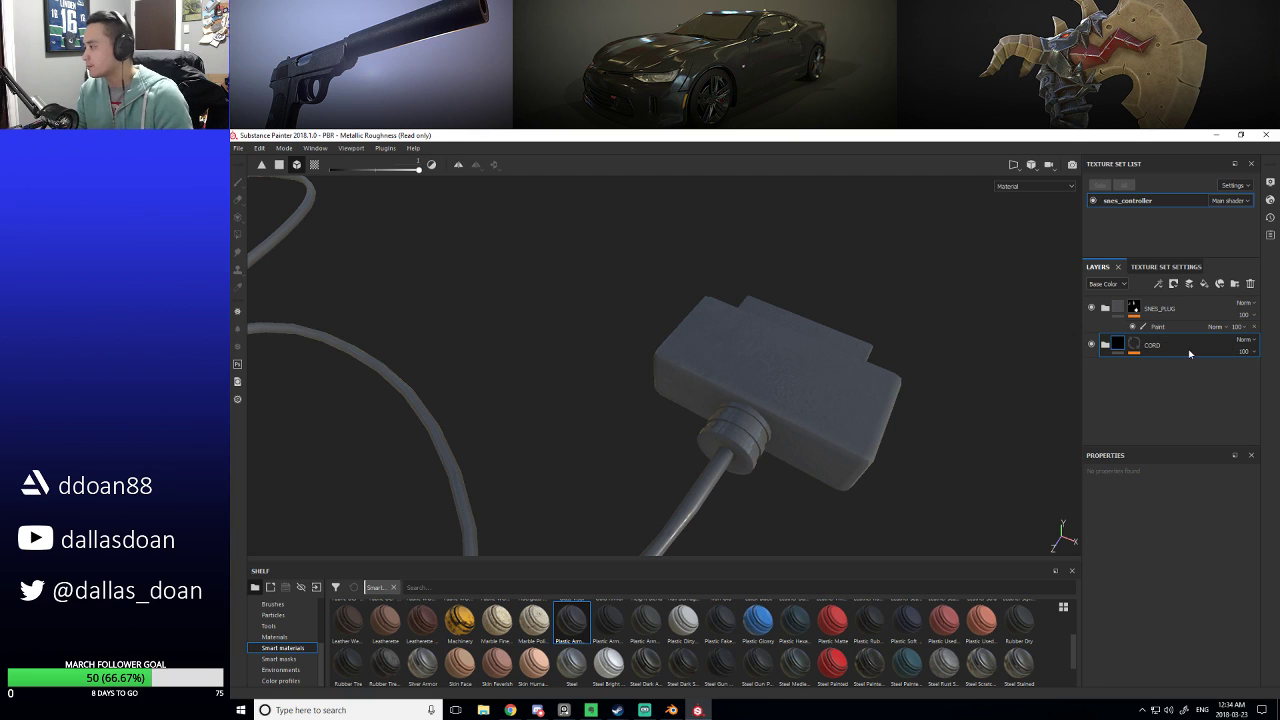
Set the roughness of the Plastic Base layer in the SNES_PLUG folder to 0.25.
left_click_drag(736, 354, 760, 388, "alt")
left_click(1158, 326)
left_click_drag(915, 412, 870, 450, "alt")
left_click(1122, 393)
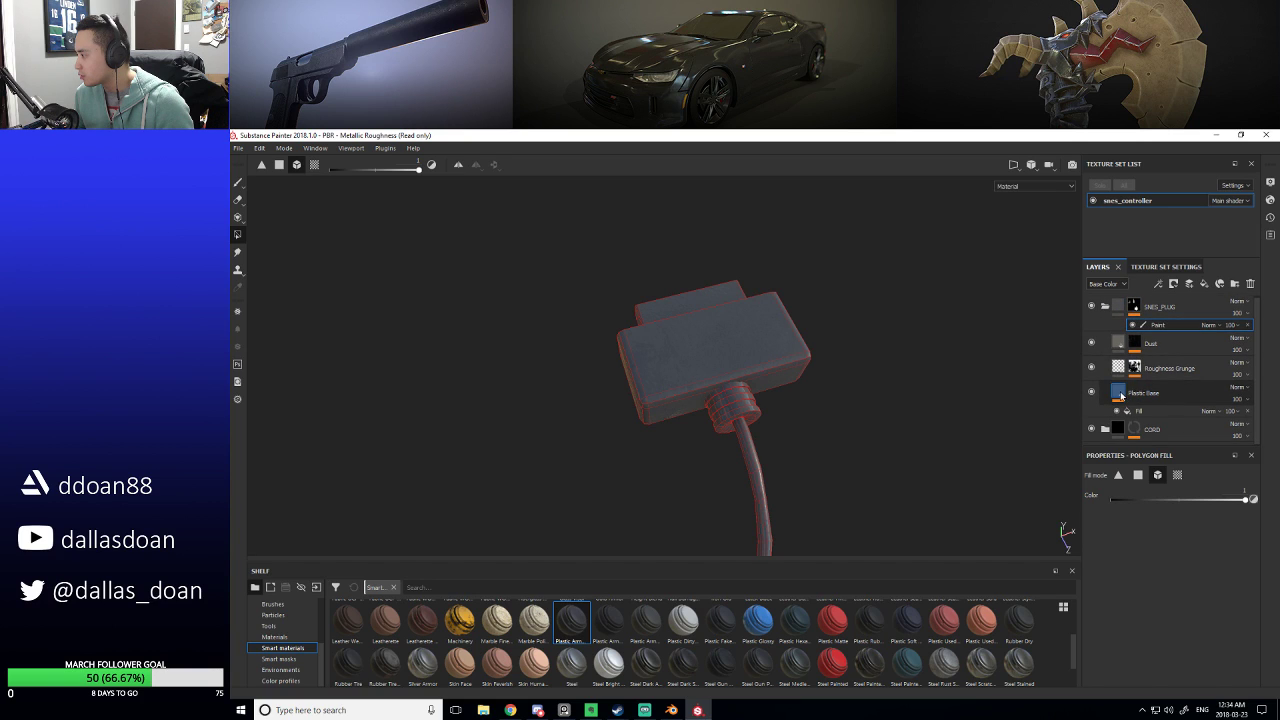
scroll(1162, 600, "down", 4)
scroll(1162, 610, "down", 1)
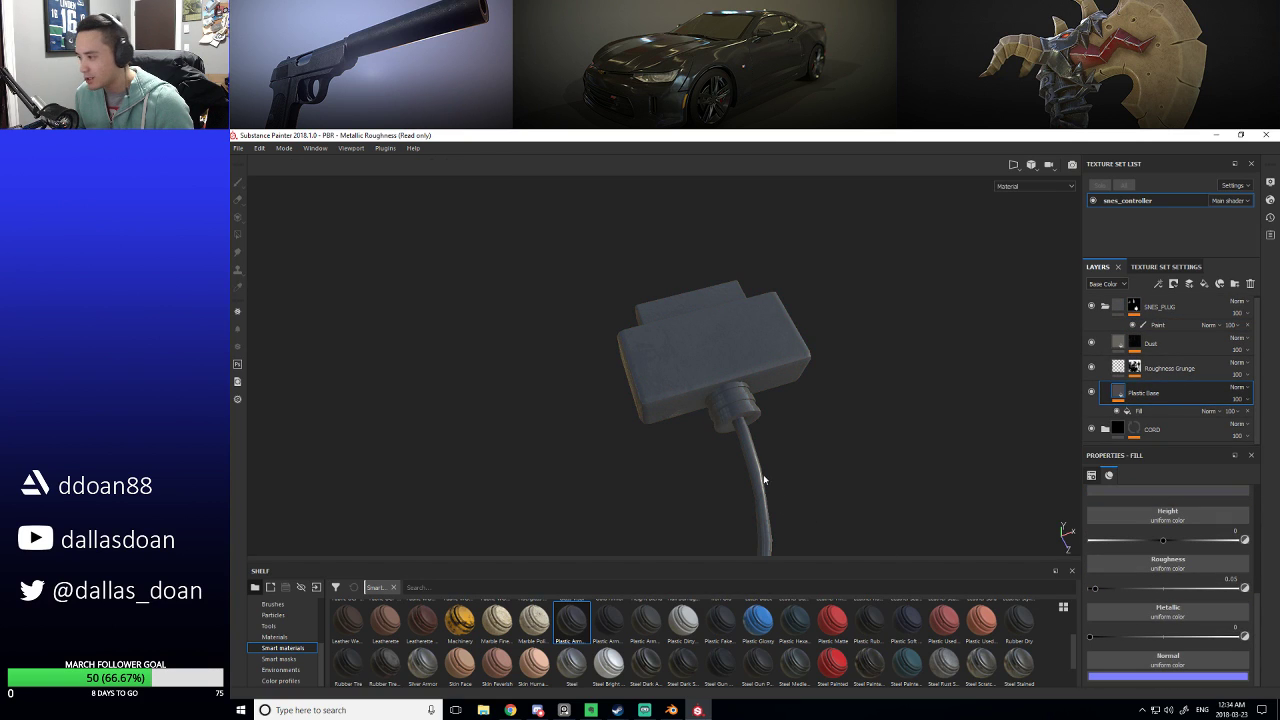
scroll(783, 454, "up", 2)
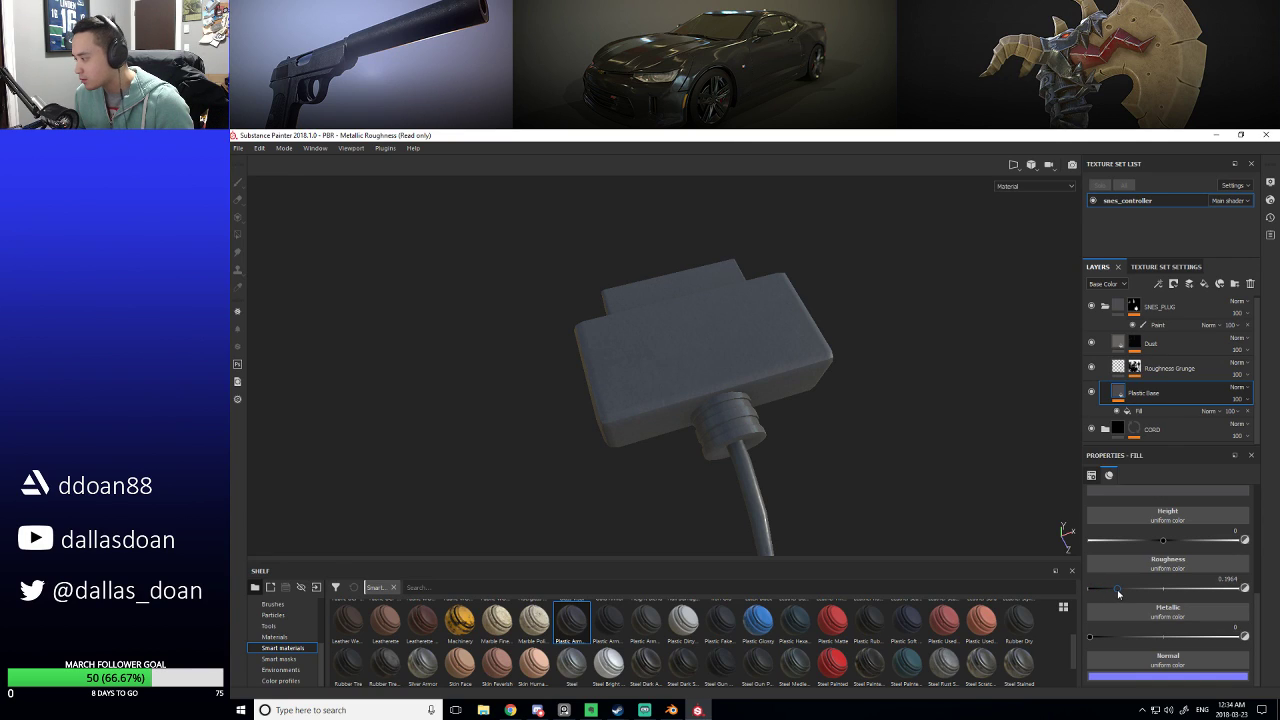
left_click_drag(1117, 589, 1120, 589)
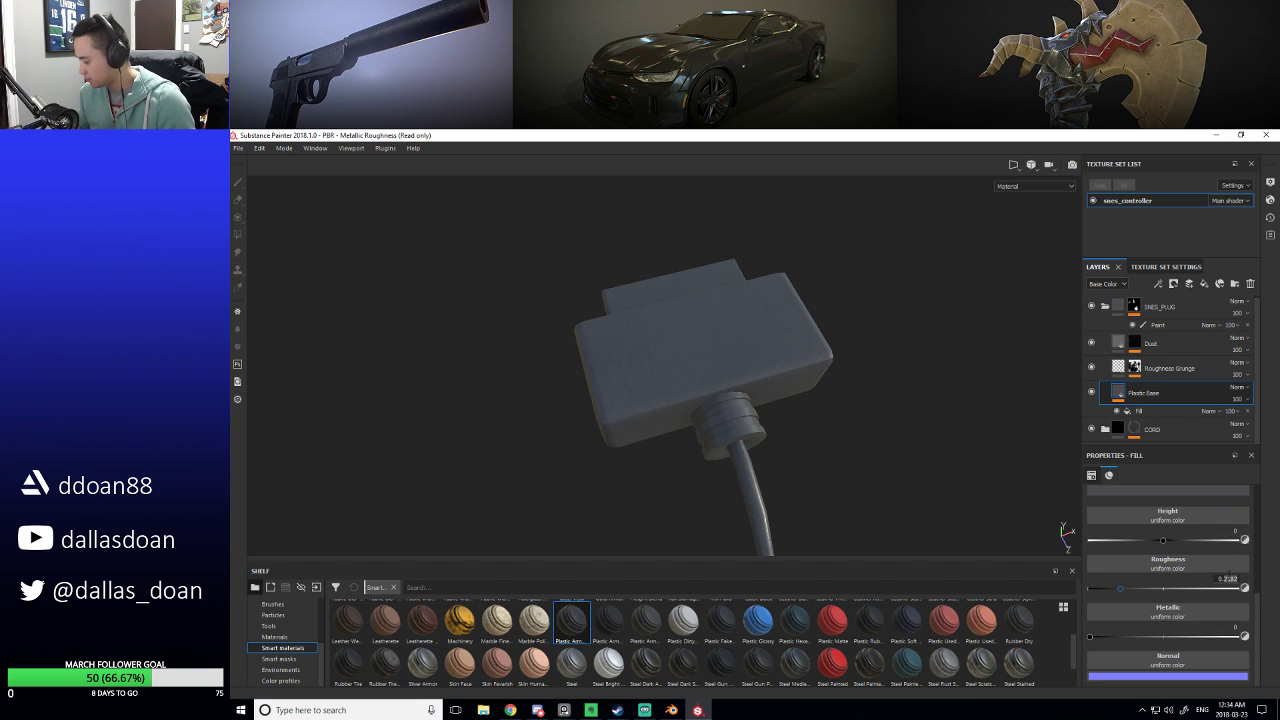
left_click_drag(893, 538, 817, 425, "alt")
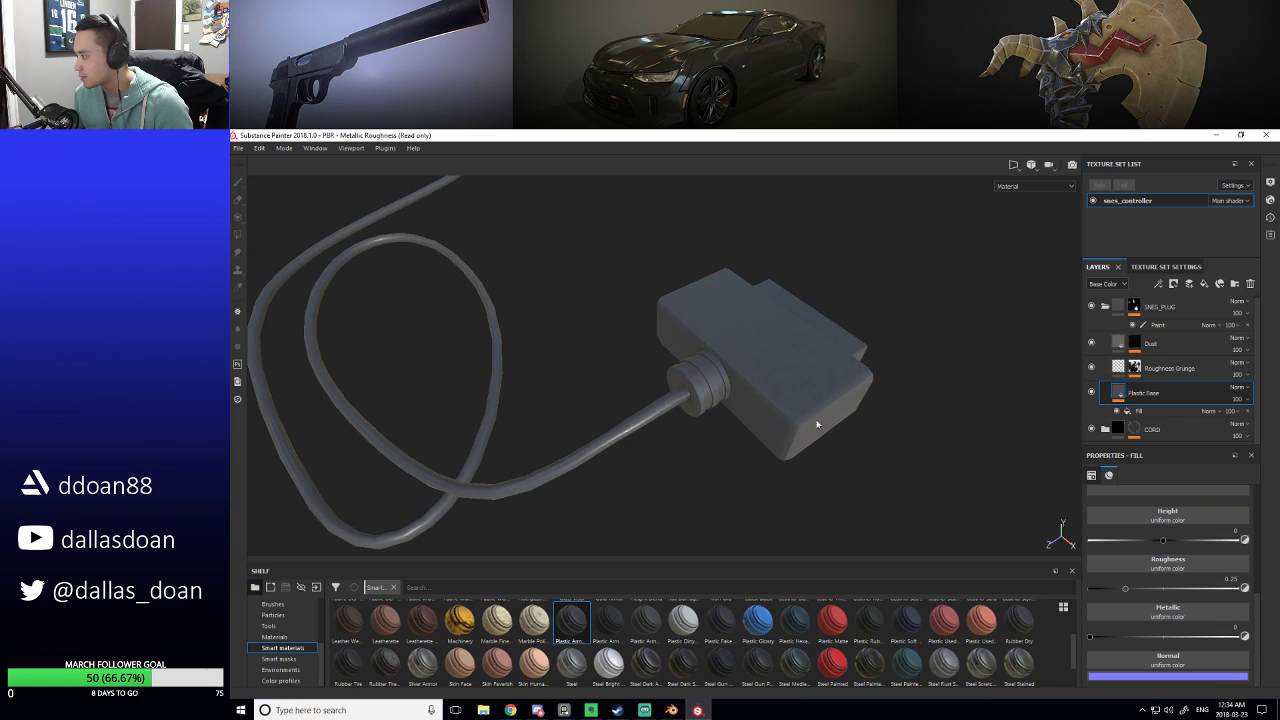
Darken the base colour of the Plastic Base layer in the CORD folder to a near-black grey, about RGB 0.026, 0.026, 0.029.
left_click(1104, 306)
left_click(1105, 344)
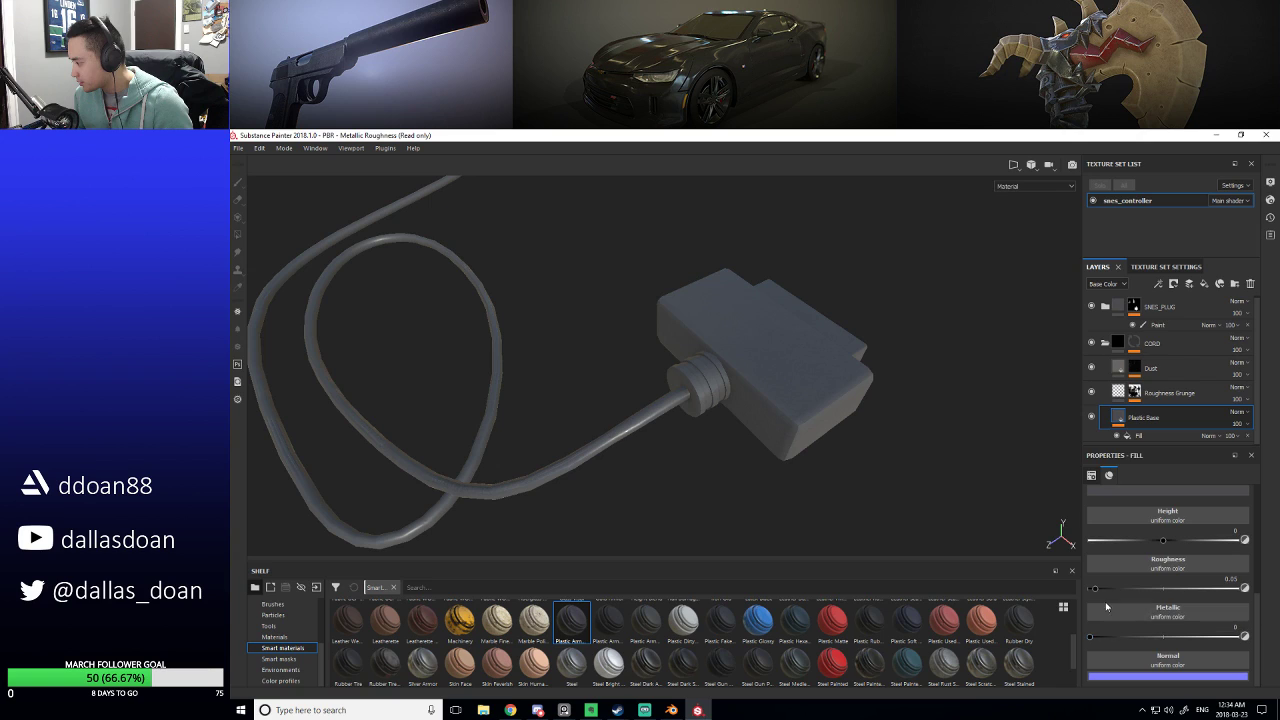
scroll(1137, 642, "up", 3)
left_click(1138, 622)
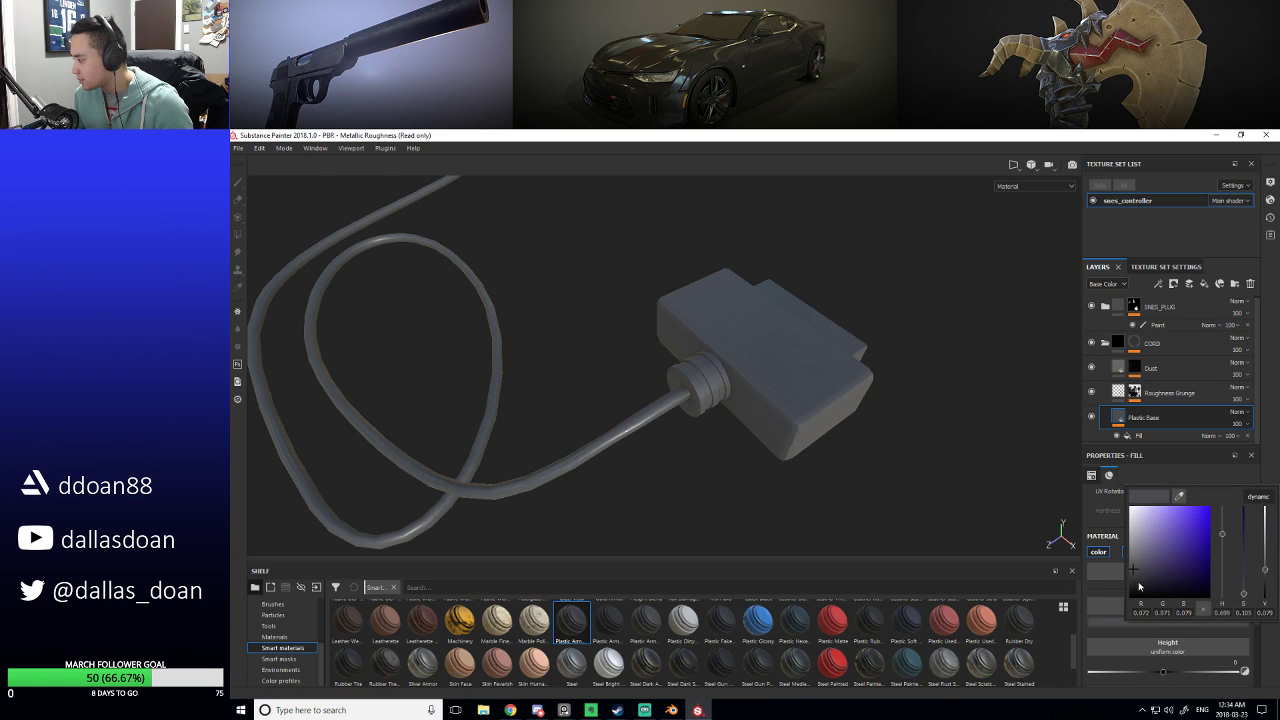
left_click_drag(1135, 577, 1134, 585)
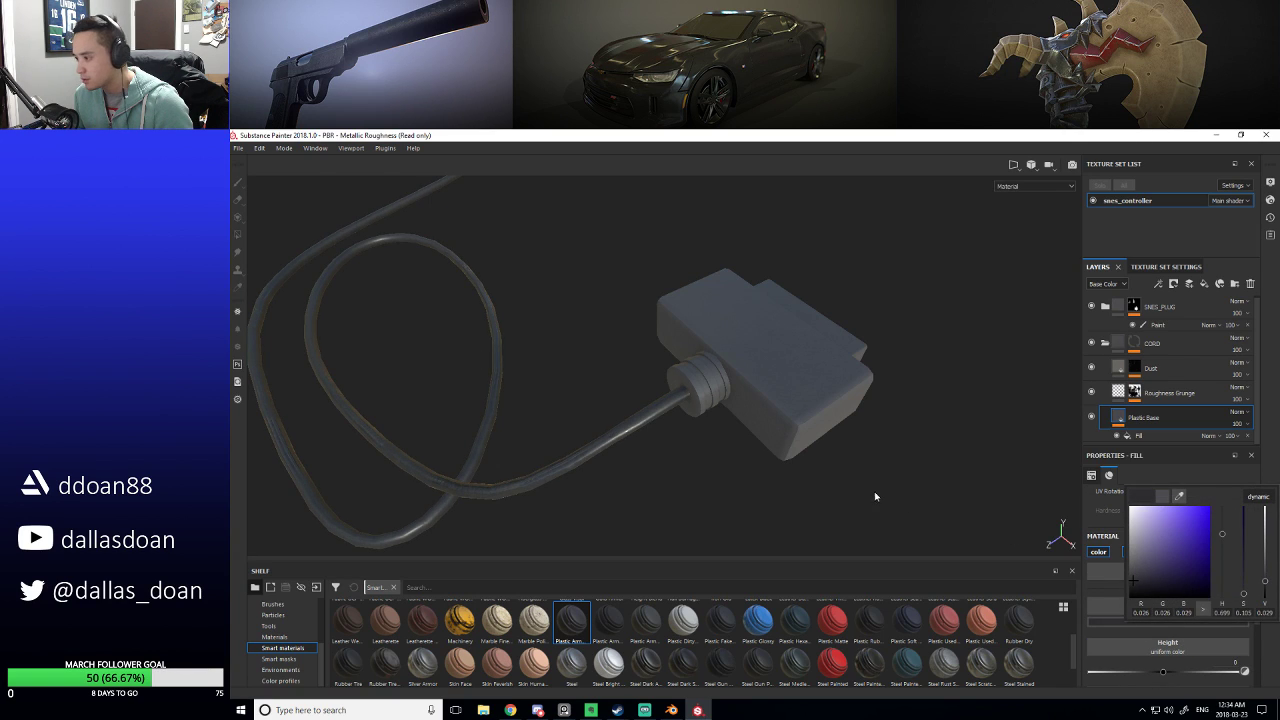
left_click_drag(875, 496, 892, 425, "alt")
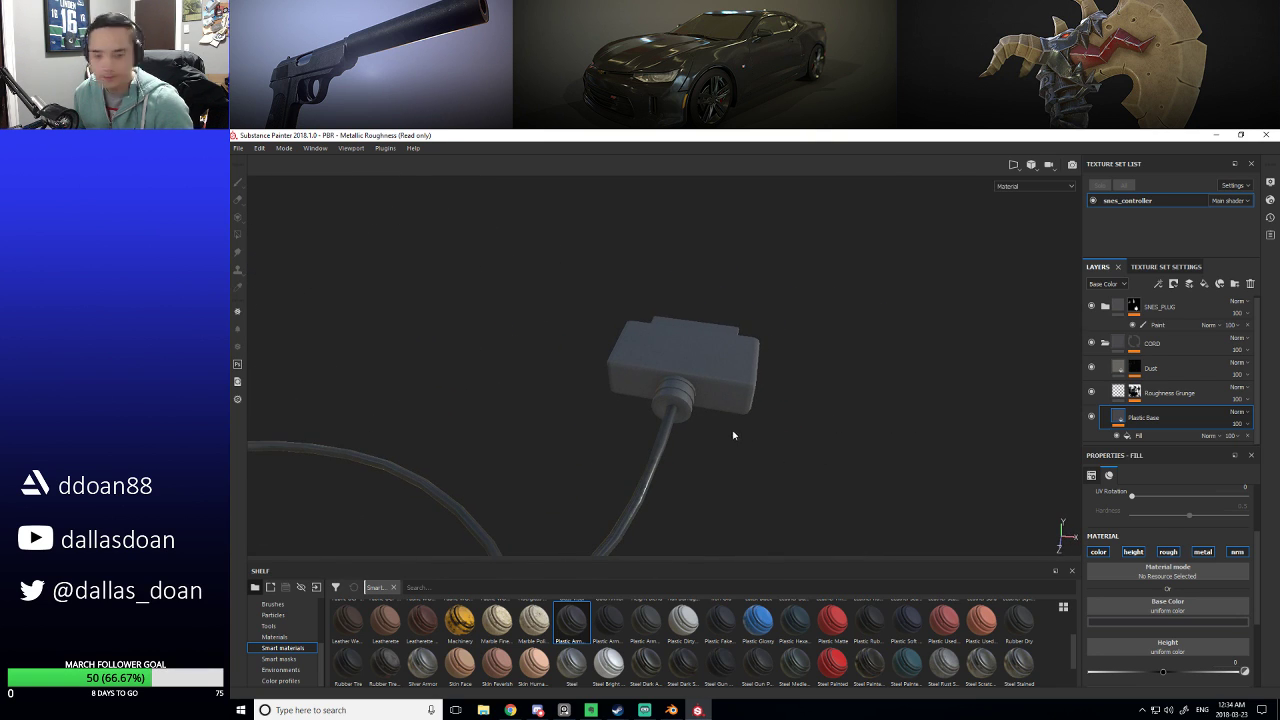
Examine the darkened cord against the plug from several angles and up close.
left_click_drag(733, 435, 683, 363, "alt")
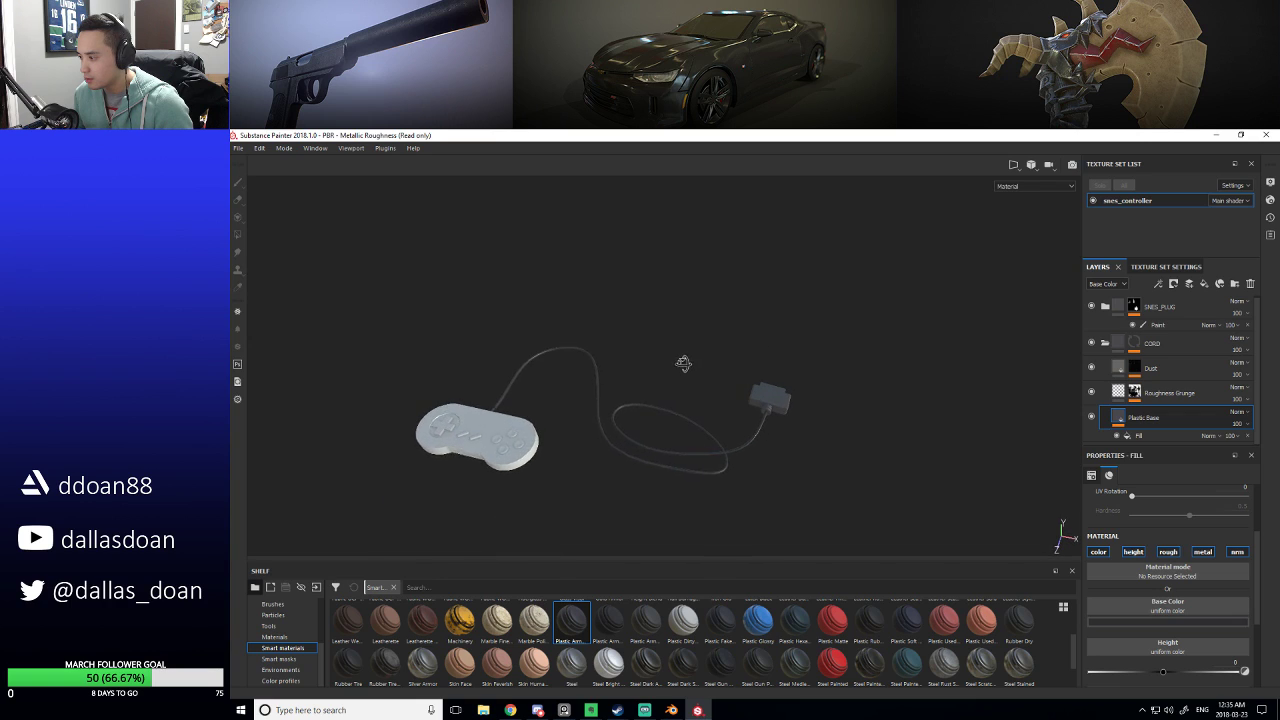
right_click_drag(683, 363, 800, 400, "alt")
middle_click_drag(800, 400, 683, 414, "alt")
left_click_drag(683, 414, 629, 380, "alt")
right_click_drag(629, 380, 729, 360, "alt")
middle_click_drag(729, 360, 729, 379, "alt")
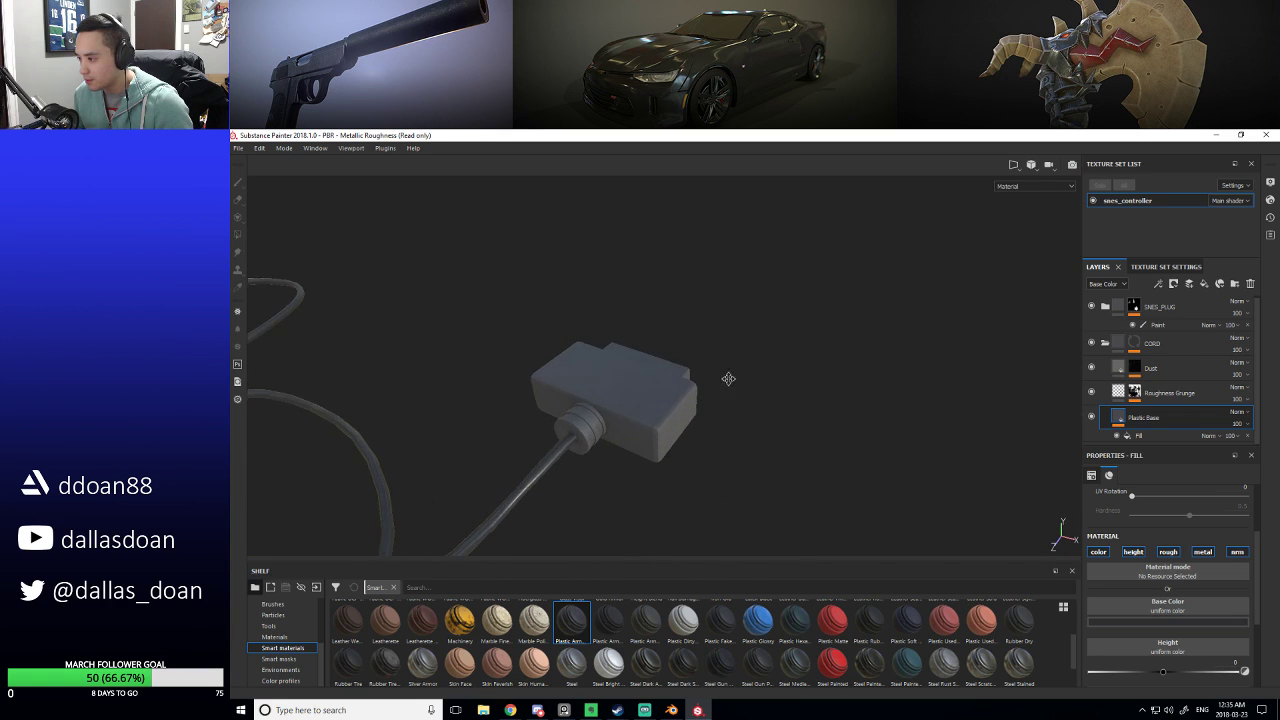
right_click_drag(728, 379, 669, 416, "alt")
left_click_drag(669, 416, 757, 436, "alt")
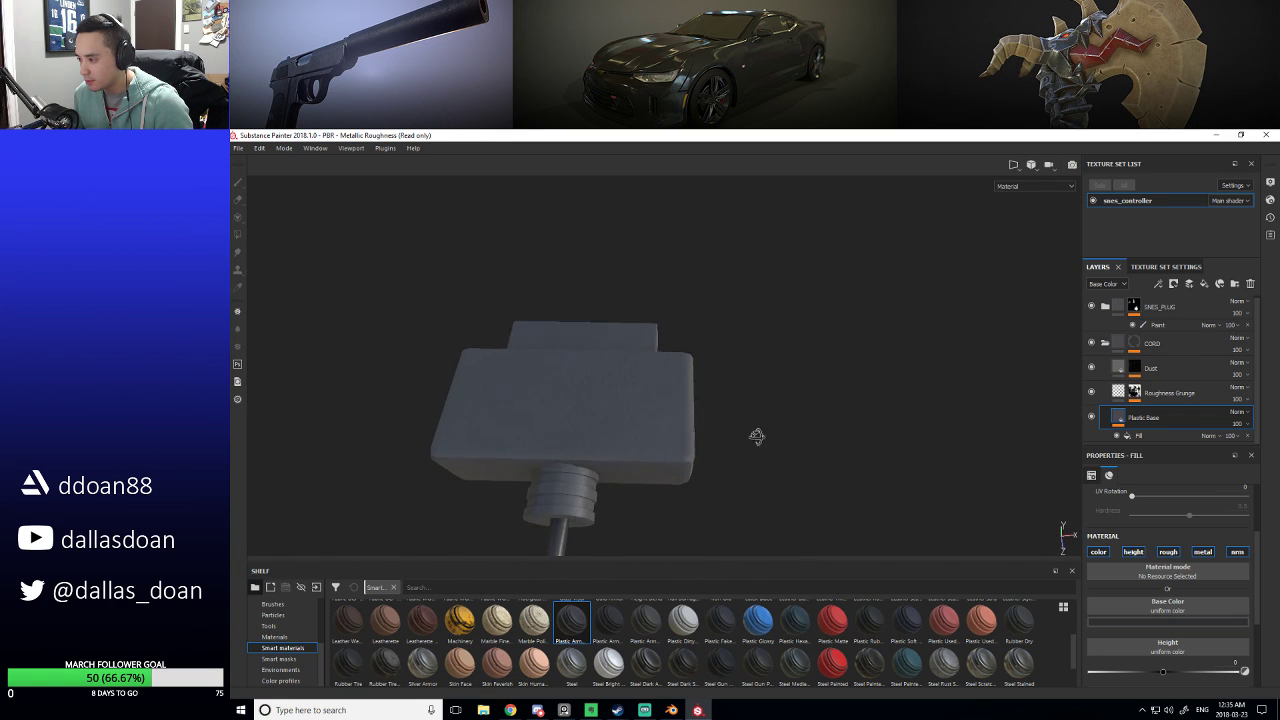
Raise the roughness of the Plastic Base layer in the SNES_PLUG folder to about 0.37.
left_click(1105, 343)
left_click(1108, 310)
left_click(1105, 308)
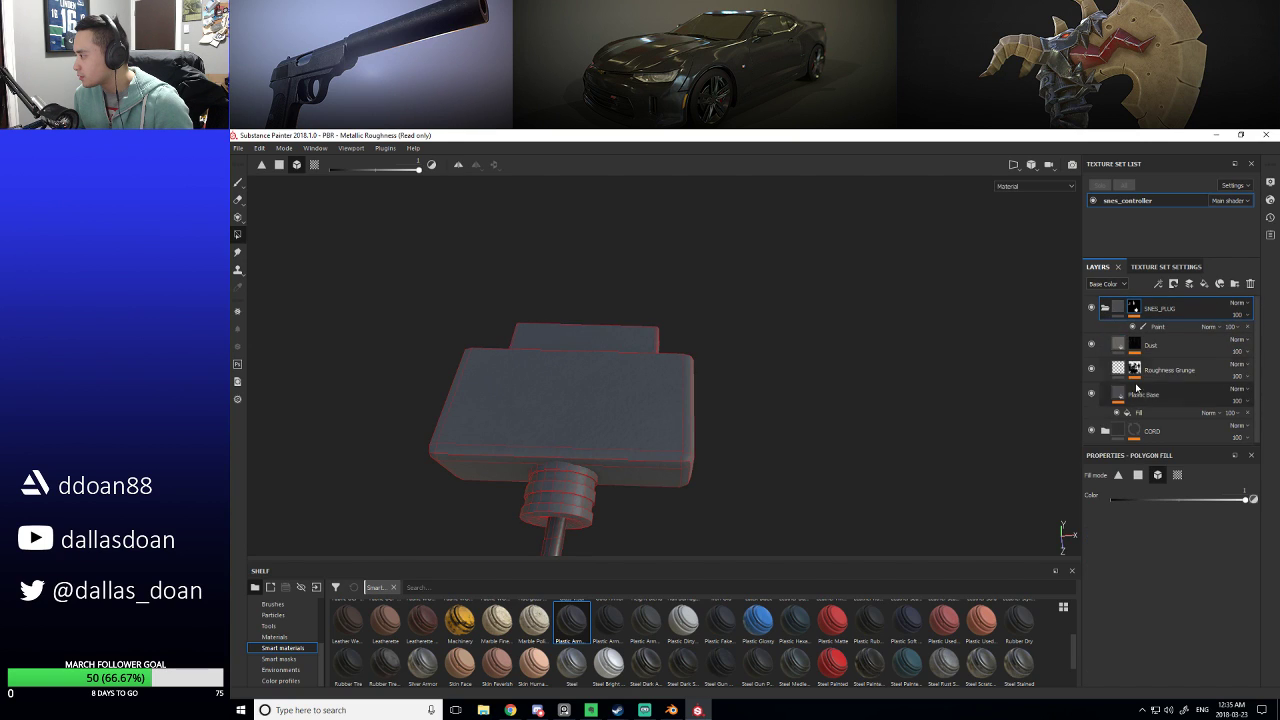
left_click(1143, 394)
scroll(1150, 592, "down", 3)
scroll(1152, 598, "down", 1)
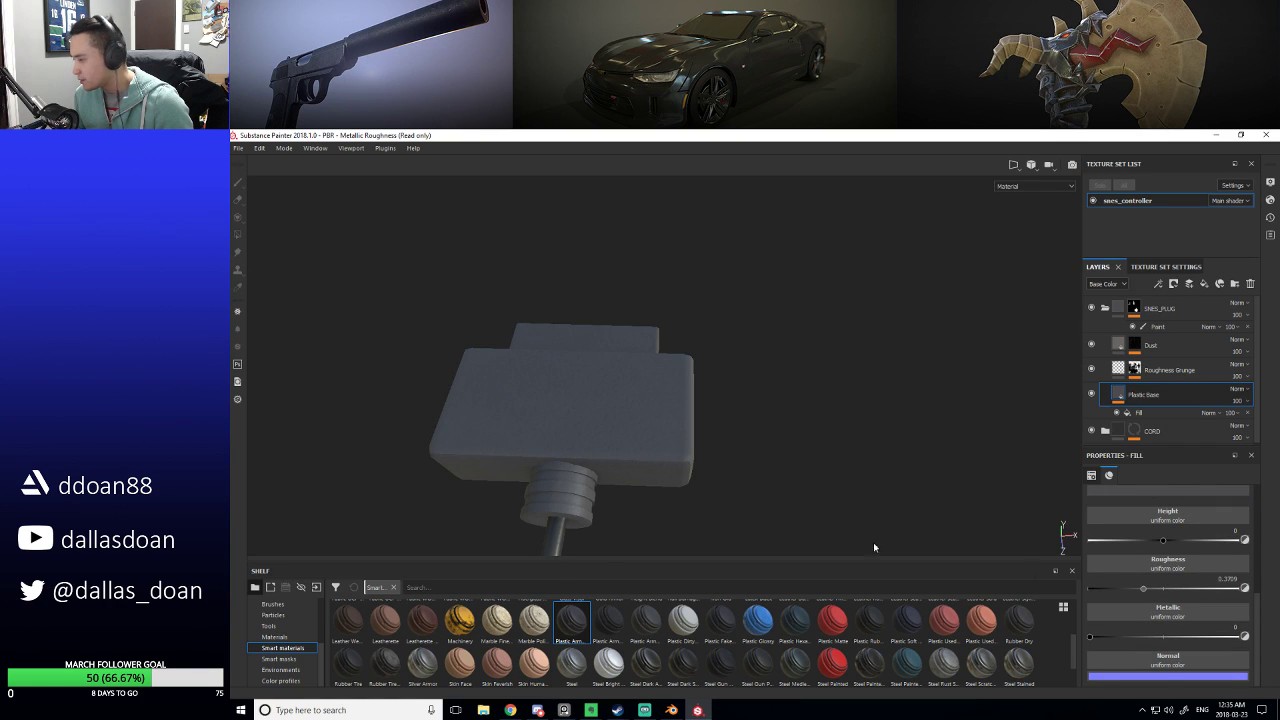
Examine the plug's rougher finish together with the cable and controller, and collapse the SNES_PLUG folder.
left_click_drag(873, 547, 553, 314, "alt")
scroll(588, 384, "down", 3)
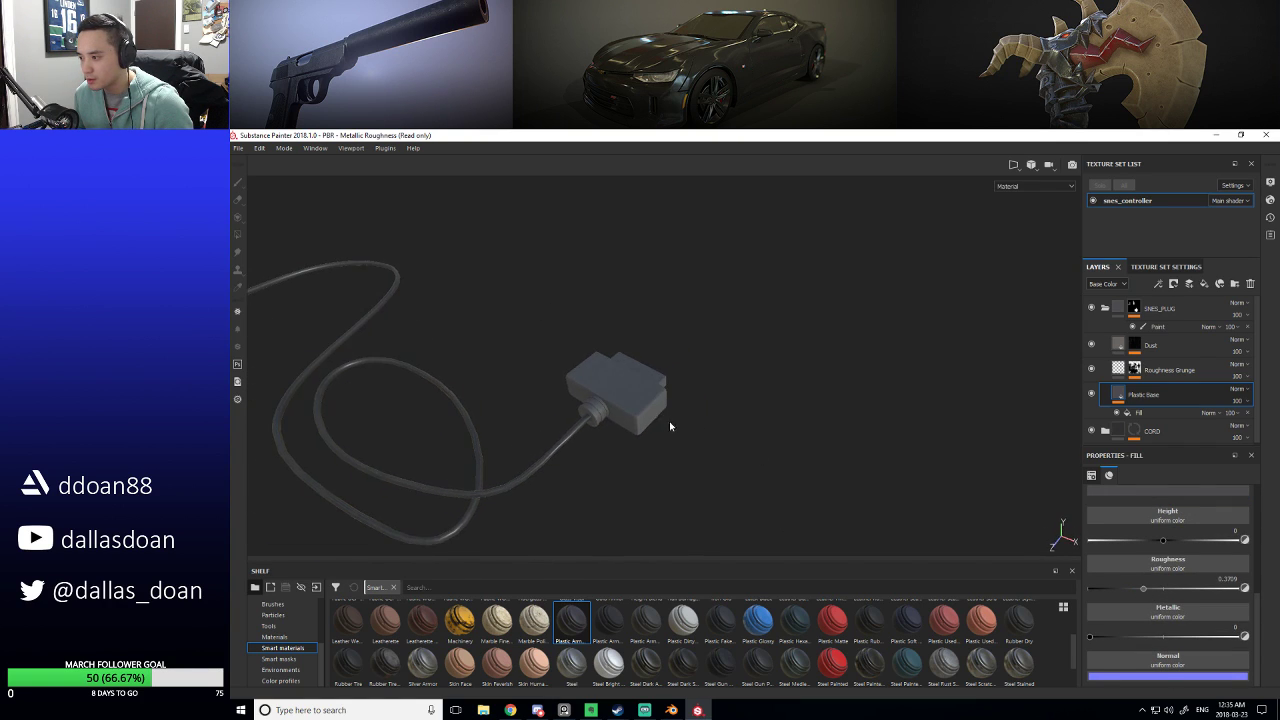
left_click_drag(669, 421, 740, 377, "alt")
scroll(746, 396, "down", 3)
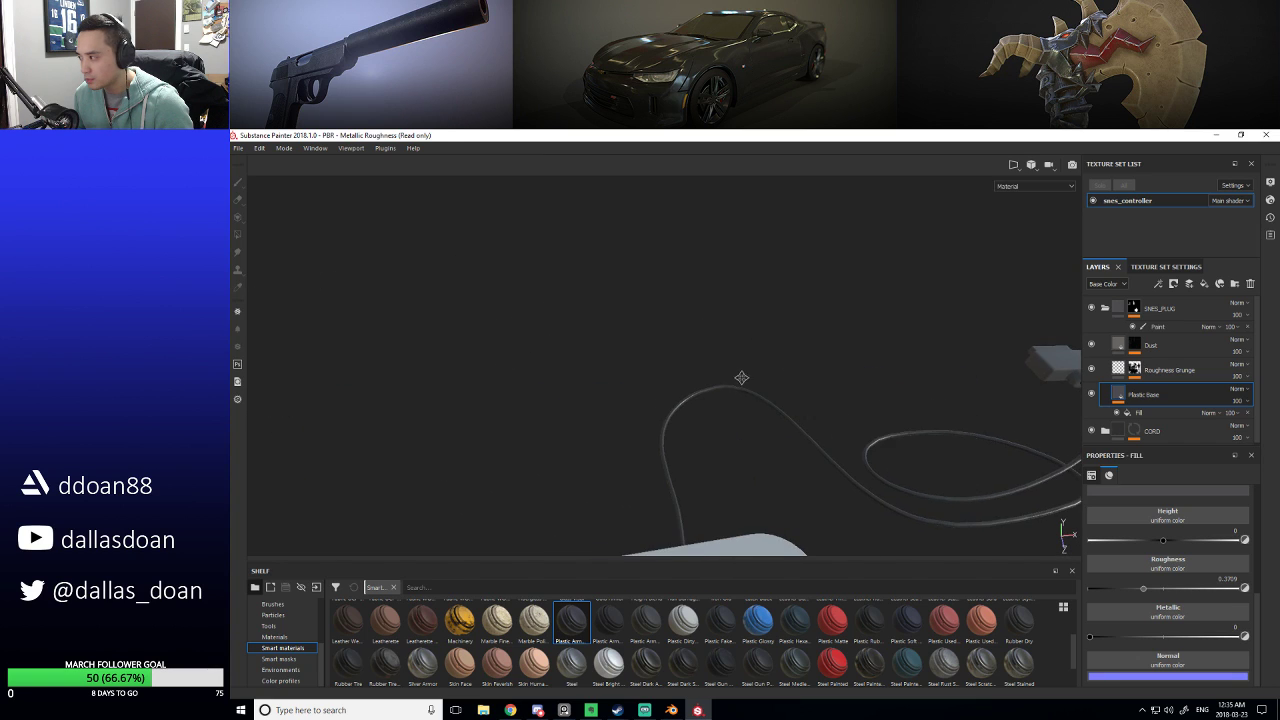
middle_click_drag(740, 377, 685, 369, "alt")
scroll(814, 366, "down", 2)
left_click_drag(711, 352, 717, 369, "alt")
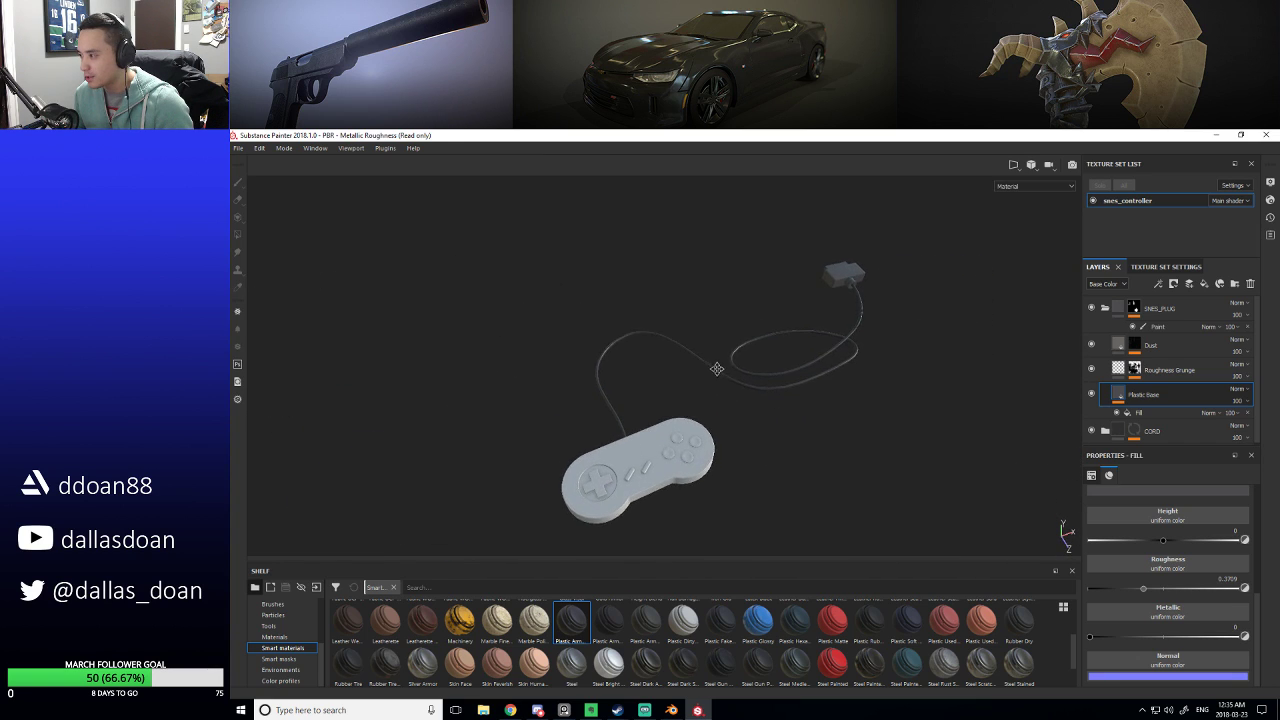
middle_click_drag(717, 369, 700, 349, "alt")
left_click(1105, 308)
middle_click_drag(786, 336, 771, 335, "alt")
left_click_drag(771, 334, 762, 346, "alt")
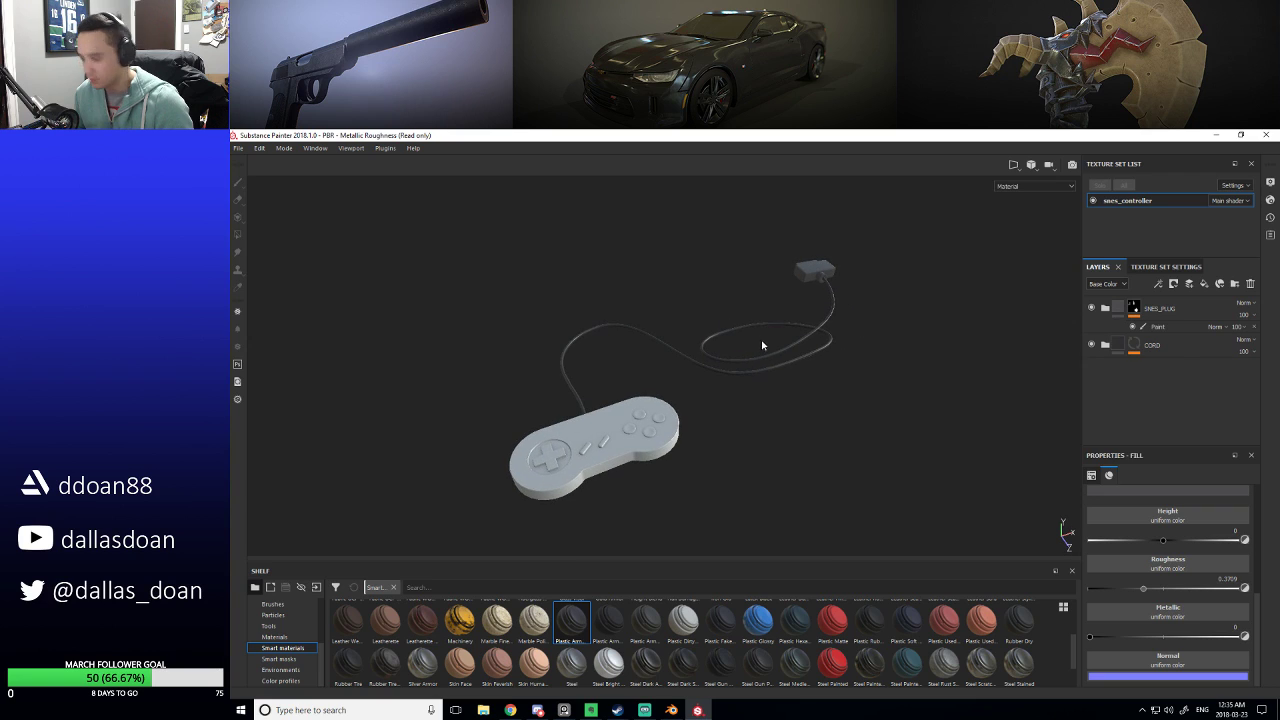
Save the project as snes_controller.spp in the SNES painter folder.
key("ctrl+s")
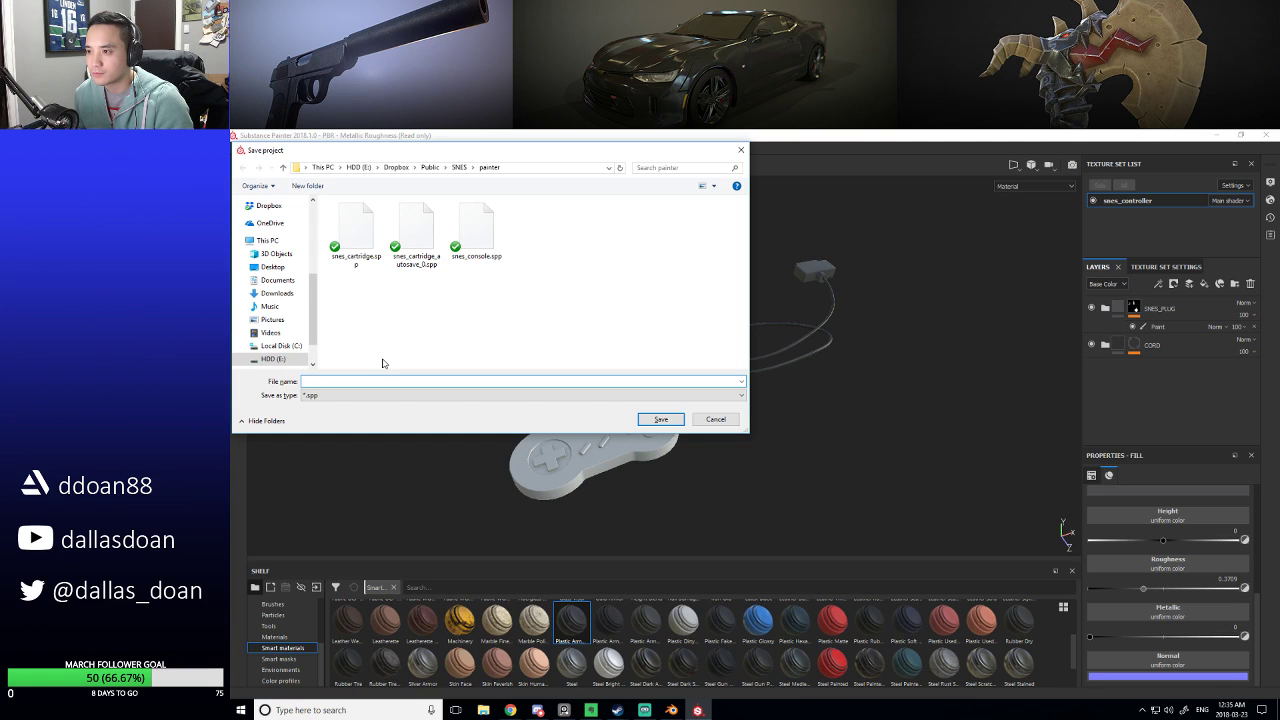
left_click(476, 232)
left_click(344, 381)
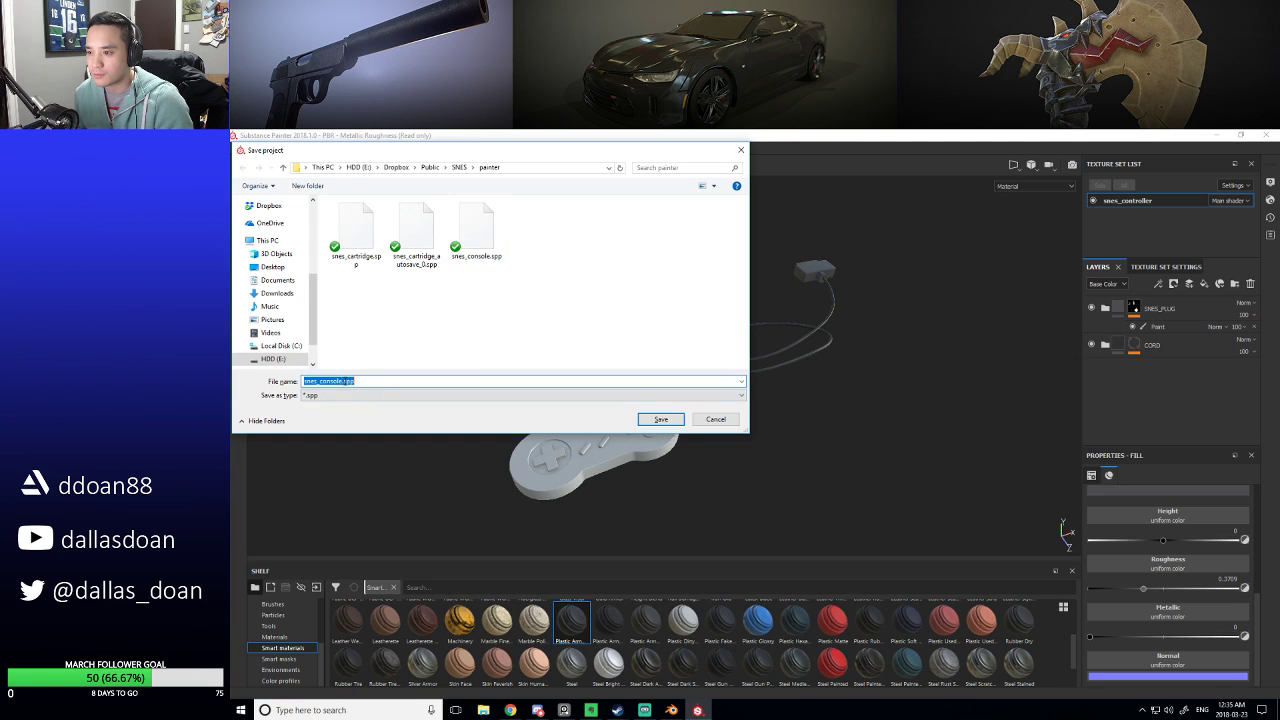
left_click(343, 381)
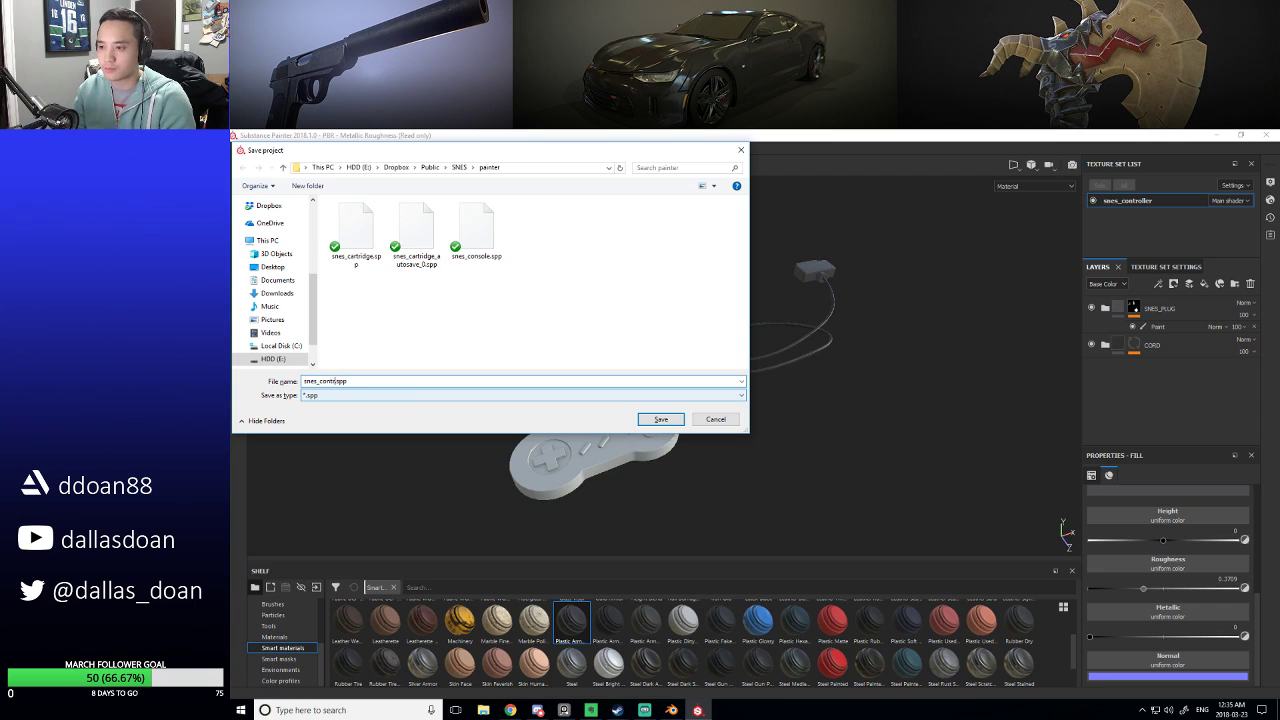
key("Return")
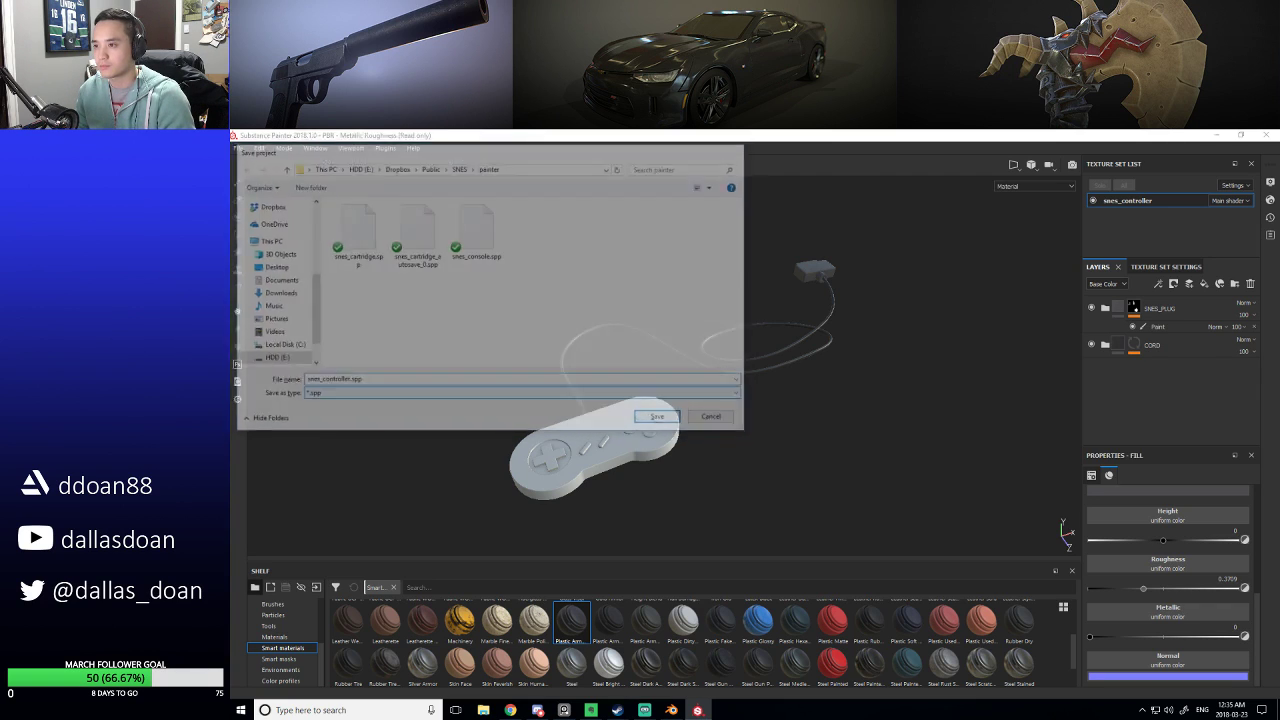
Add the Plastic Armor Simple smart material above the SNES_PLUG folder in the layer stack.
left_click_drag(640, 348, 657, 322, "alt")
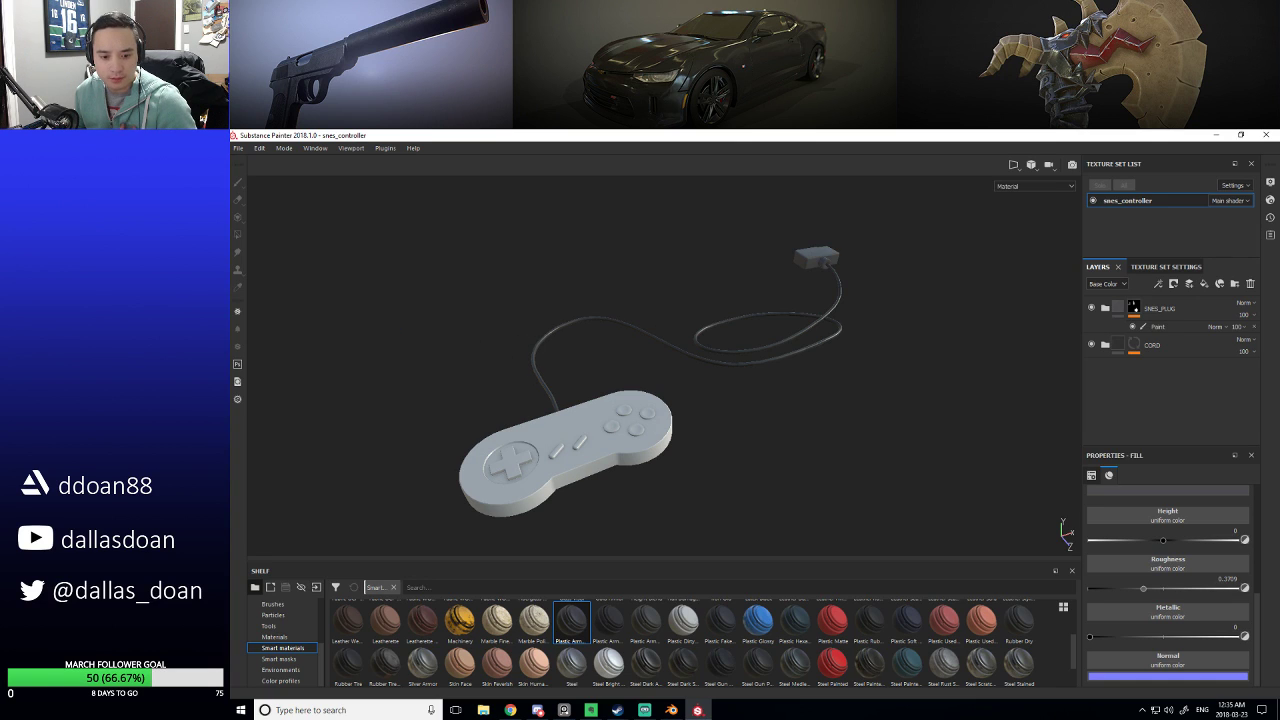
left_click_drag(531, 328, 642, 336, "alt")
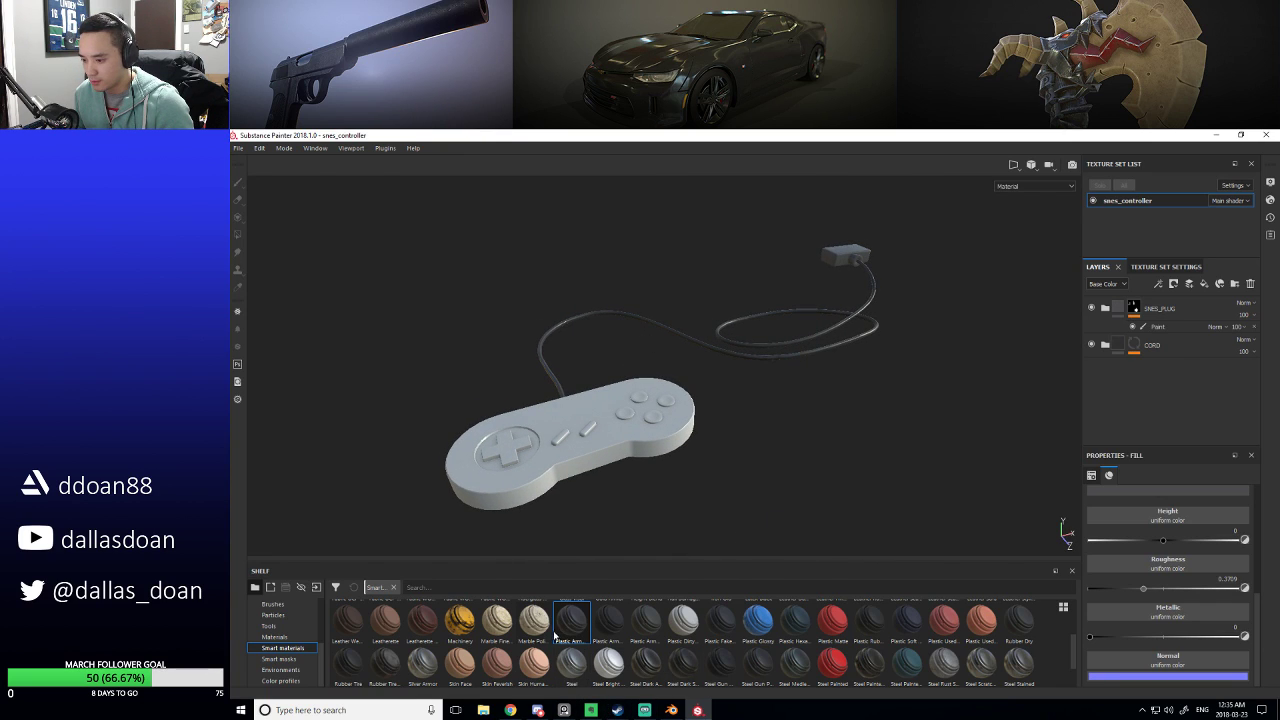
scroll(653, 636, "down", 2)
scroll(653, 636, "up", 2)
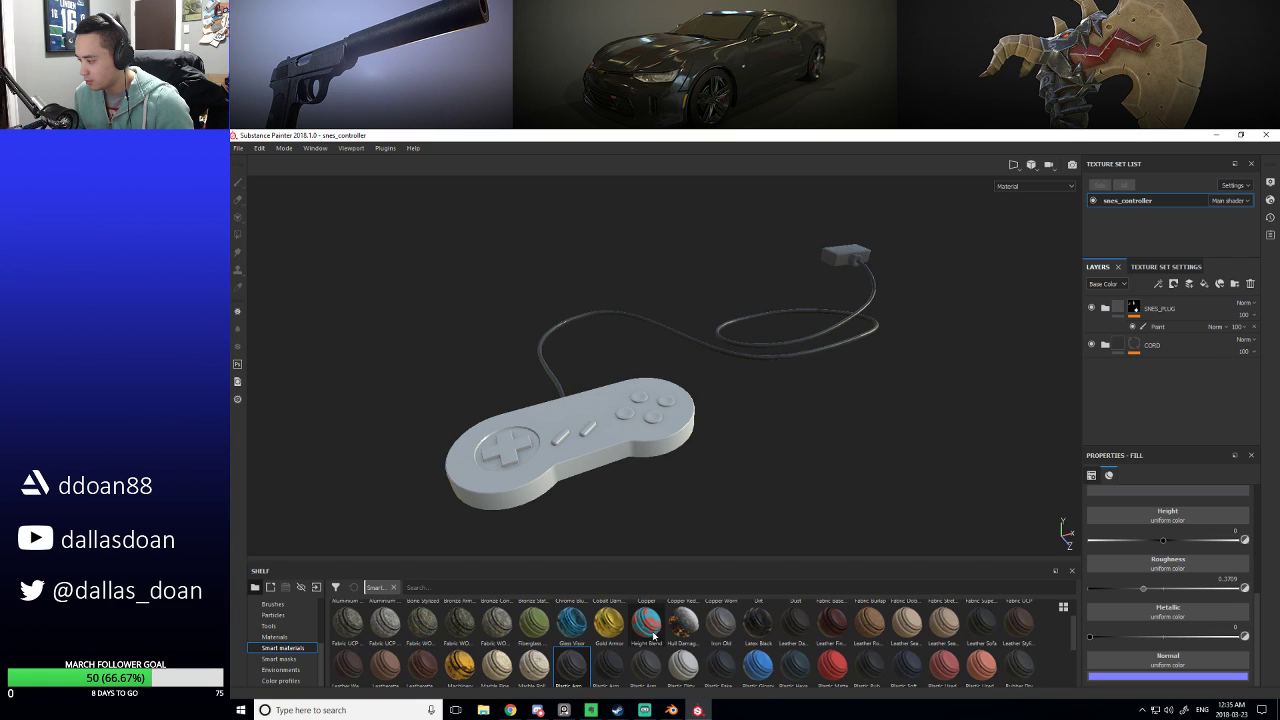
scroll(653, 636, "up", 1)
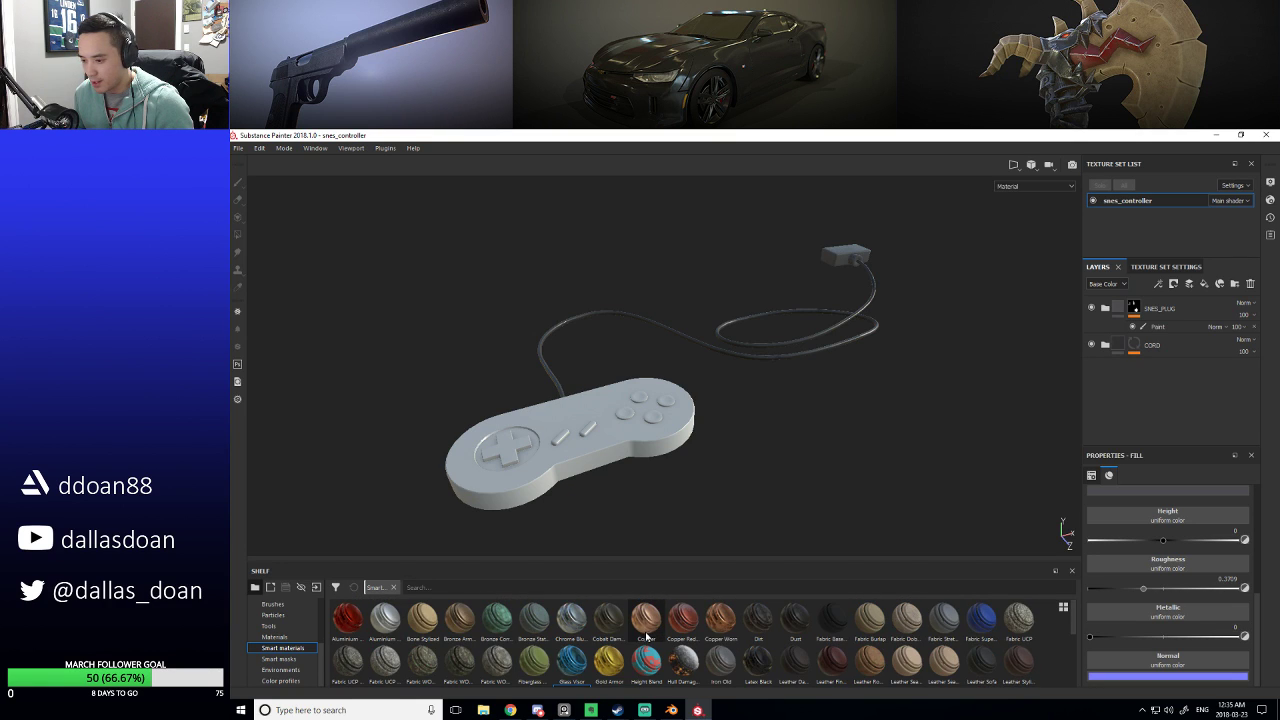
scroll(646, 636, "down", 2)
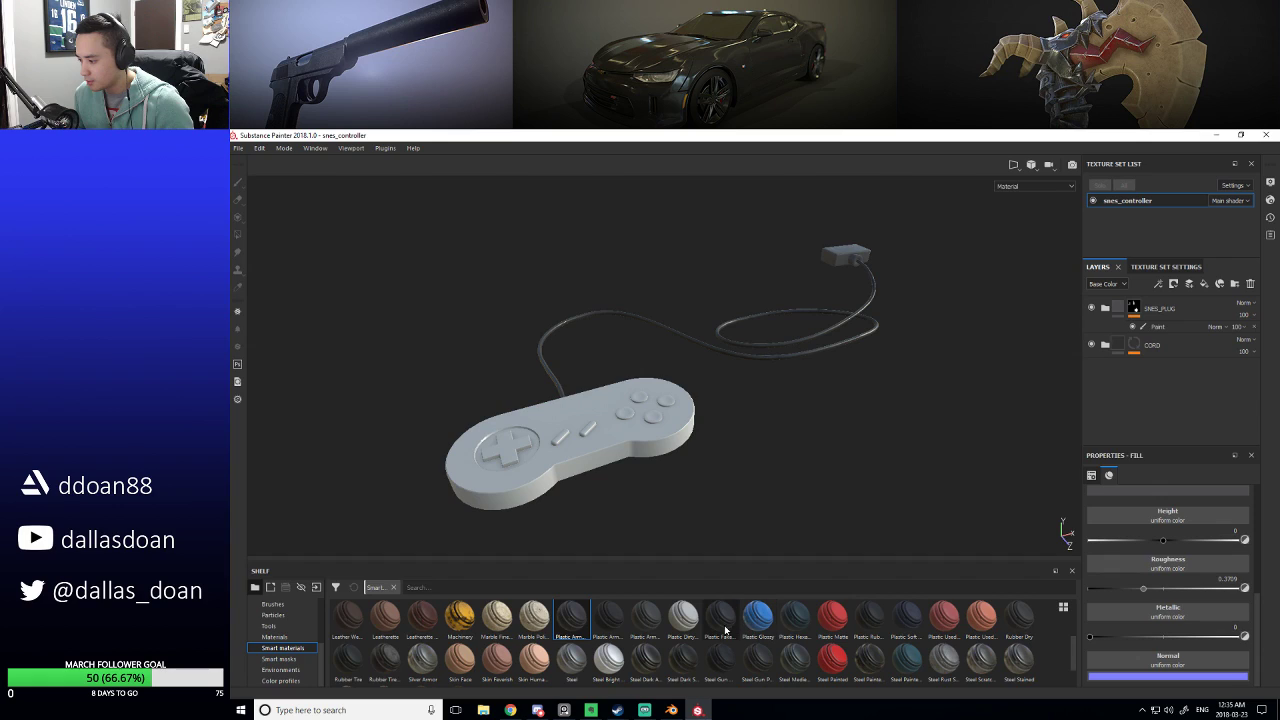
mouse_move(721, 629)
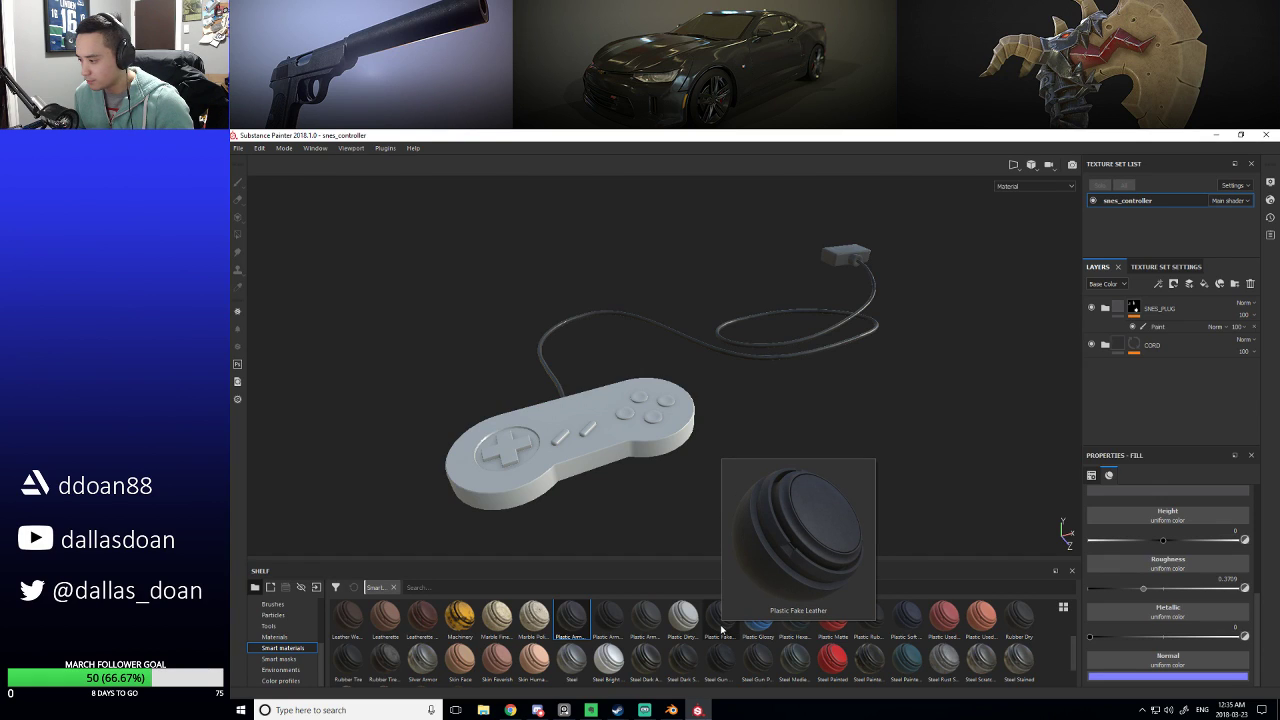
left_click_drag(645, 633, 1148, 305)
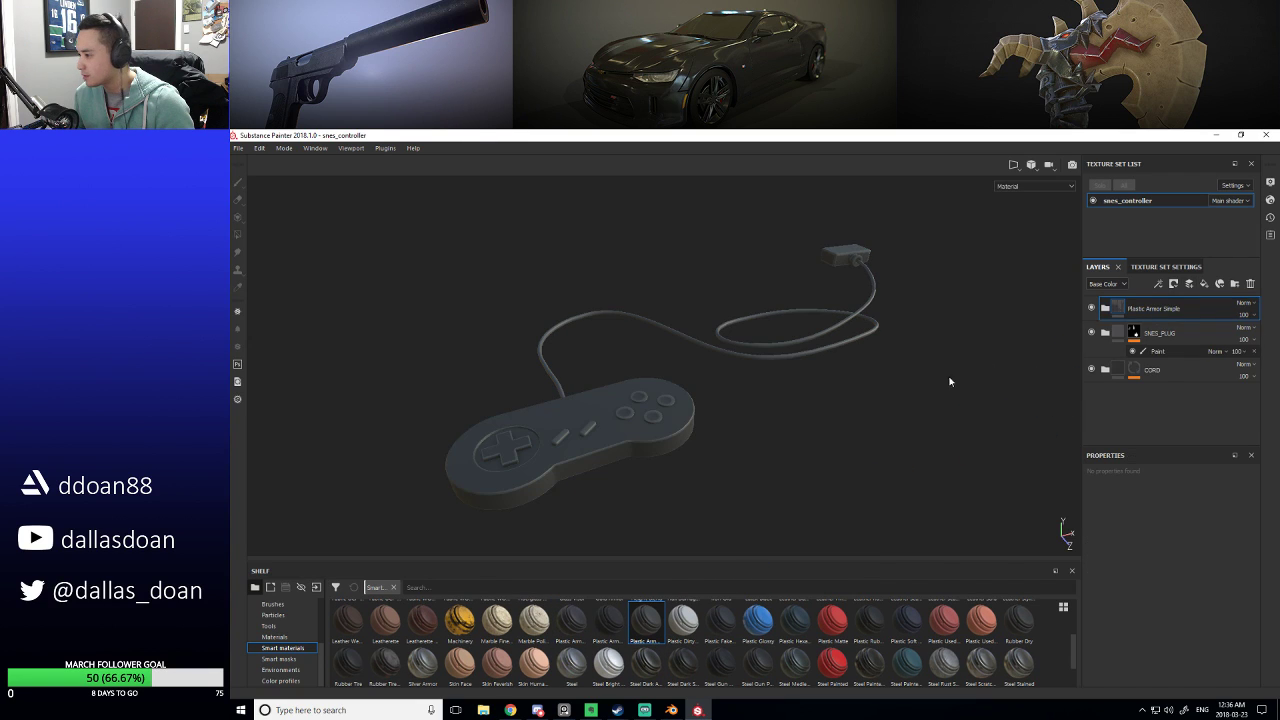
Inspect the controller with the Plastic Armor Simple material and remove that material from the layer stack.
left_click_drag(740, 388, 812, 356, "alt")
scroll(812, 356, "up", 2)
middle_click_drag(812, 356, 774, 389, "alt")
scroll(774, 389, "up", 1)
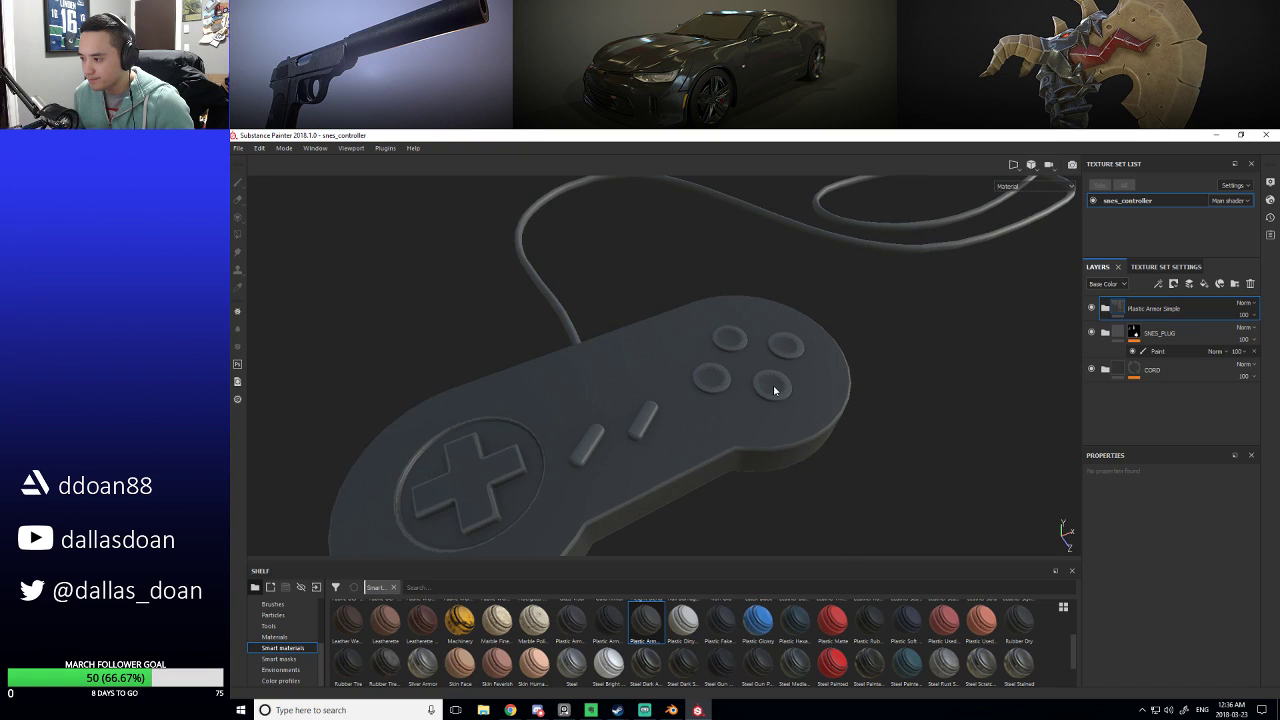
scroll(774, 391, "down", 2)
scroll(774, 391, "down", 2)
left_click_drag(774, 391, 780, 352, "alt")
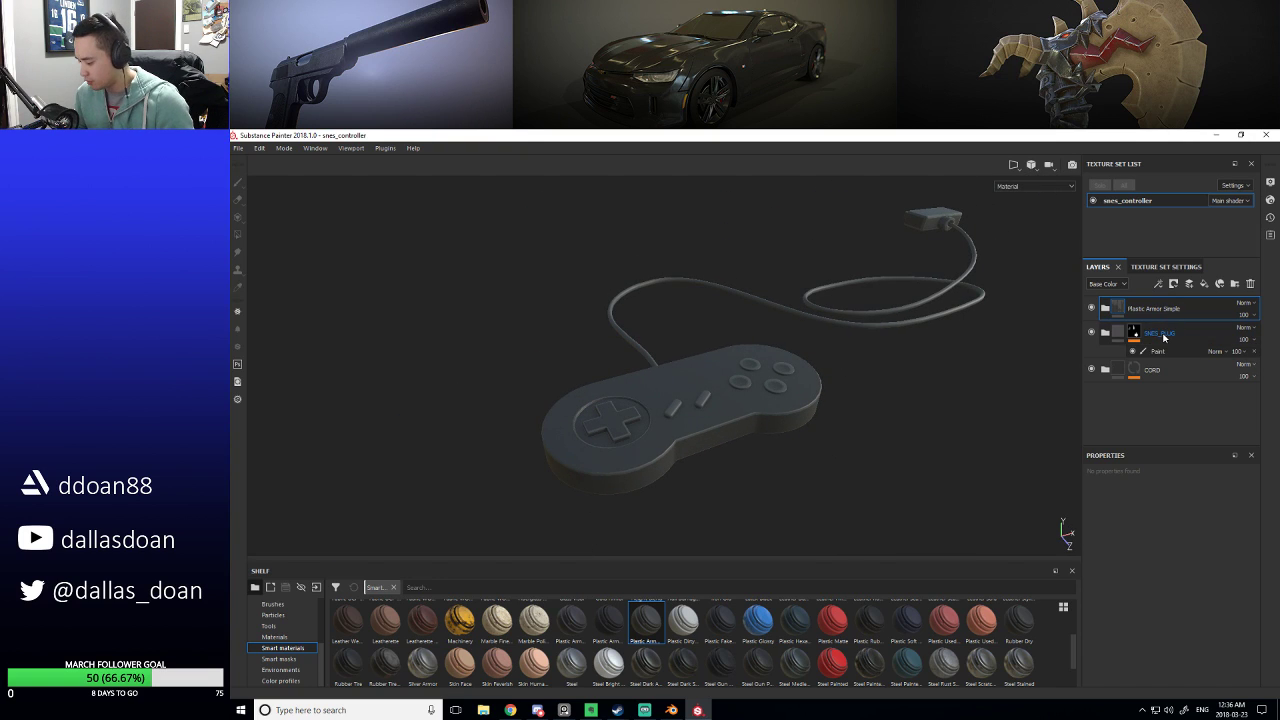
key("Delete")
Add the Plastic Matte smart material beneath the CORD folder in the layer stack.
left_click_drag(866, 428, 851, 430, "alt")
middle_click_drag(851, 430, 814, 431, "alt")
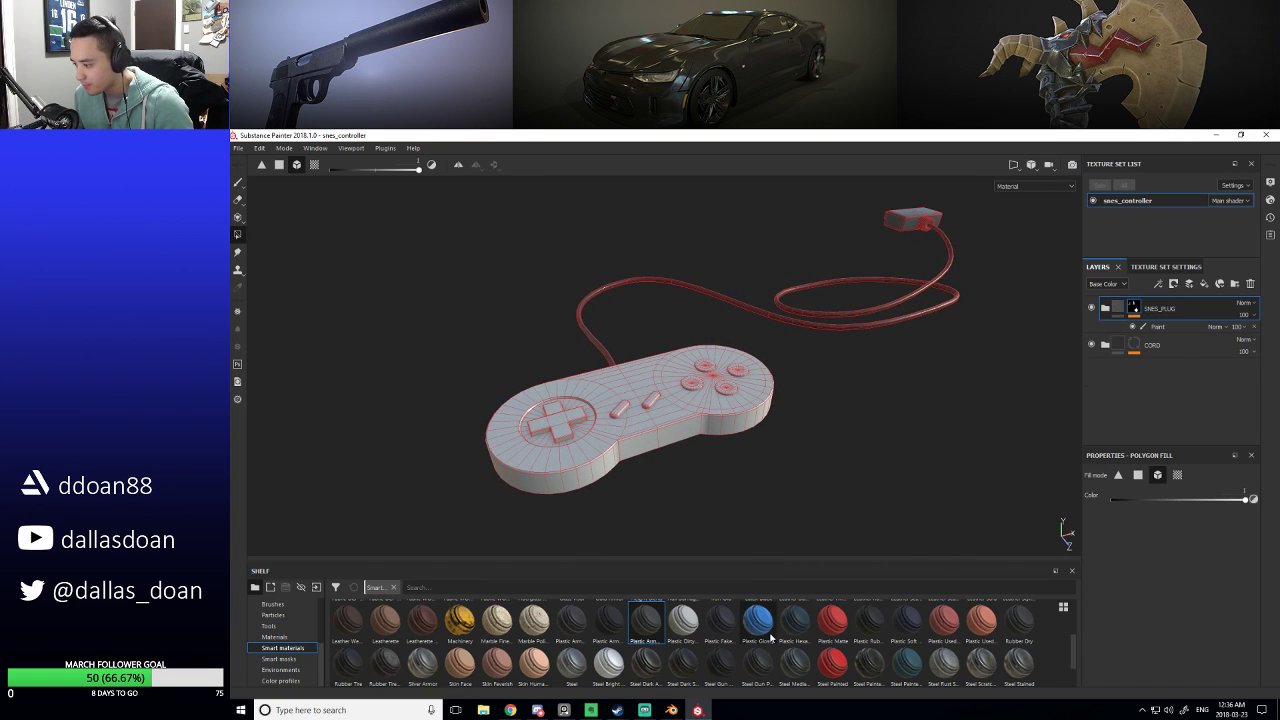
left_click_drag(848, 620, 1110, 385)
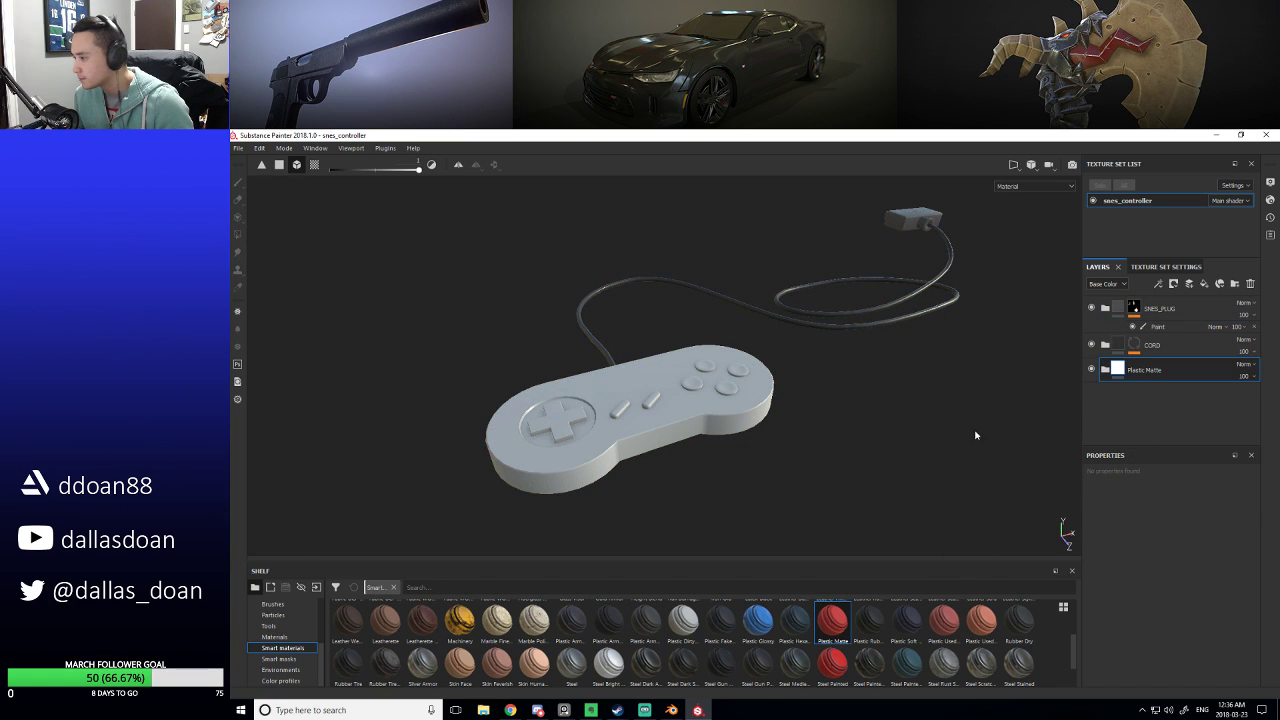
scroll(748, 420, "up", 4)
left_click_drag(735, 442, 760, 400, "alt")
Delete the Damages layer from the Plastic Matte folder and check the Roughness Grunge layer's effect by toggling its visibility.
left_click(1104, 370)
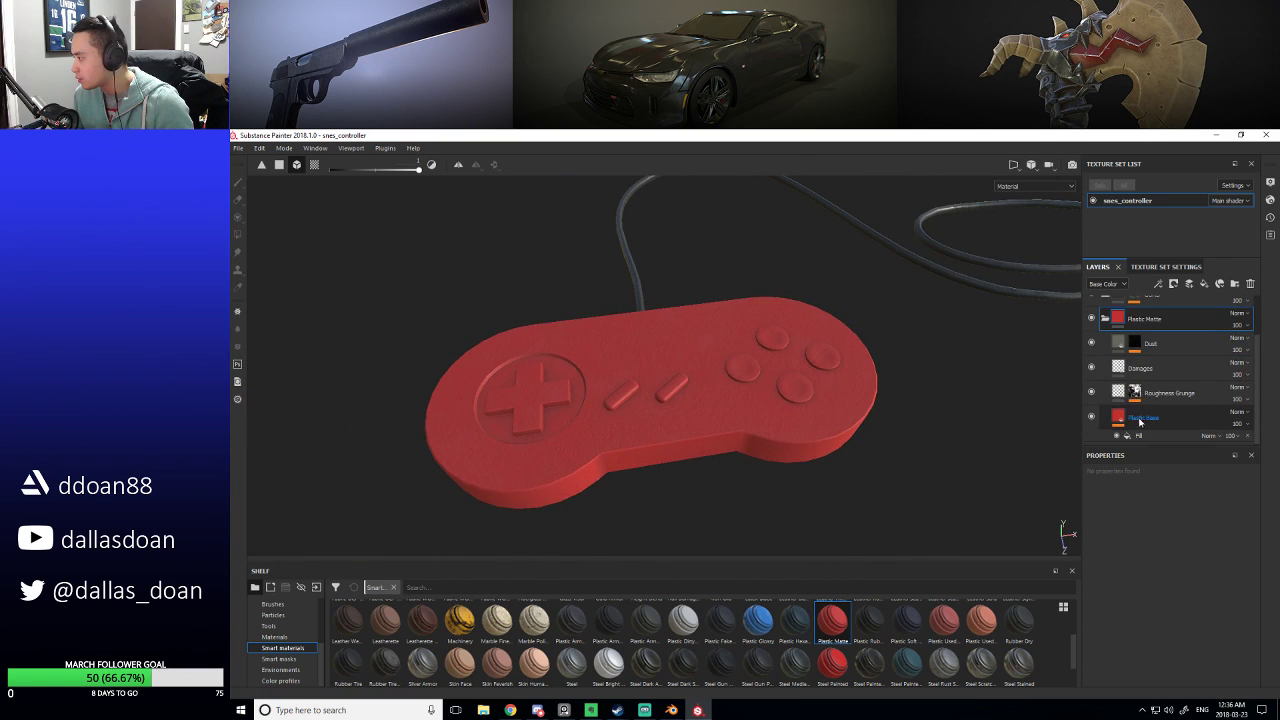
scroll(1098, 370, "down", 1)
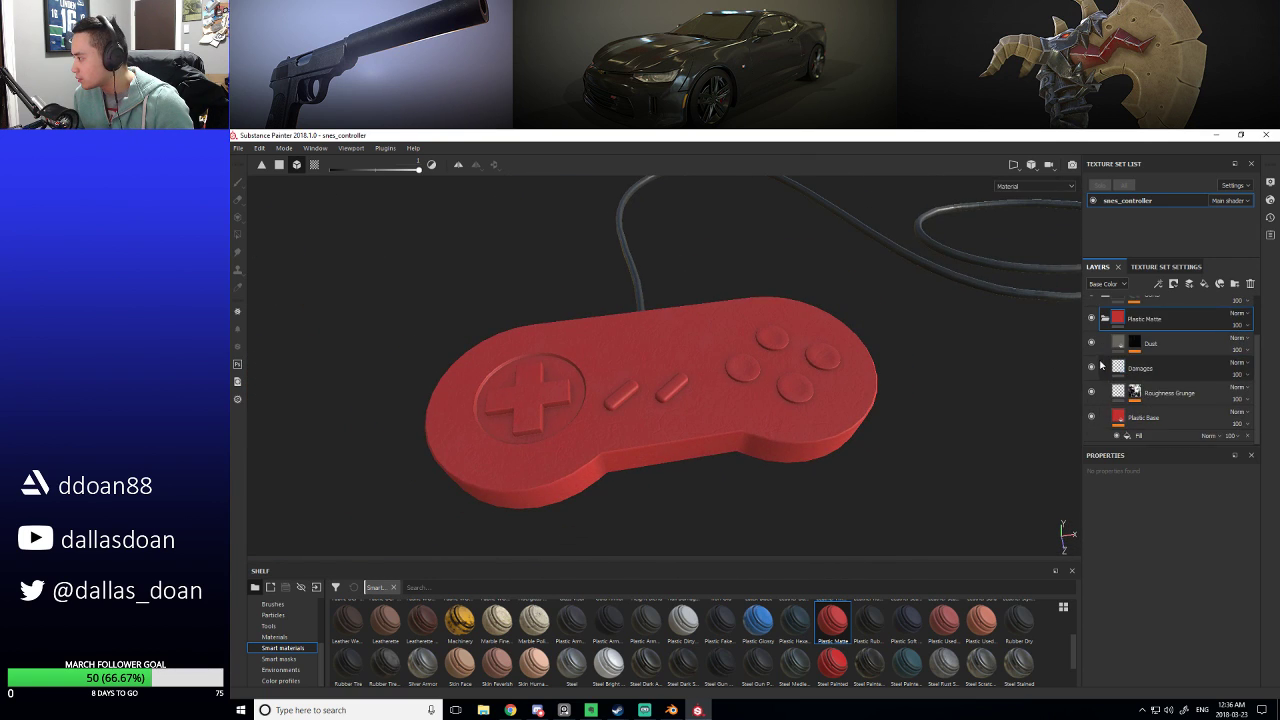
left_click(1169, 368)
key("Delete")
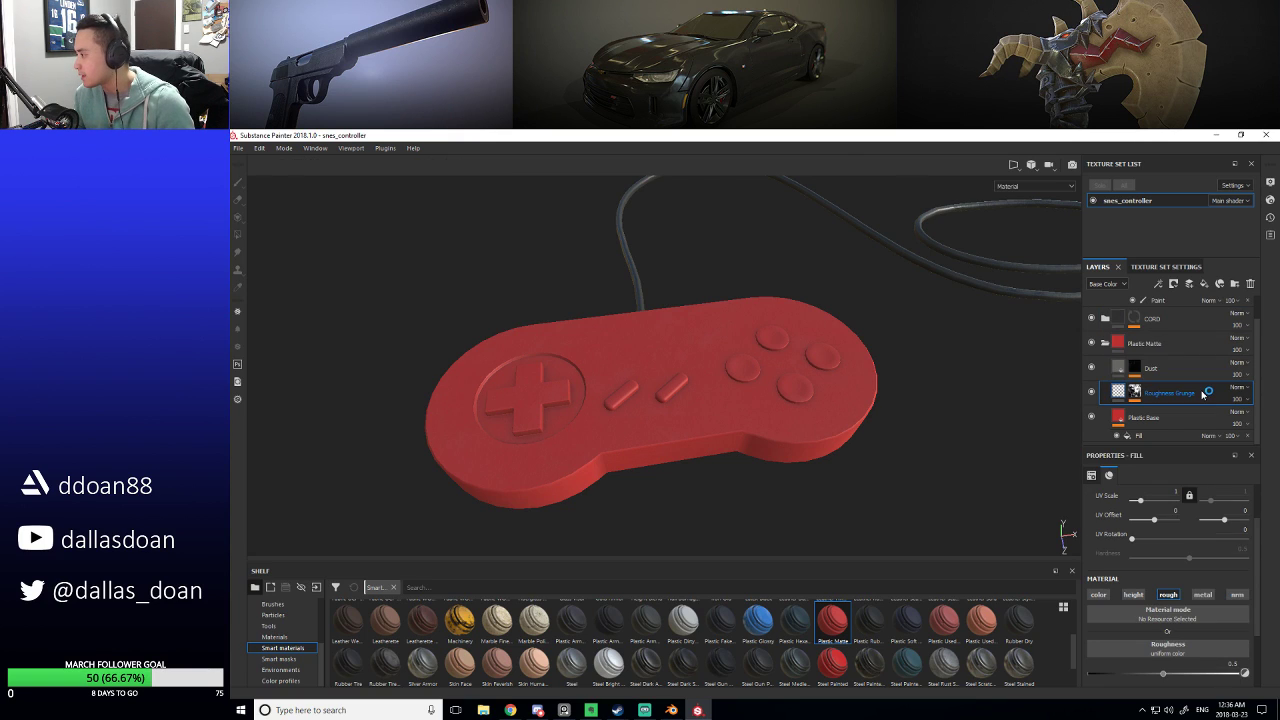
left_click(1092, 393)
left_click_drag(911, 398, 872, 342, "alt")
scroll(1133, 369, "up", 1)
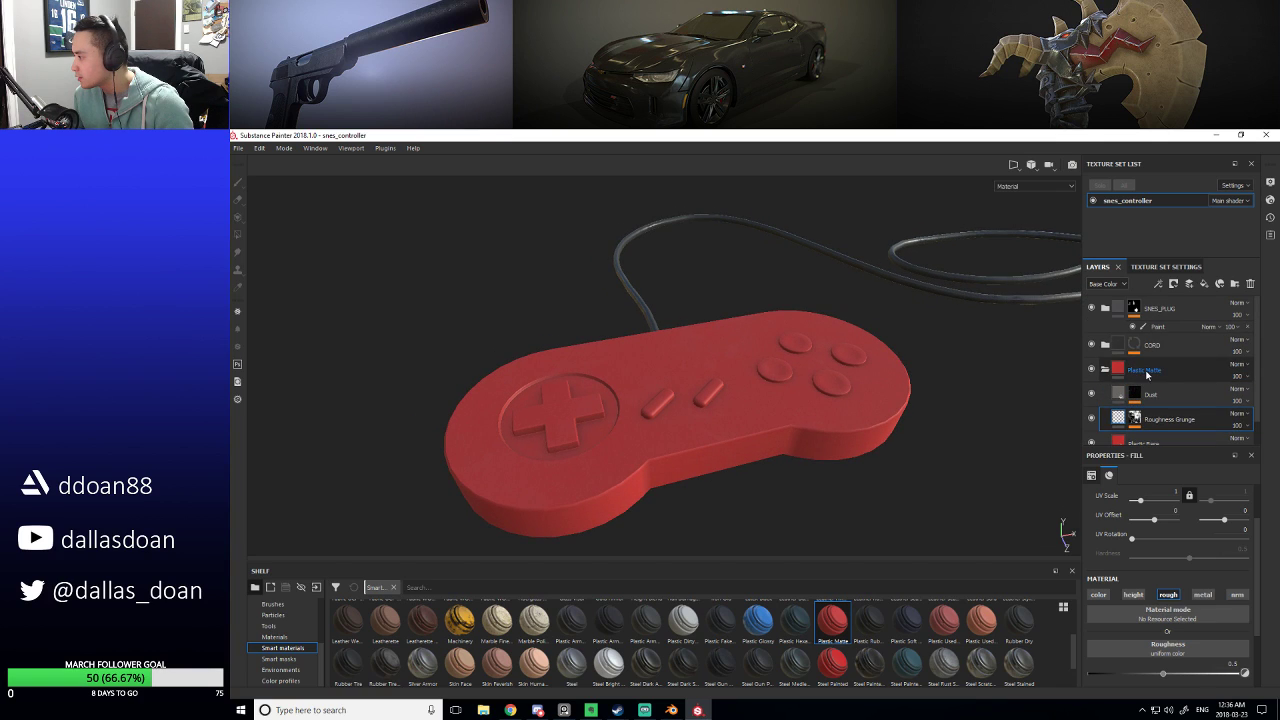
Rename the Plastic Matte folder to ControllerBase.
double_click(1145, 370)
left_click(1174, 376)
double_click(1158, 371)
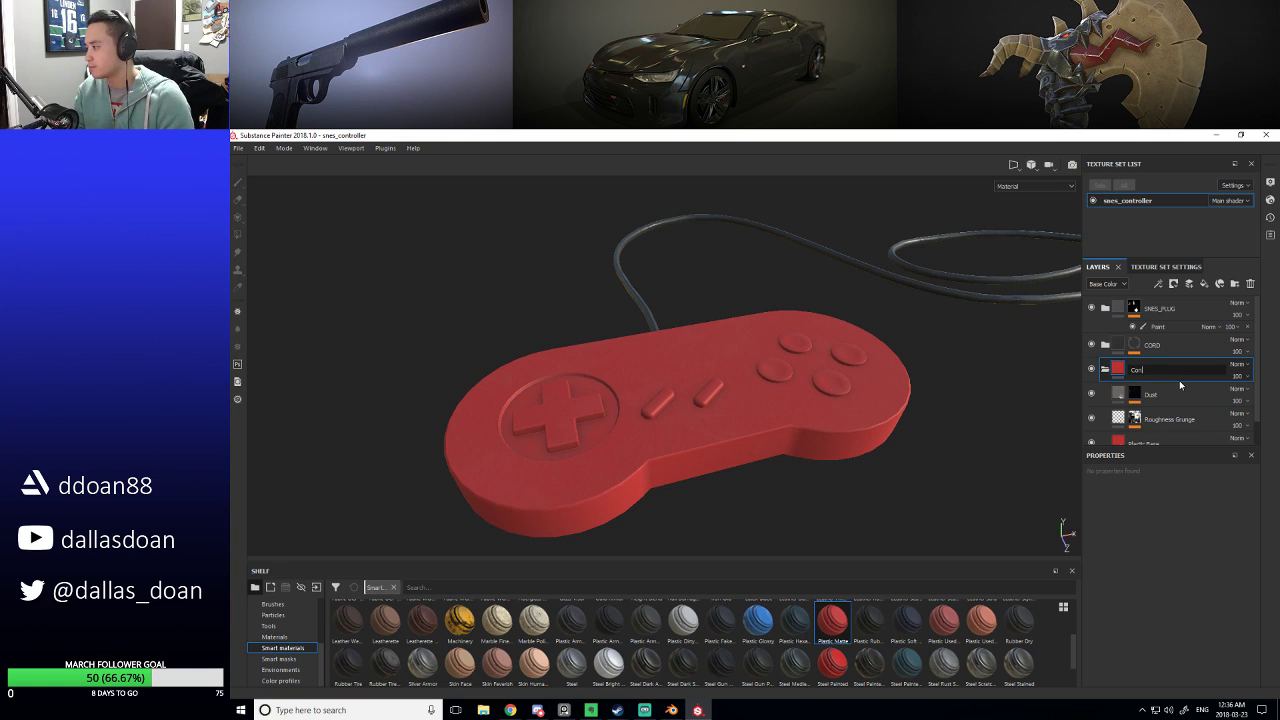
type("ControllerBase")
key("Return")
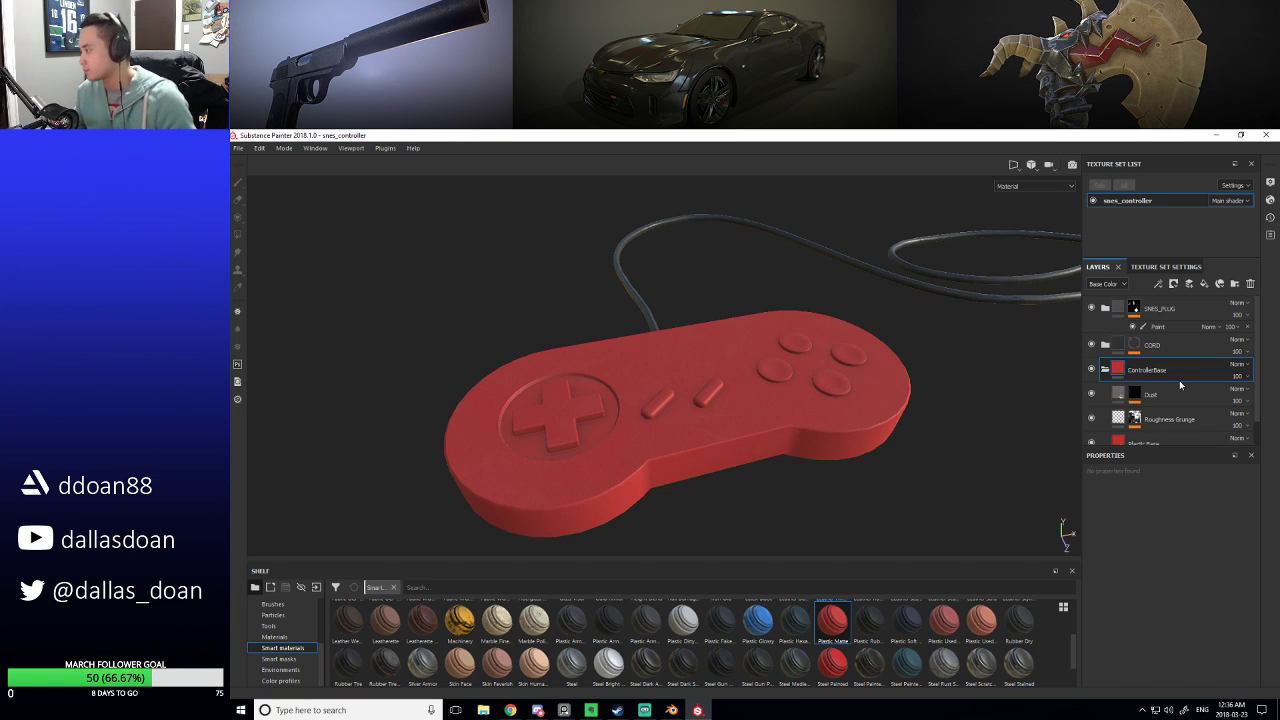
Add a black mask with a paint effect to the ControllerBase folder.
right_click(1153, 385)
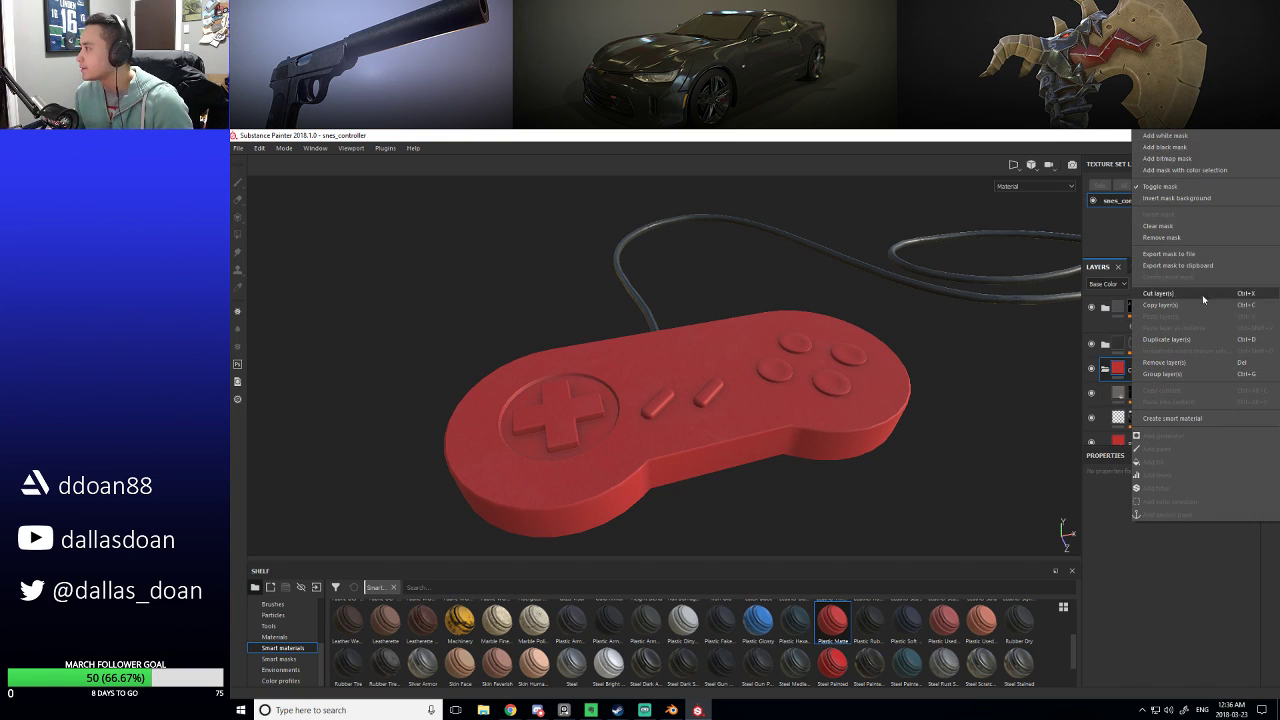
left_click(1178, 149)
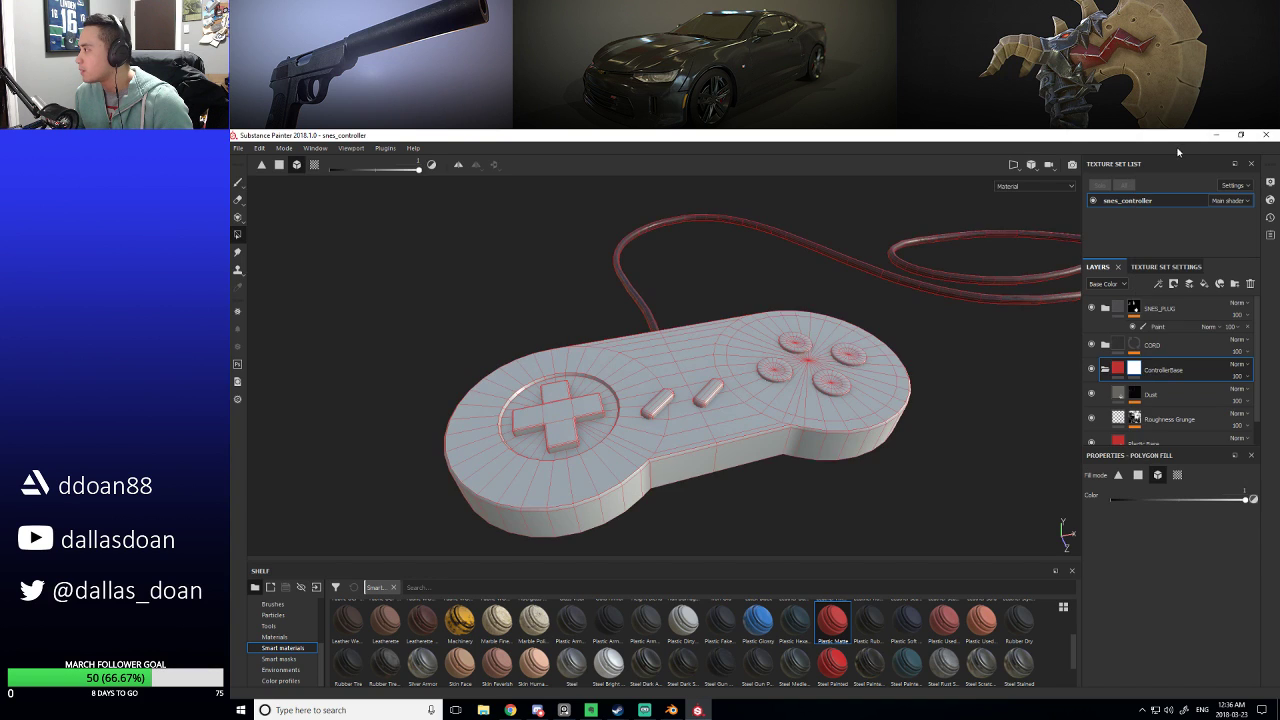
left_click_drag(882, 430, 950, 420, "alt")
right_click(1139, 370)
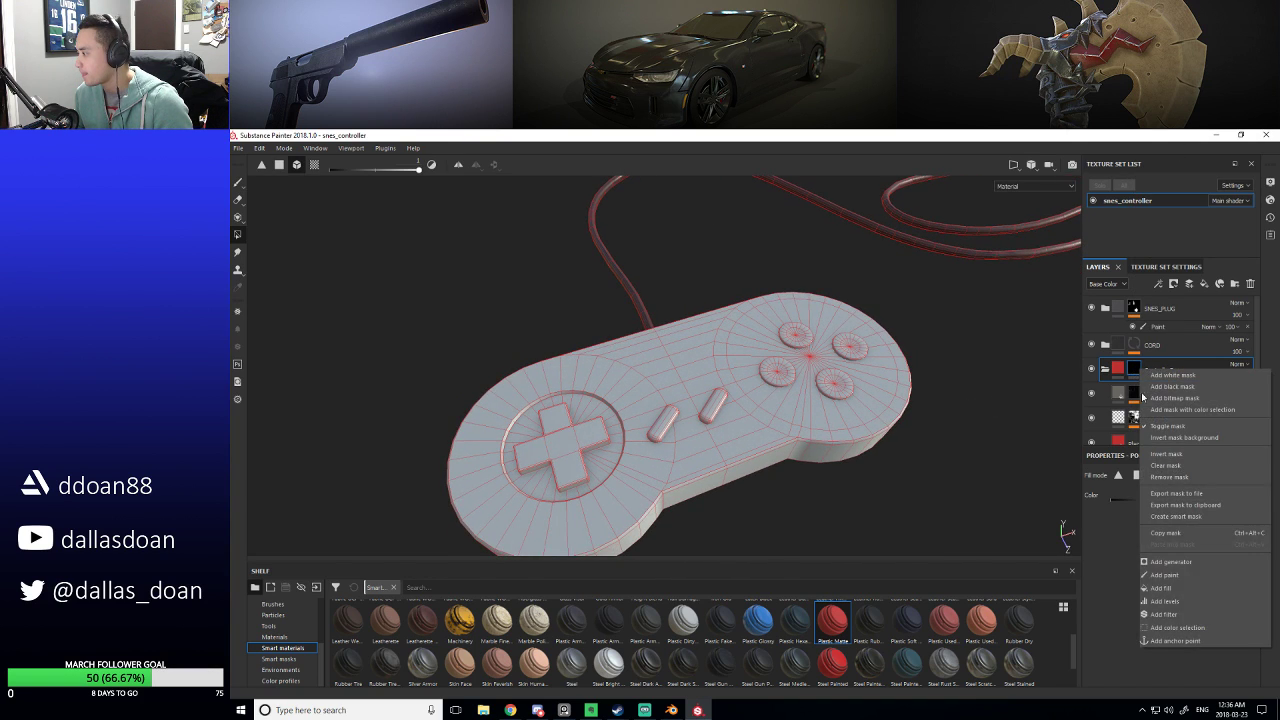
left_click(1194, 574)
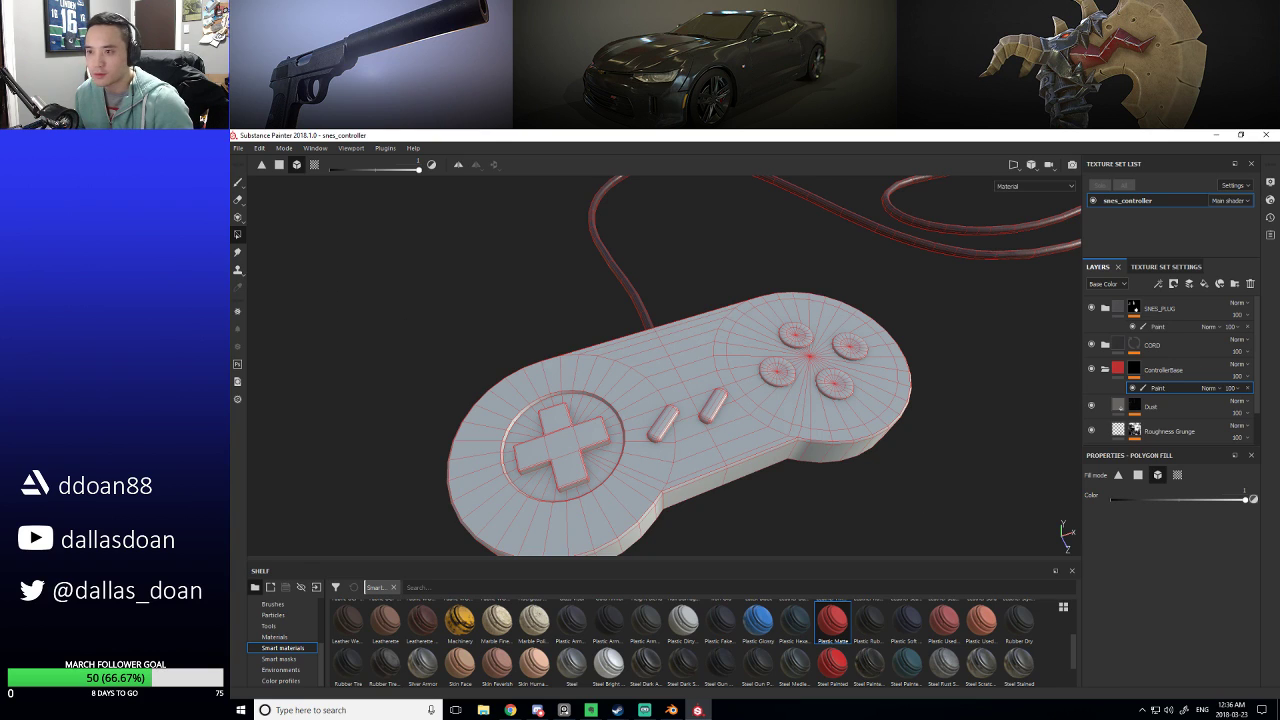
Fill the controller's body shell and shoulder buttons into the ControllerBase mask with Polygon Fill, leaving out the face buttons and D-pad.
left_click_drag(493, 418, 670, 360, "alt")
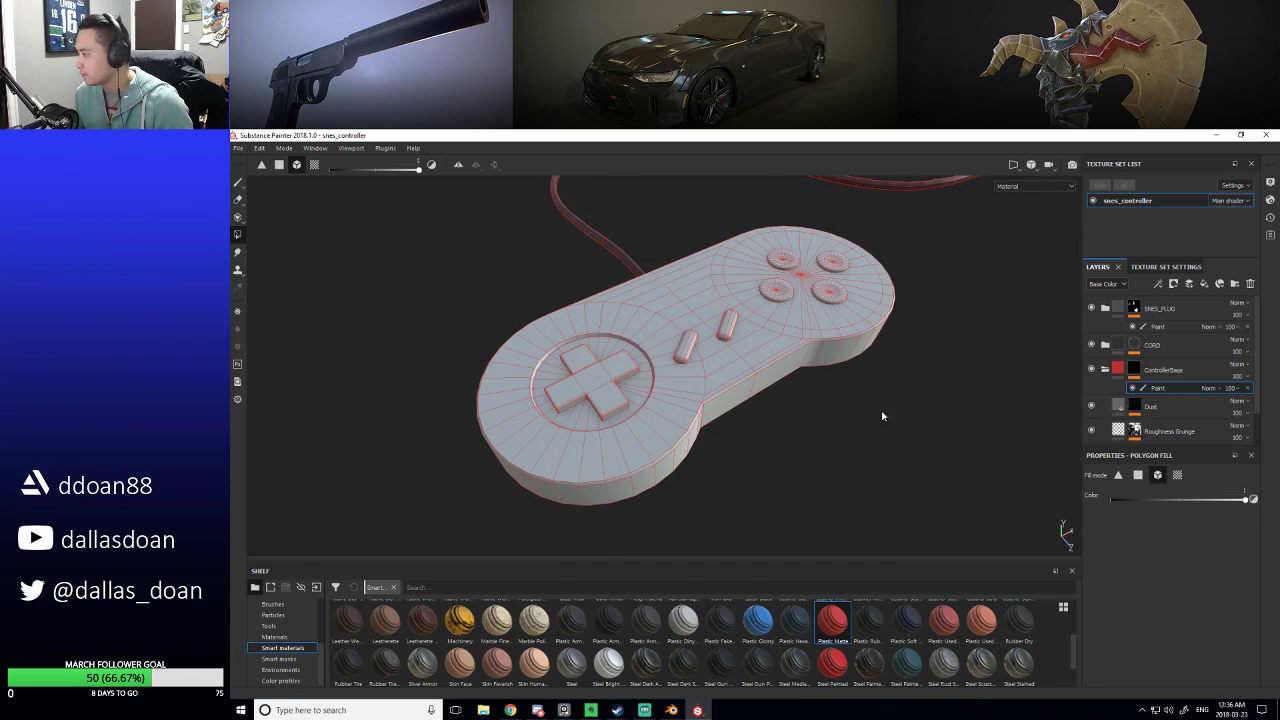
left_click_drag(771, 380, 827, 432, "alt")
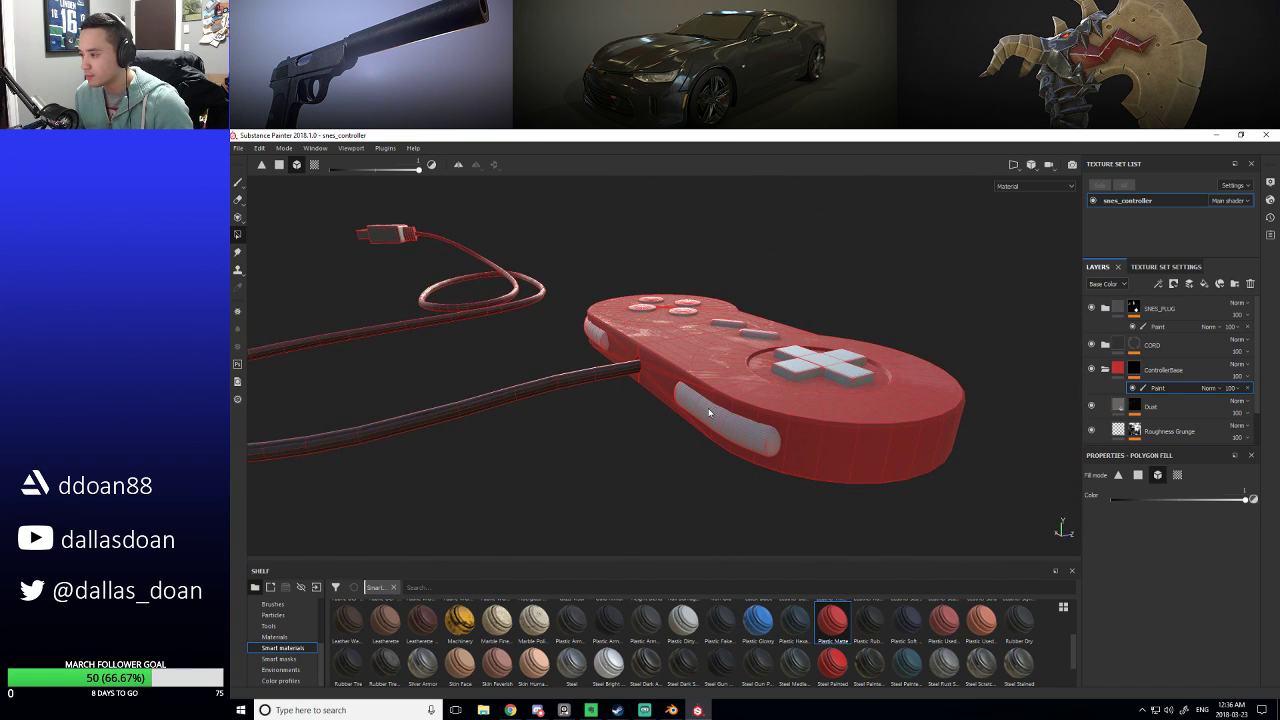
left_click_drag(650, 408, 466, 312, "alt")
right_click_drag(533, 331, 662, 361, "alt")
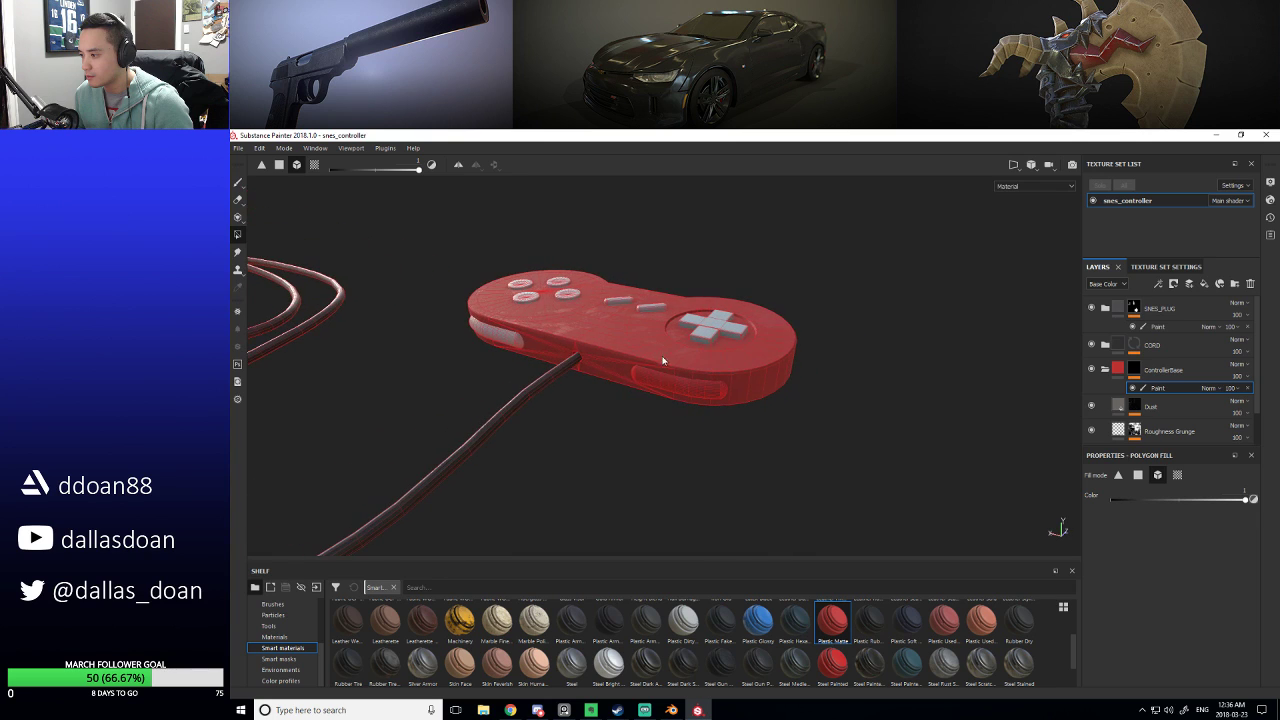
left_click_drag(509, 338, 624, 422, "alt")
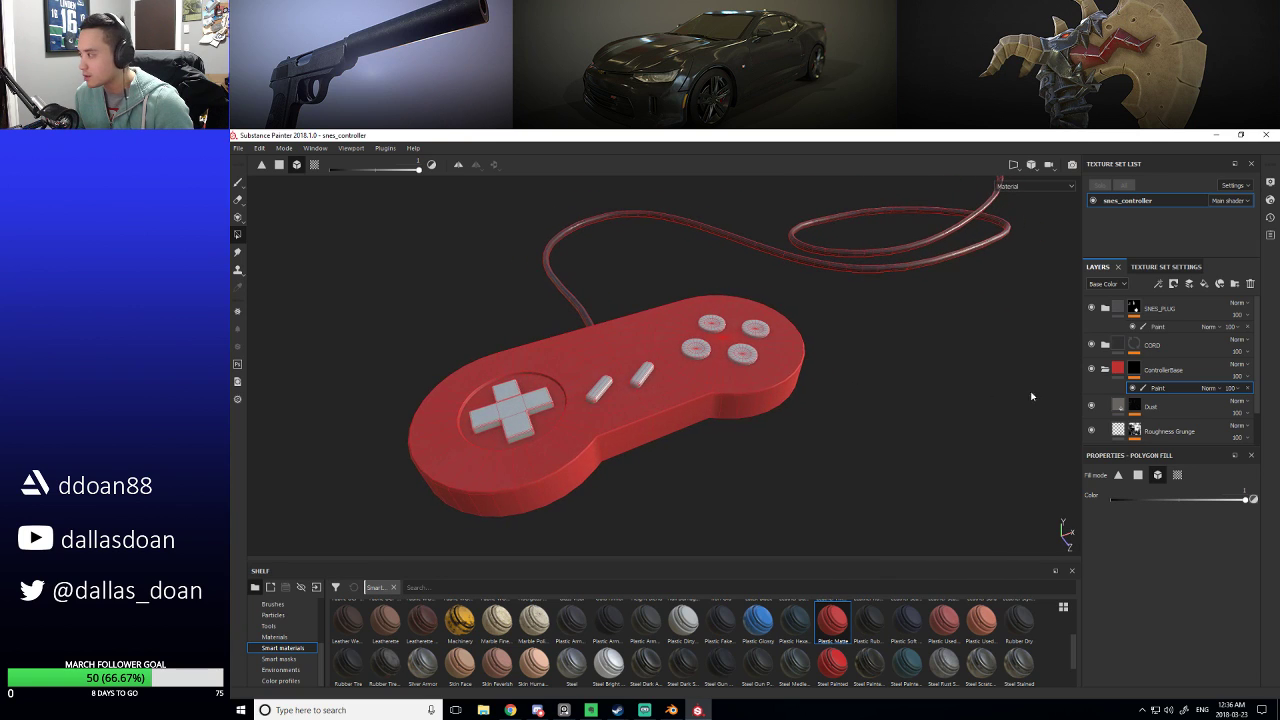
Change the base color of ControllerBase's Plastic Base layer to a light bluish grey, about R 0.445, G 0.445, B 0.515.
left_click(1117, 371)
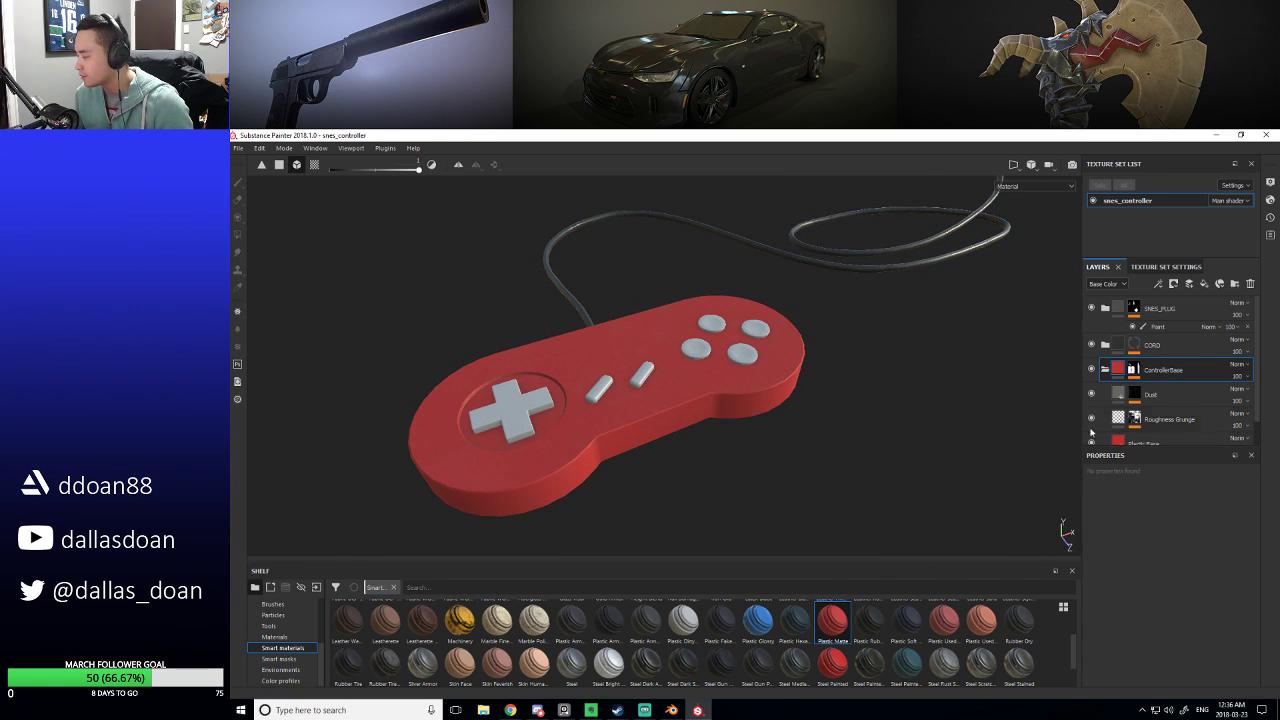
scroll(1137, 422, "down", 1)
left_click(1126, 420)
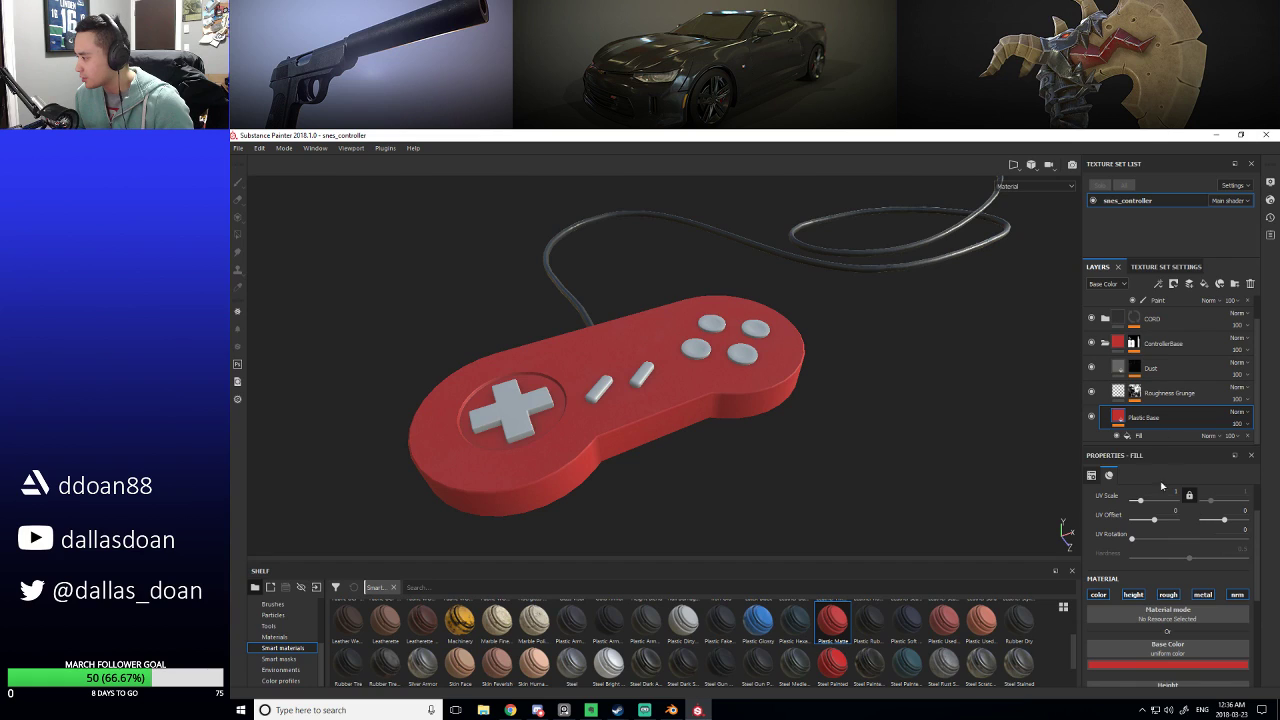
scroll(1161, 486, "down", 1)
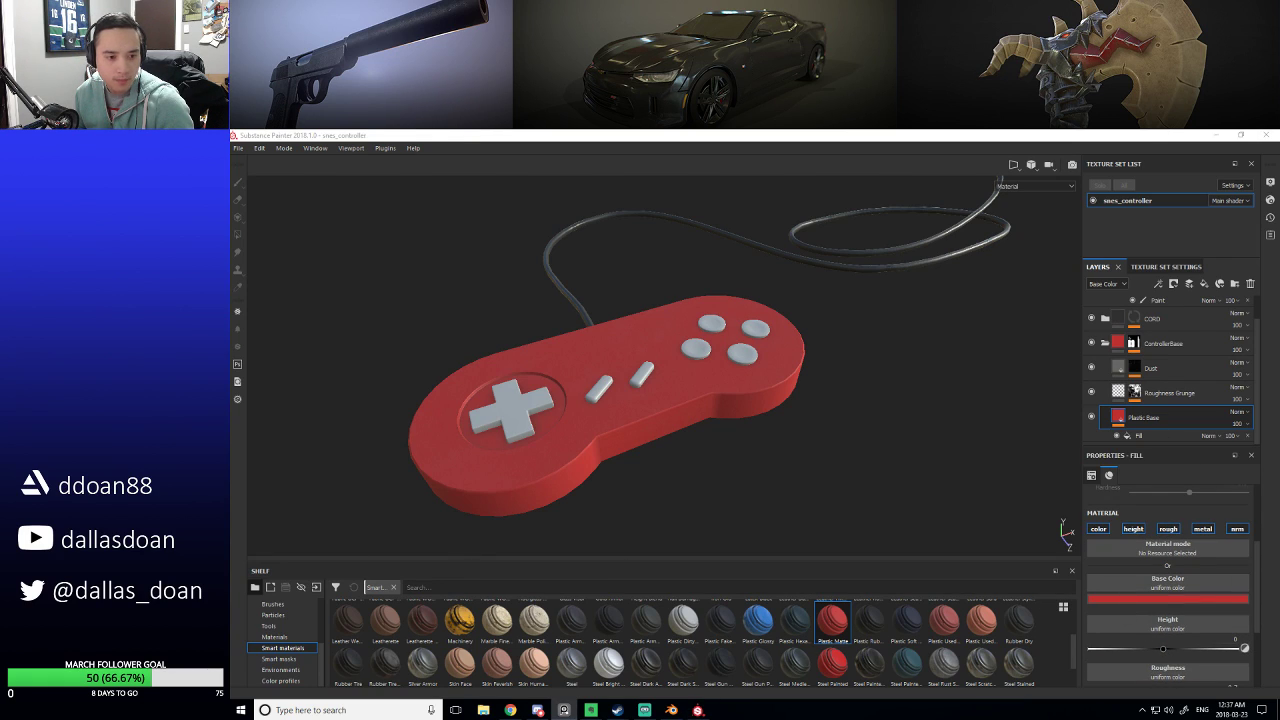
left_click(1170, 598)
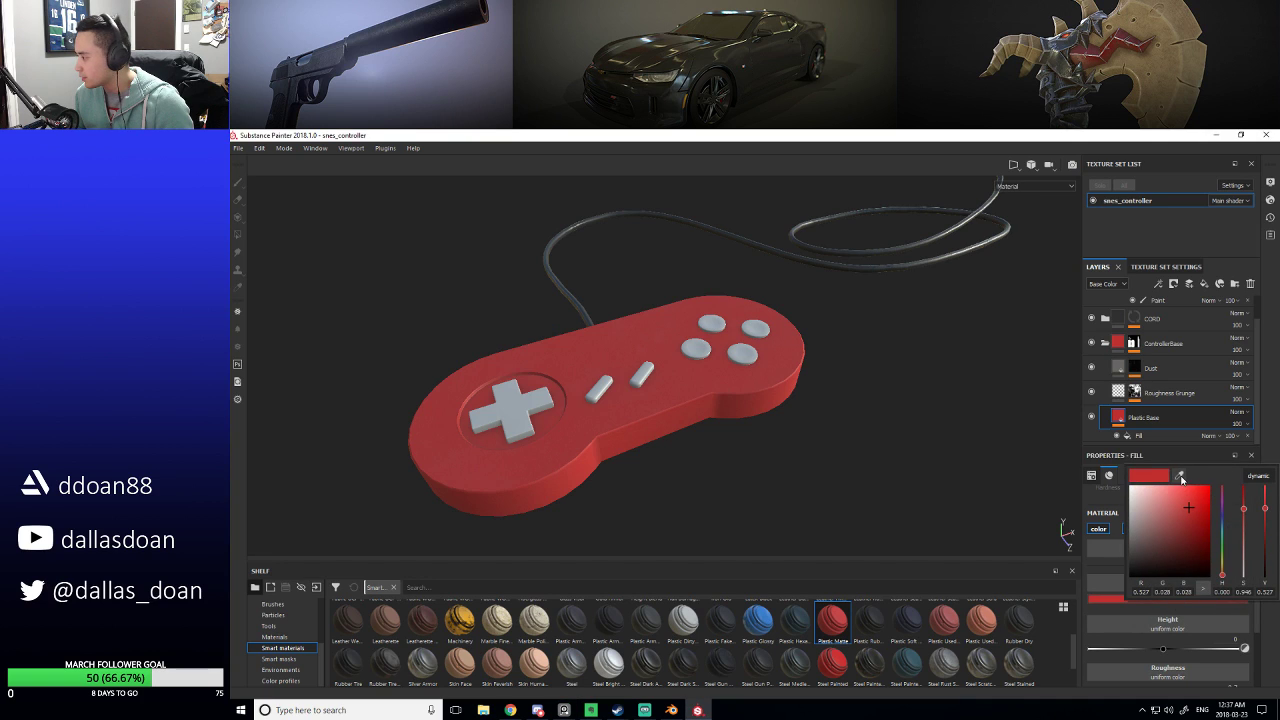
left_click(1180, 477)
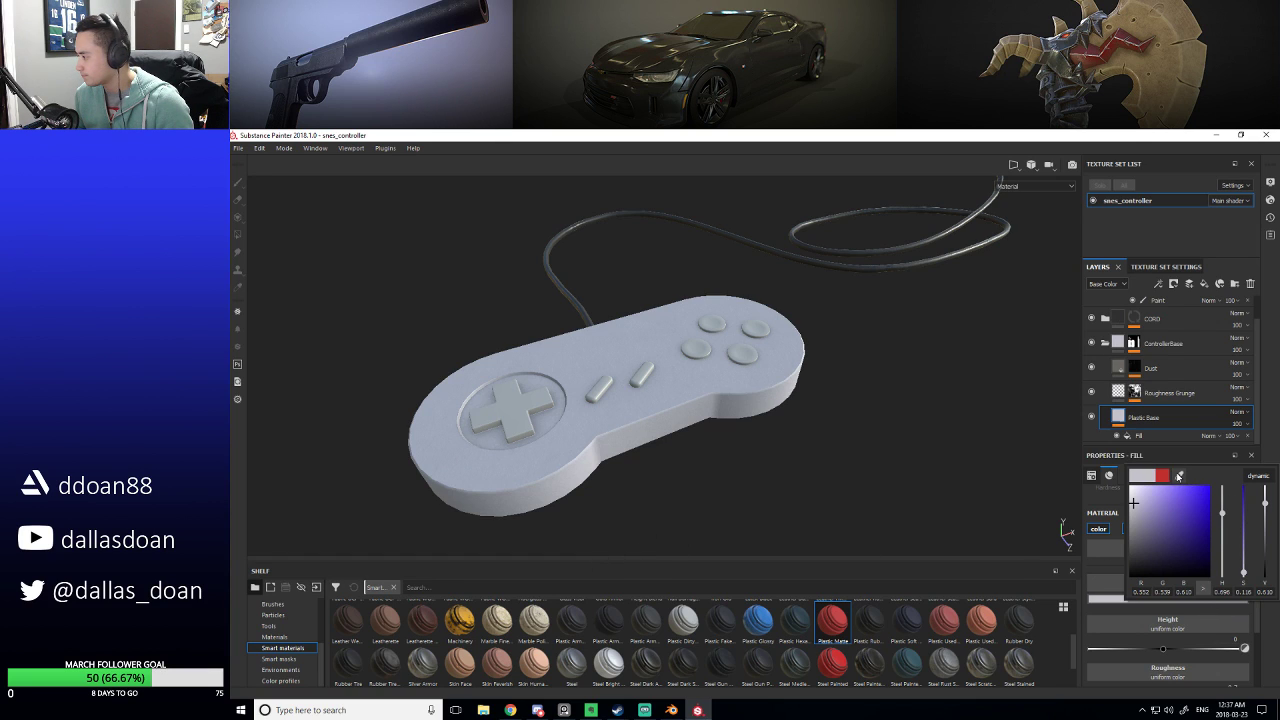
left_click(1178, 477)
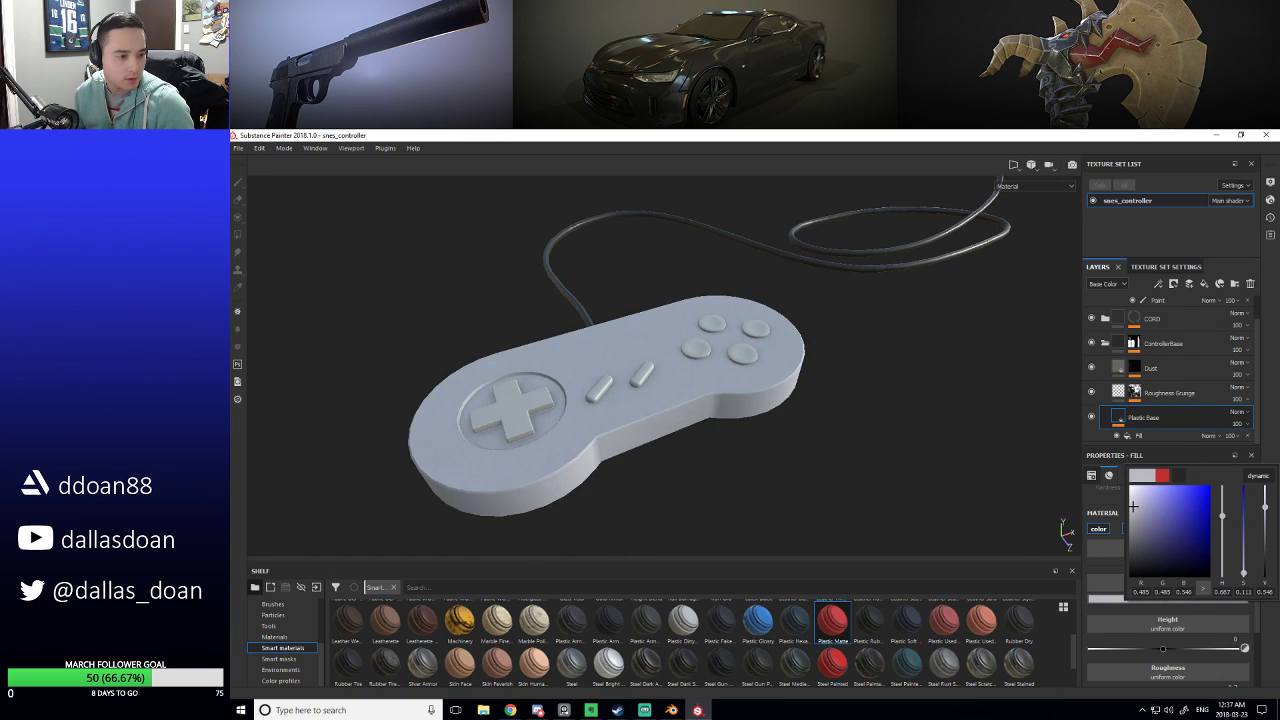
left_click_drag(1133, 505, 1133, 509)
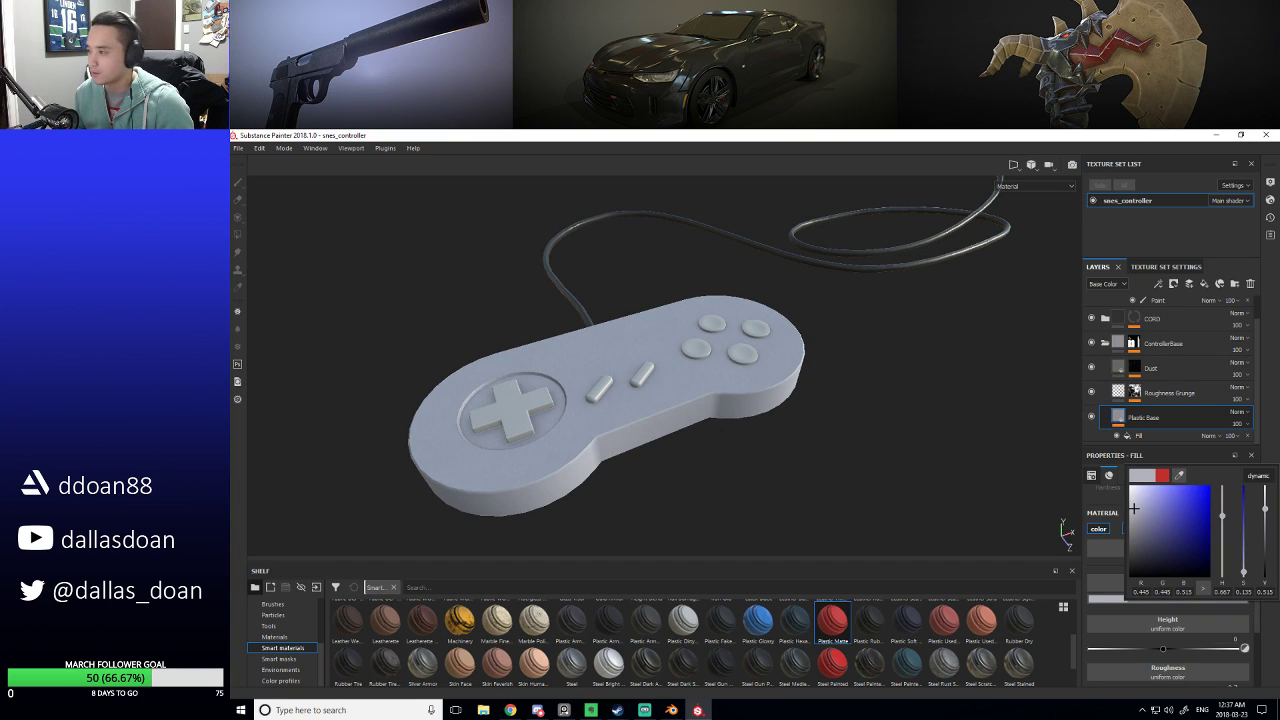
Set the roughness of the Roughness Grunge layer in the ControllerBase folder to about 0.38.
left_click_drag(450, 408, 579, 447, "alt")
left_click_drag(601, 329, 943, 397, "alt")
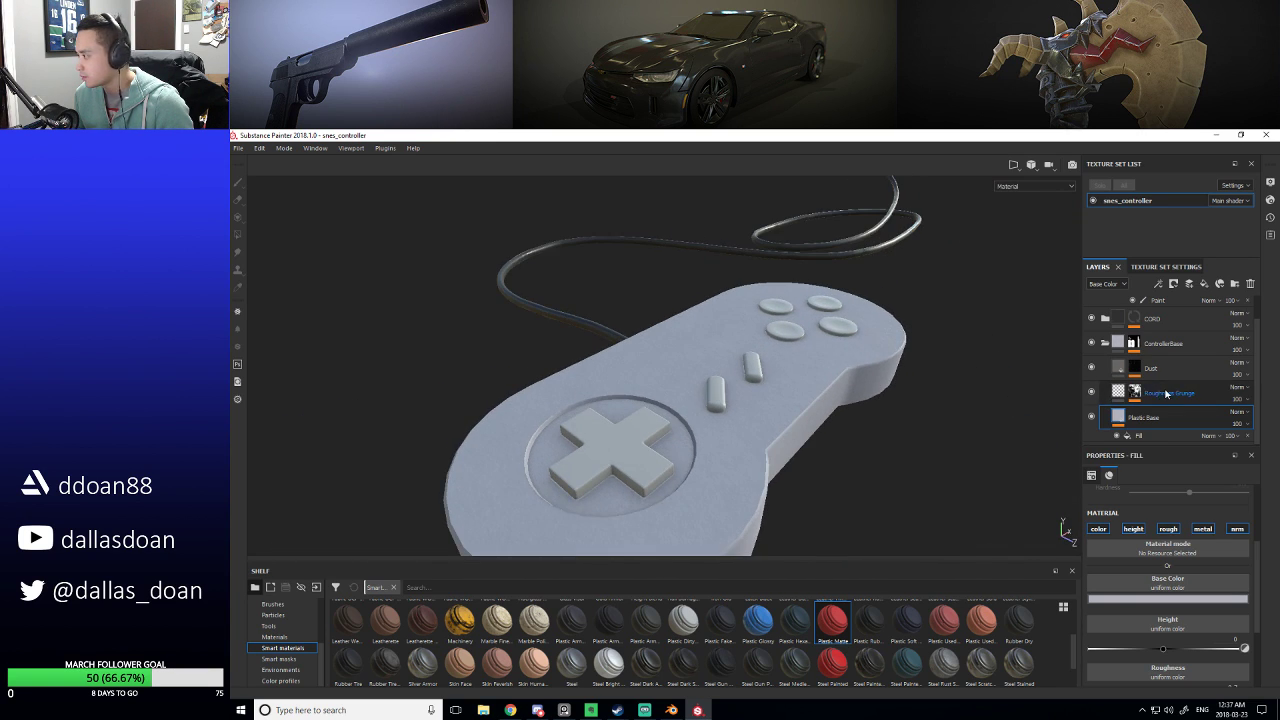
left_click(1118, 393)
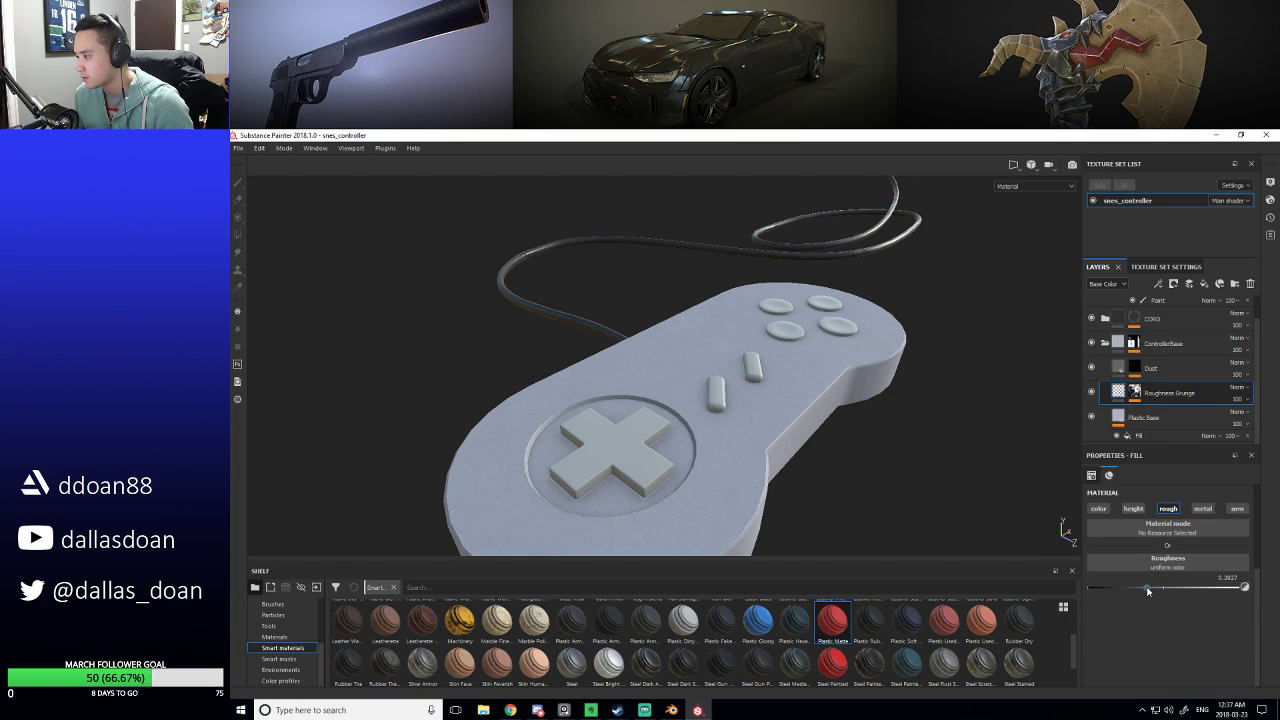
left_click_drag(930, 450, 891, 434, "alt")
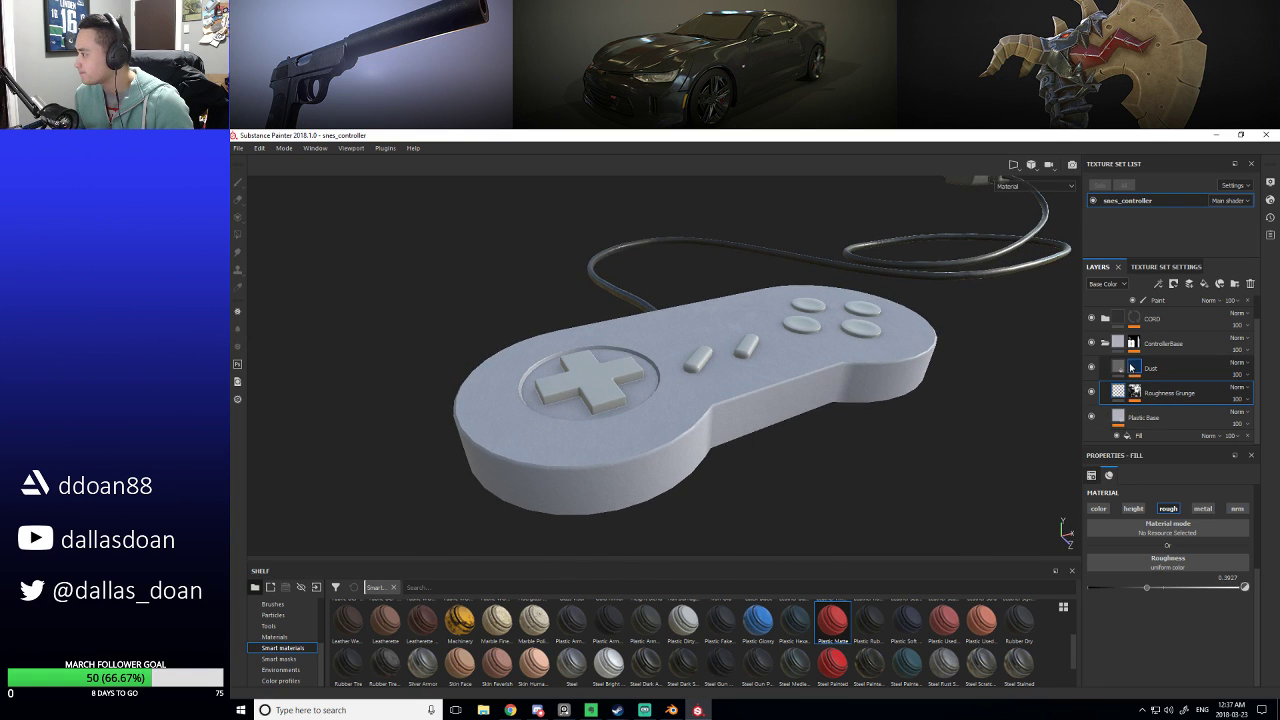
Change the base color of the Dust layer in the ControllerBase folder to a yellow-orange.
left_click(1121, 369)
scroll(1158, 618, "down", 2)
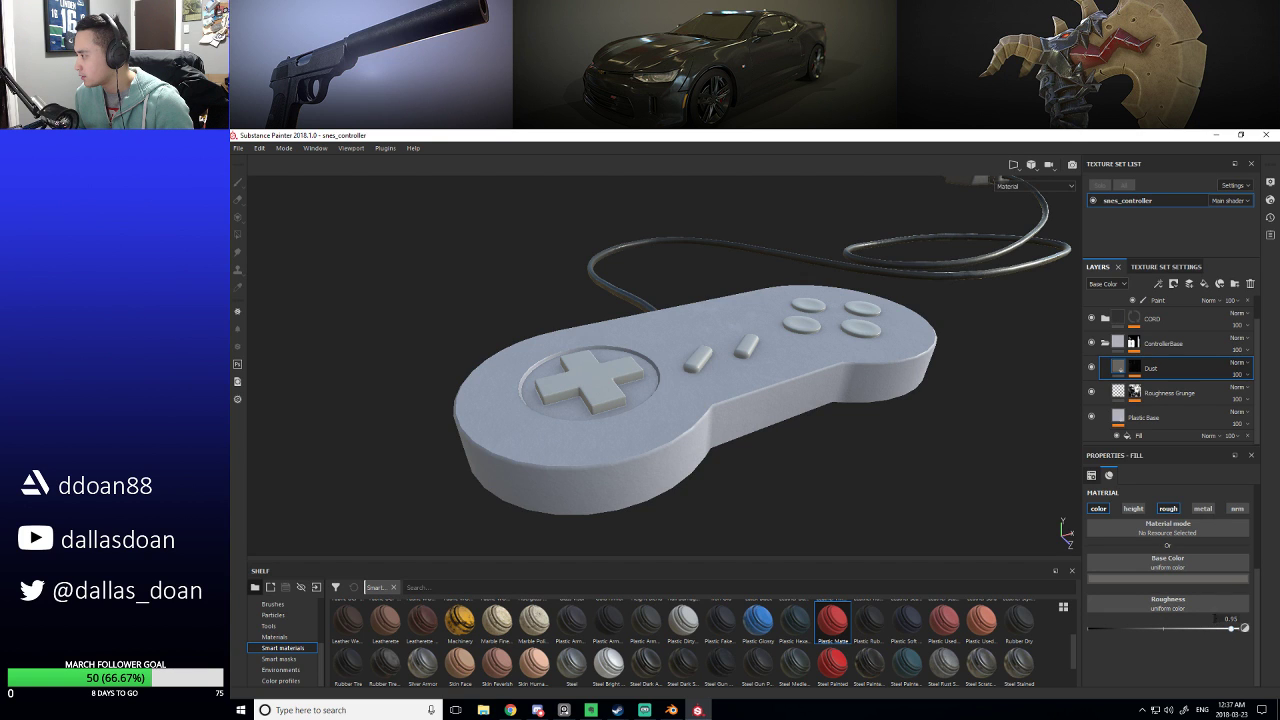
left_click_drag(850, 480, 821, 438, "alt")
left_click(1163, 579)
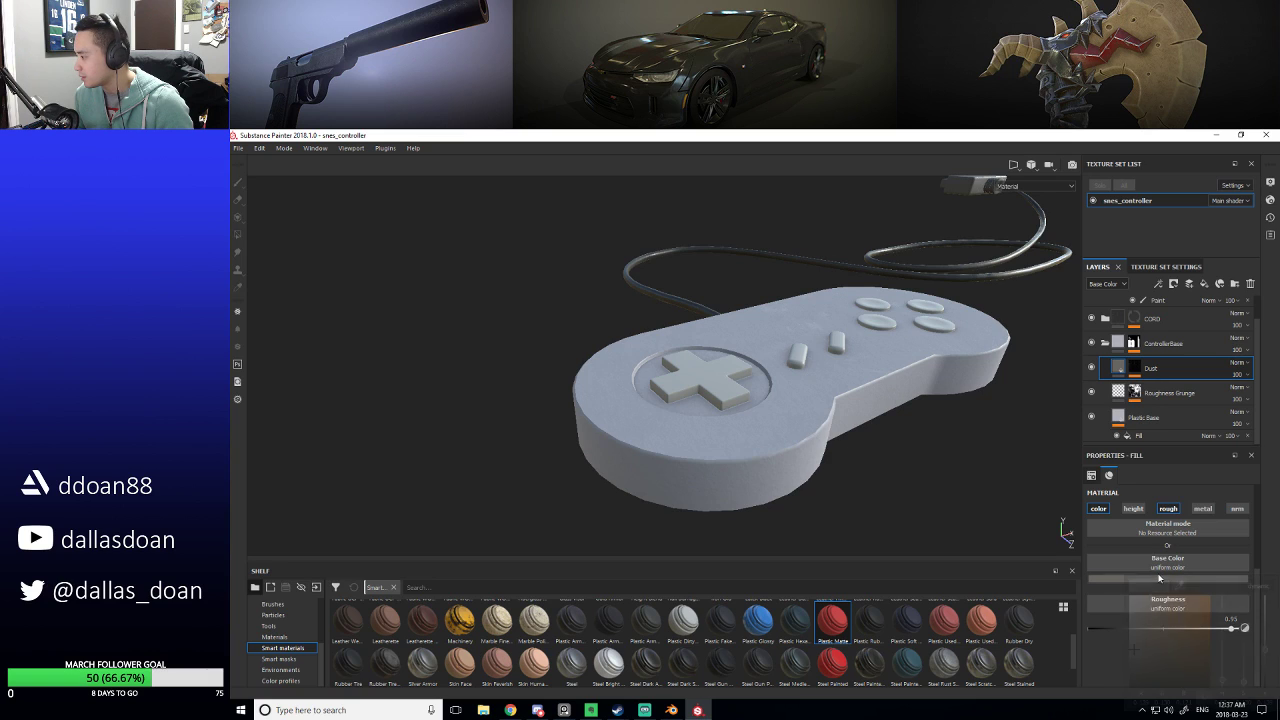
mouse_move(1174, 607)
left_mouse_down()
mouse_move(1147, 623)
mouse_move(1169, 614)
left_mouse_up()
left_click_drag(936, 493, 1151, 385, "alt")
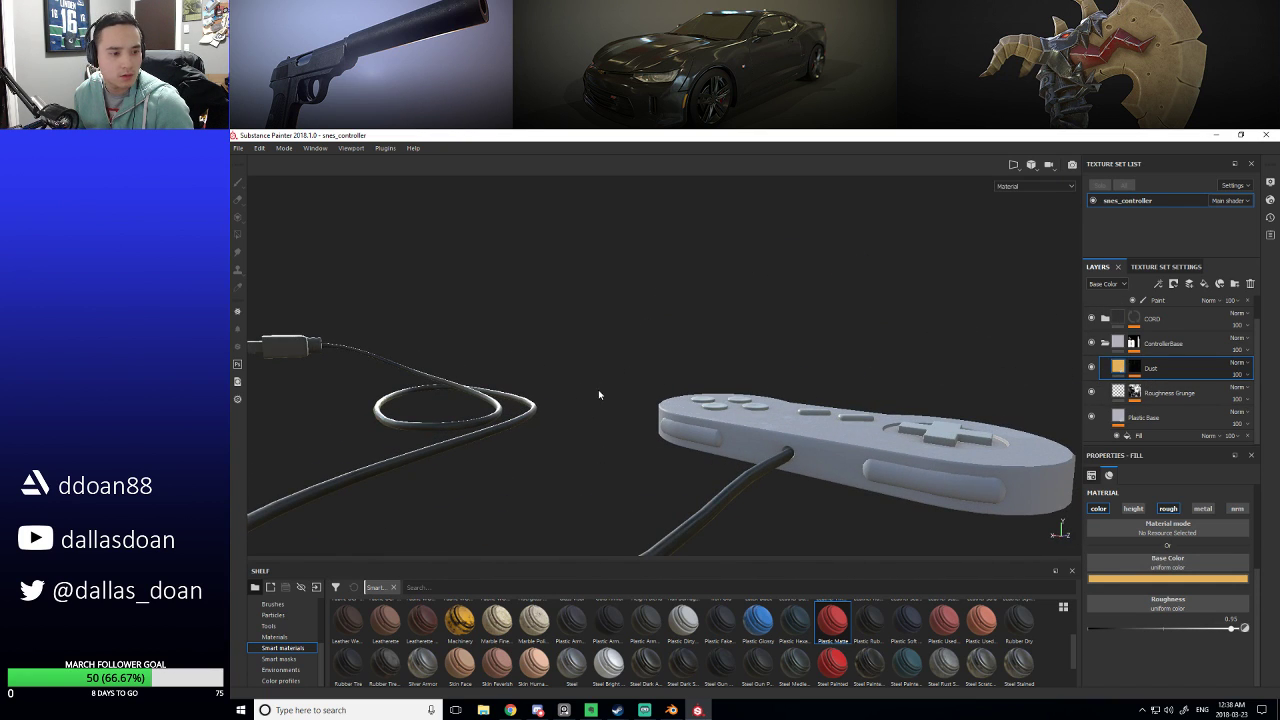
Examine the light grey controller body from several angles and collapse the ControllerBase folder.
left_click_drag(600, 397, 718, 428, "alt")
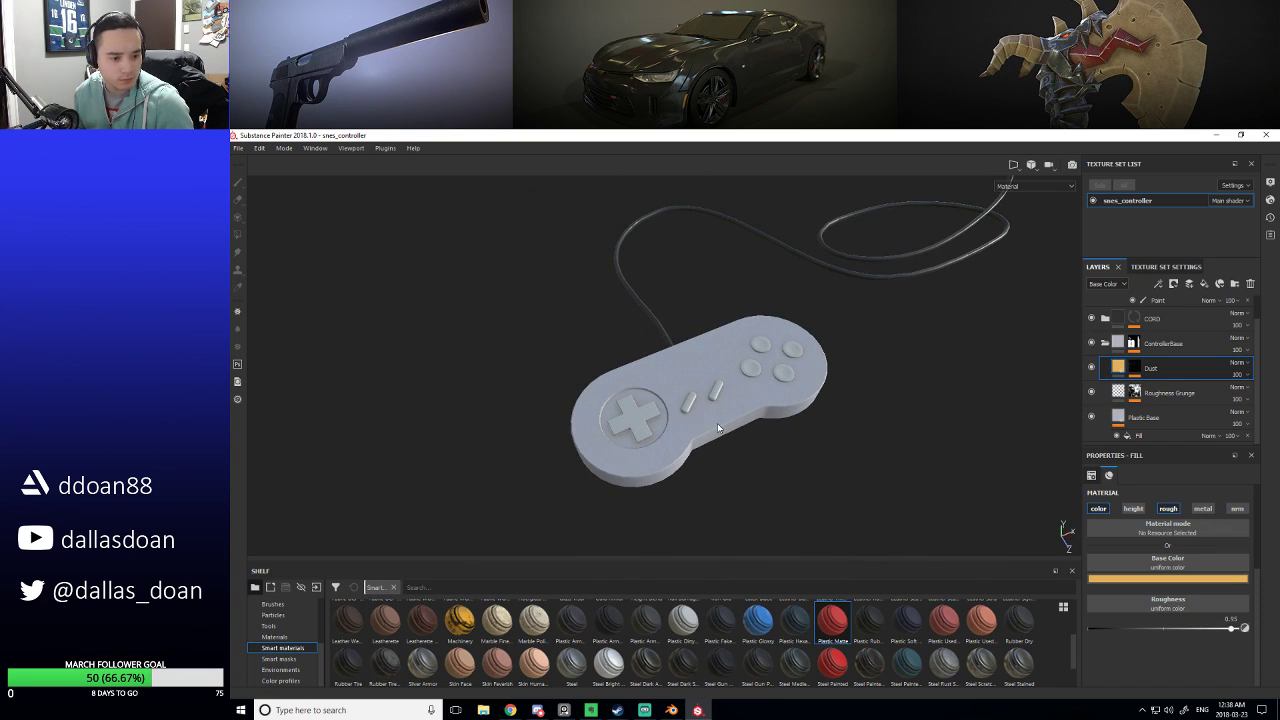
scroll(705, 410, "up", 2)
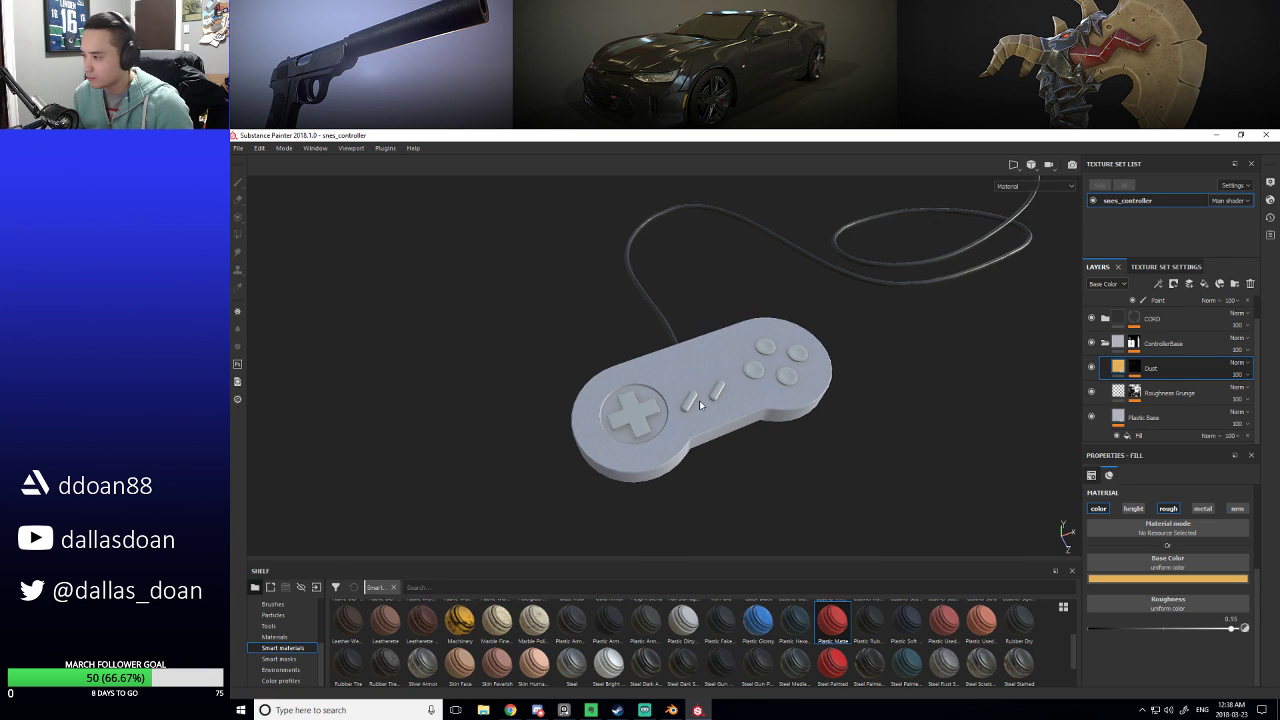
left_click_drag(700, 410, 716, 423, "alt")
left_click(1102, 352)
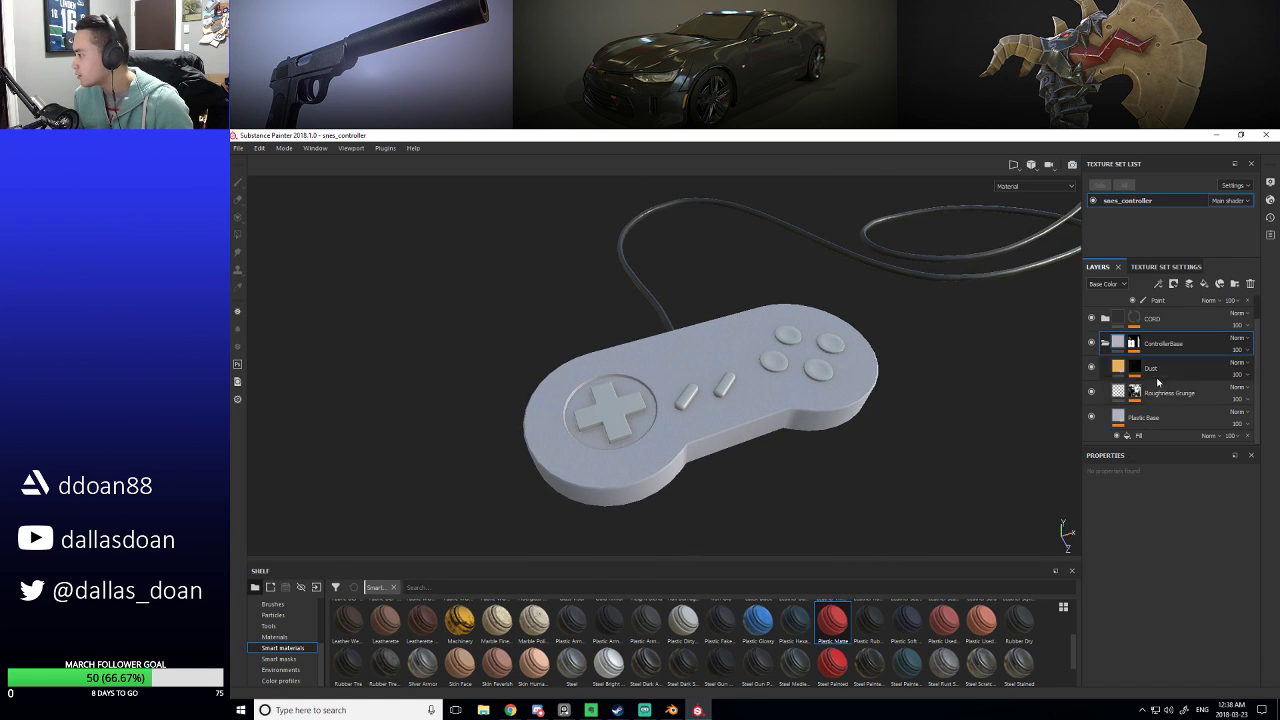
left_click(1106, 343)
scroll(969, 374, "up", 2)
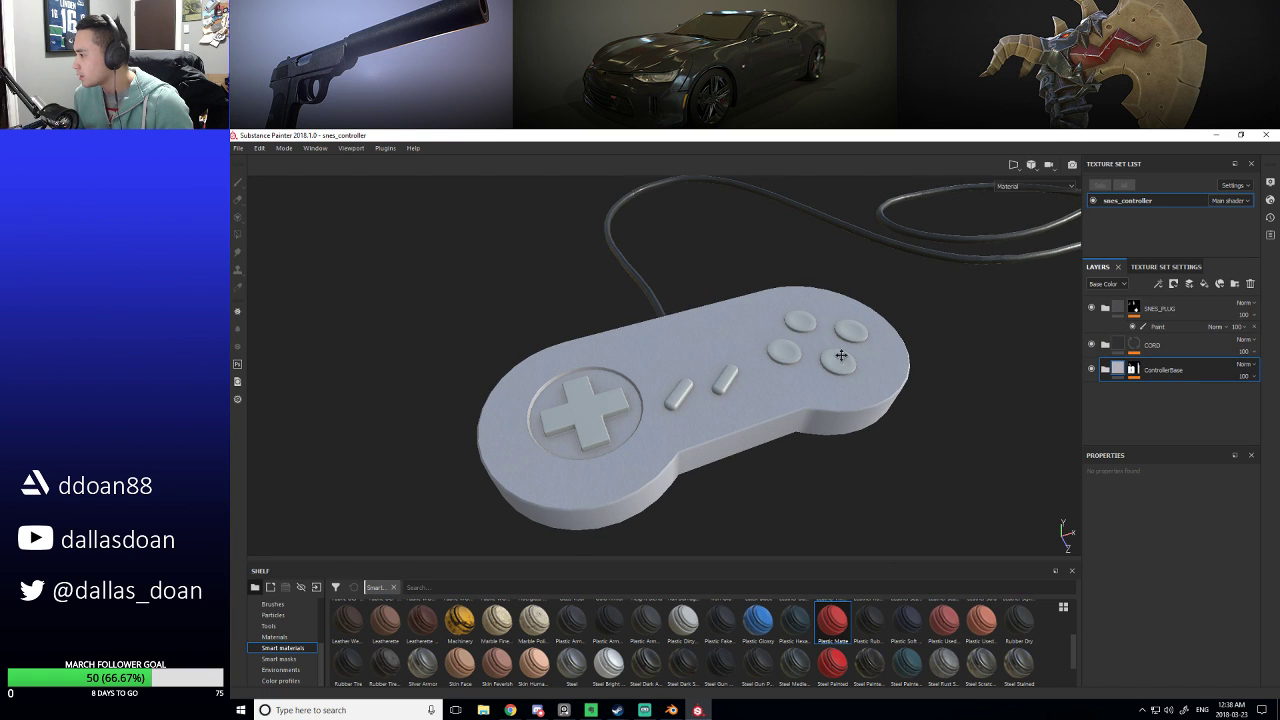
Examine the whole controller with its cord and toggle the SNES_PLUG folder's visibility to identify the parts it covers.
mouse_move(841, 355)
left_mouse_down("alt")
mouse_move(849, 383)
mouse_move(892, 340)
mouse_move(846, 378)
left_mouse_up("alt")
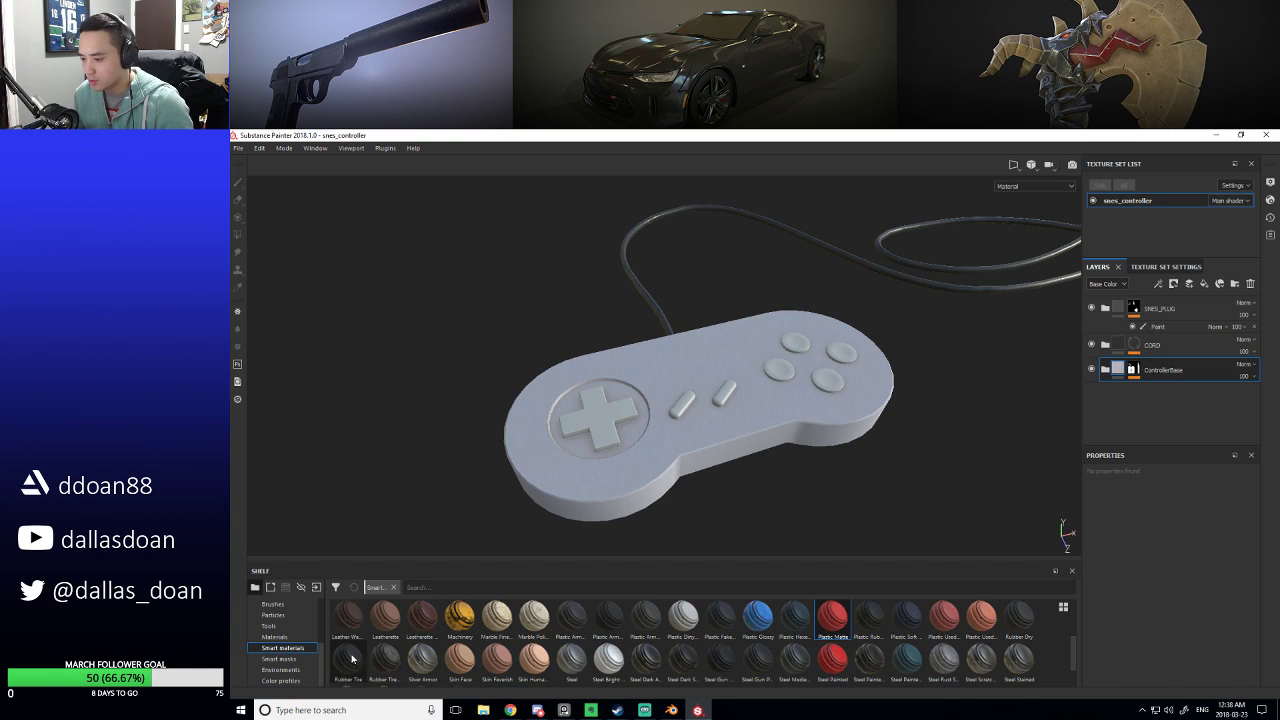
mouse_move(1013, 633)
left_mouse_down()
mouse_move(1155, 436)
mouse_move(1106, 298)
mouse_move(1139, 299)
mouse_move(1148, 372)
mouse_move(1160, 355)
mouse_move(917, 608)
mouse_move(1022, 628)
left_mouse_up()
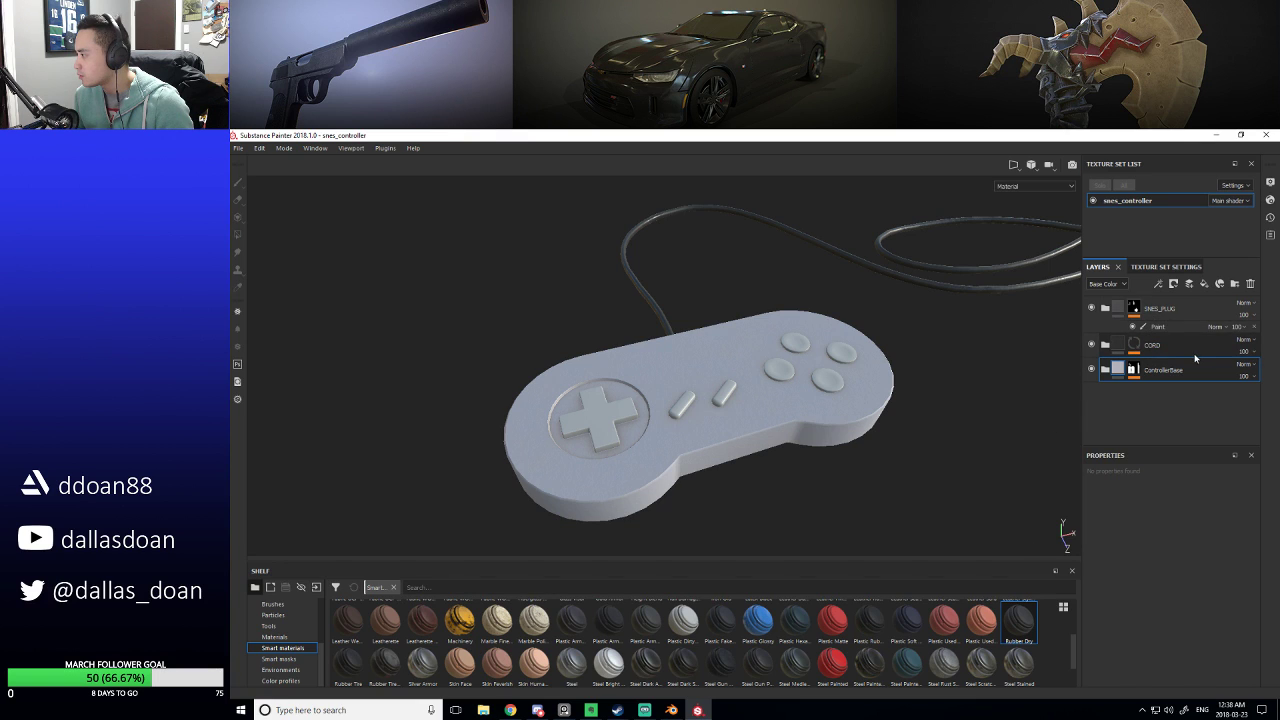
left_click(1101, 352)
left_click_drag(820, 366, 873, 364, "alt")
scroll(794, 403, "down", 3)
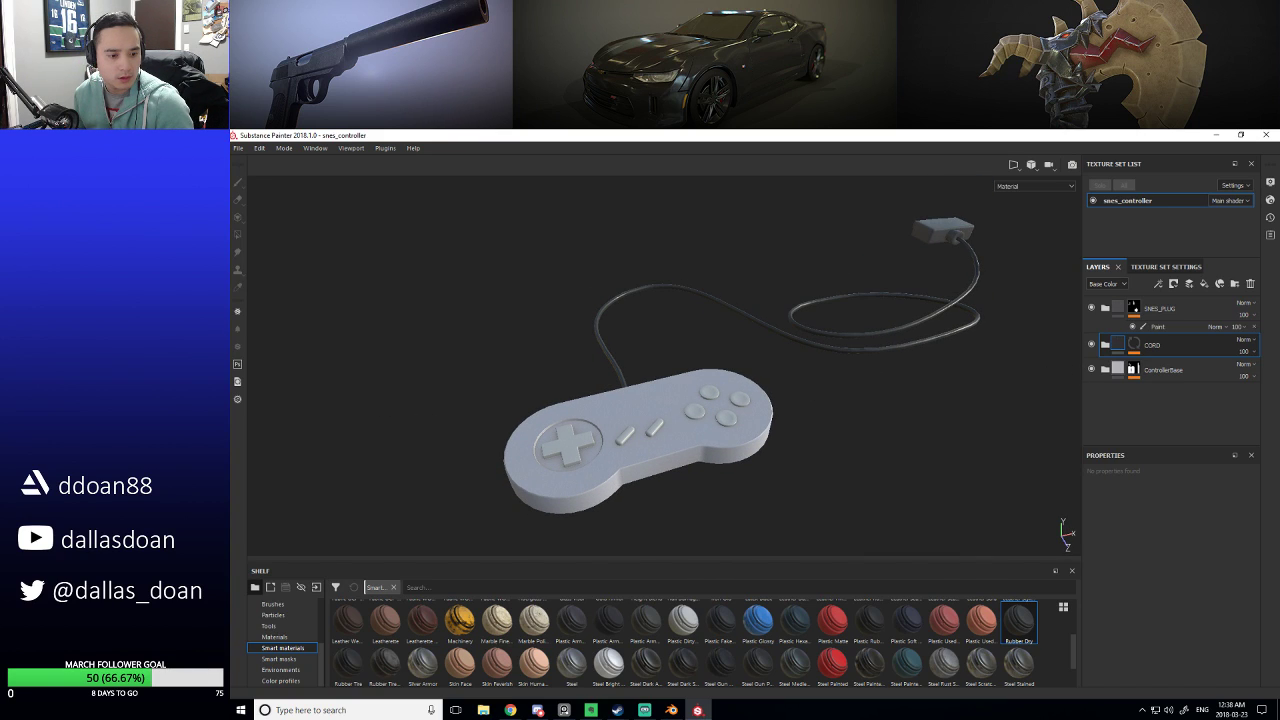
key("alt+Tab")
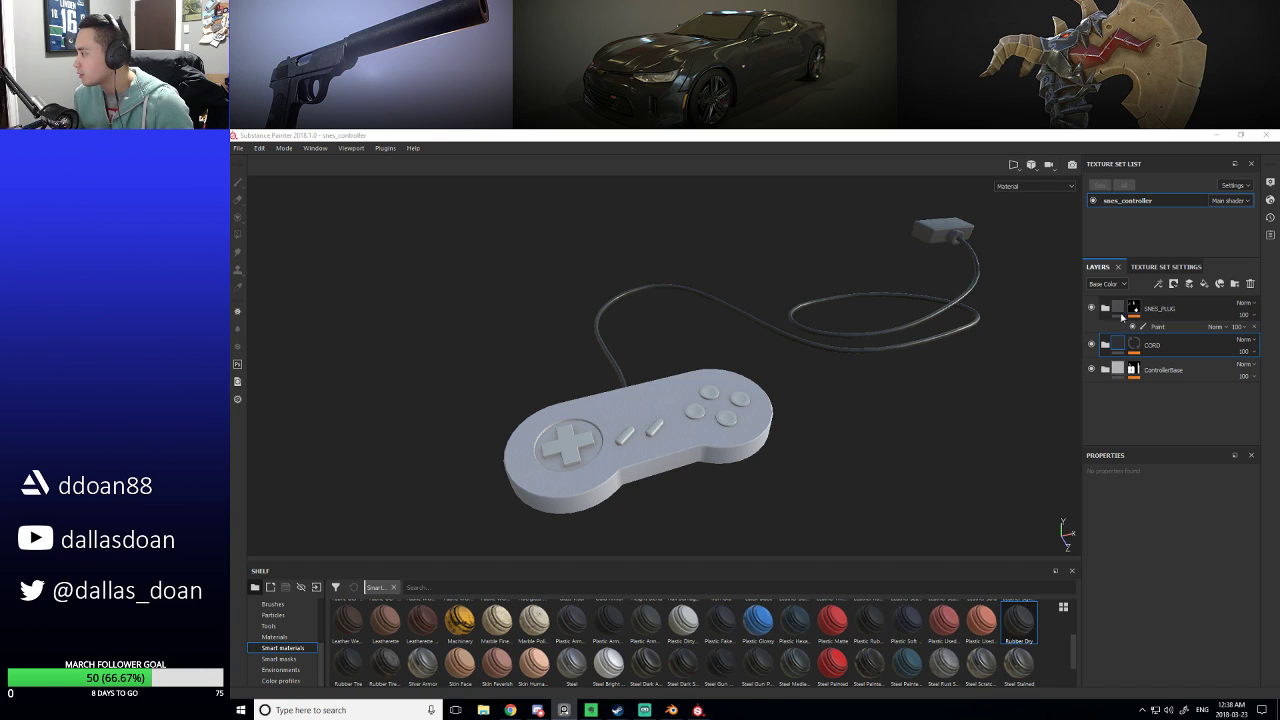
left_click(1108, 311)
left_click(1095, 309)
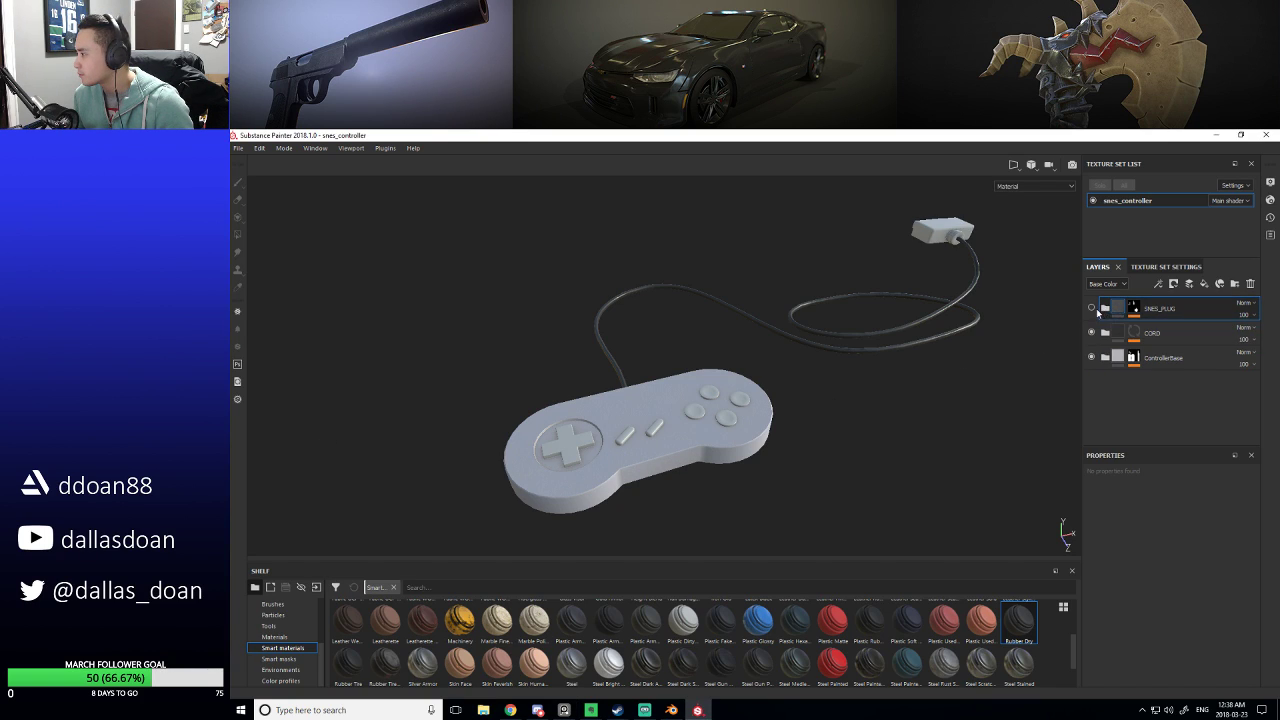
left_click(1093, 309)
Darken the base color of the Plastic Base layer in the SNES_PLUG folder to a deeper grey.
left_click(1105, 308)
left_click(1125, 383)
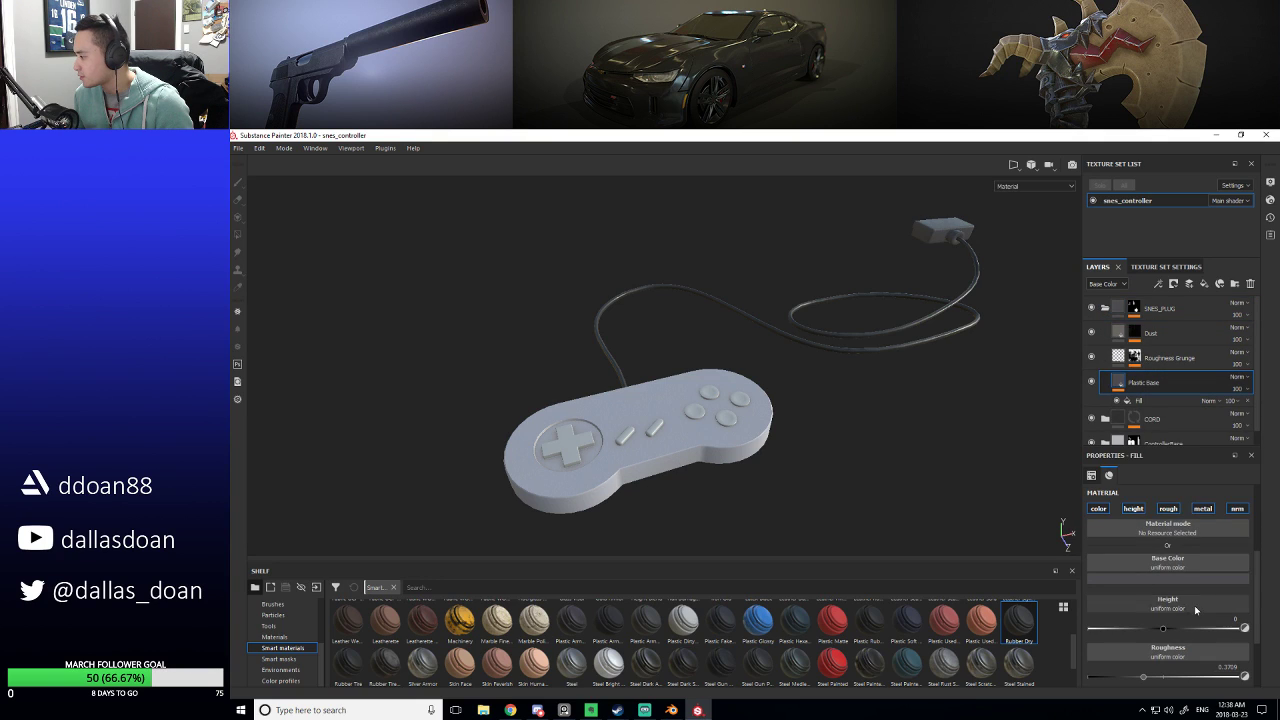
scroll(1160, 640, "up", 3)
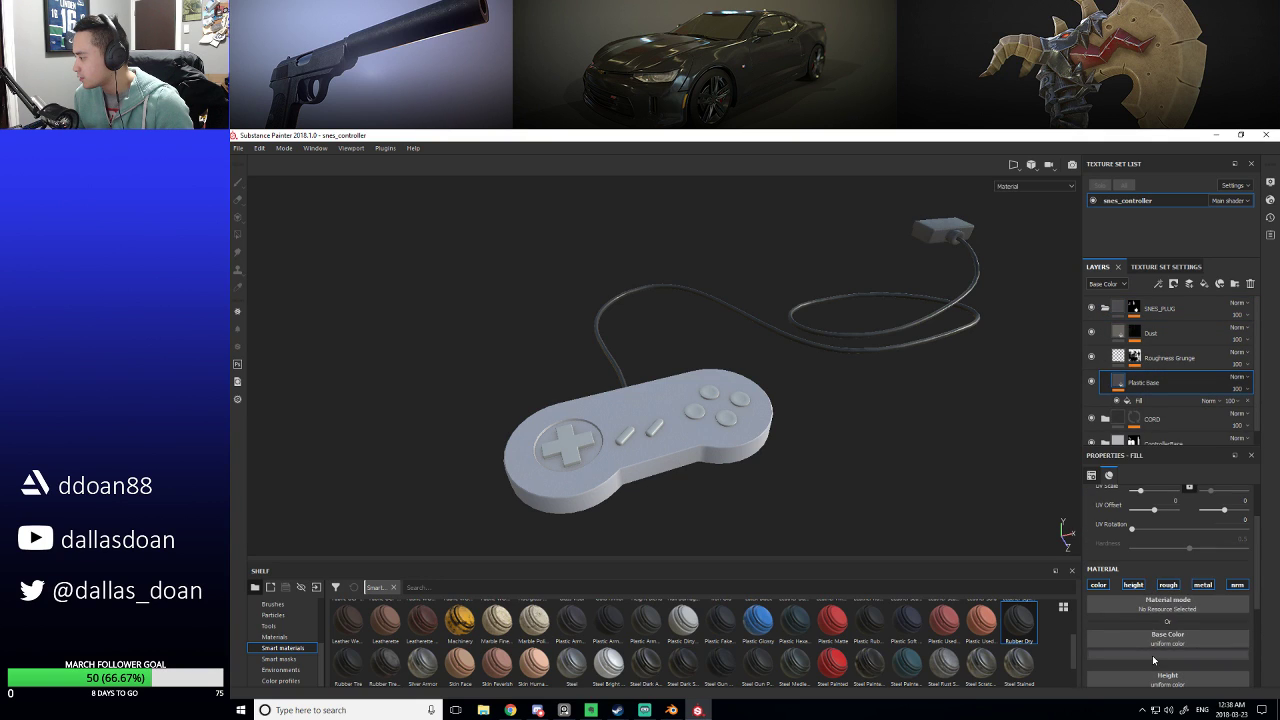
left_click(1153, 656)
left_click_drag(1134, 606, 1134, 611)
left_click_drag(910, 443, 857, 416, "alt")
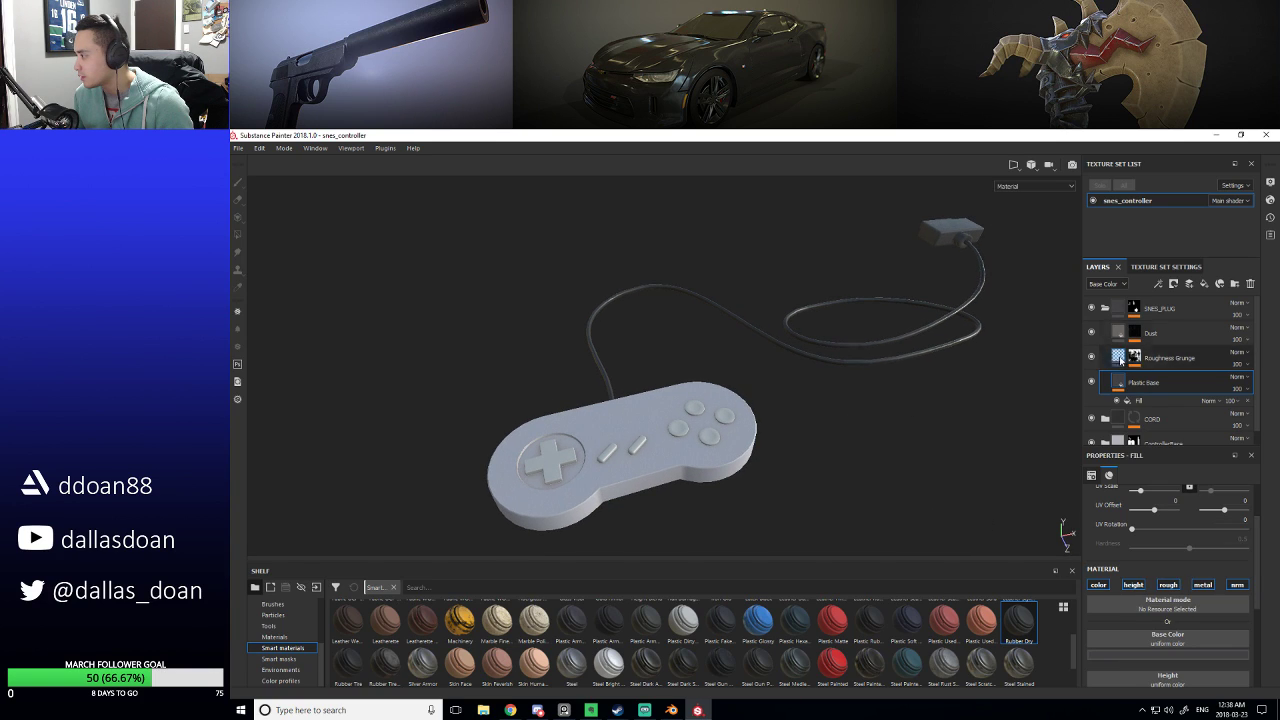
Add the D-pad and the two slanted center buttons to the SNES_PLUG folder's mask with Polygon Fill.
left_click(1134, 310)
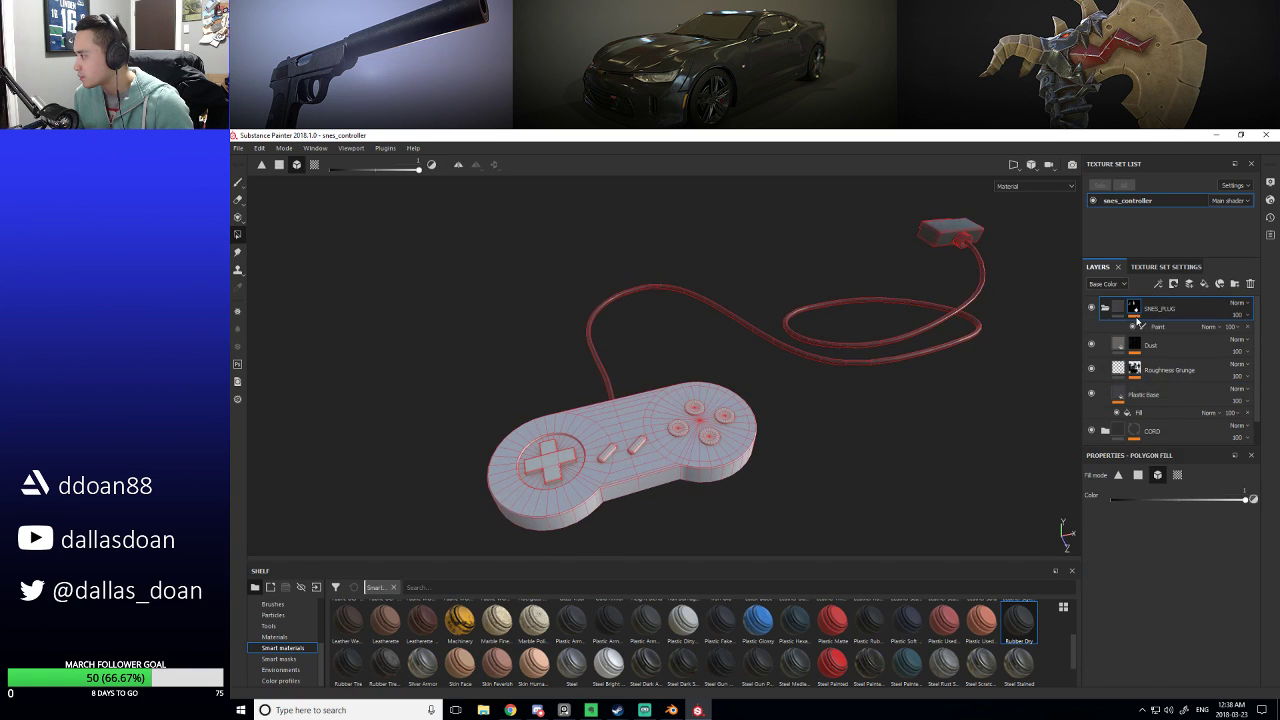
left_click(1147, 326)
left_click_drag(341, 378, 418, 295, "alt")
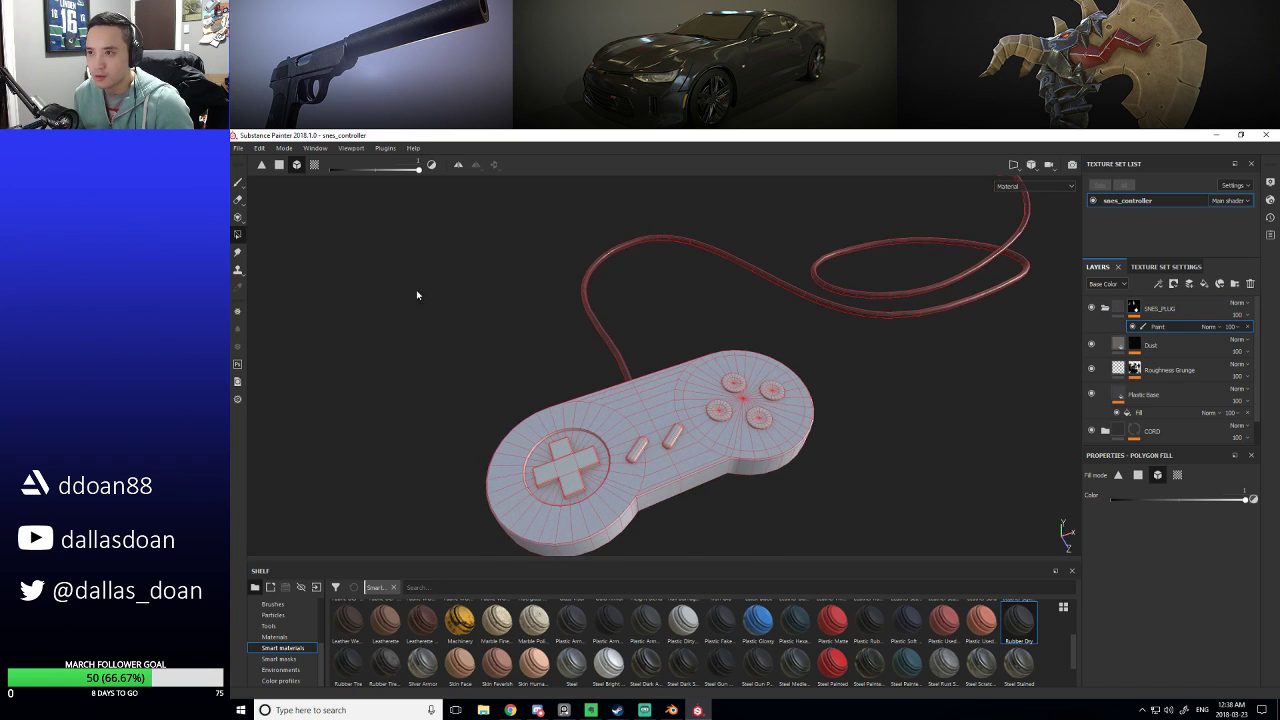
left_click(574, 466)
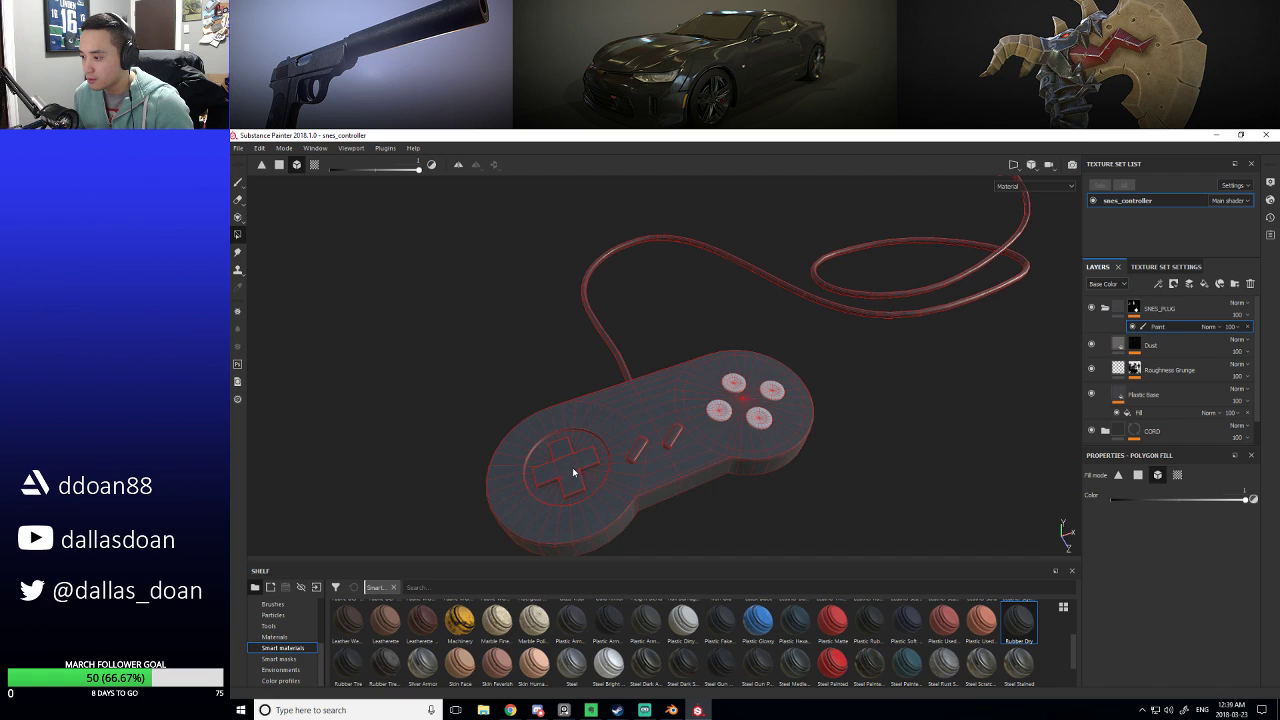
key("ctrl+z")
left_click(577, 465)
scroll(800, 484, "down", 1)
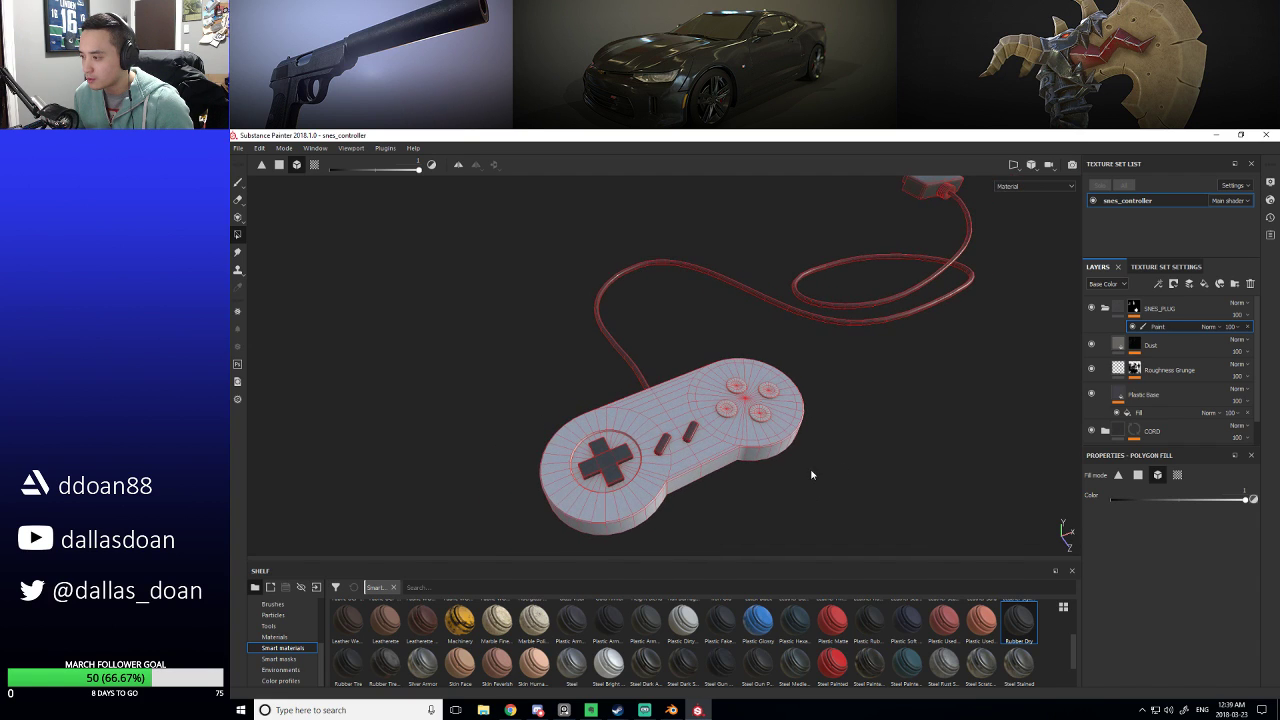
left_click_drag(812, 474, 858, 424, "alt")
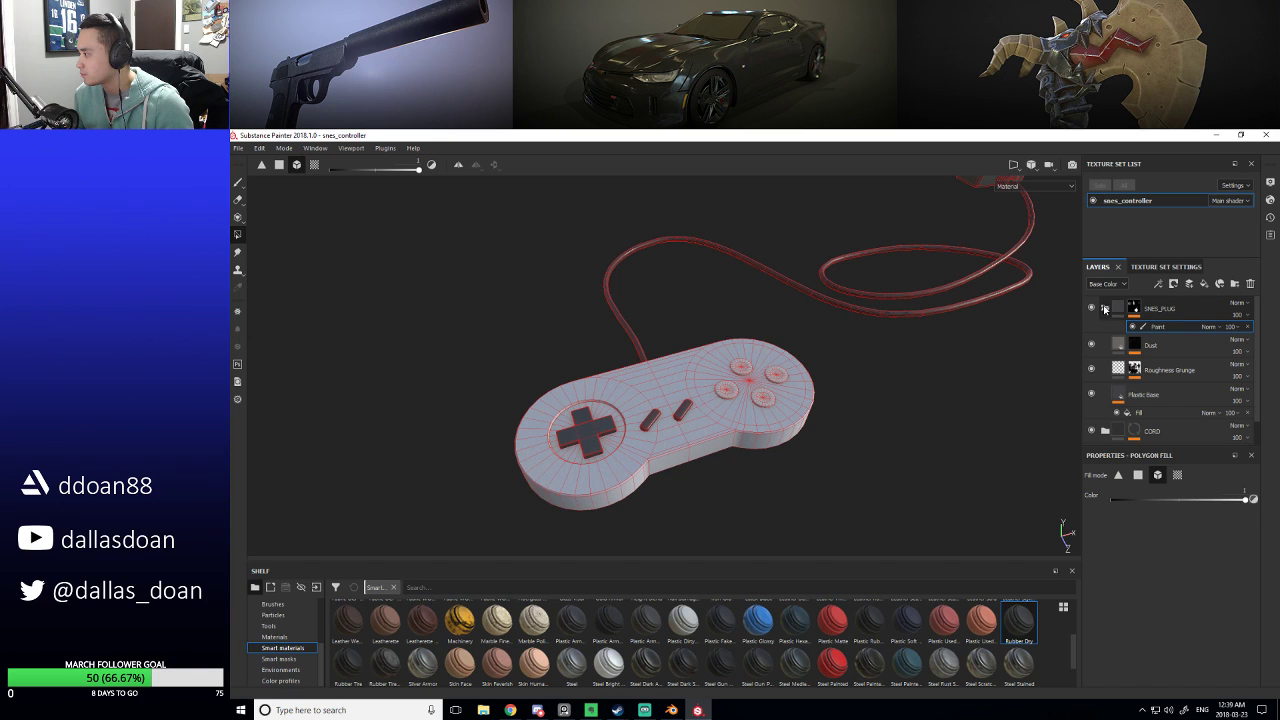
Change the SNES_PLUG Dust layer's base color to tan, about R 0.520, G 0.338, B 0.153, and collapse the folder.
left_click(1118, 345)
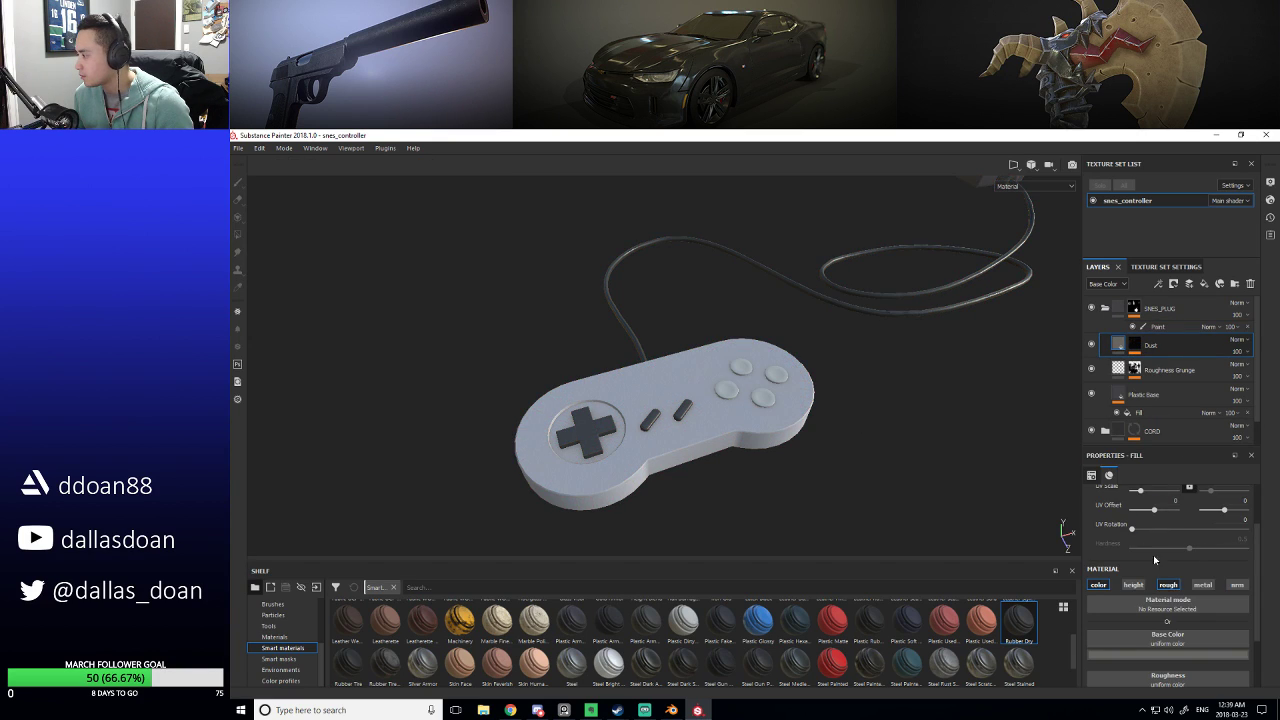
scroll(1153, 560, "down", 2)
left_click(1154, 577)
left_click(1163, 507)
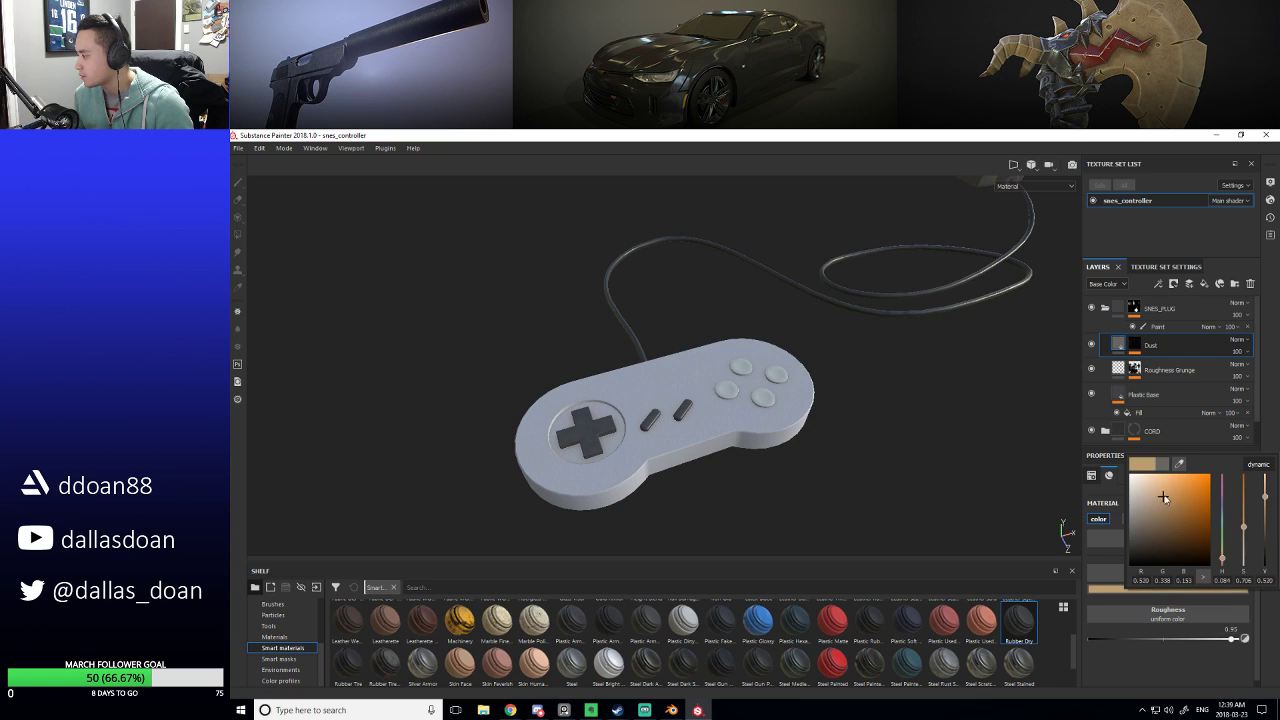
left_click_drag(894, 477, 886, 444, "alt")
left_click(1104, 308)
left_click_drag(965, 444, 891, 440, "alt")
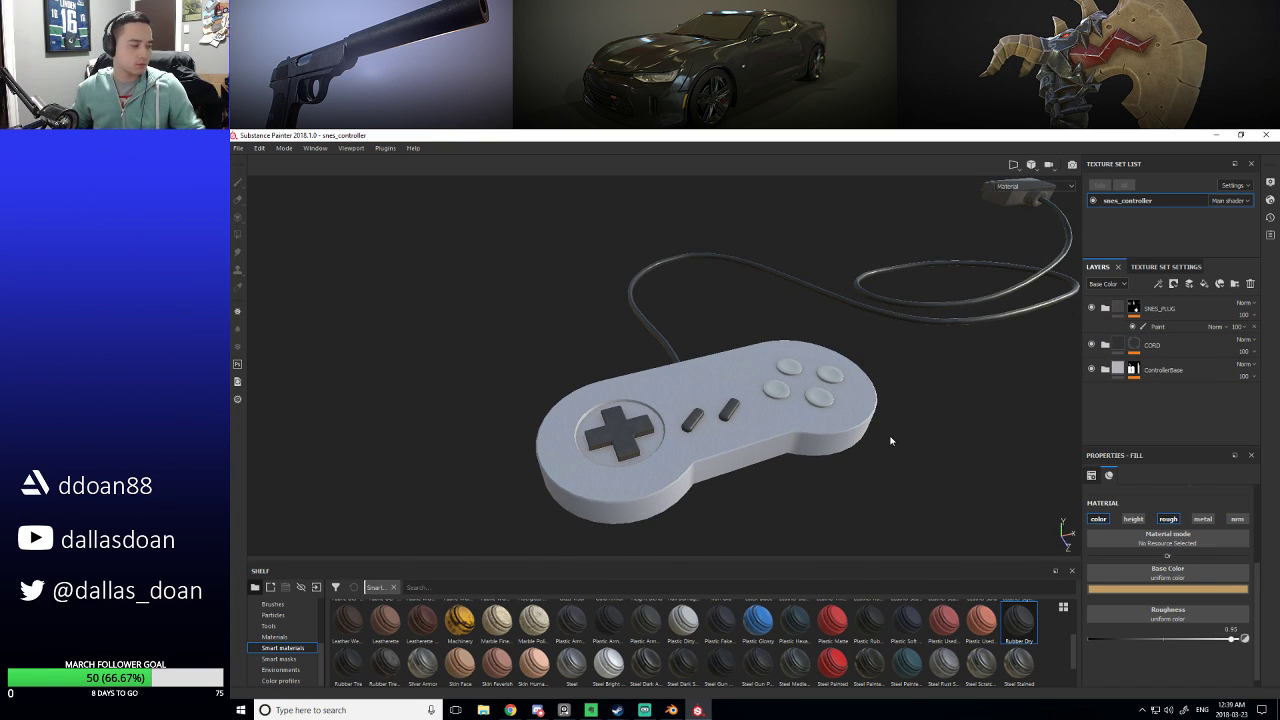
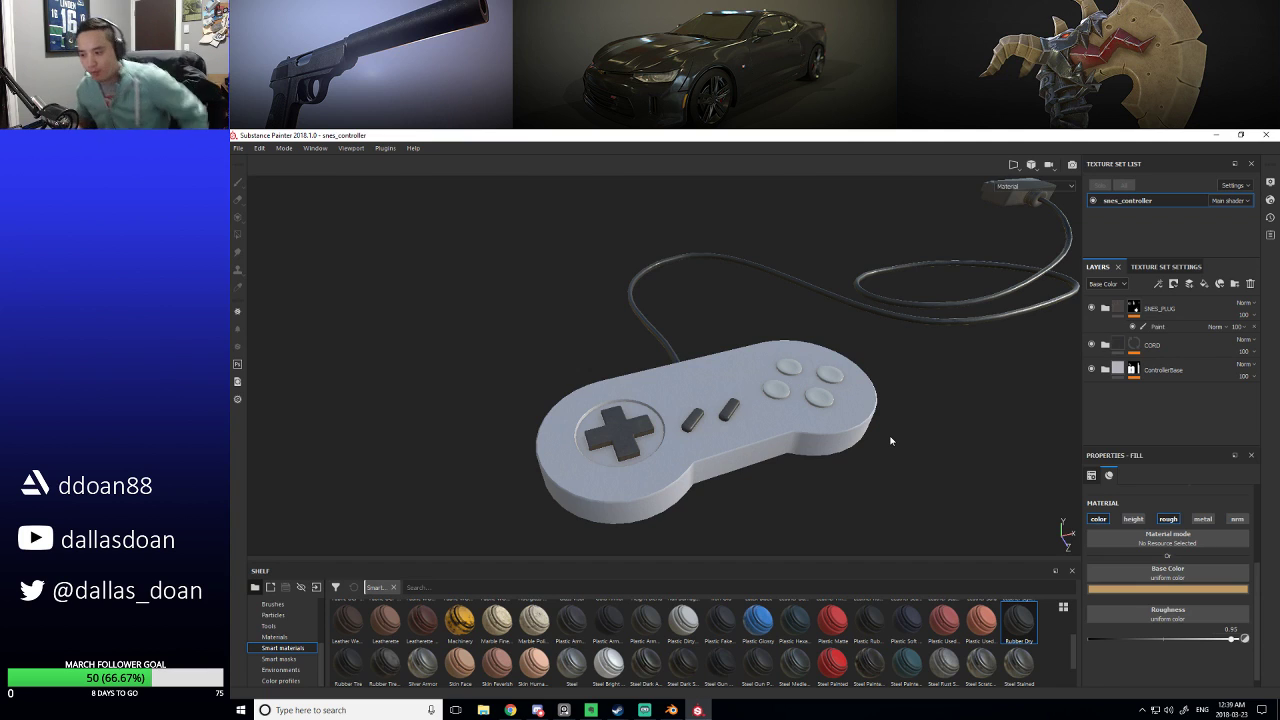
Add the Plastic Glossy smart material above the SNES_PLUG folder and give it a black mask.
left_click_drag(616, 380, 508, 410, "alt")
left_click_drag(673, 360, 742, 418, "alt")
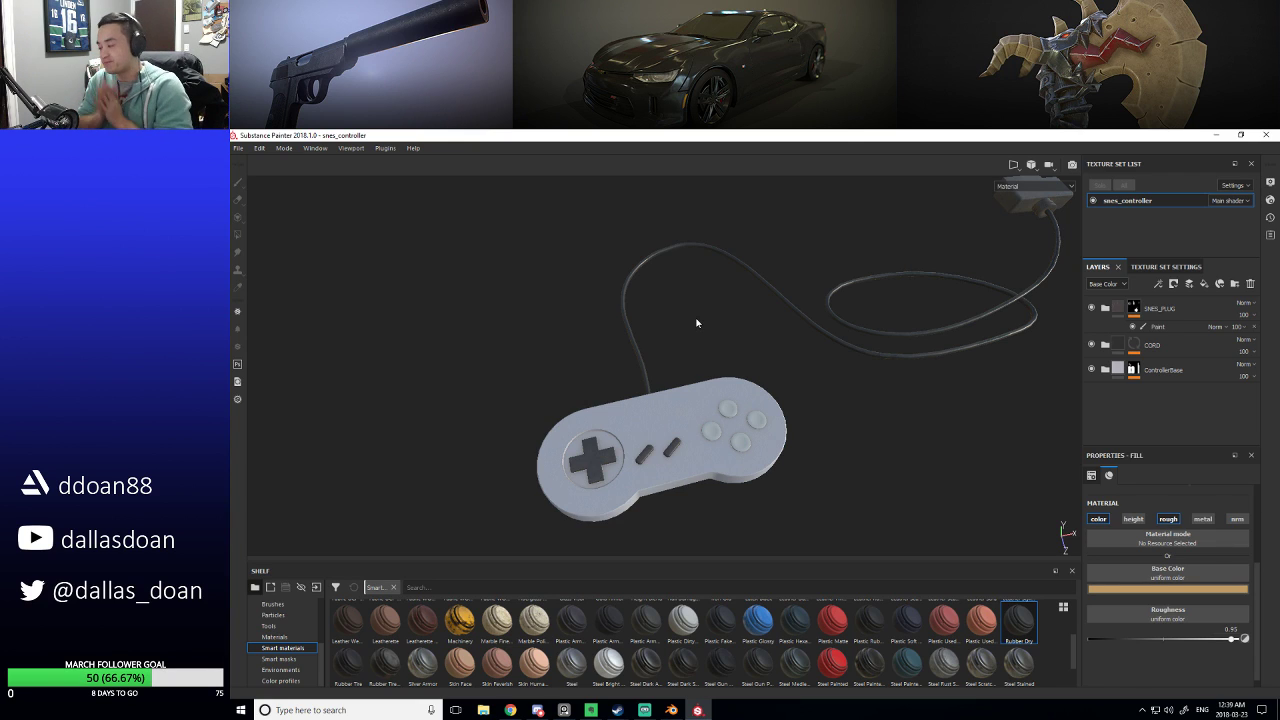
middle_click_drag(731, 337, 775, 385, "alt")
mouse_move(775, 385)
left_mouse_down("alt")
mouse_move(787, 386)
mouse_move(765, 372)
mouse_move(790, 370)
left_mouse_up("alt")
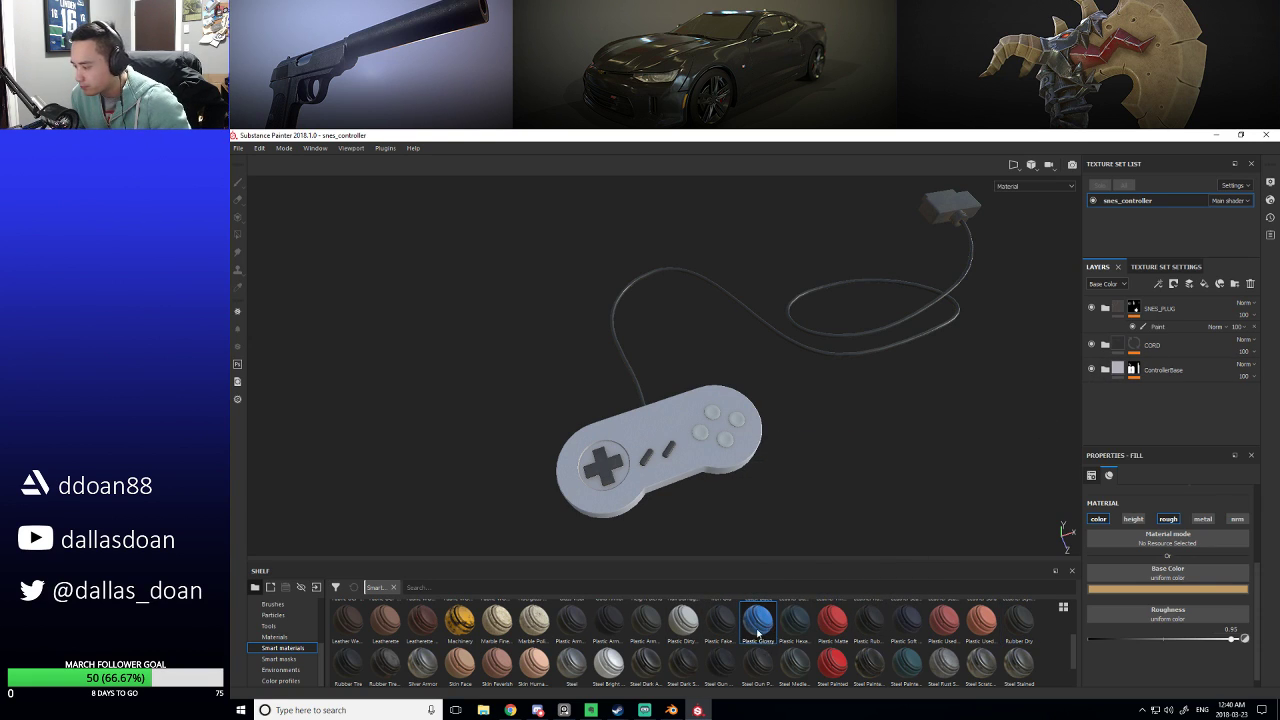
left_click_drag(768, 630, 1150, 305)
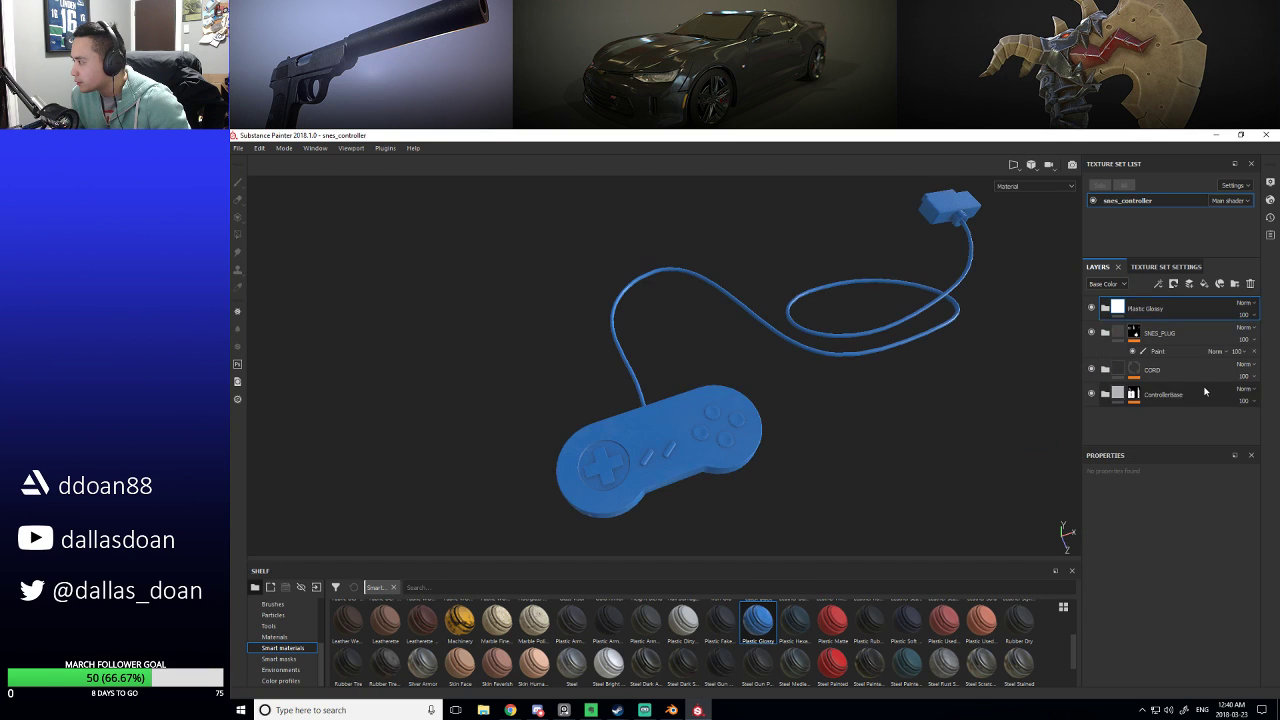
right_click(1138, 306)
left_click(1177, 321)
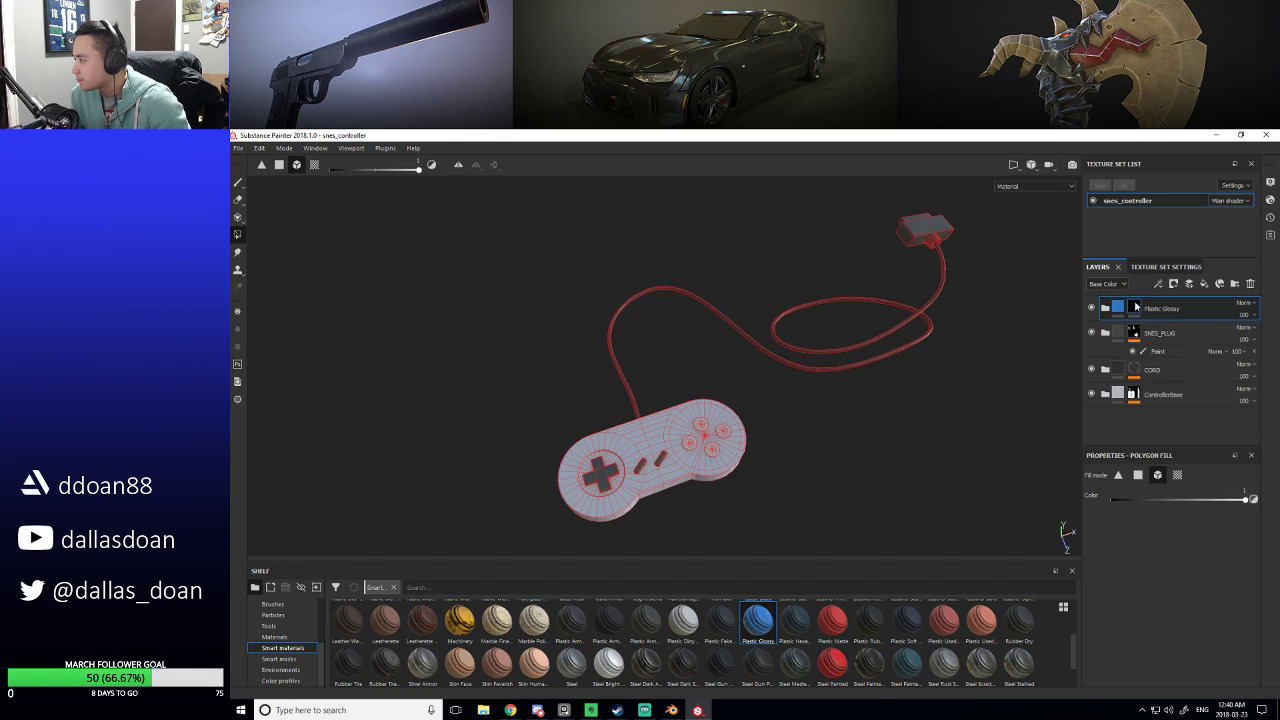
Rename the Plastic Glossy folder as XY_Buttons.
double_click(1151, 309)
type("S")
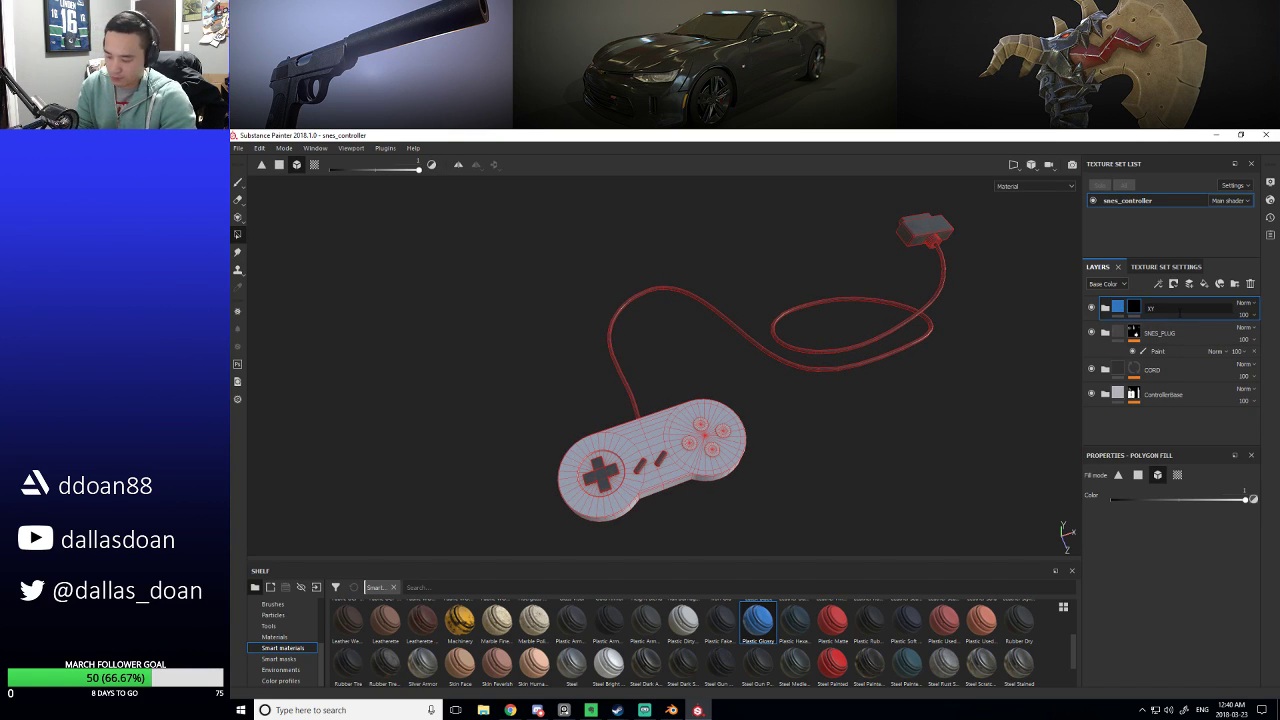
type("Y_Buttons")
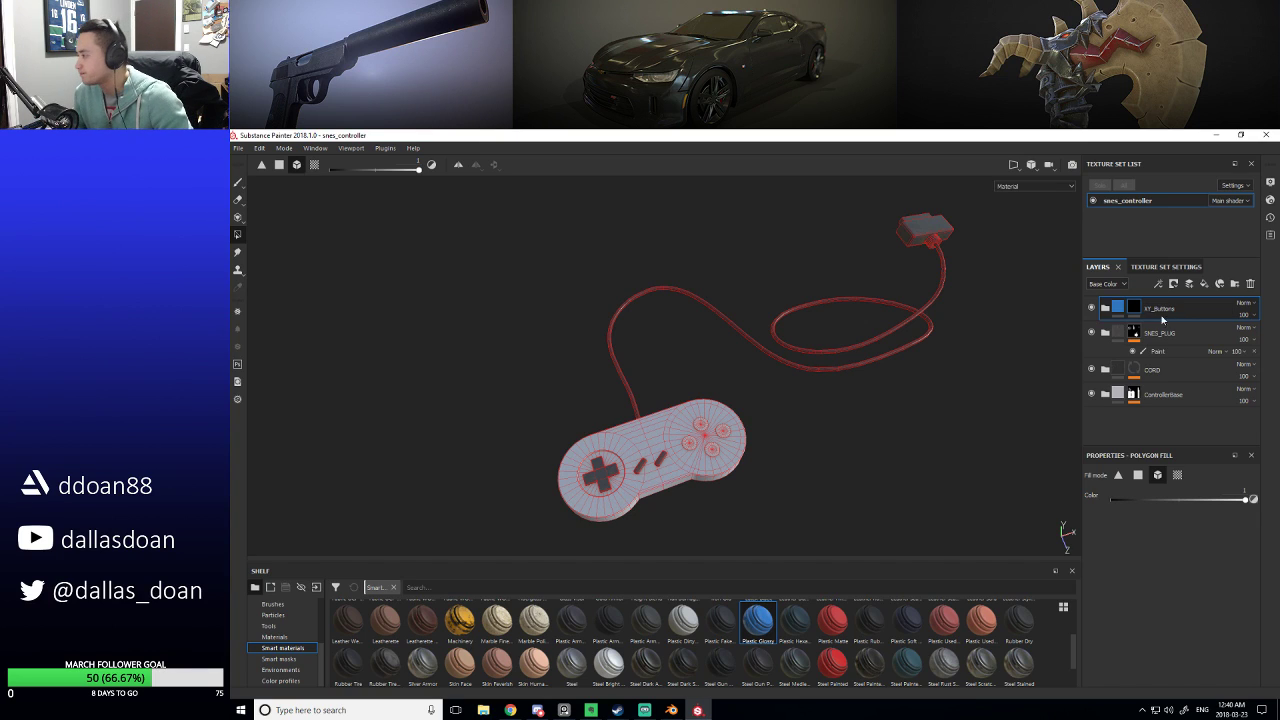
Add a paint effect to the XY_Buttons mask and reveal the upper and left round buttons with Polygon Fill.
right_click(1133, 311)
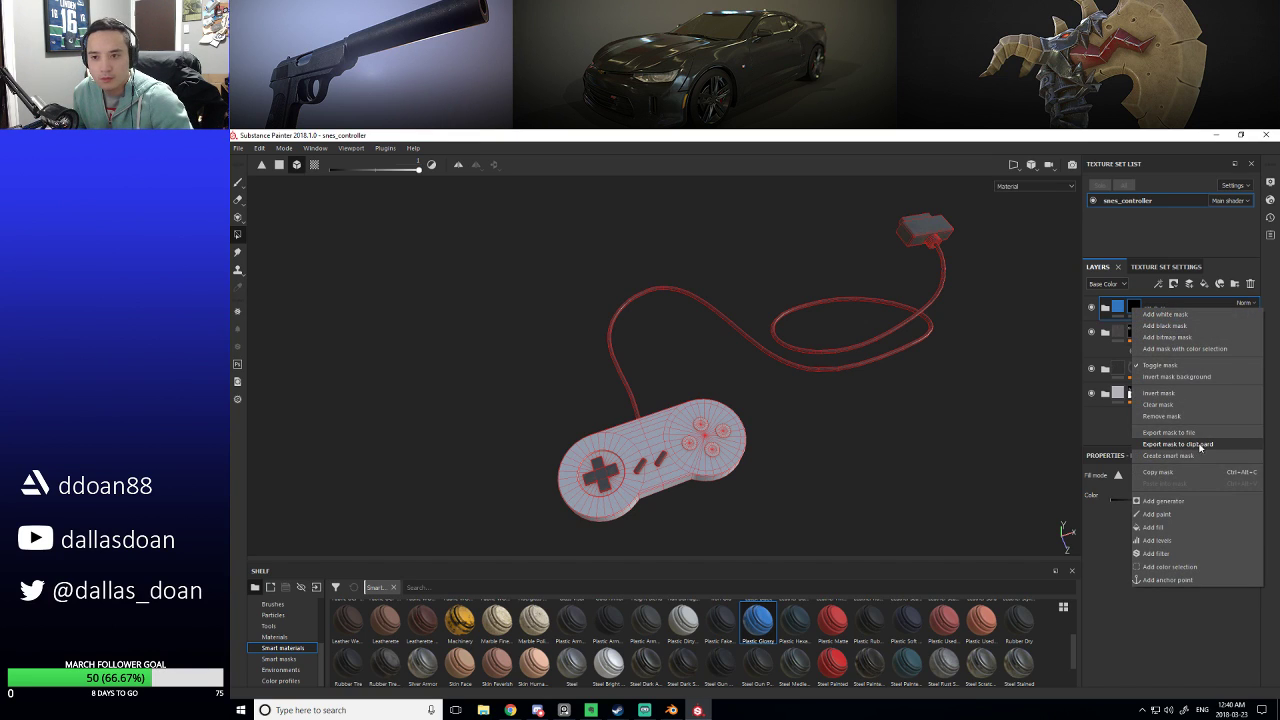
left_click(1160, 514)
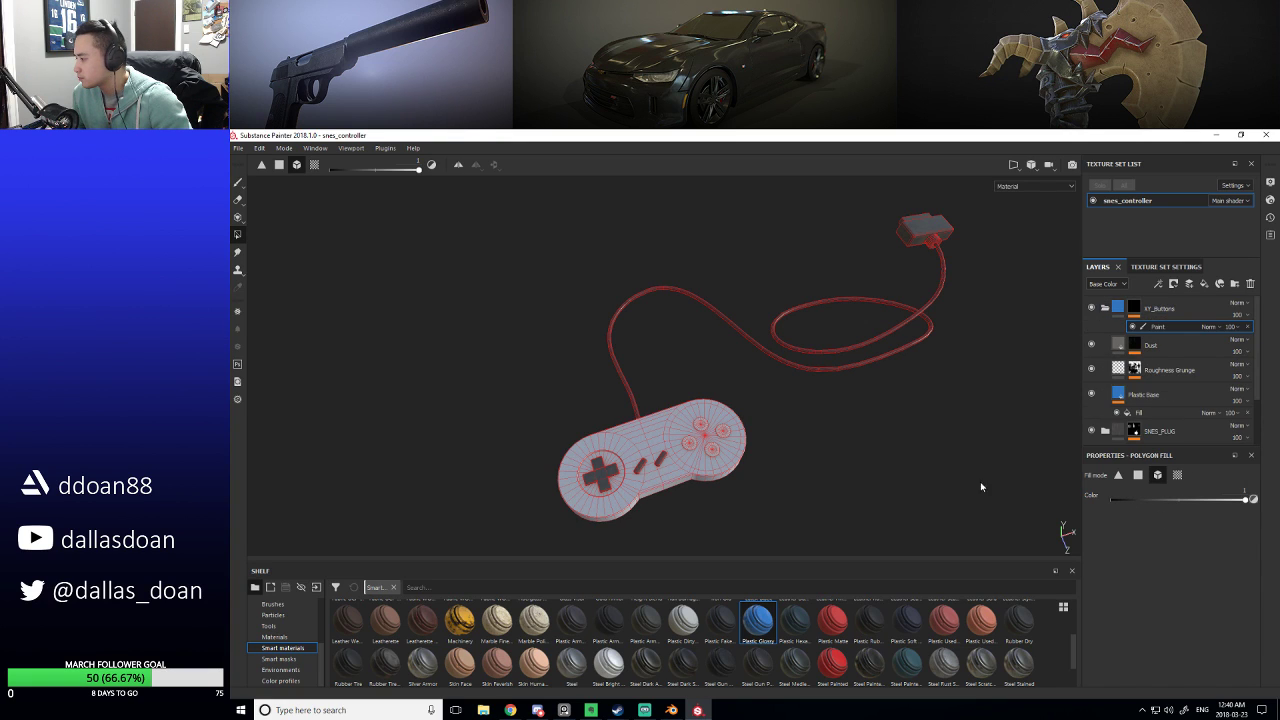
left_click_drag(786, 478, 848, 424, "alt")
scroll(852, 450, "up", 4)
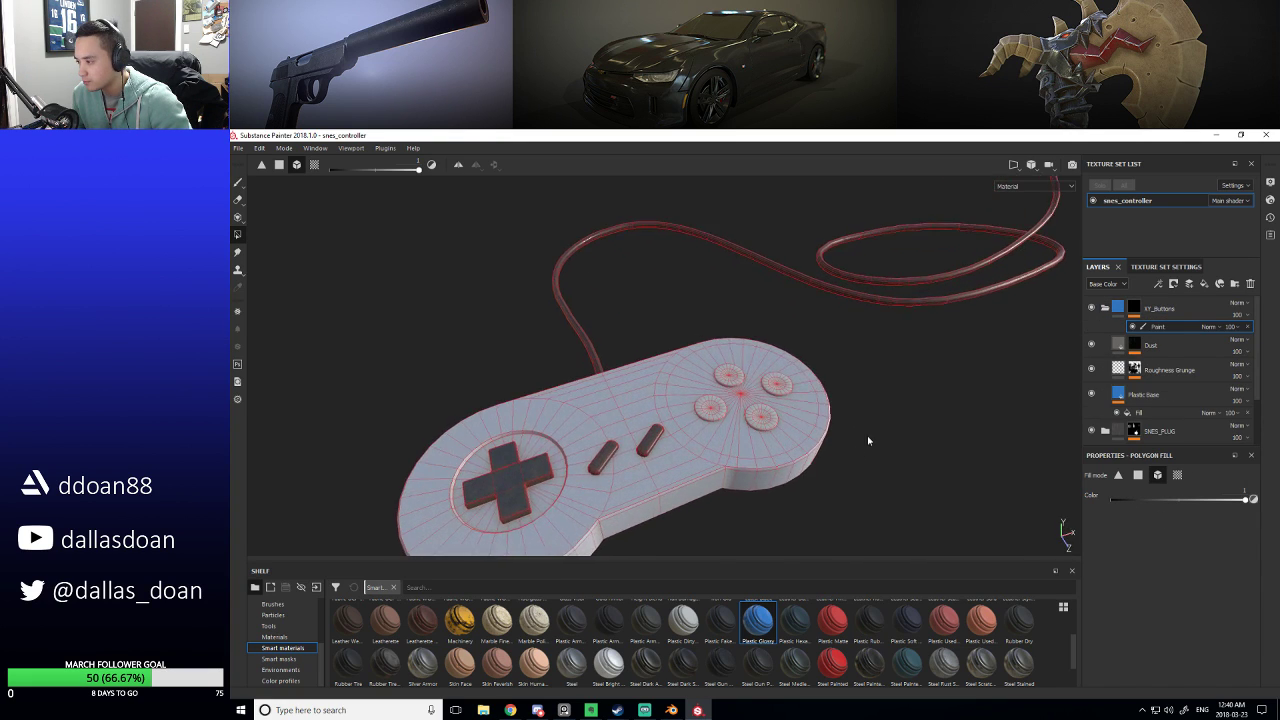
scroll(868, 438, "up", 3)
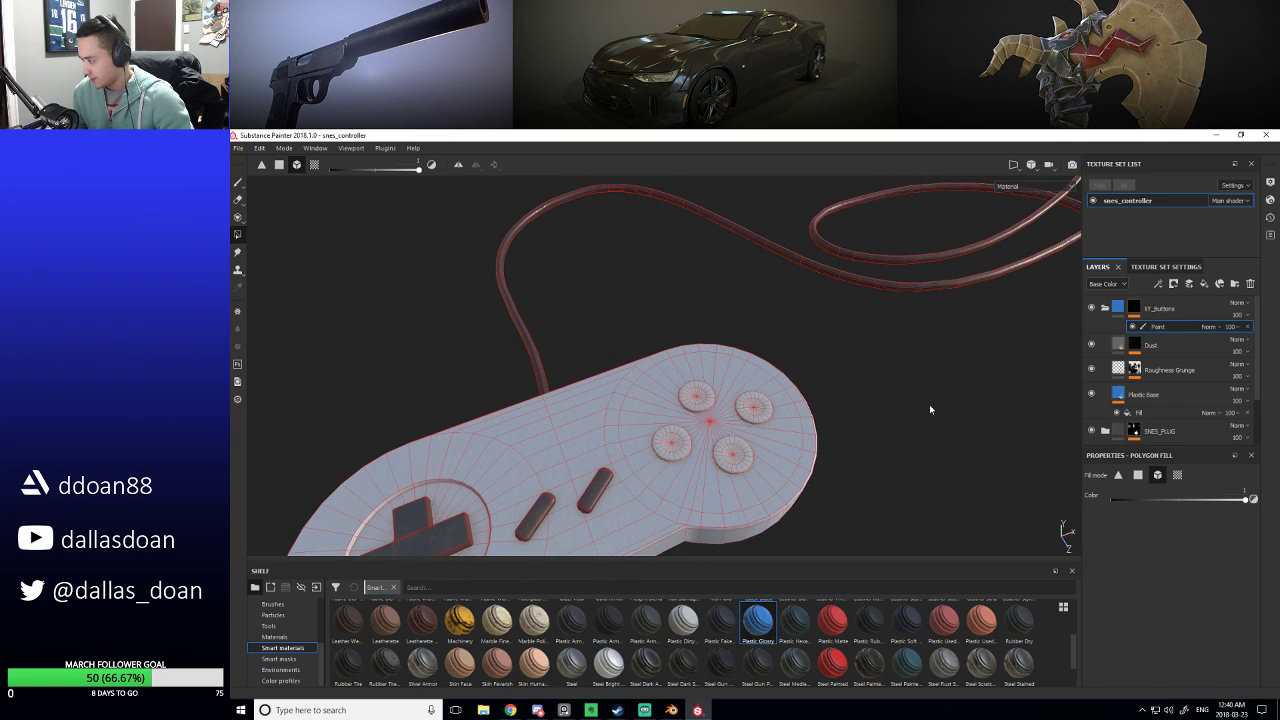
left_click_drag(938, 448, 951, 427, "alt")
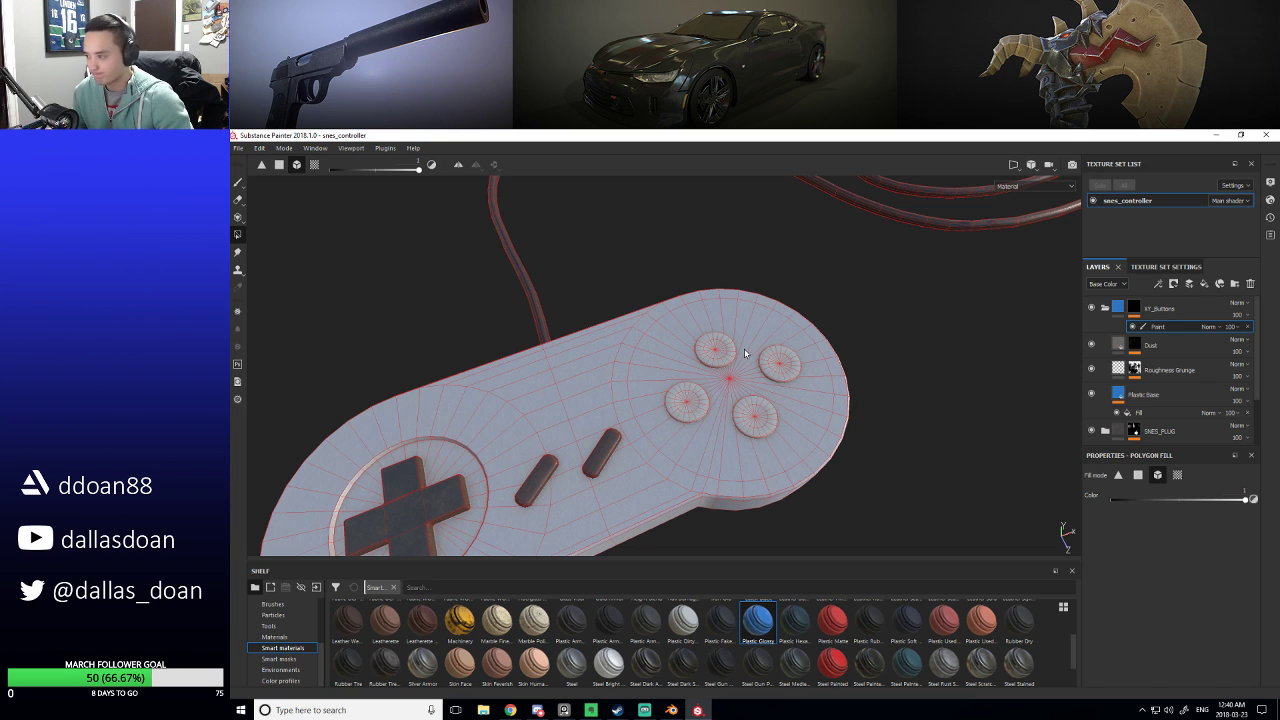
left_click(710, 352)
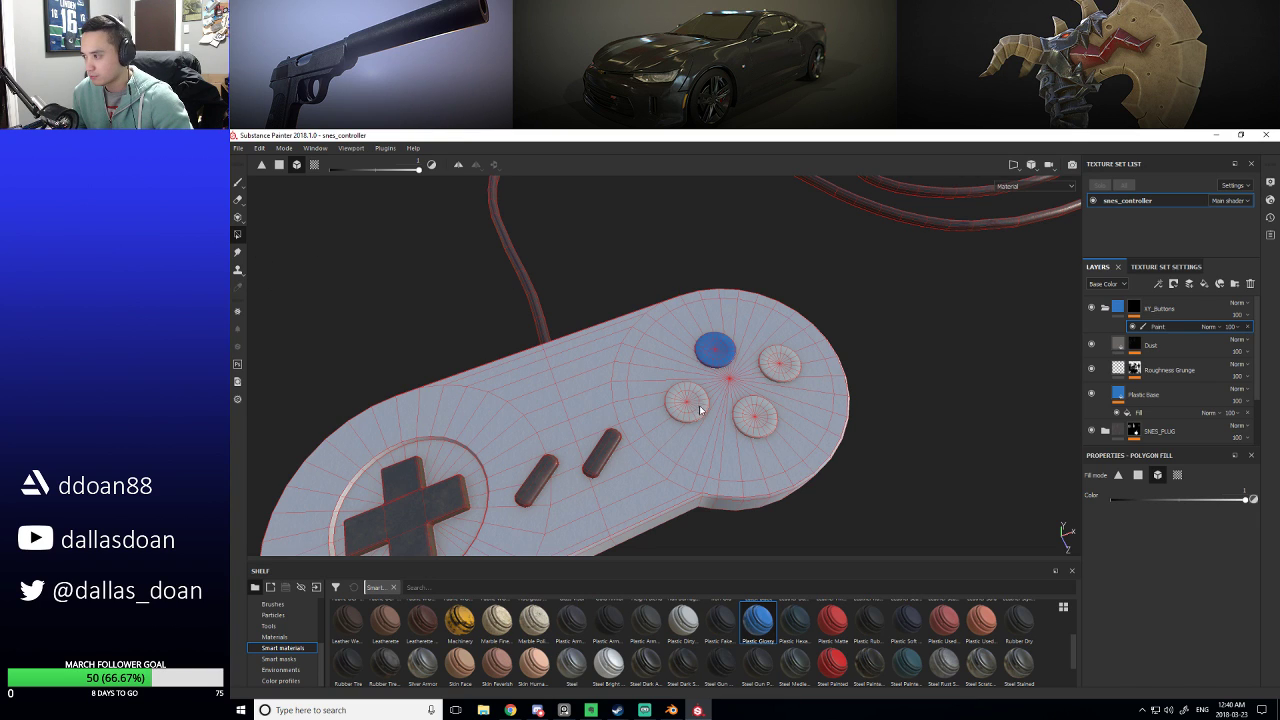
left_click(684, 404)
right_click_drag(971, 403, 889, 439, "alt")
Change the base color of the Plastic Base layer in XY_Buttons to pale lavender, about R 0.462, G 0.402, B 0.578.
left_click(1134, 309)
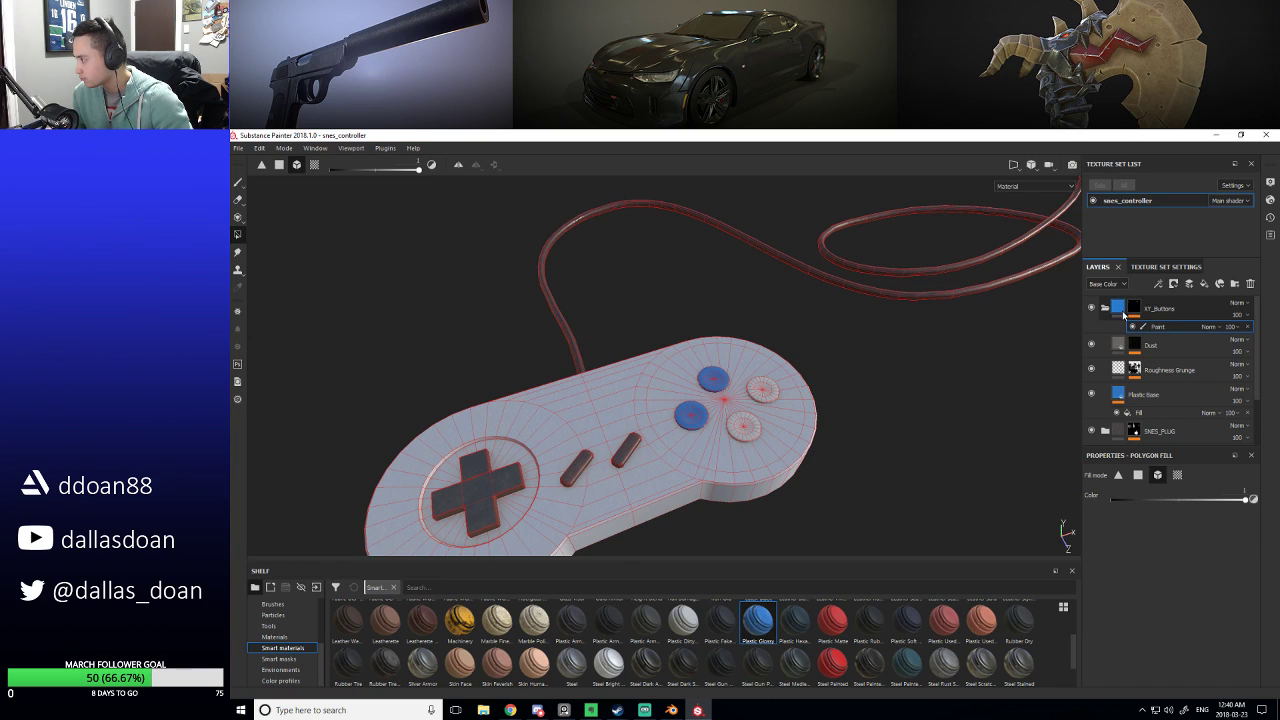
left_click(1104, 308)
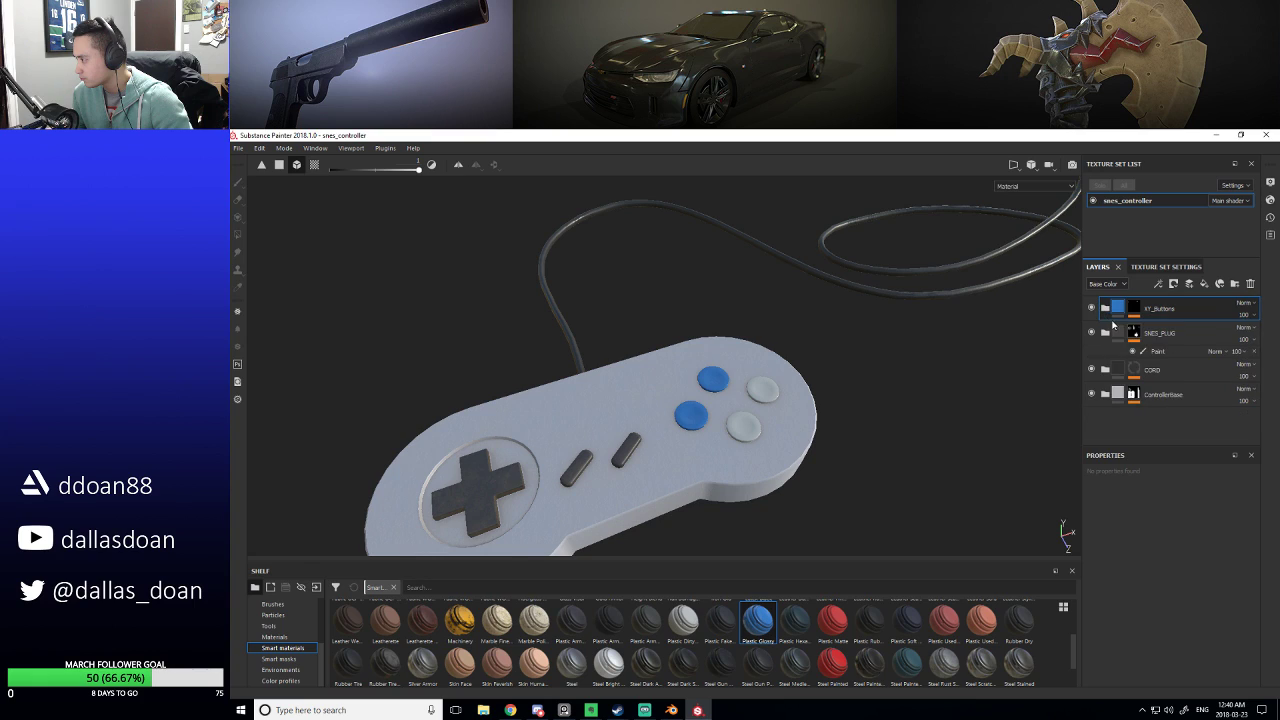
scroll(1108, 320, "down", 2)
left_click(1116, 333)
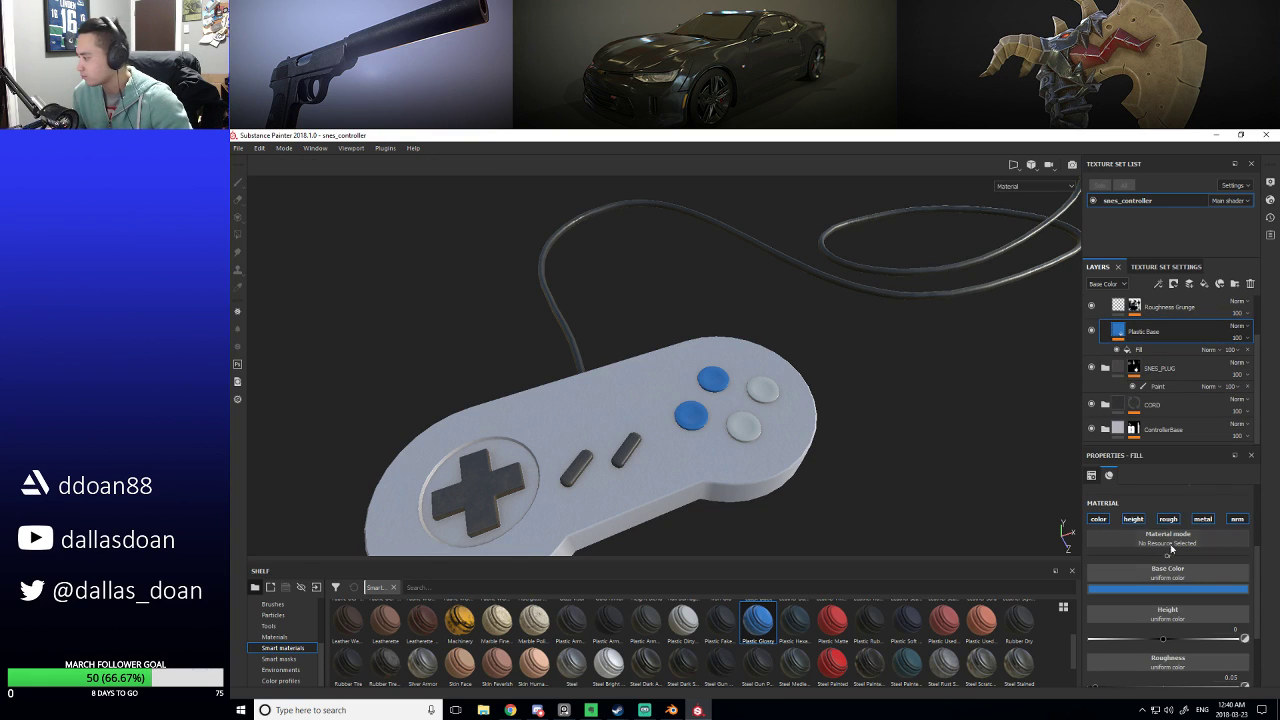
left_click_drag(1176, 463, 232, 546)
left_click_drag(1169, 521, 1140, 493)
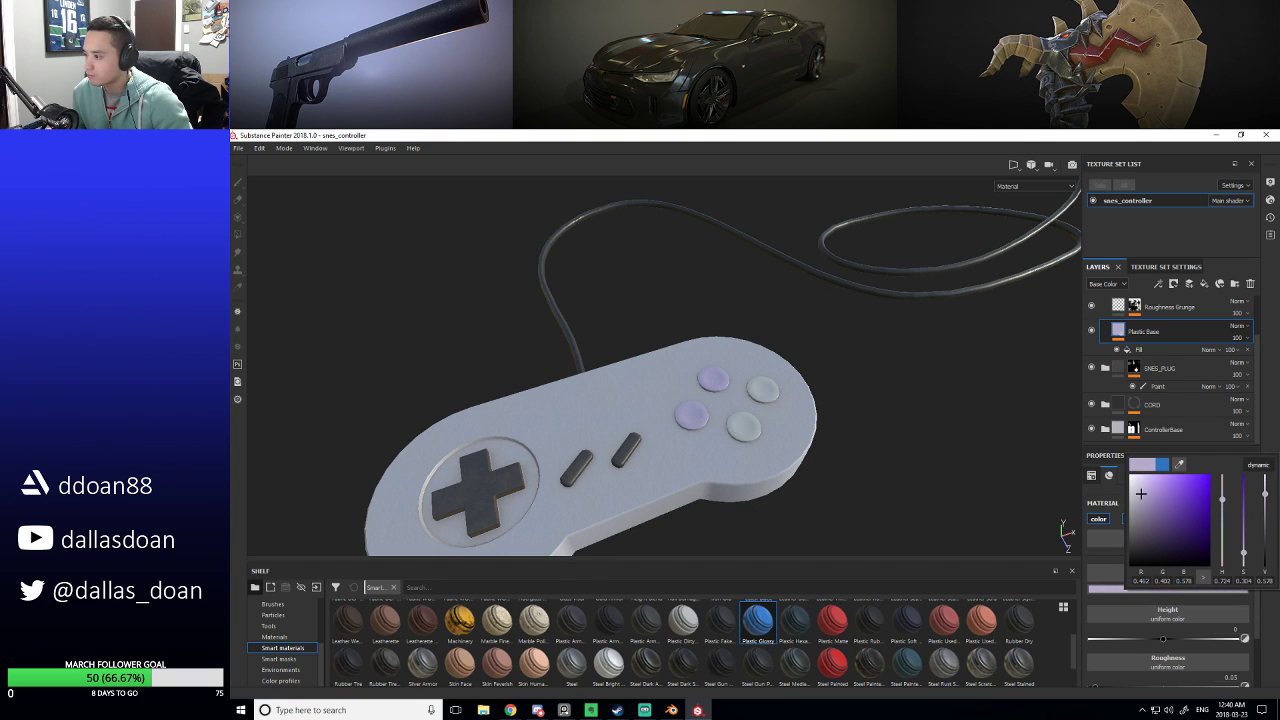
Collapse the XY_Buttons folder, duplicate it, and rename the copy as BA_Buttons.
left_click_drag(716, 384, 700, 449, "alt")
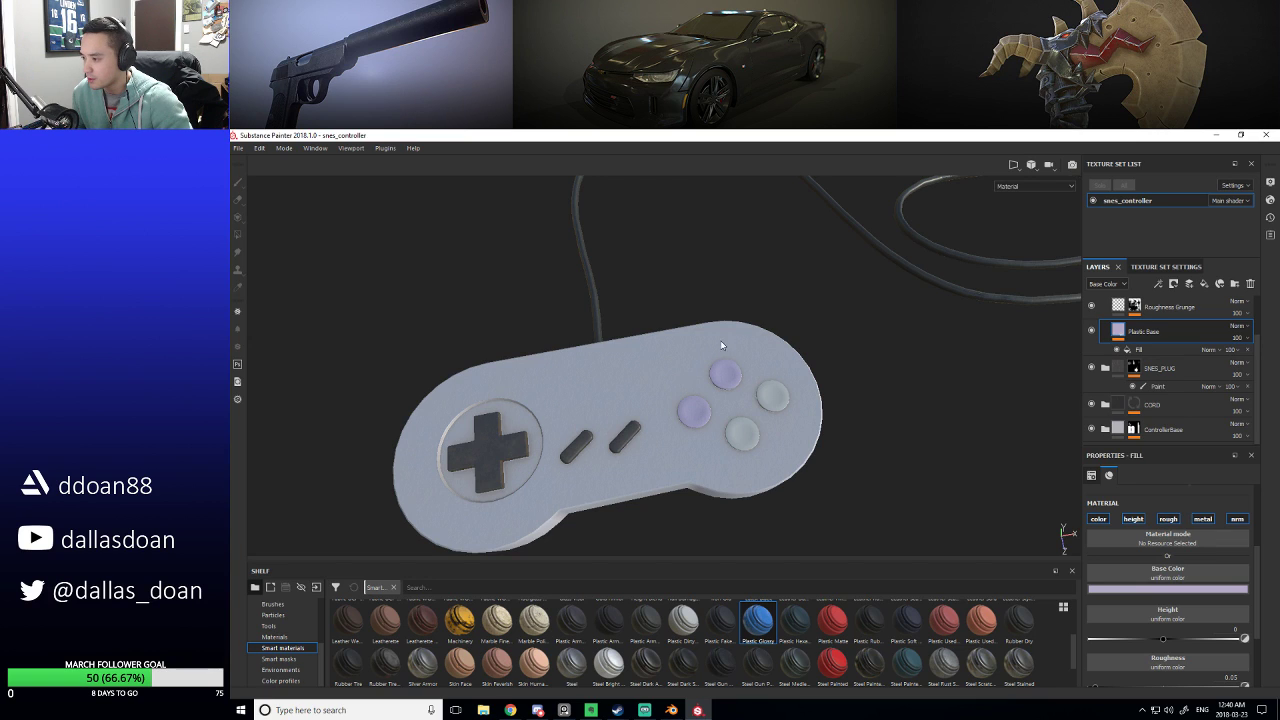
left_click_drag(738, 413, 696, 408, "alt")
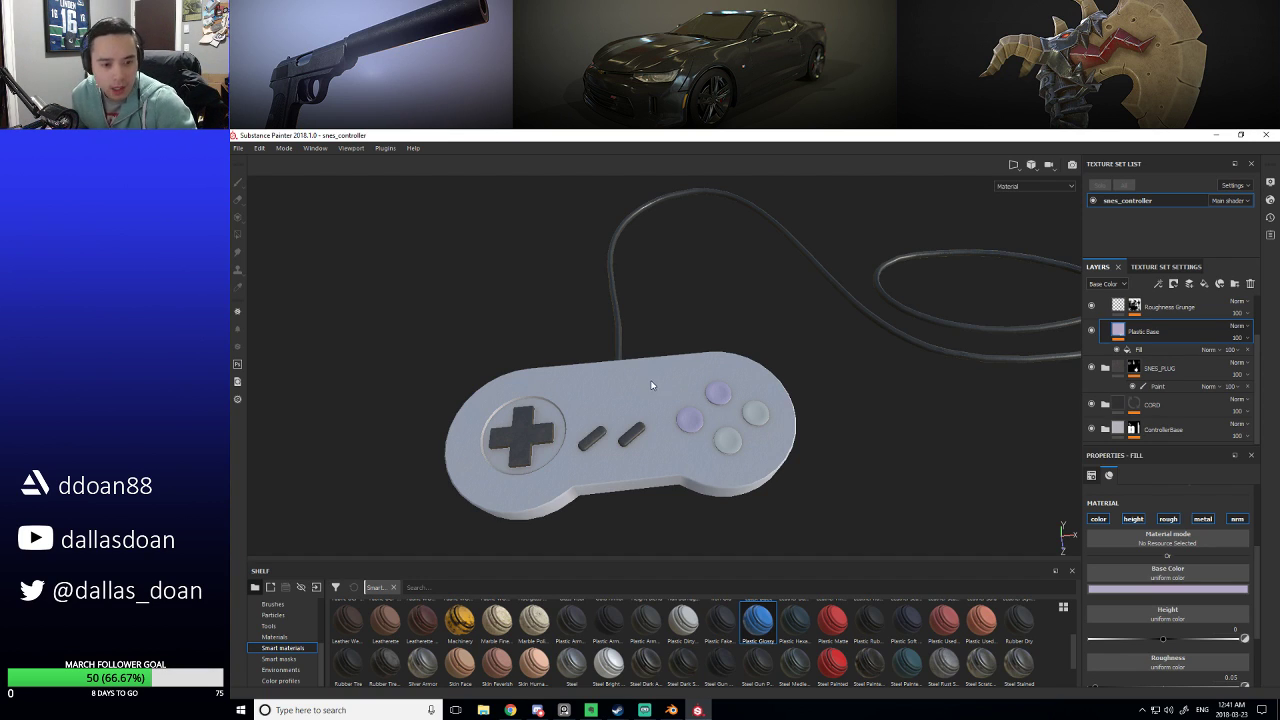
left_click_drag(645, 376, 711, 427, "alt")
scroll(1137, 309, "up", 2)
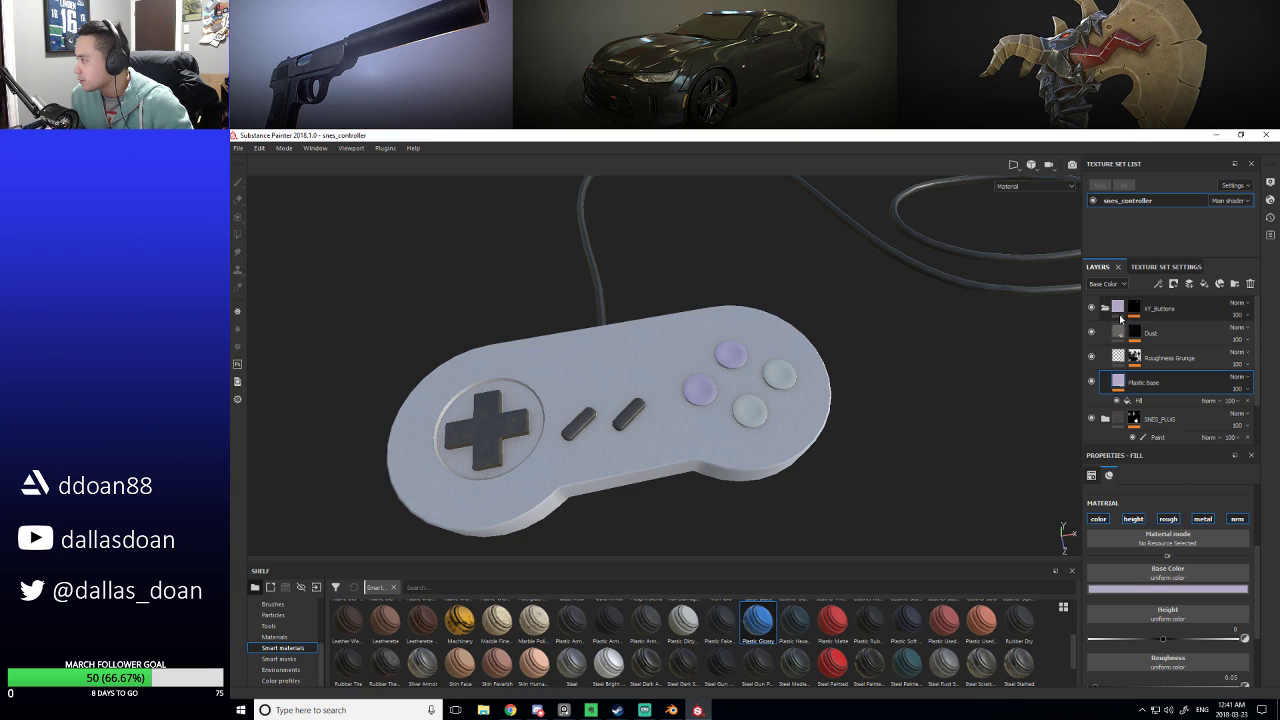
left_click(1106, 308)
left_click(1140, 309)
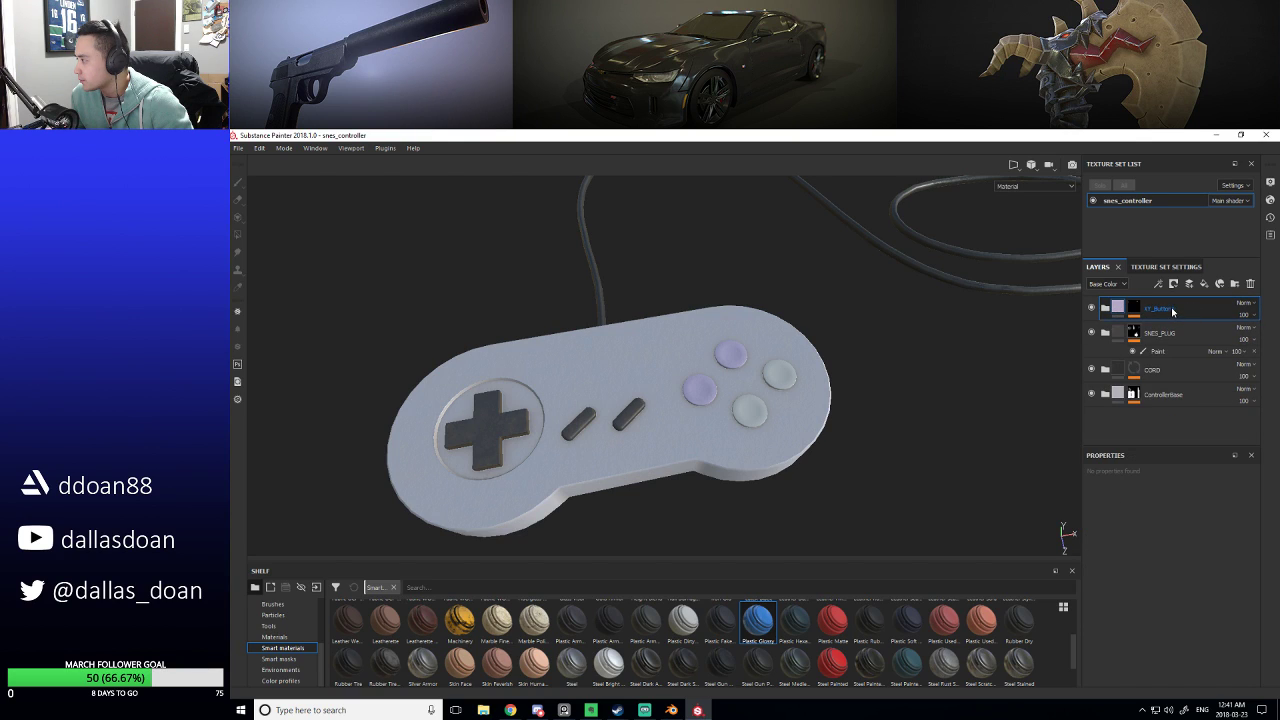
key("ctrl+d")
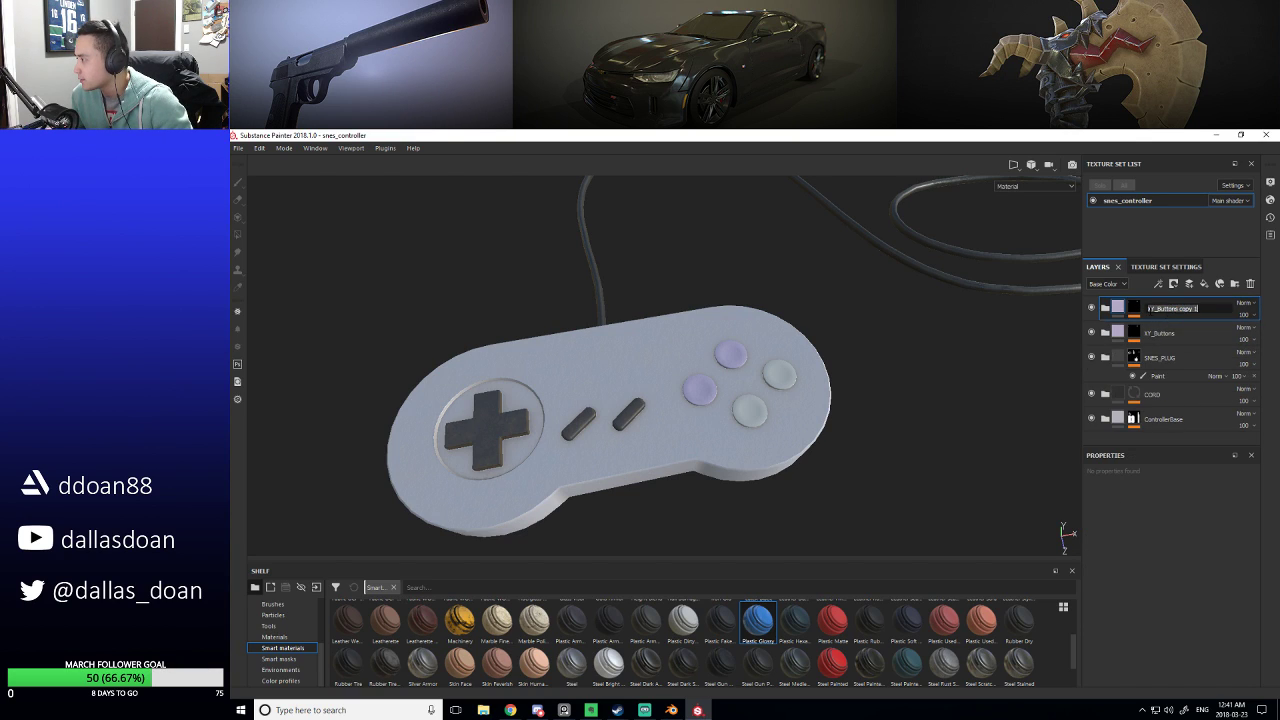
key("BackSpace")
key("BackSpace")
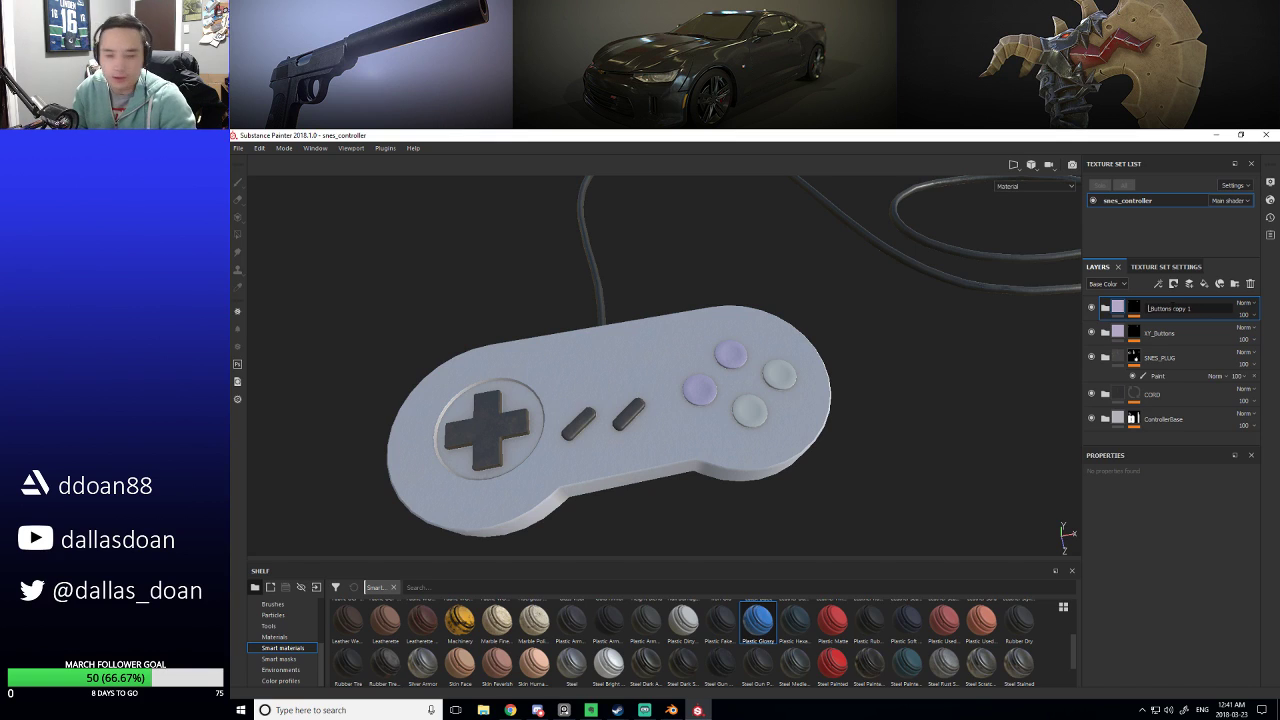
type("AB_")
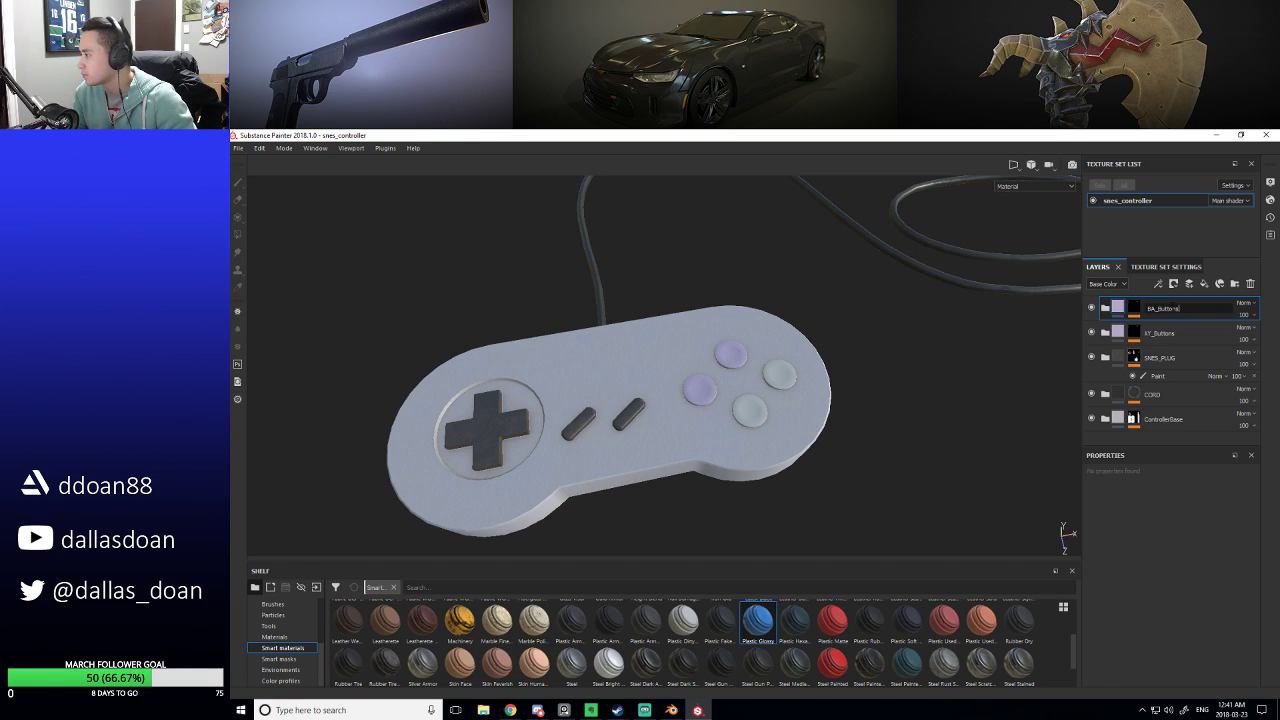
key("Return")
Change the base color of the Plastic Base layer in BA_Buttons to deep purple, about R 0.084, G 0.047, B 0.220.
left_click(1105, 308)
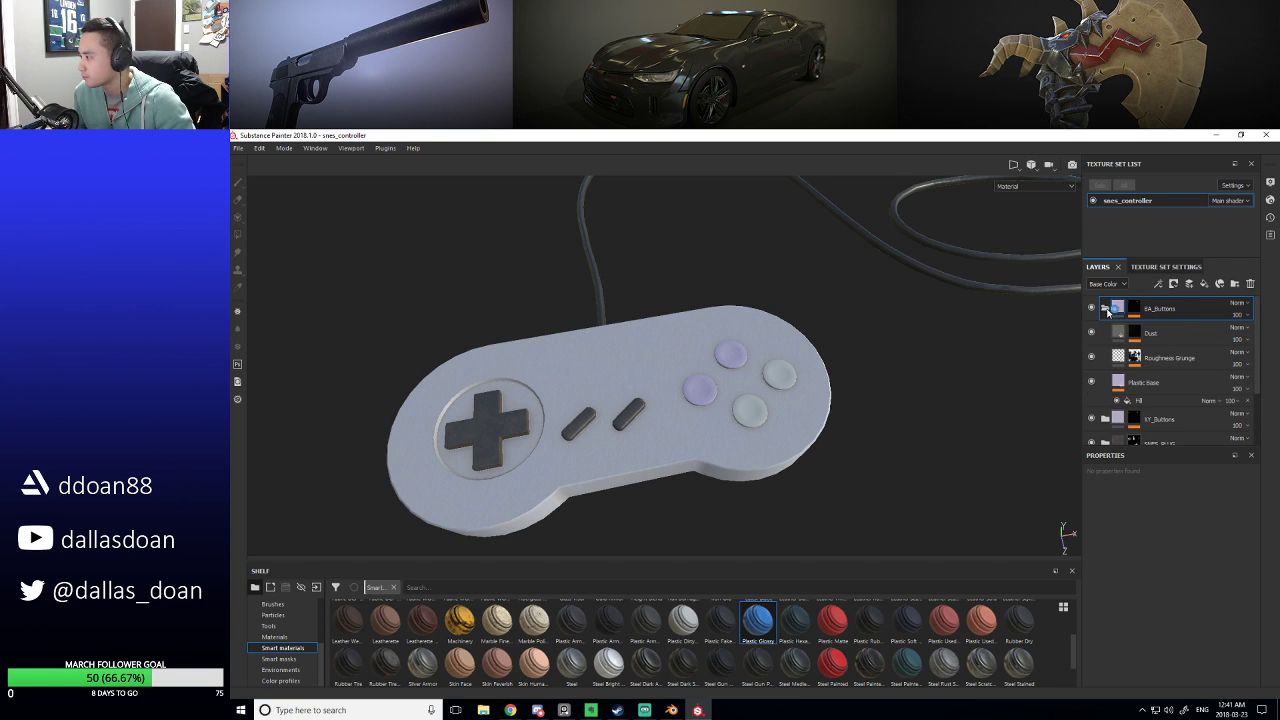
left_click(1143, 382)
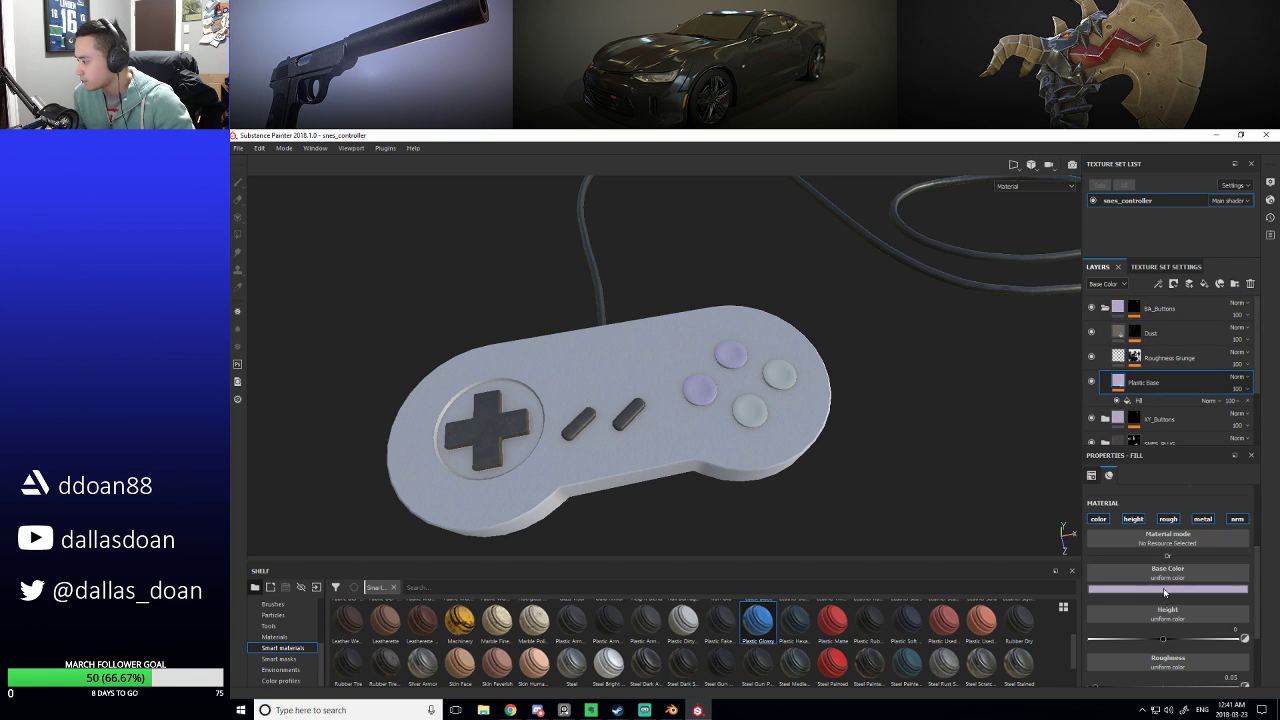
left_click(1164, 590)
left_click_drag(1178, 465, 232, 520)
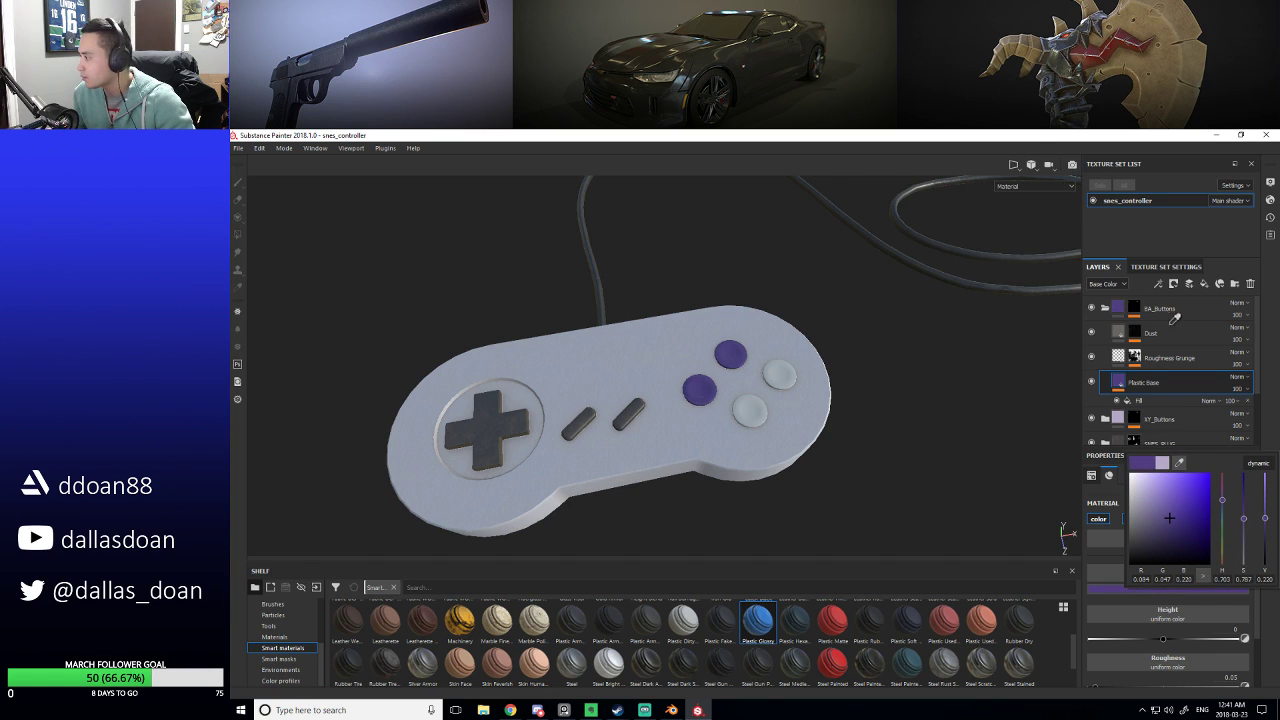
Replace the BA_Buttons folder's mask with a fresh black mask and add a paint effect to it.
left_click(1154, 331)
left_click(1155, 312)
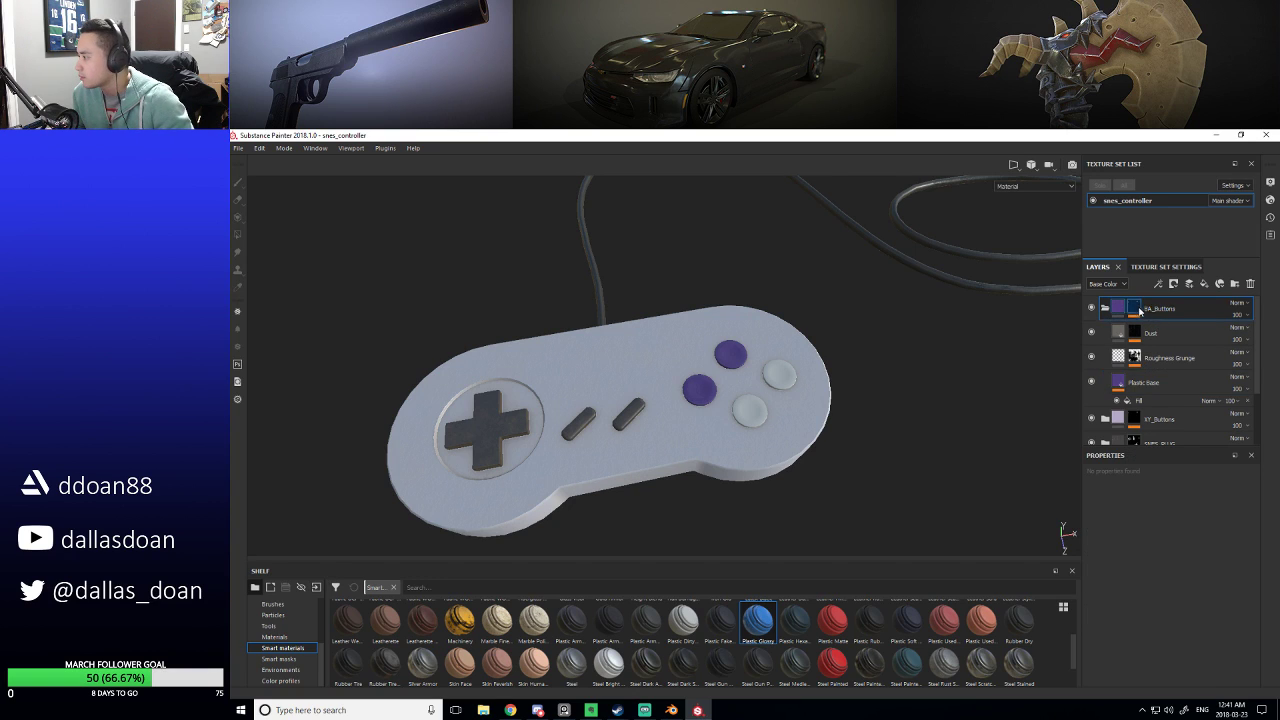
left_click(1134, 308)
right_click(1136, 309)
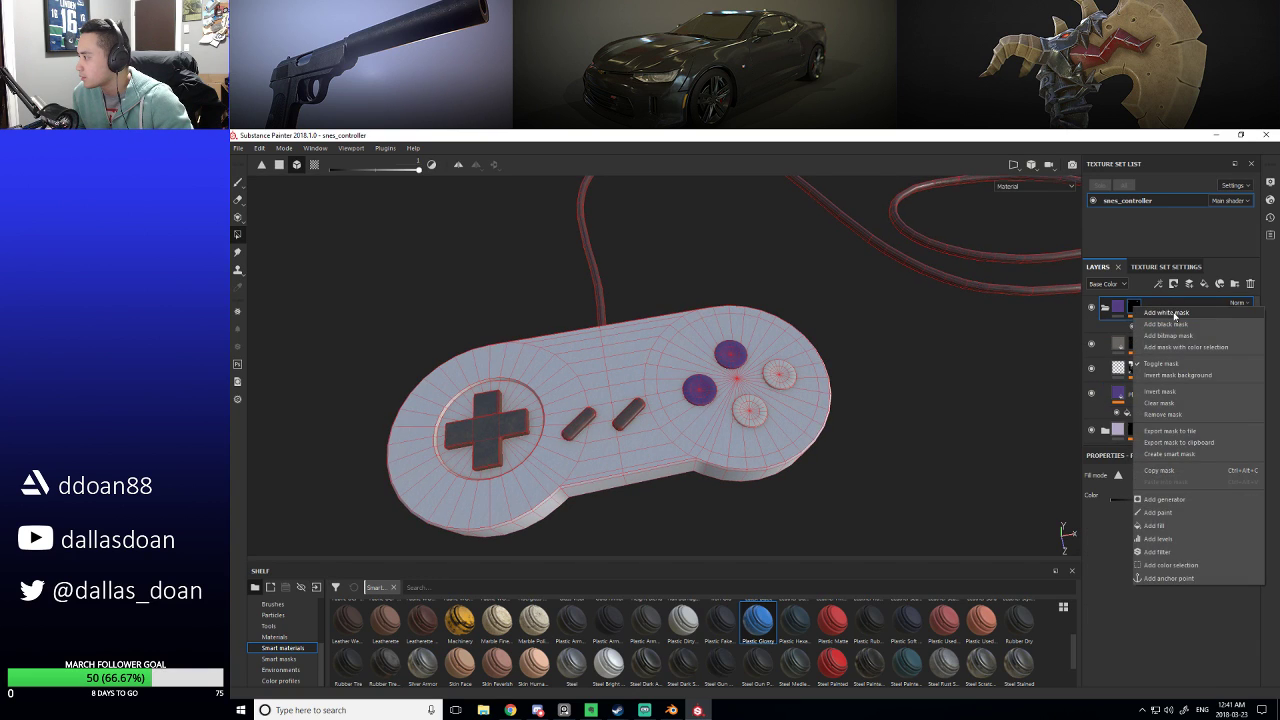
left_click(1172, 324)
right_click(1136, 309)
left_click(1172, 514)
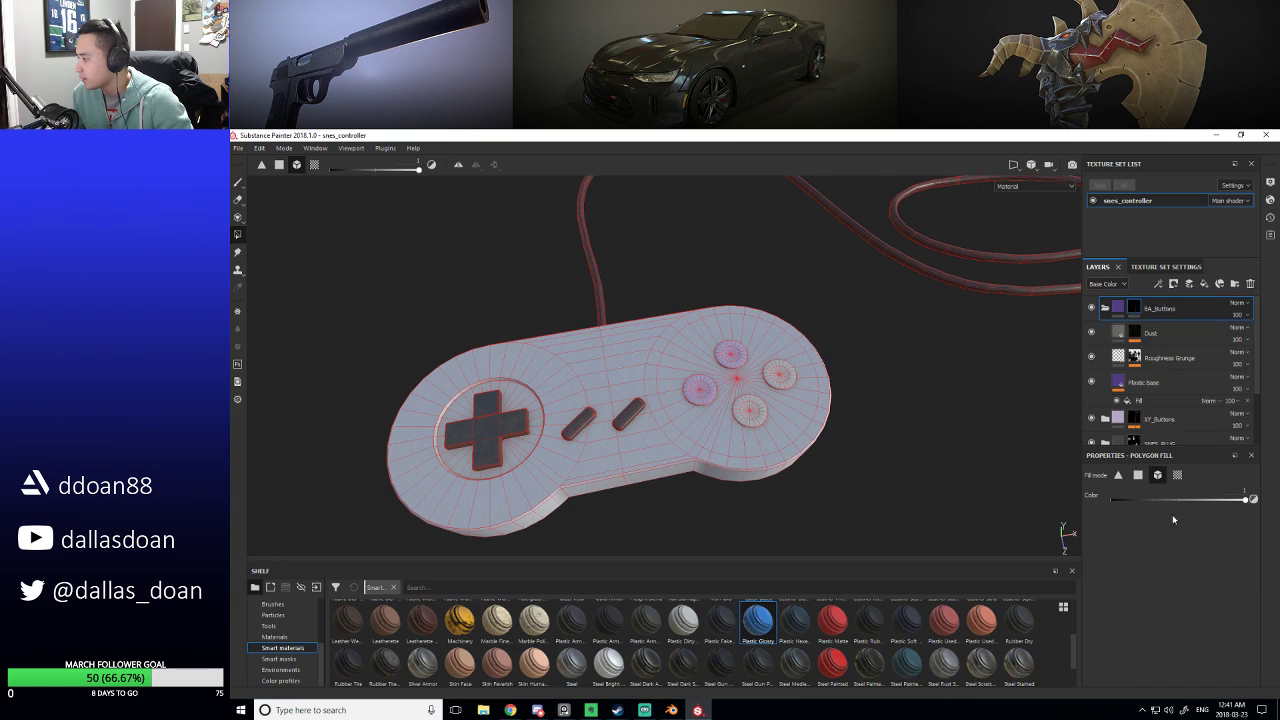
Reveal the right and lower round buttons in the BA_Buttons mask with Polygon Fill, and switch to the Paint brush.
left_click(785, 377)
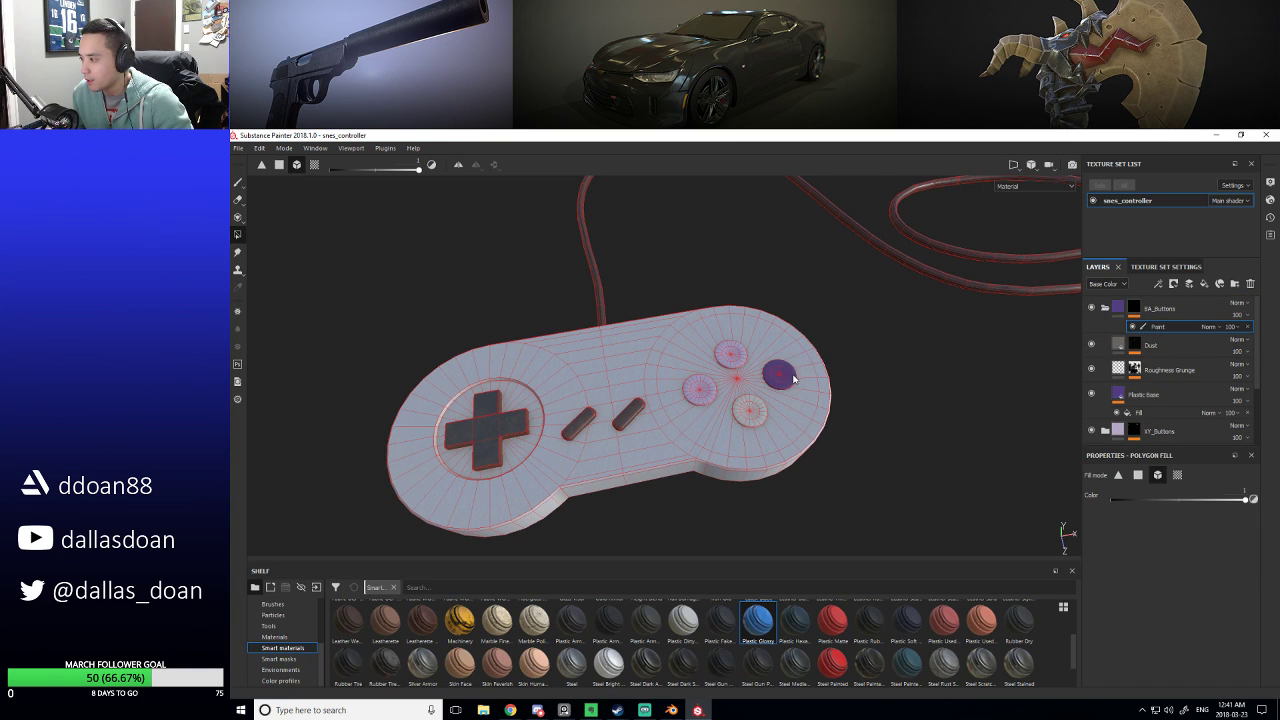
left_click(758, 410)
scroll(880, 410, "down", 3)
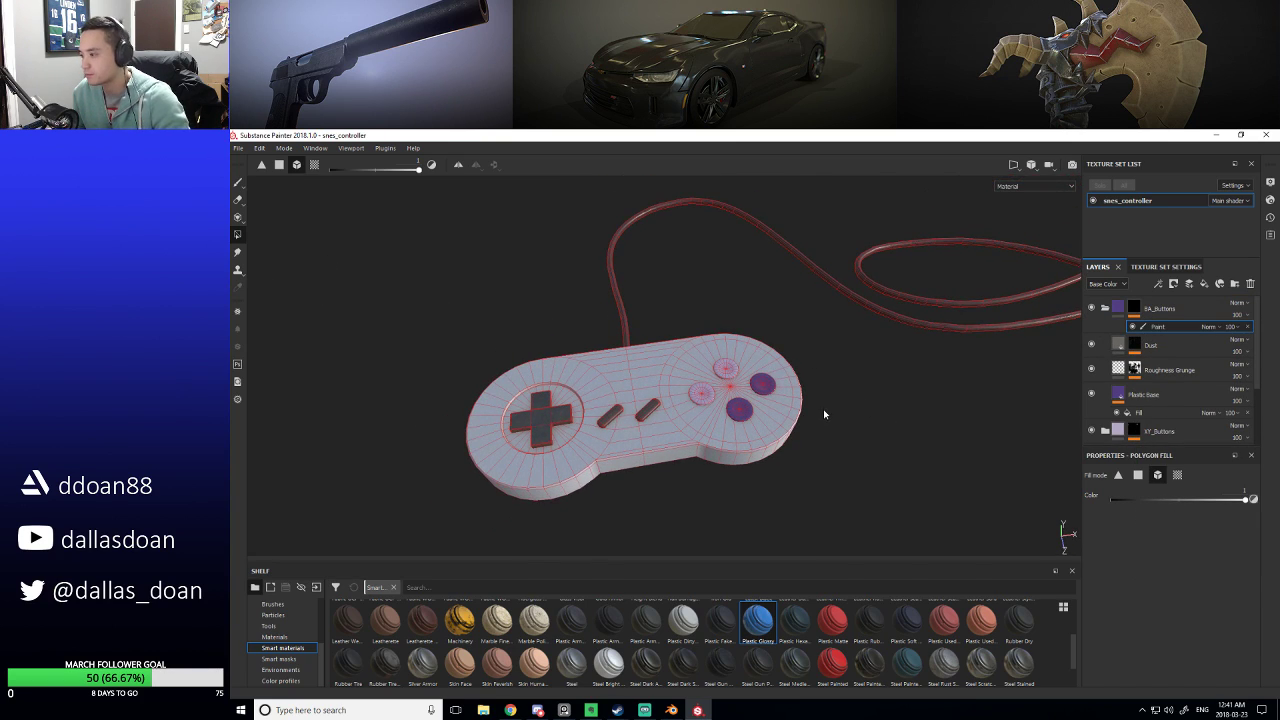
mouse_move(804, 409)
left_mouse_down("alt")
mouse_move(826, 457)
mouse_move(805, 413)
left_mouse_up("alt")
scroll(808, 440, "down", 2)
left_click_drag(811, 466, 802, 371, "alt")
left_click(237, 182)
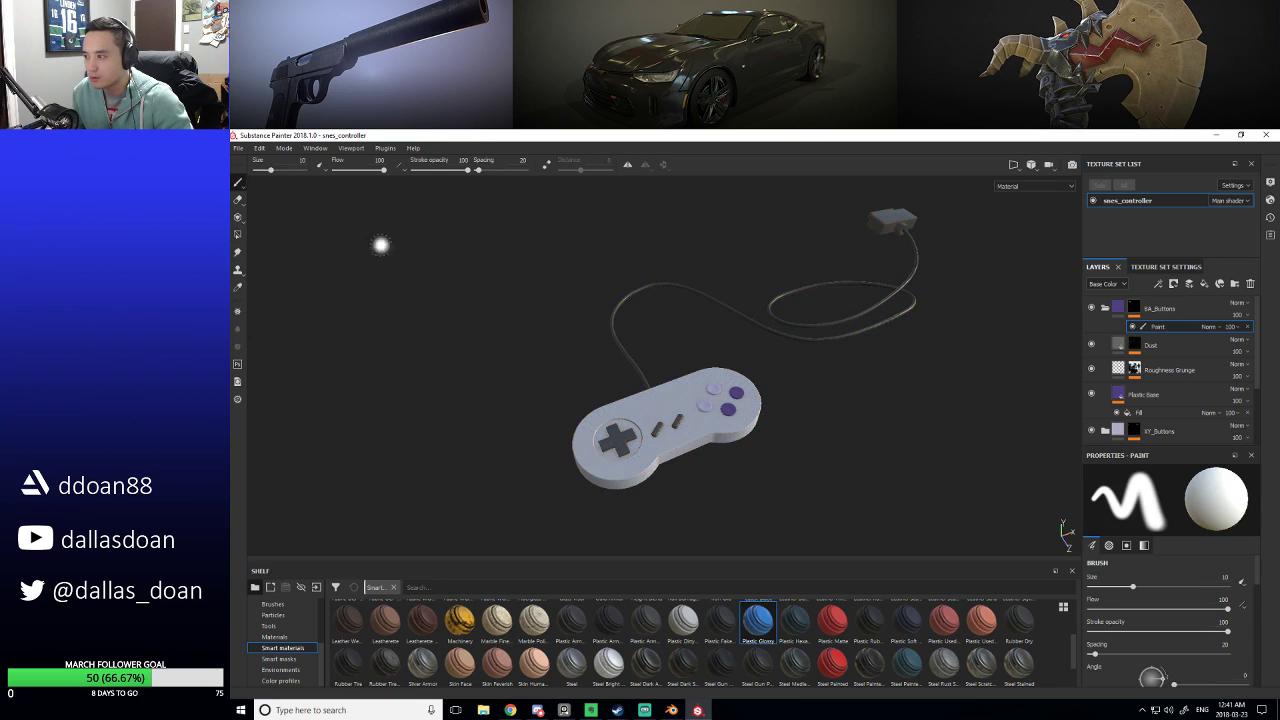
mouse_move(548, 324)
left_mouse_down("alt")
mouse_move(581, 336)
mouse_move(543, 354)
mouse_move(520, 311)
mouse_move(526, 370)
mouse_move(531, 351)
mouse_move(497, 326)
left_mouse_up("alt")
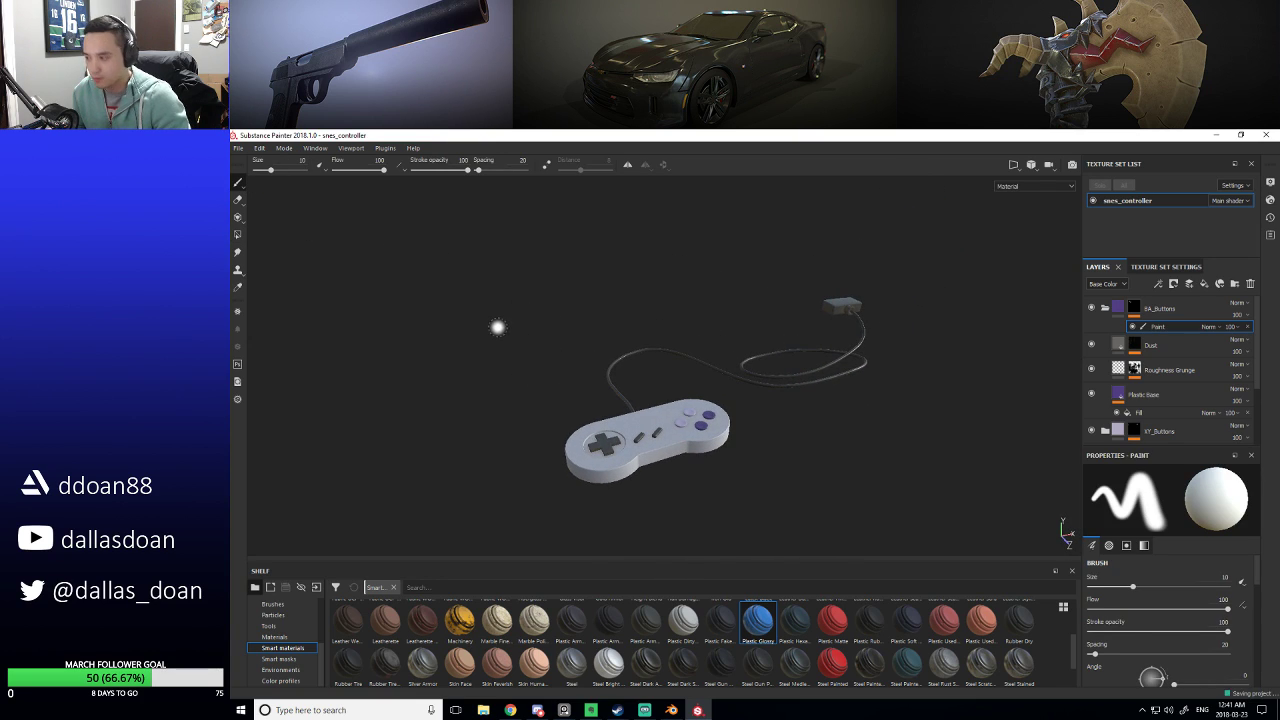
Start a texture export and set the output folder to SNES/textures on the Dropbox drive.
left_click(243, 150)
left_click(279, 331)
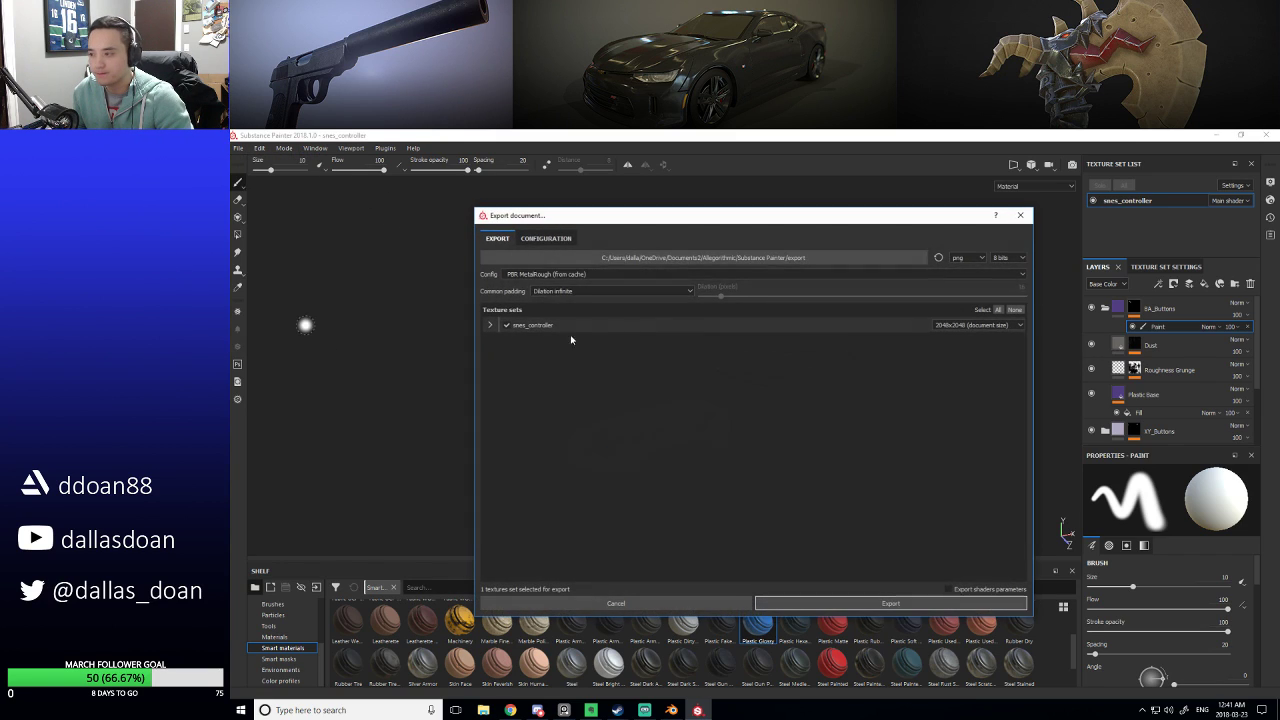
left_click(546, 238)
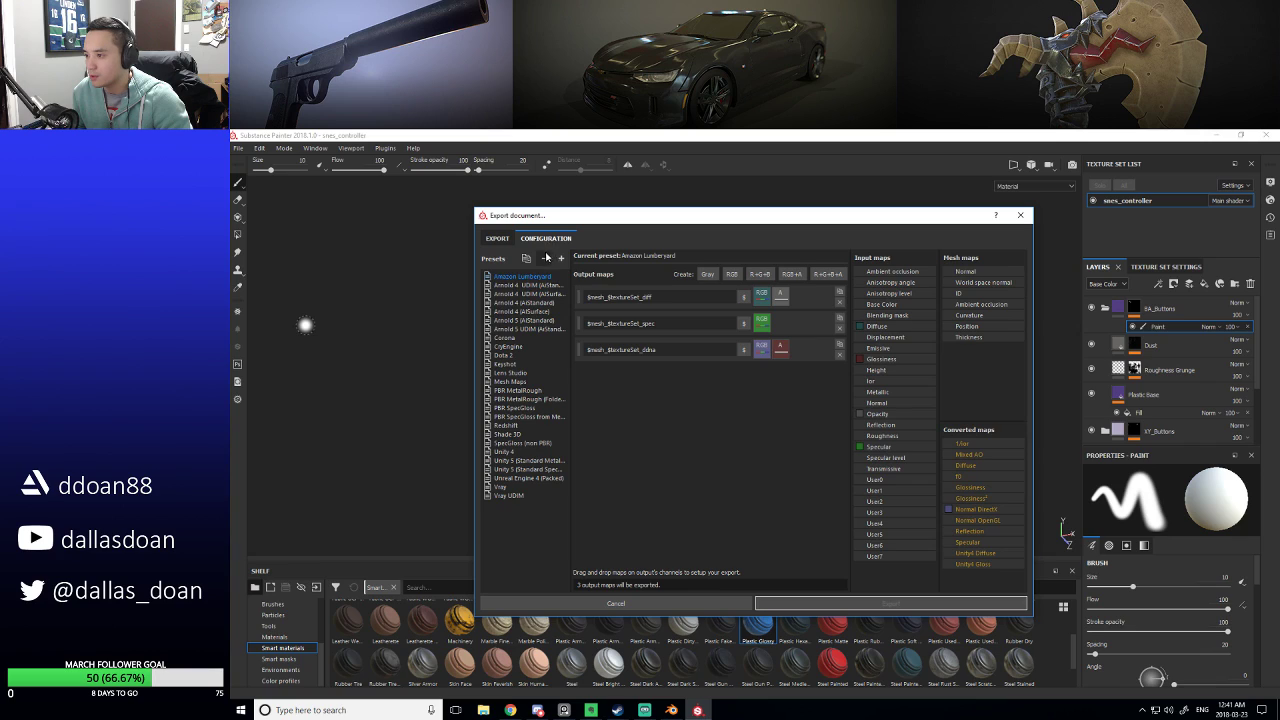
left_click(493, 239)
left_click(676, 259)
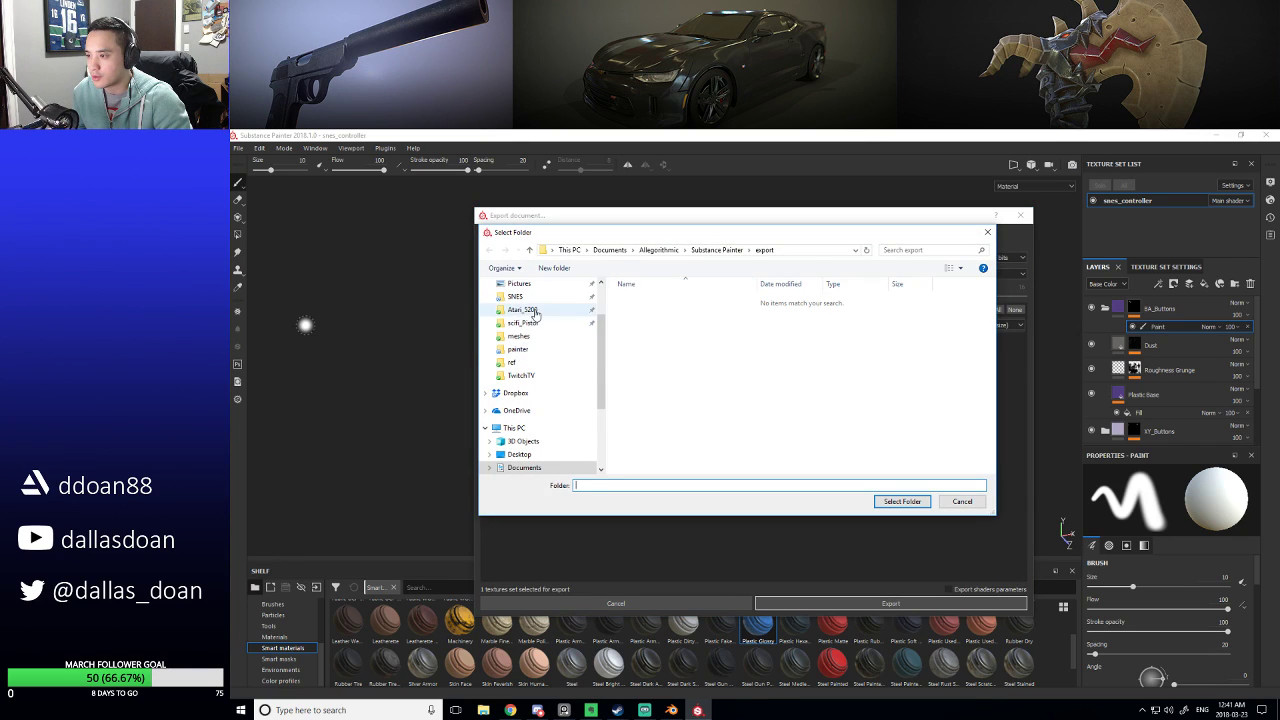
left_click(519, 349)
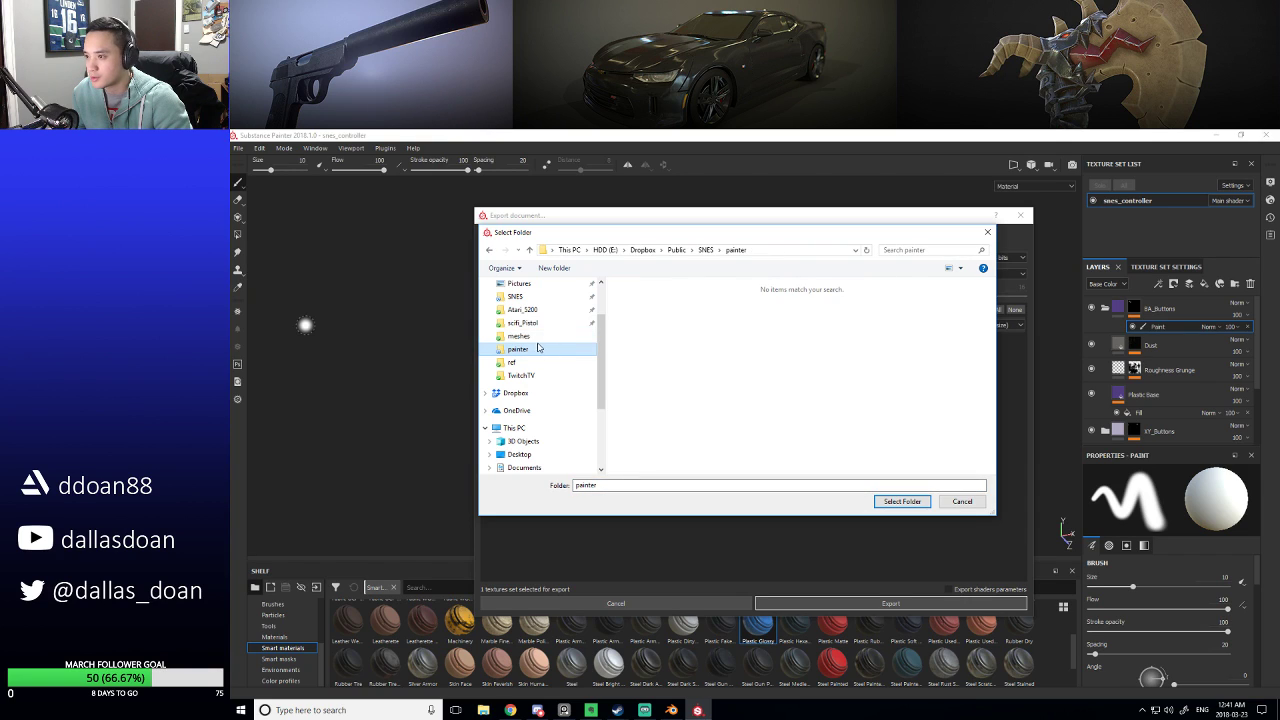
left_click(701, 251)
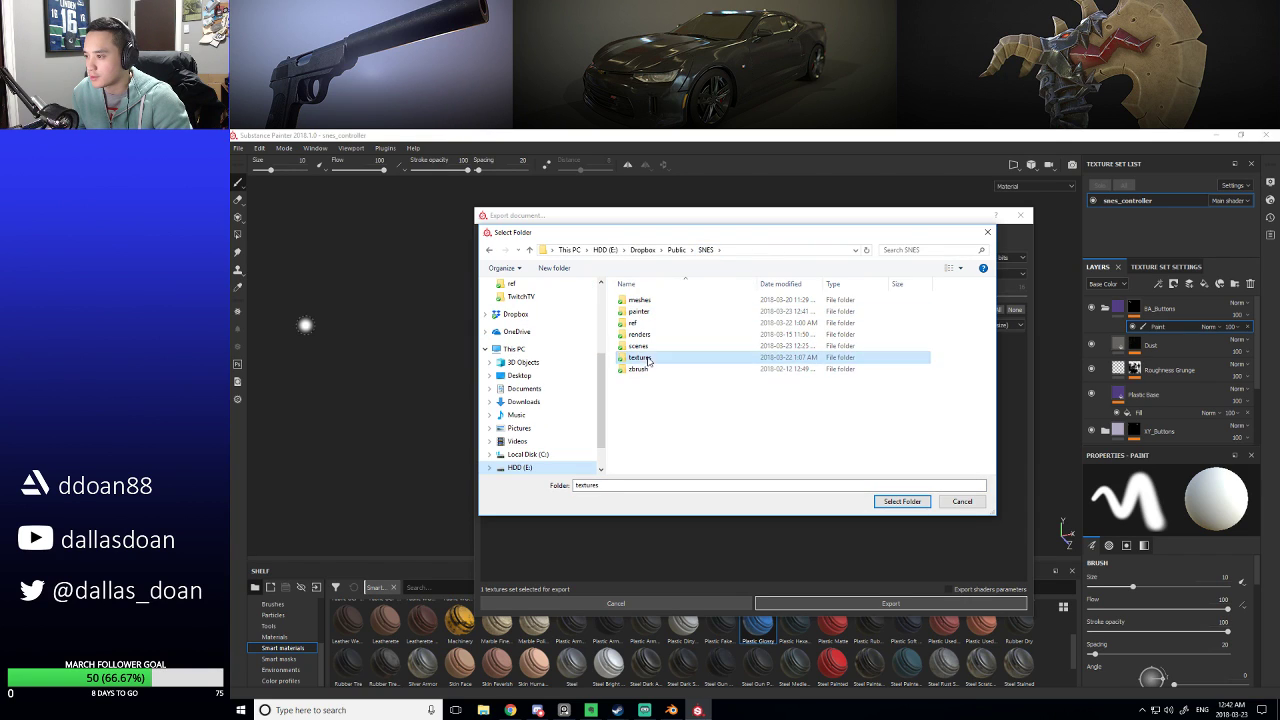
double_click(643, 357)
left_click(902, 502)
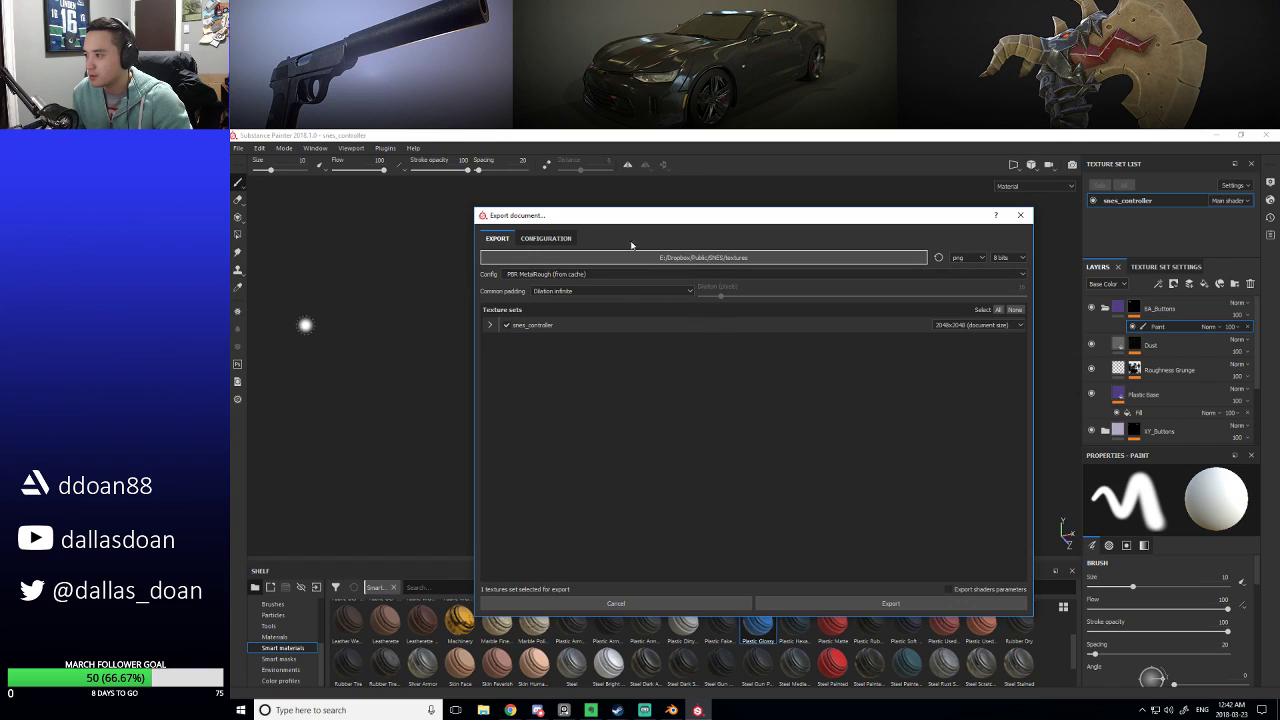
Set the export config to PBR MetalRough and check the output maps of that preset.
left_click(582, 276)
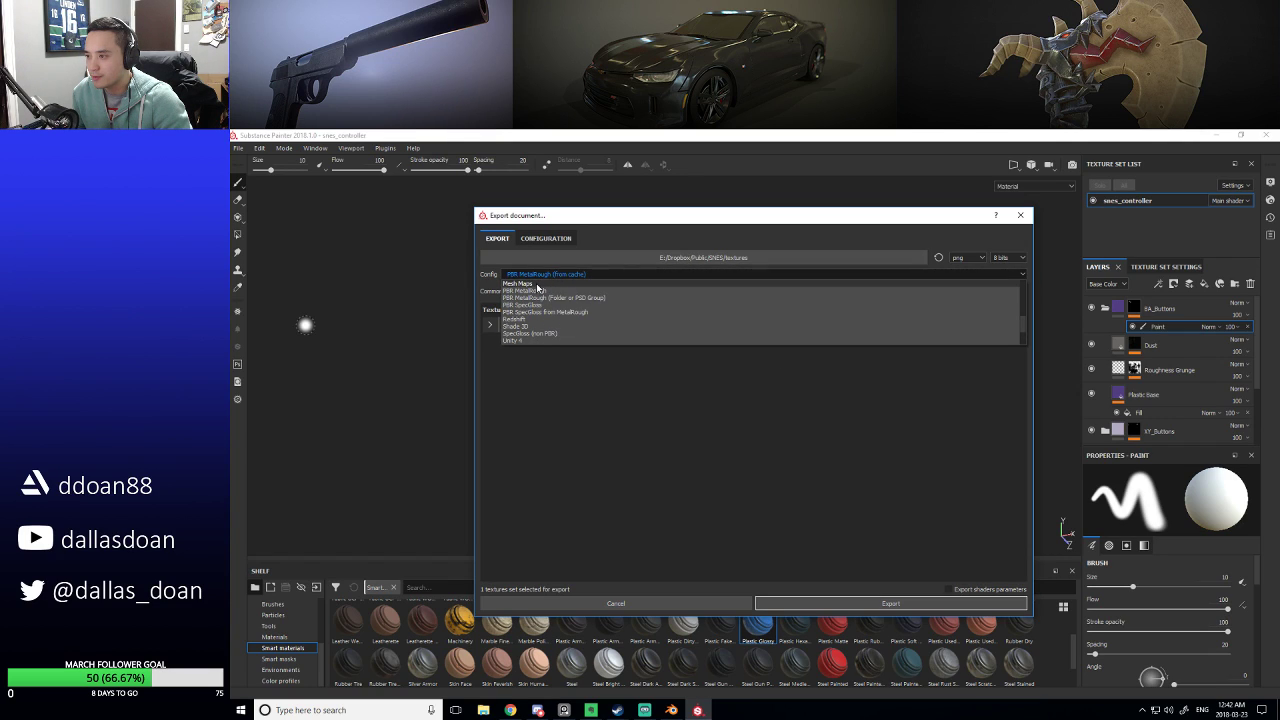
left_click(538, 288)
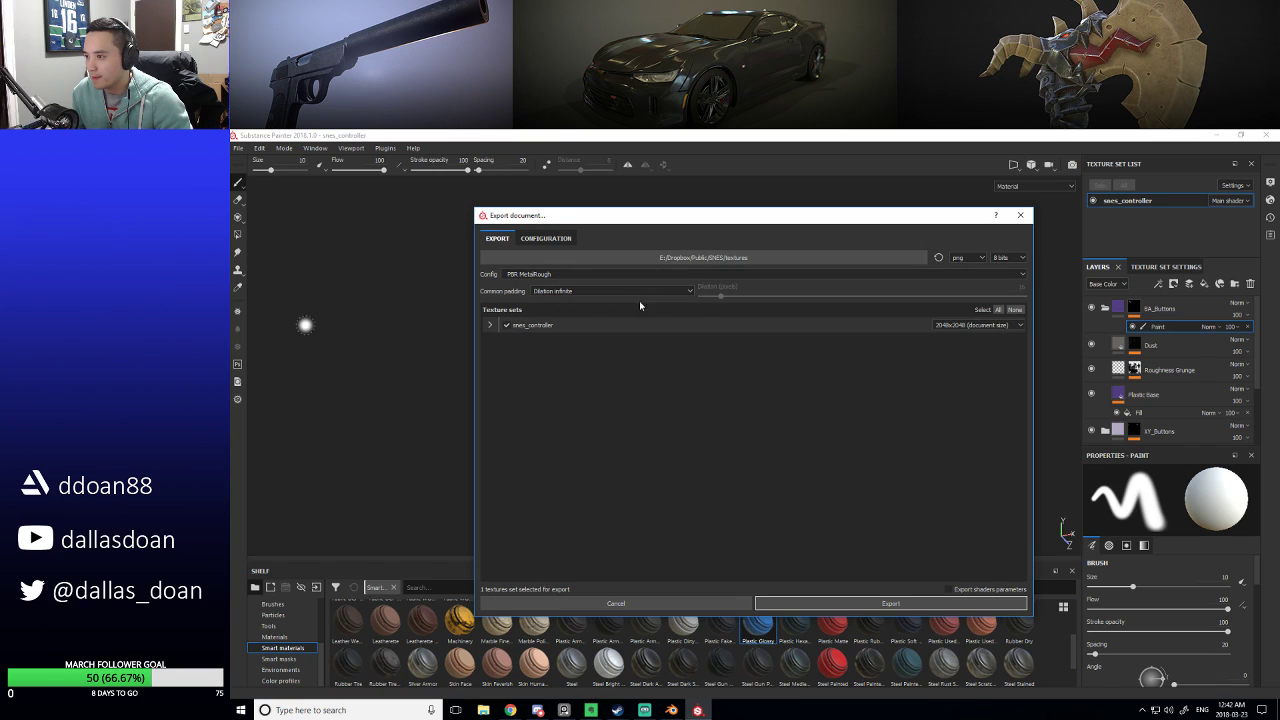
left_click(546, 238)
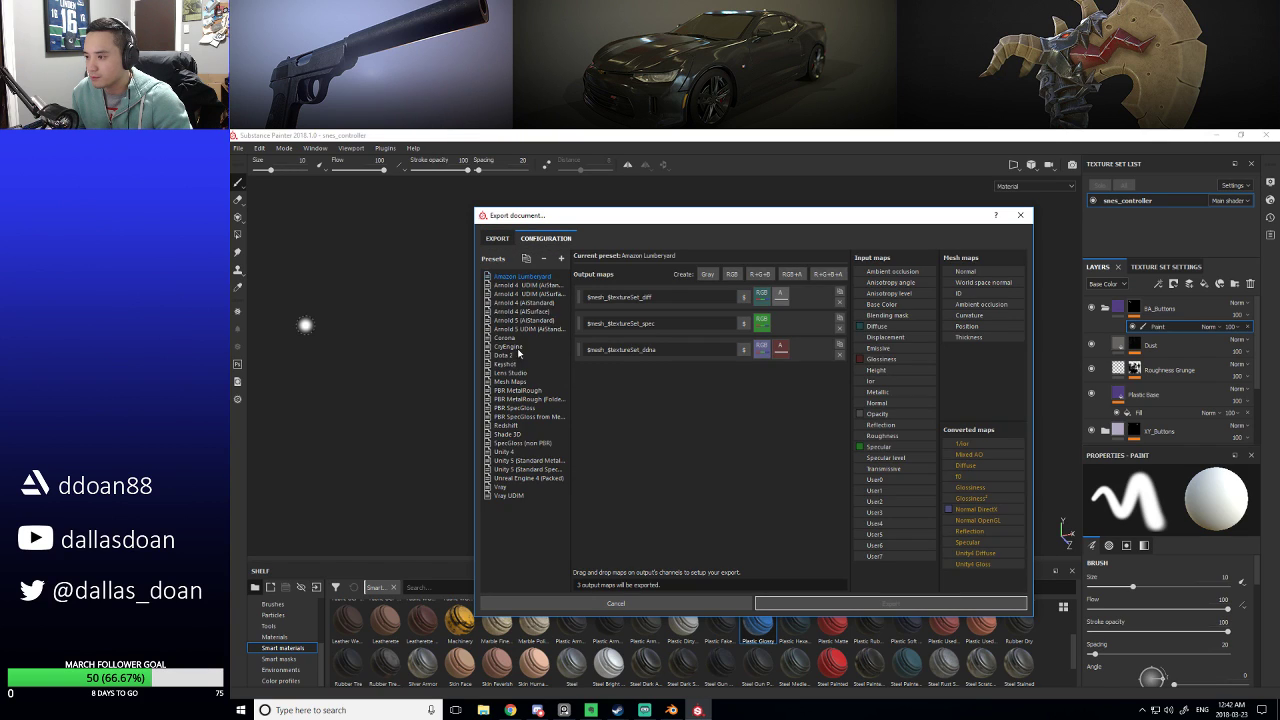
left_click(518, 390)
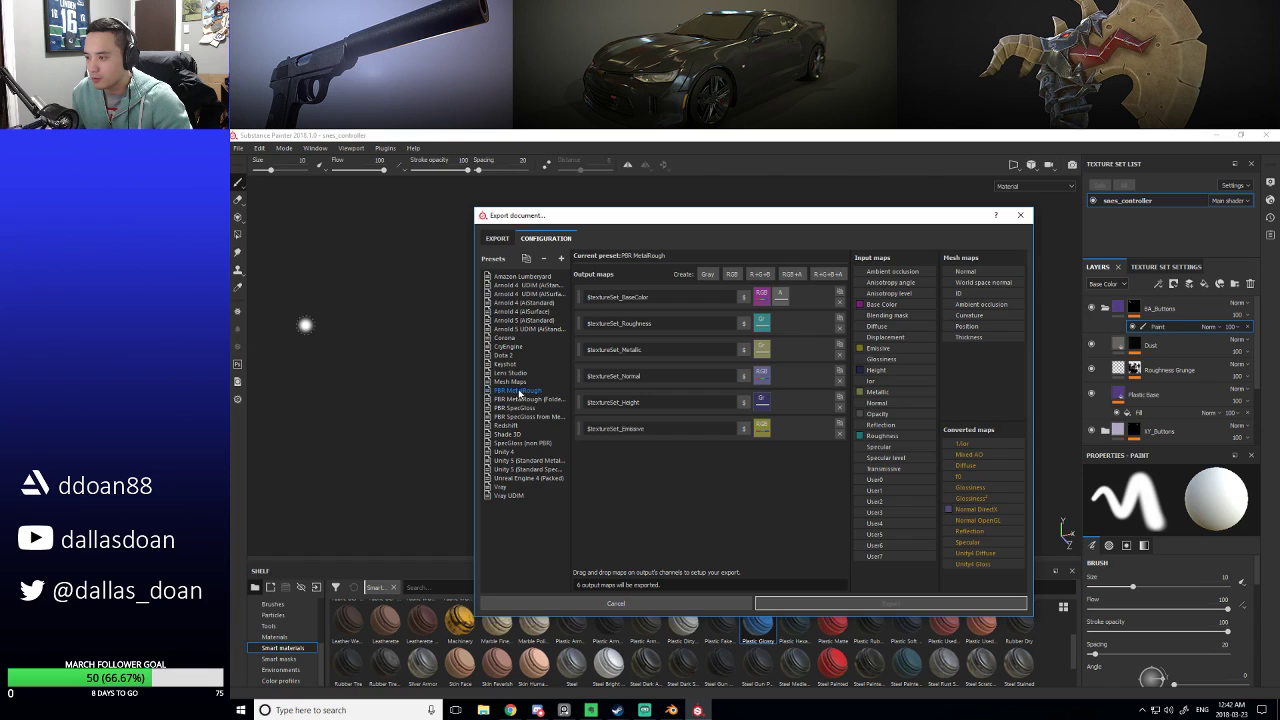
left_click(492, 240)
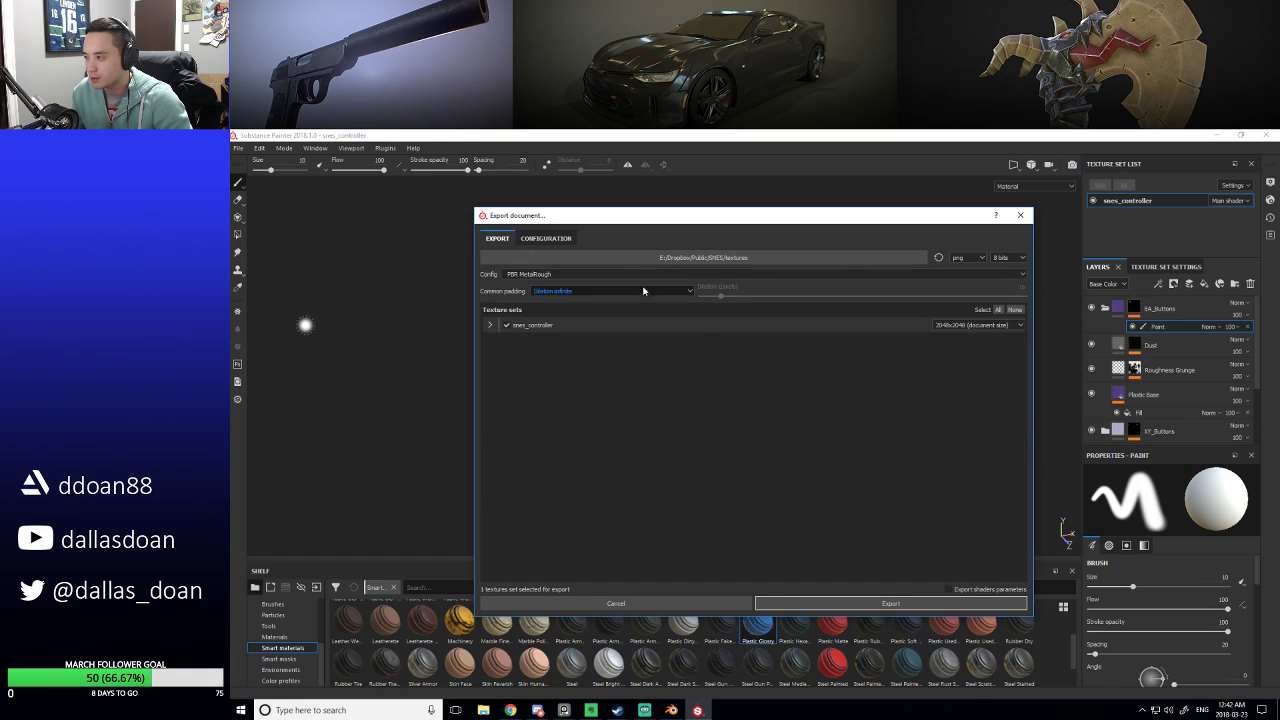
Export the controller textures as PNG, open the output folder and delete the exported snes_controller PNG files.
left_click(834, 602)
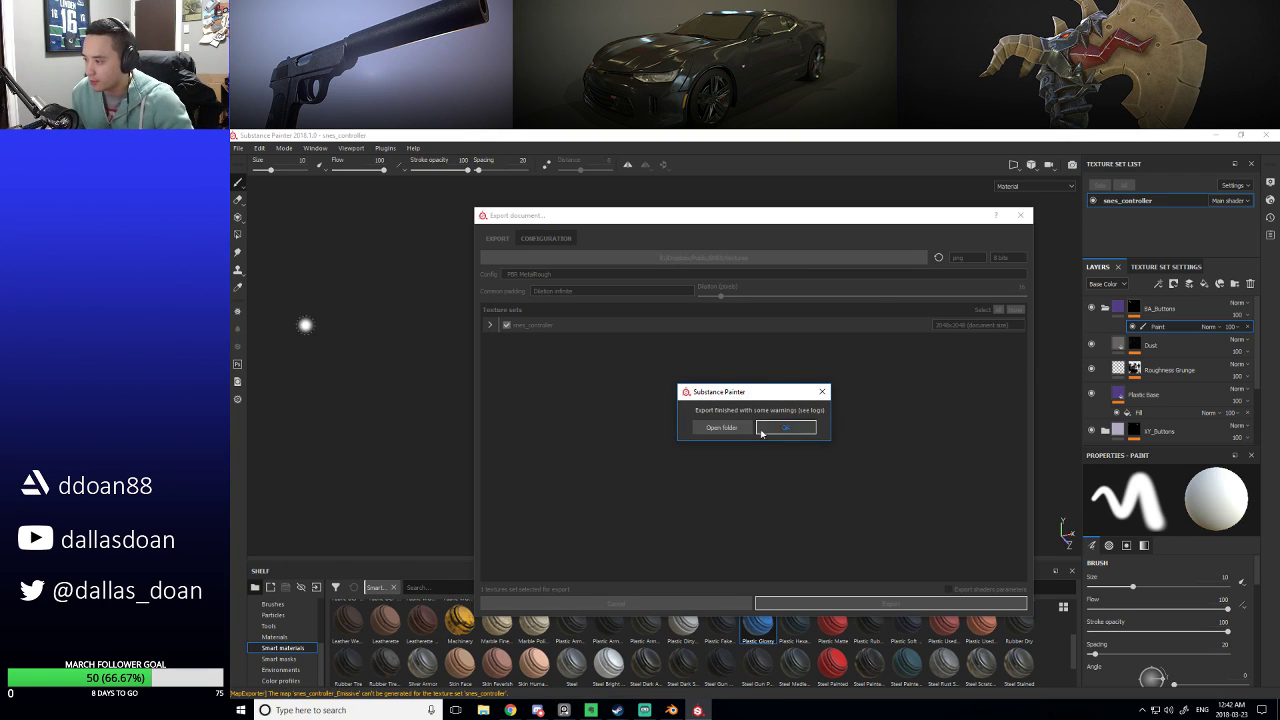
left_click(721, 427)
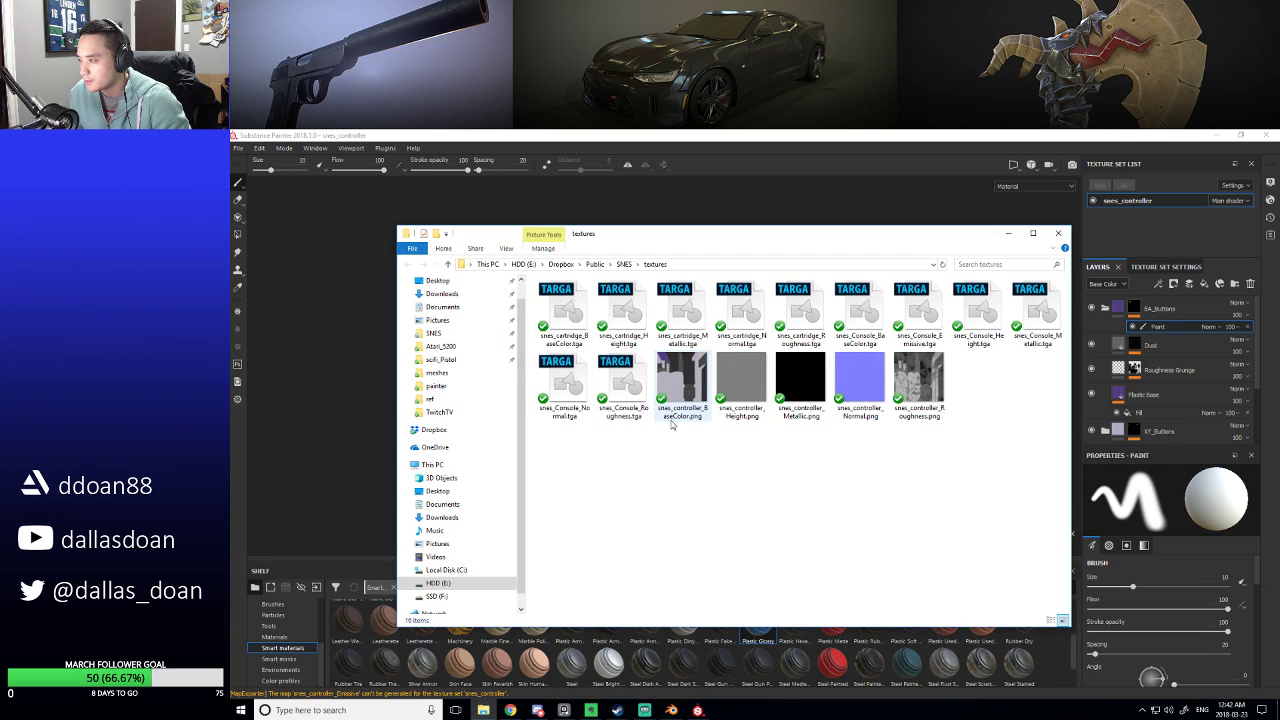
left_click_drag(957, 473, 686, 392)
key("Delete")
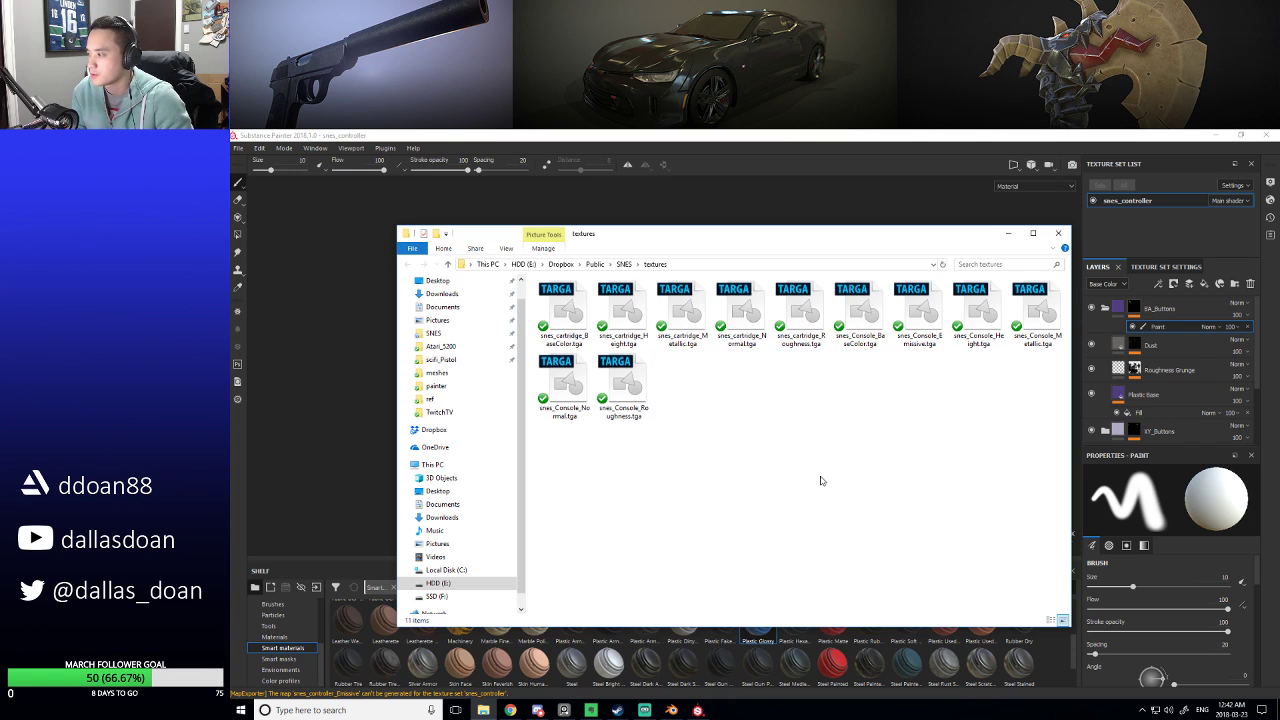
Export the controller textures again in targa format and open the output folder.
left_click(561, 133)
left_click(238, 147)
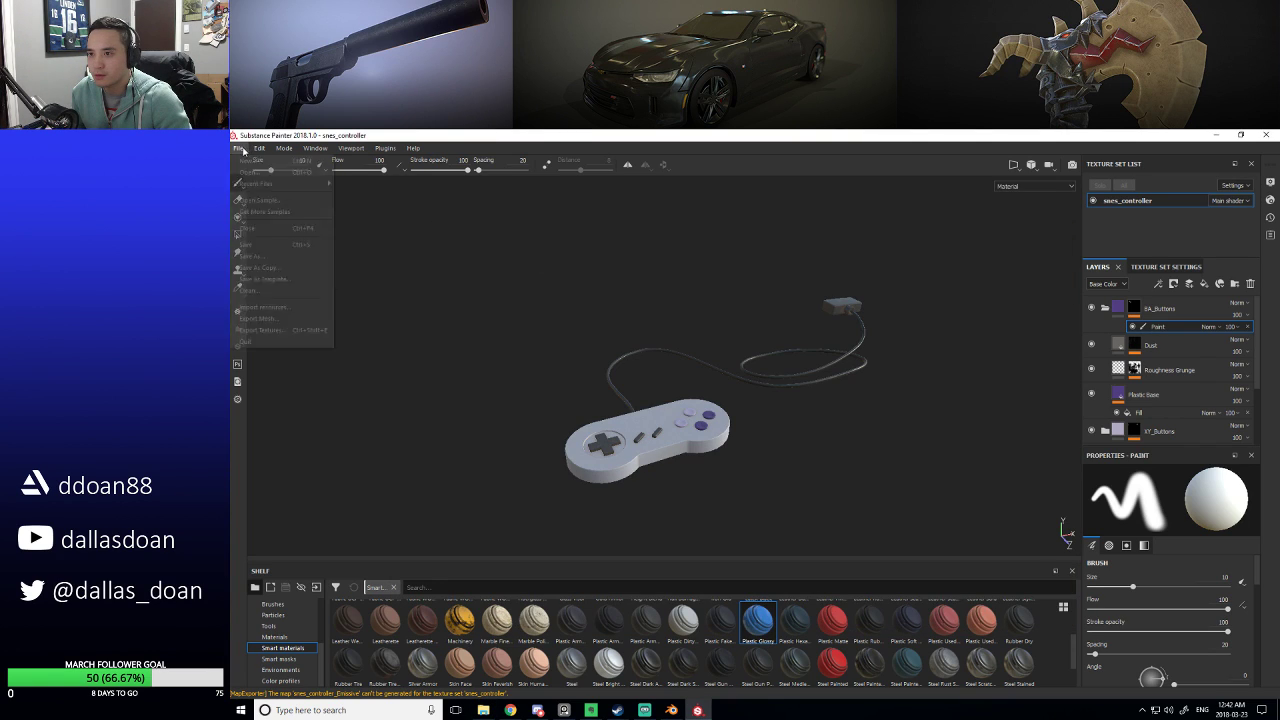
left_click(300, 334)
left_click(966, 258)
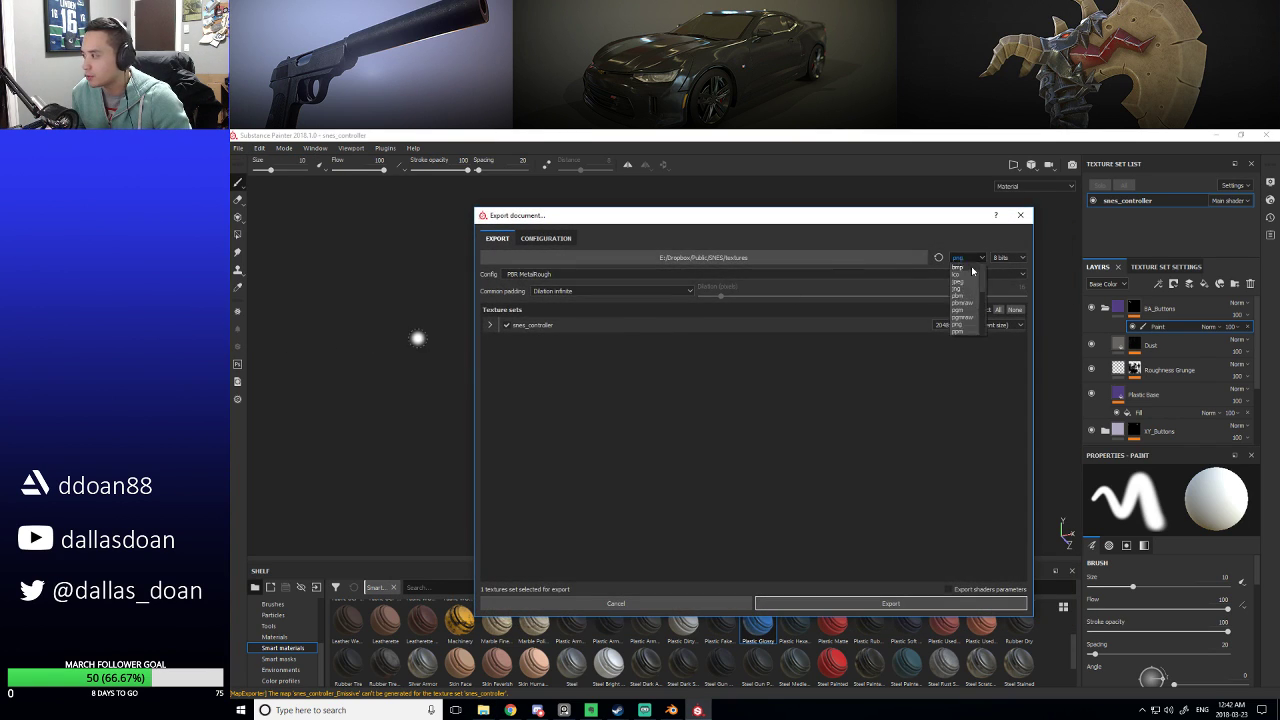
scroll(985, 320, "down", 3)
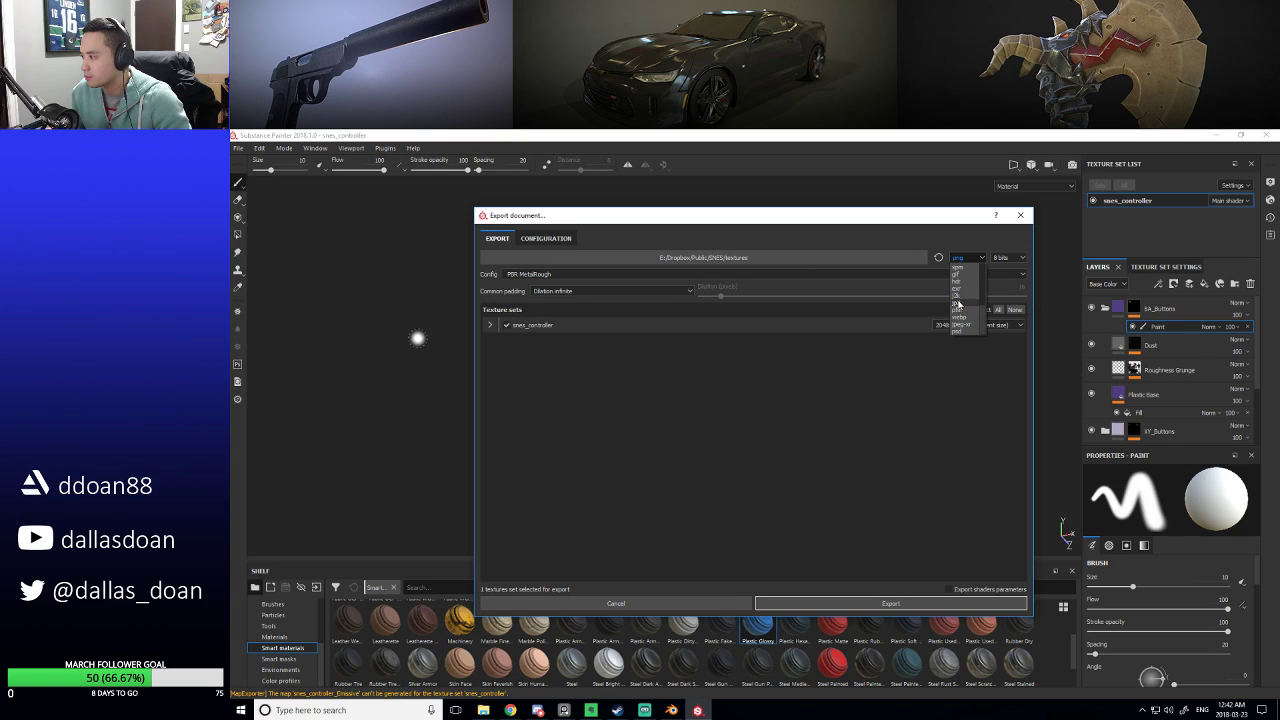
scroll(982, 305, "up", 3)
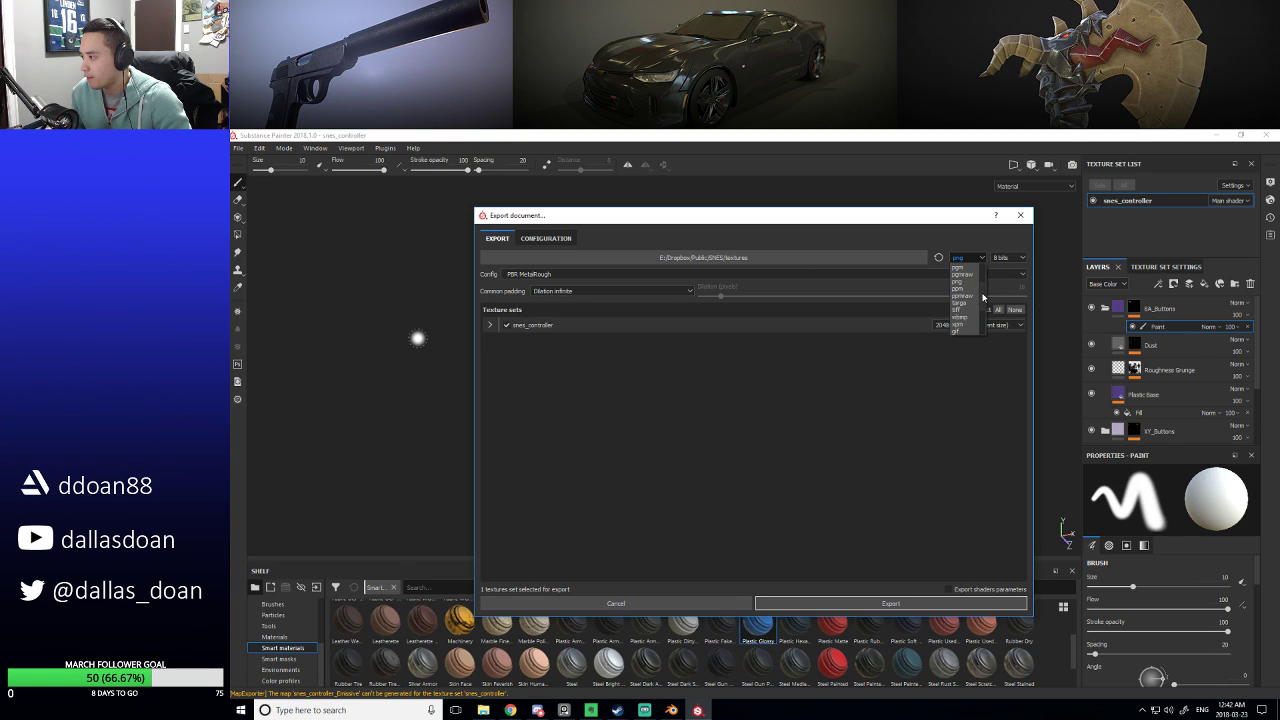
left_click(962, 303)
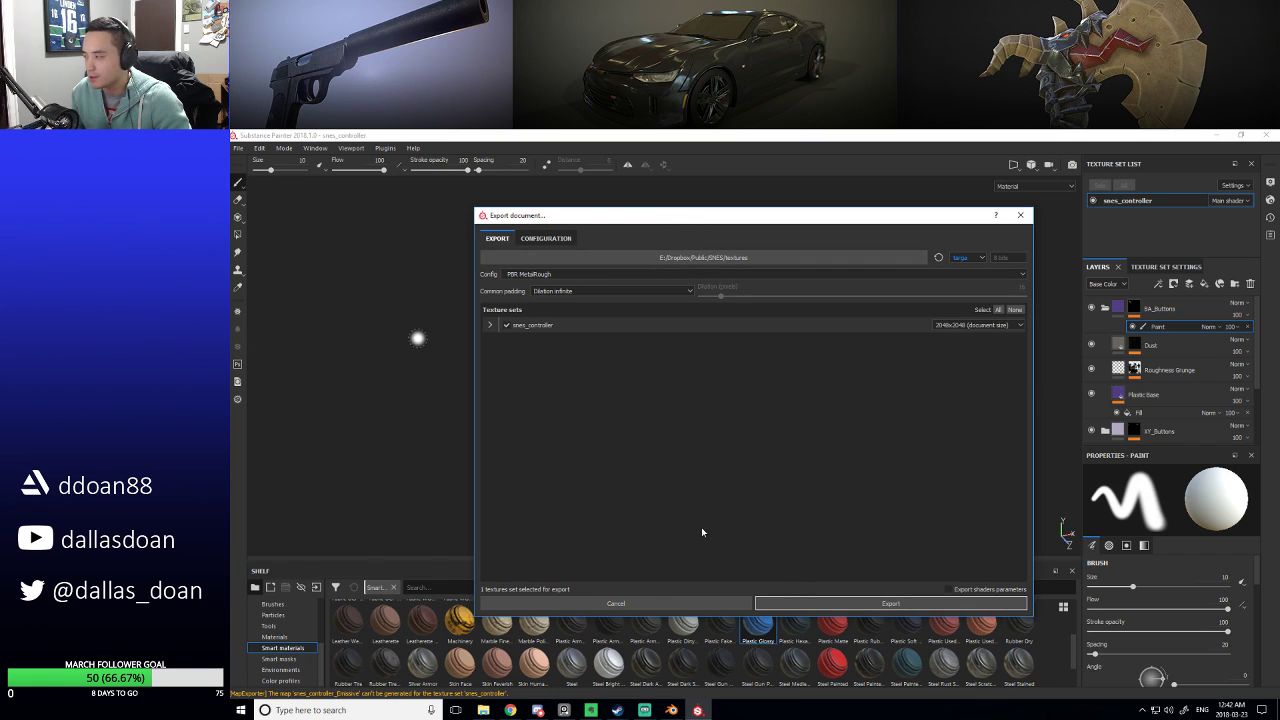
left_click(850, 603)
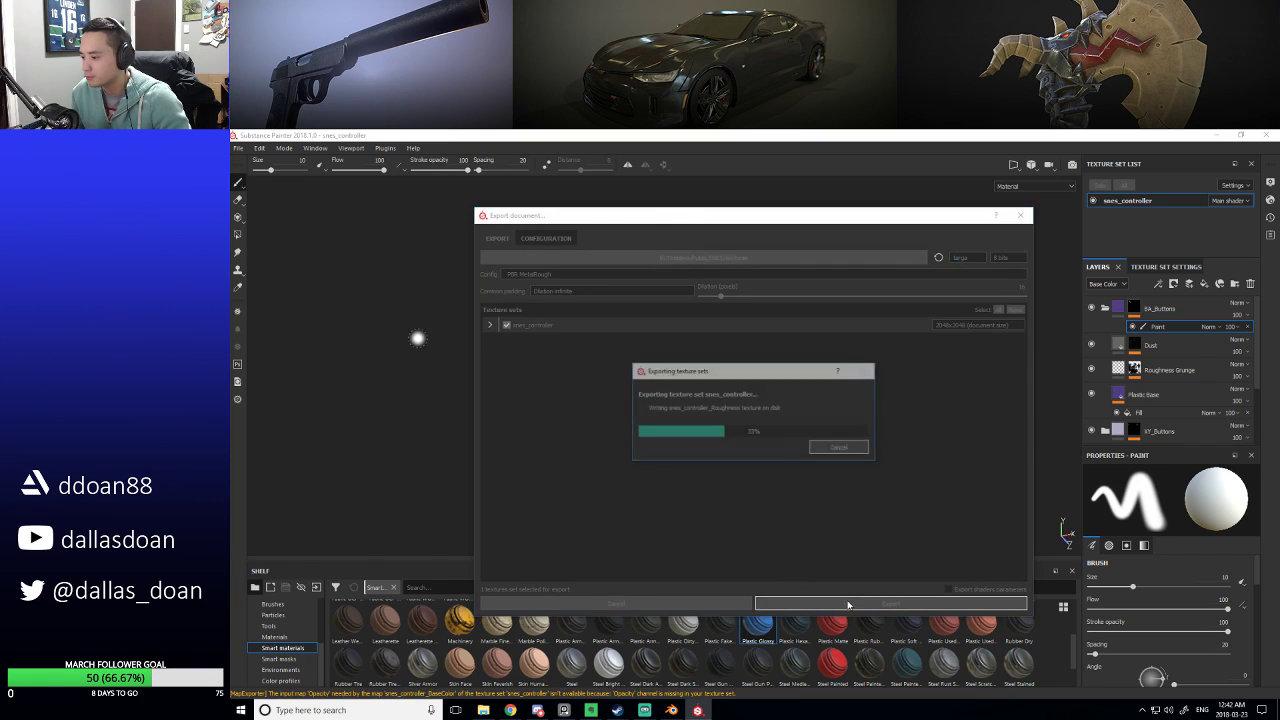
left_click(794, 432)
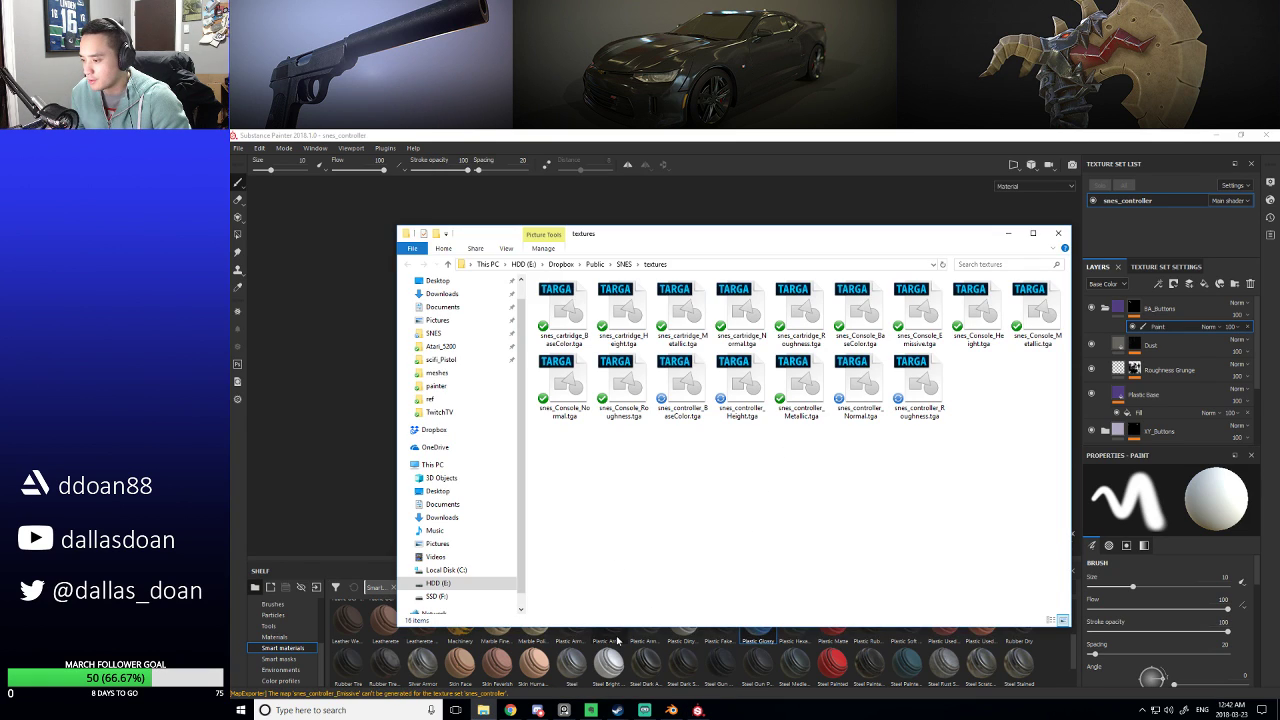
Minimize the open windows, launch Marmoset Toolbag and open the recent SNES_V4 scene.
left_click(1204, 148)
left_click(1214, 136)
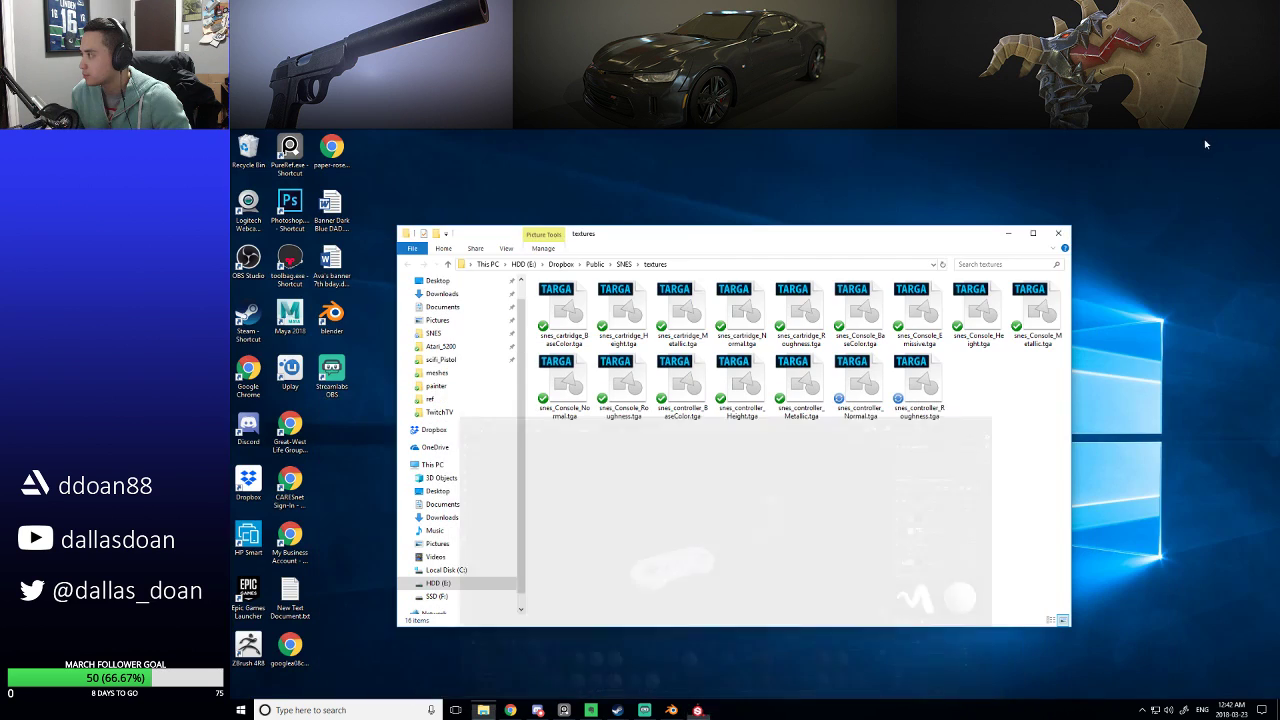
left_click(1007, 233)
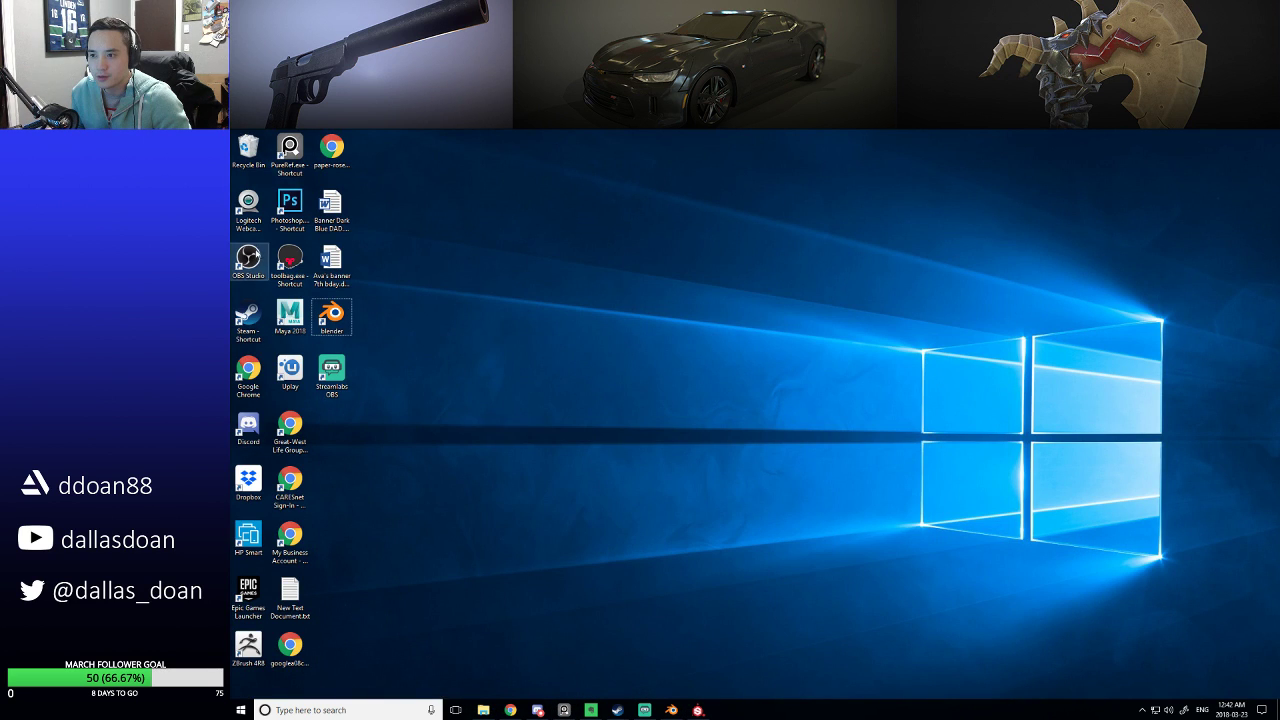
double_click(289, 262)
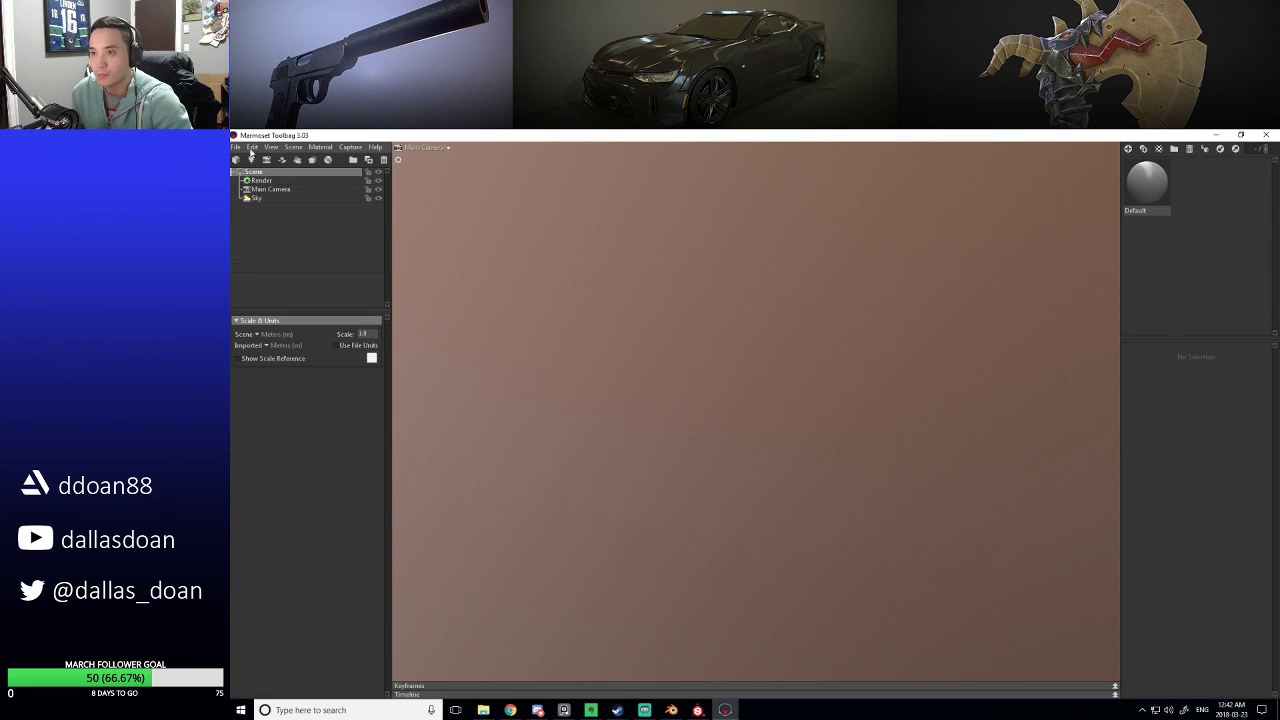
left_click(236, 147)
mouse_move(260, 177)
left_click(425, 177)
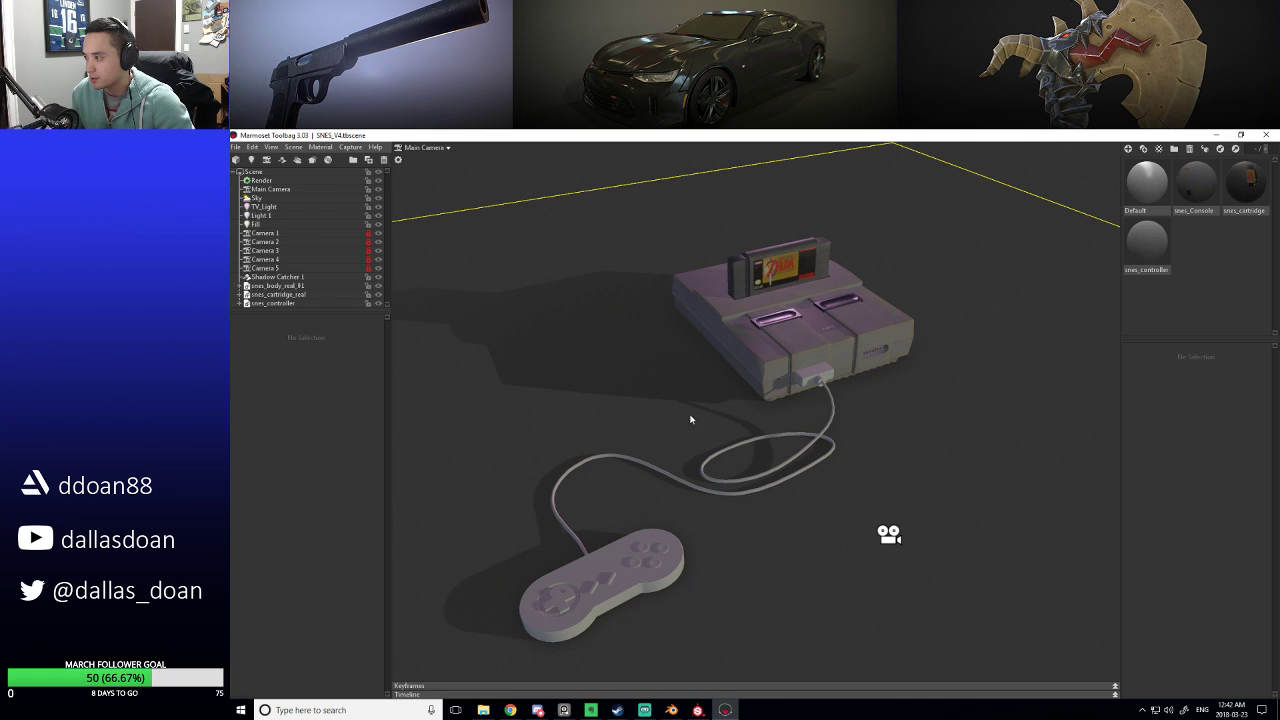
Load snes_controller_BaseColor.tga from the textures folder as the albedo map of the snes_controller material.
left_click(285, 303)
left_click(1148, 244)
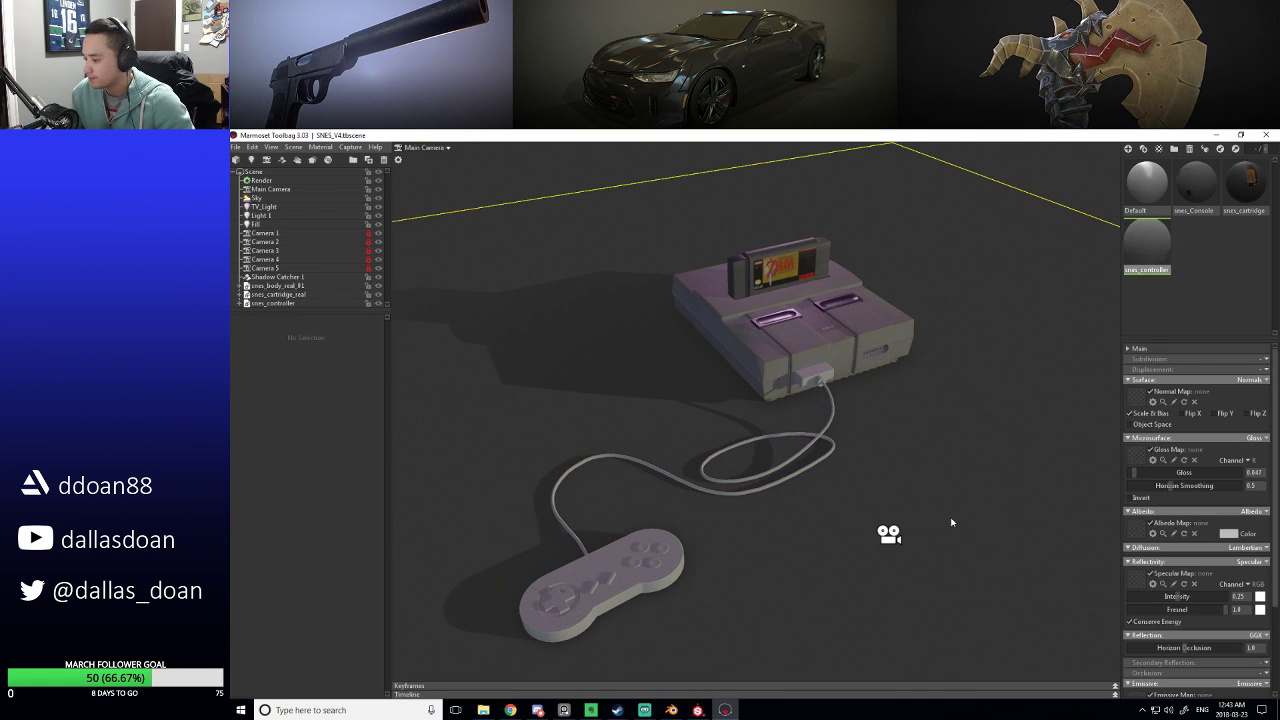
left_click(484, 709)
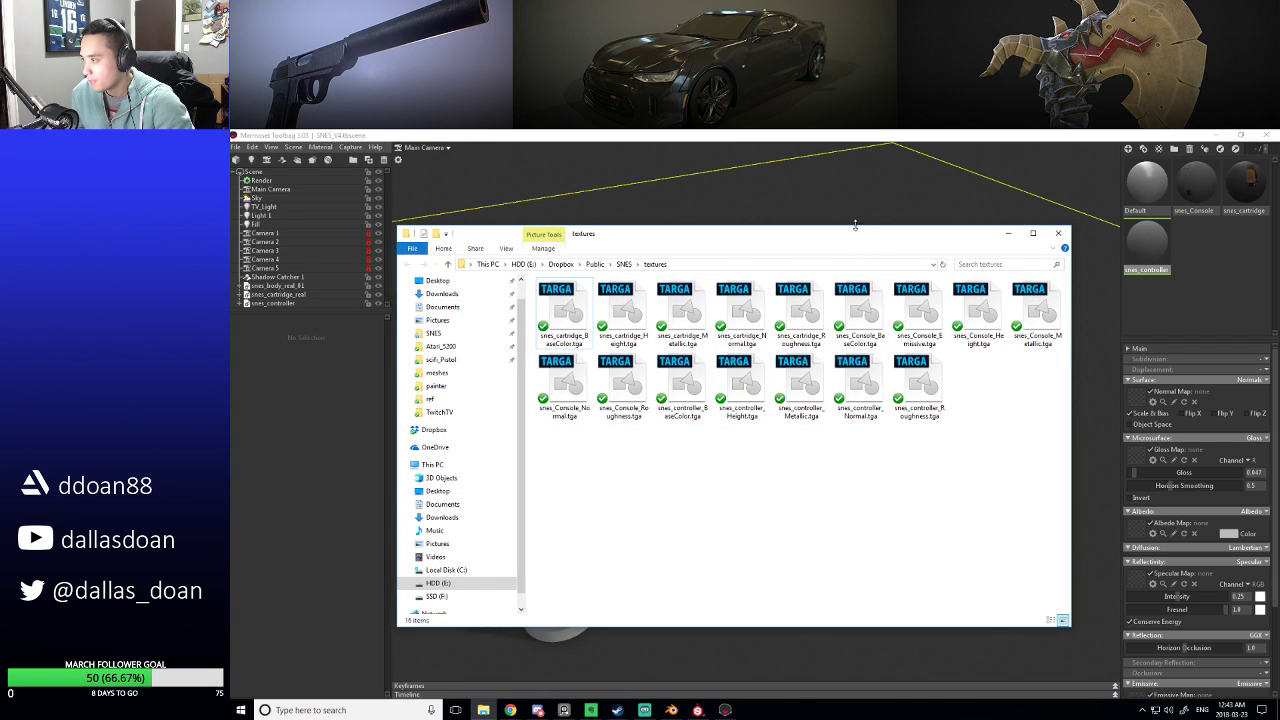
left_click_drag(855, 226, 734, 228)
left_click(572, 392)
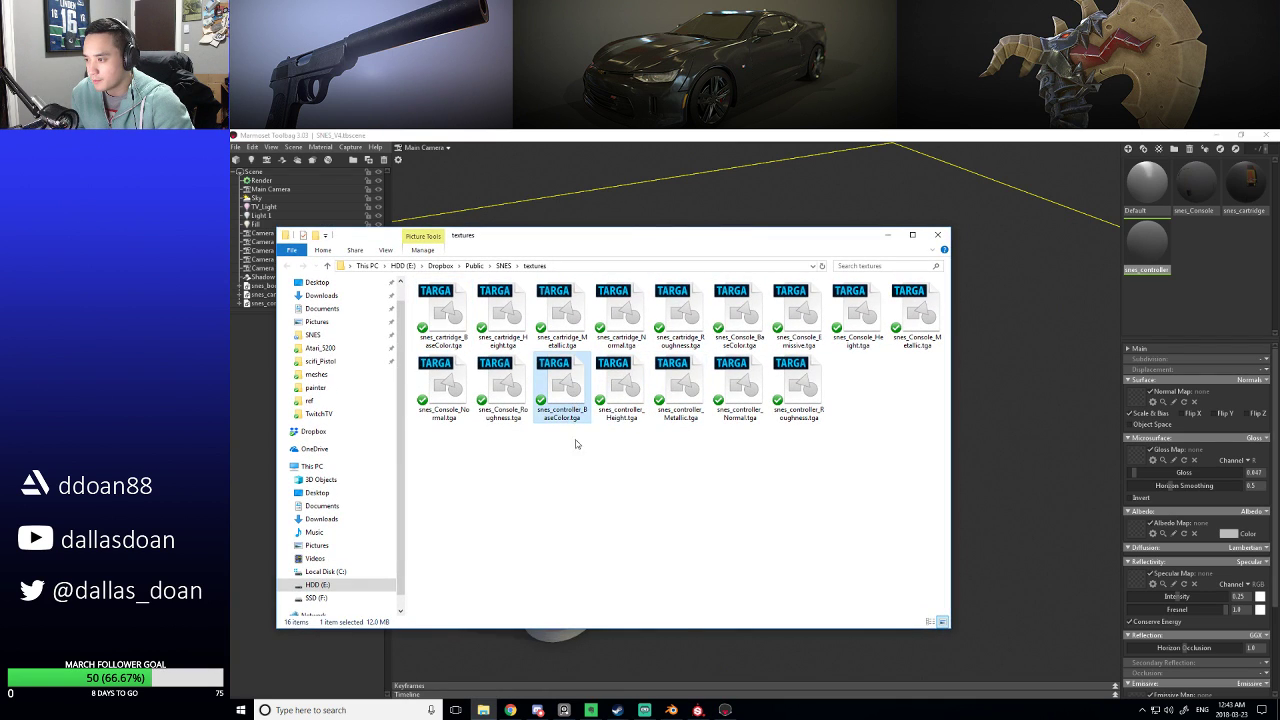
left_click_drag(568, 400, 1108, 528)
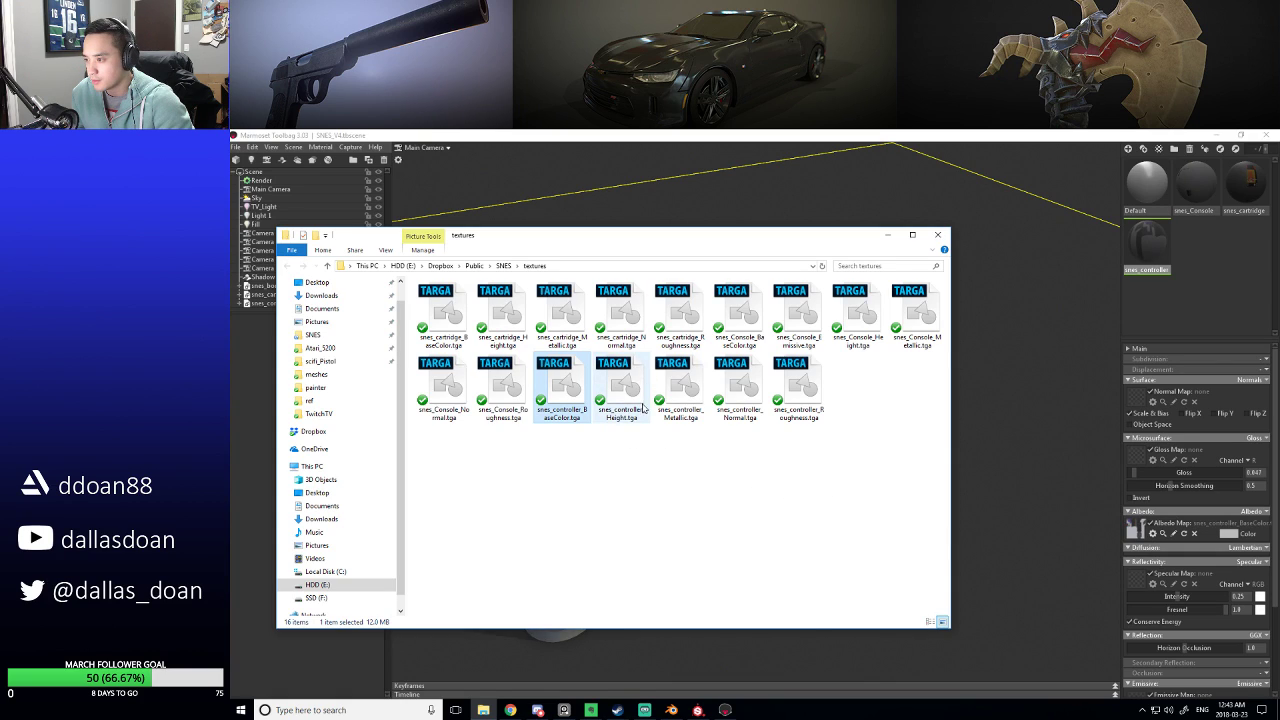
Switch the snes_controller material's reflectivity to Metalness and load snes_controller_Metallic.tga as its metalness map.
left_click(680, 390)
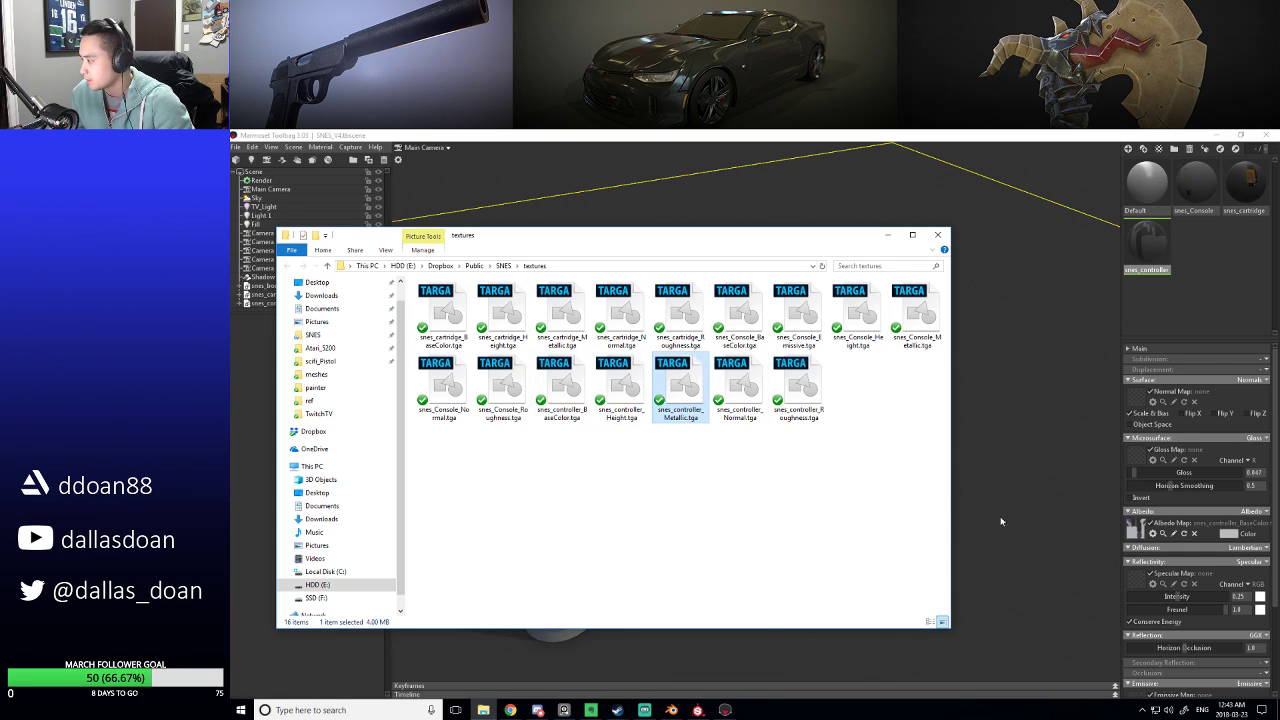
left_click(1248, 562)
left_click(1235, 591)
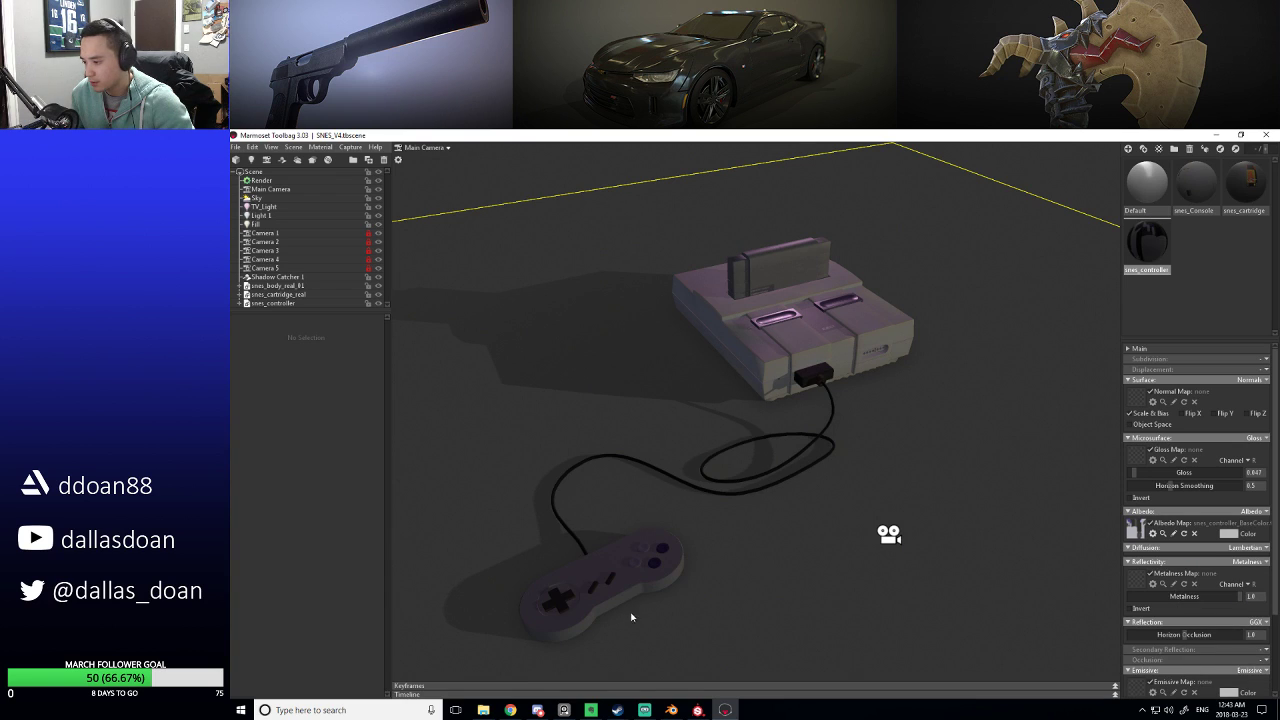
left_click(483, 710)
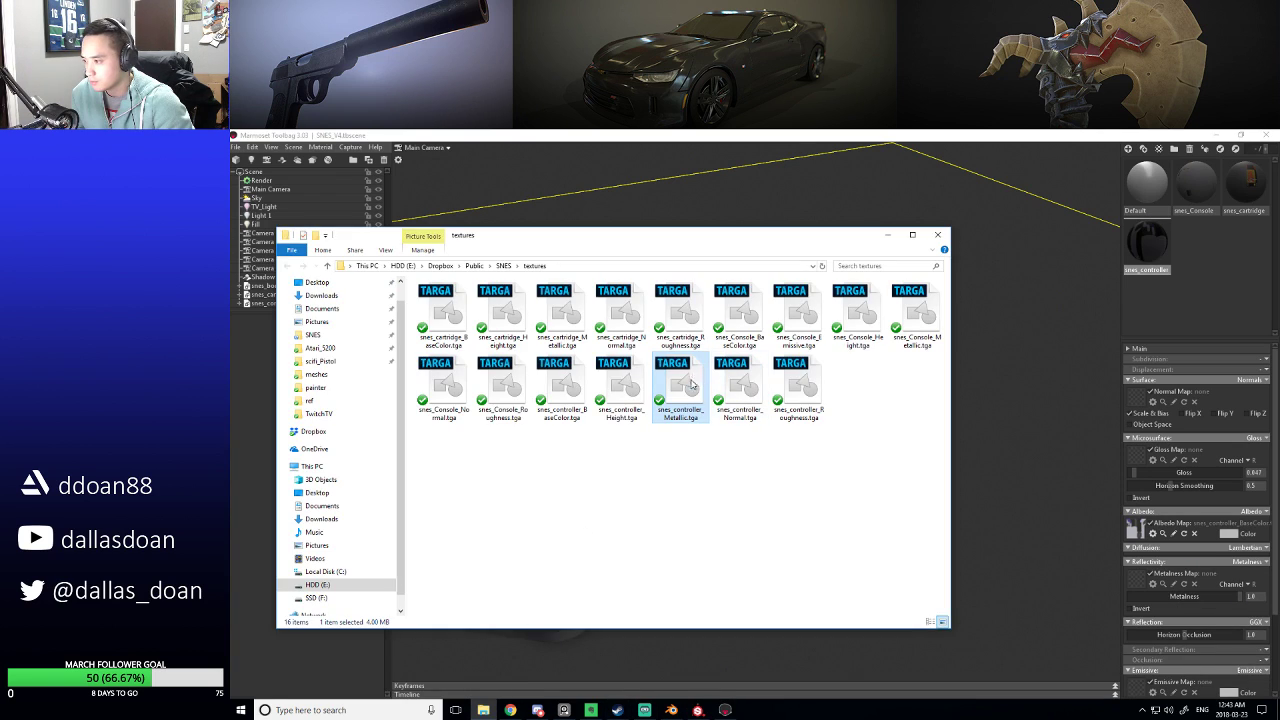
left_click_drag(691, 383, 1158, 594)
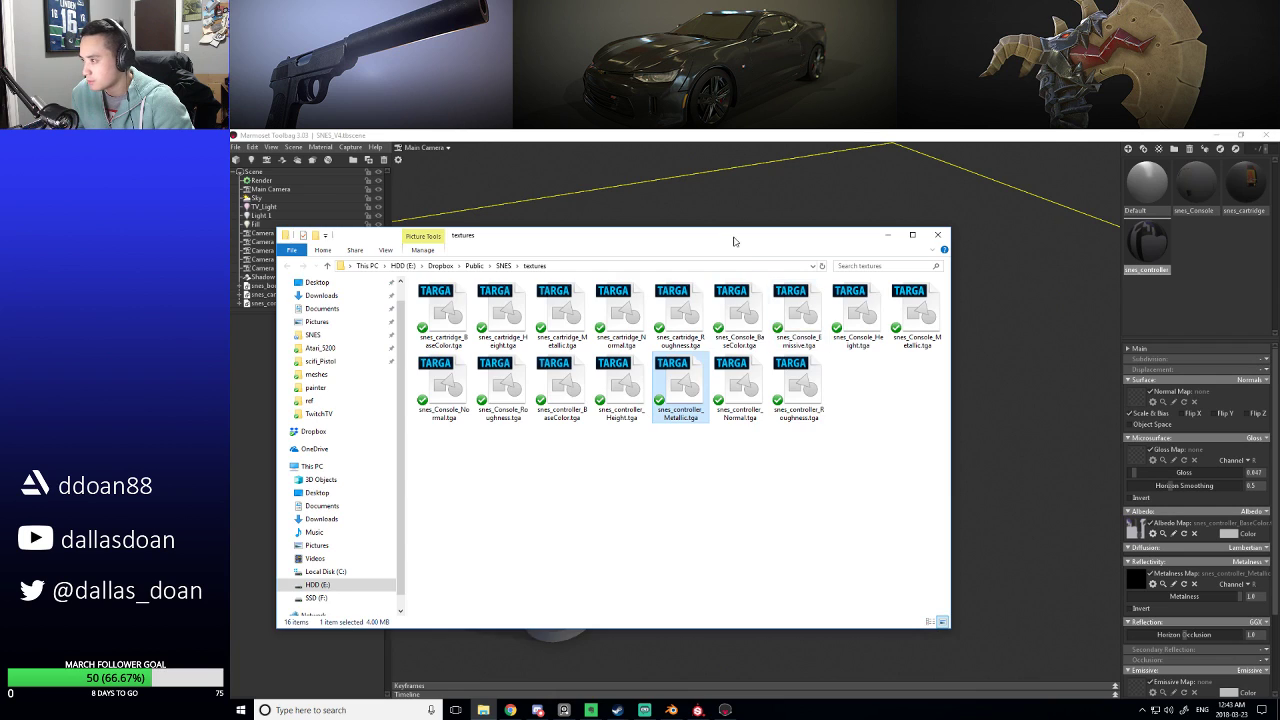
left_click_drag(736, 242, 821, 619)
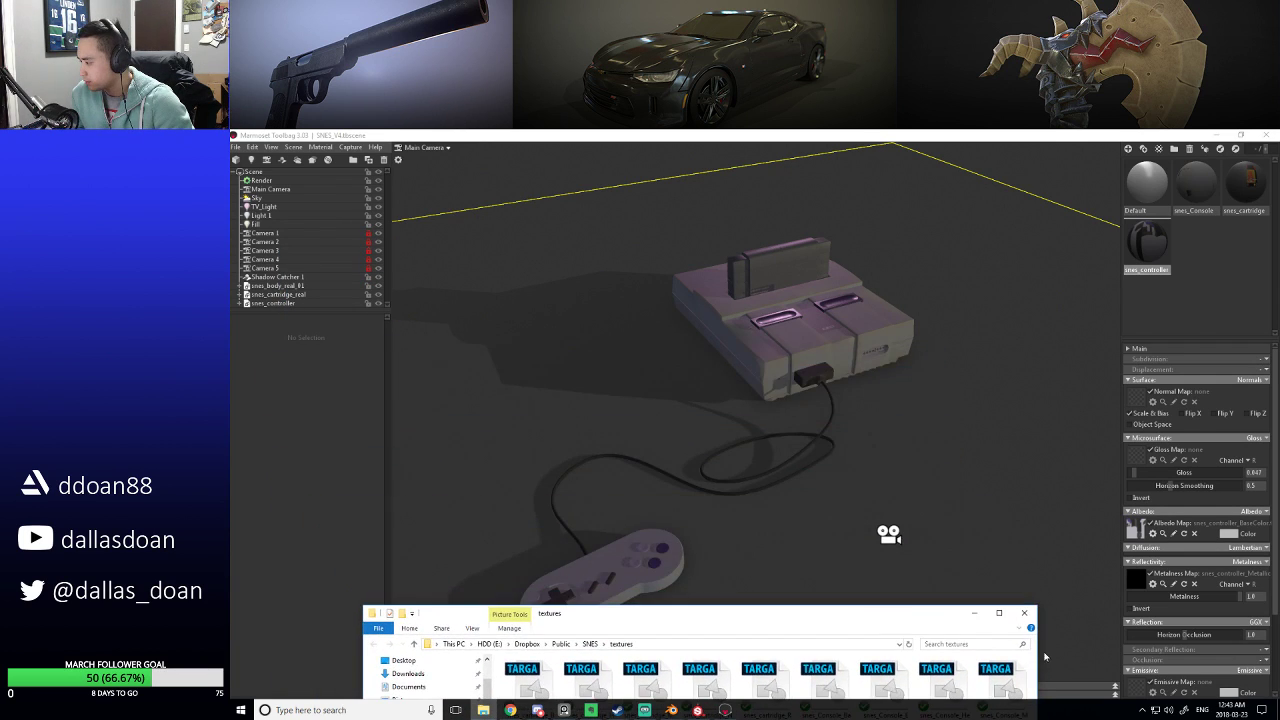
left_click(1130, 613)
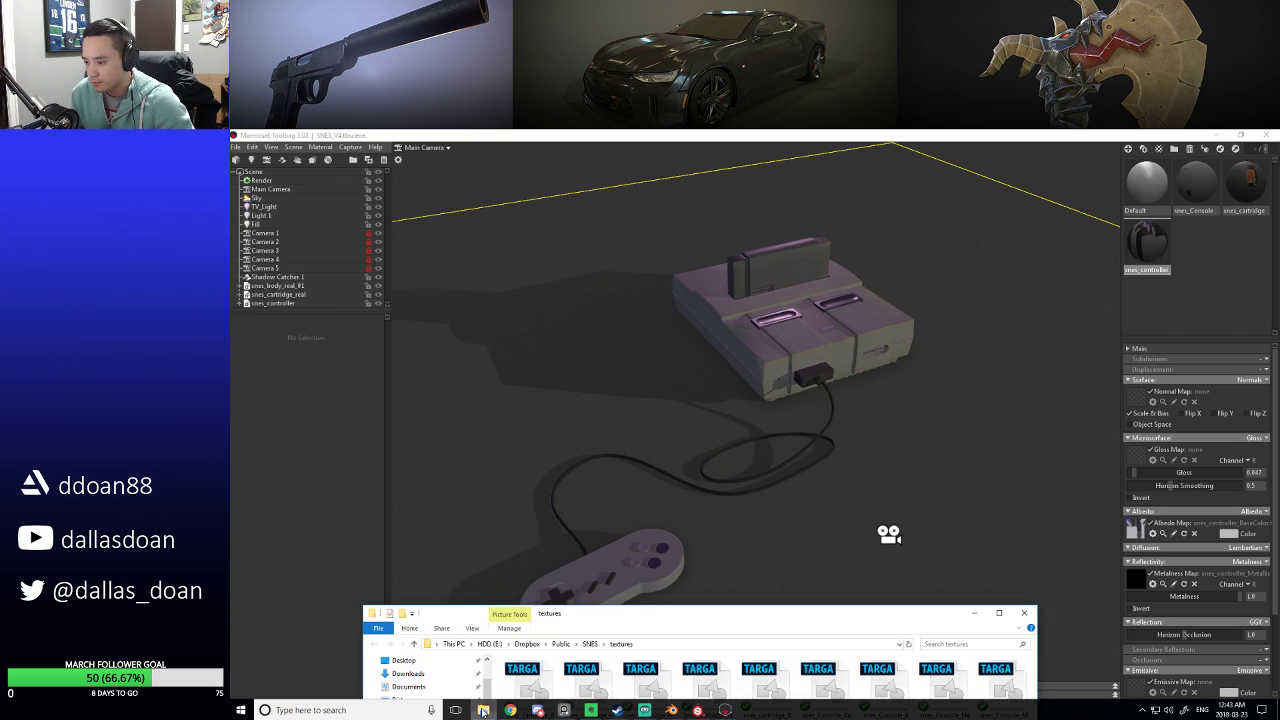
Load snes_controller_Roughness.tga from the textures folder as the snes_controller material's gloss map and invert it.
left_click(483, 710)
left_click_drag(685, 615, 618, 240)
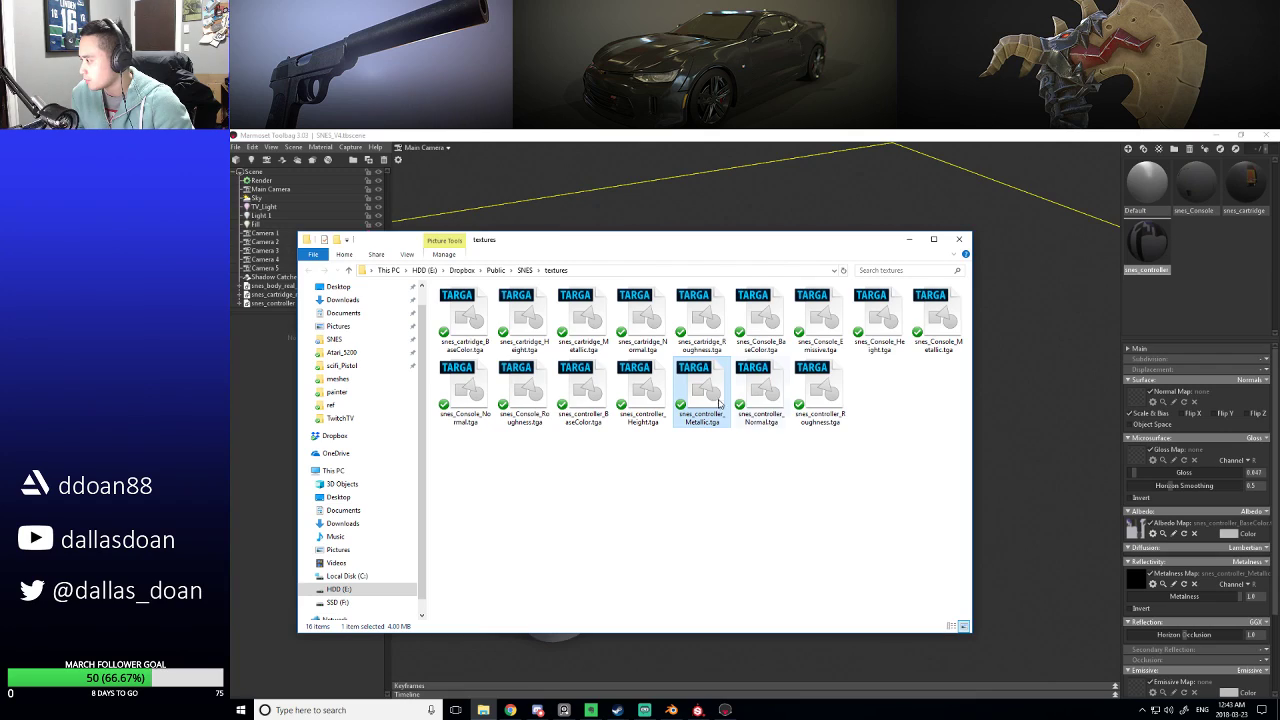
left_click(1255, 439)
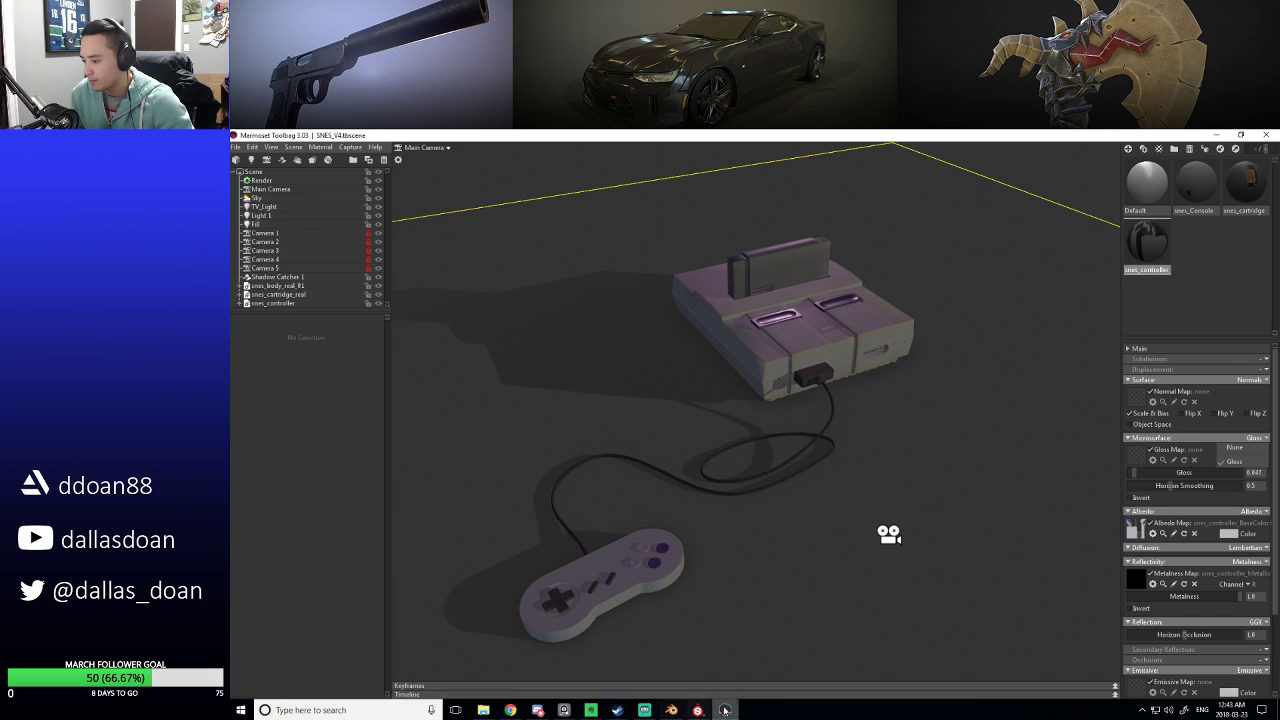
left_click(483, 710)
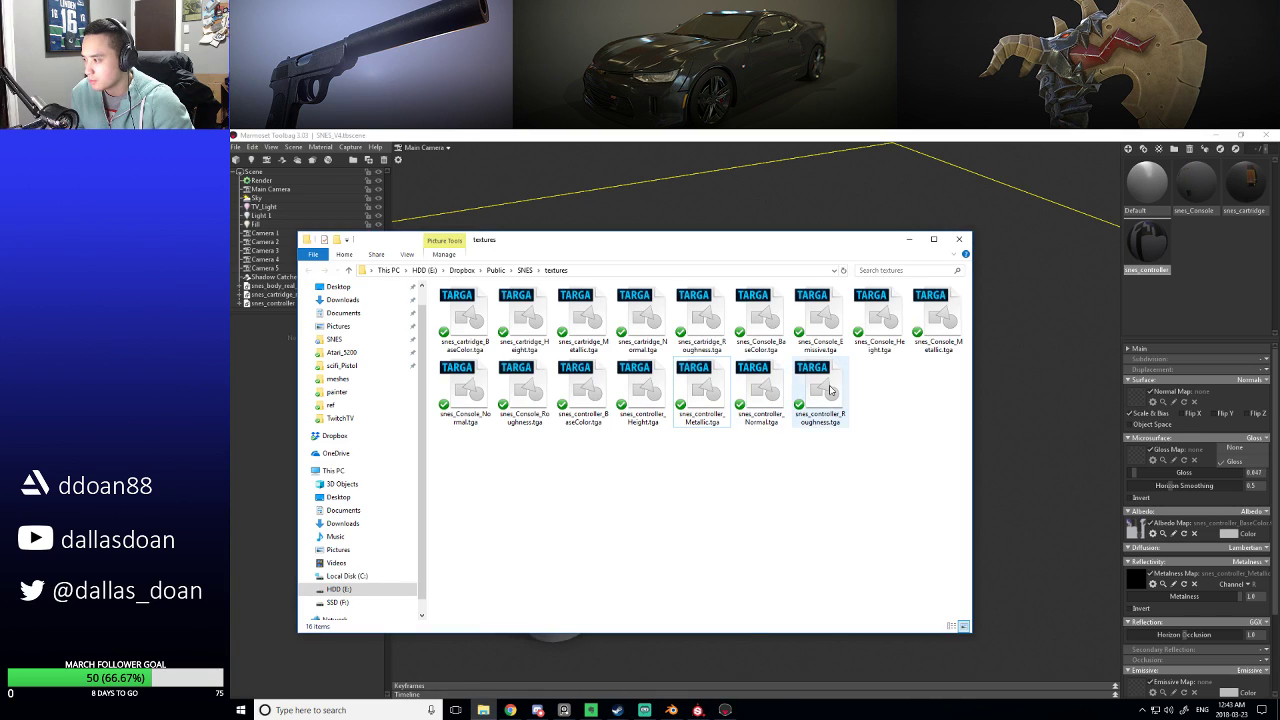
left_click_drag(826, 392, 1135, 458)
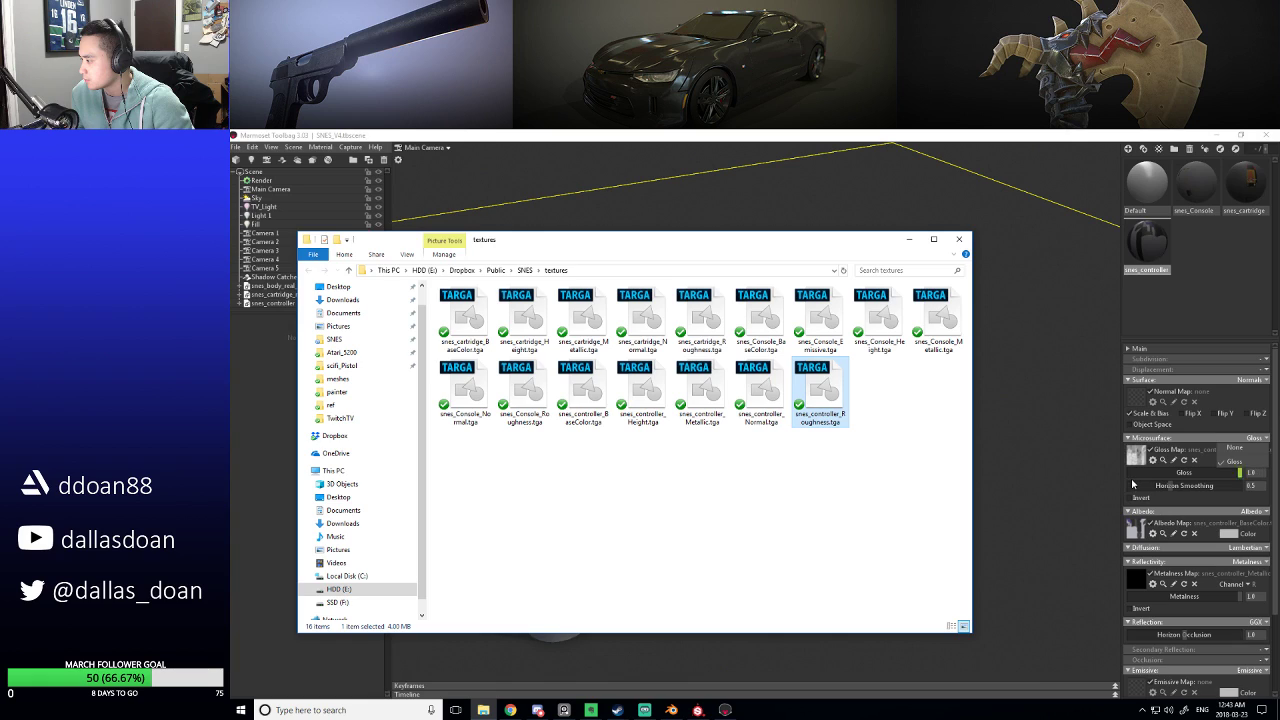
left_click(1135, 498)
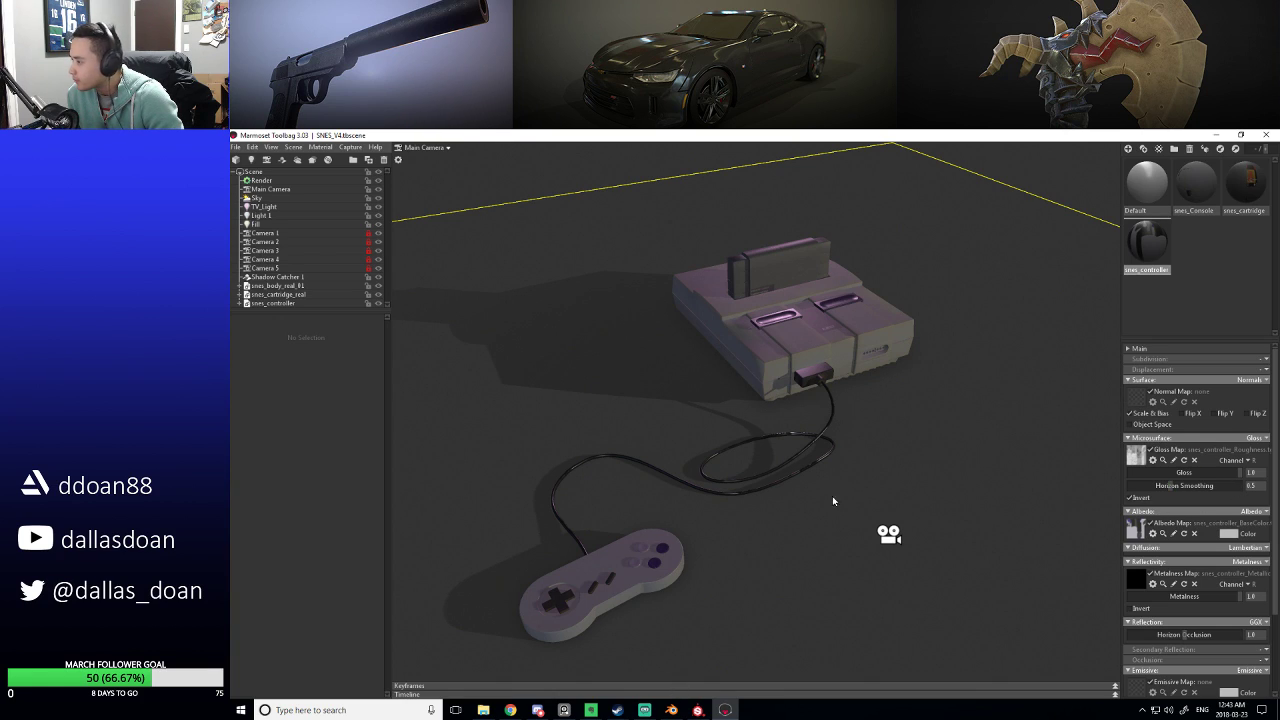
Load snes_controller_Normal.tga as the snes_controller material's normal map and flip its Y channel.
left_click(483, 710)
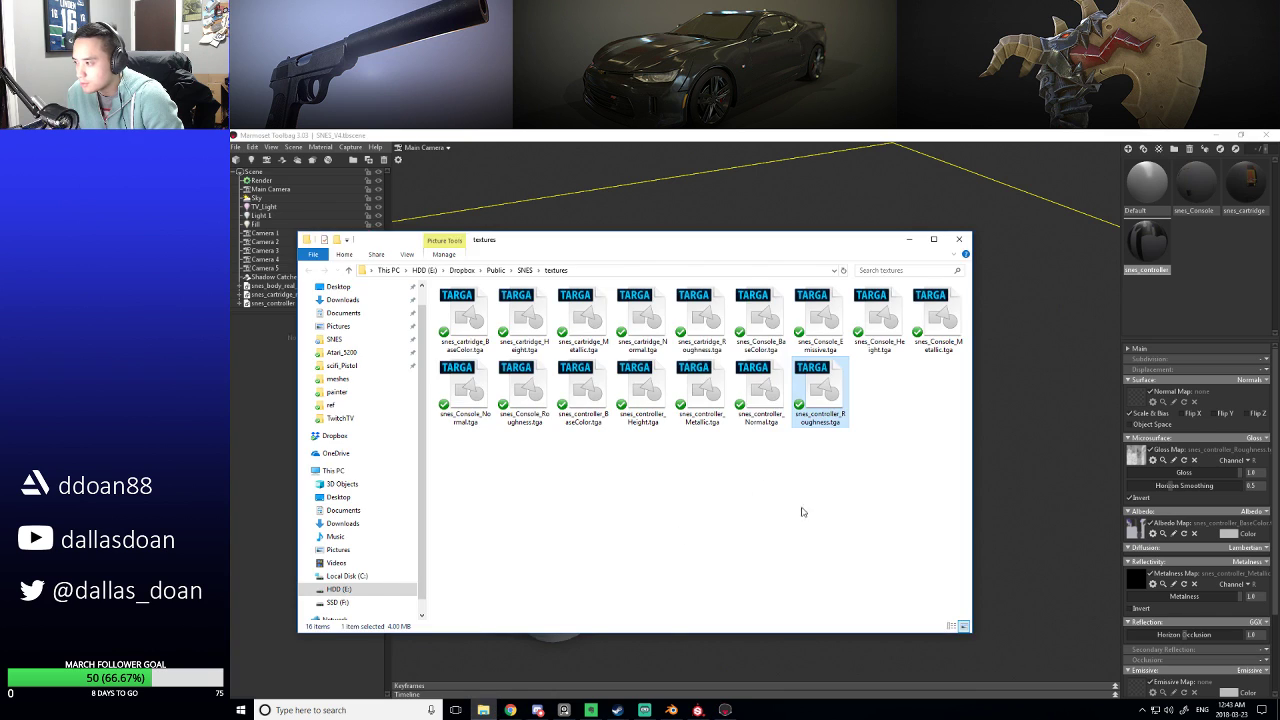
left_click(761, 393)
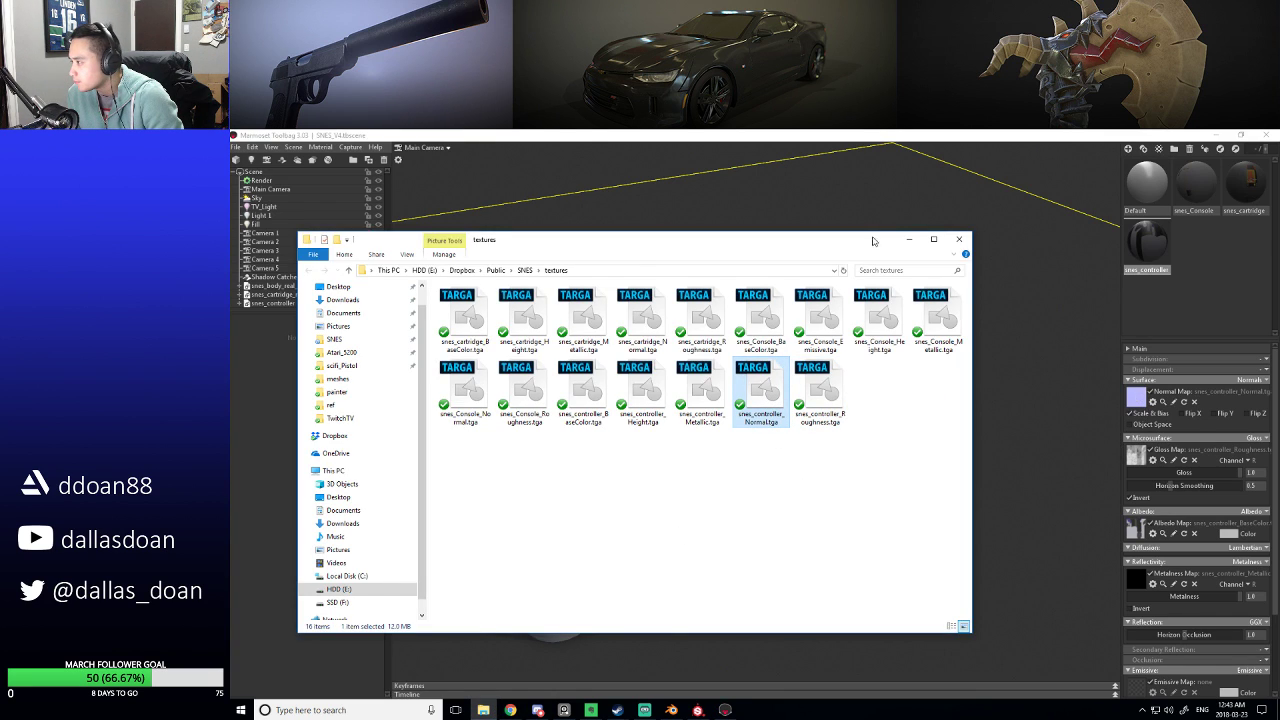
left_click_drag(855, 243, 890, 636)
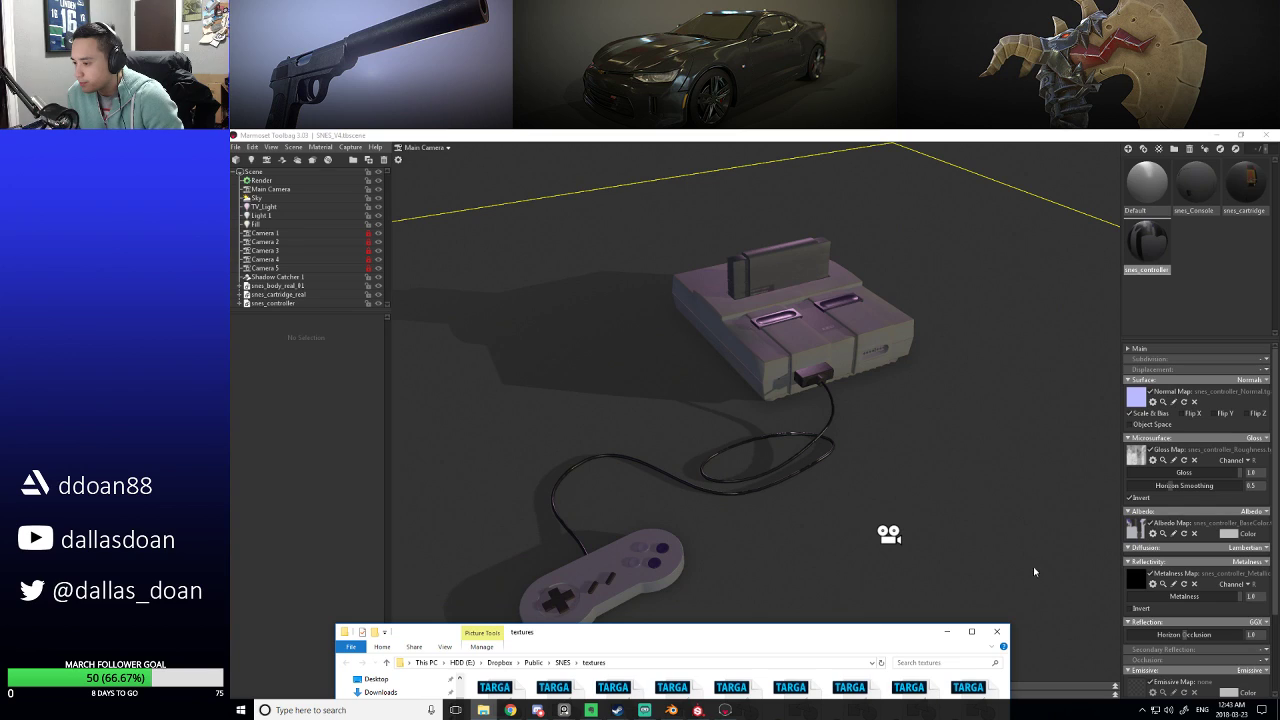
left_click(1213, 415)
left_click(826, 712)
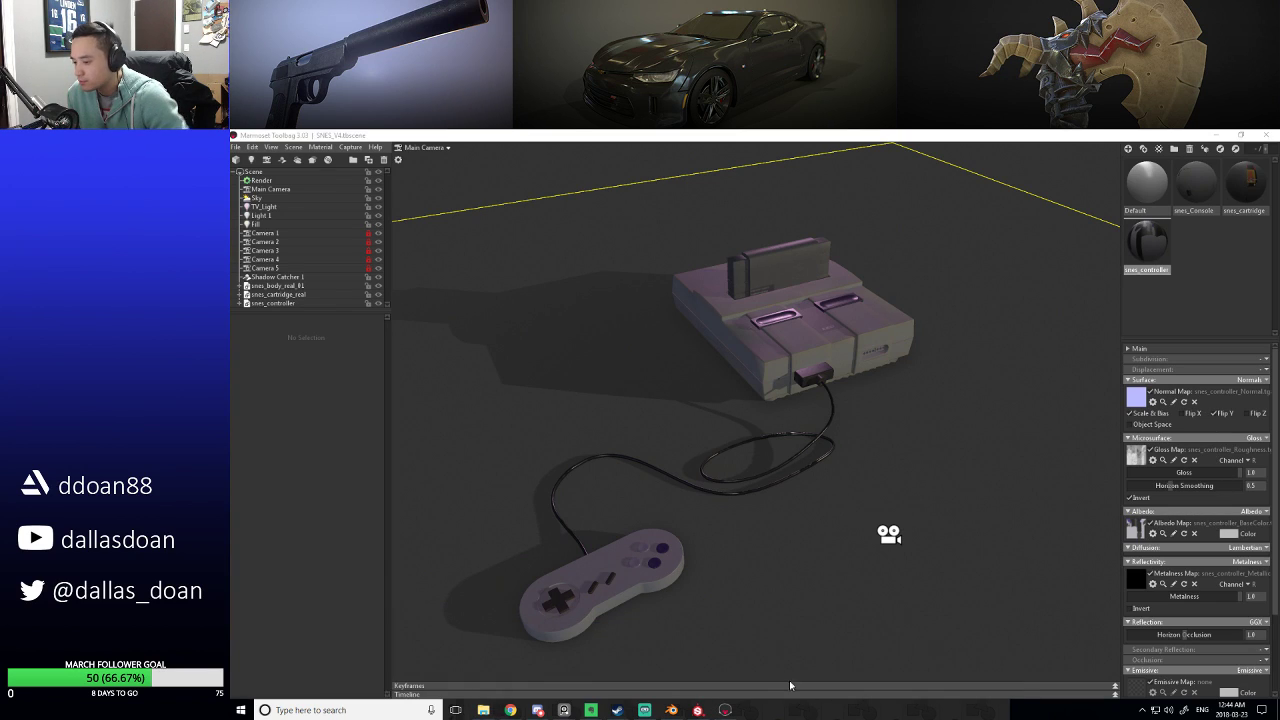
left_click(617, 398)
left_click_drag(743, 394, 640, 450, "alt")
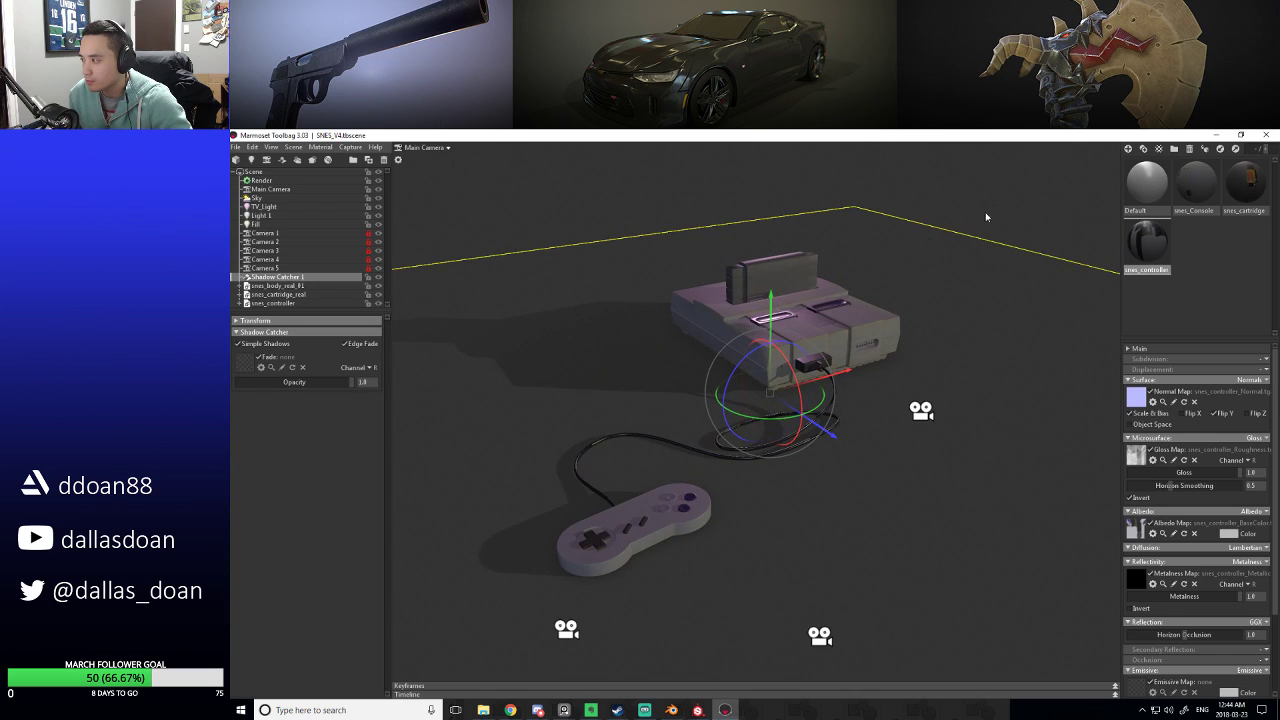
left_click(986, 214)
scroll(784, 421, "up", 1)
left_click_drag(784, 421, 756, 591, "alt")
Switch to Substance Painter and open the recent snes_cartridge.spp project.
left_click(698, 710)
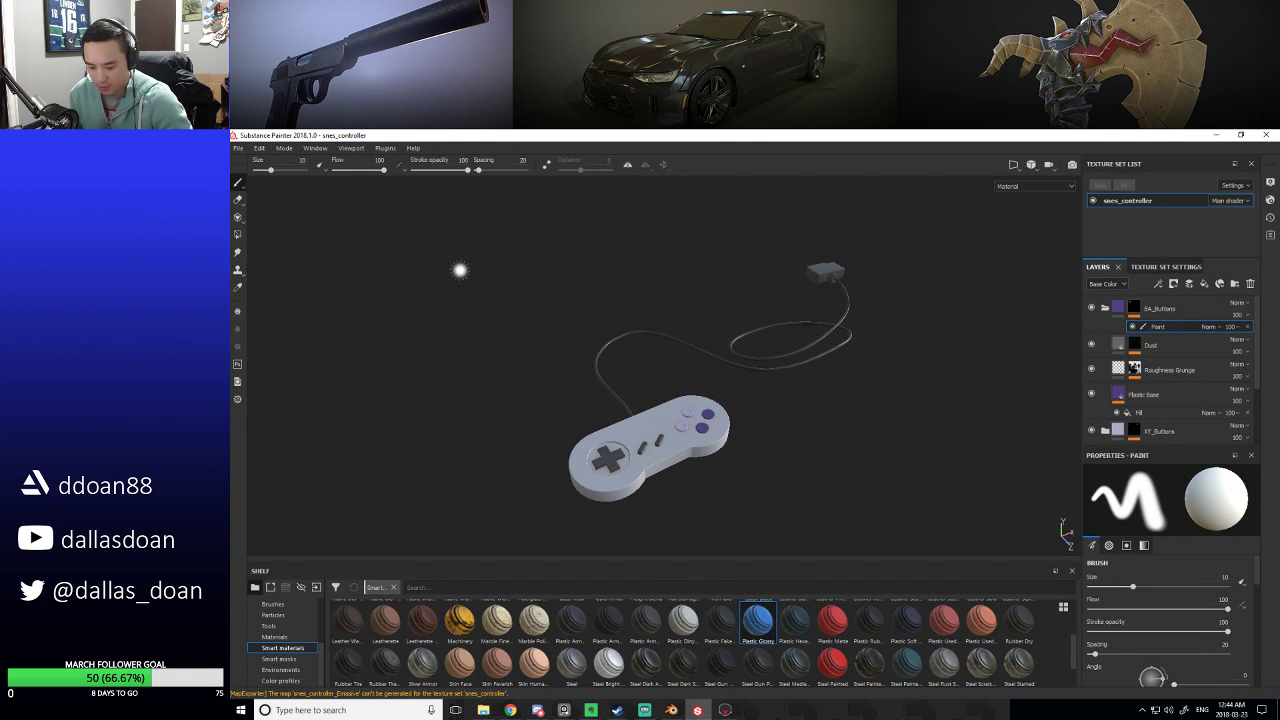
left_click(238, 148)
mouse_move(290, 184)
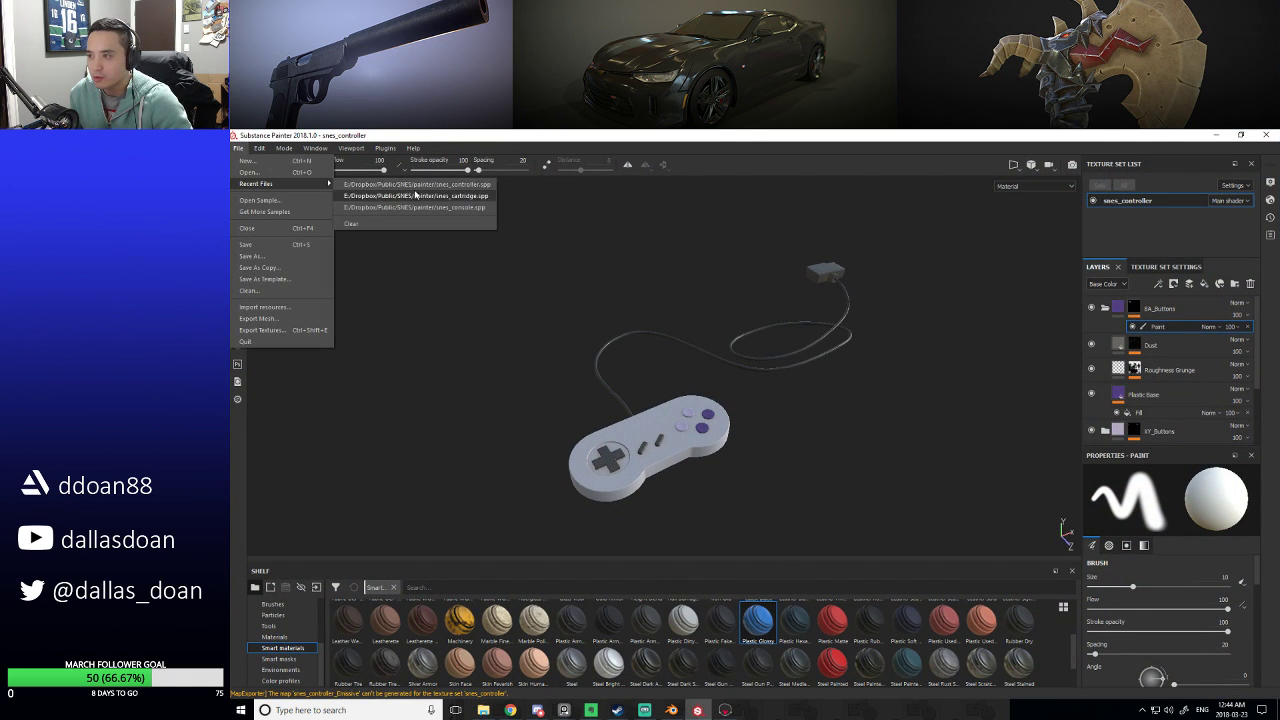
left_click(440, 201)
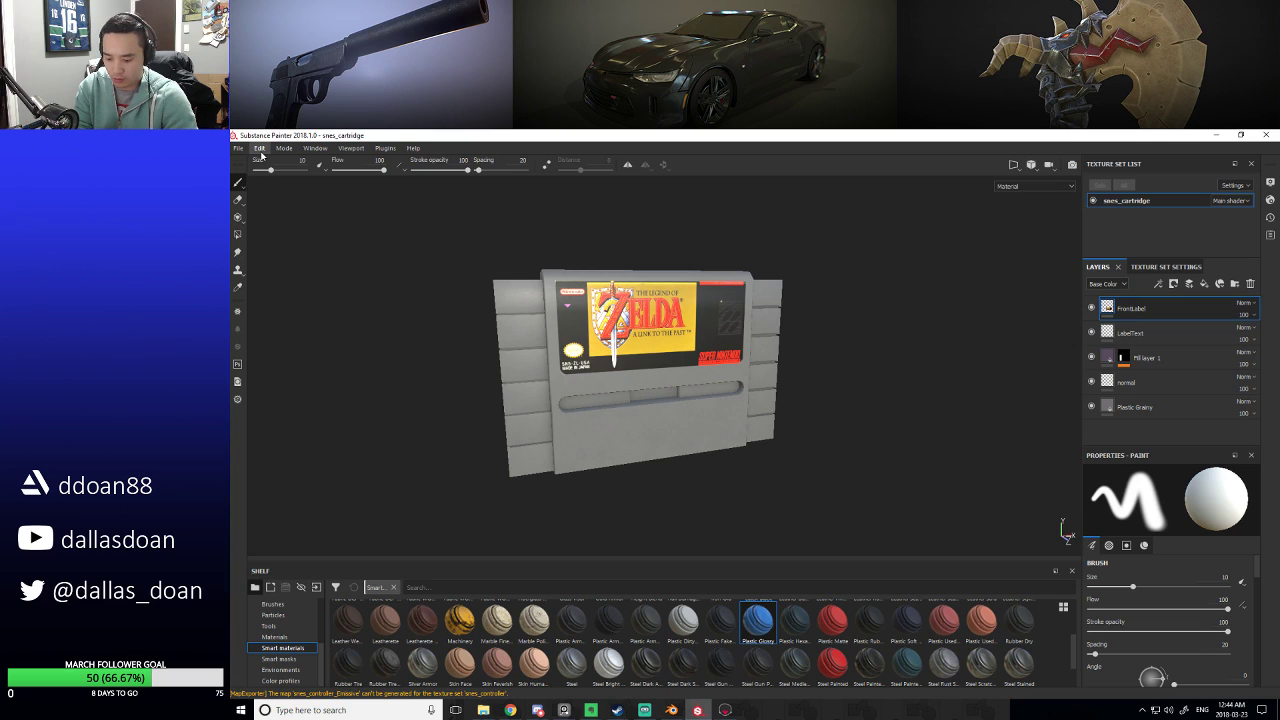
Export the snes_cartridge textures as targa files to E:/Dropbox/Public/SNES/textures with the PBR MetalRough configuration.
key("ctrl+shift+e")
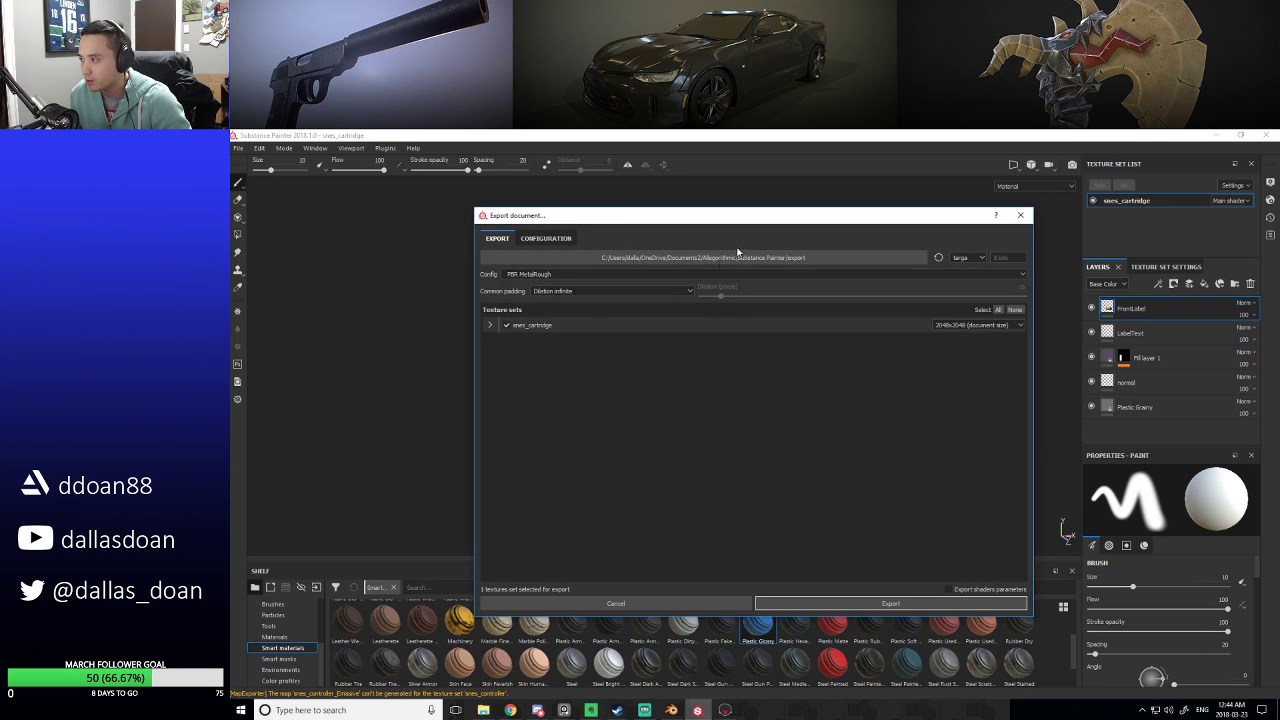
left_click(730, 257)
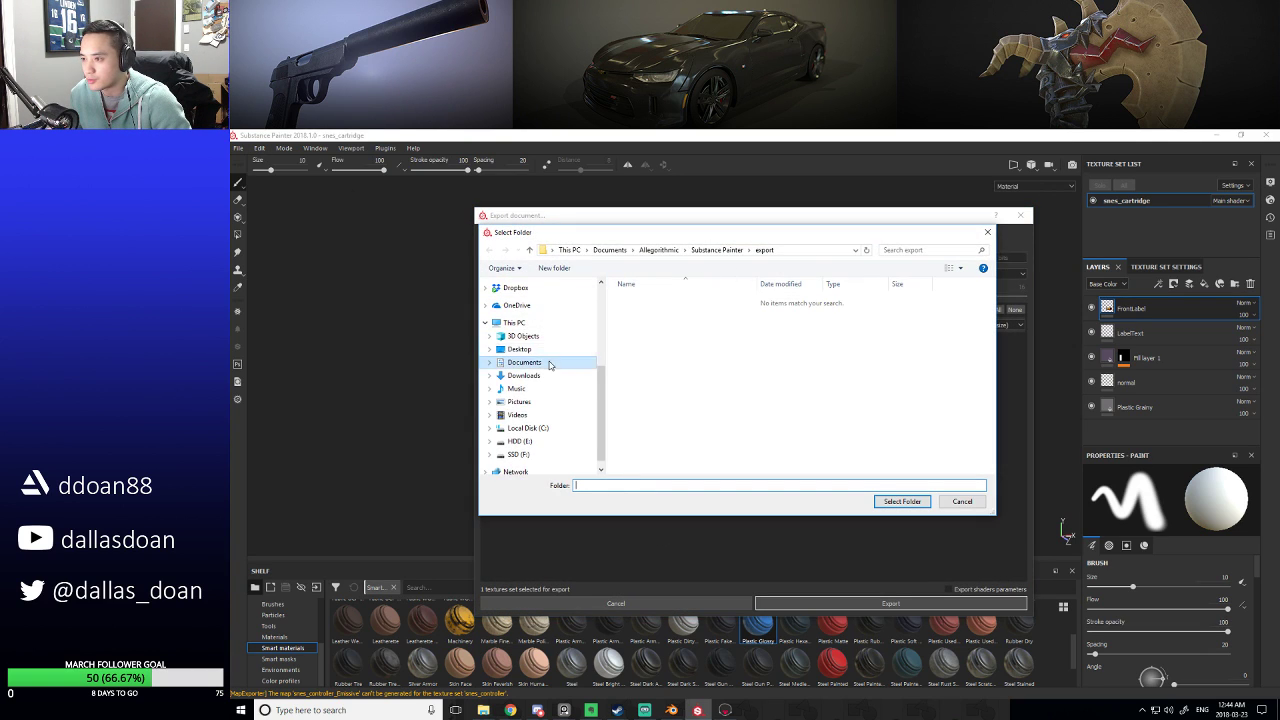
scroll(545, 366, "up", 5)
left_click(535, 341)
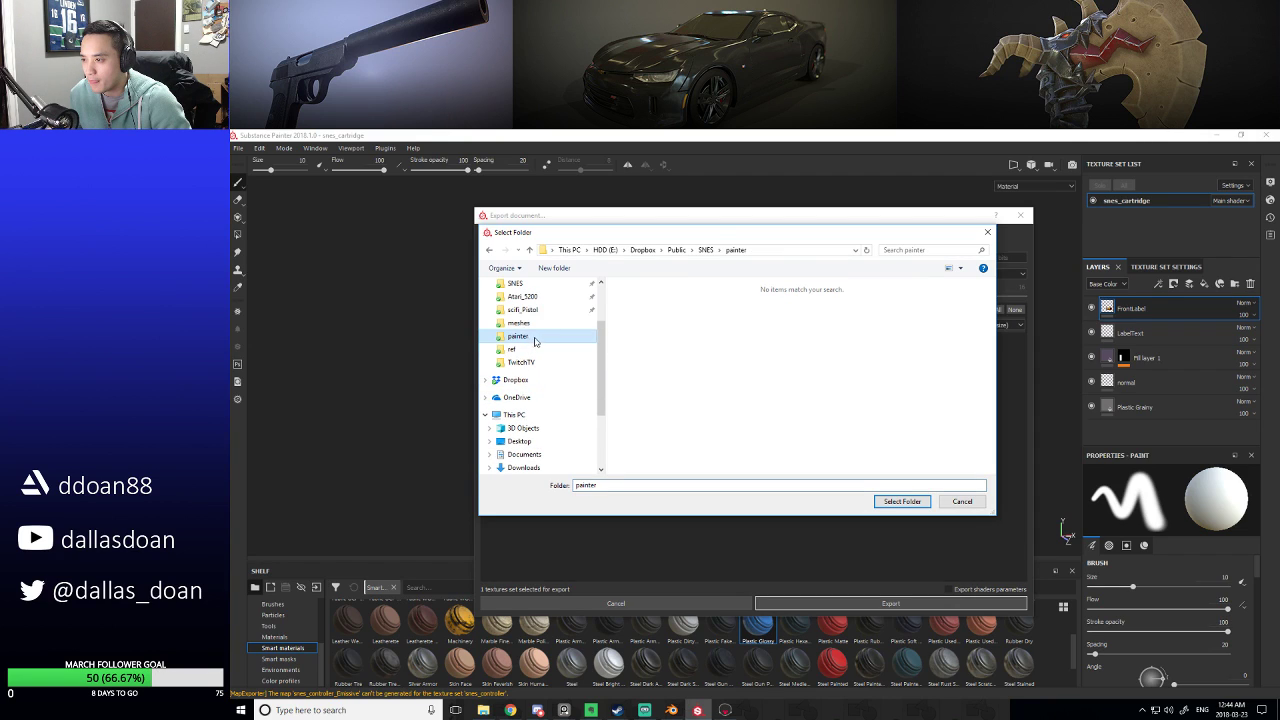
left_click(705, 249)
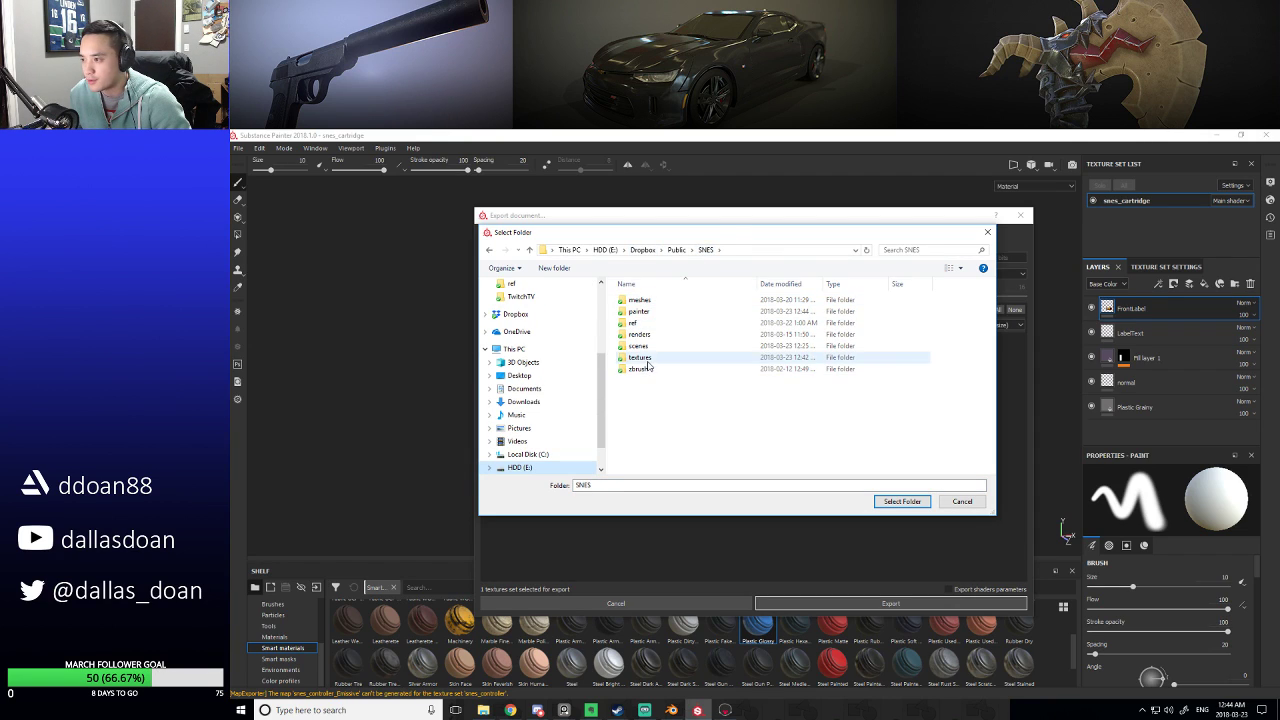
double_click(647, 362)
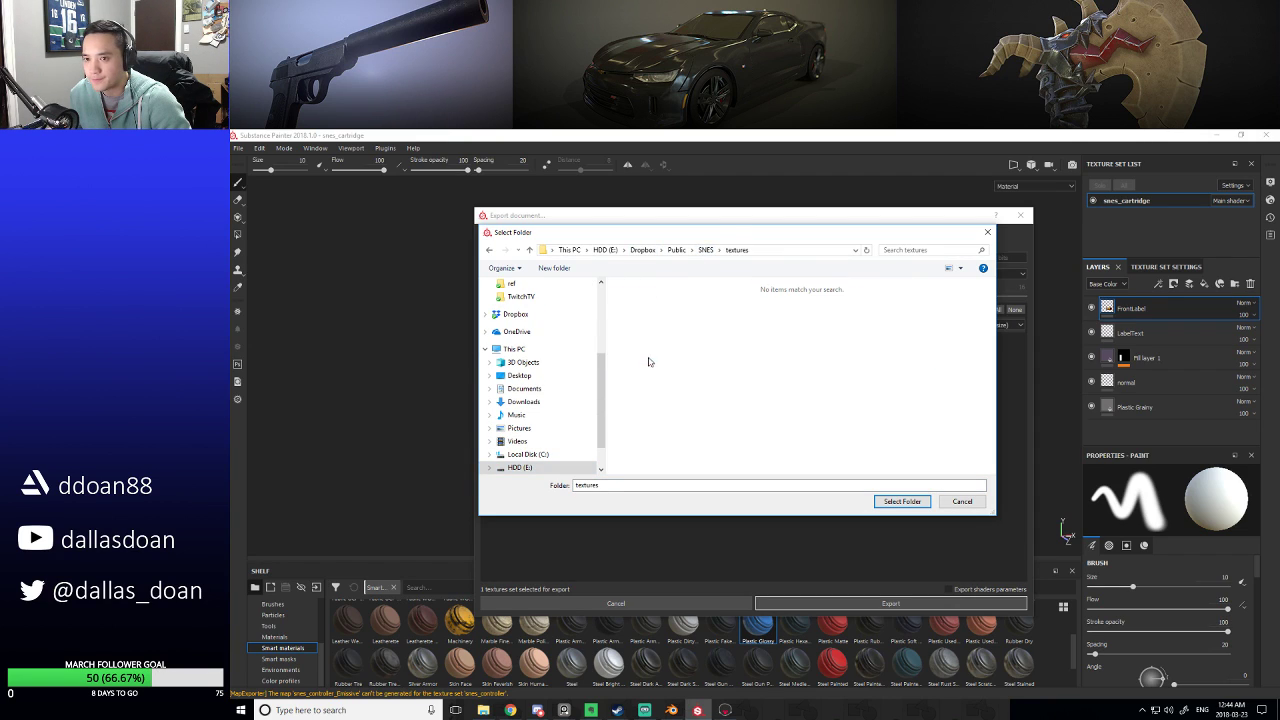
left_click(902, 501)
left_click(852, 604)
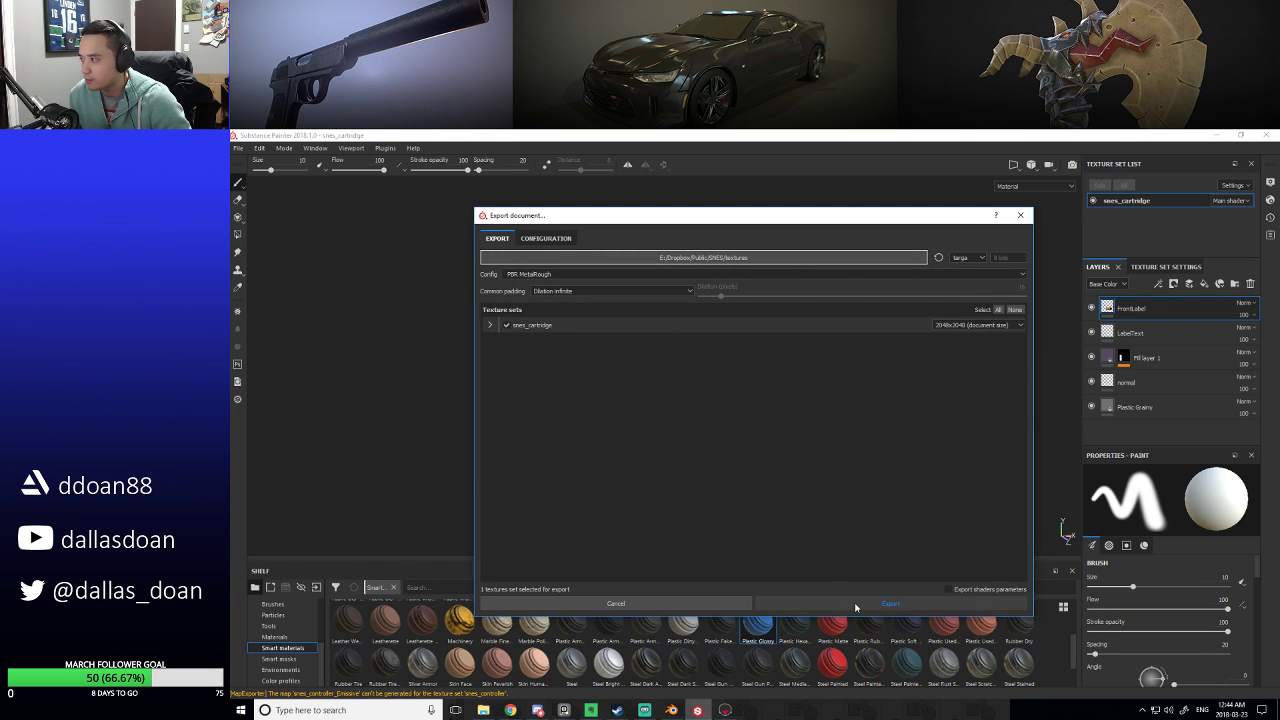
left_click(784, 426)
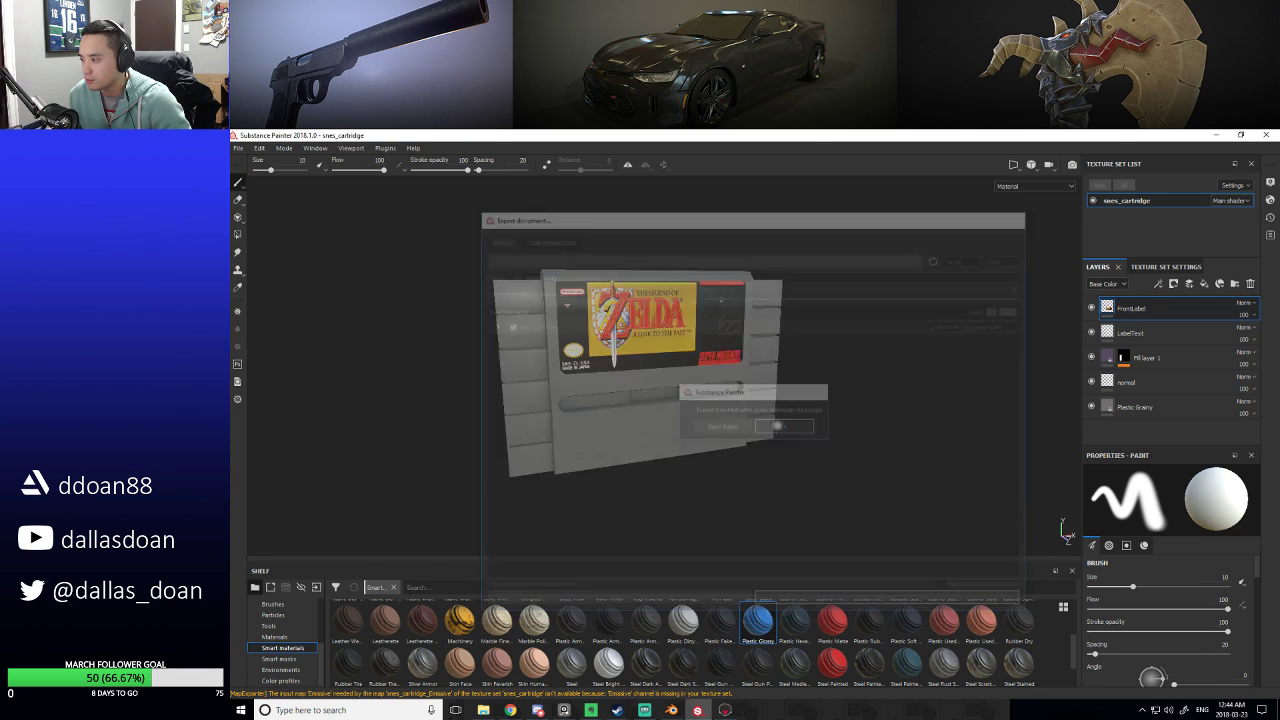
Return to Marmoset Toolbag and delete the TV_Light, Light 1 and Fill lights from the scene.
key("alt+Tab")
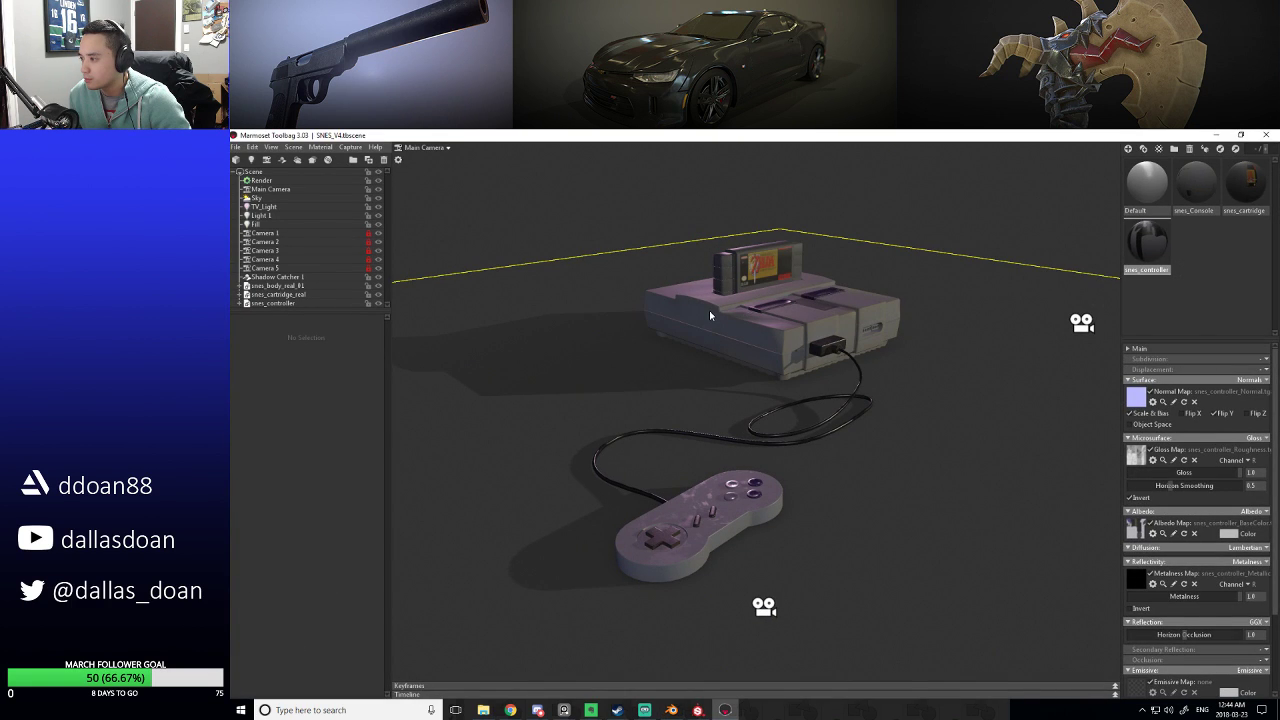
left_click_drag(710, 316, 893, 300)
left_click_drag(784, 358, 801, 432)
scroll(640, 431, "down", 5)
scroll(836, 441, "down", 3)
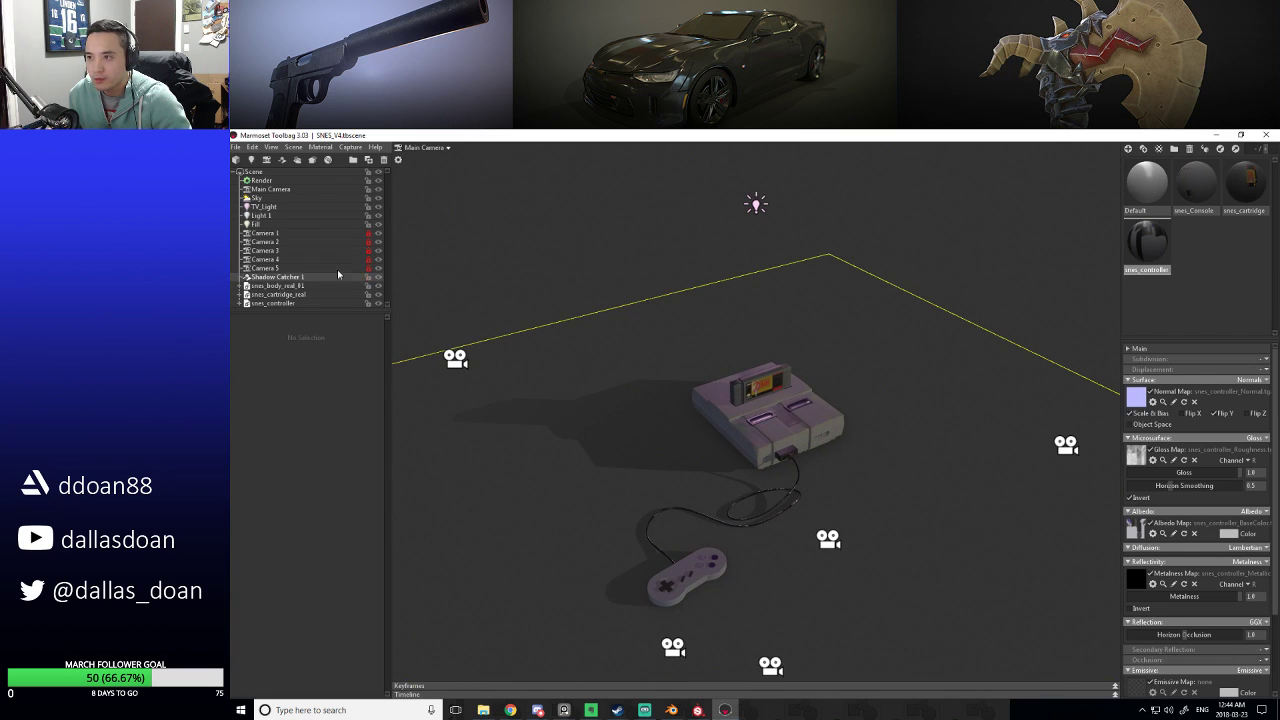
mouse_move(630, 289)
left_mouse_down()
mouse_move(629, 271)
mouse_move(622, 283)
left_mouse_up()
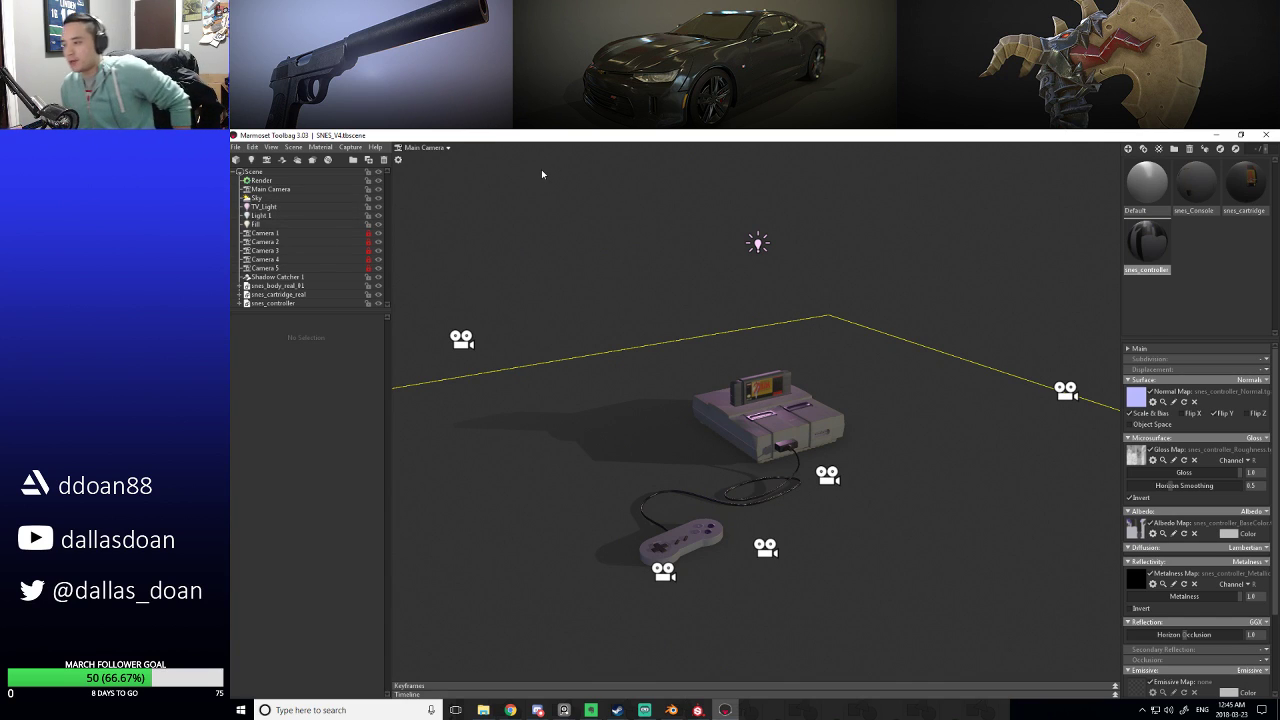
left_click(264, 223)
left_click(277, 207, "shift")
key("Delete")
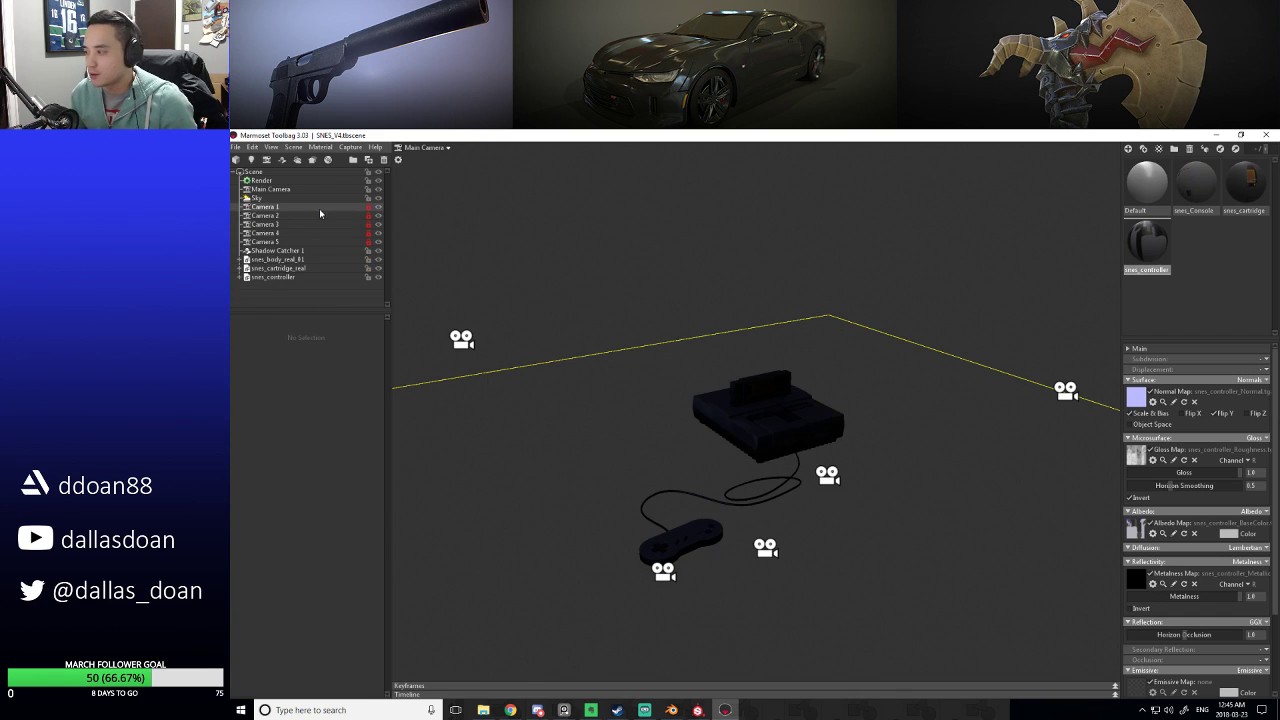
Try the Bolonga Portico and Canada Glacier presets on the Sky object, and set it to Ennis House.
left_click(258, 197)
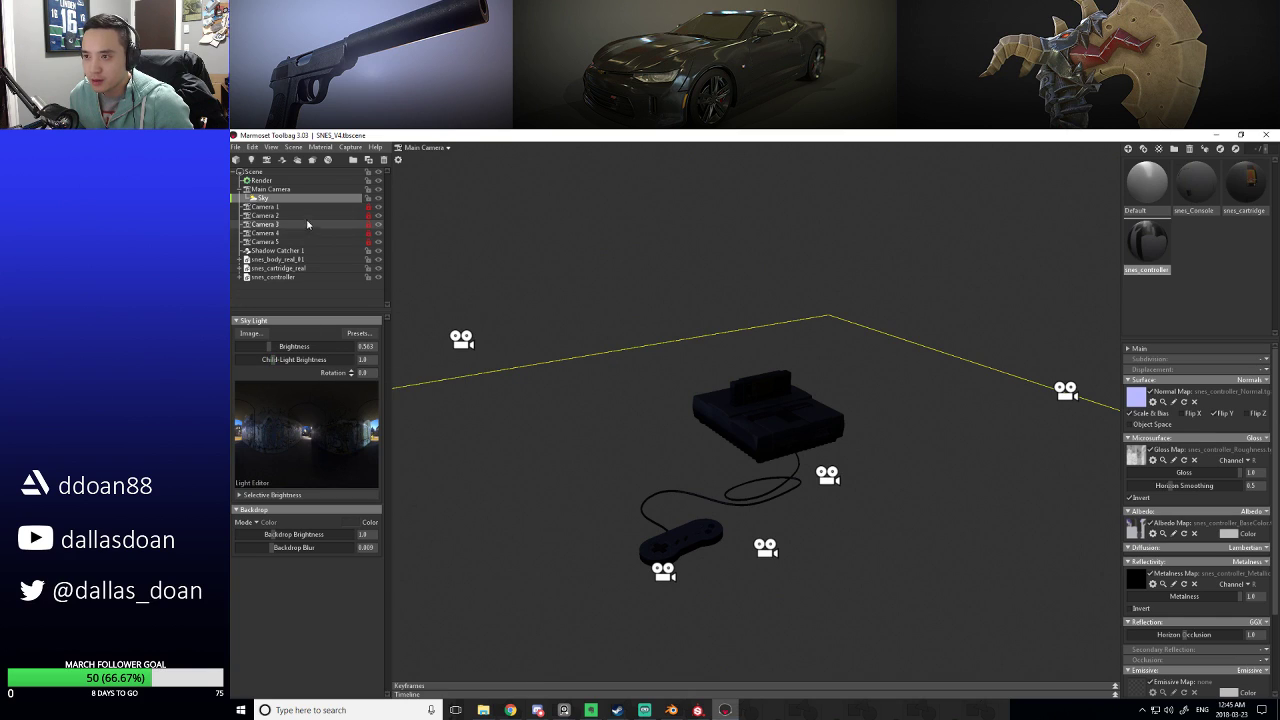
left_click(372, 334)
left_click(514, 528)
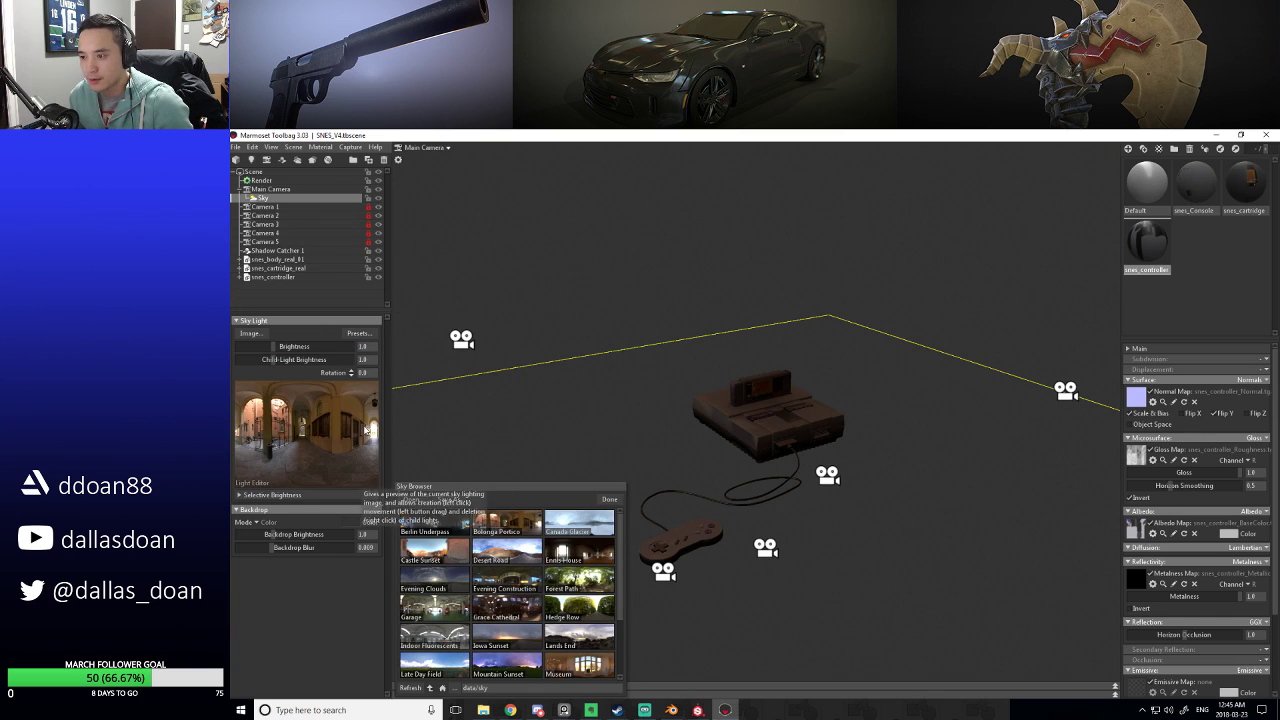
left_click(566, 537)
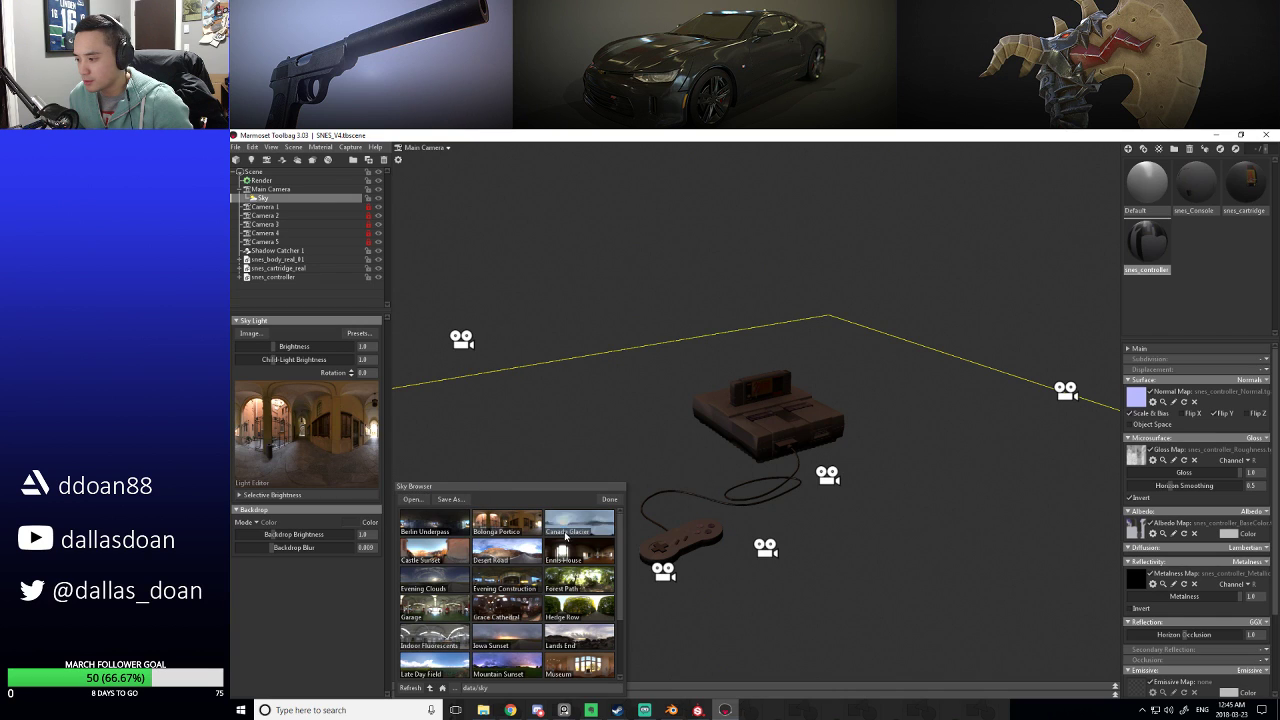
left_click_drag(763, 481, 576, 527)
left_click(883, 296)
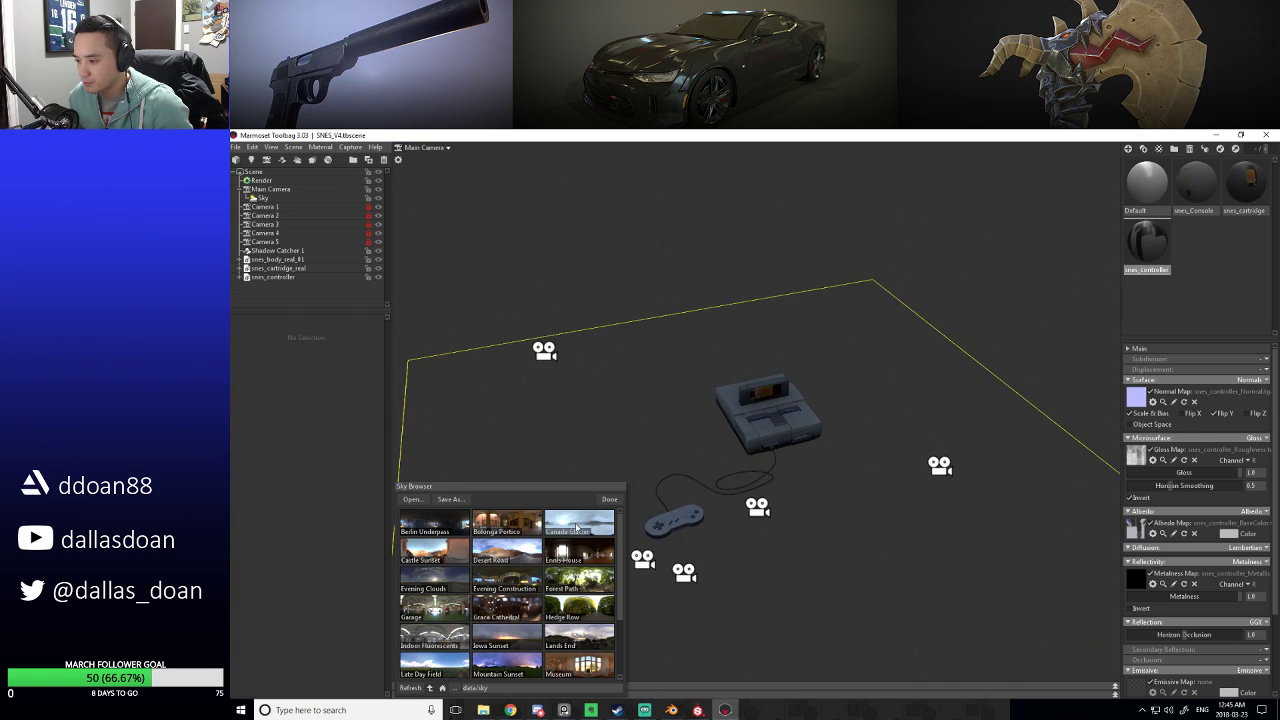
left_click(567, 558)
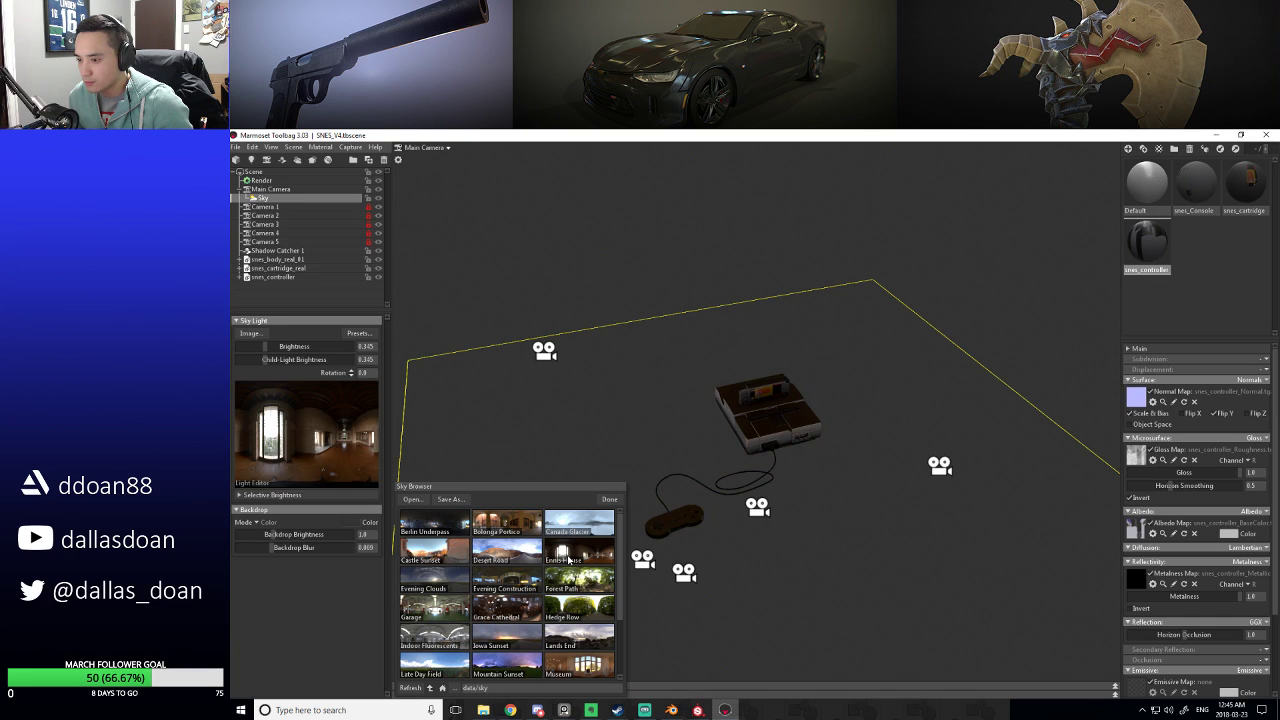
left_click_drag(809, 510, 478, 533)
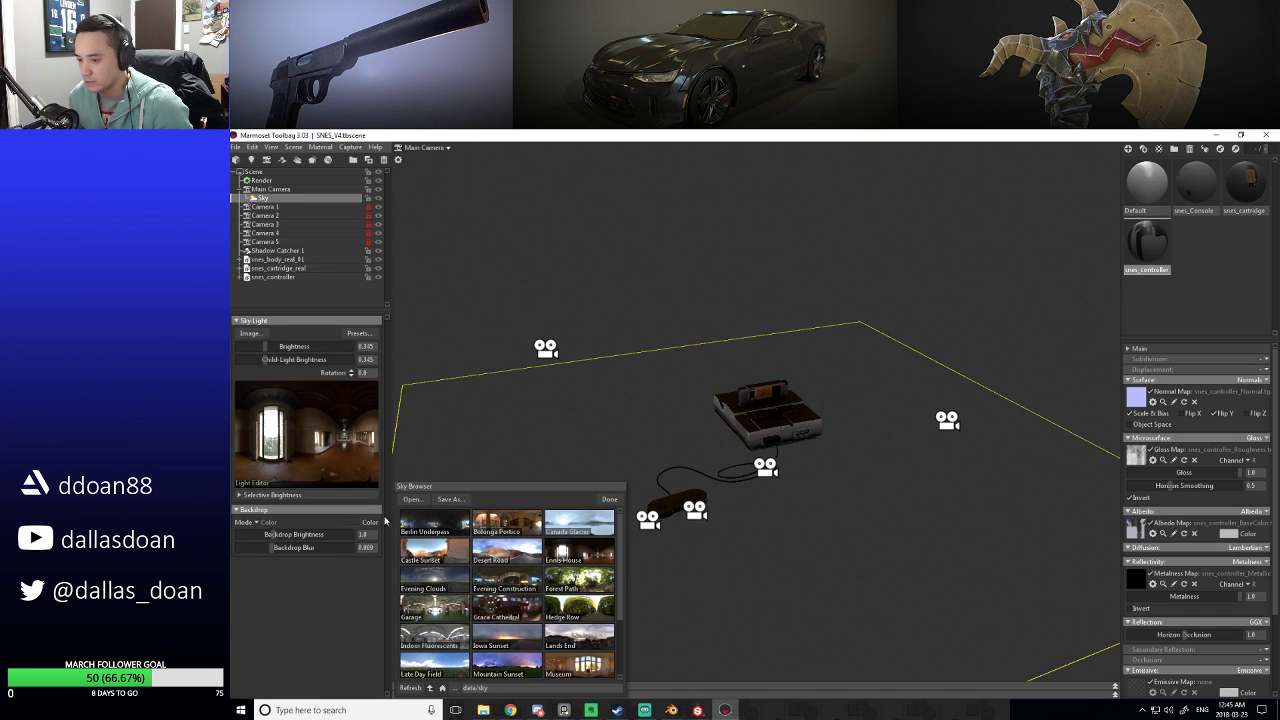
Try the Sky and Blurred Sky backdrop modes and return the backdrop to Color.
left_click(264, 523)
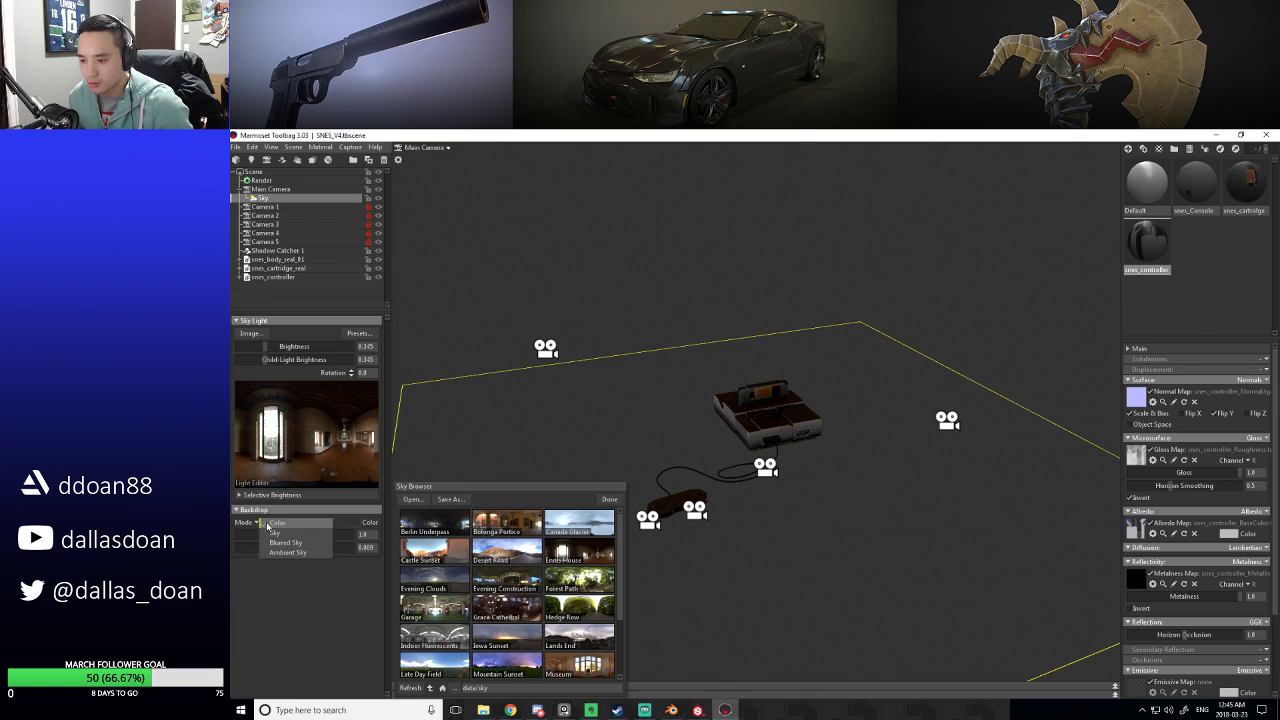
left_click(276, 532)
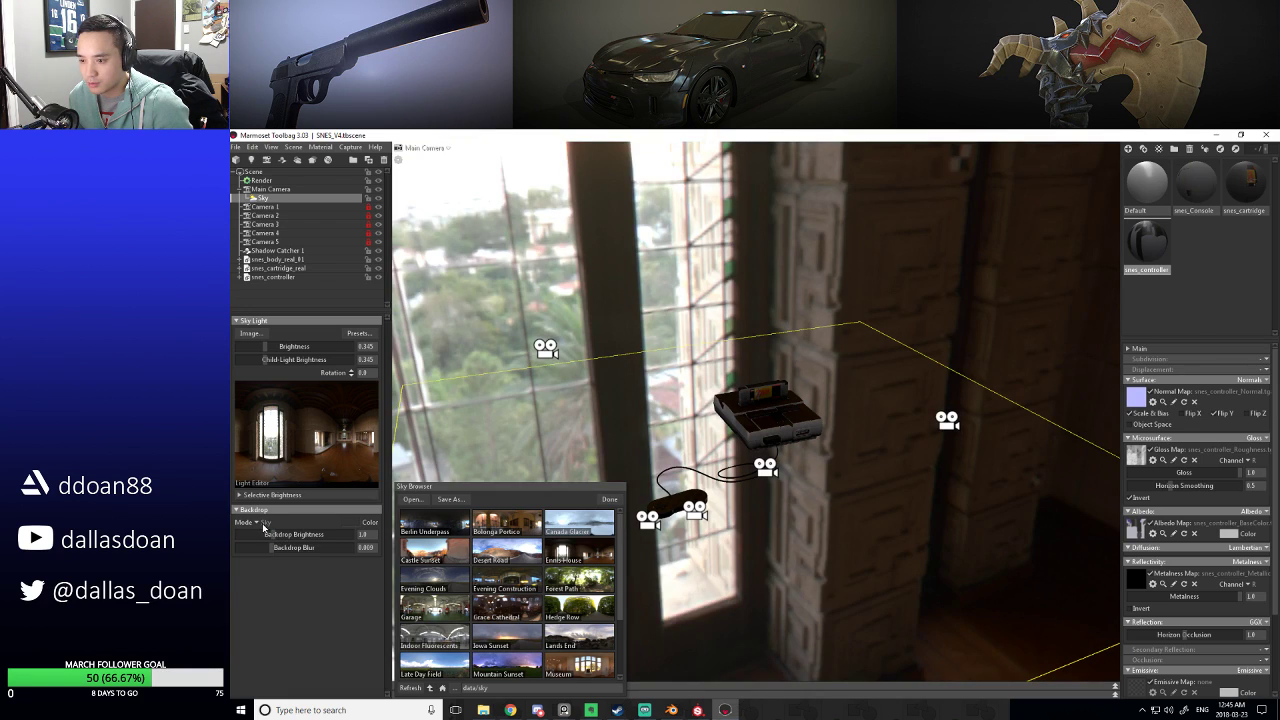
left_click(258, 523)
left_click(283, 542)
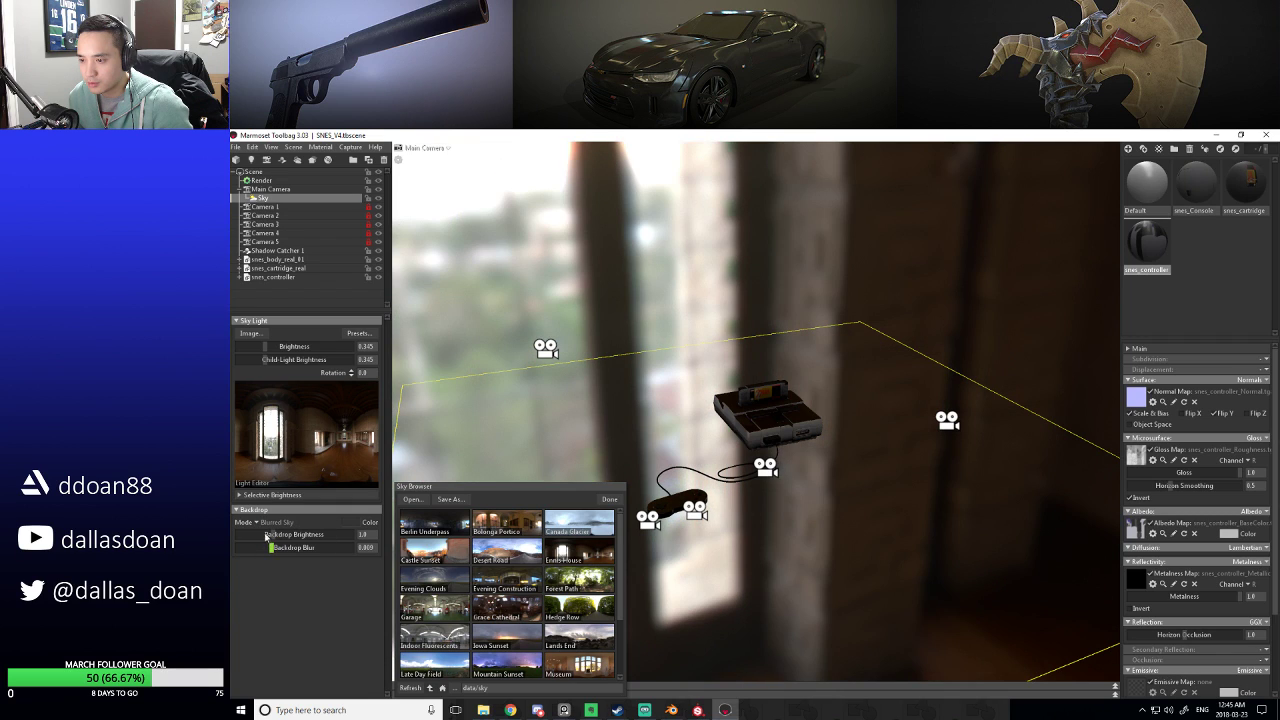
left_click(256, 523)
left_click(274, 525)
Add a child light to the sky above the bright window in the Ennis House image.
left_click_drag(768, 500, 799, 480)
scroll(828, 495, "up", 5)
scroll(801, 485, "down", 8)
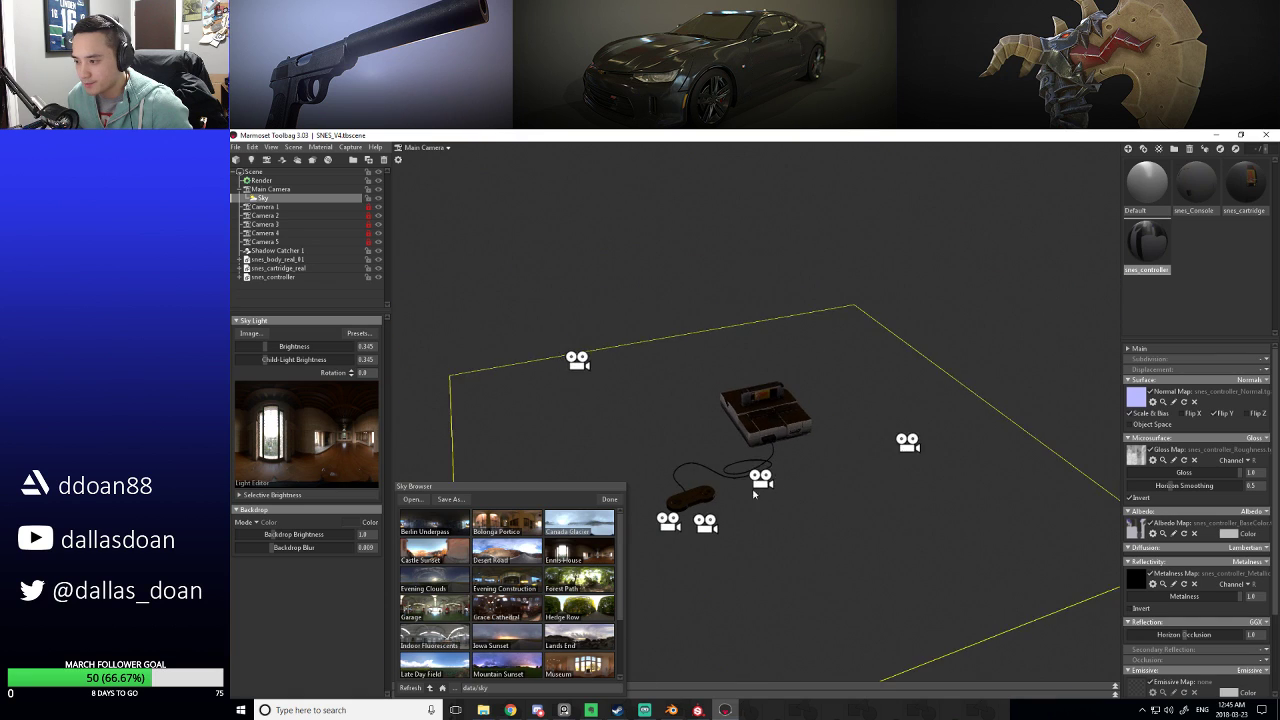
left_click(293, 406)
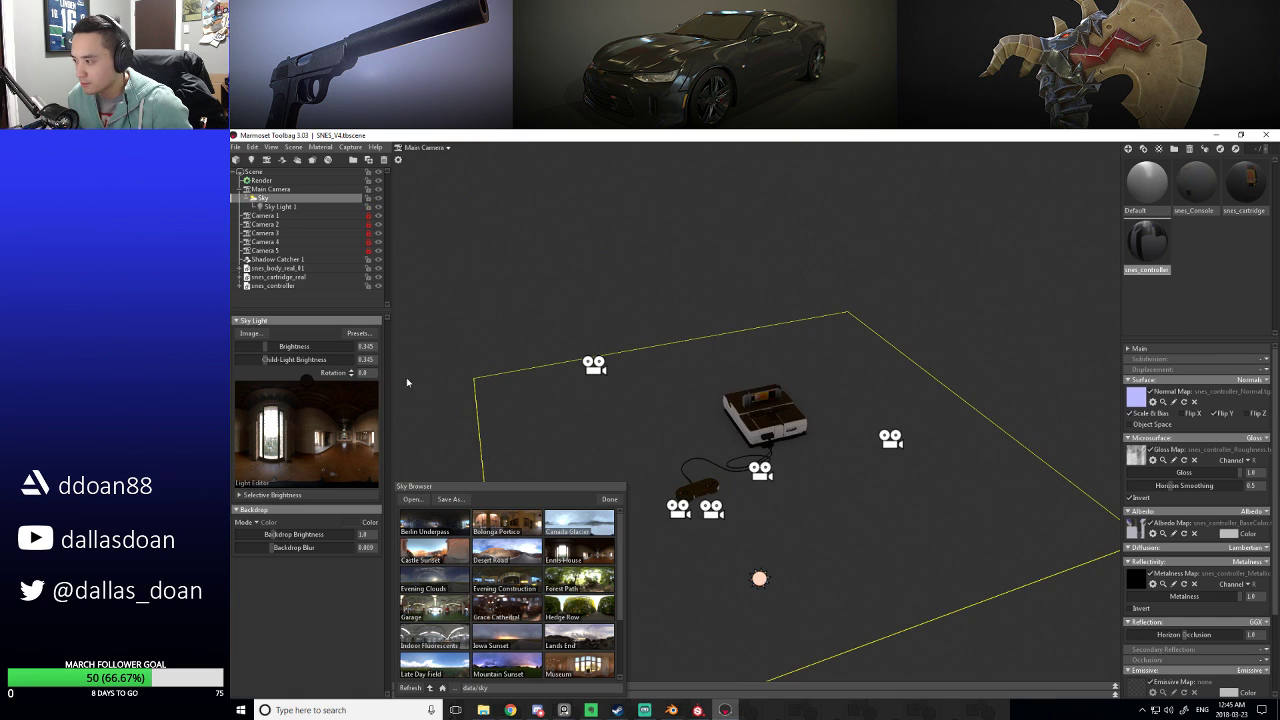
Hide and reshow the shadow catcher to check its effect around the console and controller.
left_click_drag(782, 446, 803, 377)
left_click(806, 380)
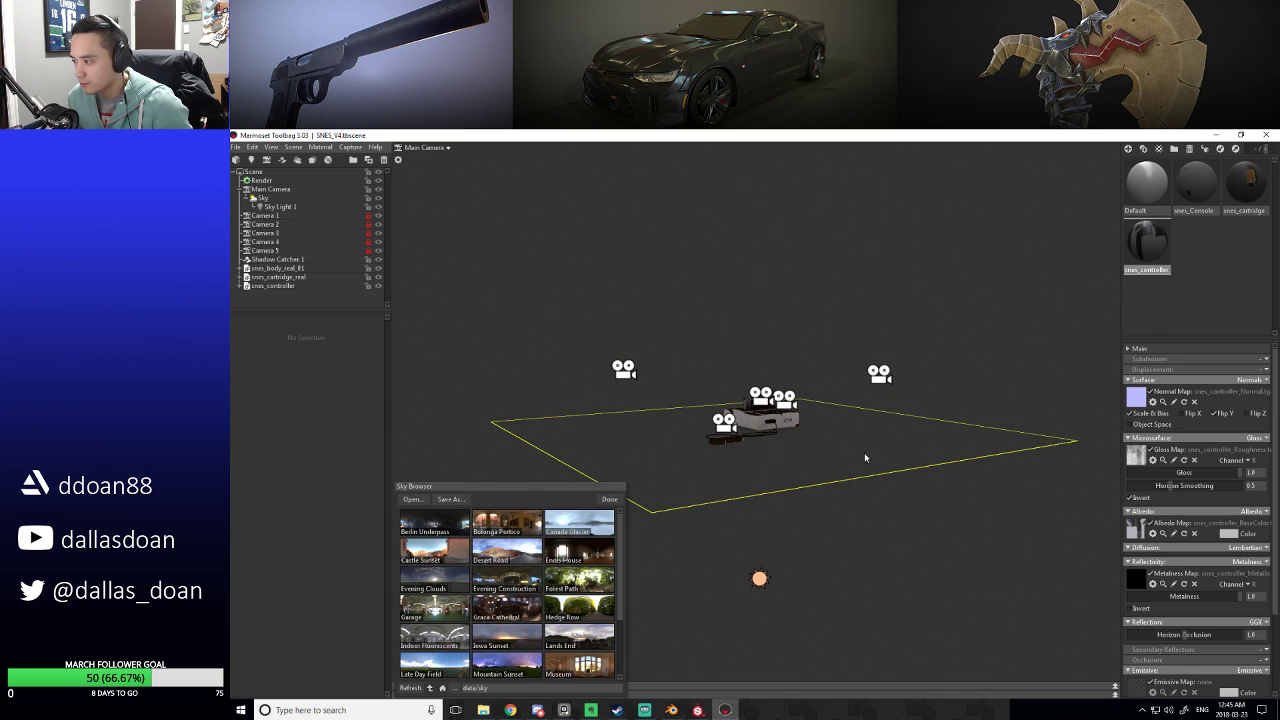
left_click_drag(866, 456, 850, 525)
scroll(840, 494, "up", 1)
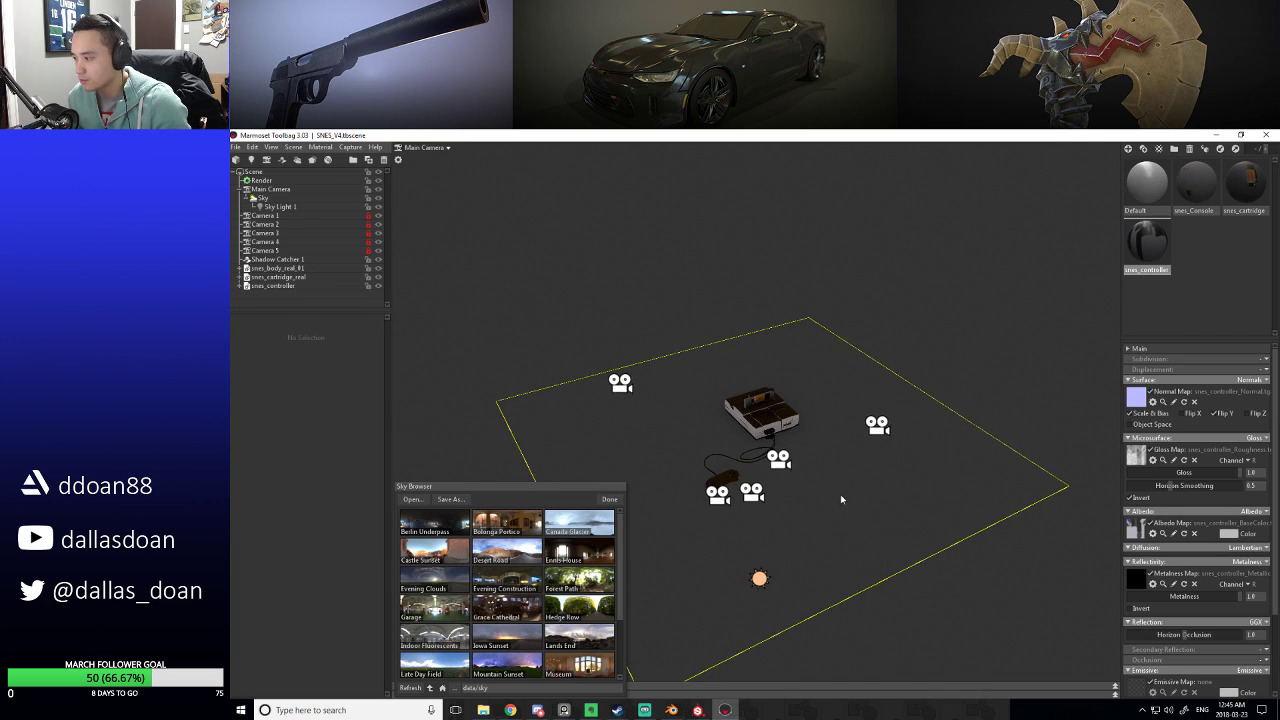
left_click(296, 260)
left_click(377, 260)
left_click(377, 260)
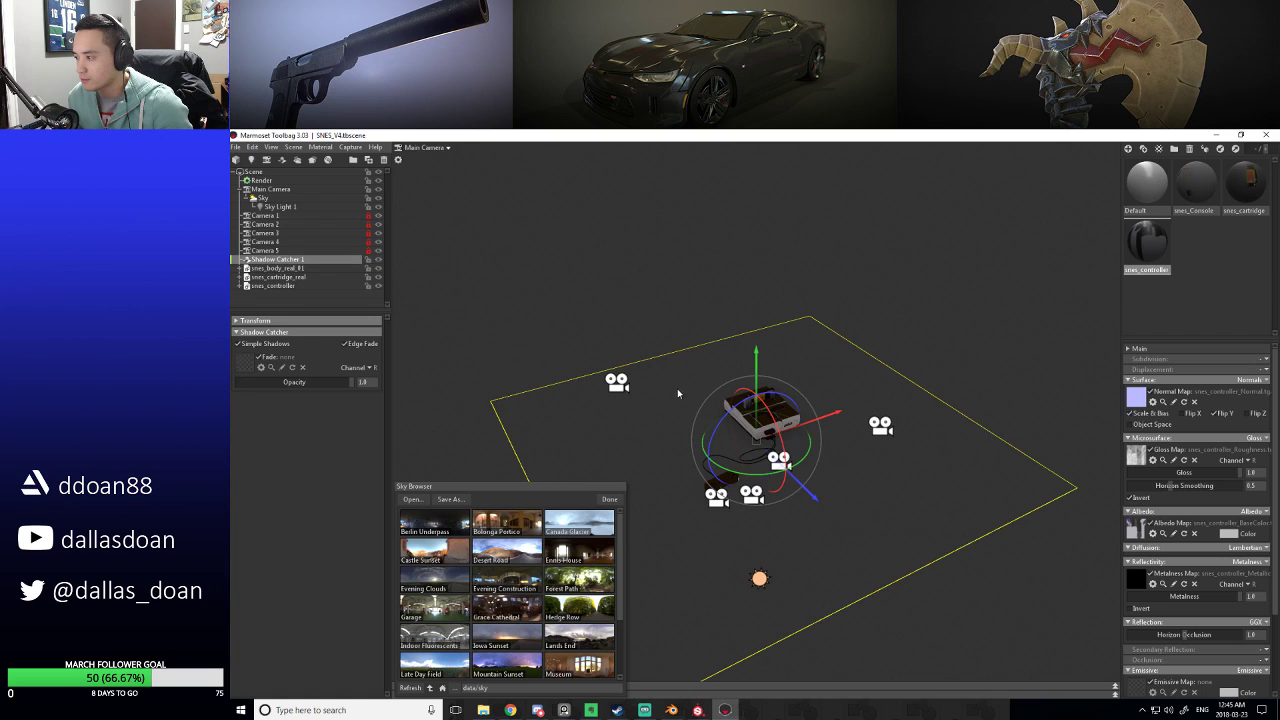
left_click_drag(677, 389, 690, 430)
scroll(690, 430, "up", 5)
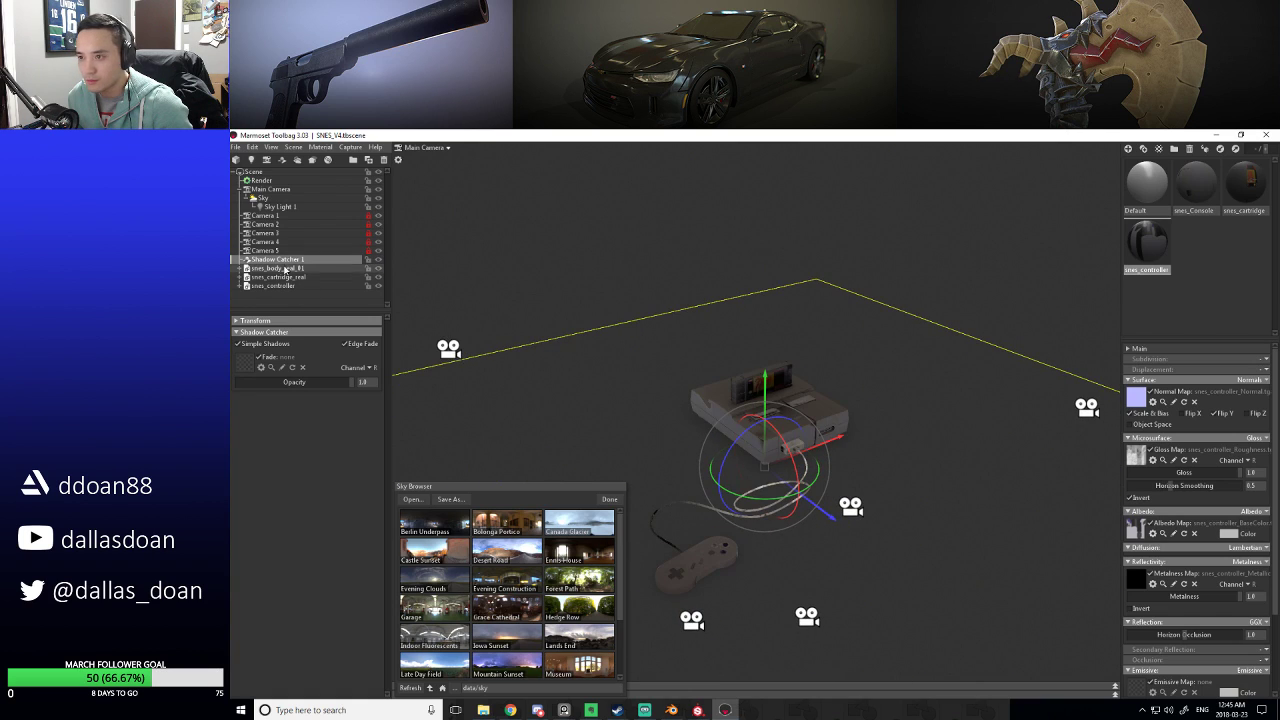
Replace the sky's child light with a new one near the ceiling beside the bright window in the Ennis House image.
left_click(304, 208)
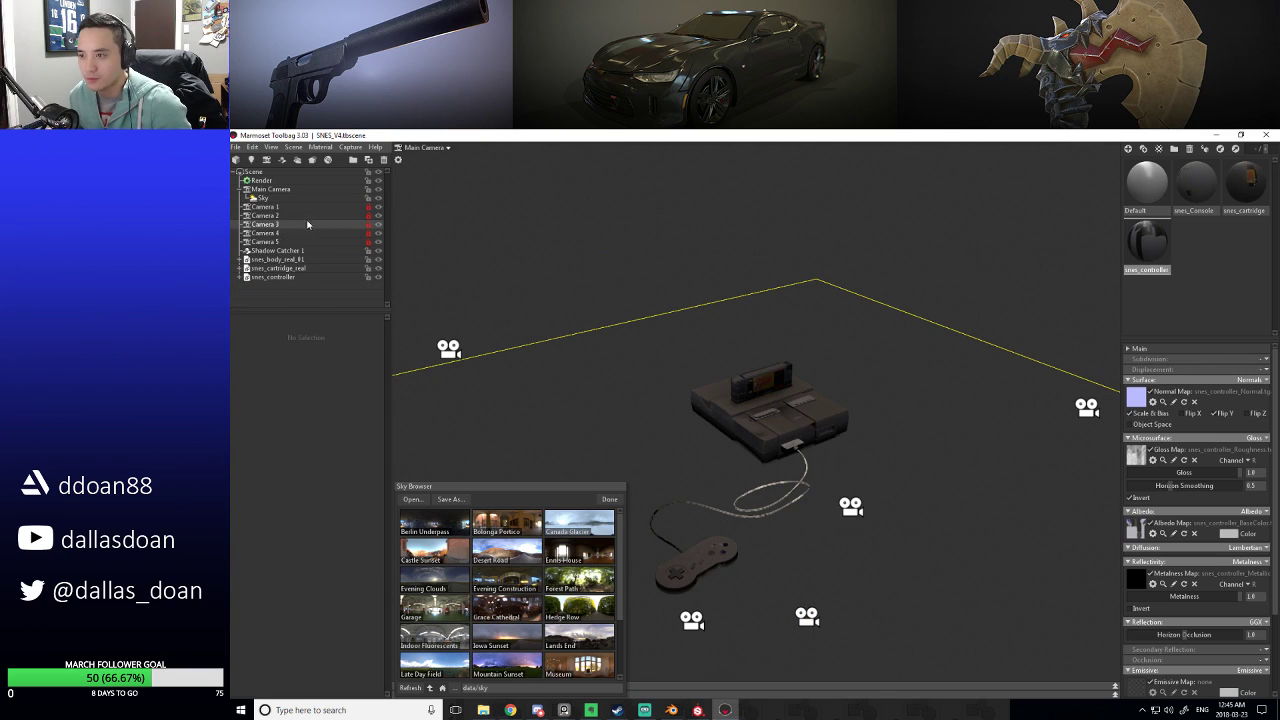
left_click(310, 198)
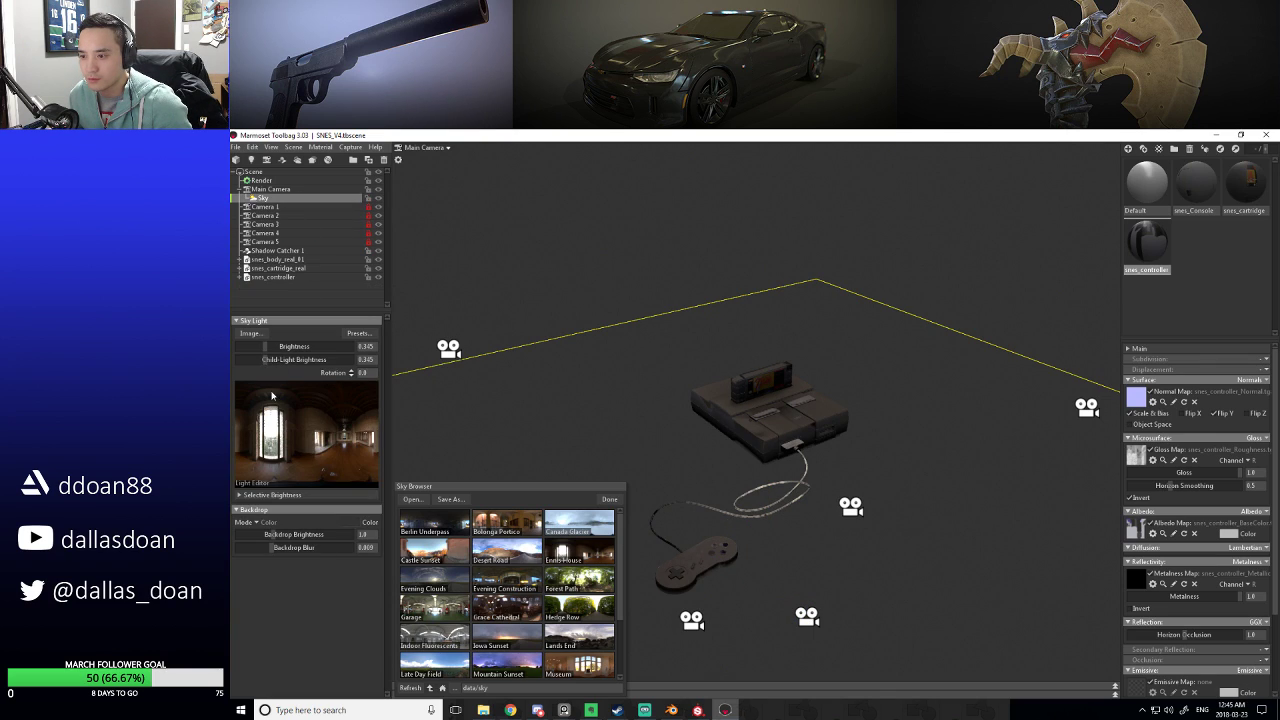
left_click(324, 397)
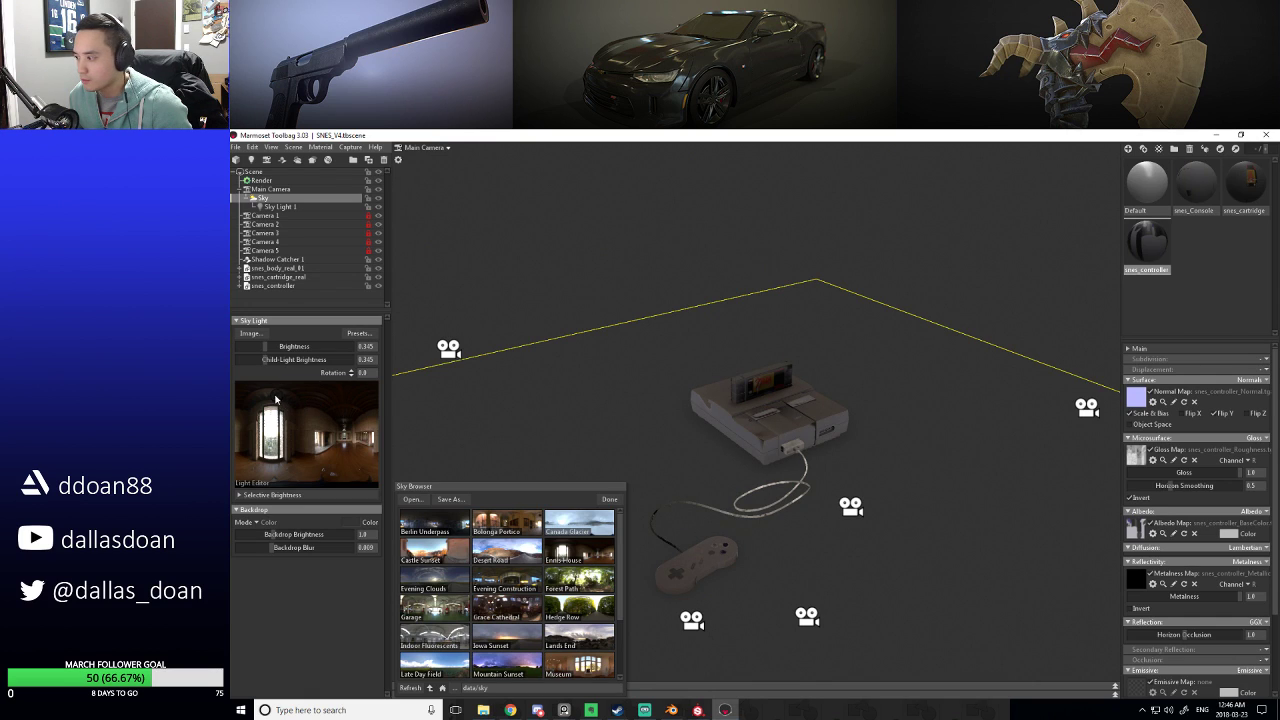
left_click_drag(939, 429, 700, 480, "alt")
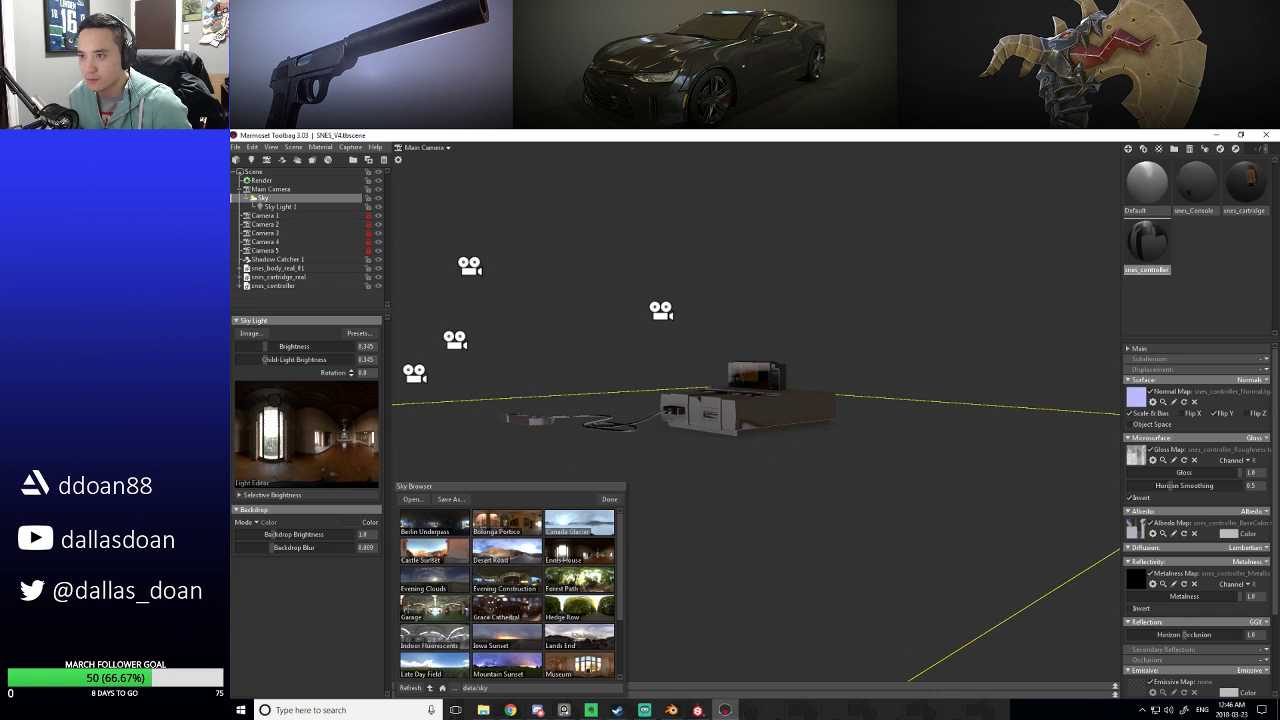
Start a new empty scene without saving the changes to the current one.
left_click(238, 147)
left_click(254, 157)
left_click(795, 458)
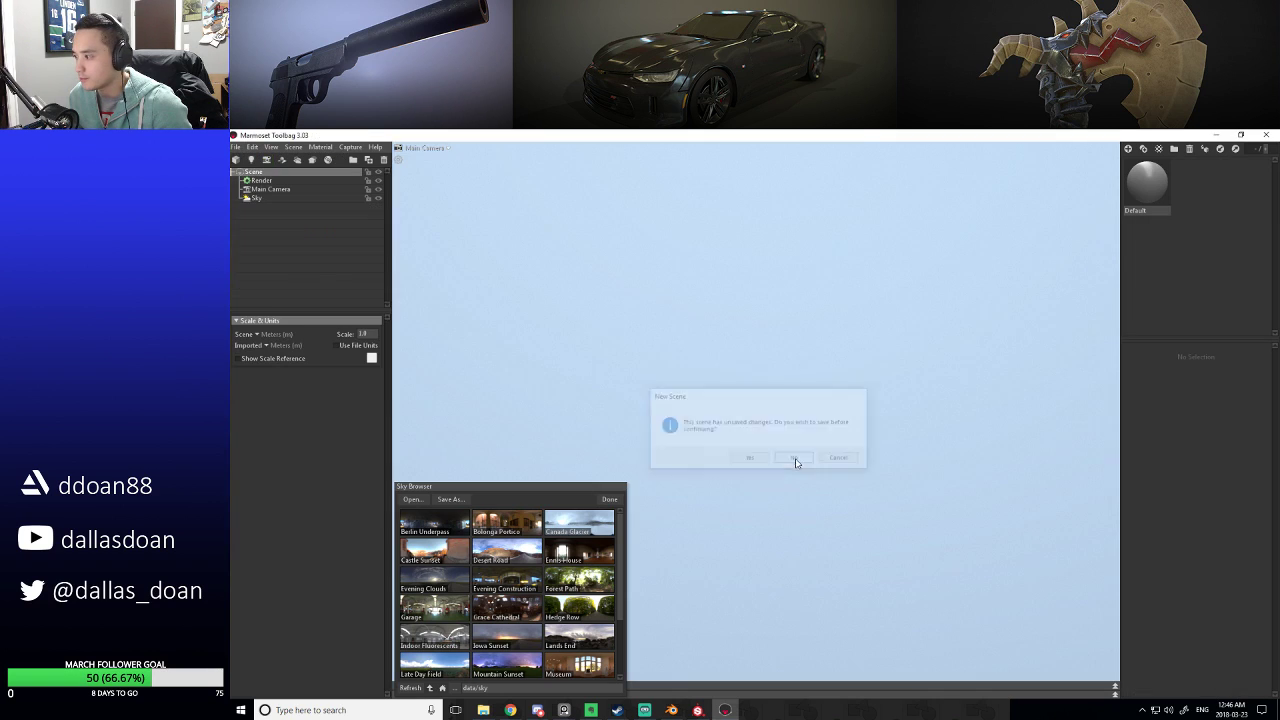
Import the snes_body_real_01.fbx, snes_cartridge_real.fbx and snes_controller.fbx meshes into the new scene, and close the sky browser.
left_click(236, 160)
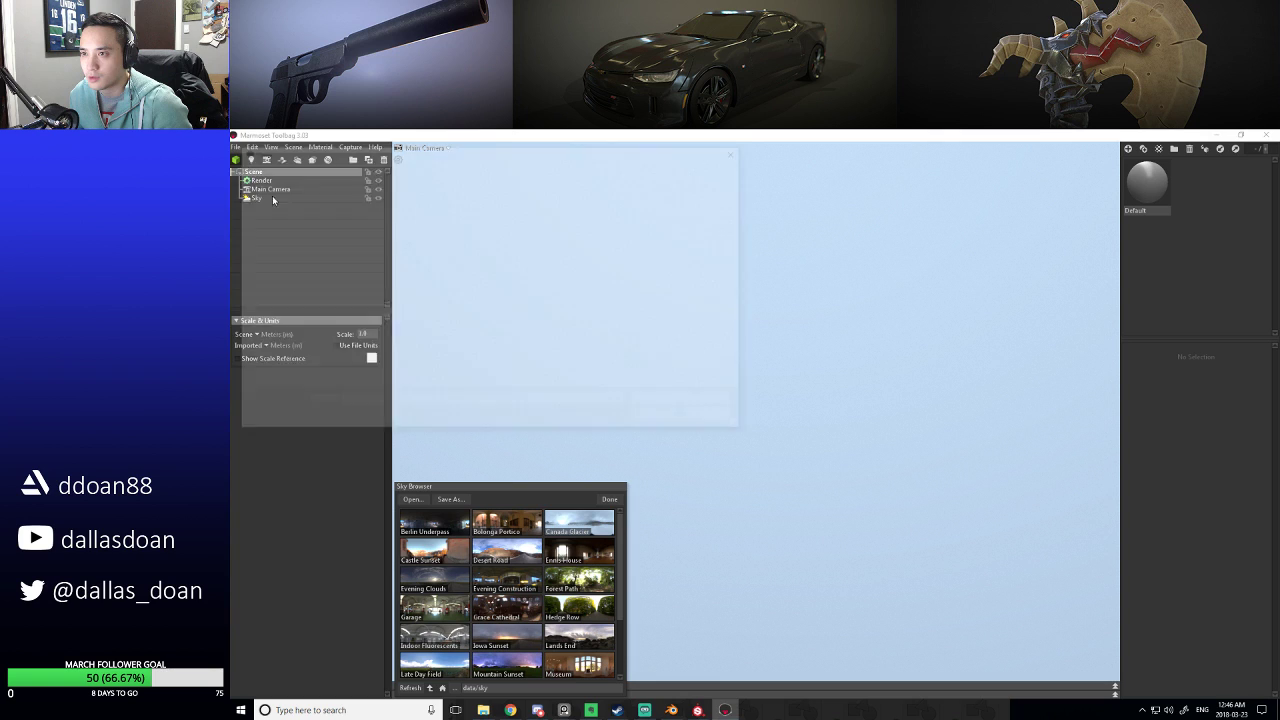
left_click(518, 241)
left_click(398, 232, "shift")
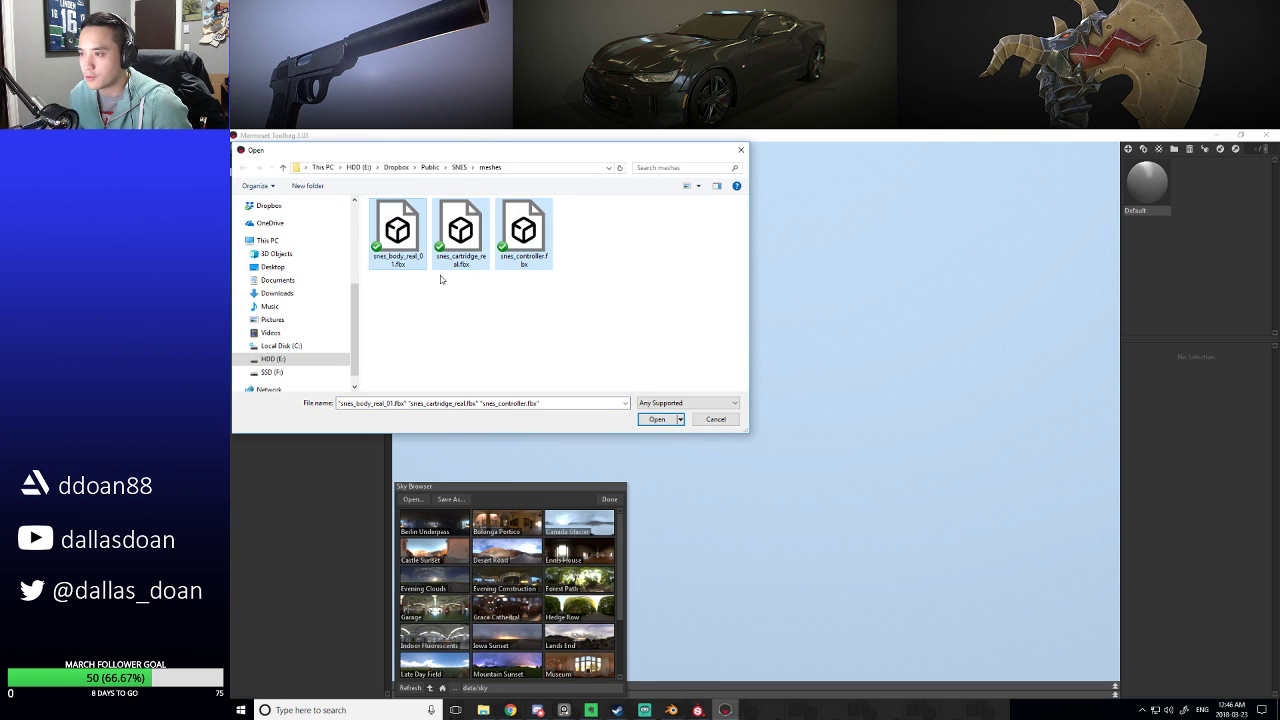
left_click(650, 418)
scroll(715, 410, "down", 5)
left_click_drag(811, 437, 793, 384, "alt")
left_click(609, 499)
scroll(757, 430, "up", 1)
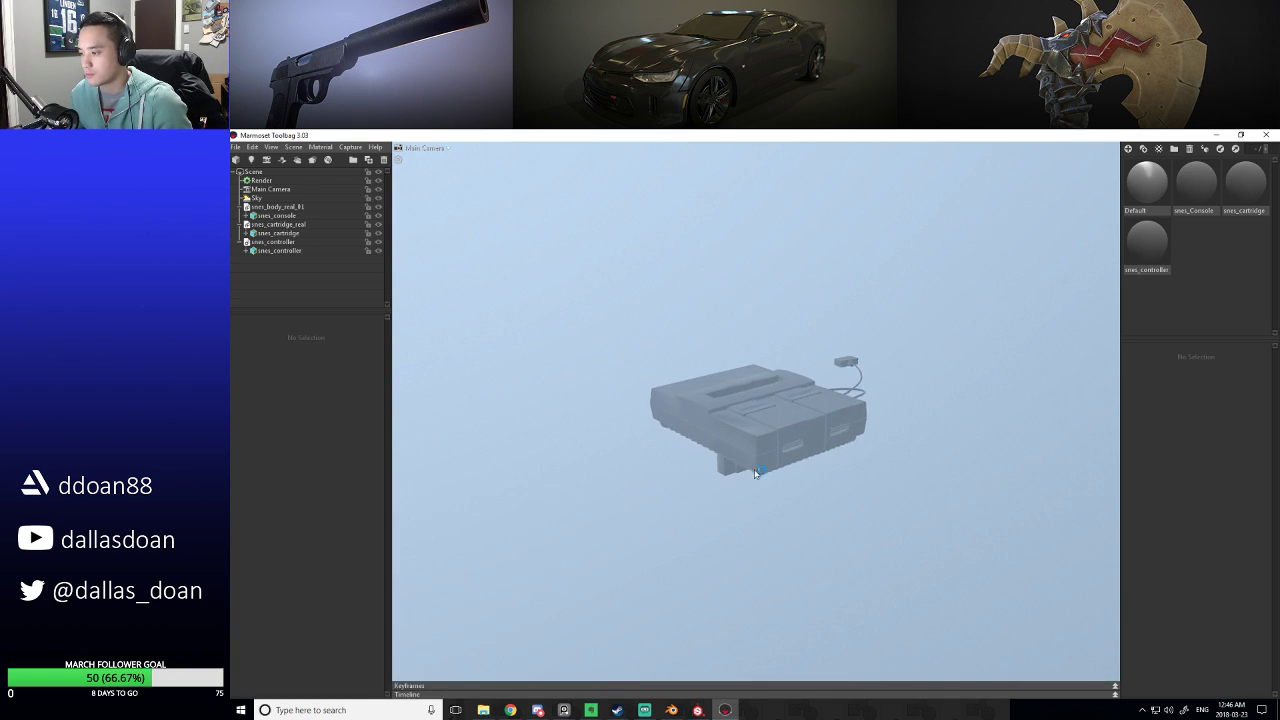
Move the cartridge from beneath the console up into the slot on top of the console.
left_click_drag(760, 520, 755, 450, "alt")
left_click(755, 450)
left_click_drag(758, 352, 728, 352)
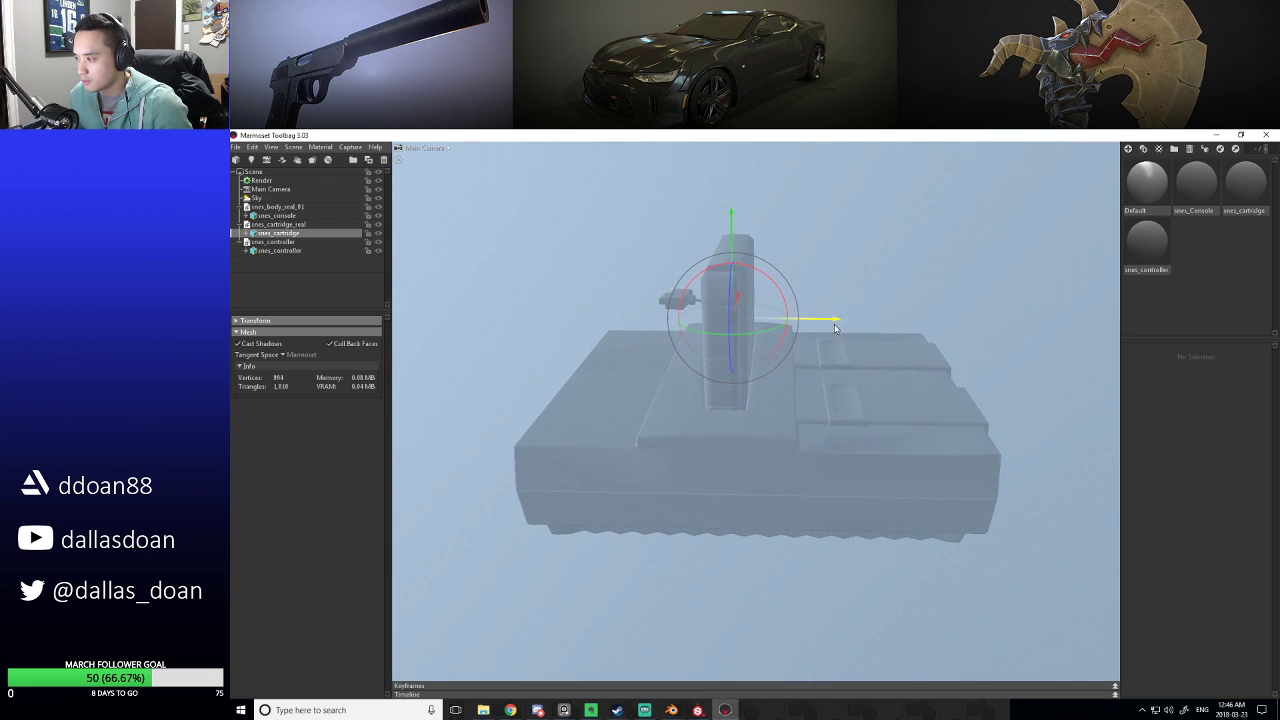
left_click_drag(822, 347, 764, 290)
left_click_drag(868, 328, 754, 326)
left_click_drag(754, 281, 754, 292)
Move the controller and its cable out to the front of the console.
left_click_drag(834, 343, 946, 391)
scroll(940, 380, "down", 3)
left_click(934, 339)
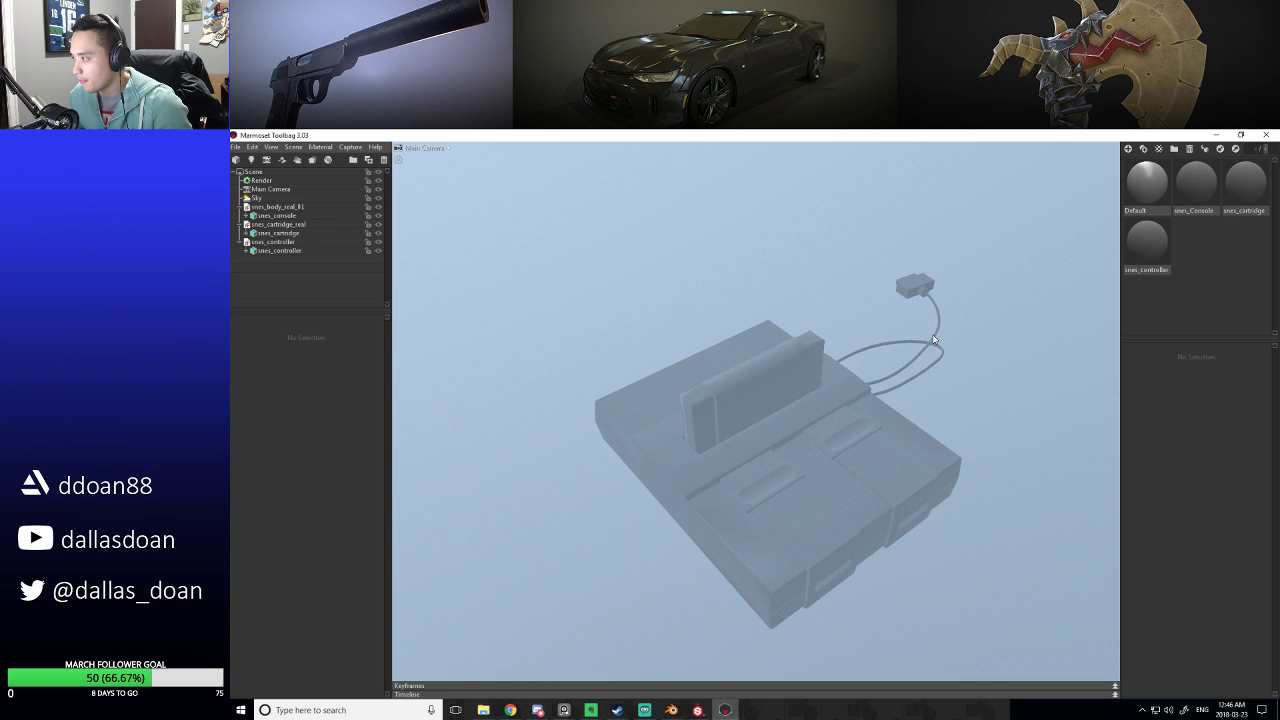
left_click(933, 342)
left_click_drag(933, 342, 606, 544)
left_click_drag(732, 468, 798, 322)
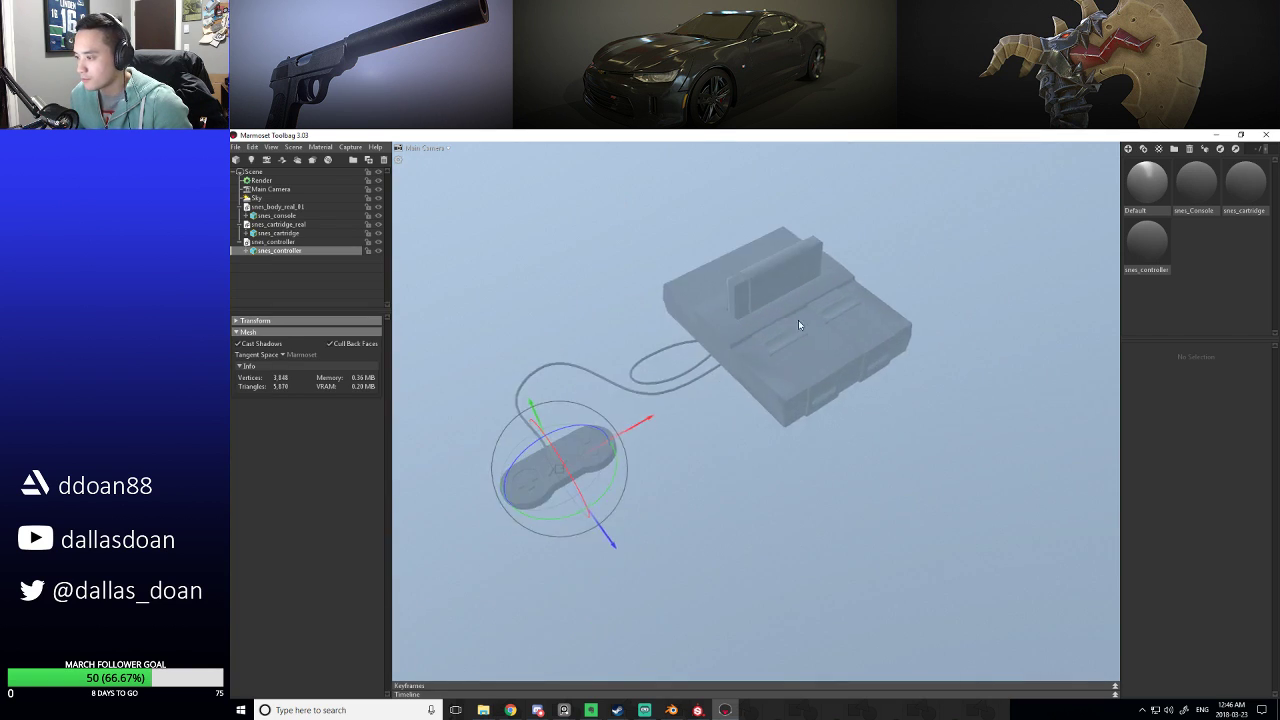
Adjust the controller's position so that its cable plug sits in the console's front port.
scroll(794, 350, "down", 2)
left_click_drag(637, 532, 814, 548)
left_click_drag(814, 548, 739, 507)
left_click_drag(548, 544, 814, 540)
left_click_drag(667, 464, 587, 496)
scroll(564, 554, "up", 1)
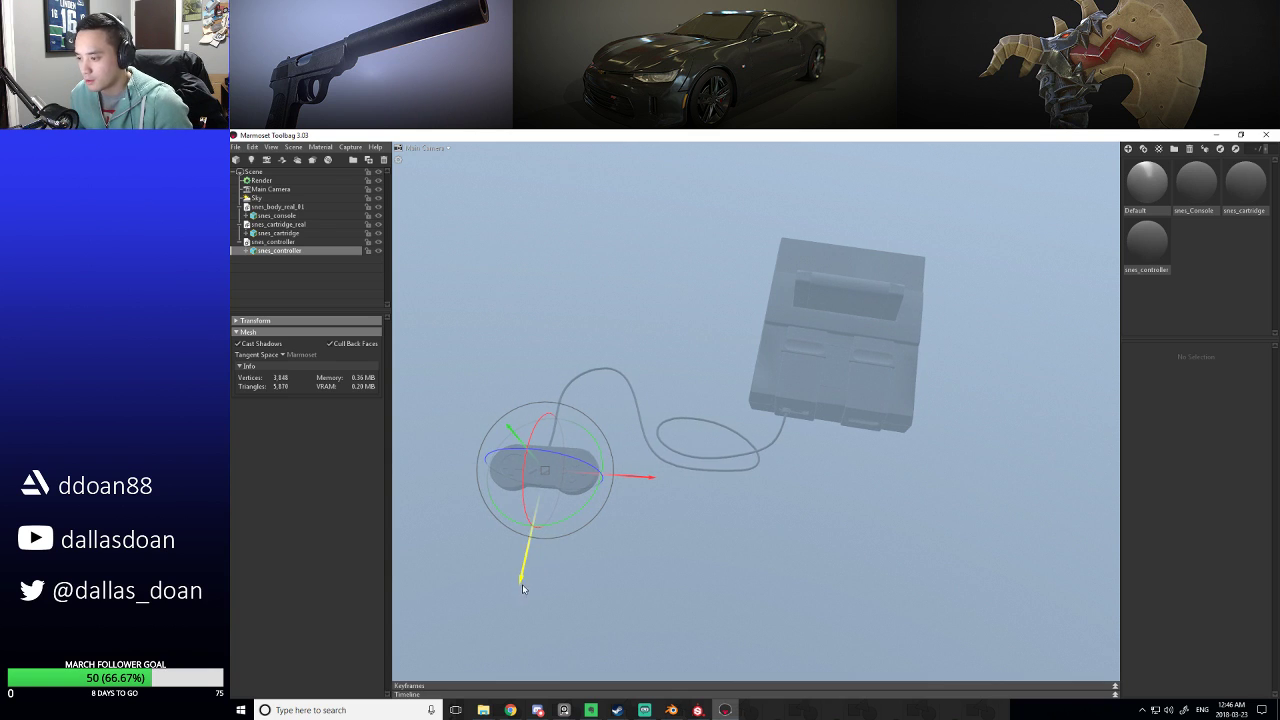
left_click_drag(522, 589, 538, 568)
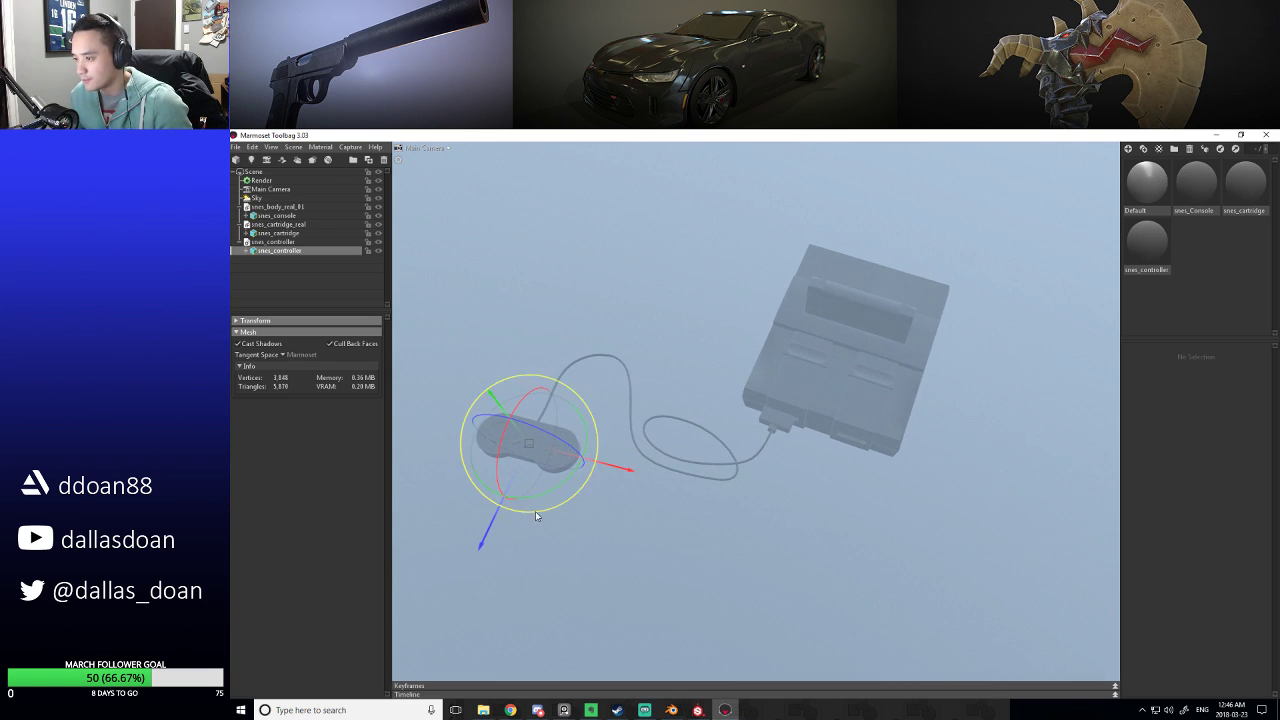
left_click_drag(546, 491, 630, 474)
left_click_drag(493, 540, 800, 470)
Try the Bolonga Portico and Ennis House presets on the Sky object.
left_click(262, 198)
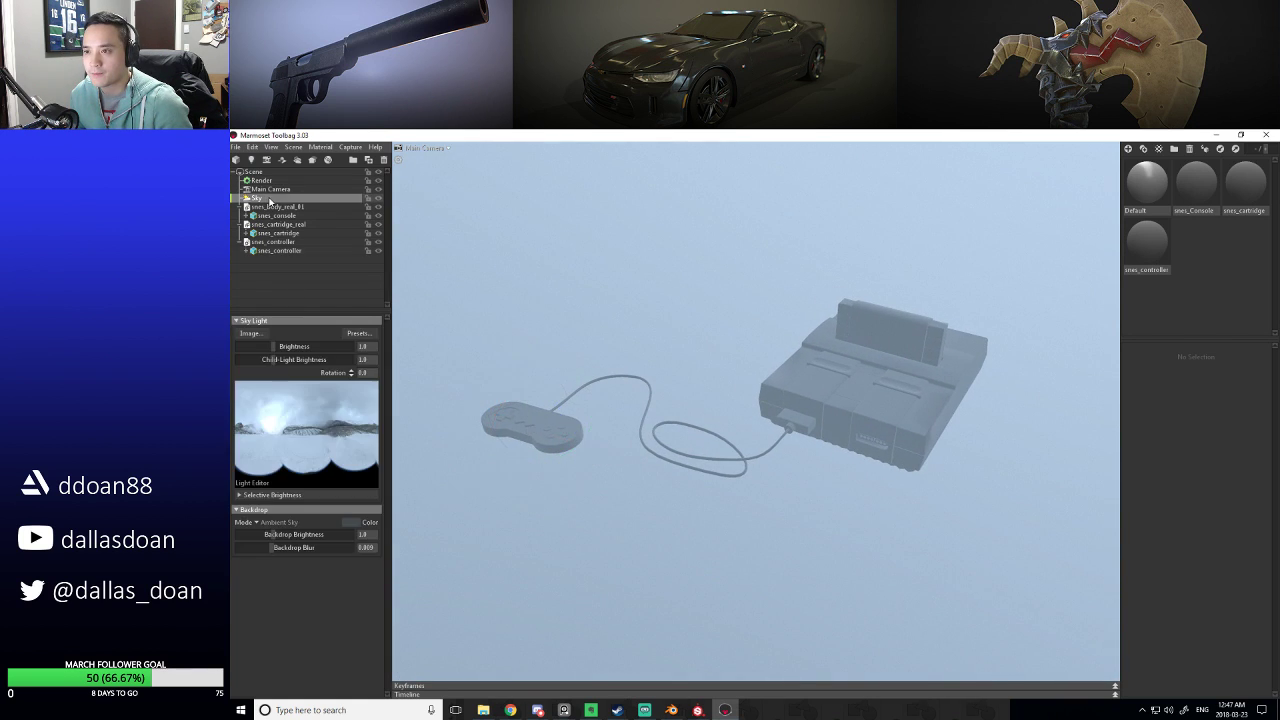
left_click(359, 333)
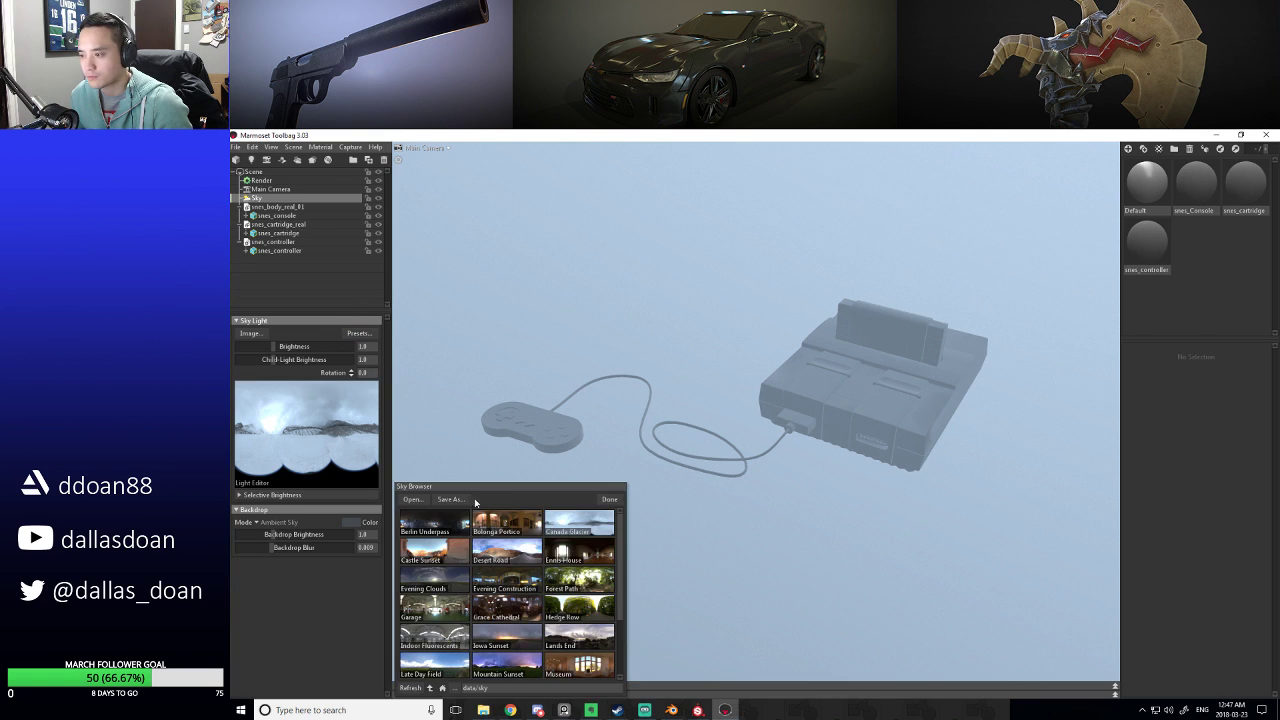
left_click(497, 525)
left_click_drag(617, 441, 814, 408)
left_click(572, 558)
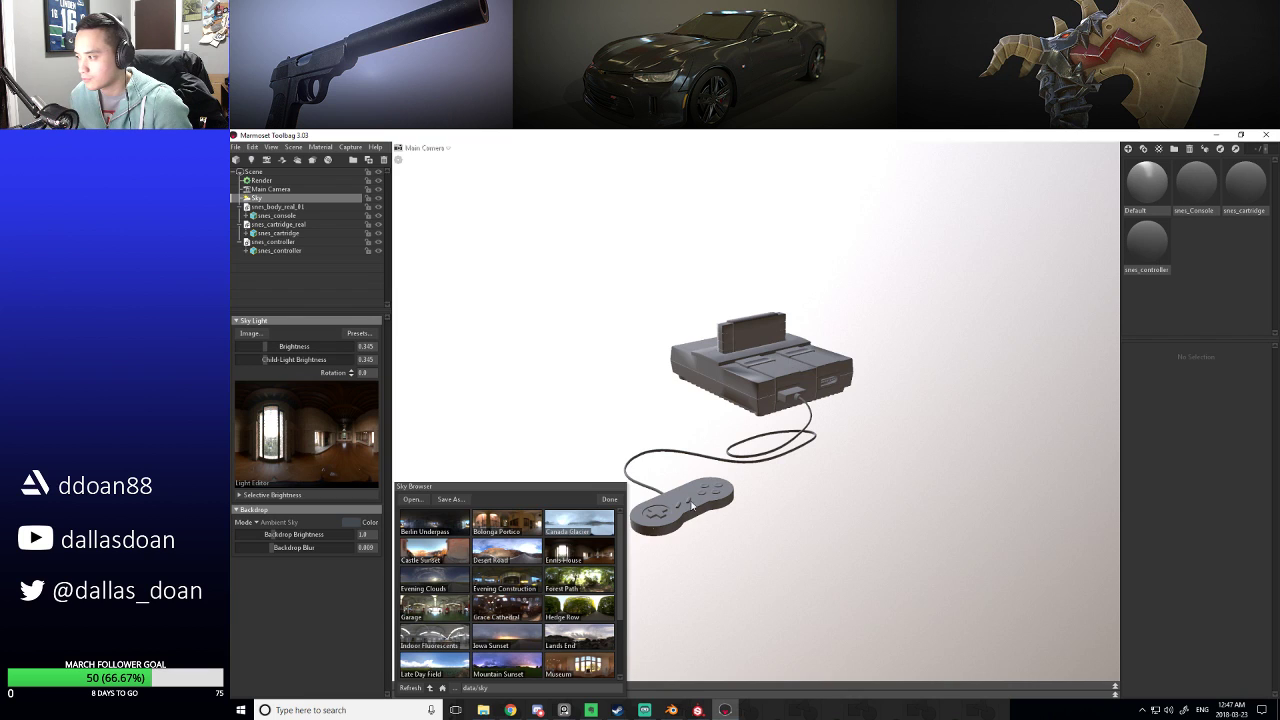
left_click_drag(620, 520, 606, 494)
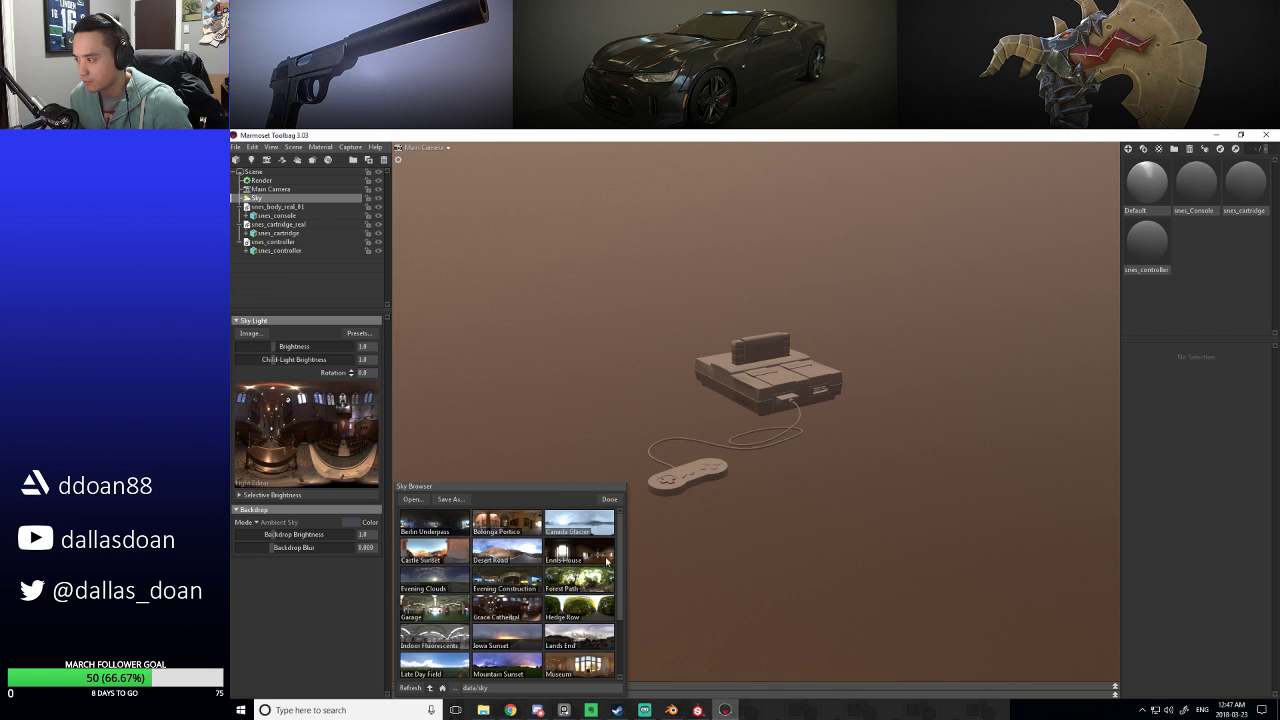
Try the Grace Cathedral and Garage sky presets and view the models under each.
left_click_drag(760, 430, 808, 466)
scroll(841, 544, "up", 2)
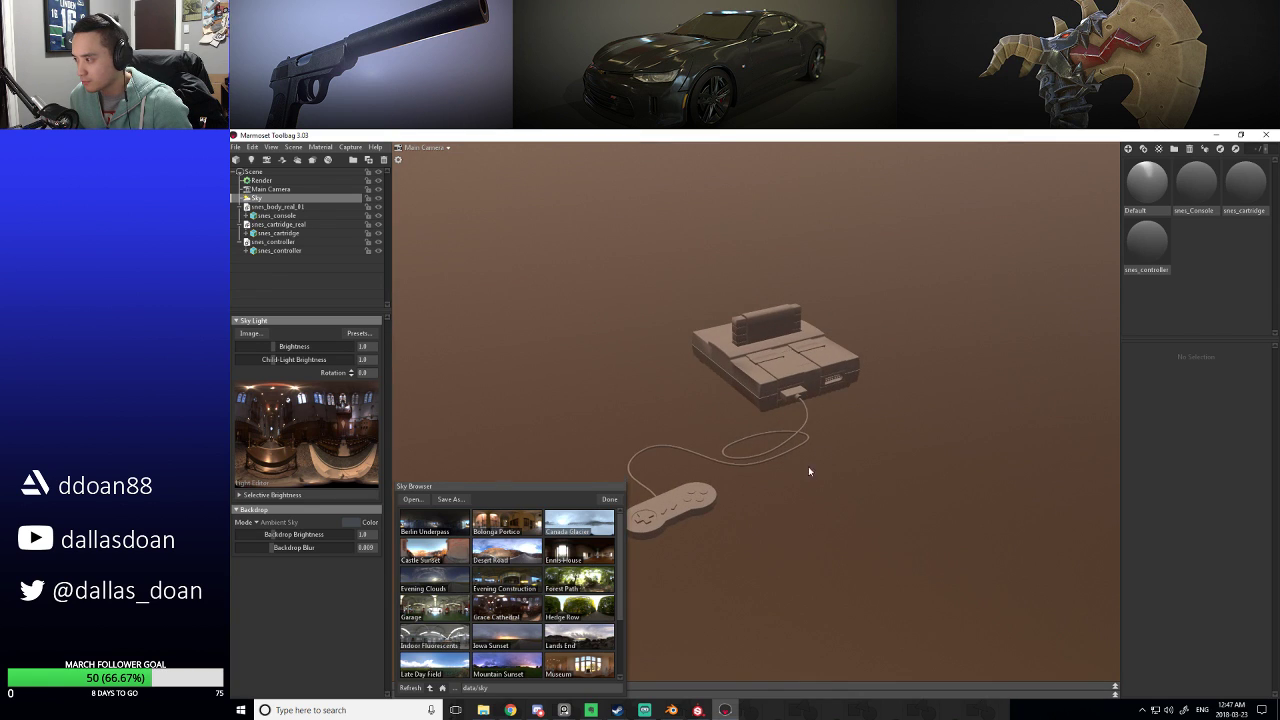
scroll(480, 588, "down", 1)
left_click(440, 588)
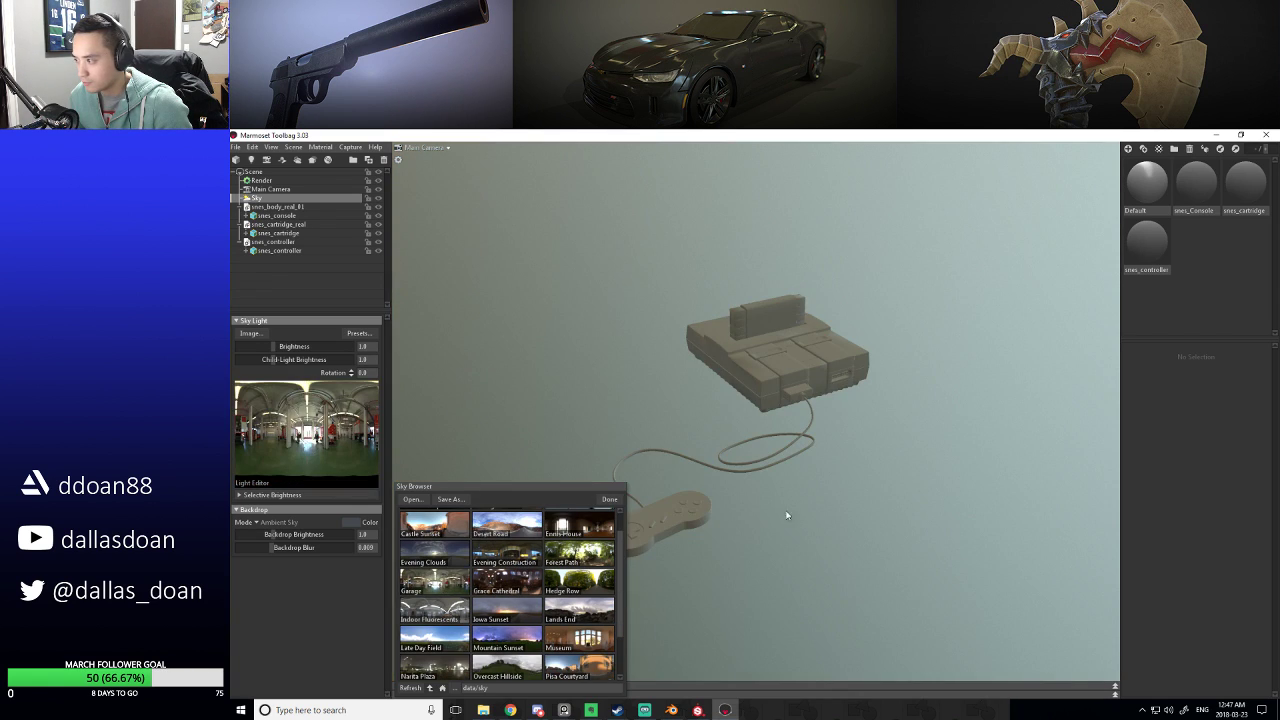
left_click_drag(787, 516, 900, 506)
scroll(505, 605, "up", 1)
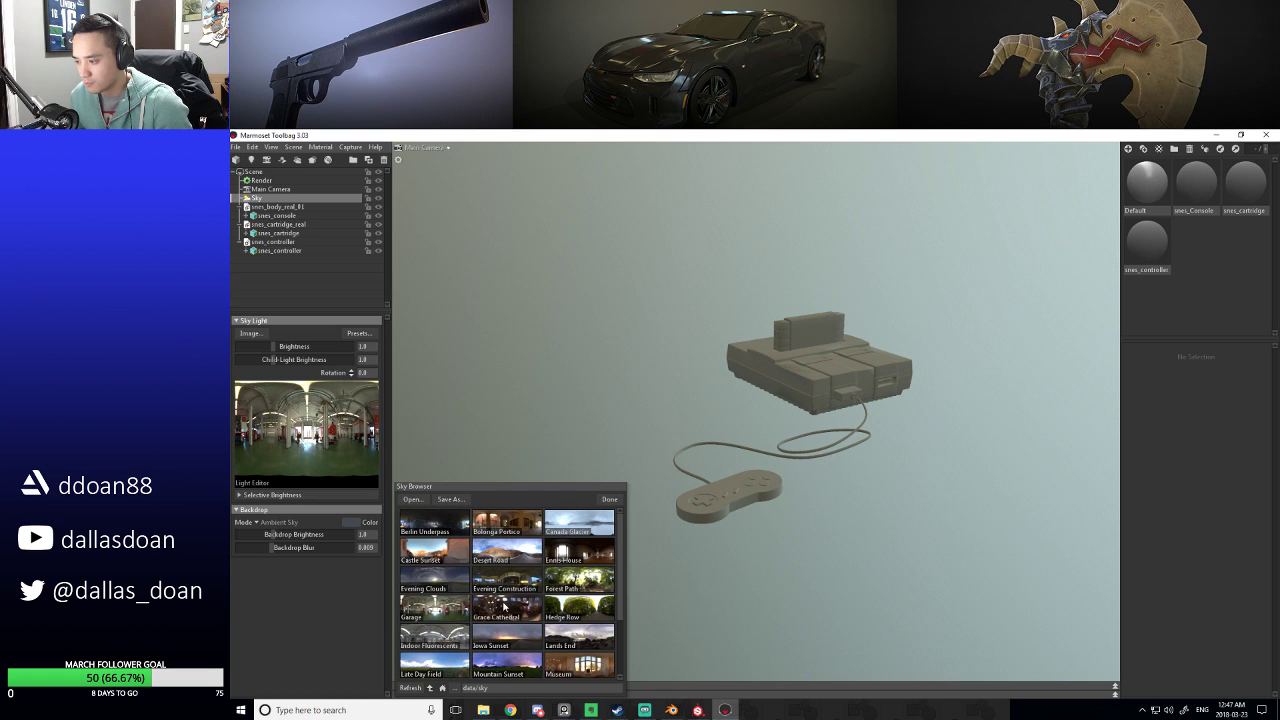
Try the Uffizi Gallery, Tokyo Takeshita, St Nicholas Church and Smashed Windows sky presets.
scroll(500, 610, "down", 3)
left_click(434, 667)
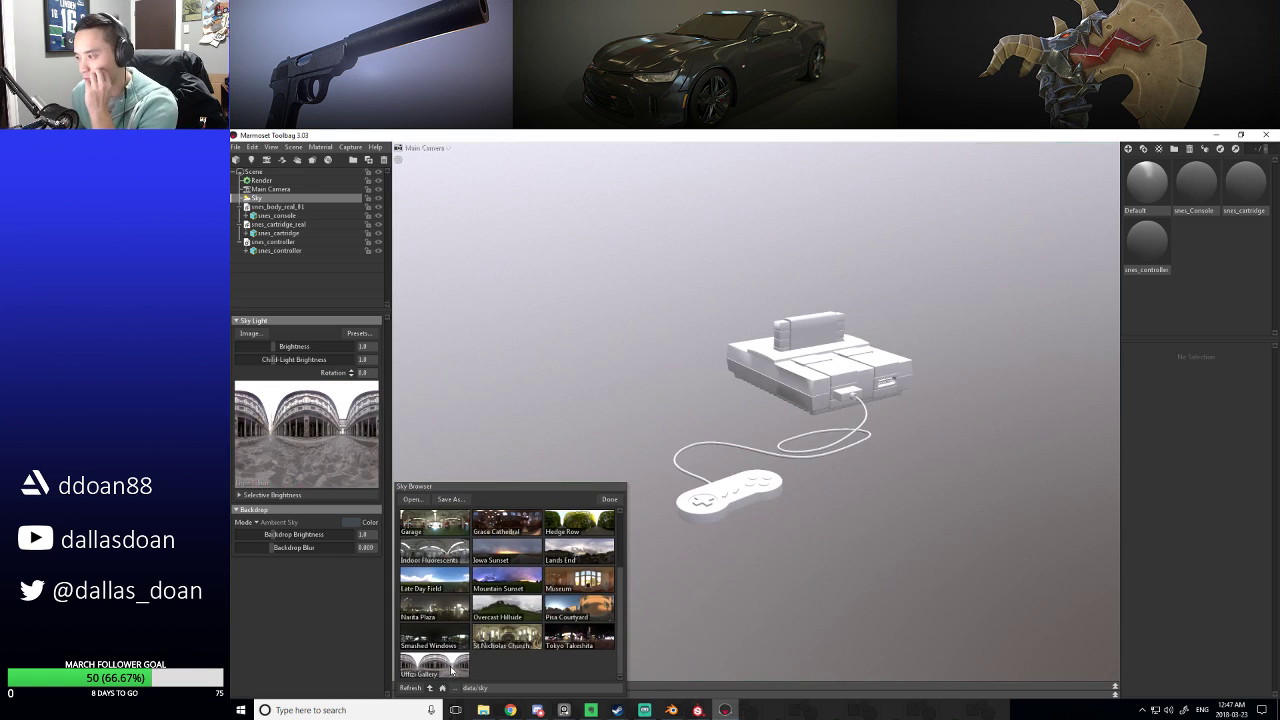
left_click(580, 638)
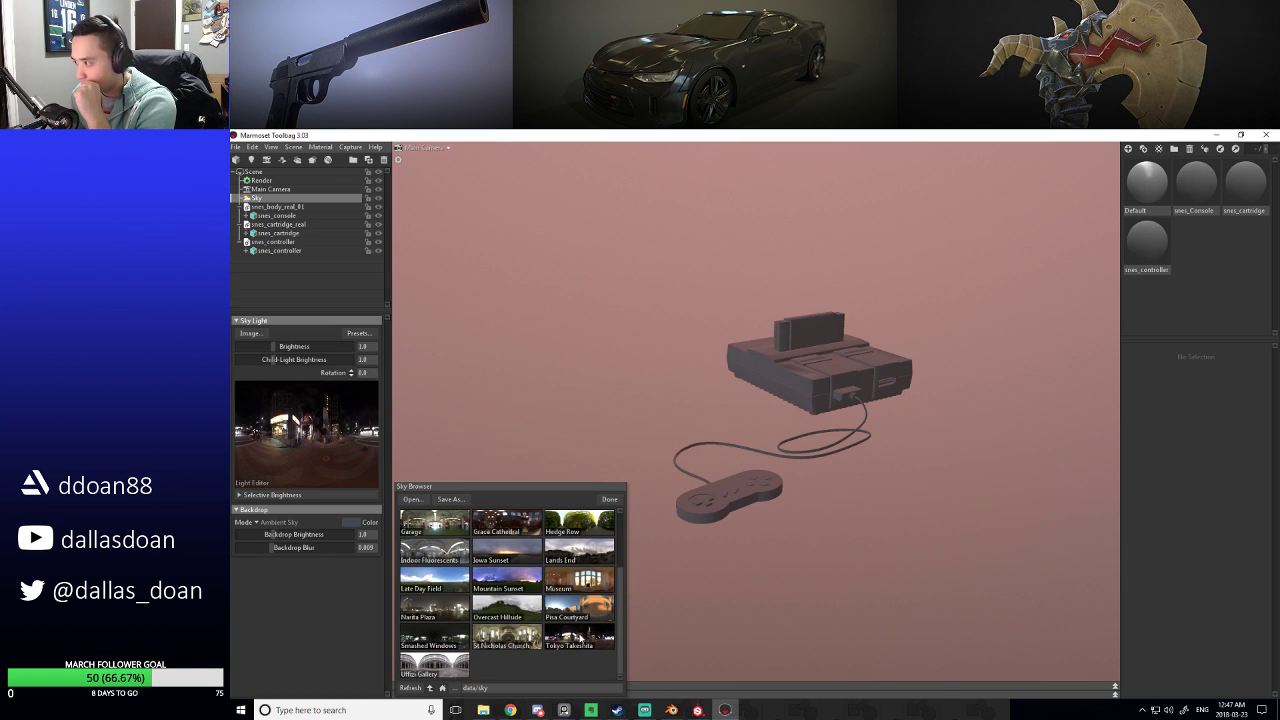
left_click(528, 643)
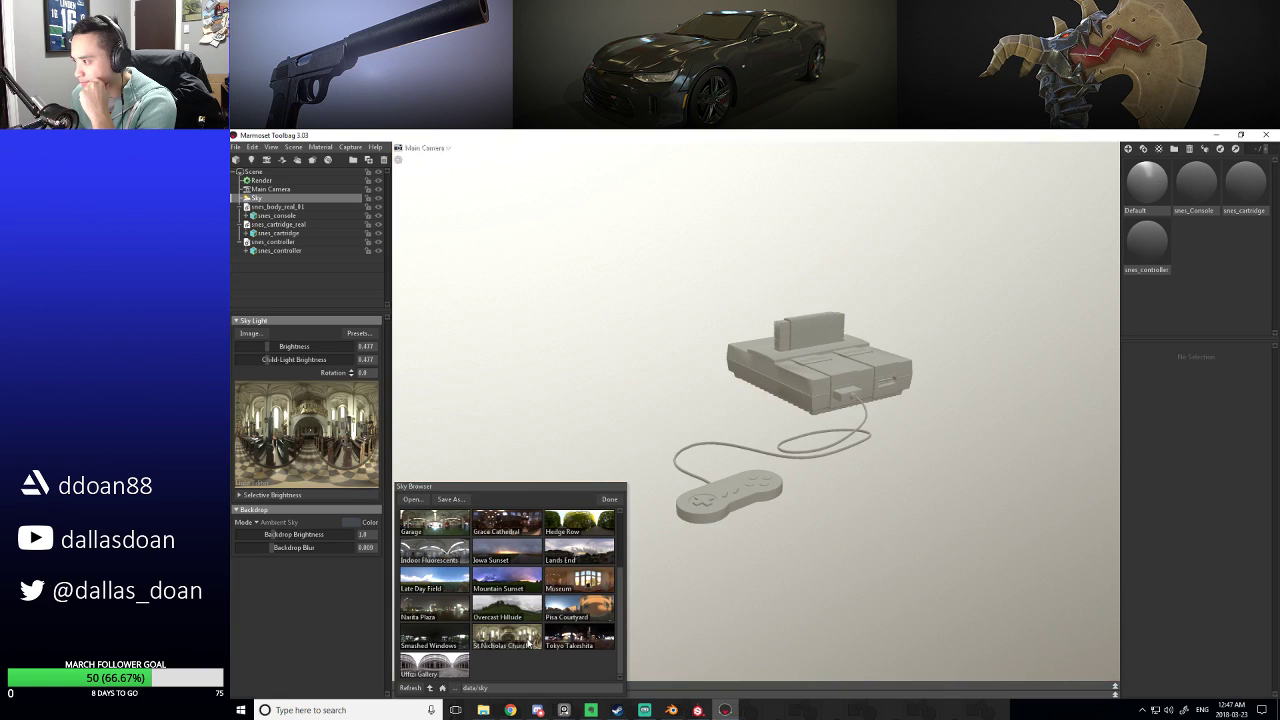
left_click(447, 643)
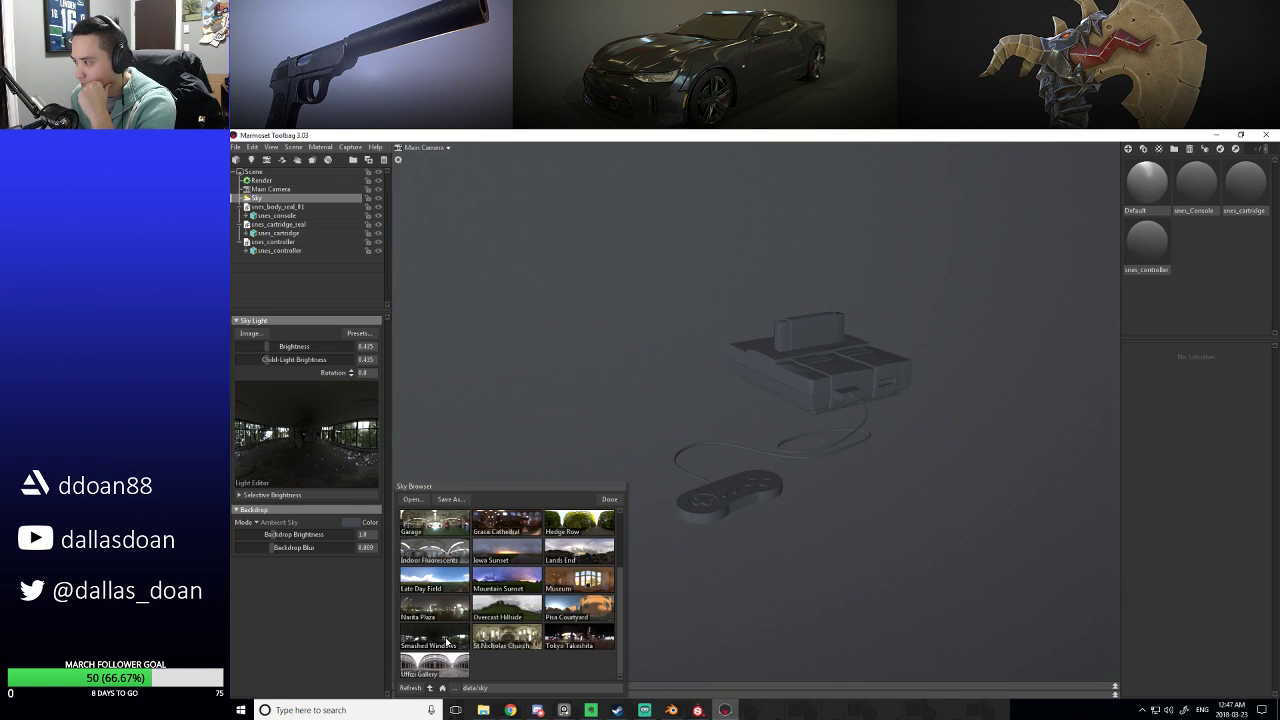
Try the Pisa Courtyard, Overcast Hillside, Narita Plaza and Museum sky presets.
left_click(576, 613)
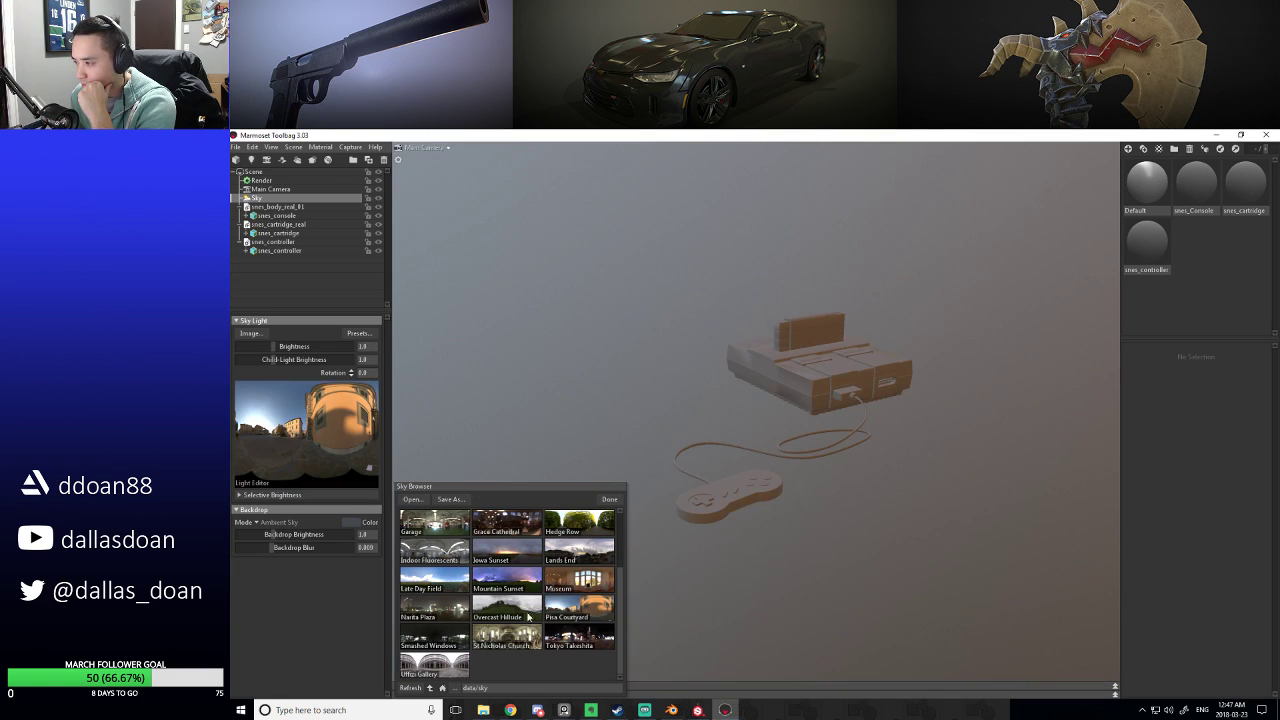
left_click(509, 615)
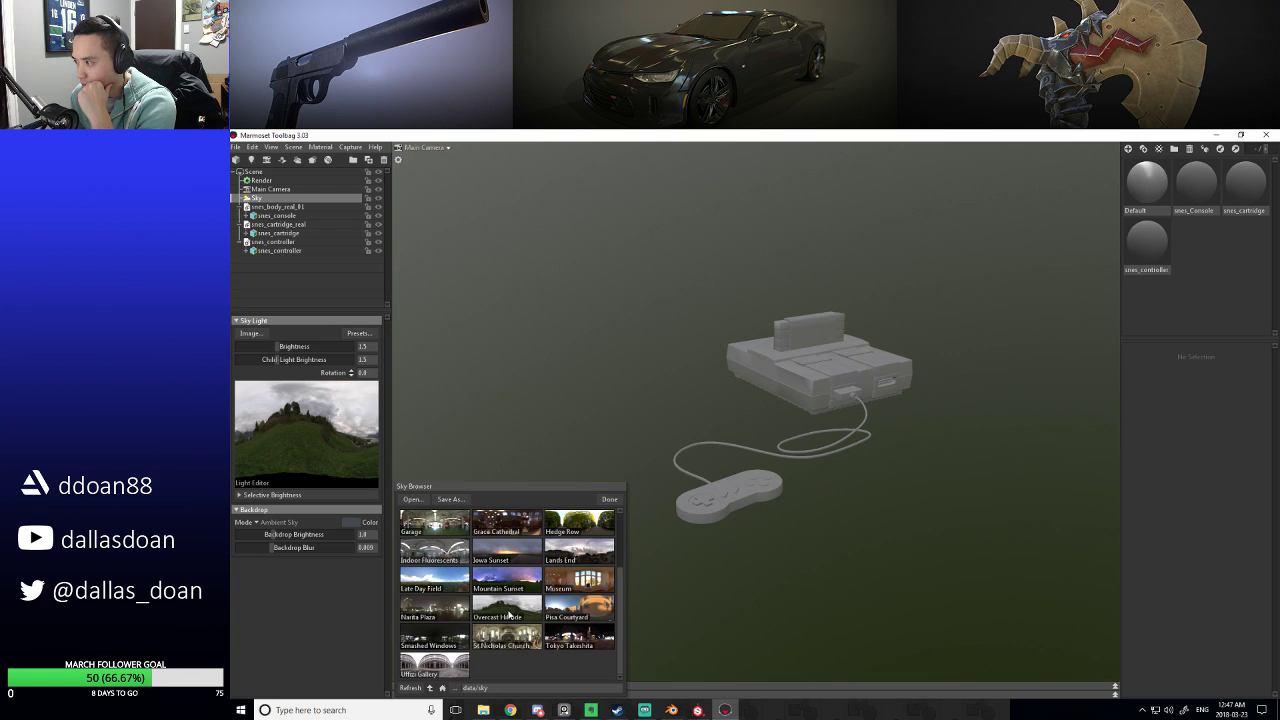
left_click(439, 610)
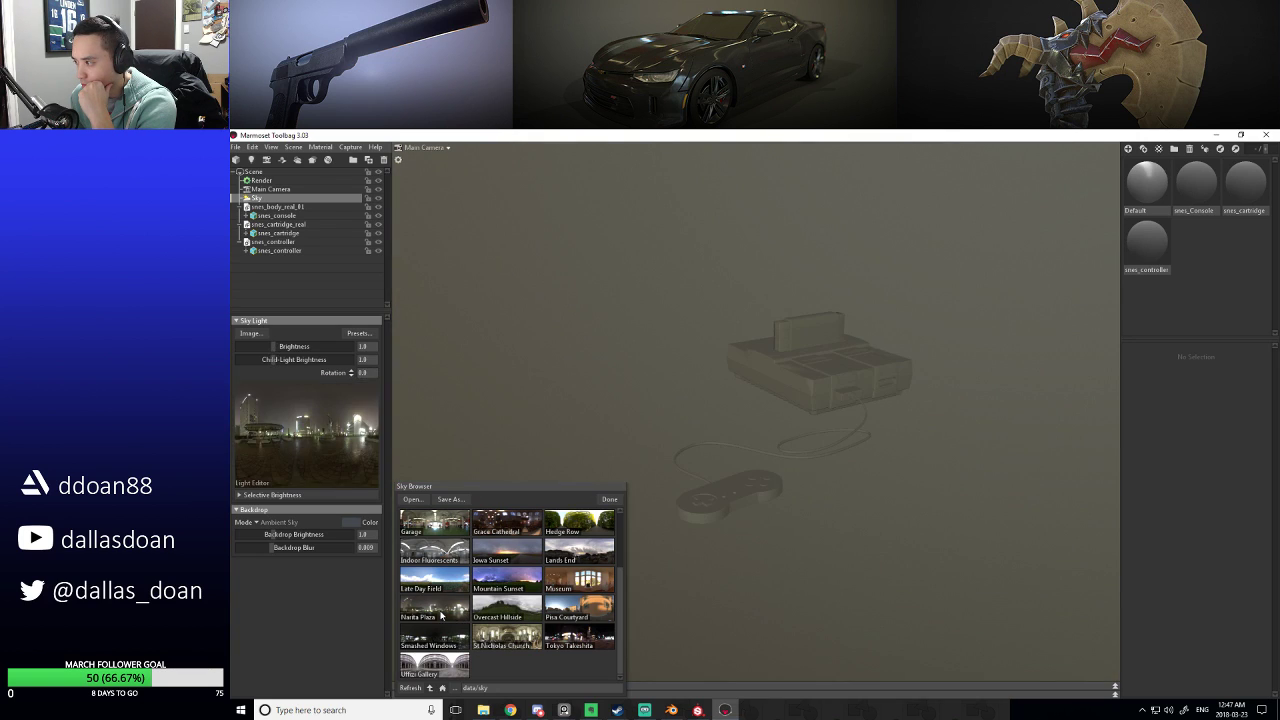
left_click(598, 587)
Try the Mountain Sunset, Late Day Field and Lands End sky presets, and apply Iowa Sunset.
left_click(512, 587)
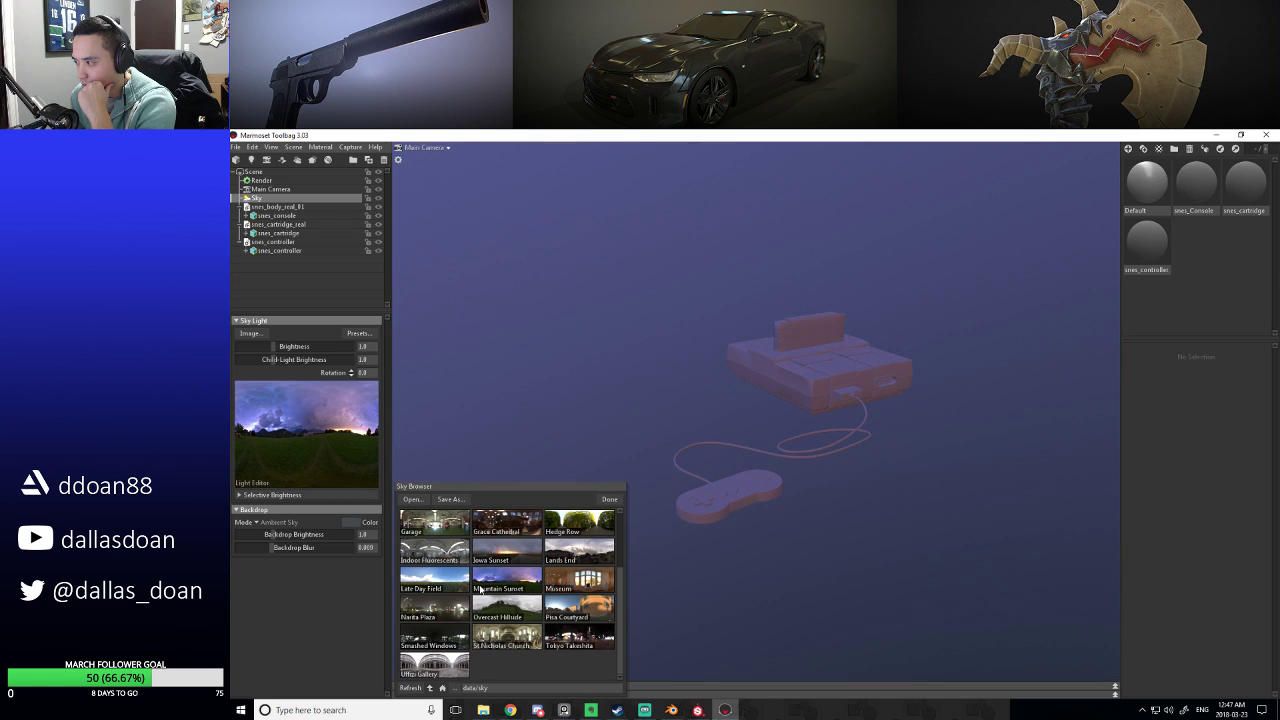
left_click_drag(835, 537, 594, 553)
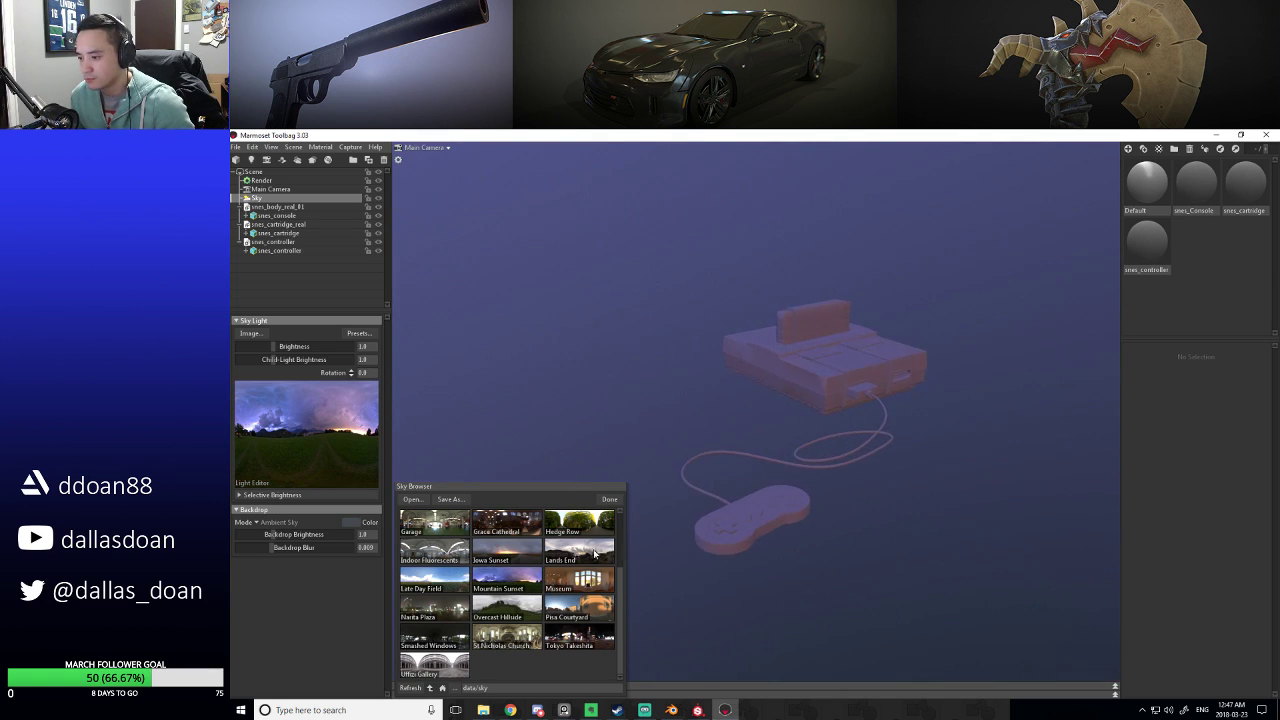
left_click(446, 584)
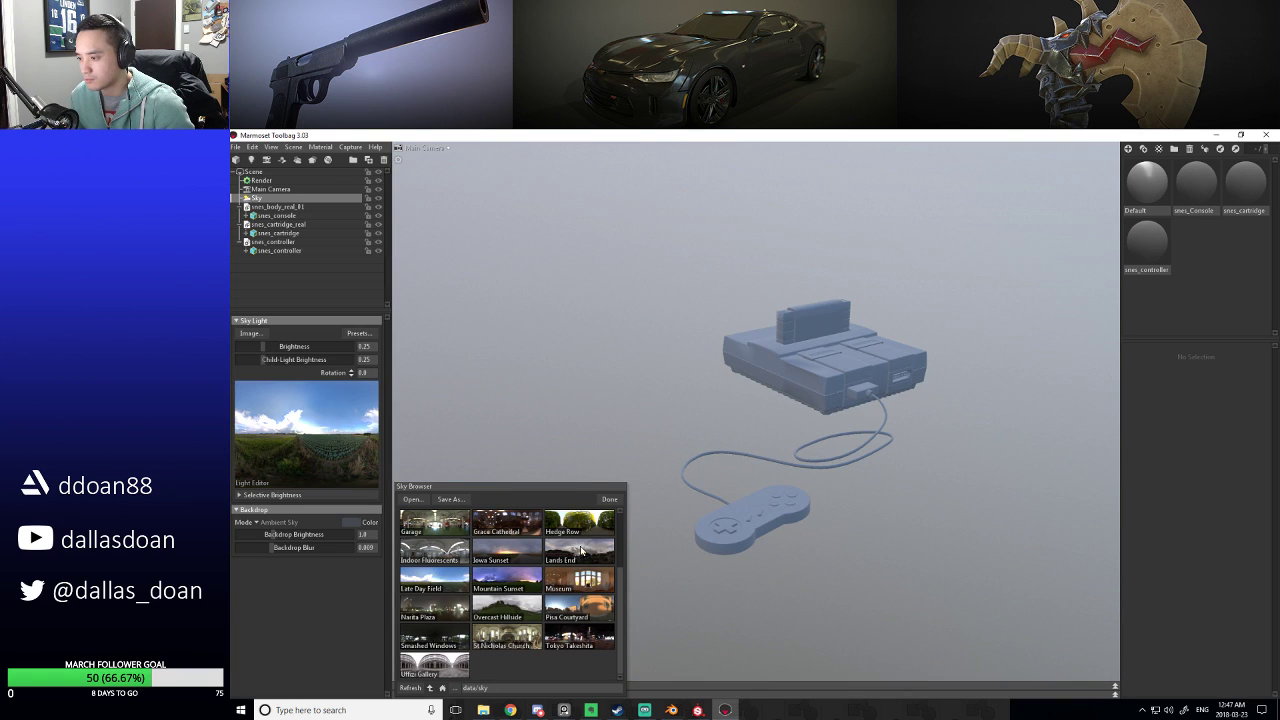
left_click(581, 549)
left_click(483, 561)
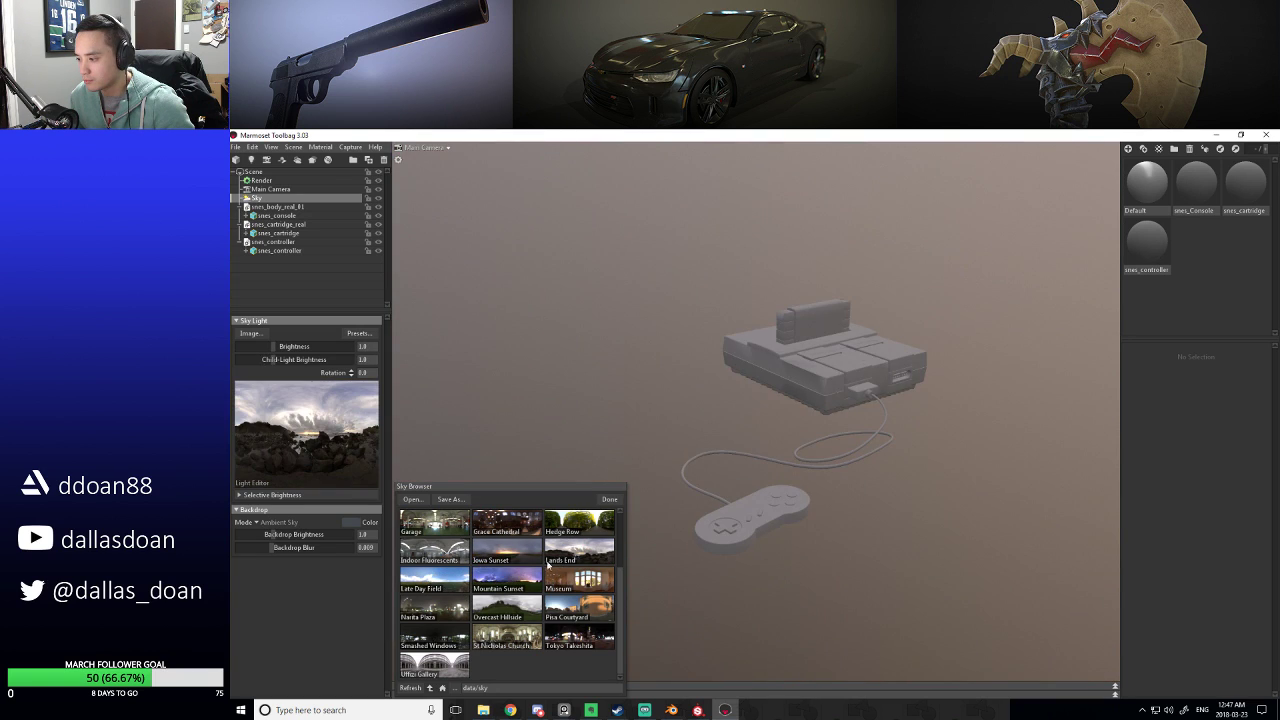
Try the Iowa Sunset, Indoor Fluorescents, Garage and Grace Cathedral sky presets on the models.
left_click(475, 556)
left_click(426, 557)
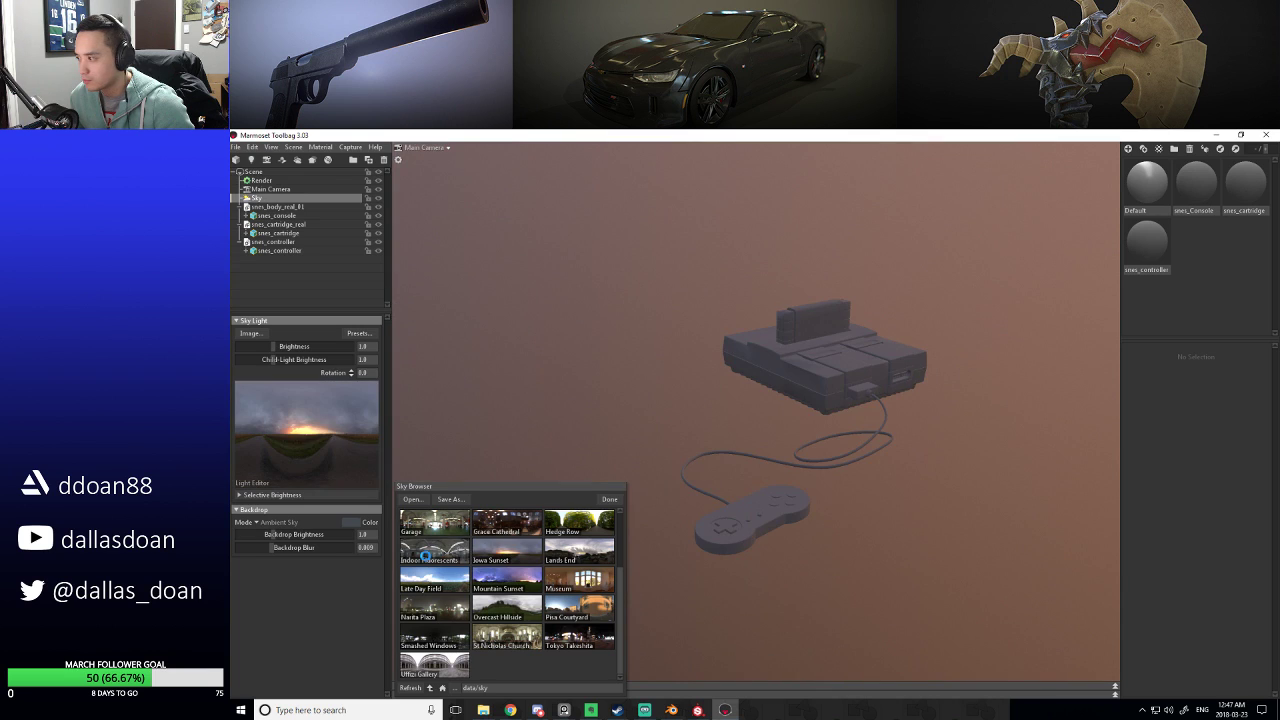
left_click(475, 556)
left_click_drag(810, 489, 760, 520)
scroll(575, 555, "up", 3)
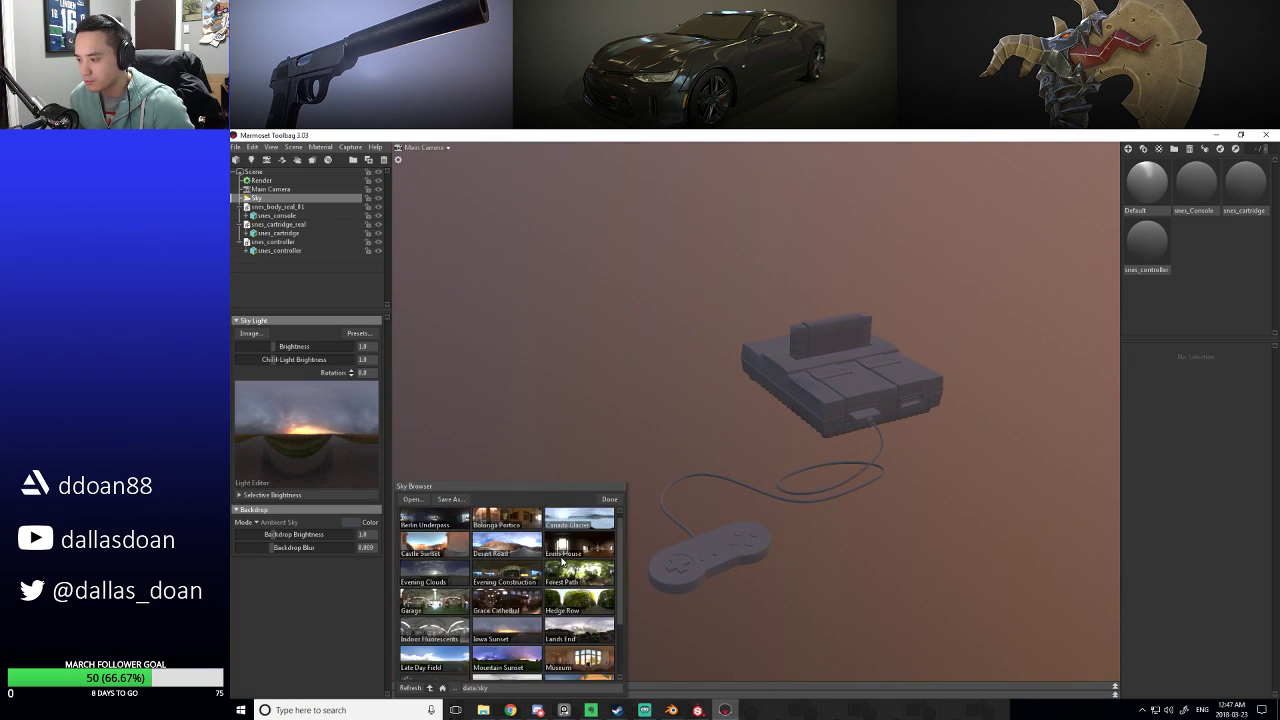
left_click(450, 621)
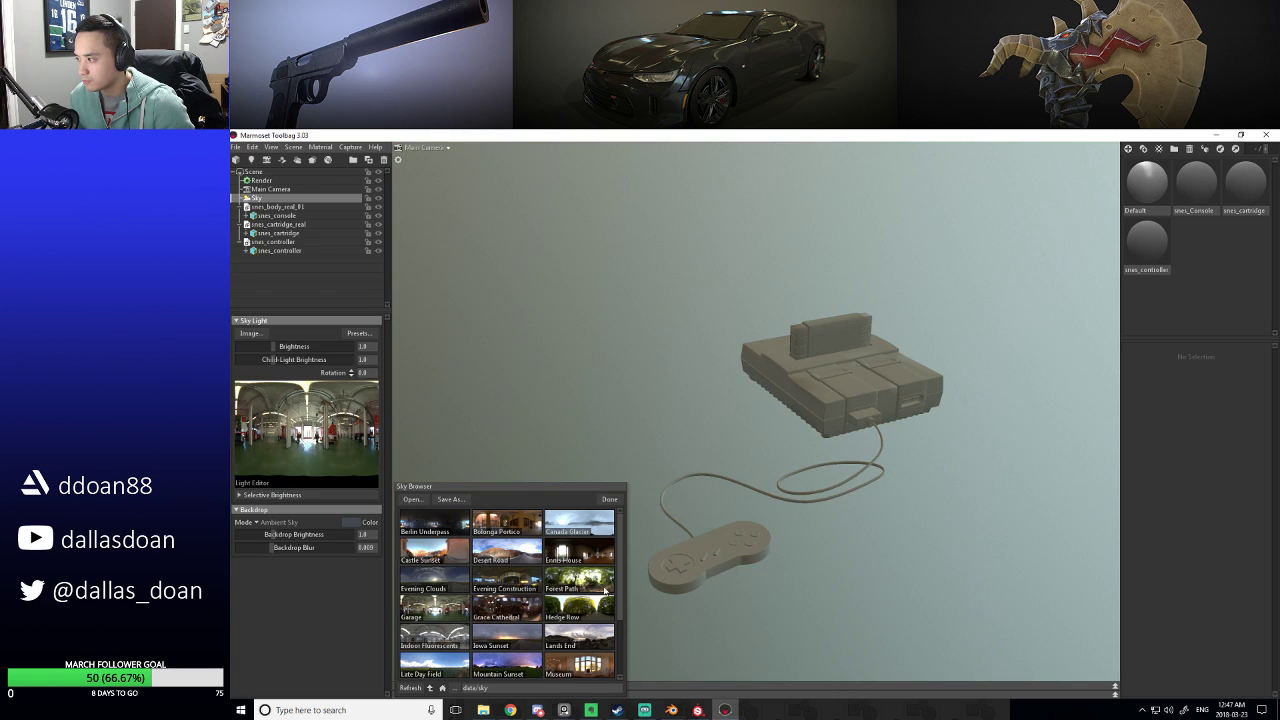
left_click(512, 616)
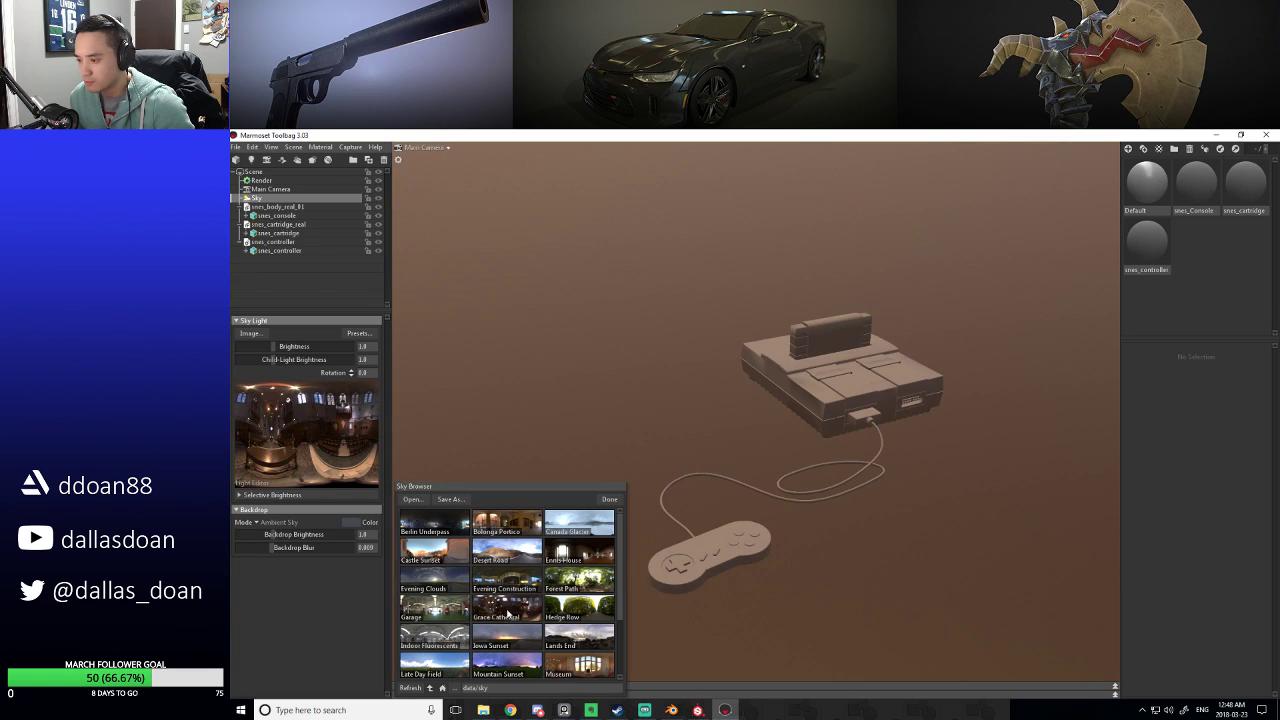
Apply the Iowa Sunset sky preset and close the sky browser.
scroll(509, 615, "down", 1)
left_click(508, 616)
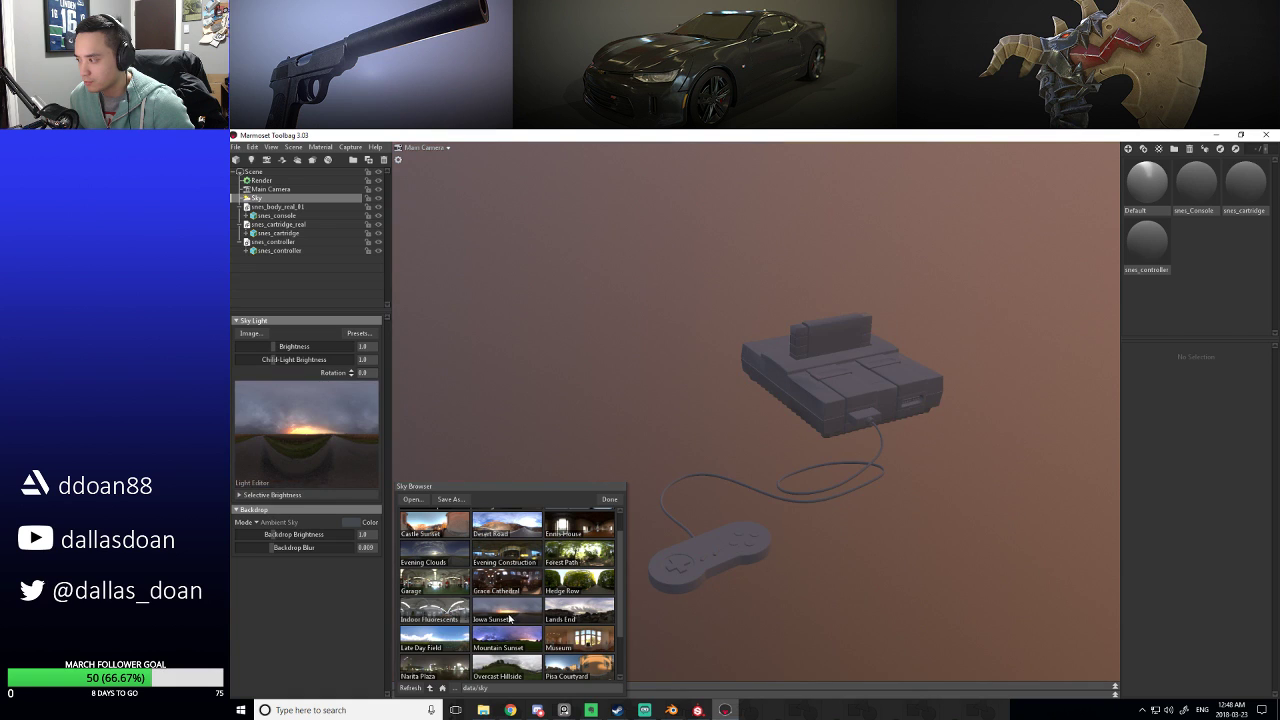
left_click(609, 499)
Add a shadow catcher to the scene beneath the console and controller, and check its settings.
left_click_drag(711, 503, 564, 471)
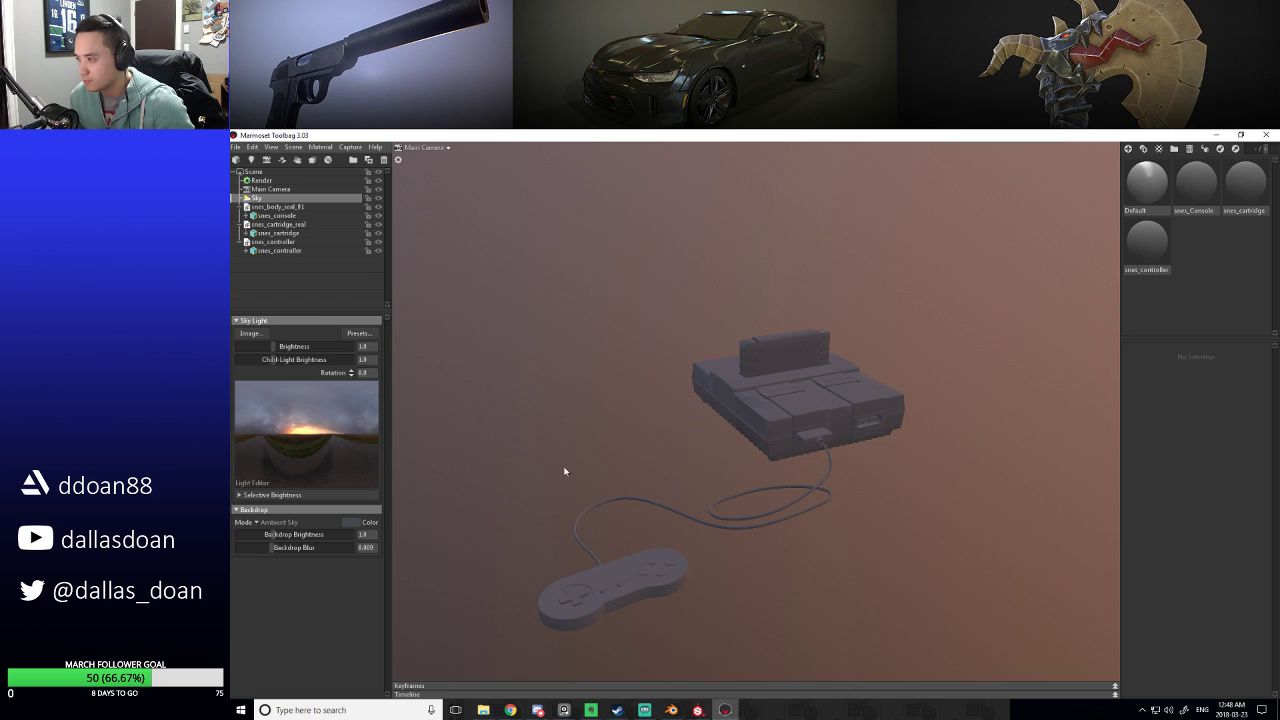
left_click(282, 160)
left_click_drag(583, 331, 862, 398)
left_click(897, 331)
left_click_drag(897, 331, 658, 433)
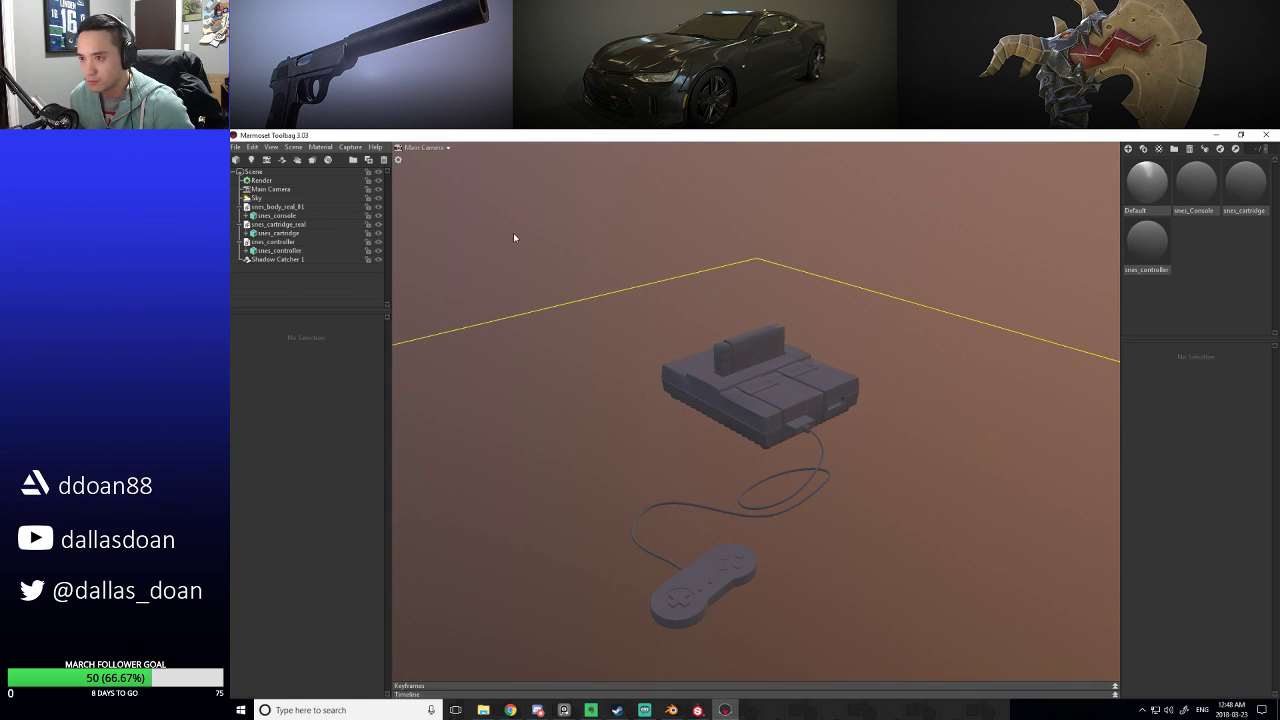
left_click(262, 260)
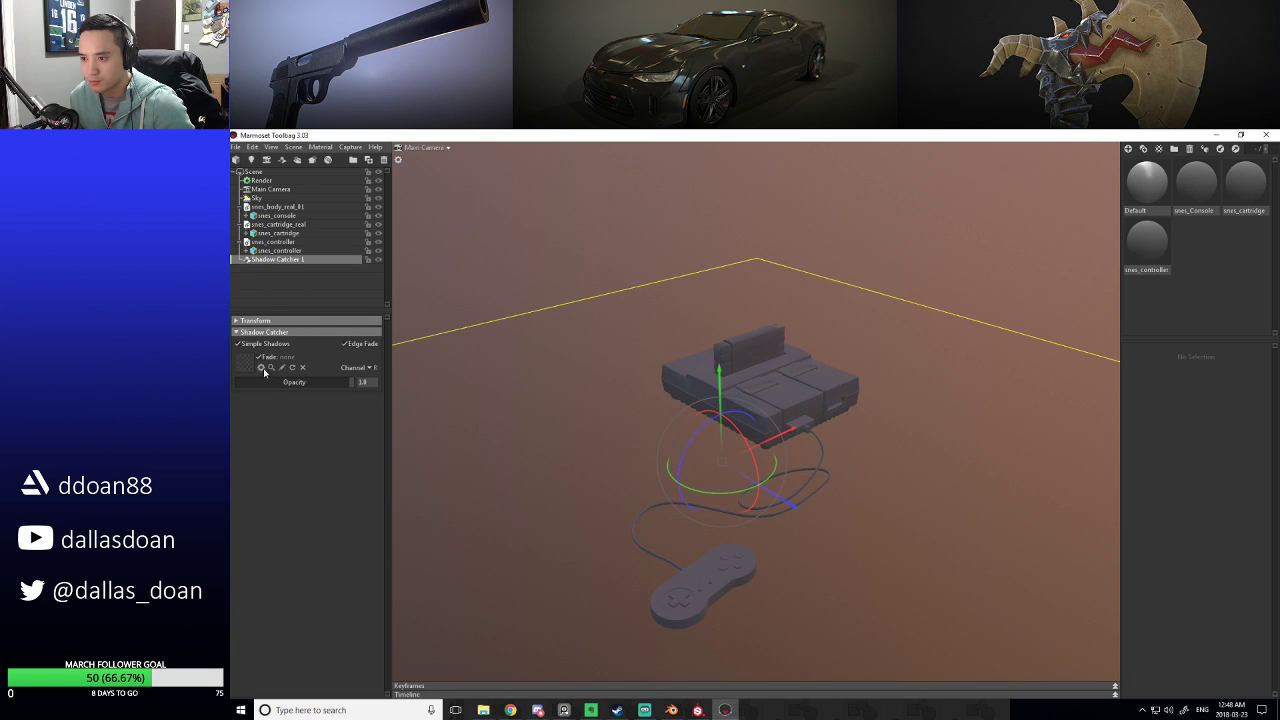
scroll(589, 388, "down", 3)
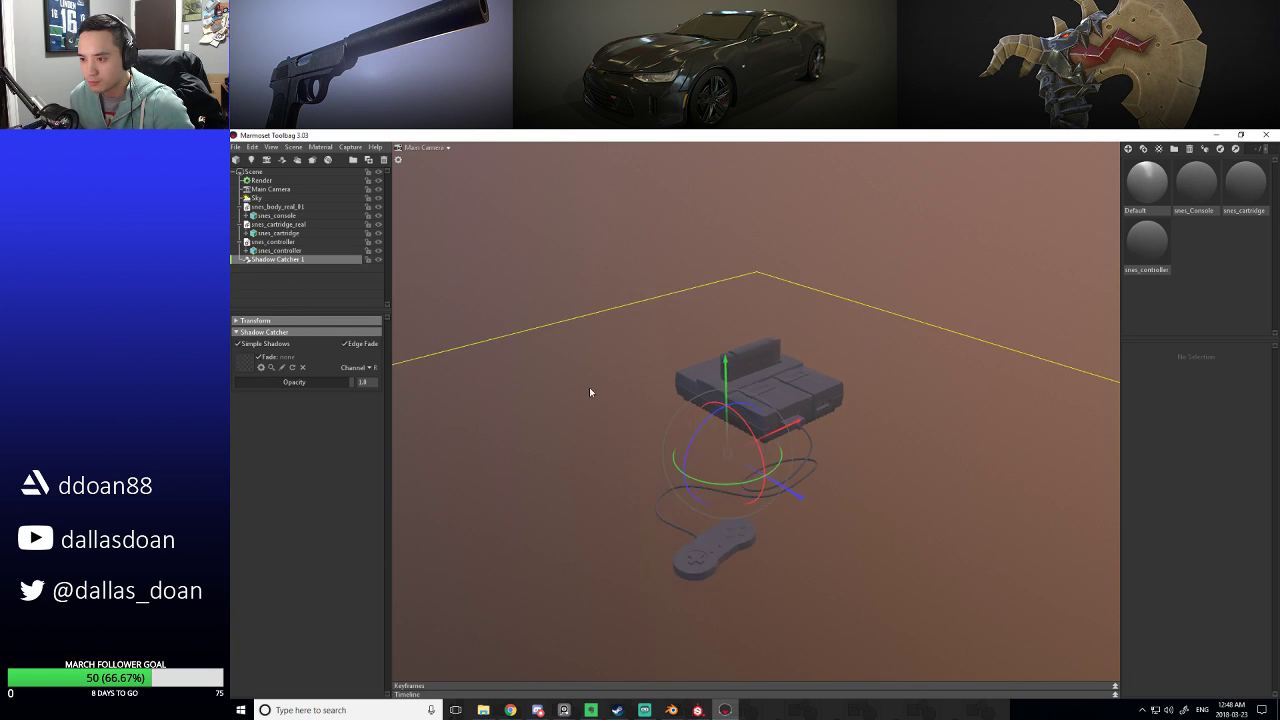
left_click_drag(589, 388, 609, 353)
left_click(343, 295)
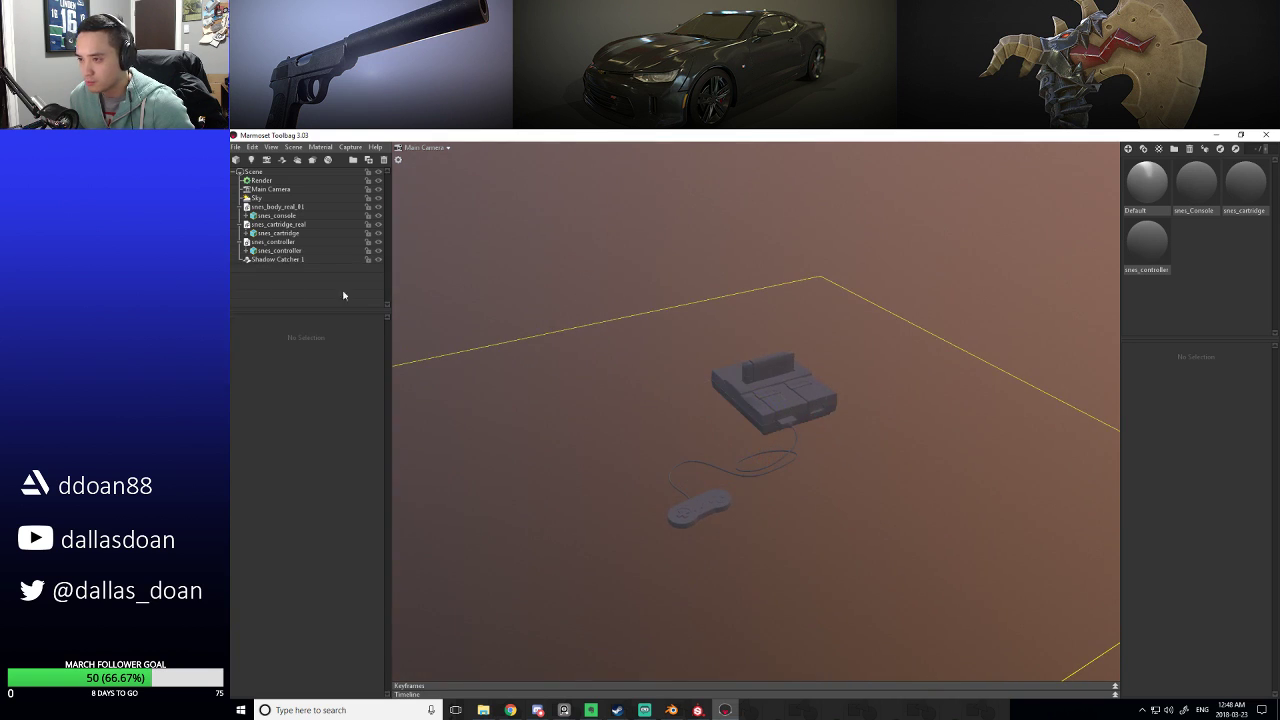
Add a child light to the sky image and move it just above the horizon, right of the setting sun.
left_click(258, 198)
left_click(333, 407)
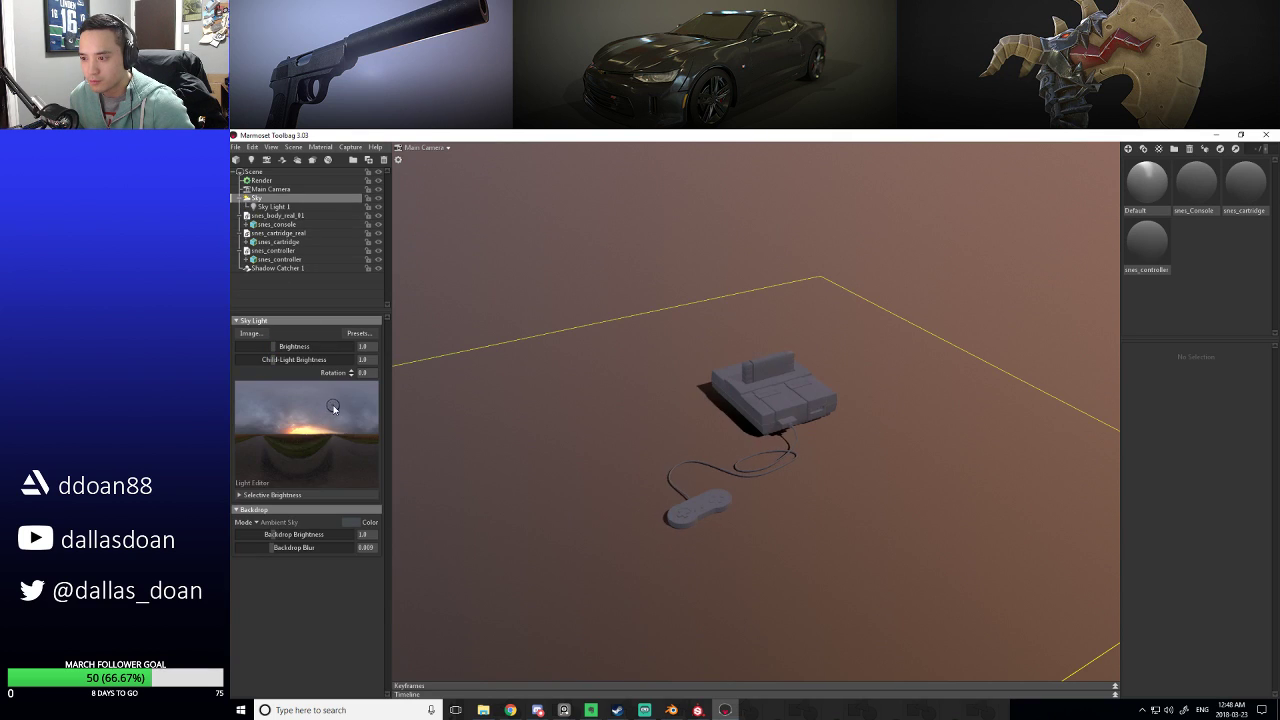
left_click_drag(339, 410, 297, 392)
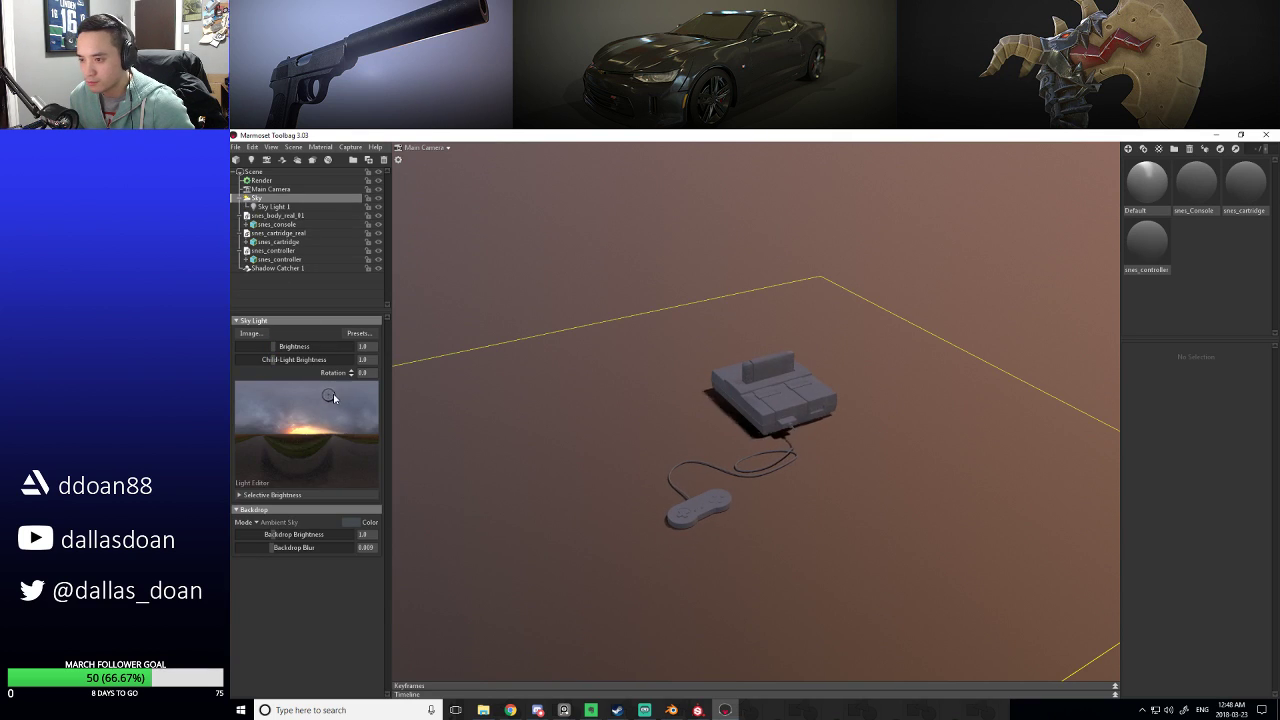
mouse_move(378, 403)
left_mouse_down()
mouse_move(409, 421)
mouse_move(319, 432)
left_mouse_up()
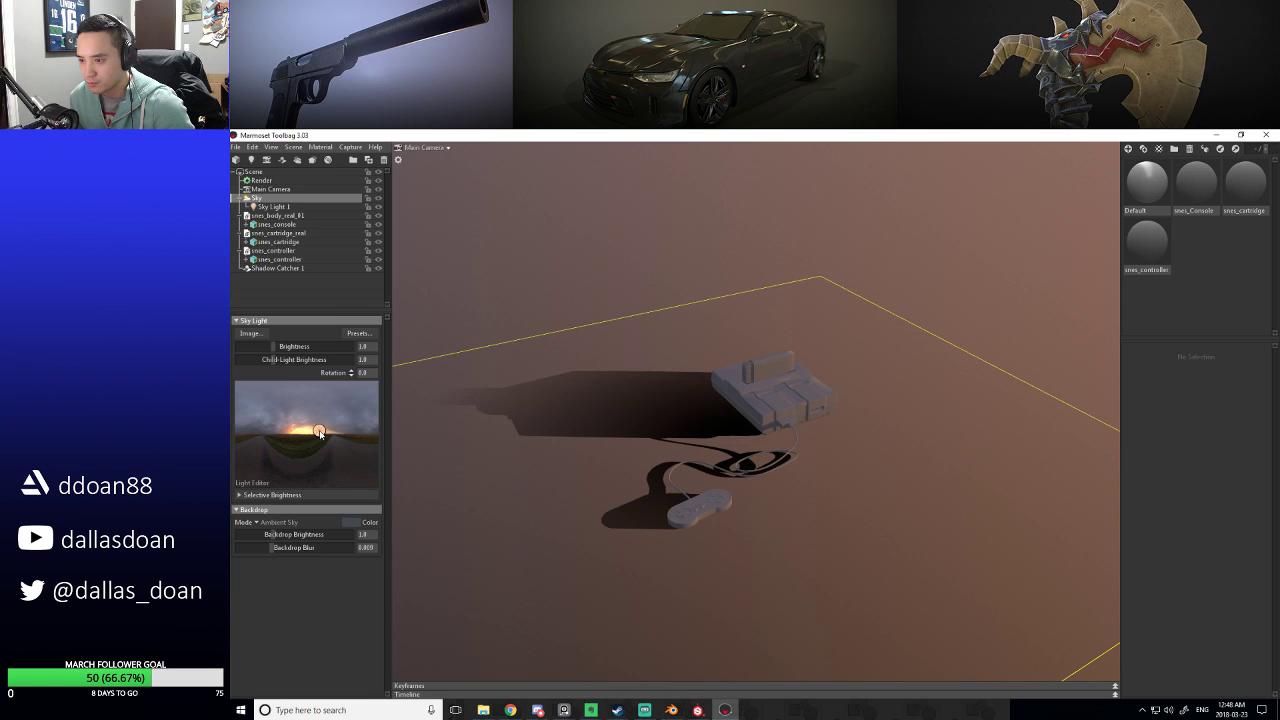
left_click_drag(320, 432, 284, 432)
left_click_drag(284, 432, 318, 428)
left_click_drag(774, 431, 770, 474)
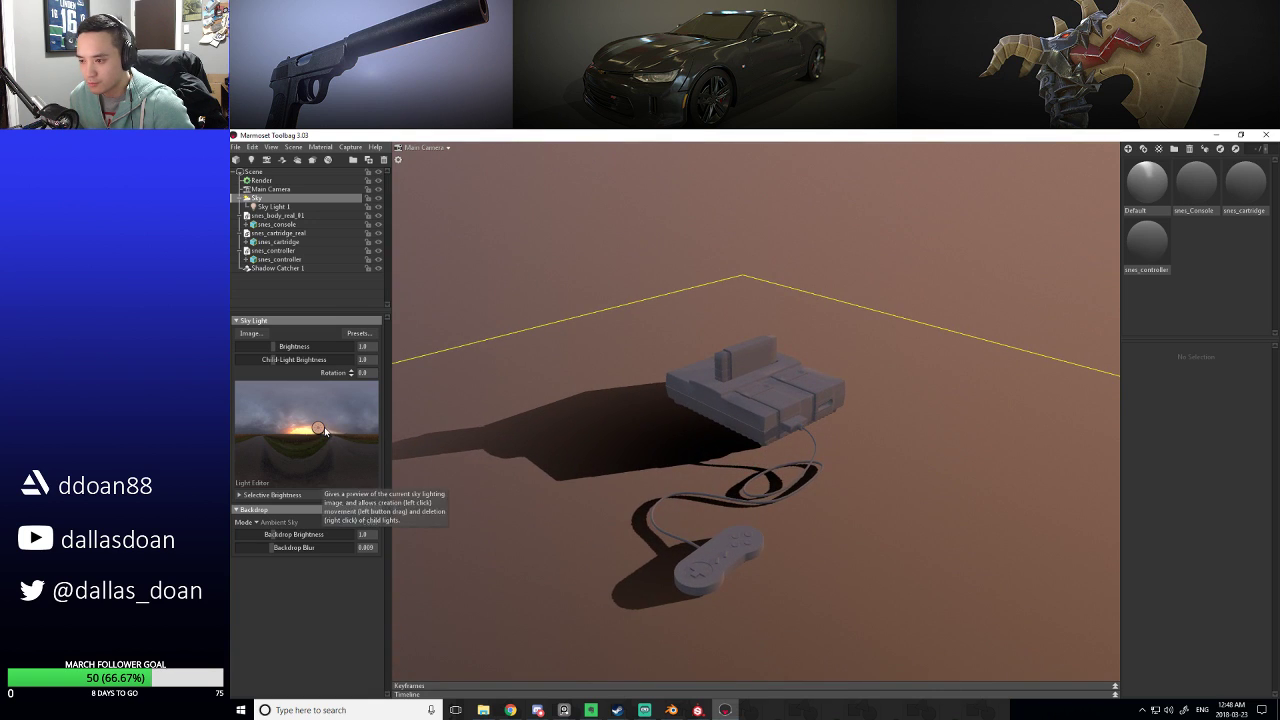
left_click_drag(318, 428, 322, 427)
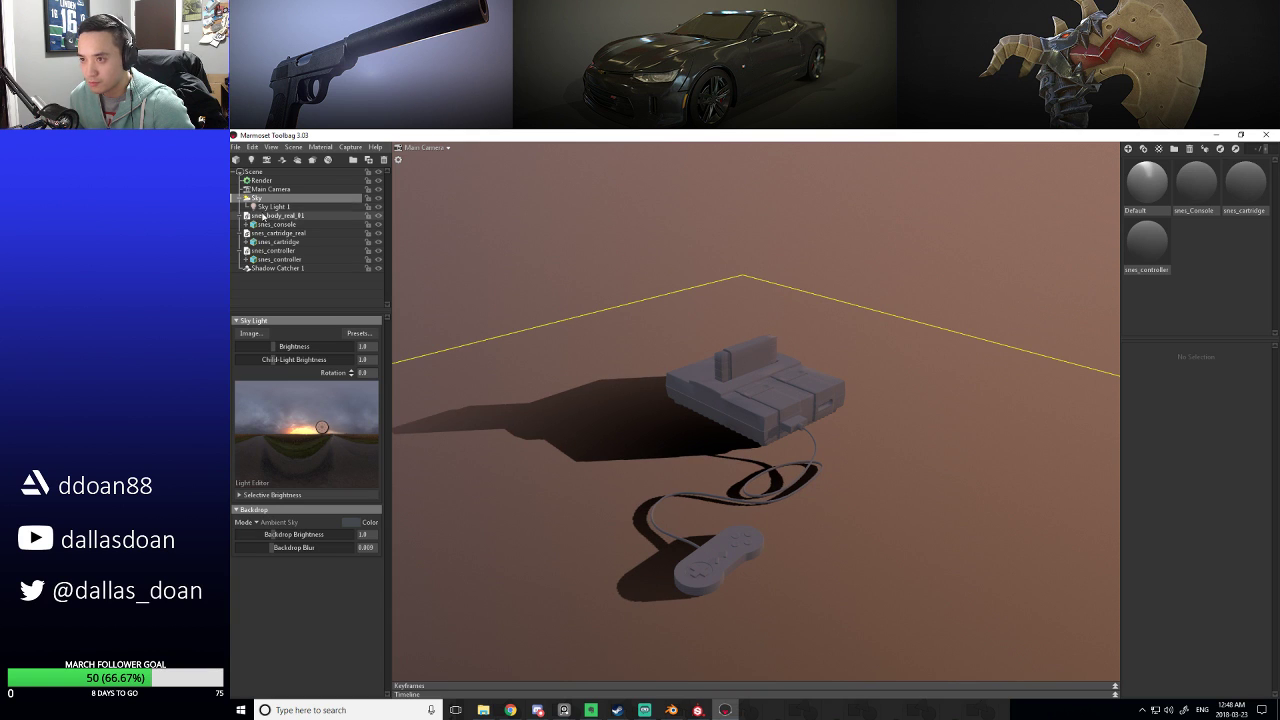
Try Contact Refinement on the first sky light while viewing the models' shadows.
left_click(268, 207)
left_click_drag(790, 385, 823, 323)
right_click_drag(823, 323, 714, 440)
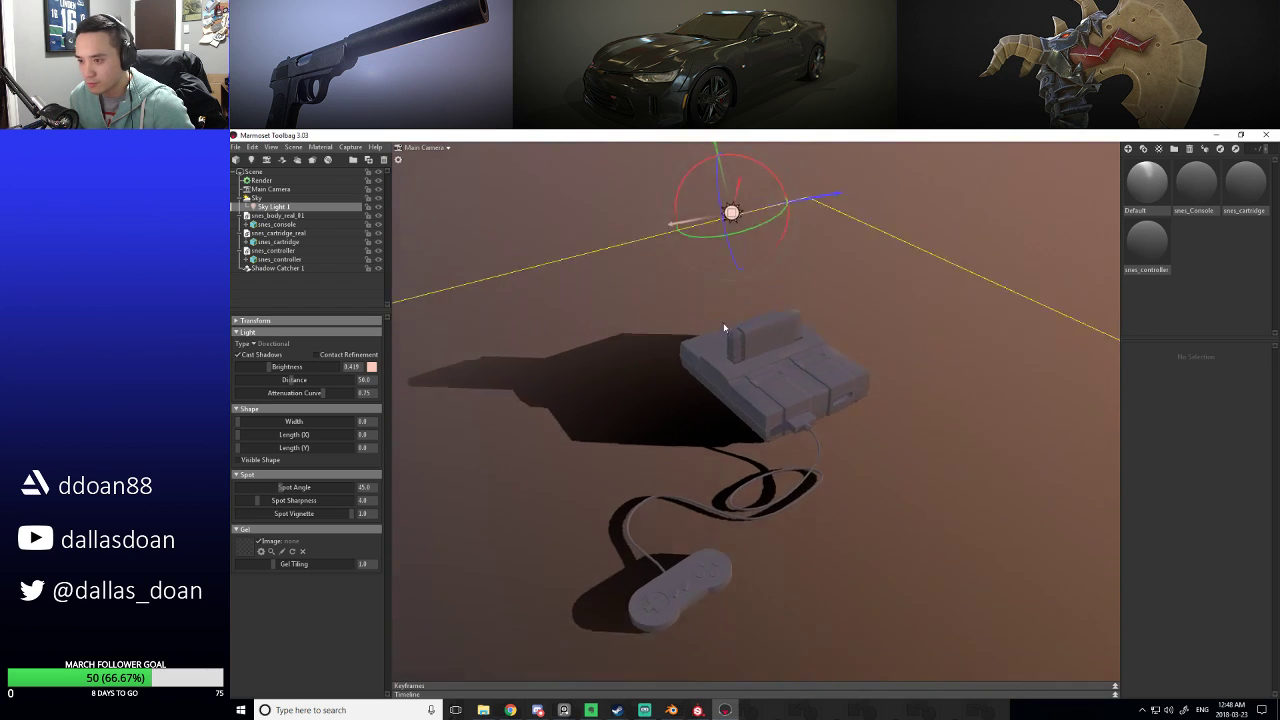
left_click_drag(714, 440, 700, 390)
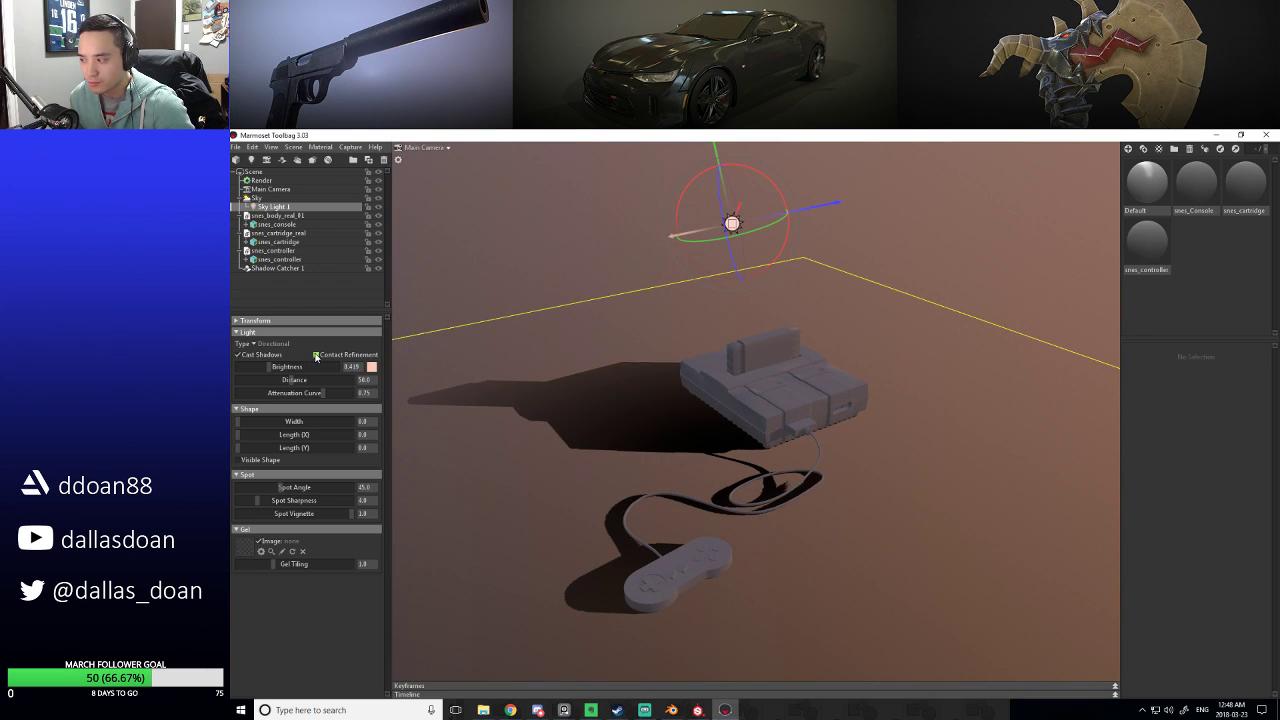
left_click(315, 356)
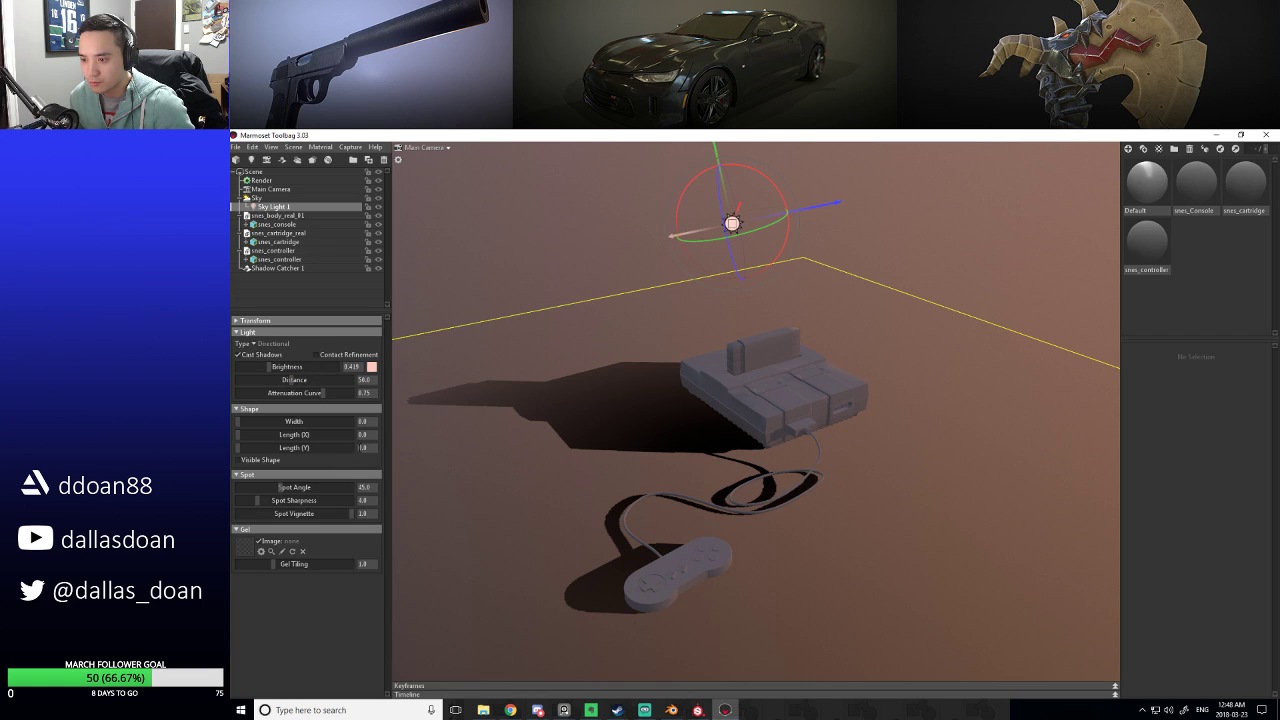
Enable ambient occlusion with an occlusion strength of about 2.78 and turn on global illumination in the render settings.
left_click(261, 180)
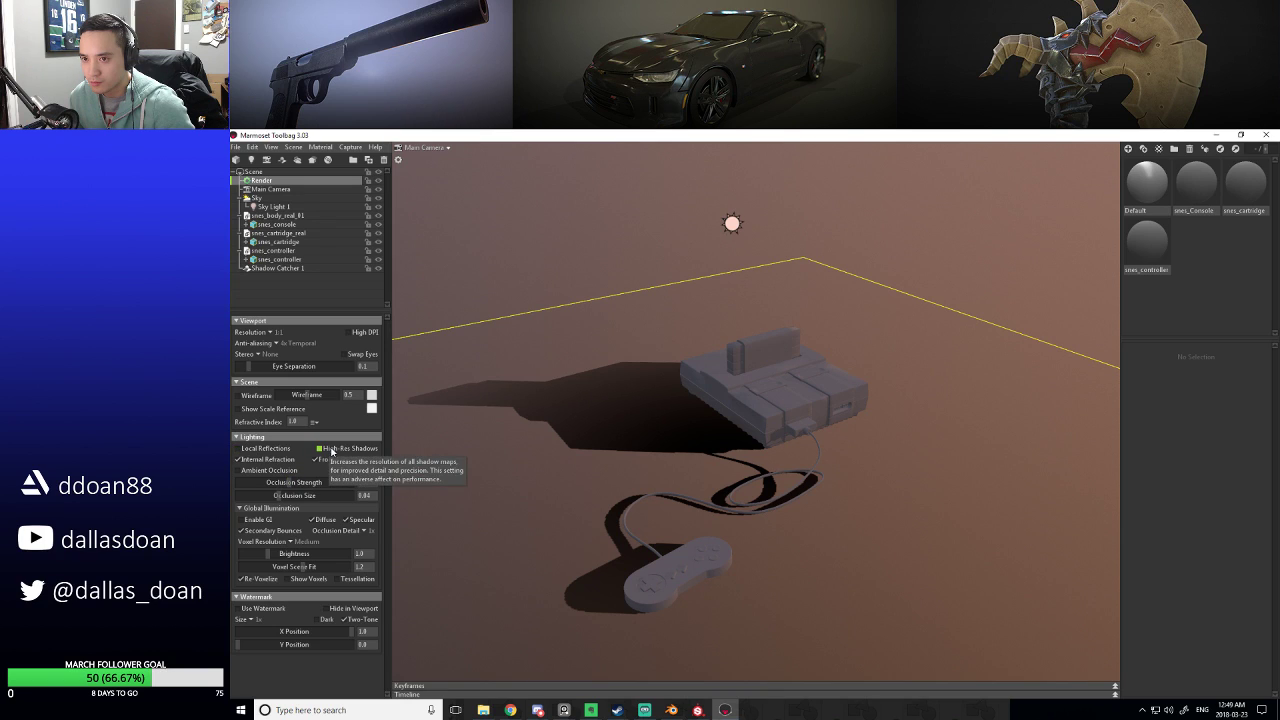
left_click(249, 472)
left_click(249, 472)
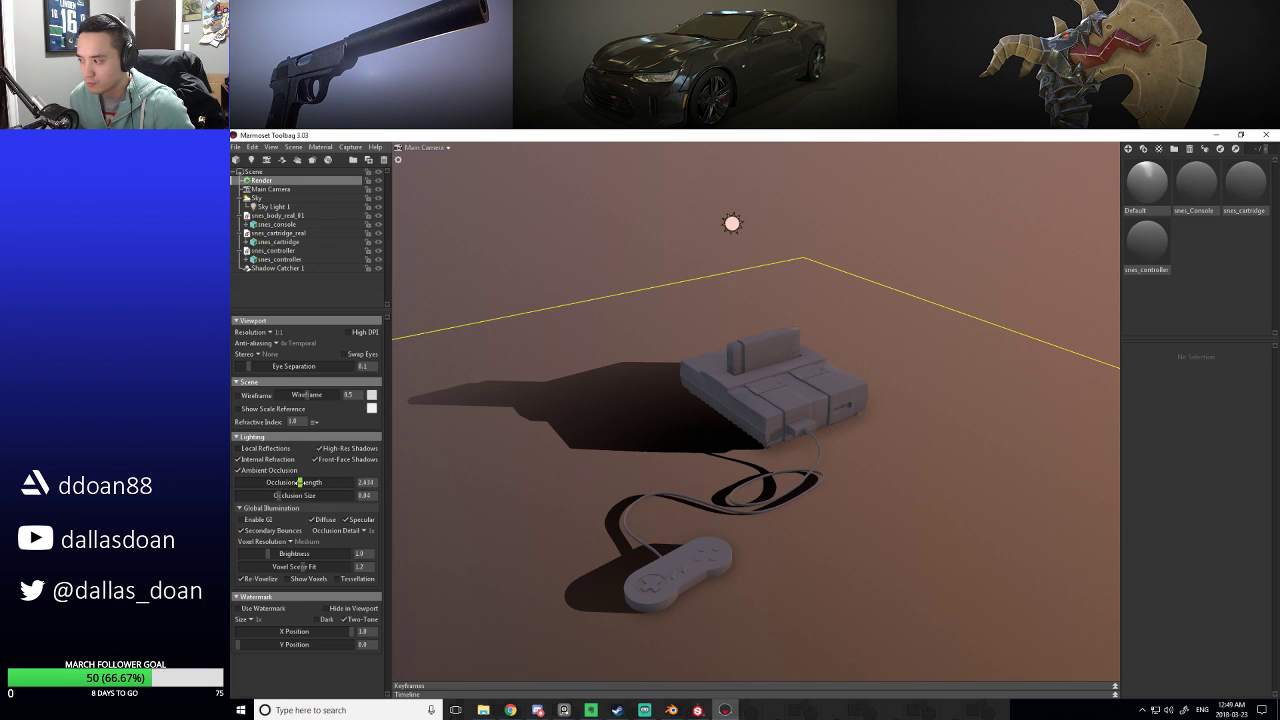
left_click_drag(577, 480, 572, 472)
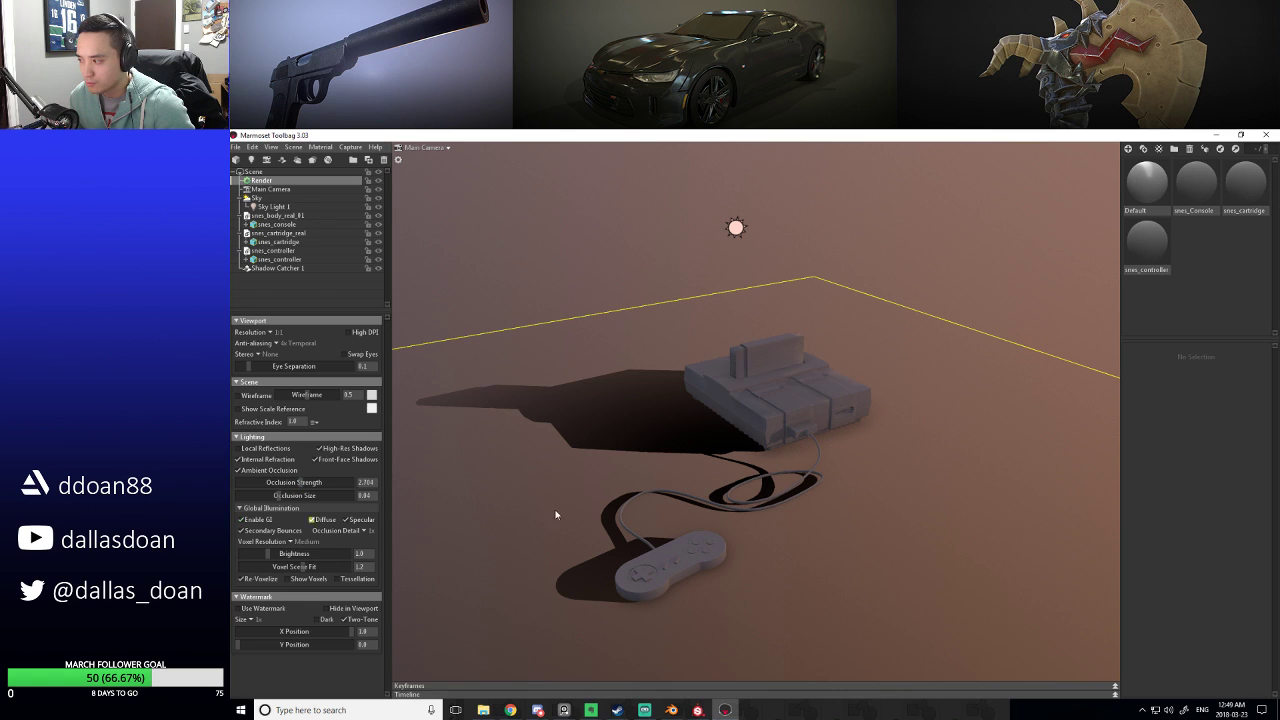
left_click_drag(557, 514, 560, 455)
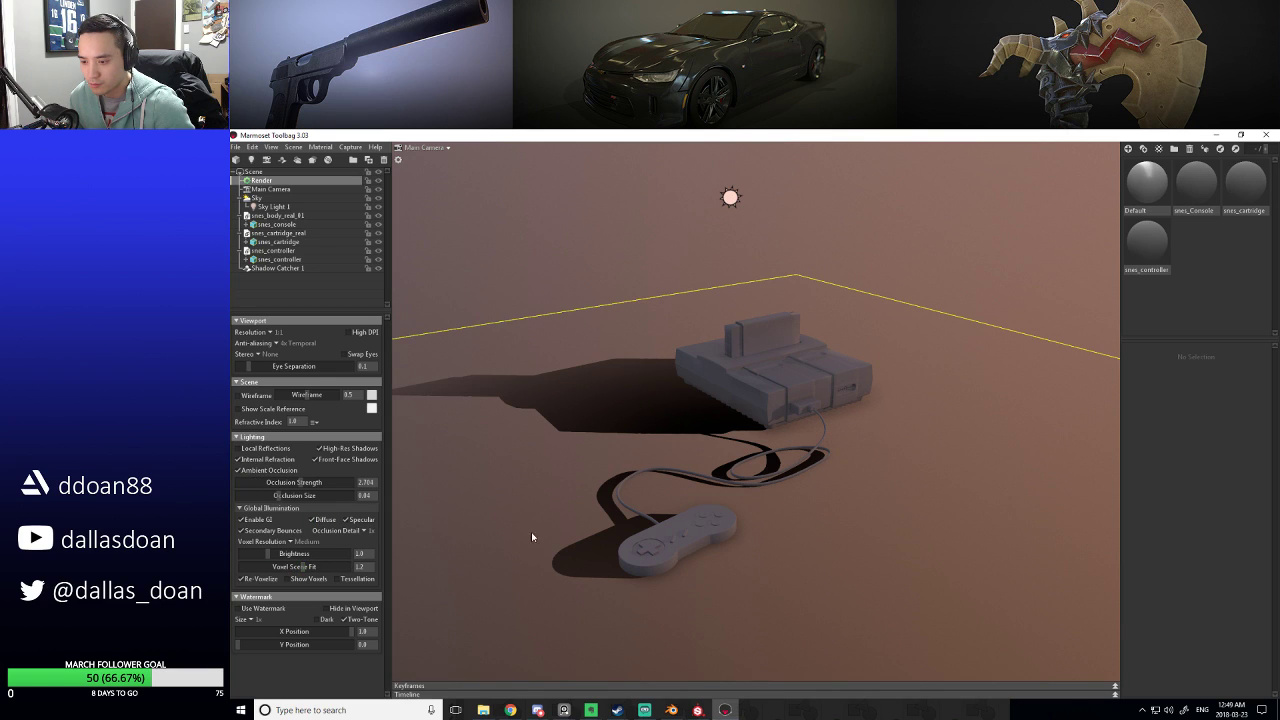
left_click_drag(493, 537, 553, 413)
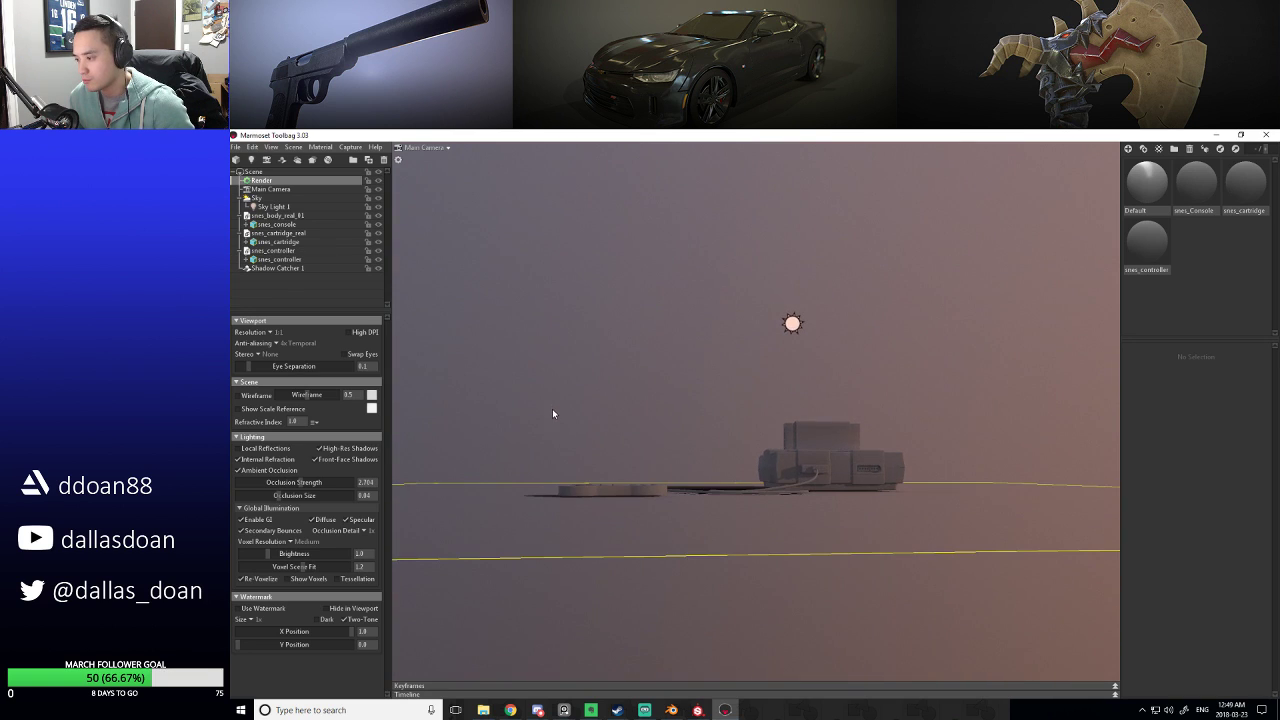
Add a second child light to the sky image and move it just left of the setting sun.
left_click(678, 524)
left_click_drag(738, 388, 739, 383)
left_click_drag(580, 425, 655, 495)
left_click(258, 198)
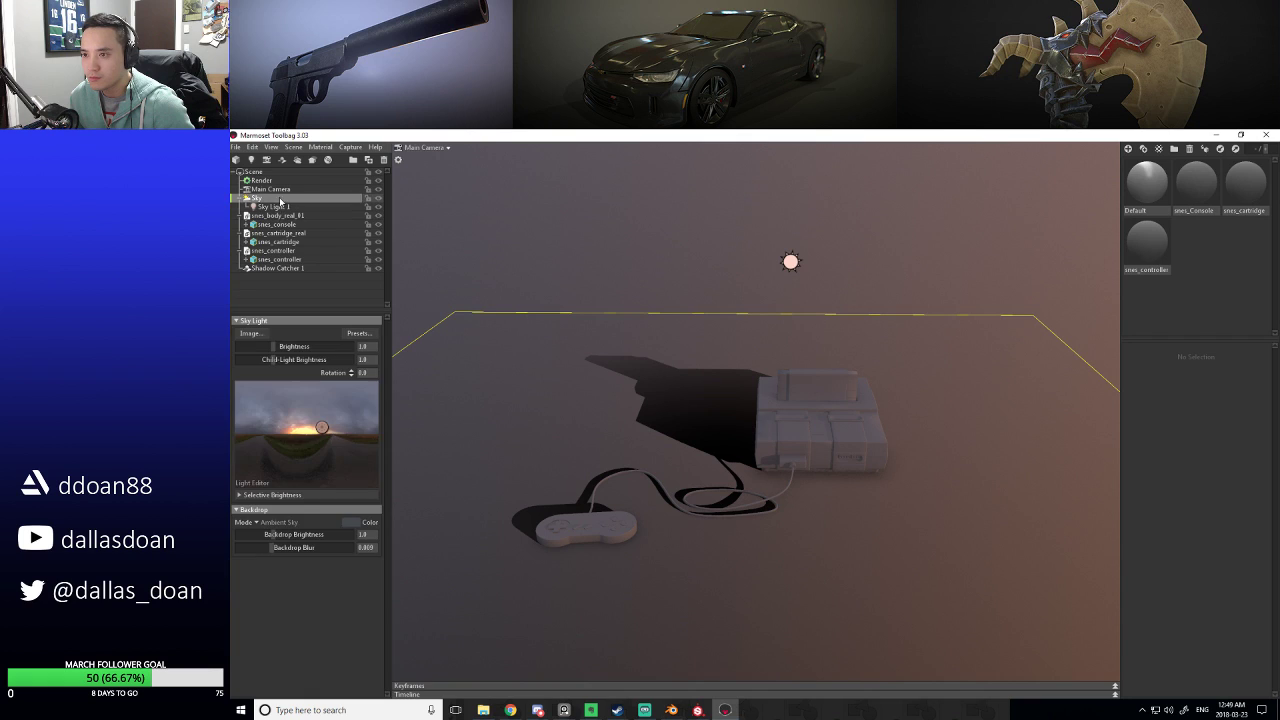
left_click(283, 421)
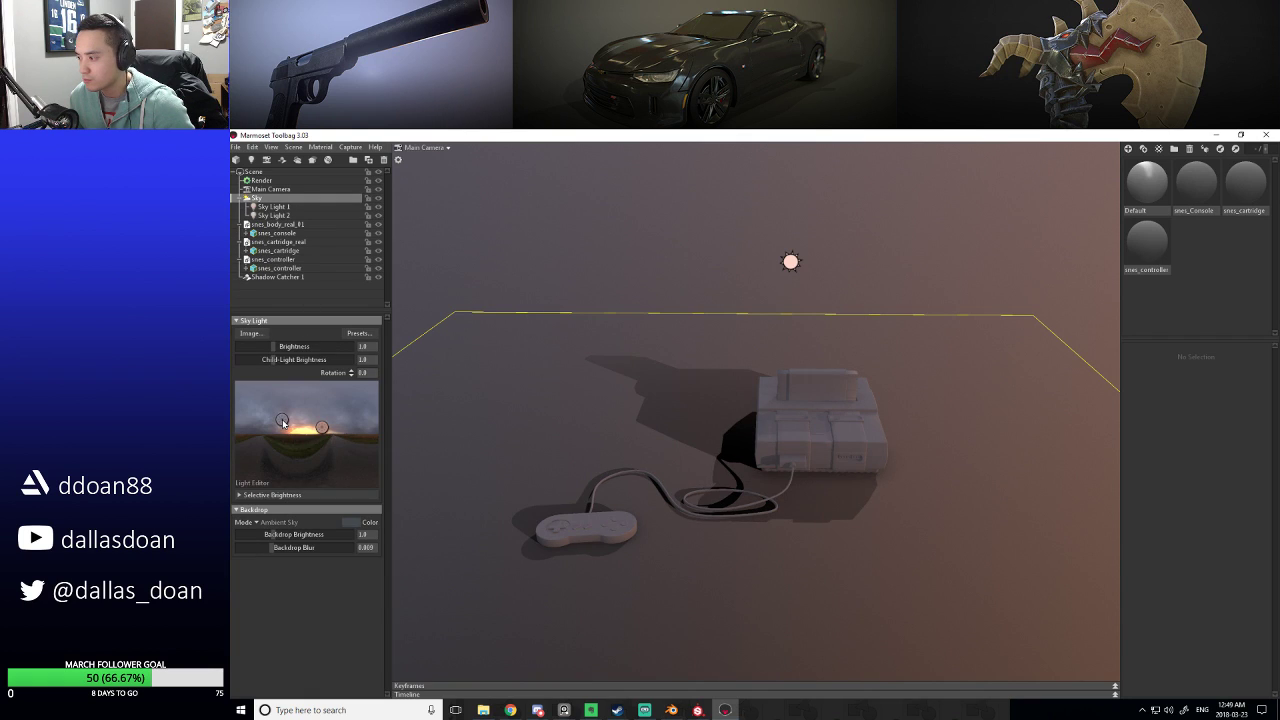
left_click_drag(280, 423, 296, 427)
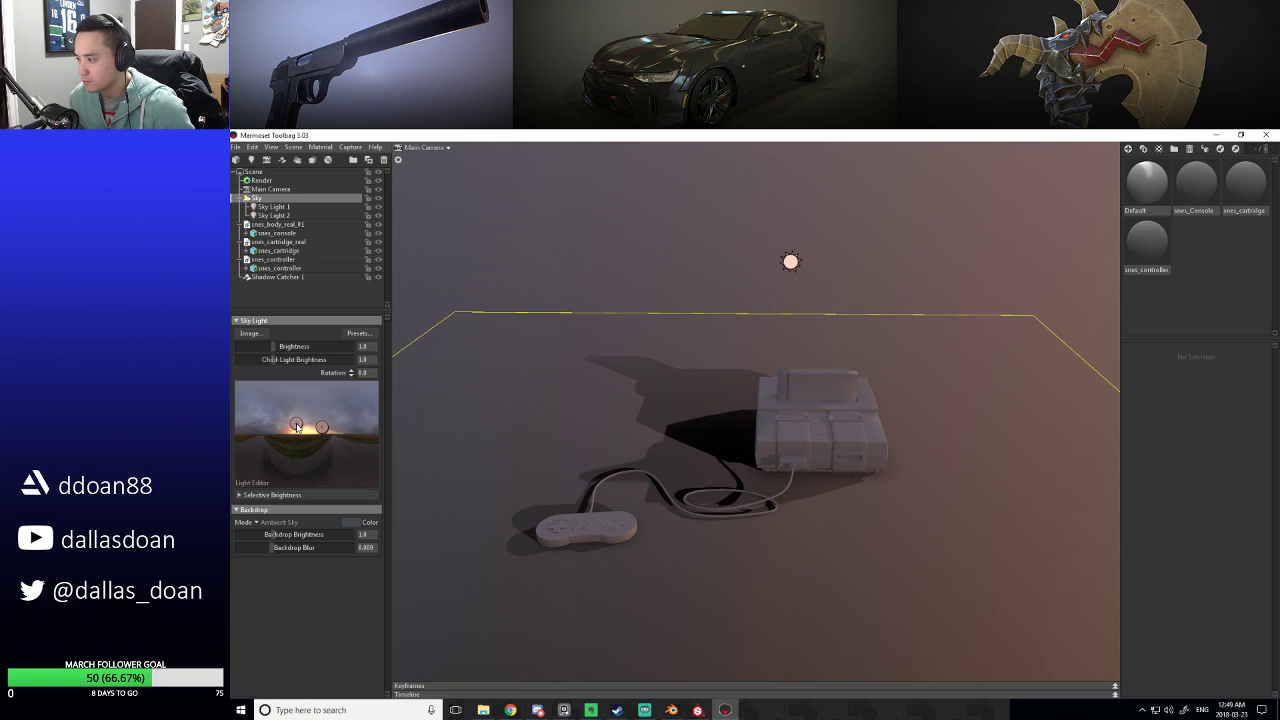
Turn off shadow casting for the second sky light.
left_click(252, 334)
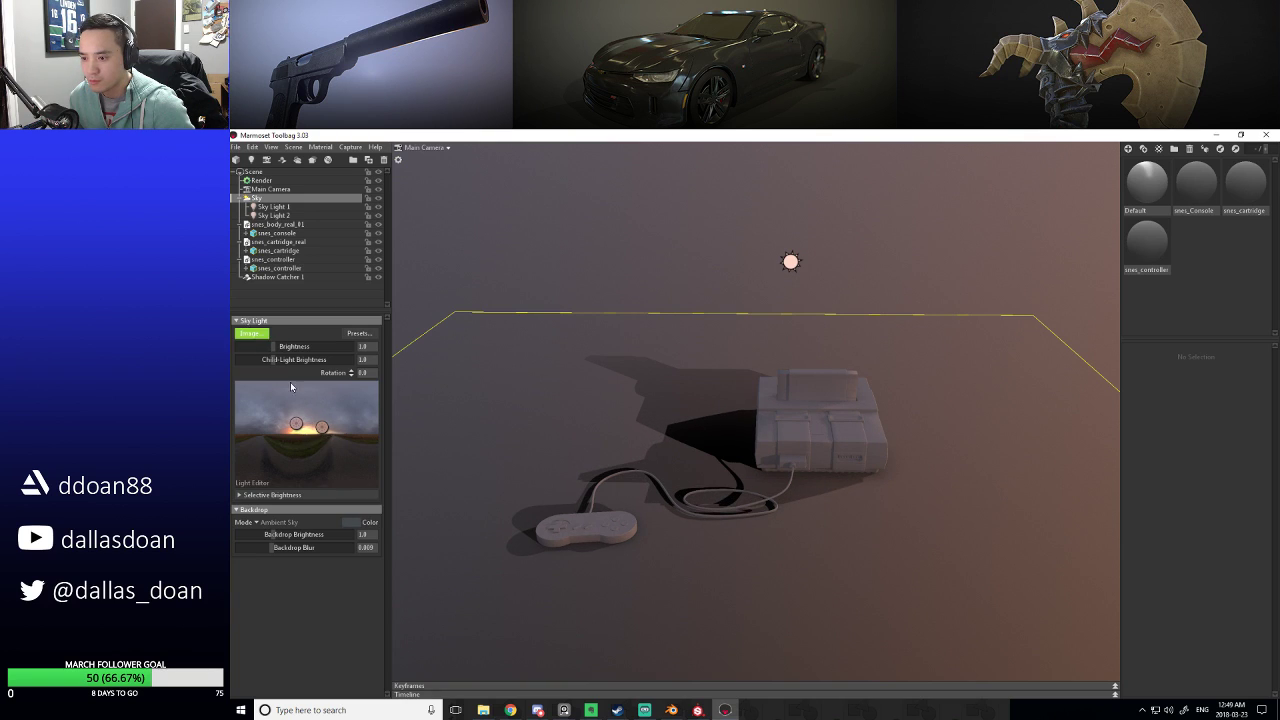
left_click(273, 206)
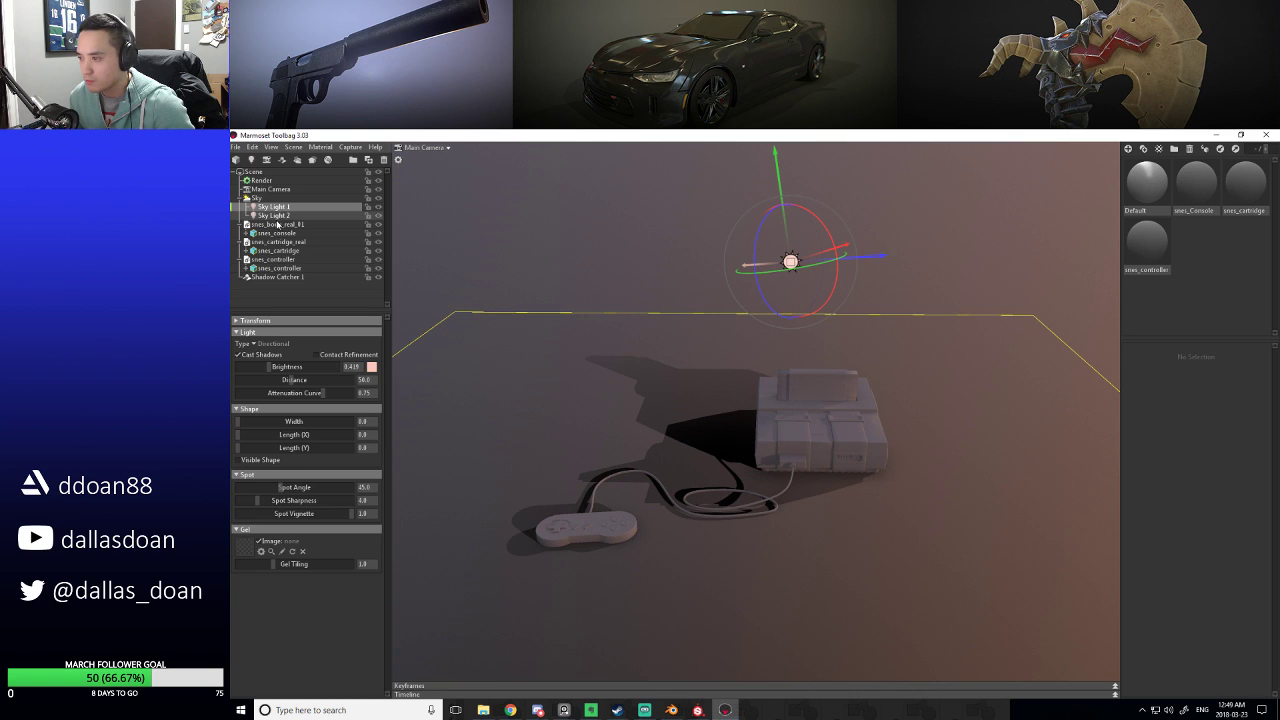
left_click(273, 215)
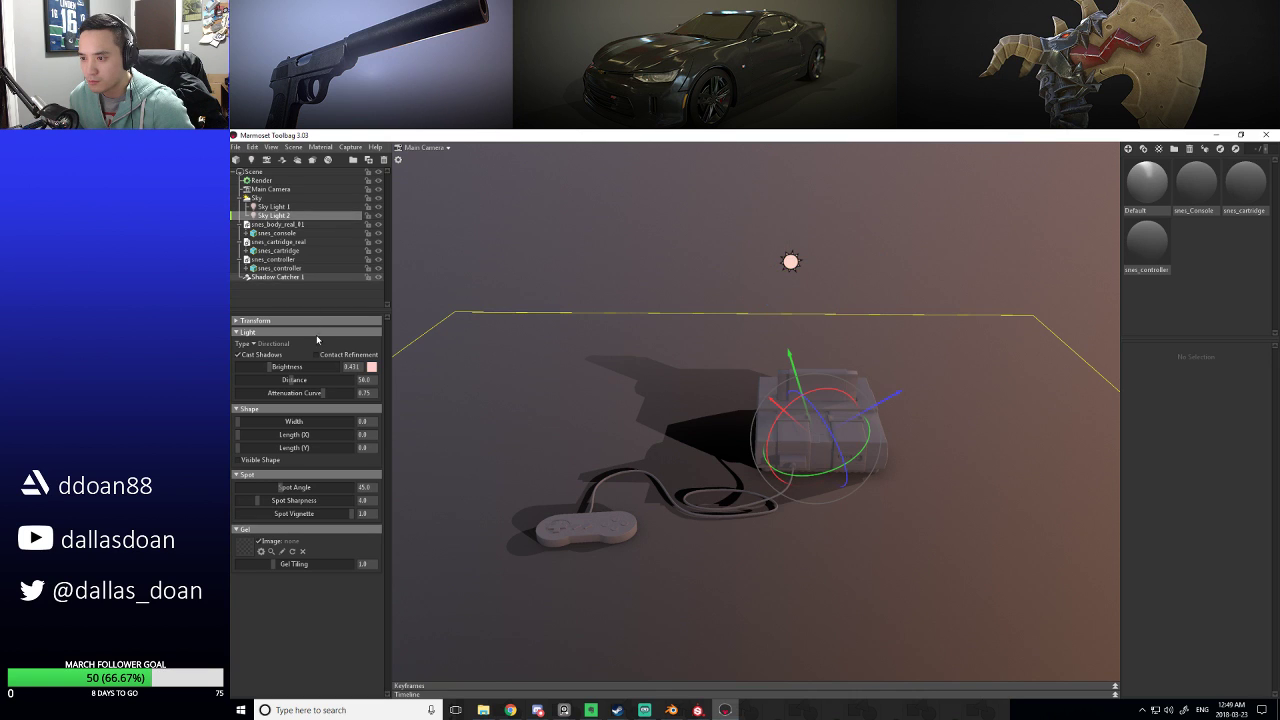
left_click(254, 353)
left_click_drag(634, 420, 600, 388)
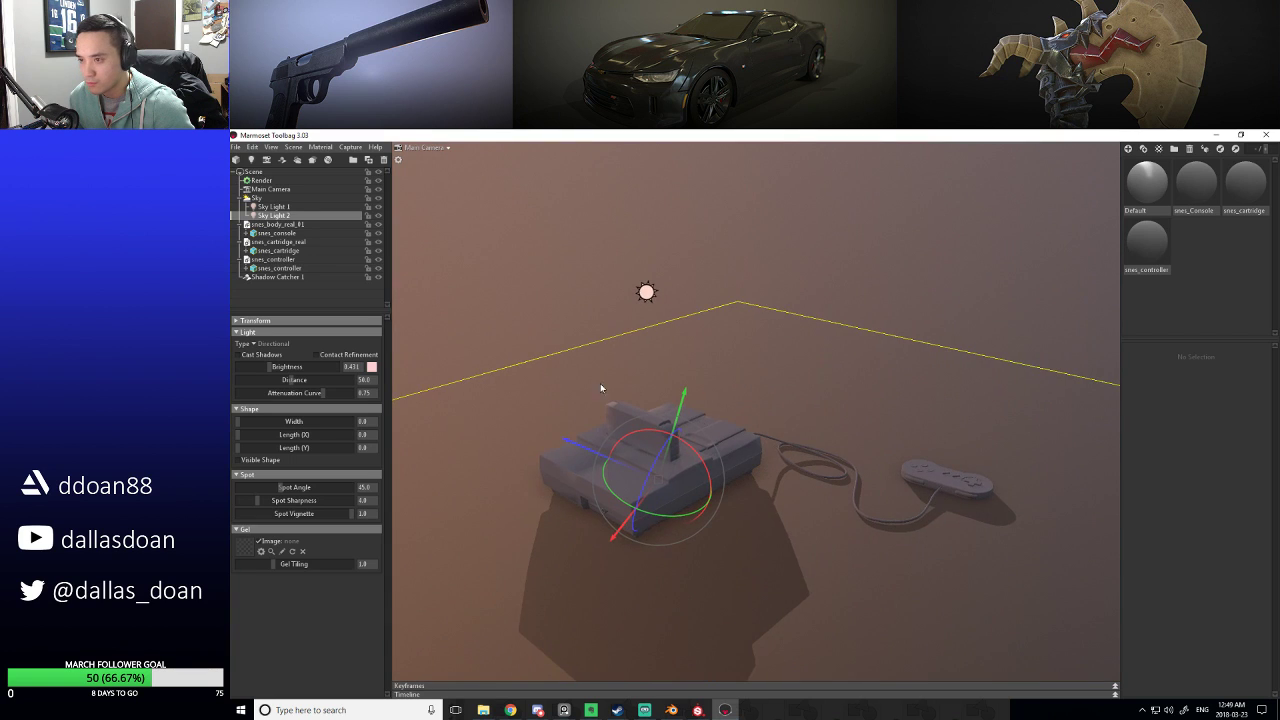
Add a third child light directly on the sun in the sky image and select it.
left_click(275, 198)
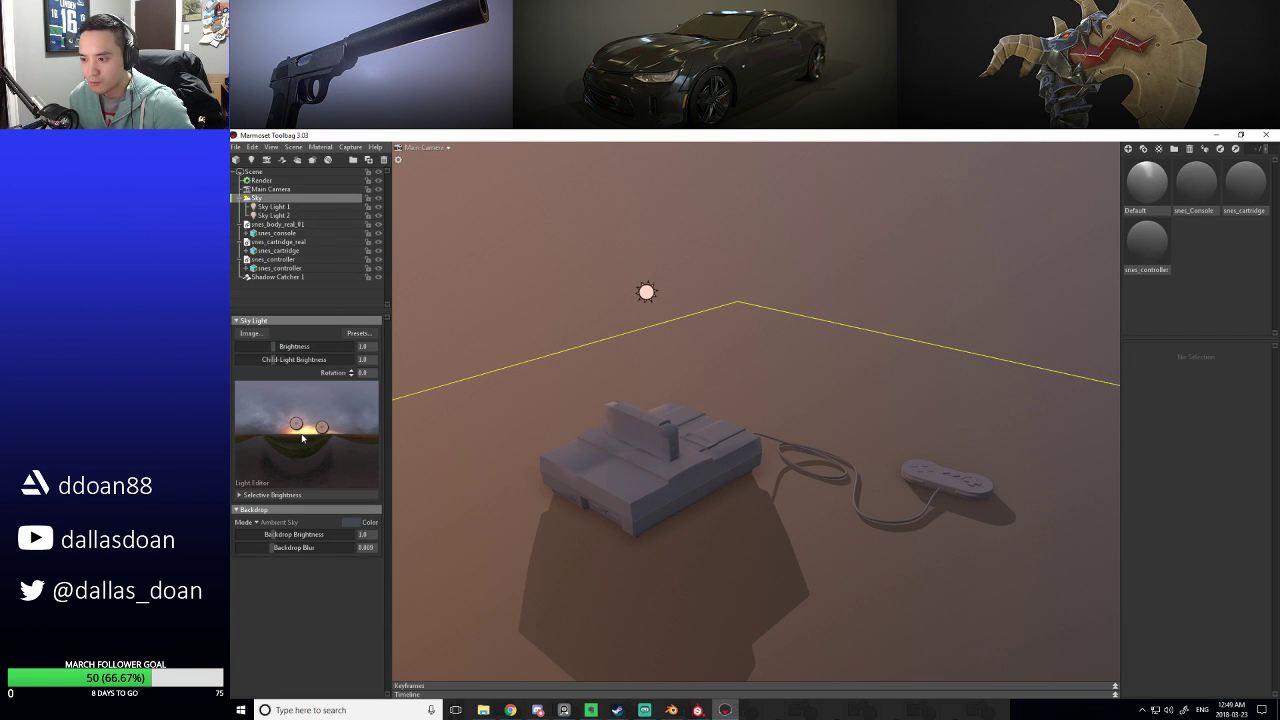
left_click(306, 437)
left_click_drag(486, 434, 620, 460)
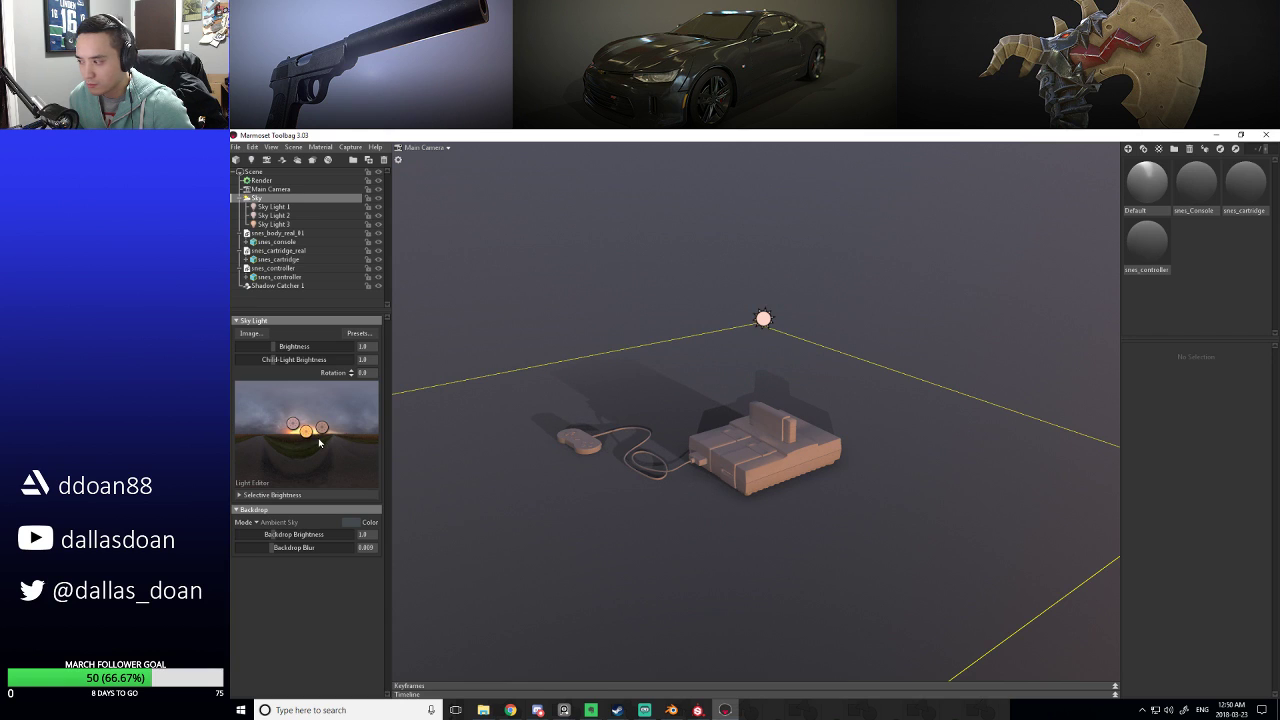
left_click(275, 224)
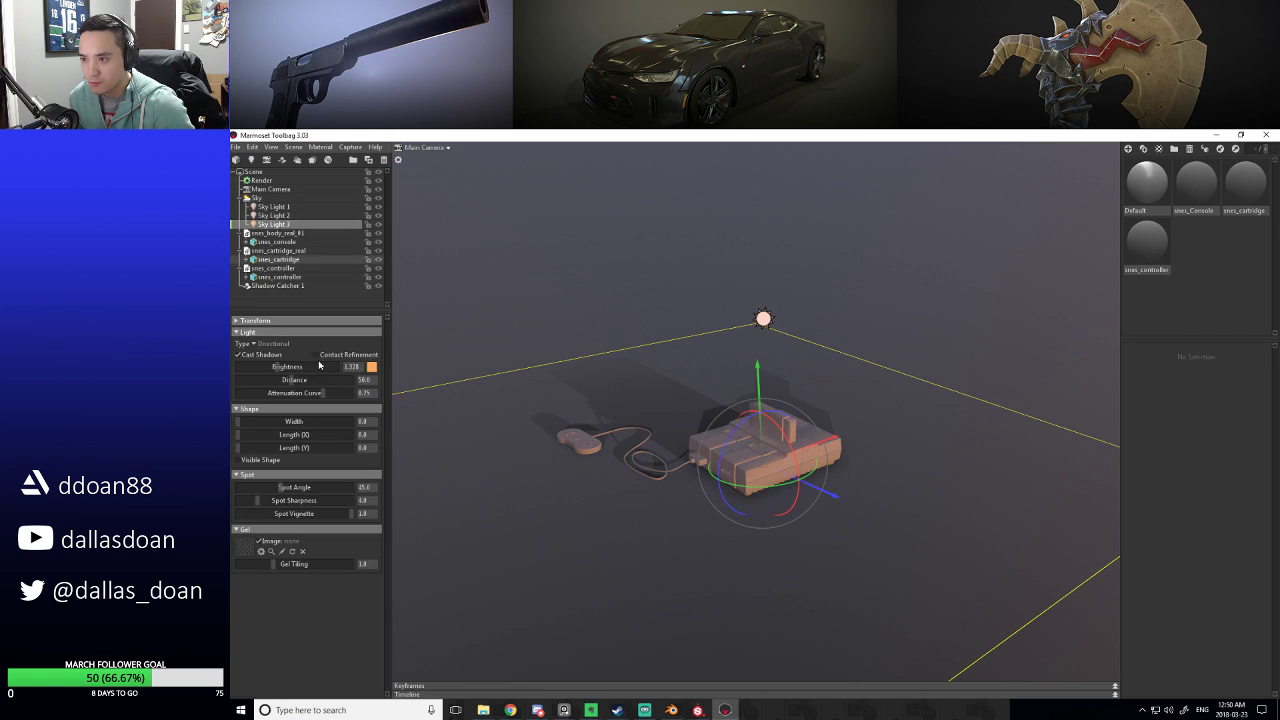
Examine the lighting and shadows on the SNES models from several angles and review the sky and first sky light settings.
left_click_drag(648, 406, 749, 331)
left_click(690, 375)
left_click_drag(690, 375, 765, 447)
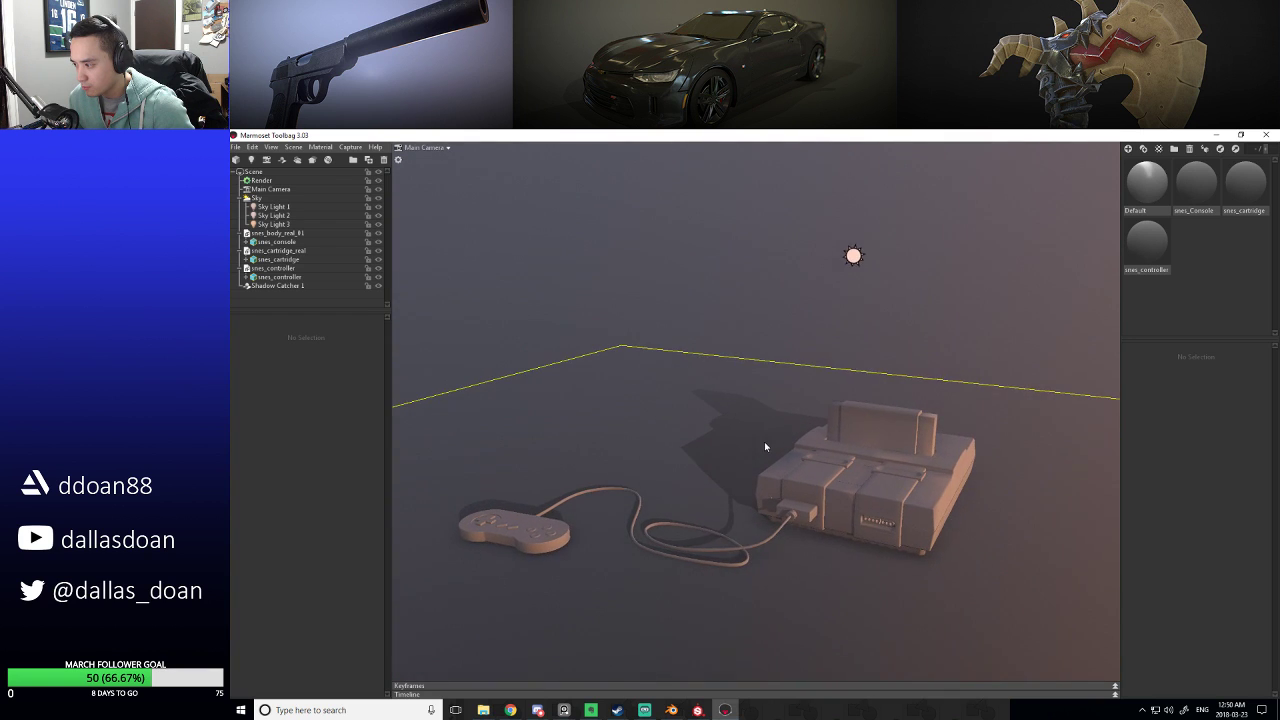
left_click(274, 206)
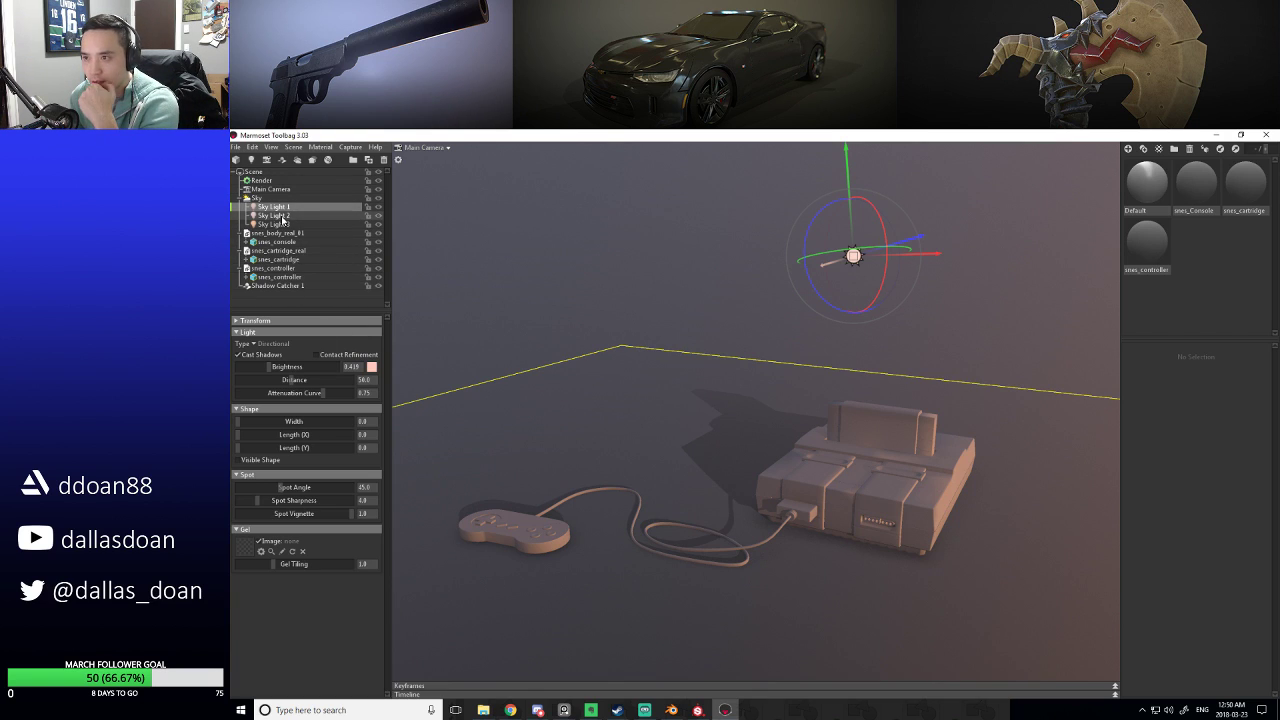
left_click(278, 197)
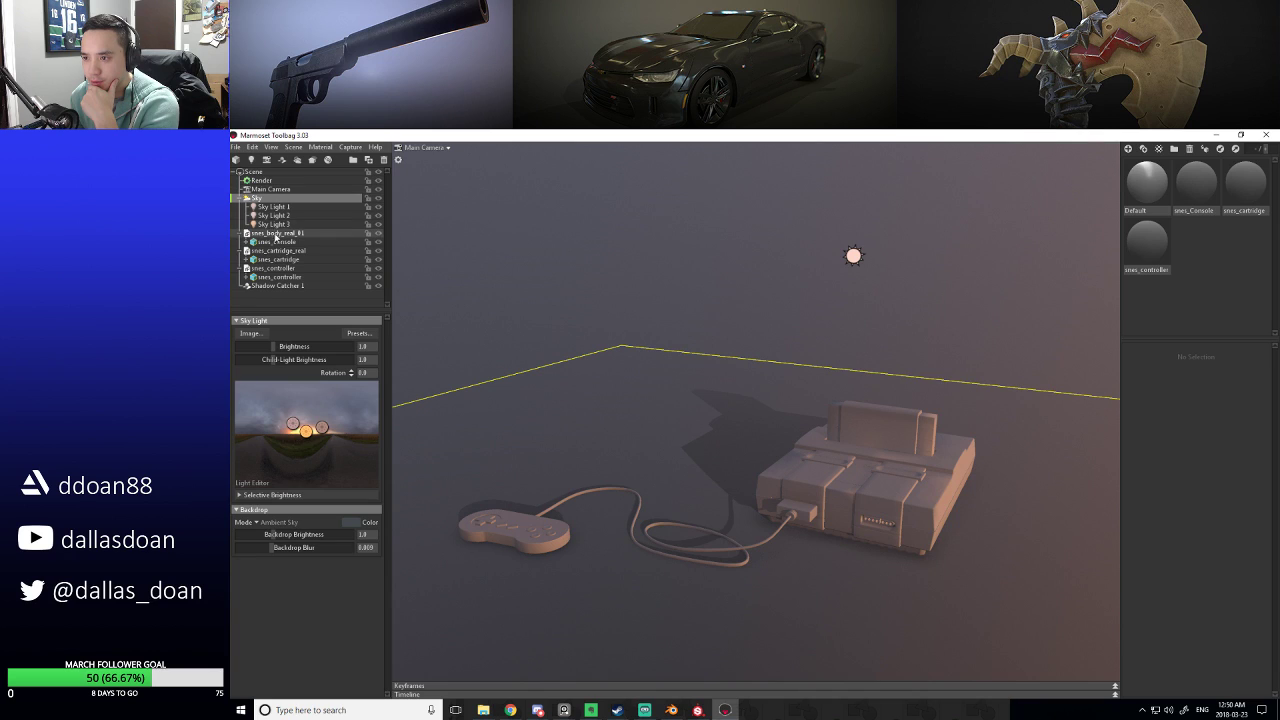
left_click(281, 207)
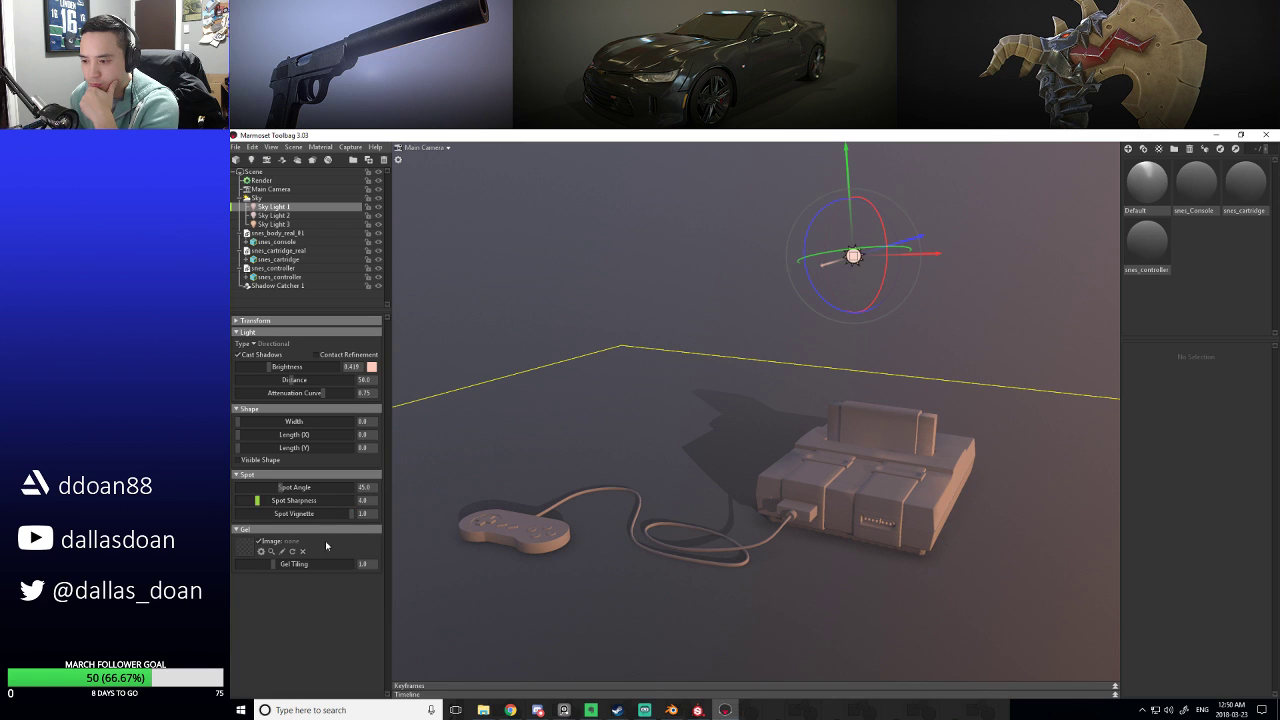
left_click_drag(645, 454, 791, 434)
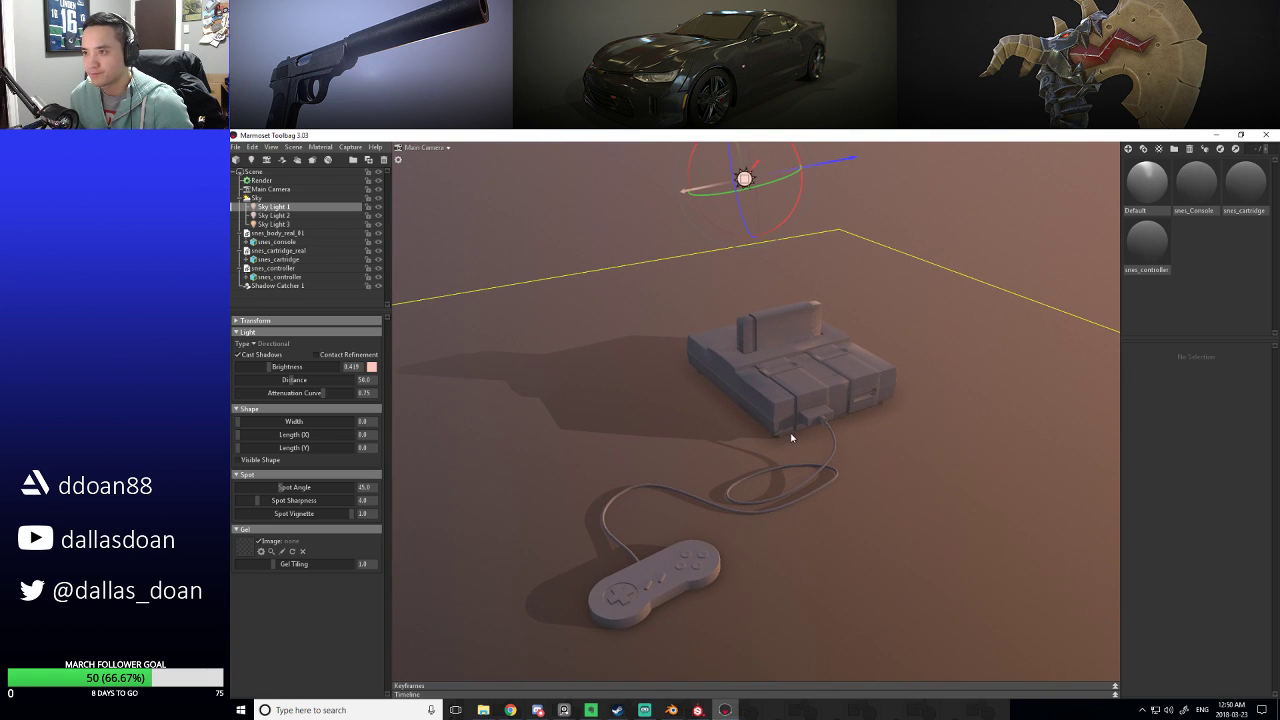
Save the scene under the new name SNES_V5.tbscene in the SNES scenes folder.
left_click(236, 147)
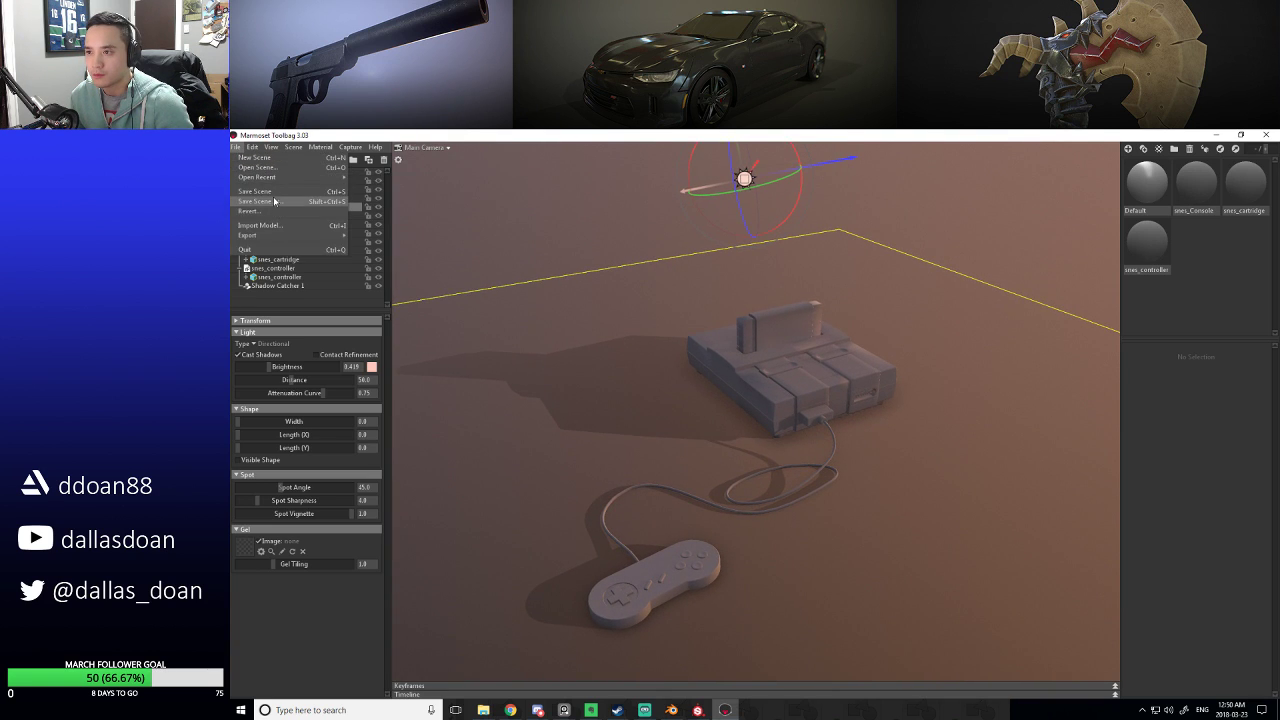
left_click(262, 201)
left_click(459, 168)
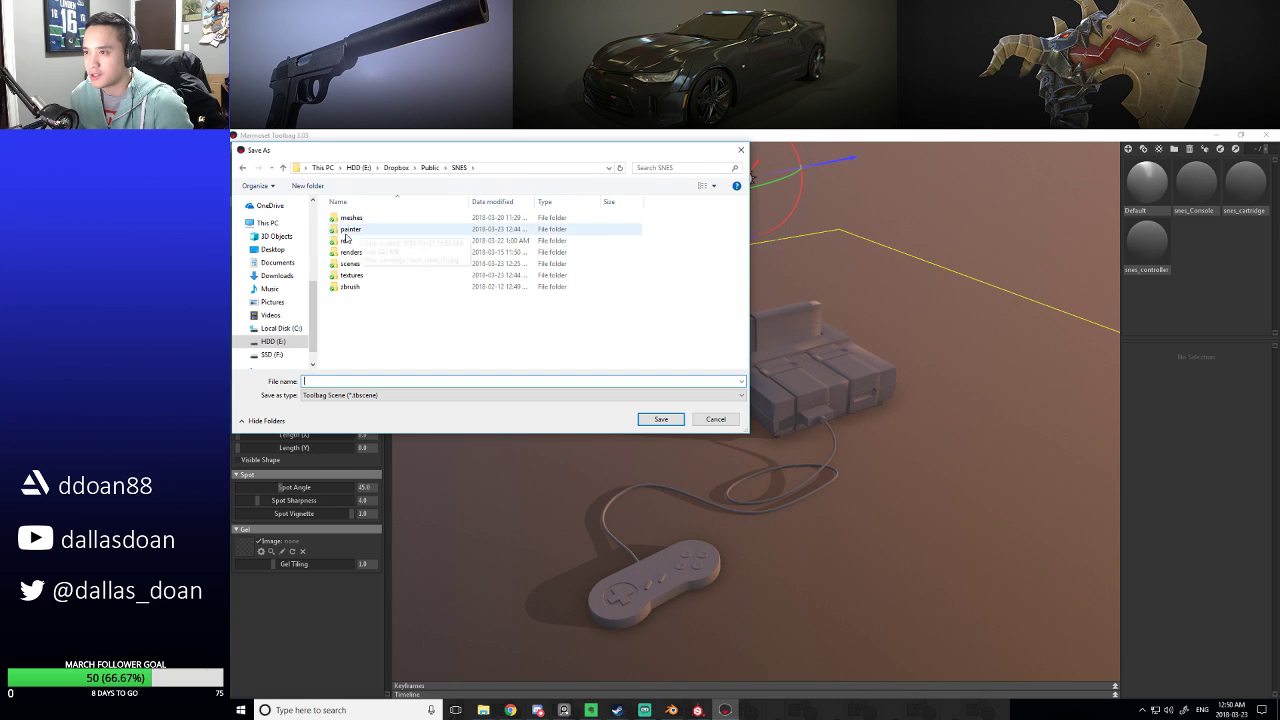
double_click(365, 265)
left_click(378, 265)
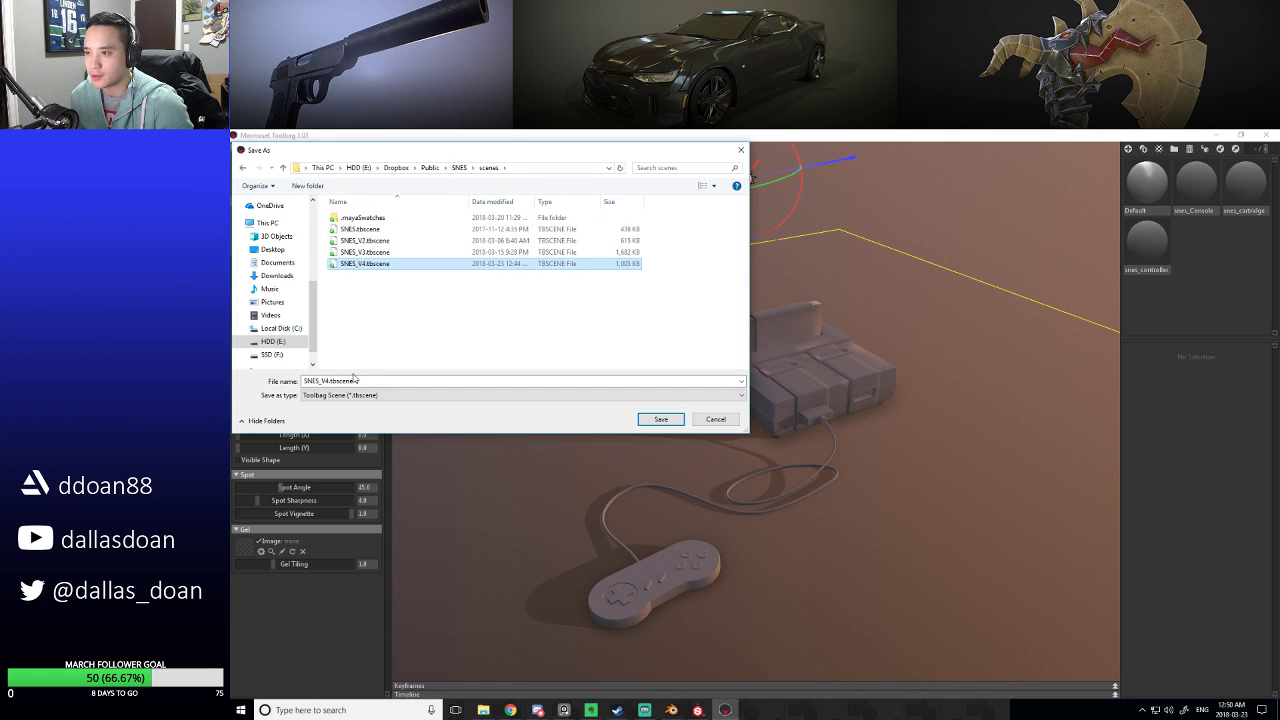
left_click(355, 380)
left_click(331, 381)
key("BackSpace")
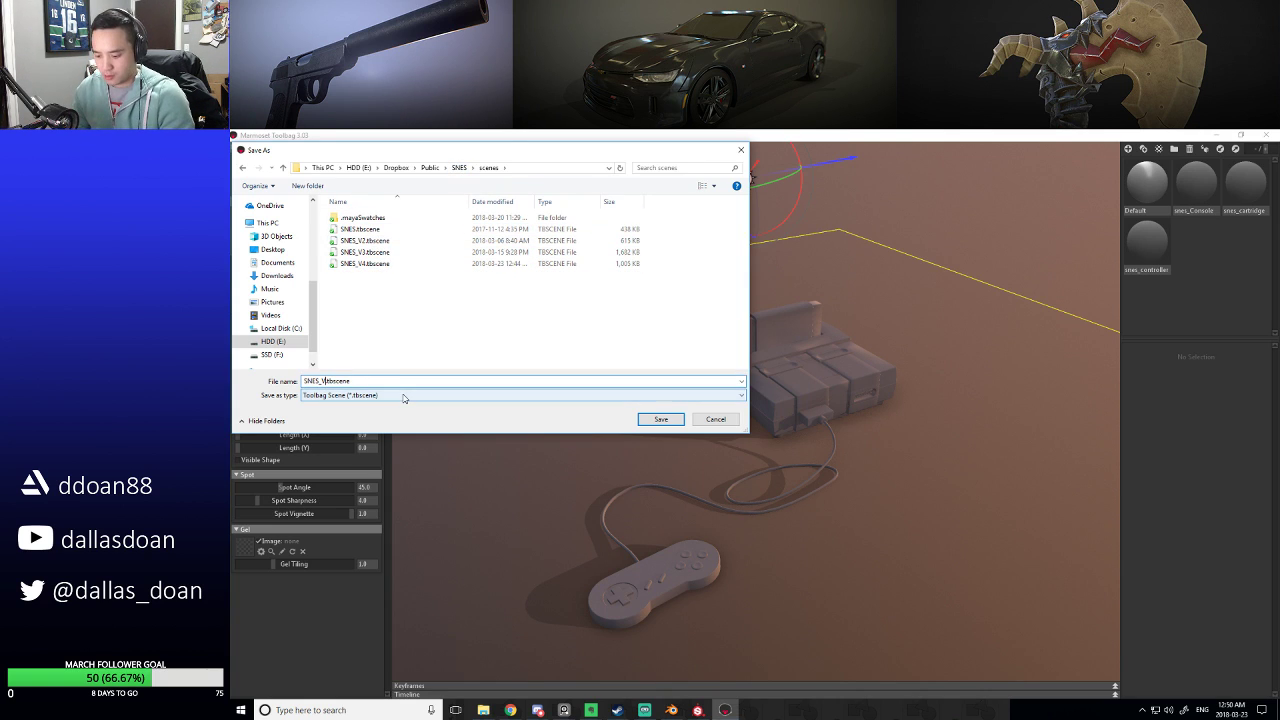
type("5")
key("Return")
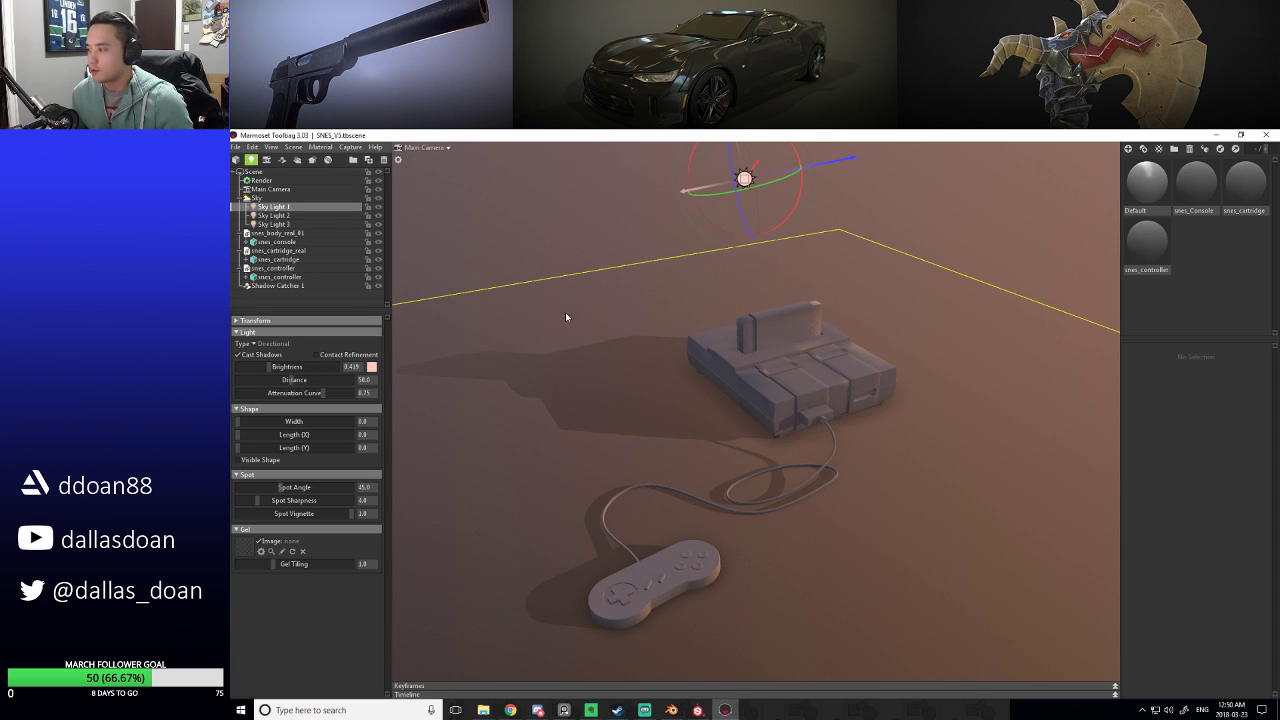
Open the earlier scene SNES_V4.tbscene from the recent files for comparison.
left_click_drag(565, 317, 603, 334)
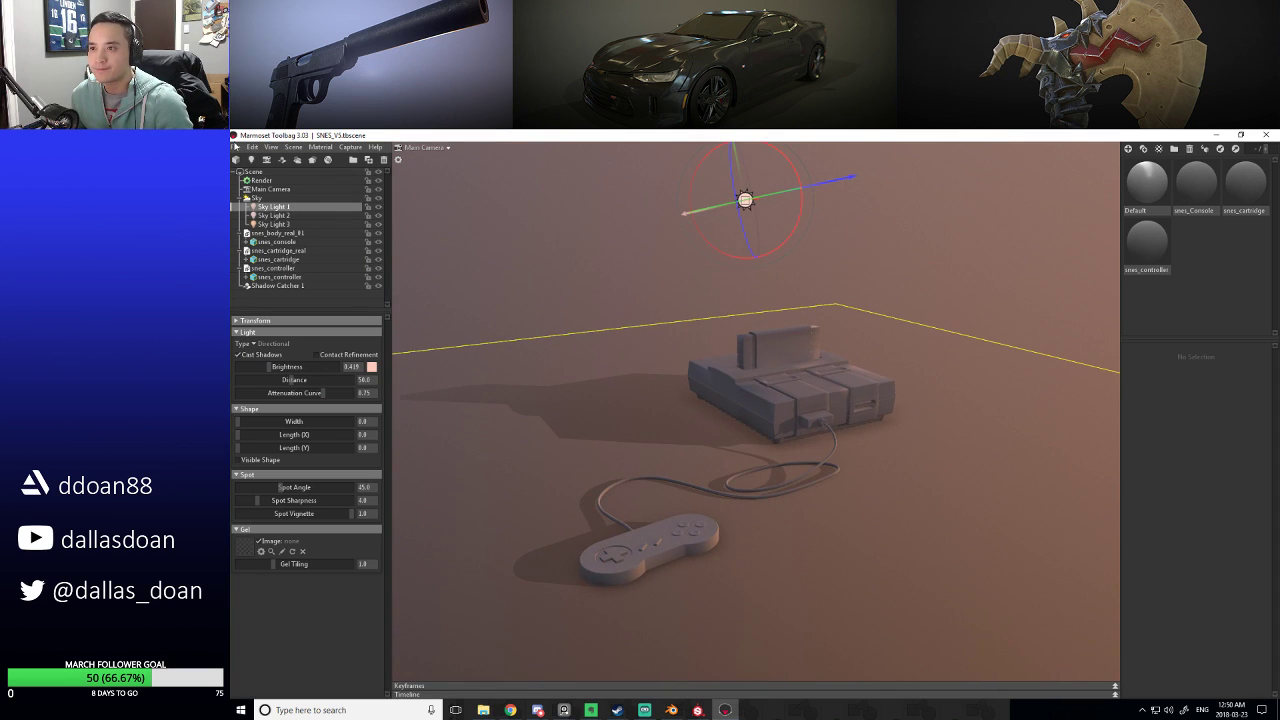
left_click(236, 147)
mouse_move(278, 177)
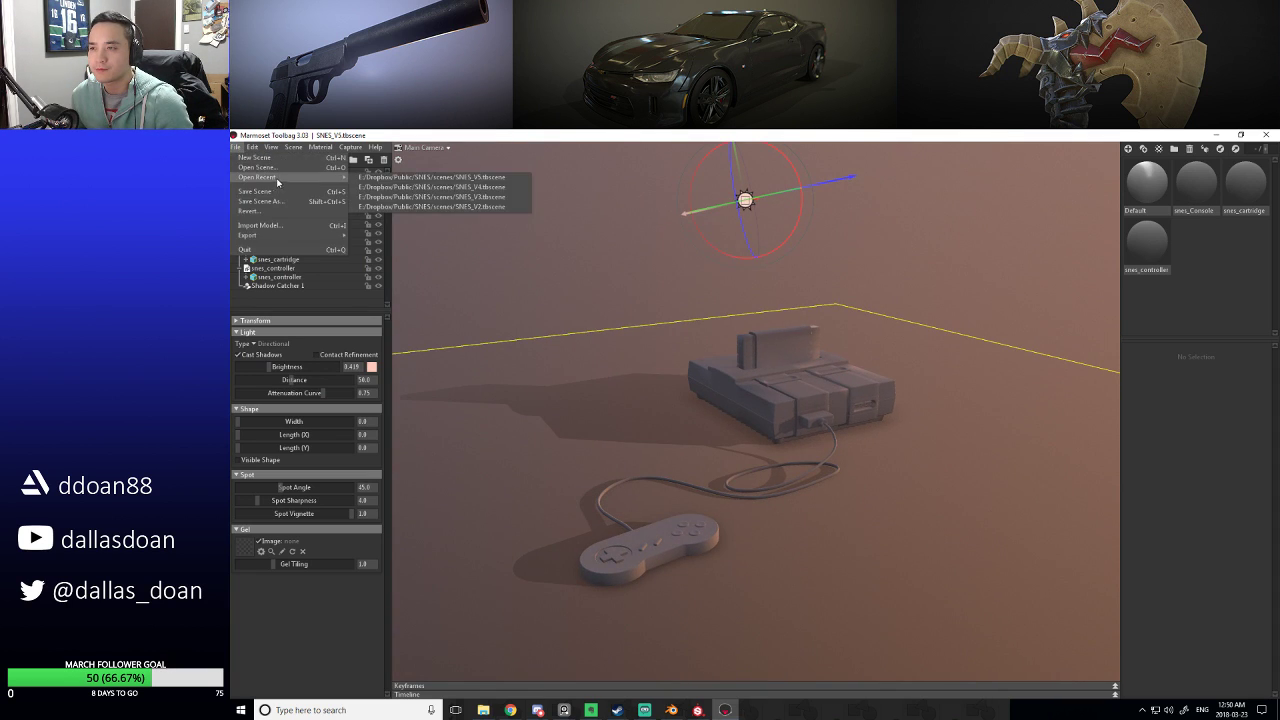
left_click(455, 187)
left_click(795, 459)
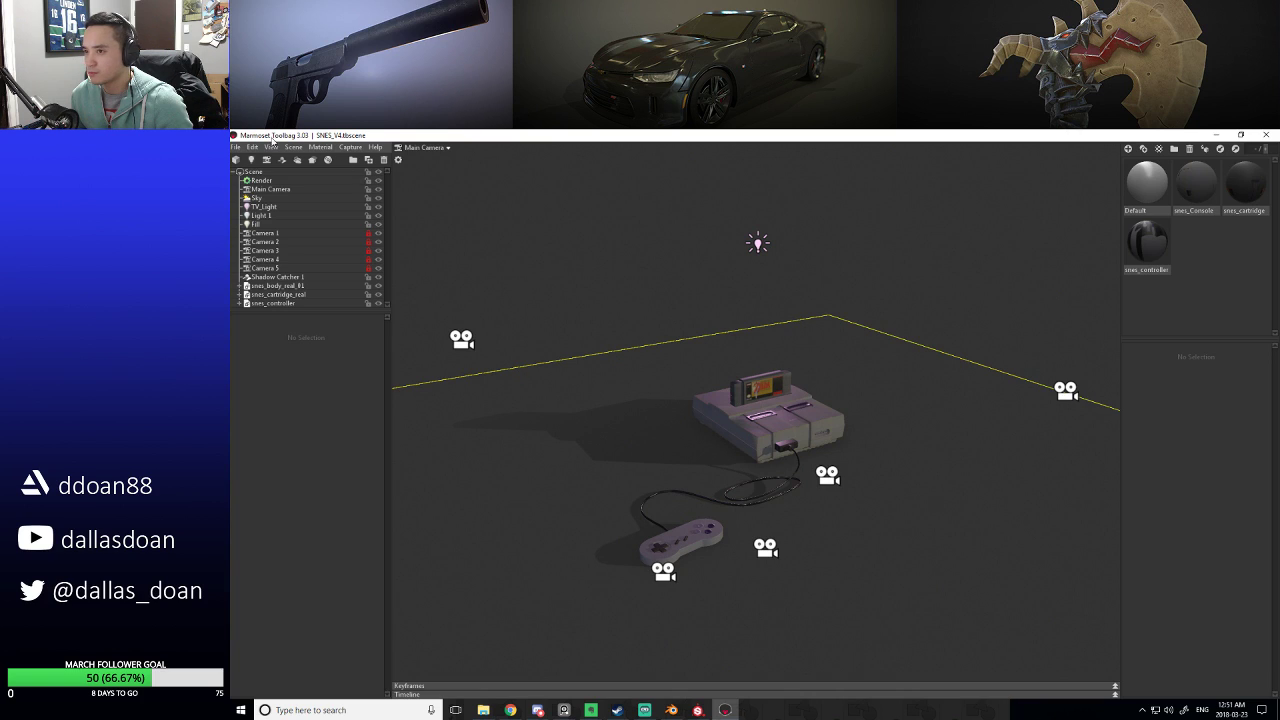
Reopen the recent scene SNES_V5.tbscene.
left_click(236, 147)
mouse_move(277, 180)
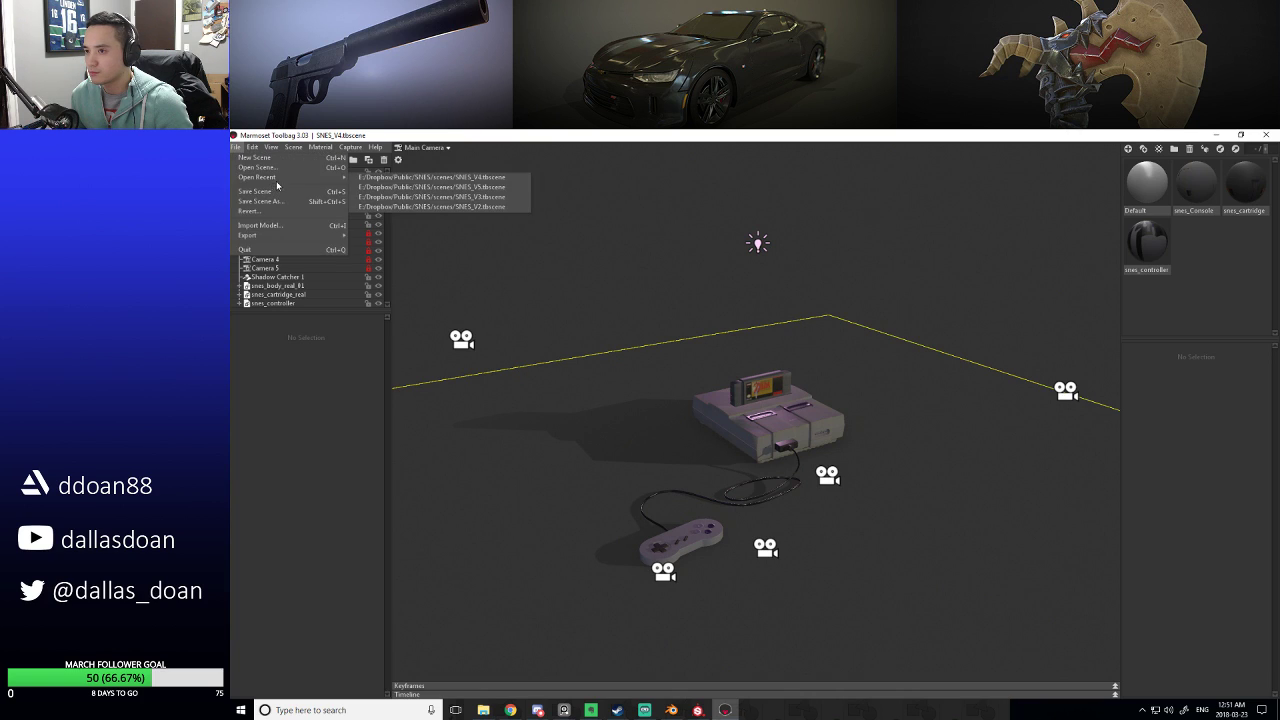
left_click(448, 188)
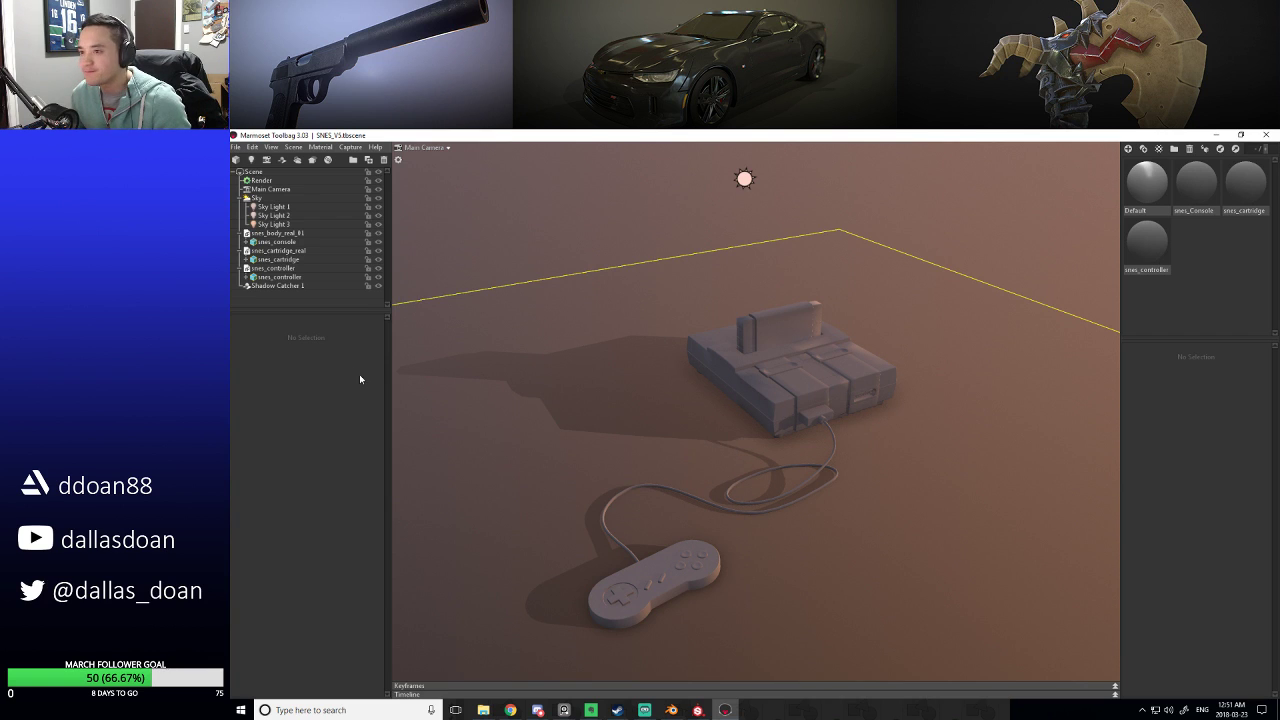
Load snes_Console_Normal.tga from the textures folder as the snes_Console material's normal map and enable Flip Y.
left_click(1194, 186)
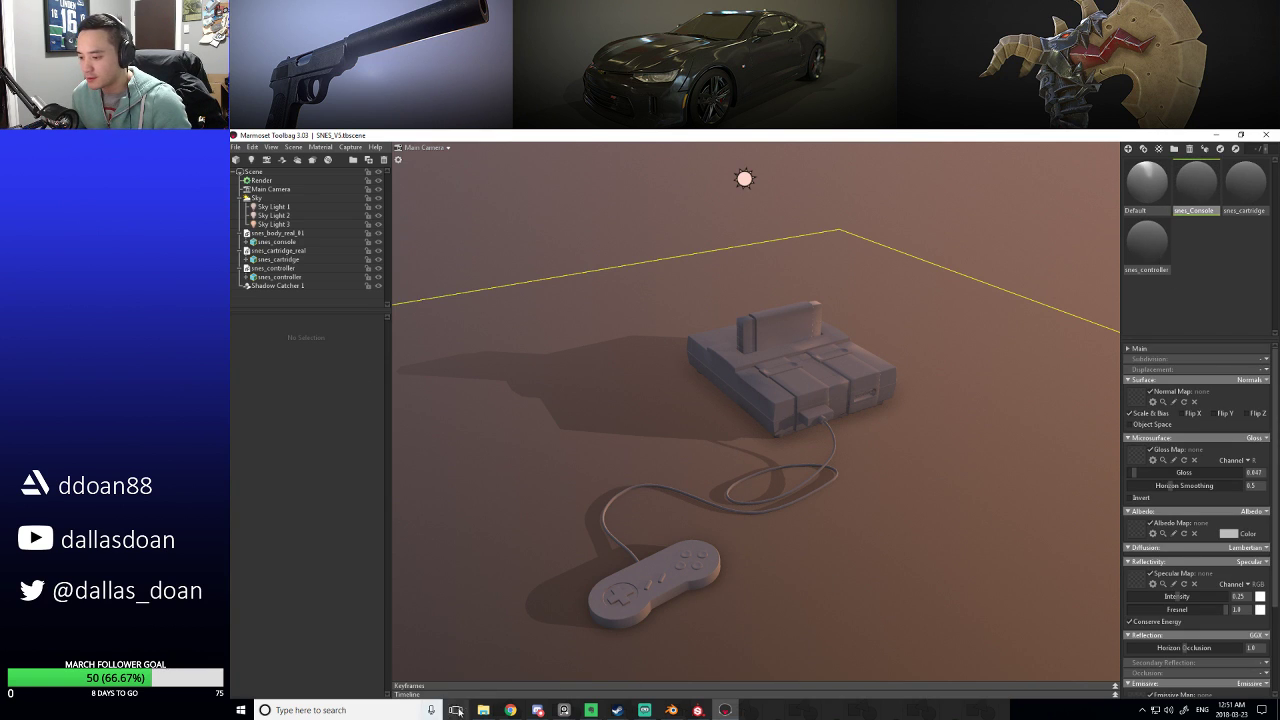
left_click(484, 710)
left_click_drag(697, 633, 712, 437)
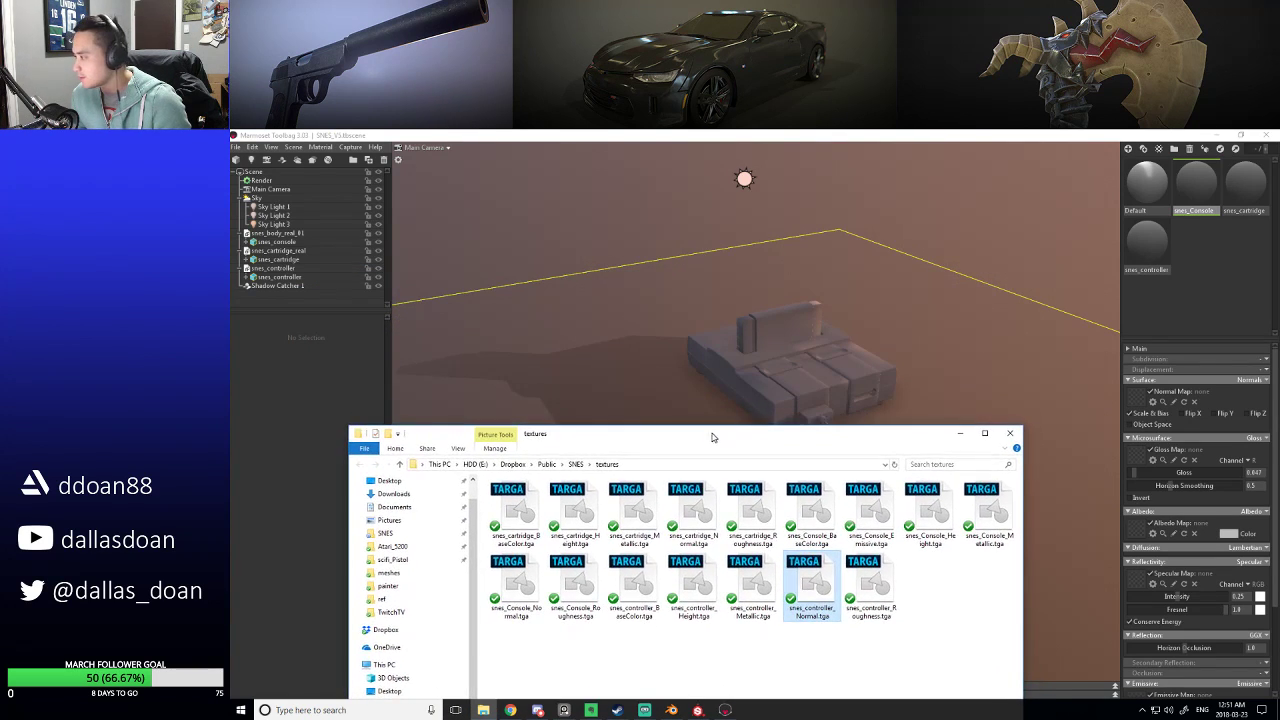
left_click(1010, 434)
left_click(1141, 401)
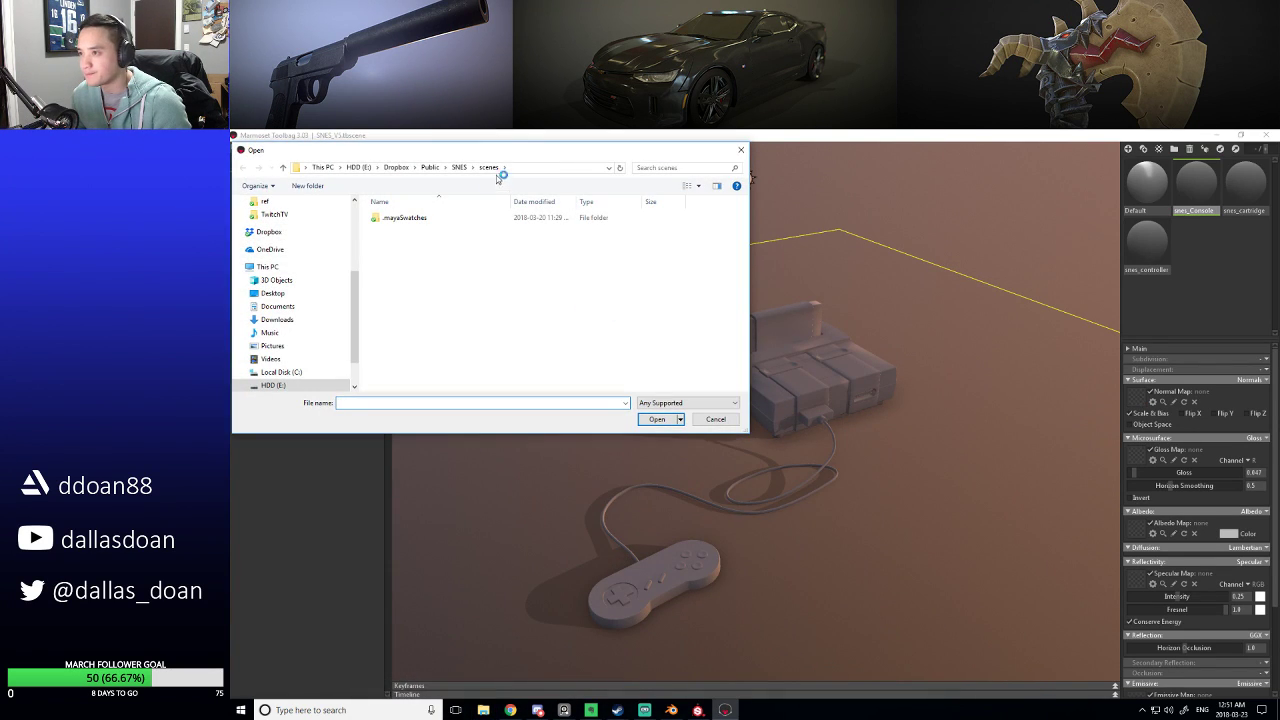
left_click(551, 217)
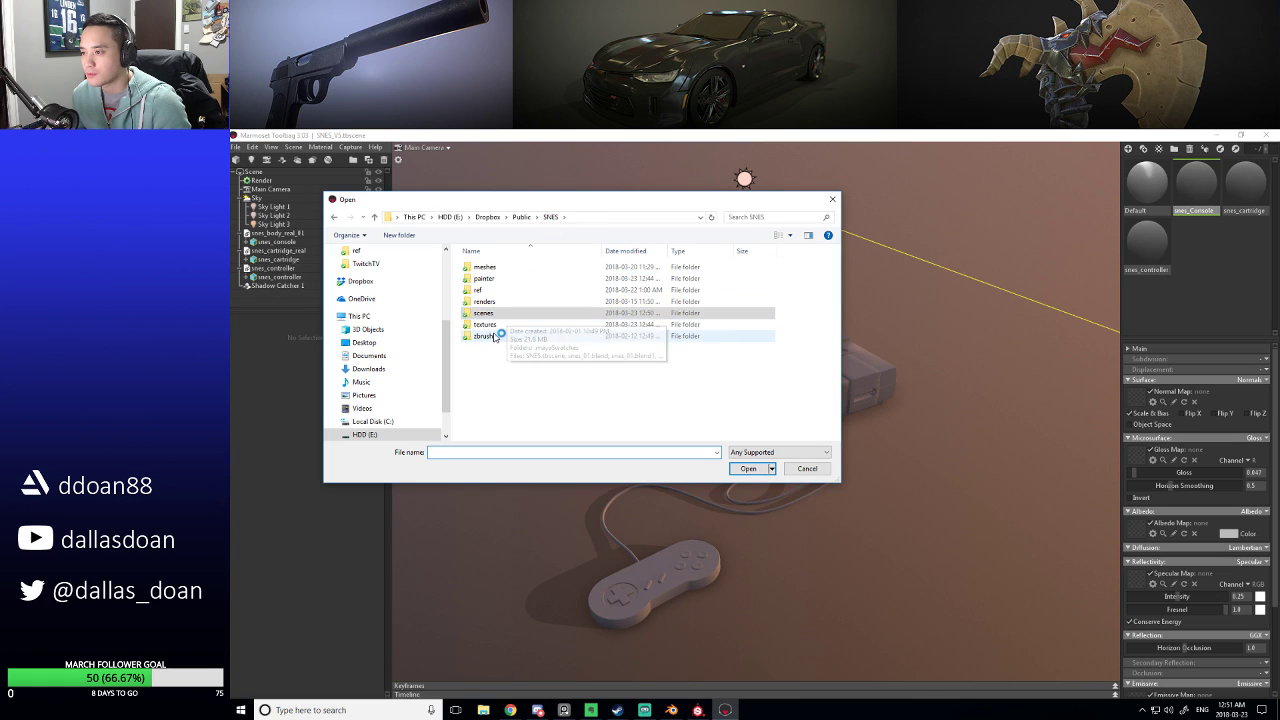
double_click(485, 324)
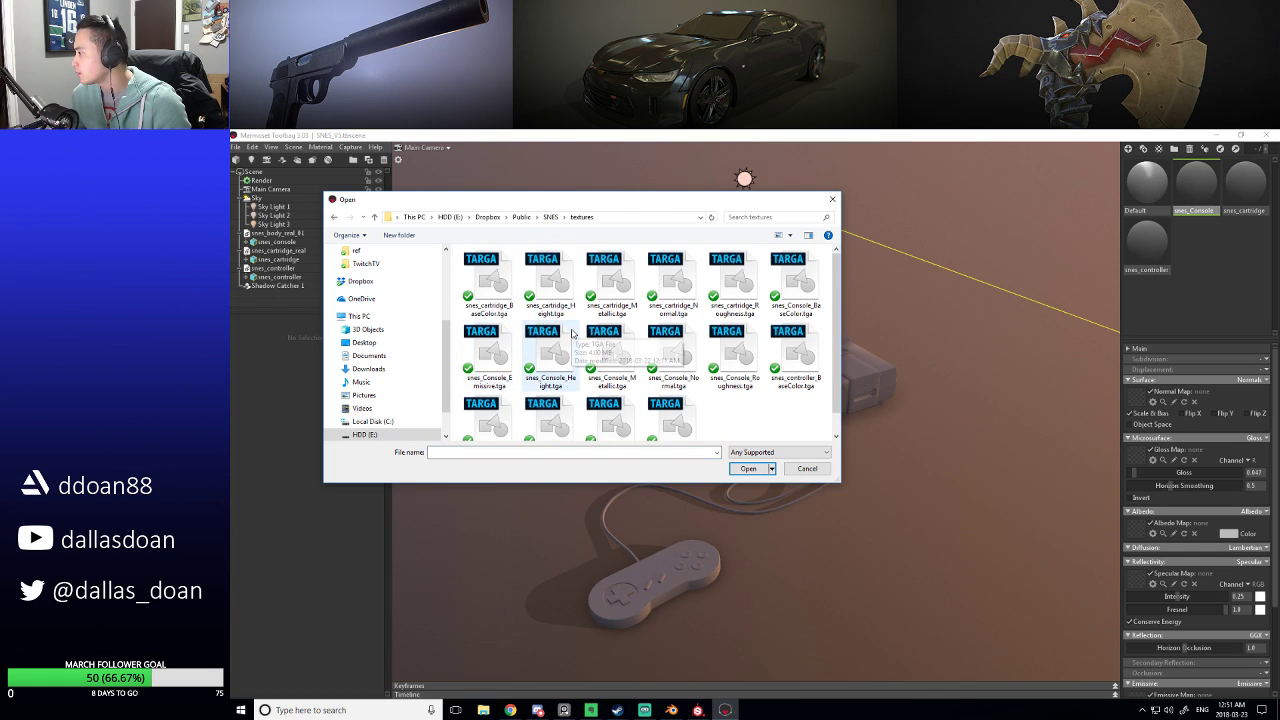
left_click_drag(666, 204, 712, 235)
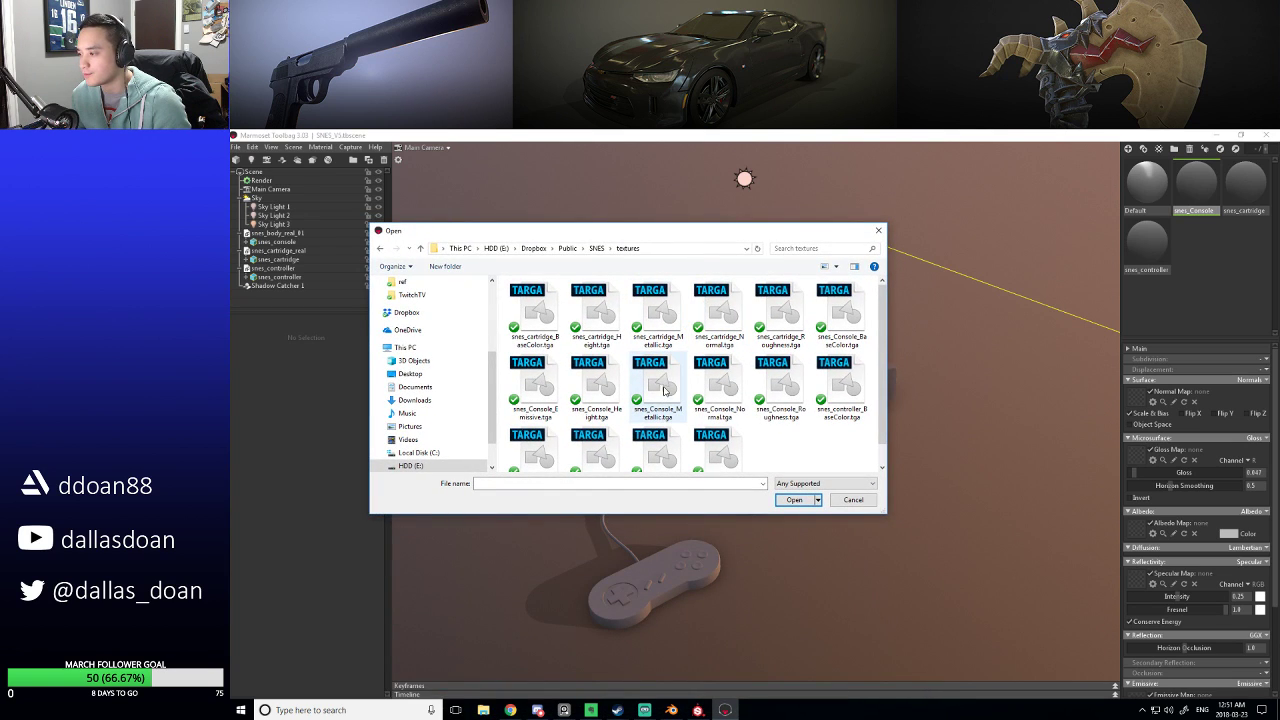
left_click(731, 390)
left_click(796, 503)
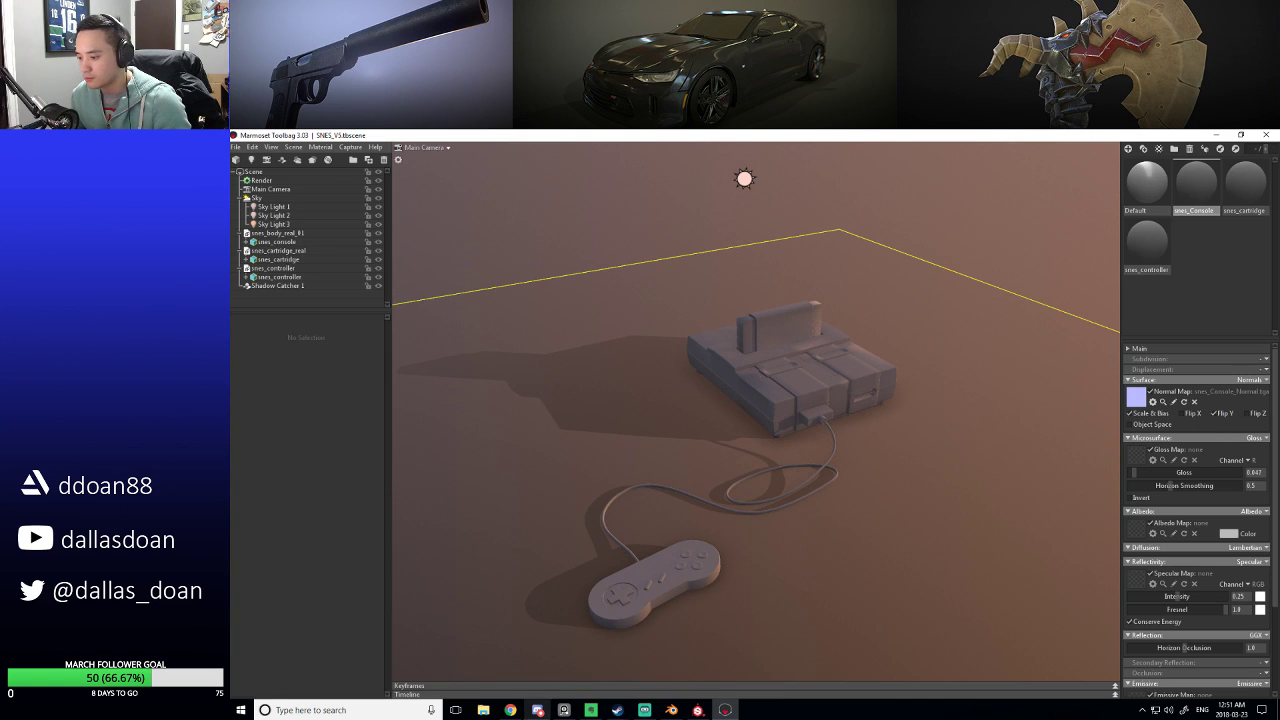
Assign snes_Console_Roughness.tga as the console material's gloss map and snes_Console_BaseColor.tga as its albedo map.
left_click(510, 710)
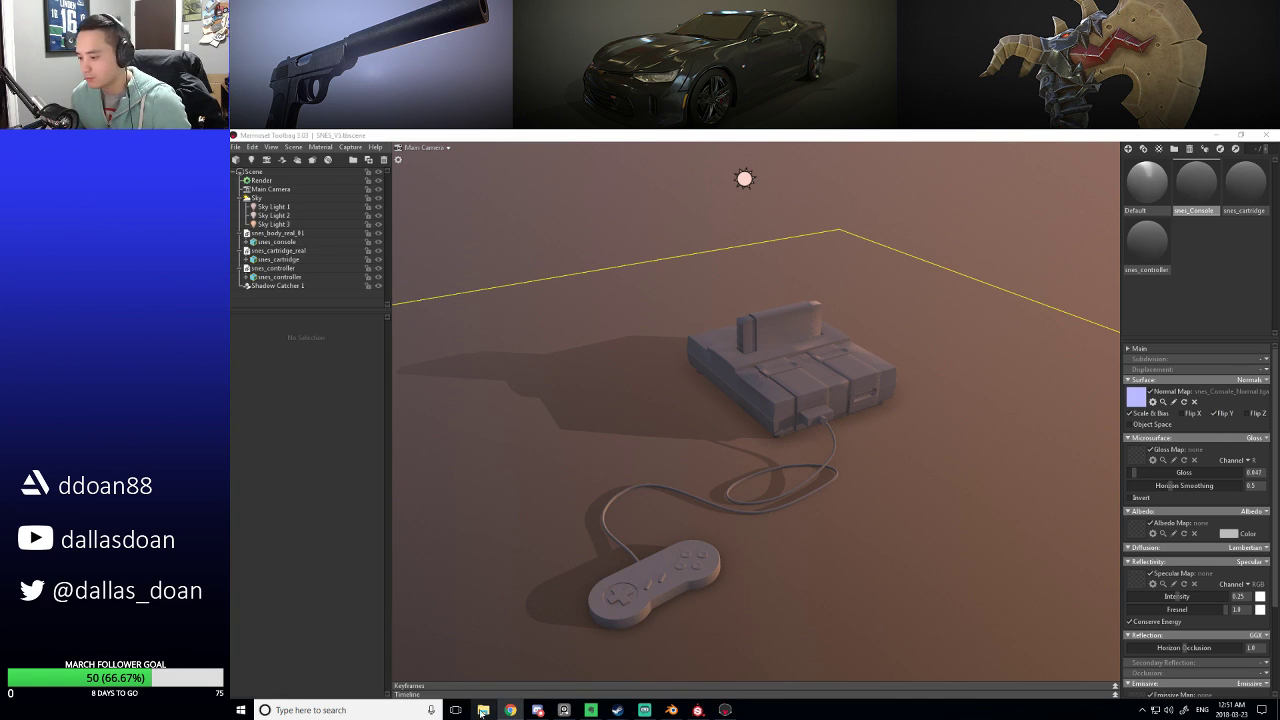
left_click(482, 712)
left_click(385, 423)
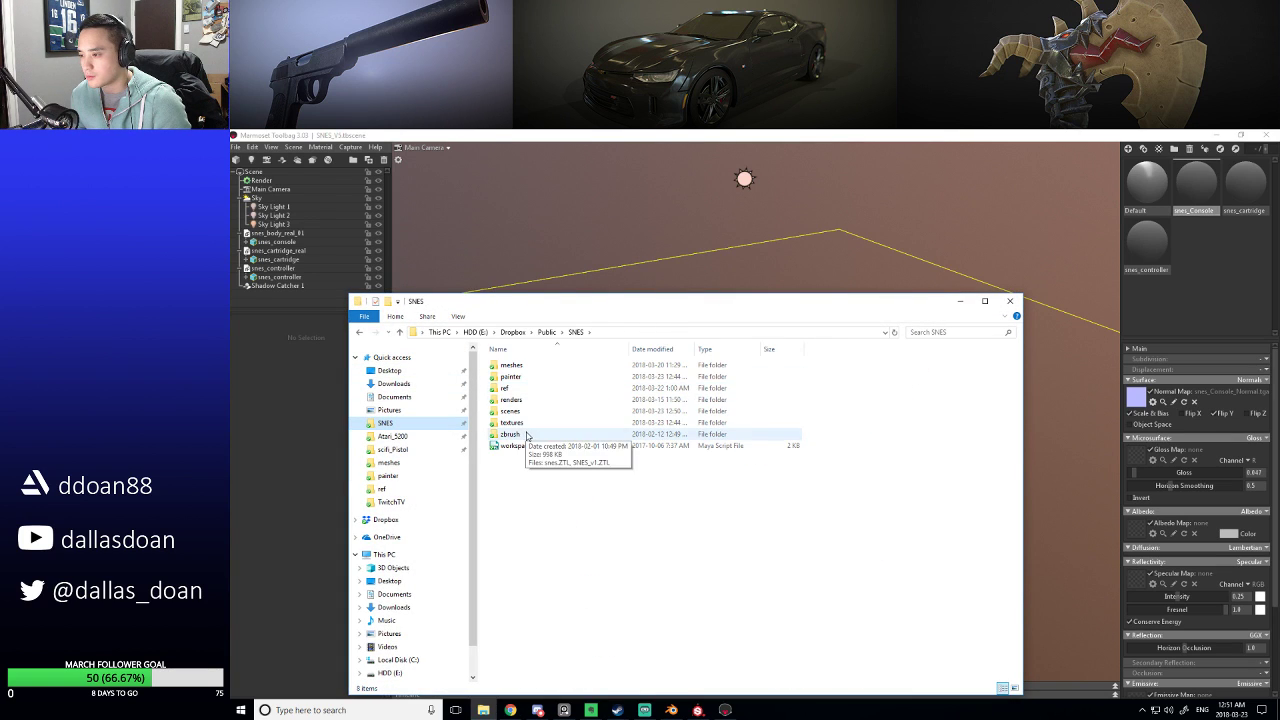
double_click(512, 422)
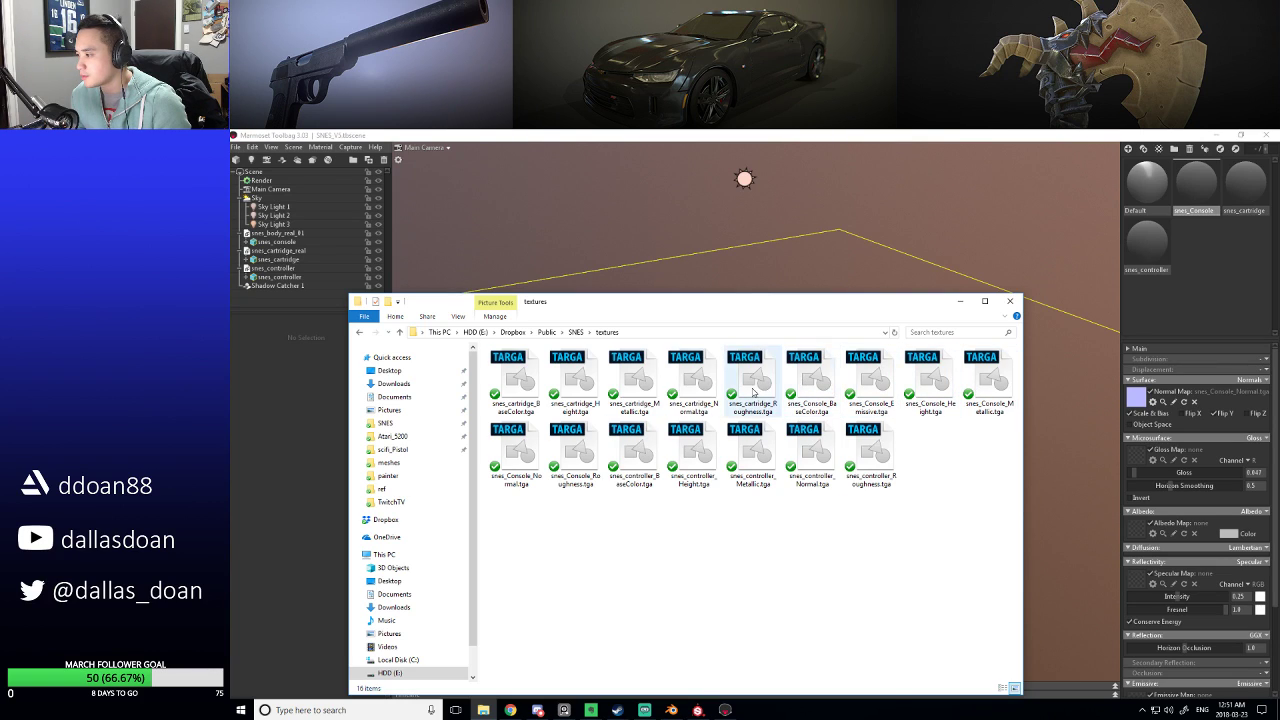
left_click(575, 457)
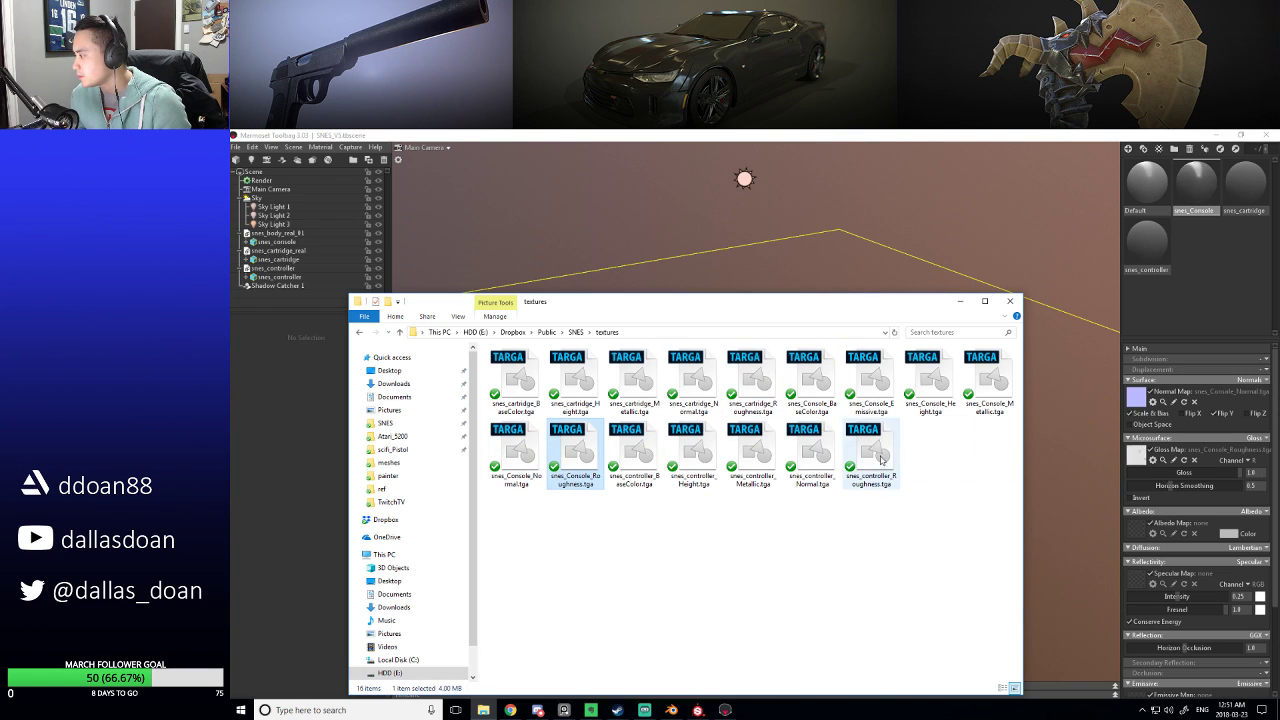
left_click_drag(812, 380, 1137, 528)
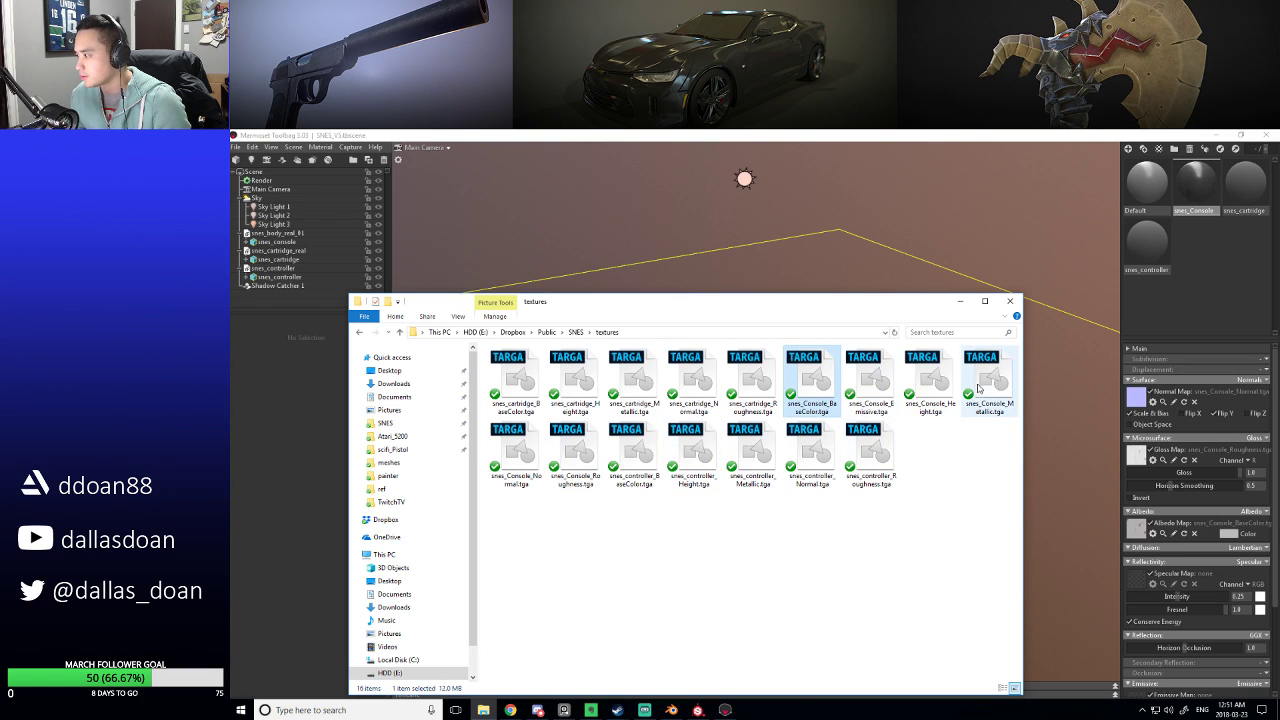
Switch the console material's reflectivity from Specular to Metalness and invert its gloss map.
left_click_drag(979, 388, 1162, 587)
left_click(1246, 563)
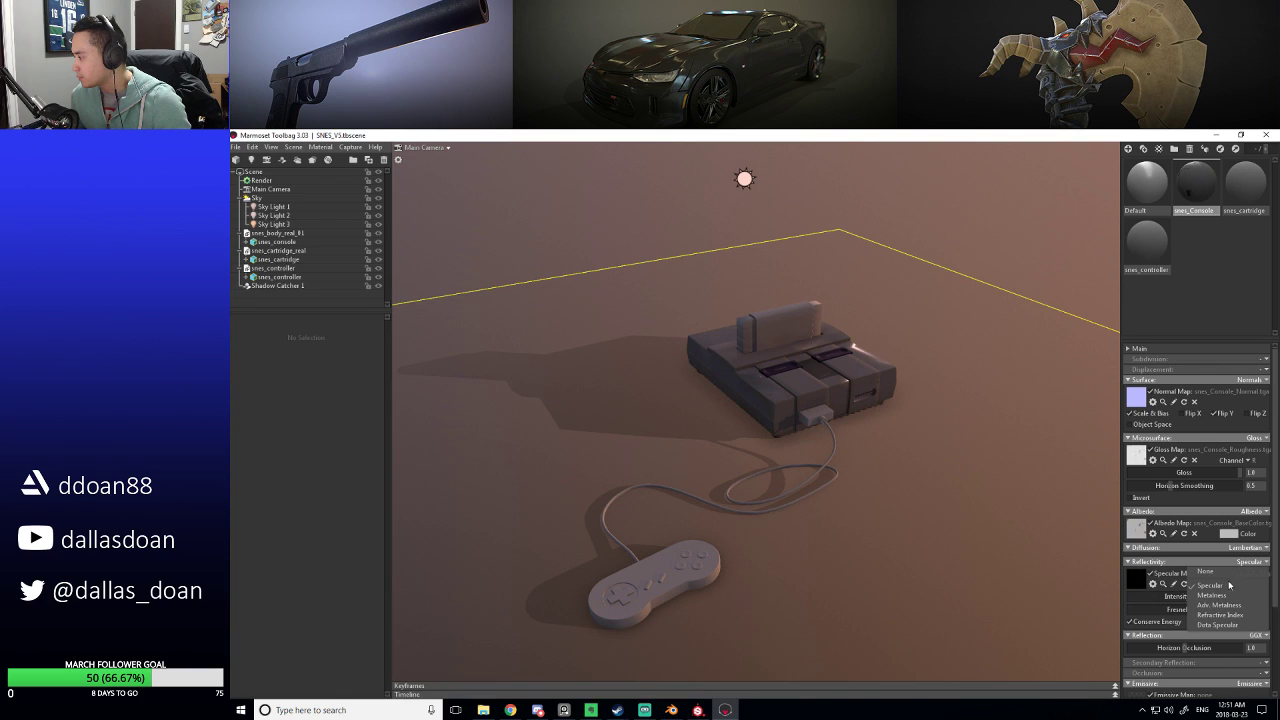
left_click(1236, 586)
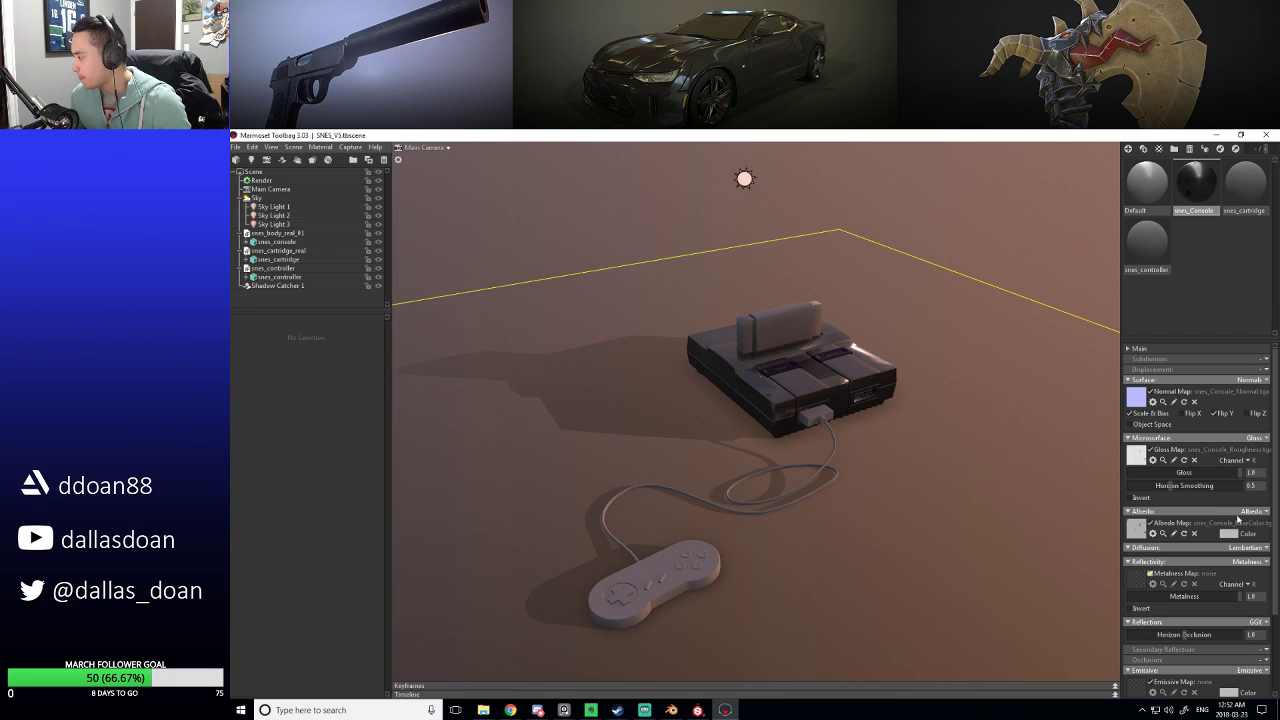
left_click(1131, 498)
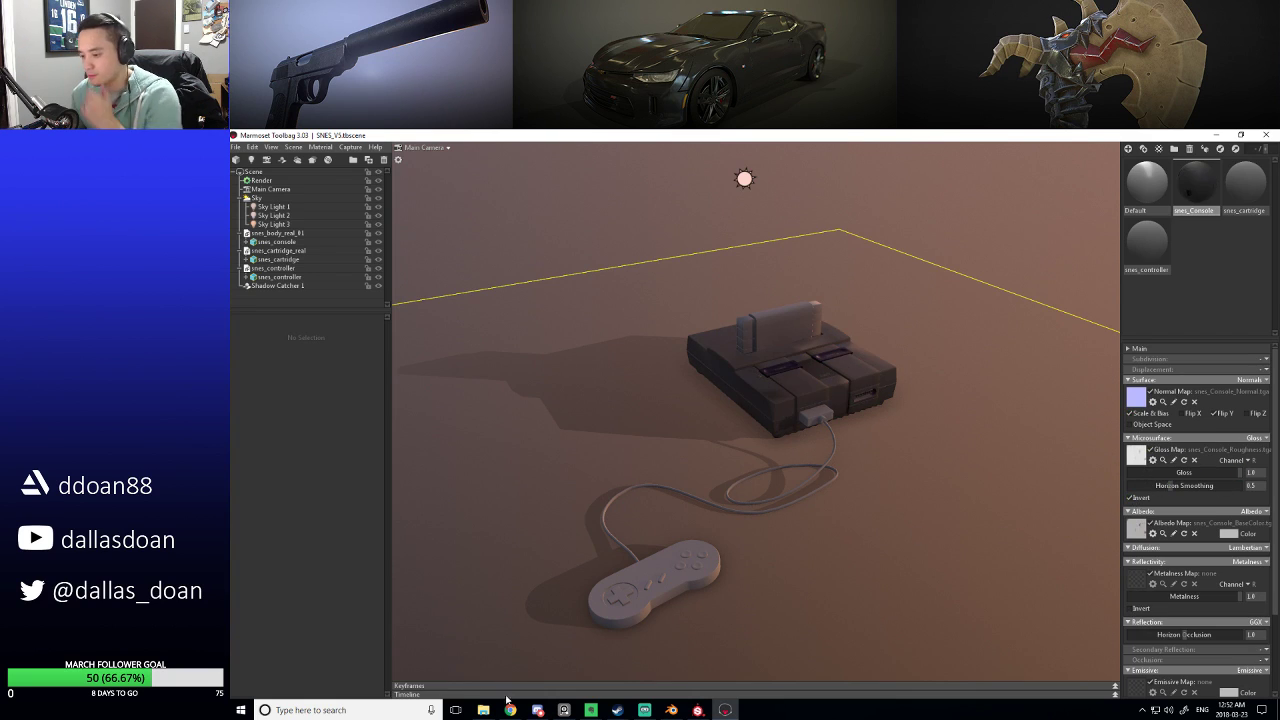
Assign snes_Console_Metallic.tga from the textures folder as the console material's metalness map.
left_click(483, 710)
left_click_drag(988, 378, 1141, 582)
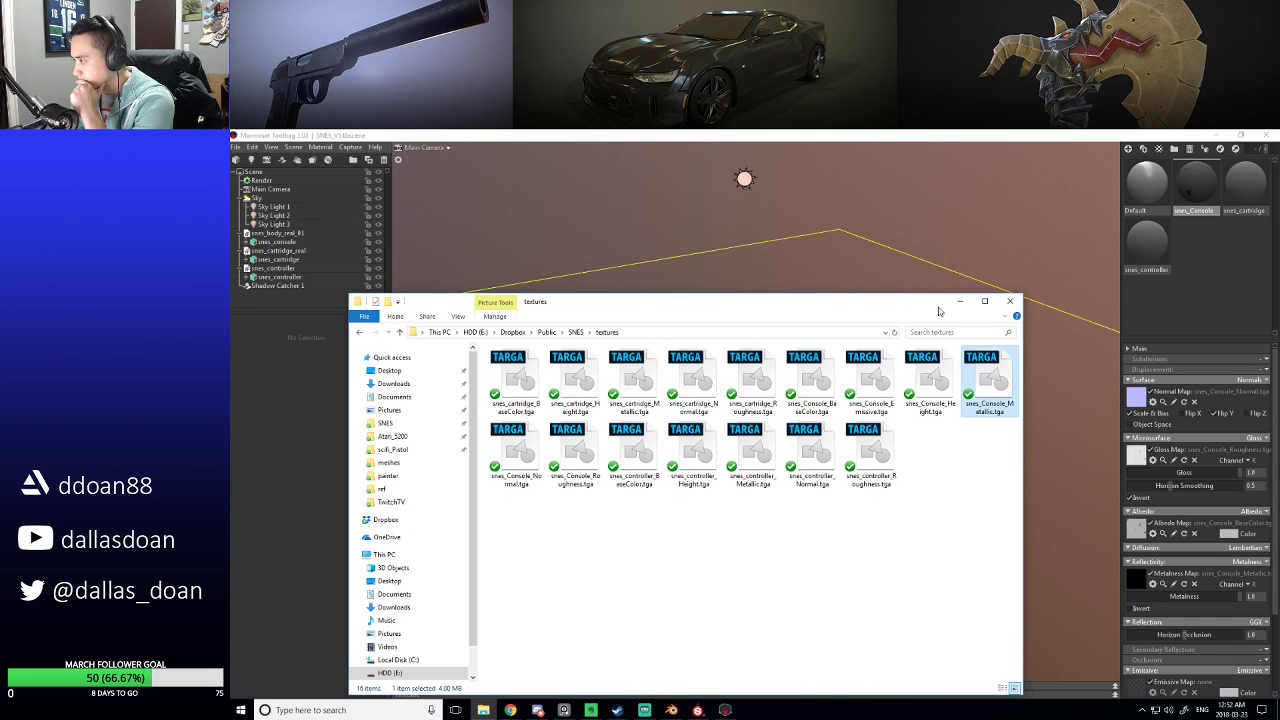
left_click_drag(899, 296, 919, 407)
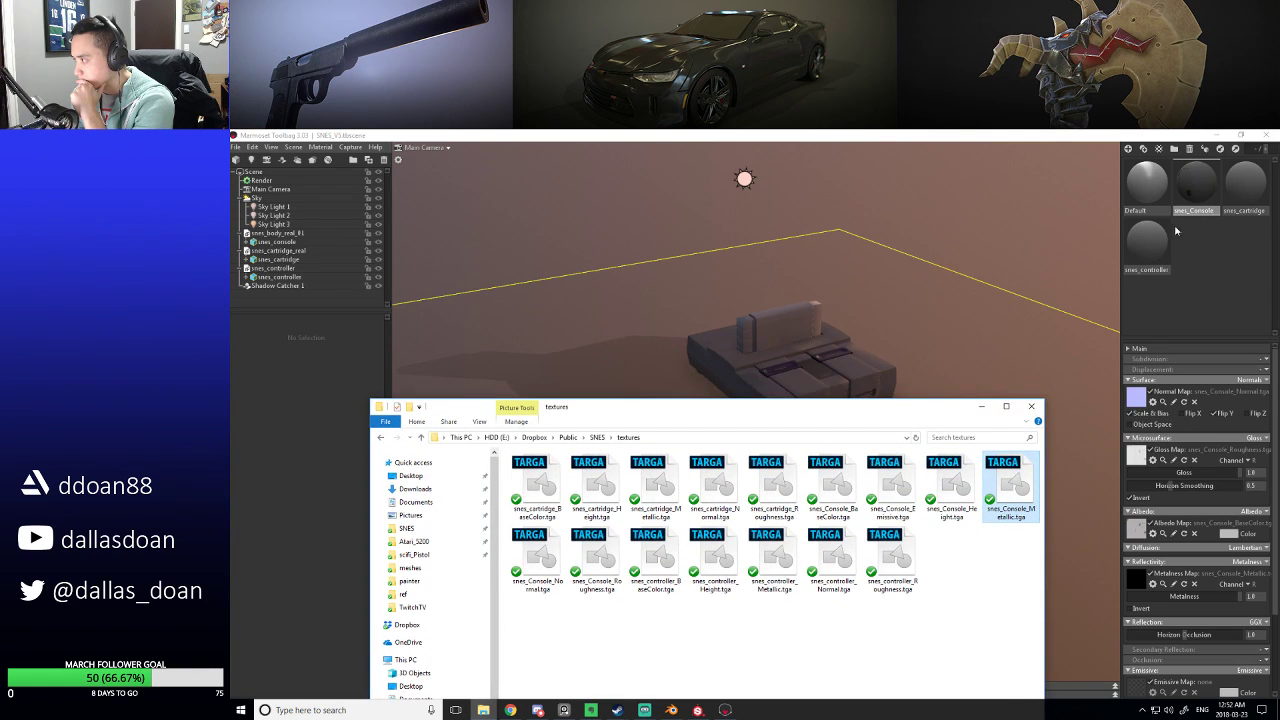
Assign snes_cartridge_Normal.tga from the textures folder as the snes_cartridge material's normal map.
left_click(1242, 187)
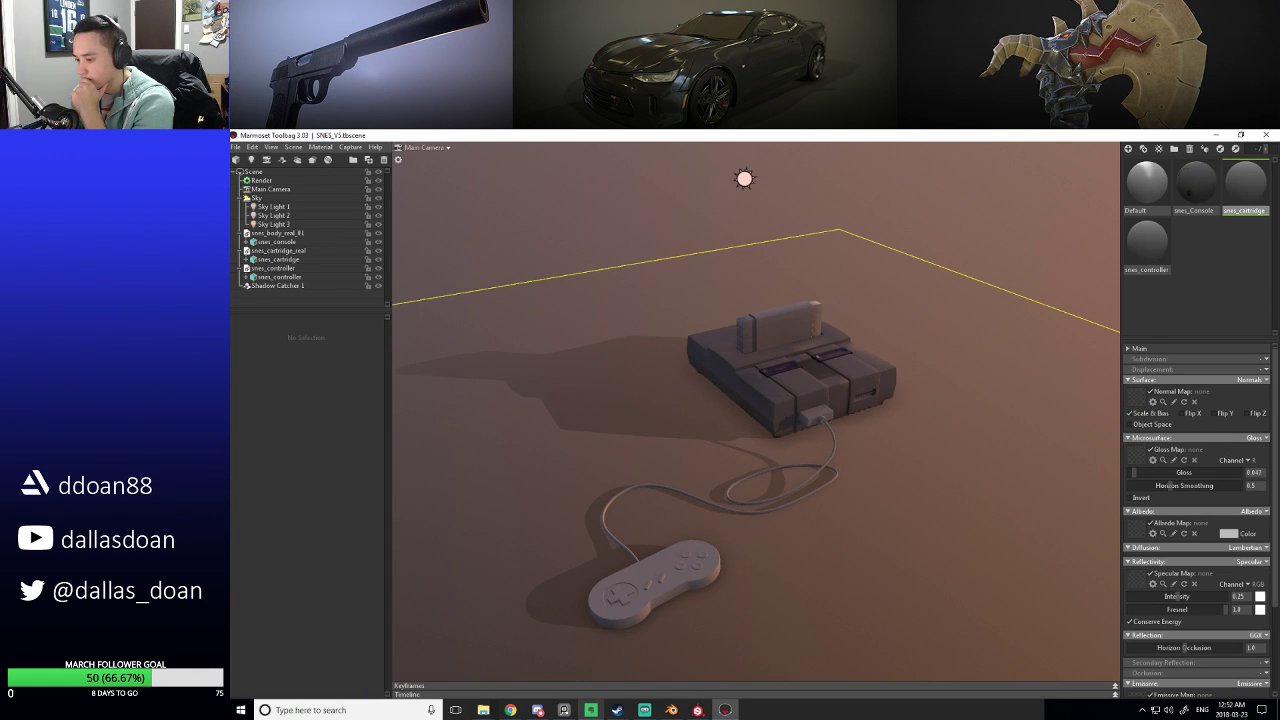
left_click(483, 710)
left_click_drag(726, 404, 706, 355)
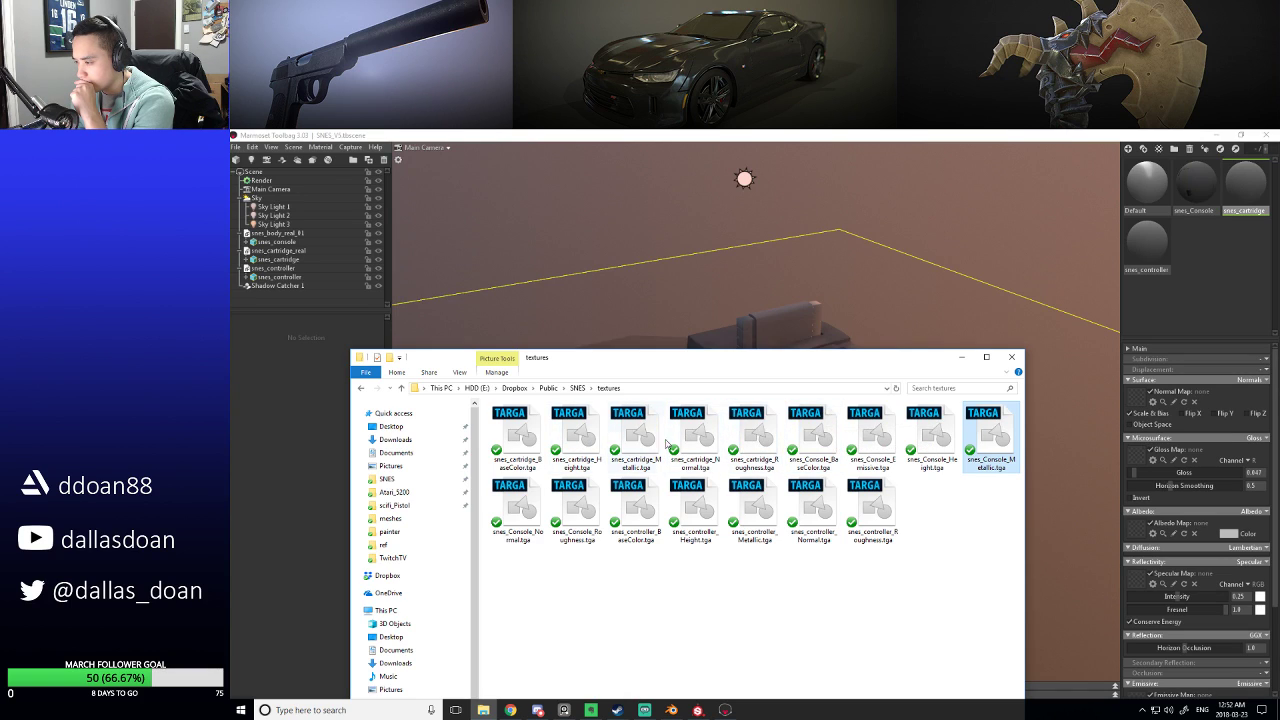
left_click_drag(686, 441, 1136, 402)
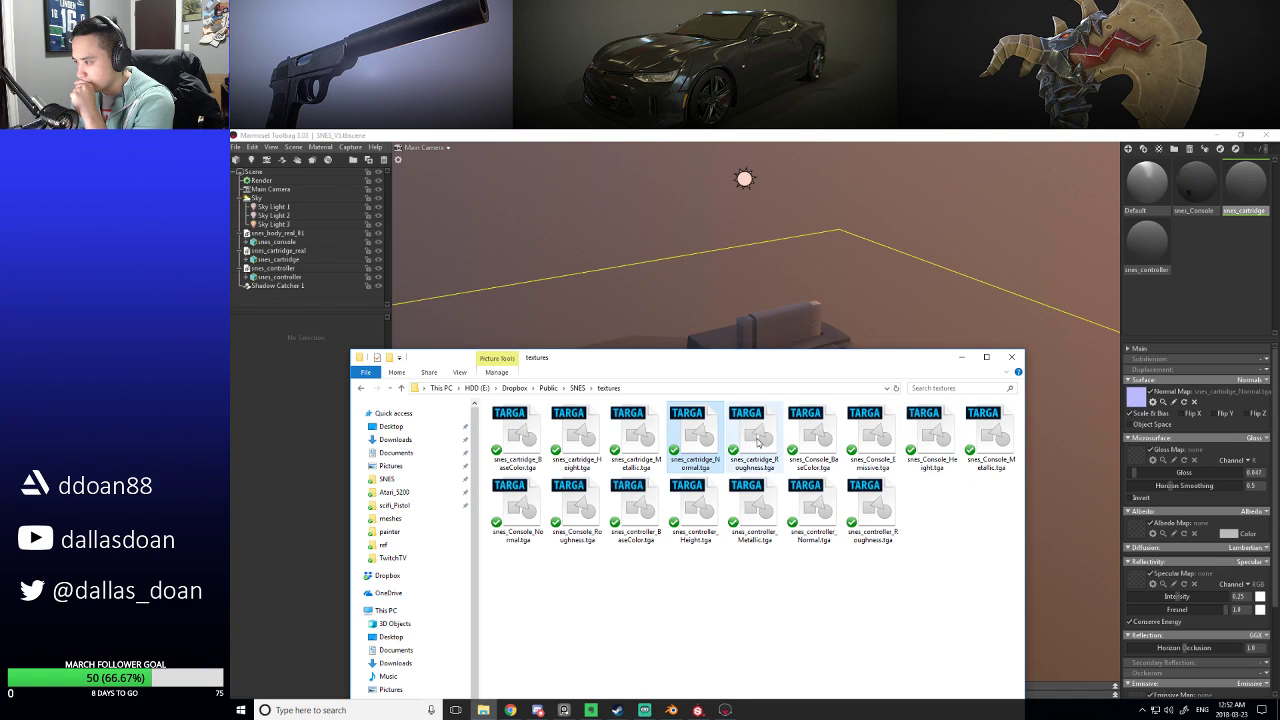
Assign snes_cartridge_Roughness.tga as the cartridge material's gloss map and snes_cartridge_BaseColor.tga as its albedo map.
left_click_drag(758, 441, 1135, 458)
left_click_drag(518, 438, 1135, 527)
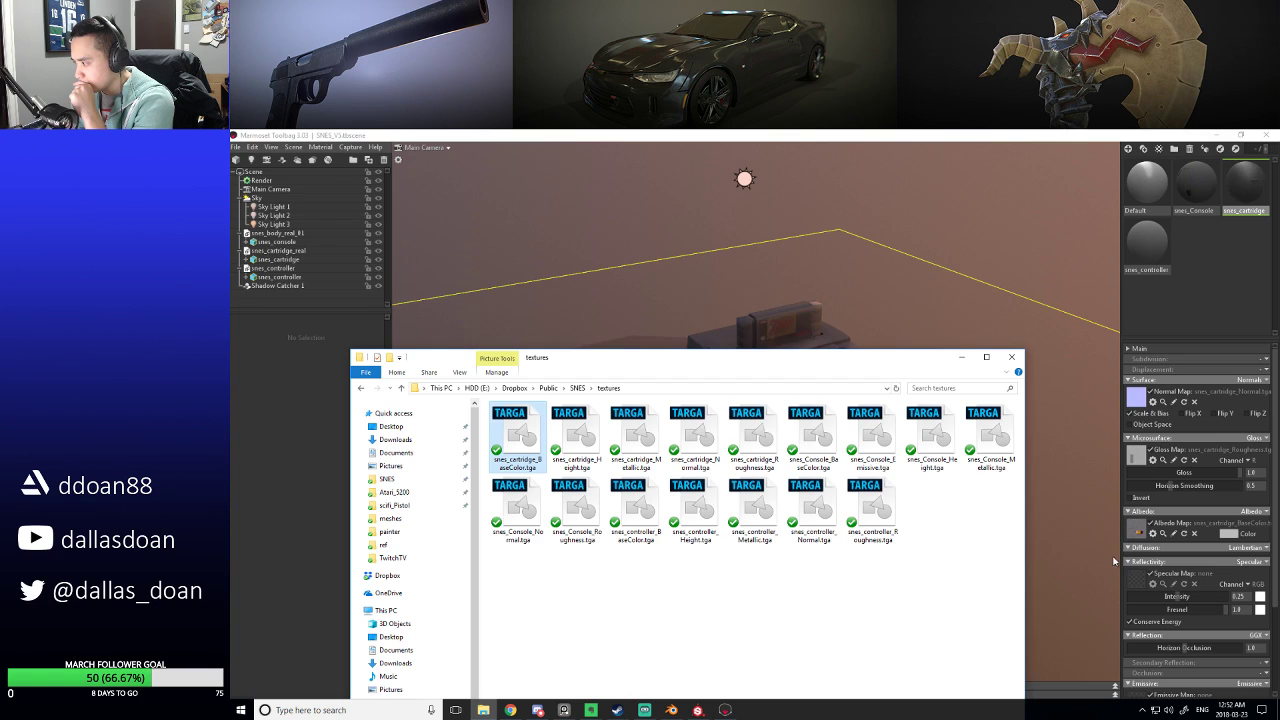
Switch the cartridge material's reflectivity to Metalness and assign snes_cartridge_Metallic.tga as its metalness map.
left_click(1246, 563)
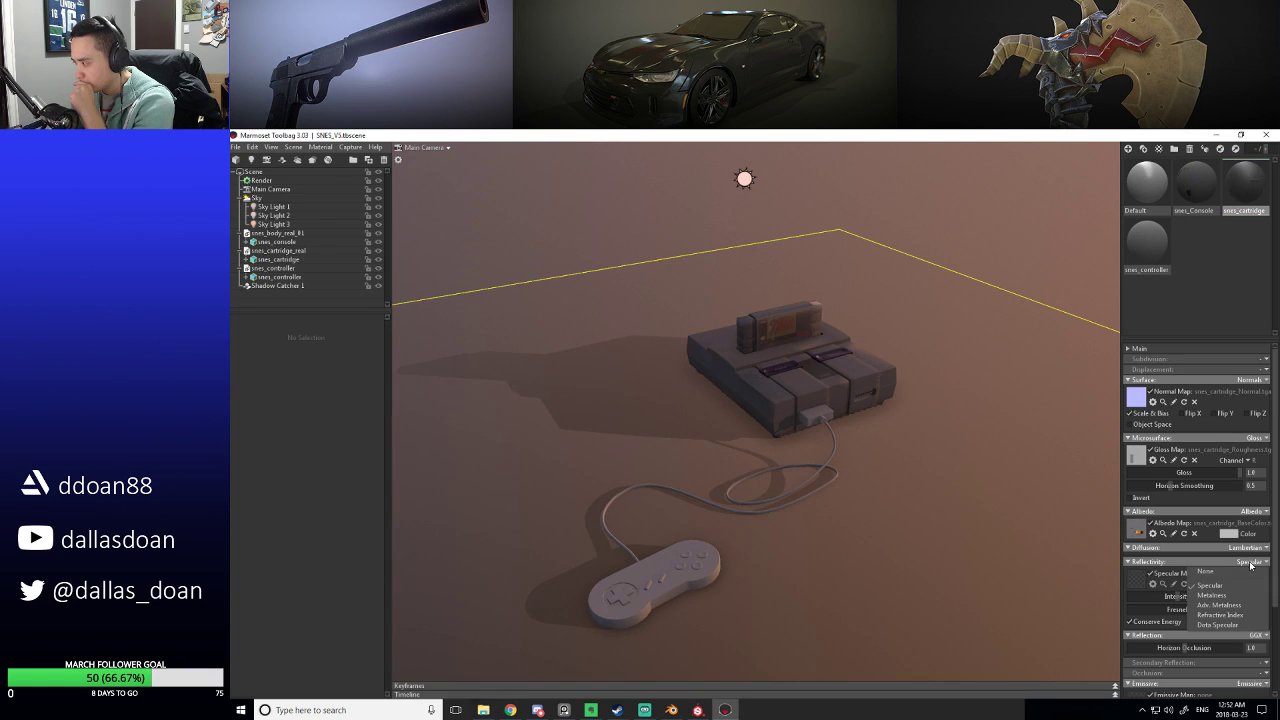
left_click(1240, 586)
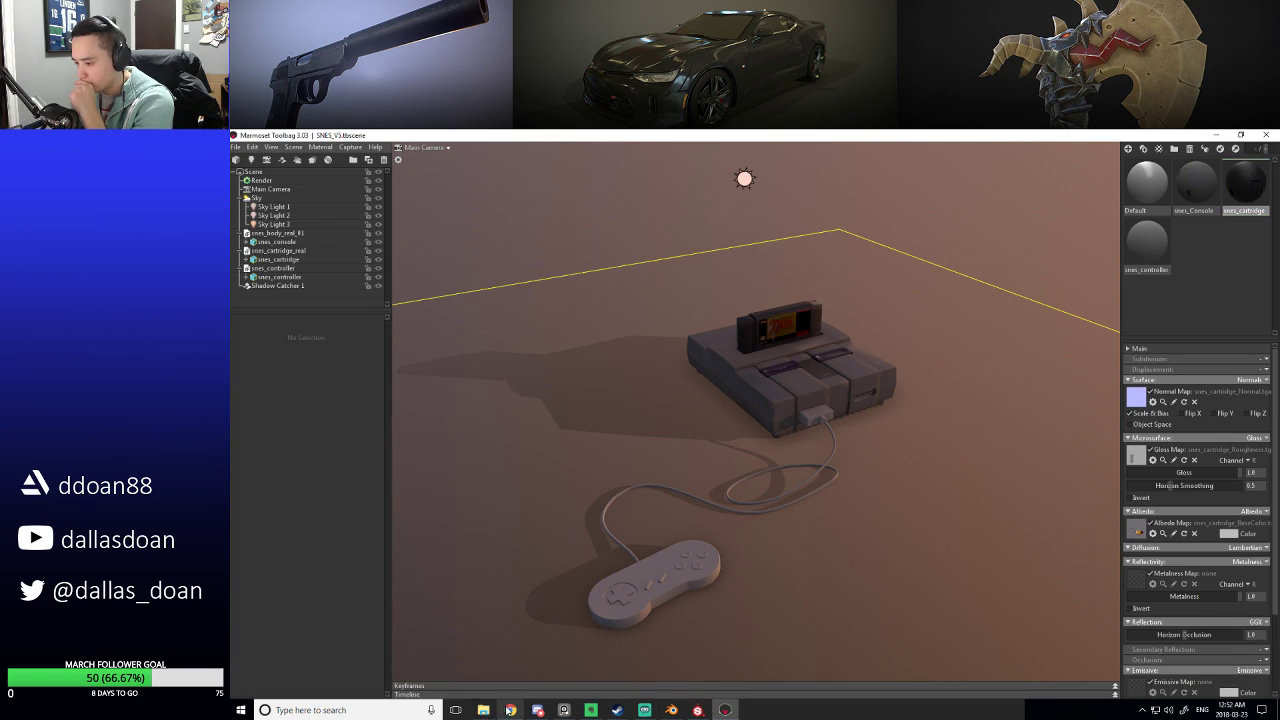
left_click(484, 711)
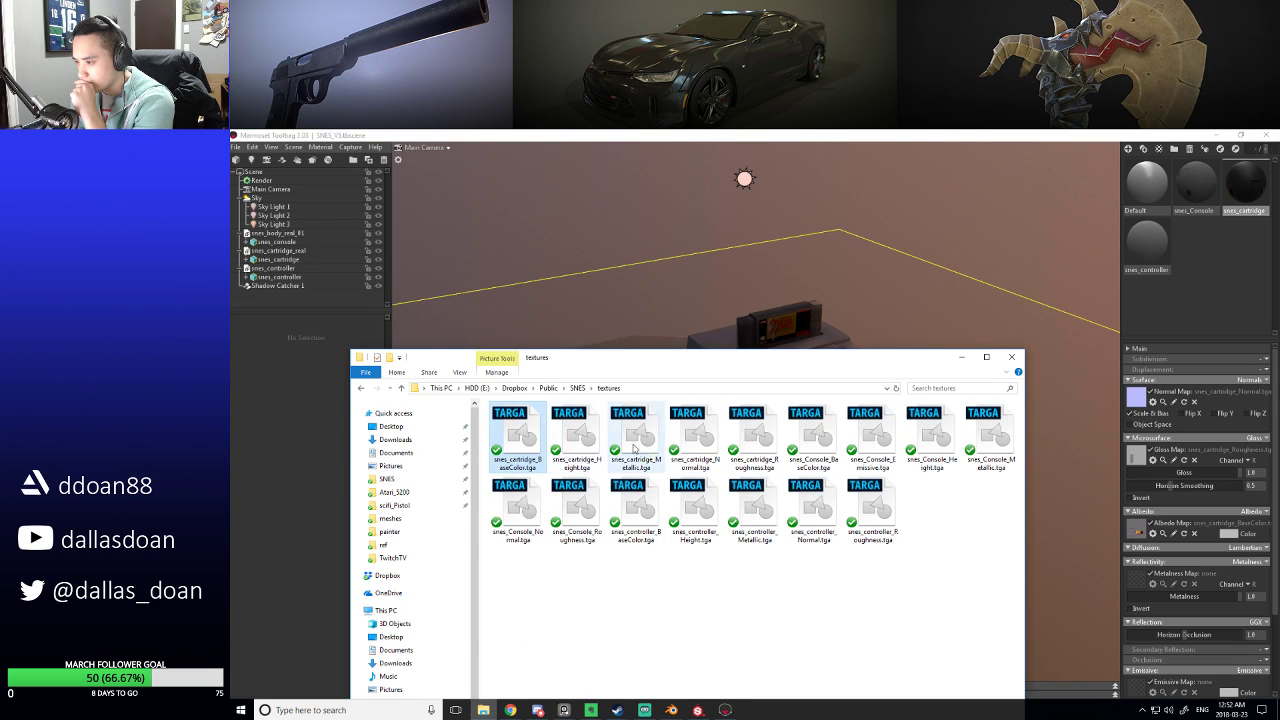
left_click_drag(636, 440, 1134, 588)
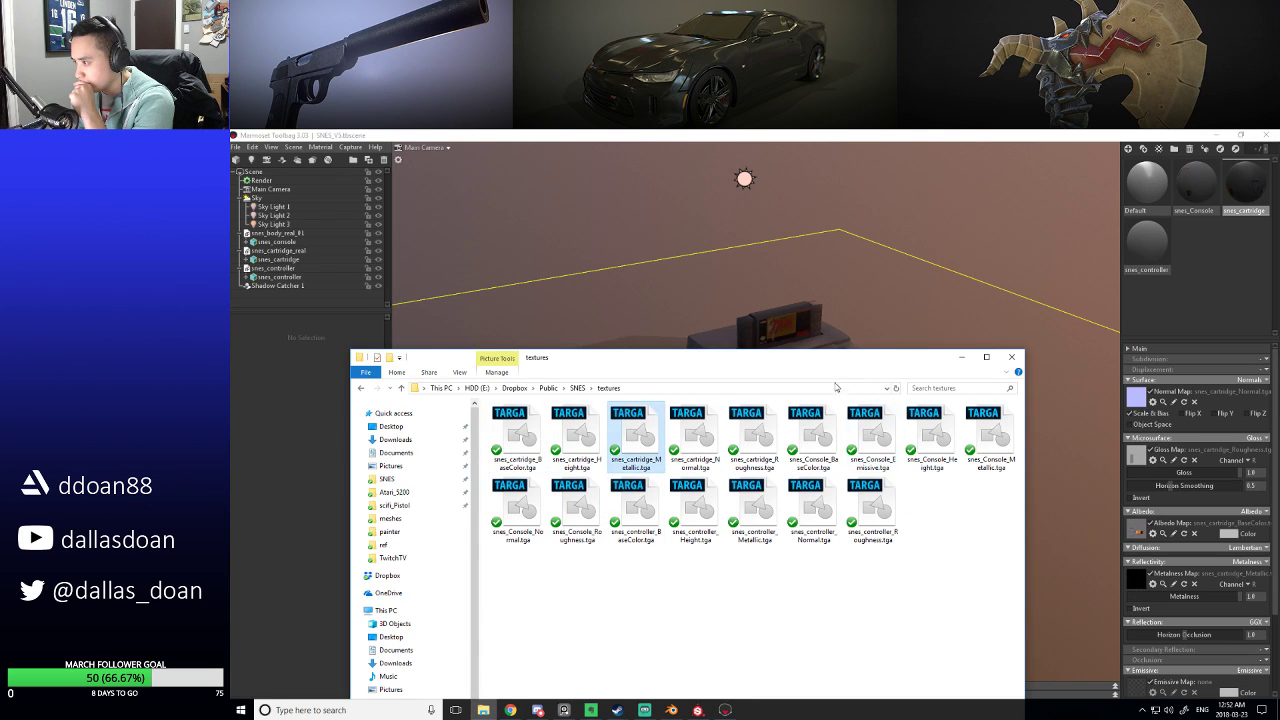
left_click_drag(824, 364, 864, 490)
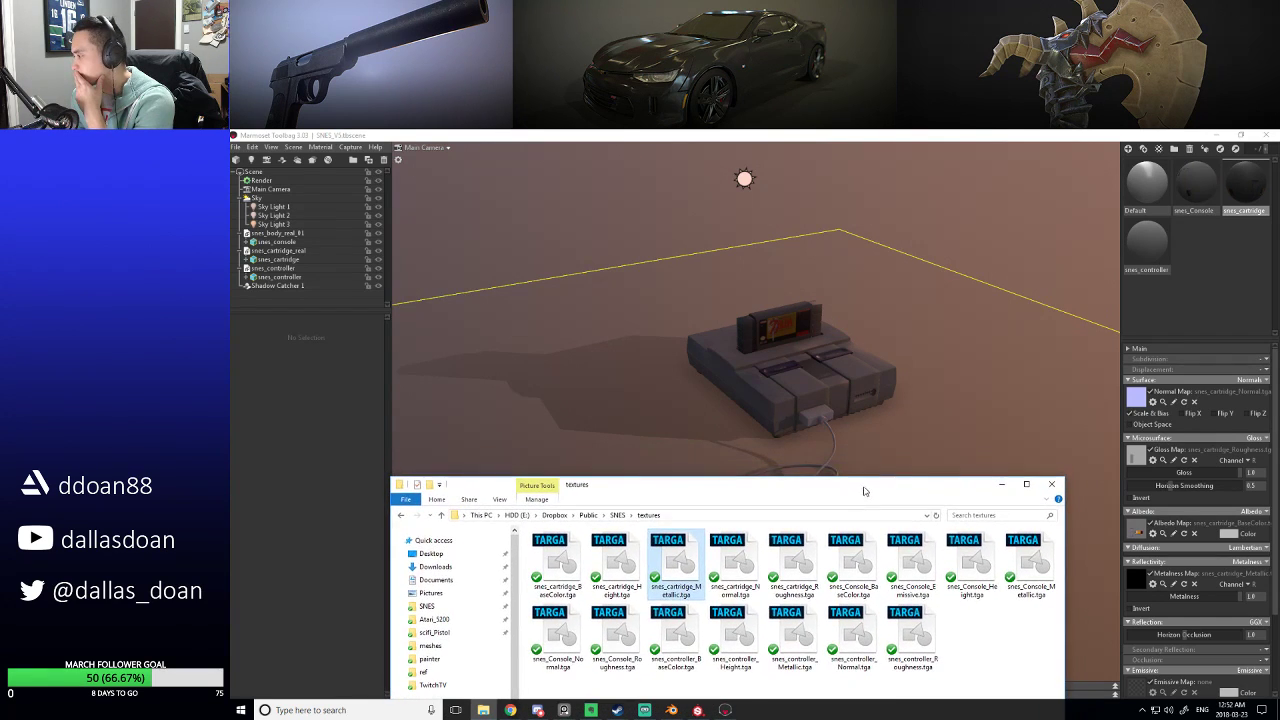
Enable Flip Y on the cartridge material's normal map.
left_click(1208, 418)
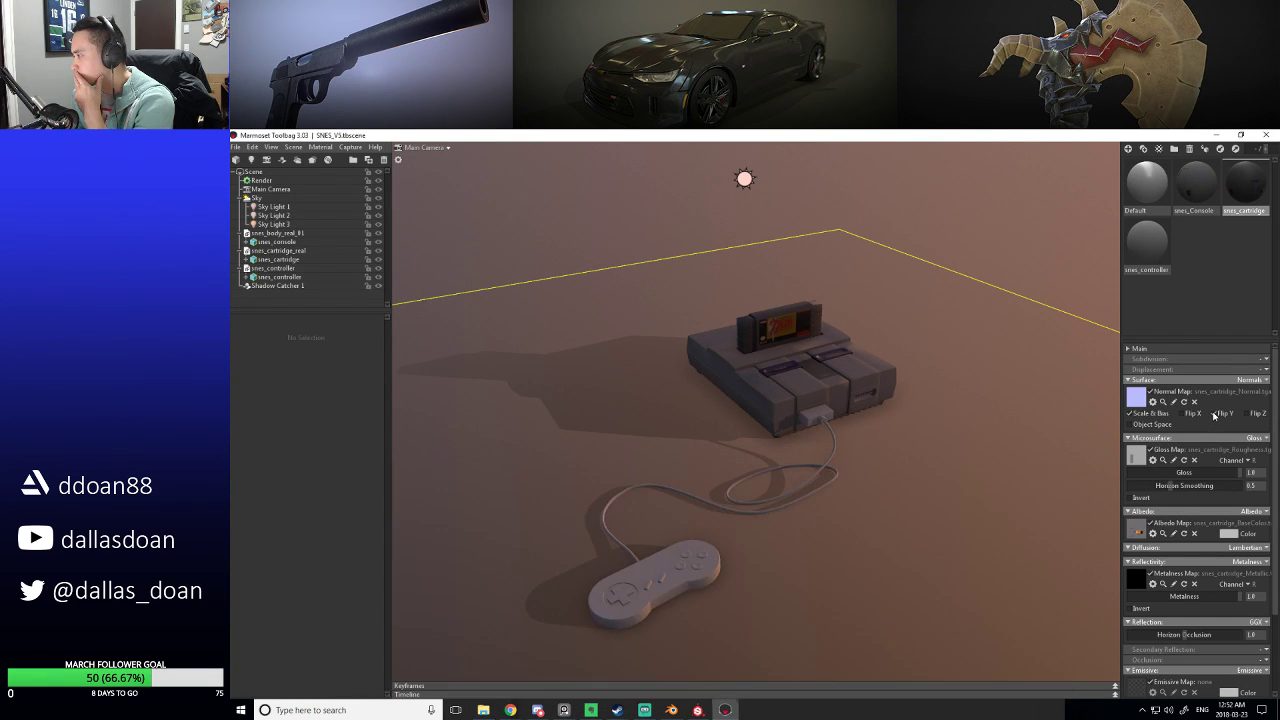
left_click(1129, 499)
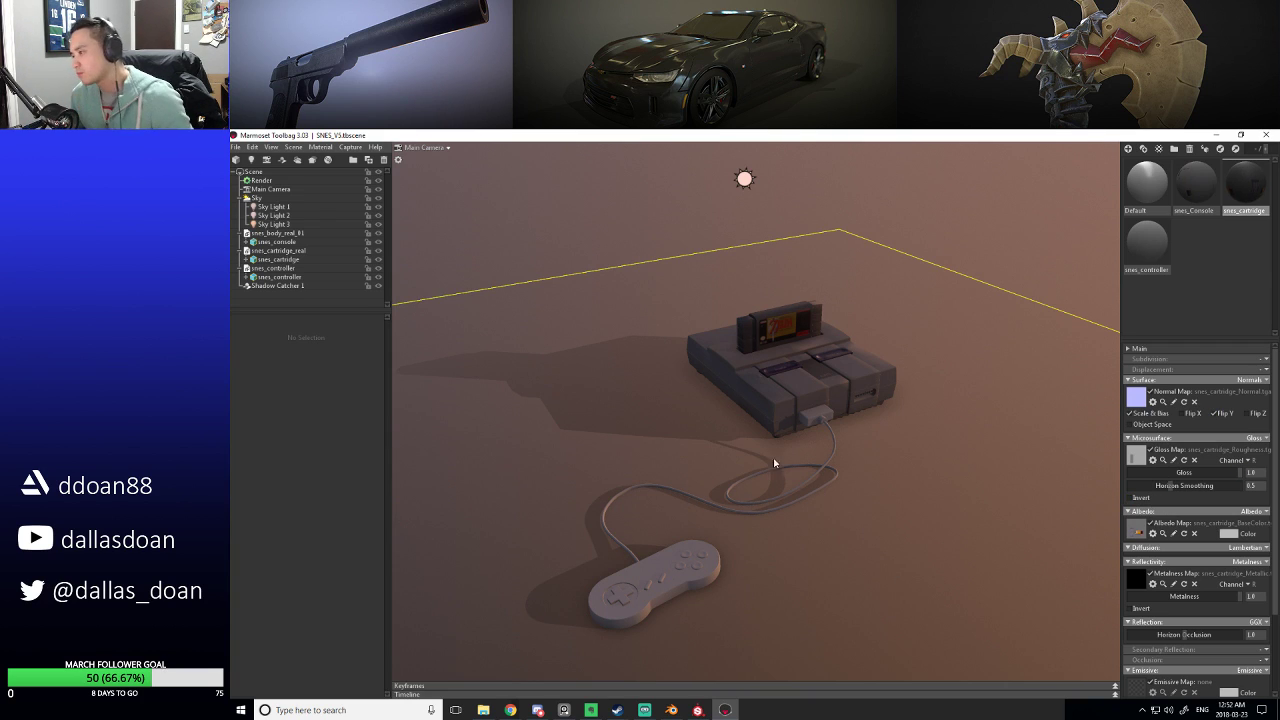
Examine the textured console and cartridge and compare them with the SNES reference photo.
left_click_drag(730, 421, 792, 409)
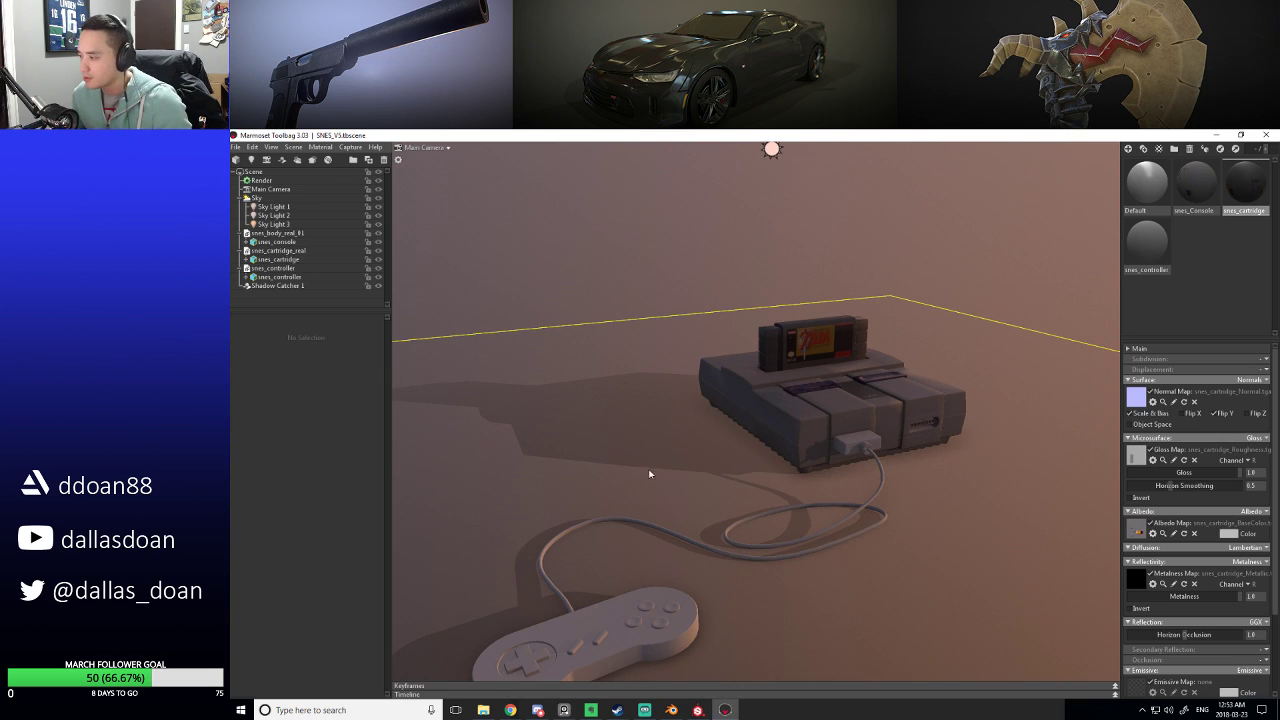
left_click_drag(649, 474, 551, 557)
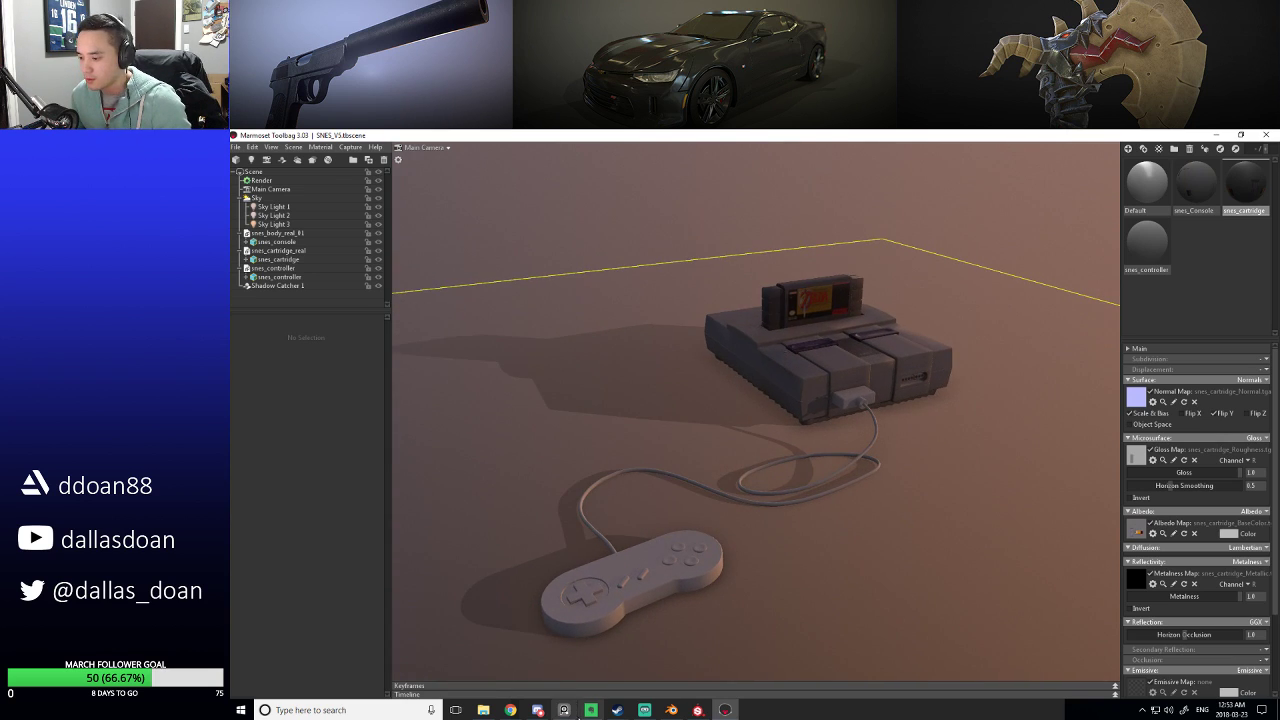
right_click_drag(232, 370, 611, 388)
scroll(611, 388, "down", 5)
middle_click_drag(611, 387, 611, 443)
scroll(612, 443, "up", 3)
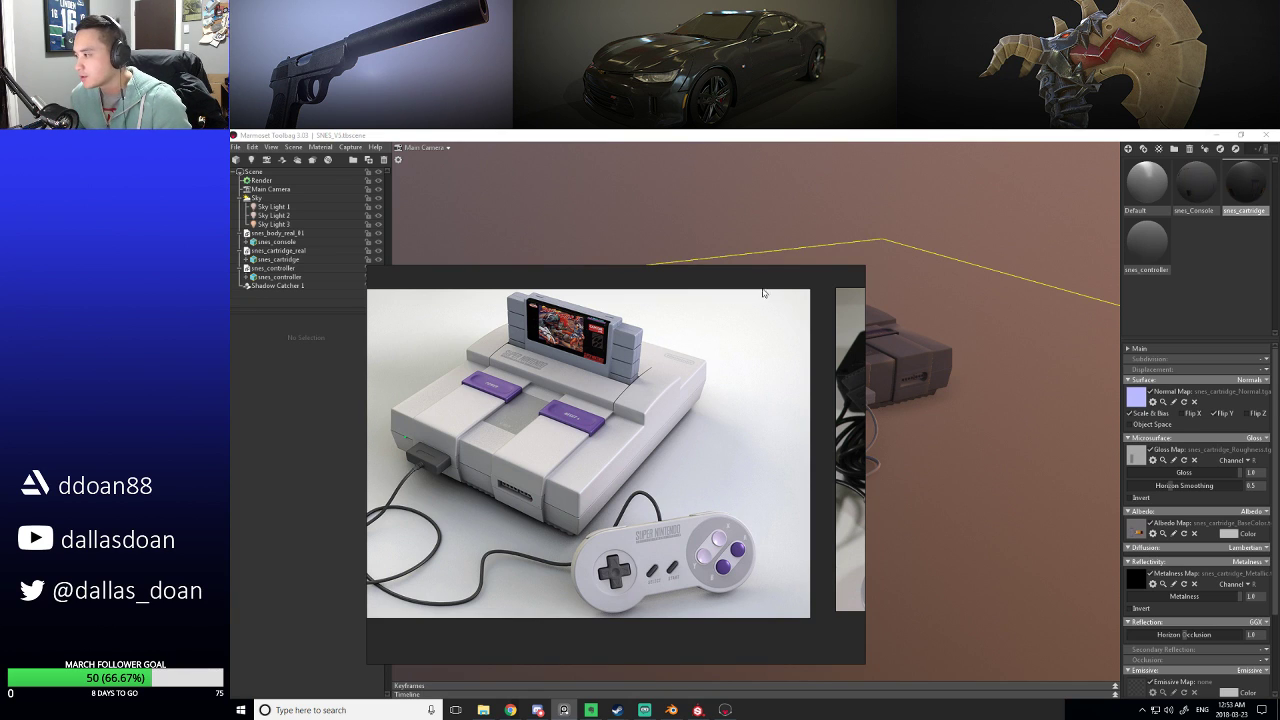
left_click_drag(741, 283, 664, 292)
right_click_drag(663, 292, 232, 340)
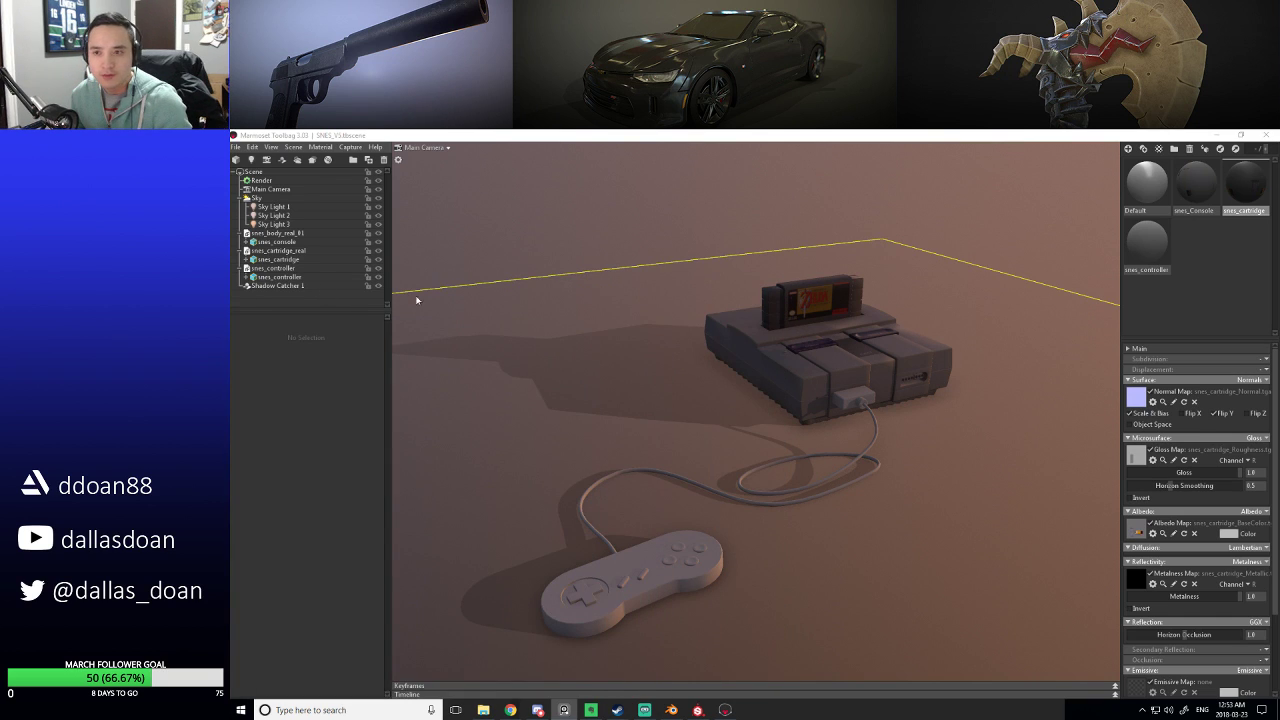
left_click(786, 374)
left_click_drag(735, 435, 698, 434, "alt")
scroll(1200, 570, "down", 3)
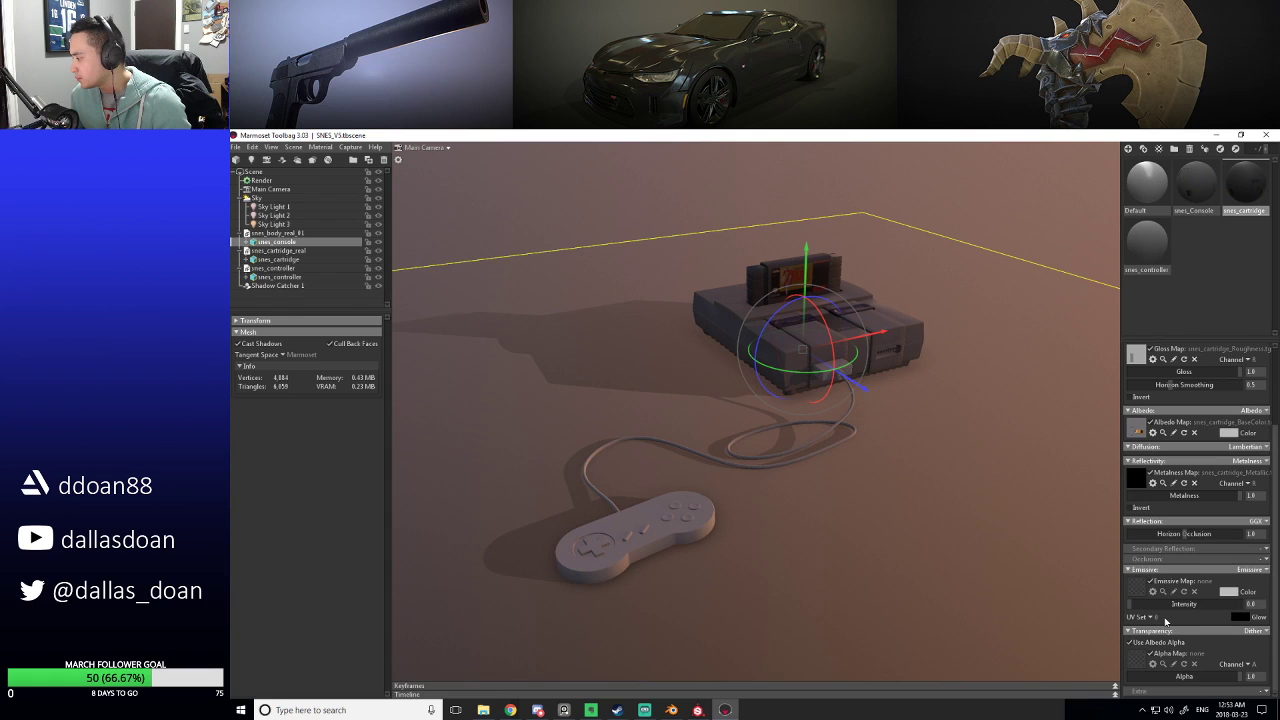
scroll(1170, 618, "up", 3)
Switch the snes_controller material's reflectivity from Specular to Metalness.
left_click(1146, 240)
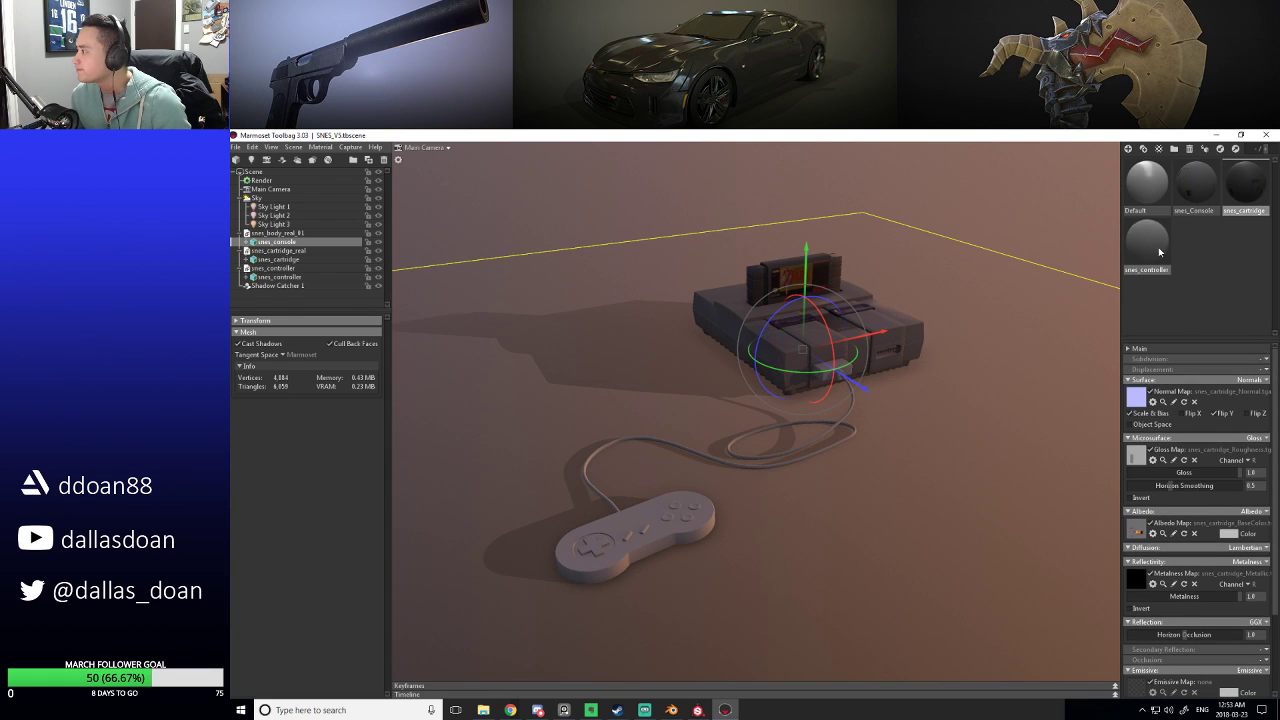
left_click(1255, 562)
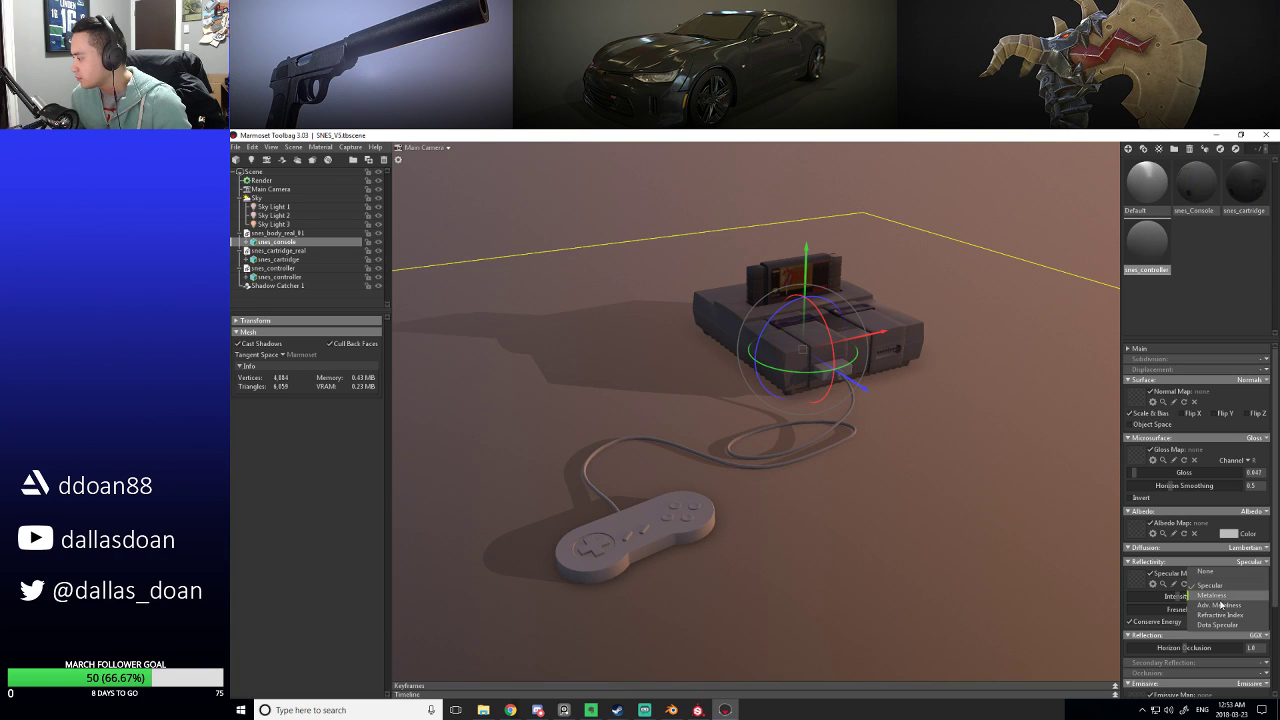
left_click(1222, 603)
Try Adv. Metalness as the controller material's reflectivity and return it to Metalness.
left_click(1251, 561)
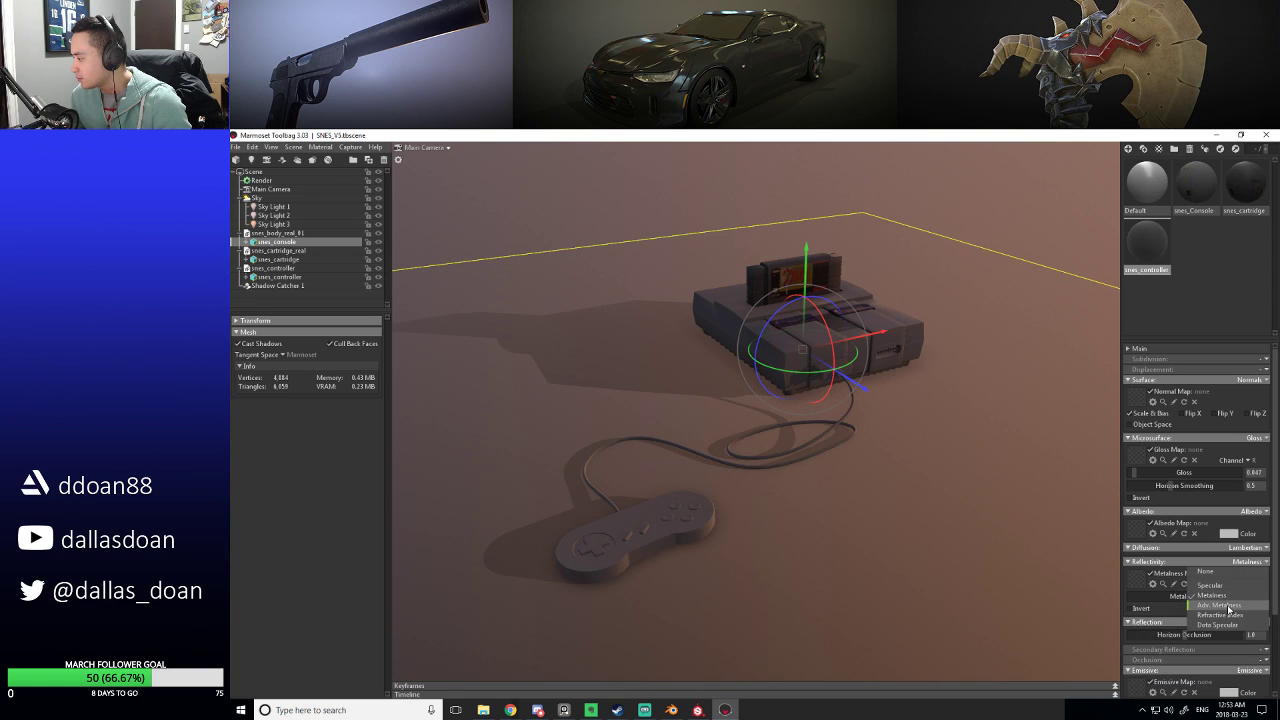
left_click(1218, 605)
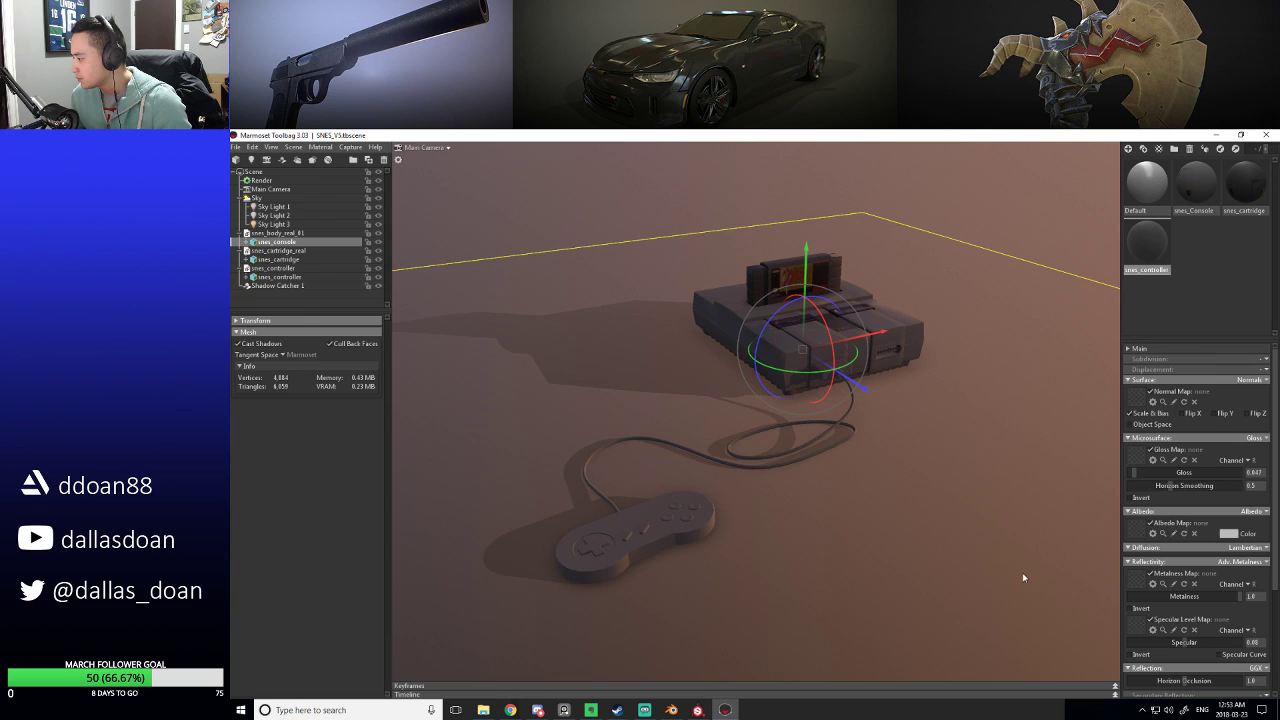
left_click(1253, 562)
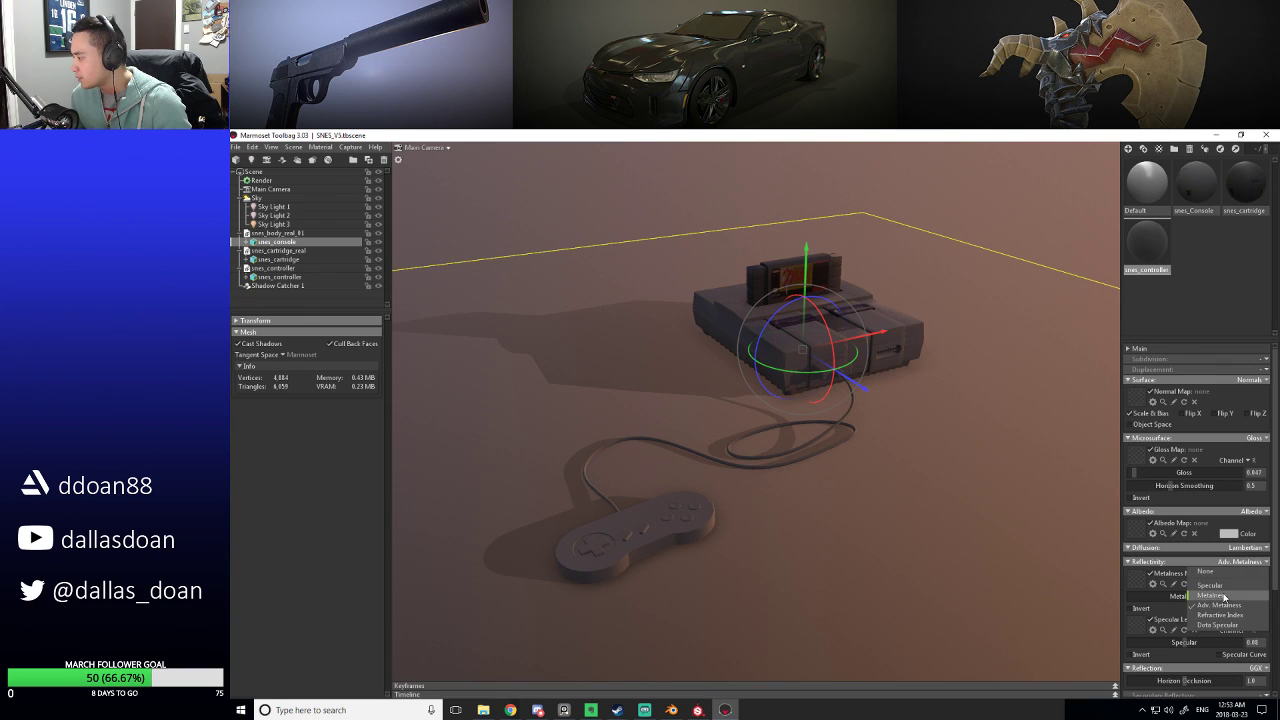
left_click(1222, 592)
Assign snes_controller_Metallic.tga as the controller material's metalness map and snes_controller_BaseColor.tga as its albedo map.
left_click(486, 708)
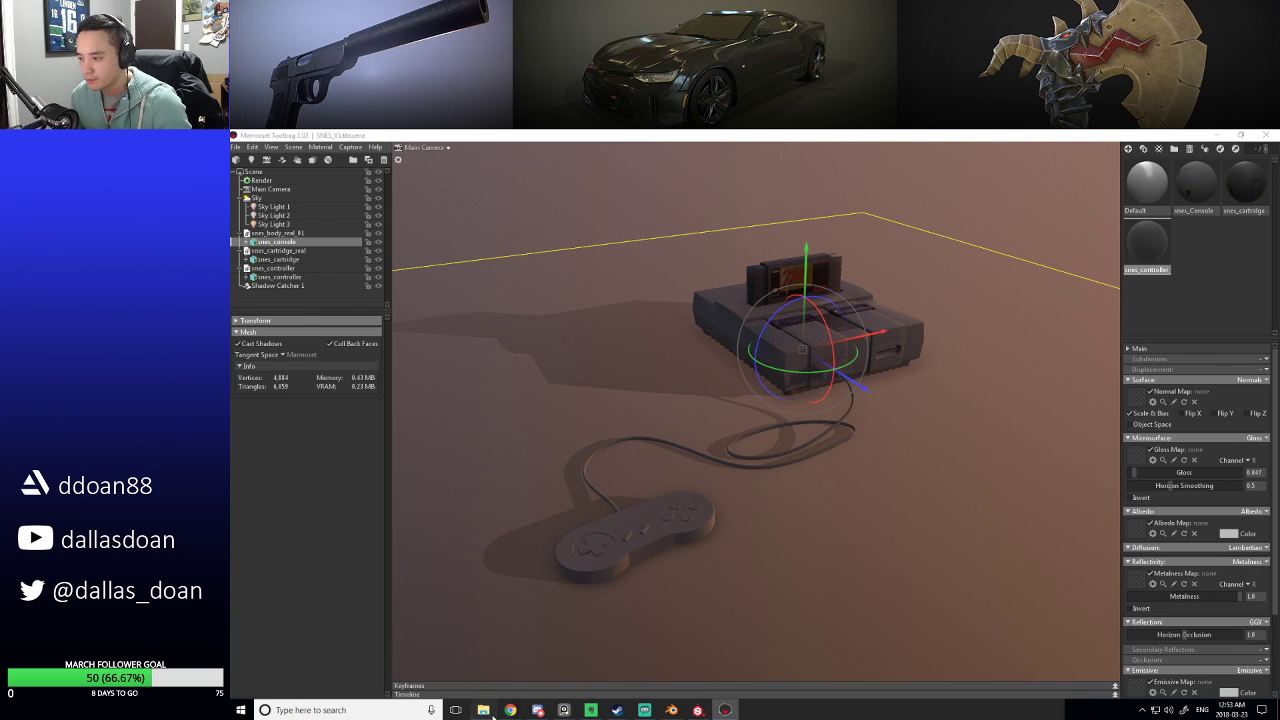
left_click_drag(851, 477, 829, 347)
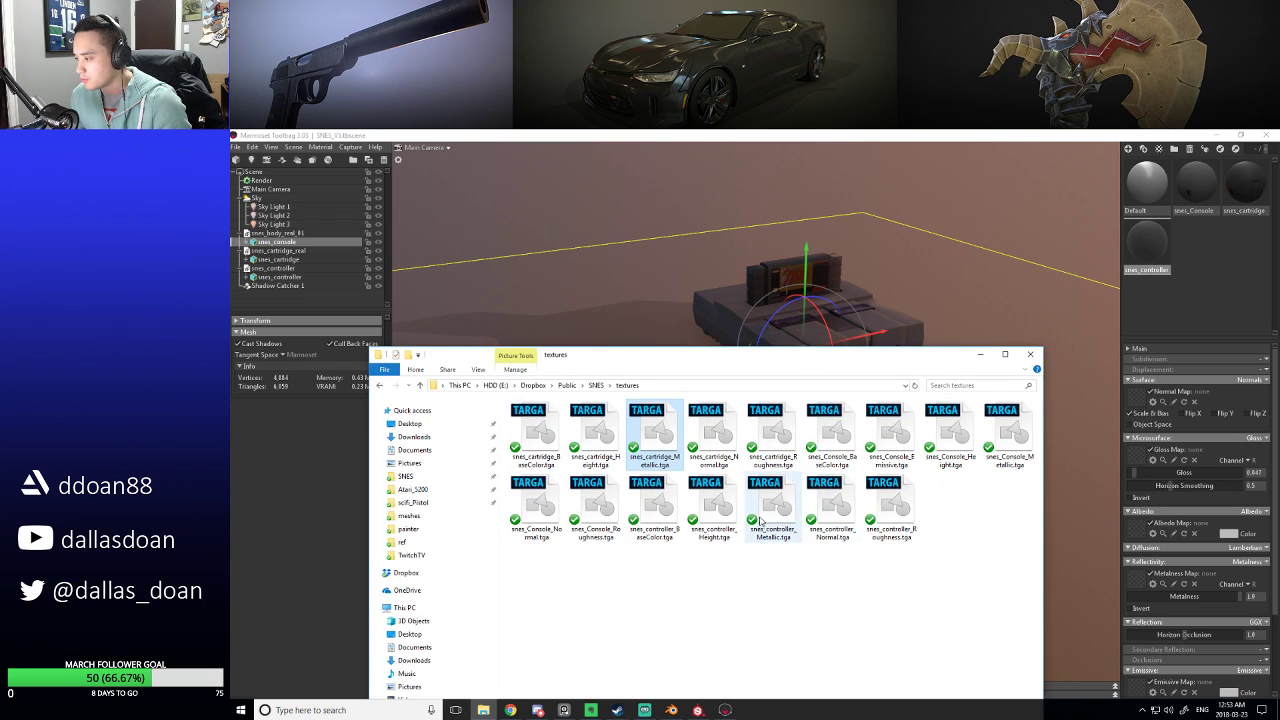
left_click_drag(775, 512, 1136, 580)
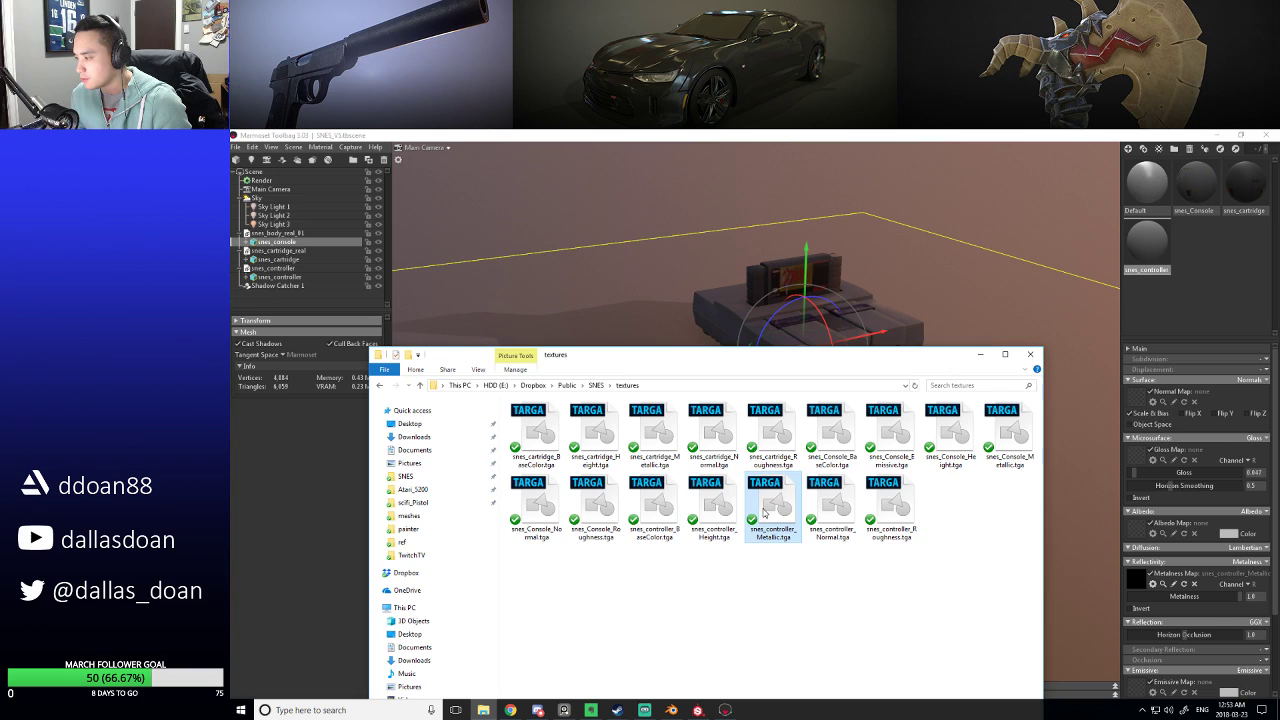
left_click(537, 508)
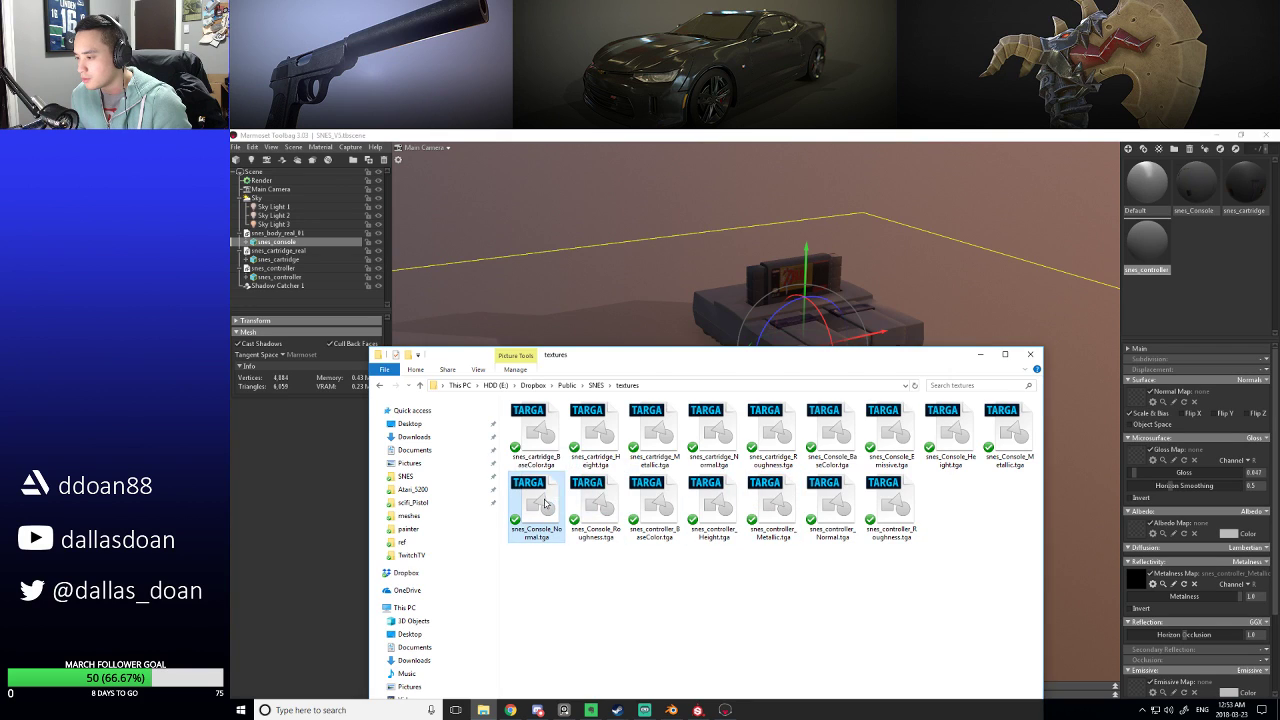
left_click_drag(654, 516, 1151, 537)
Assign snes_controller_Roughness.tga as the controller material's gloss map and snes_controller_Normal.tga as its normal map with Flip Y enabled.
left_click(1253, 440)
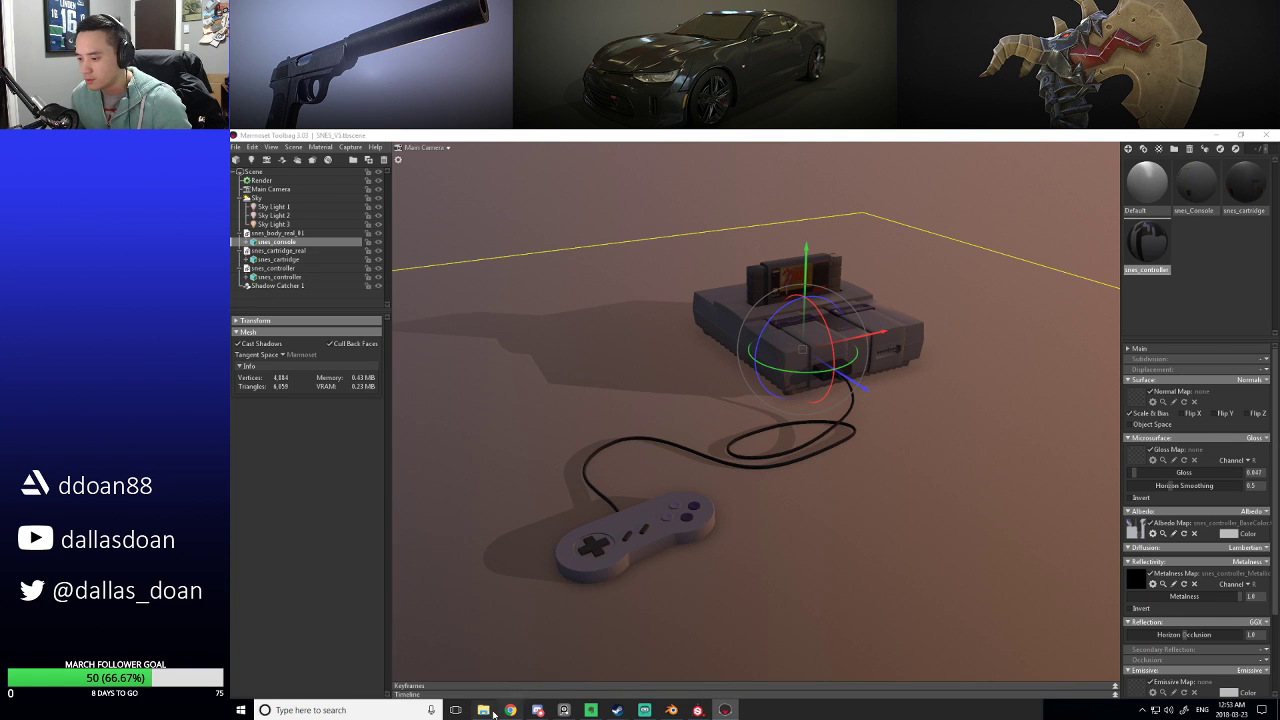
left_click(483, 710)
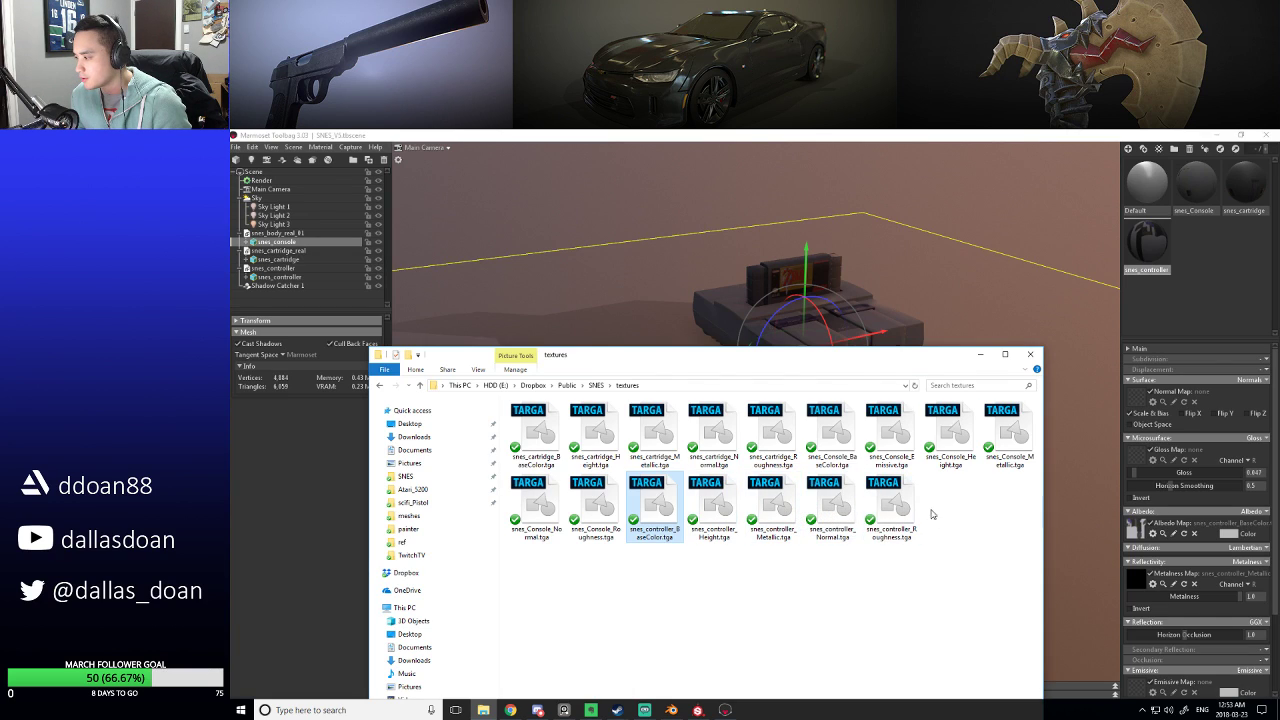
left_click_drag(897, 514, 1185, 510)
left_click_drag(1140, 458, 1140, 460)
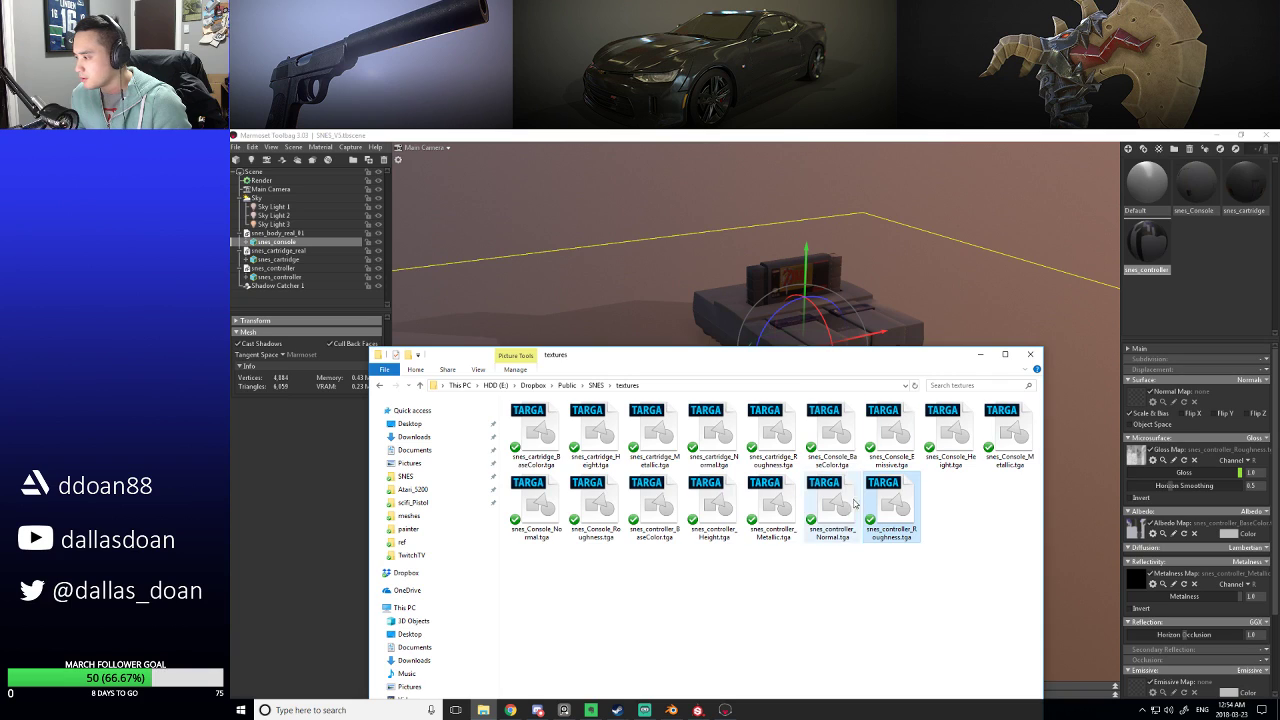
left_click_drag(833, 510, 1140, 402)
left_click(1213, 413)
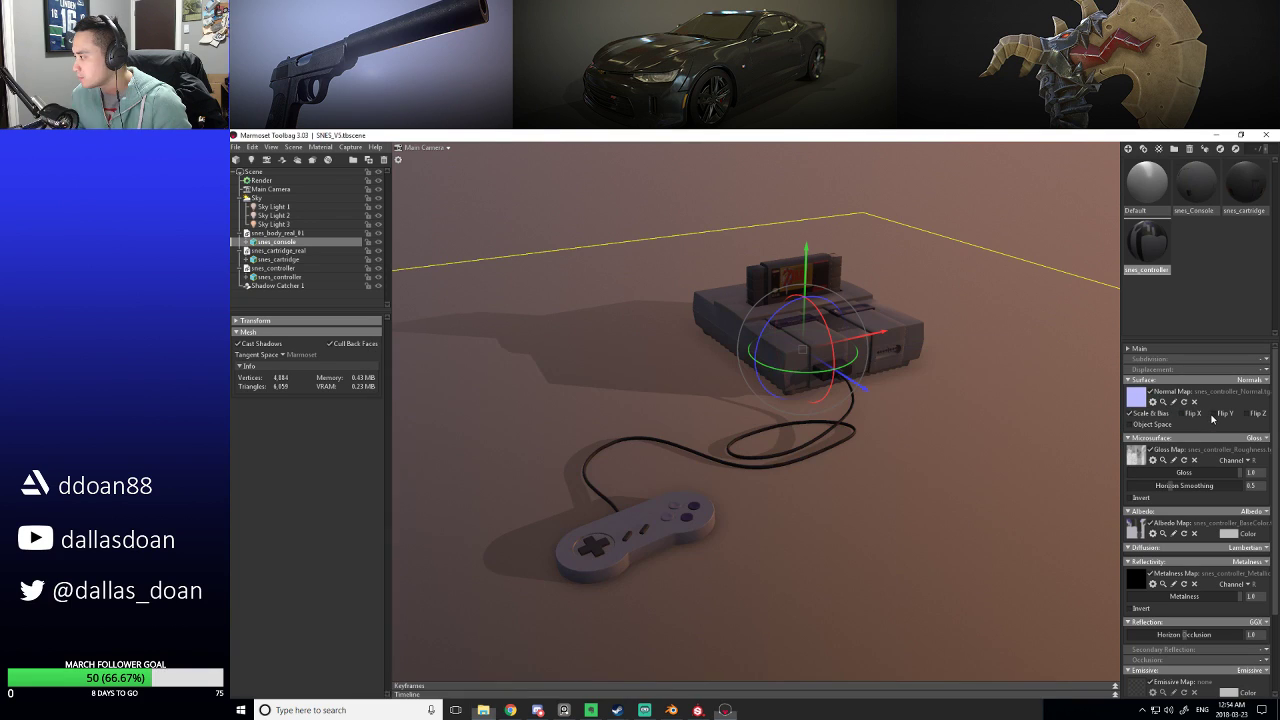
Clear the selection and examine the textured console, cartridge and controller from a lower, closer angle.
left_click(841, 506)
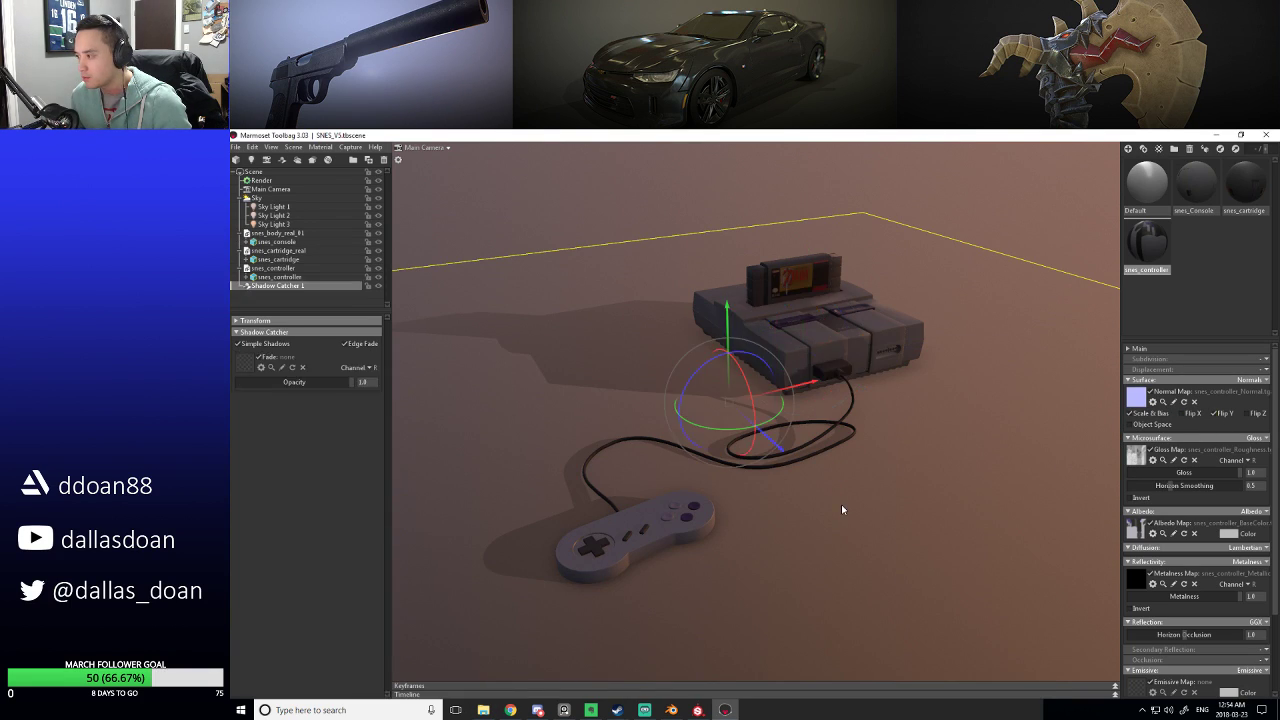
left_click_drag(788, 403, 786, 388, "alt")
left_click(909, 279)
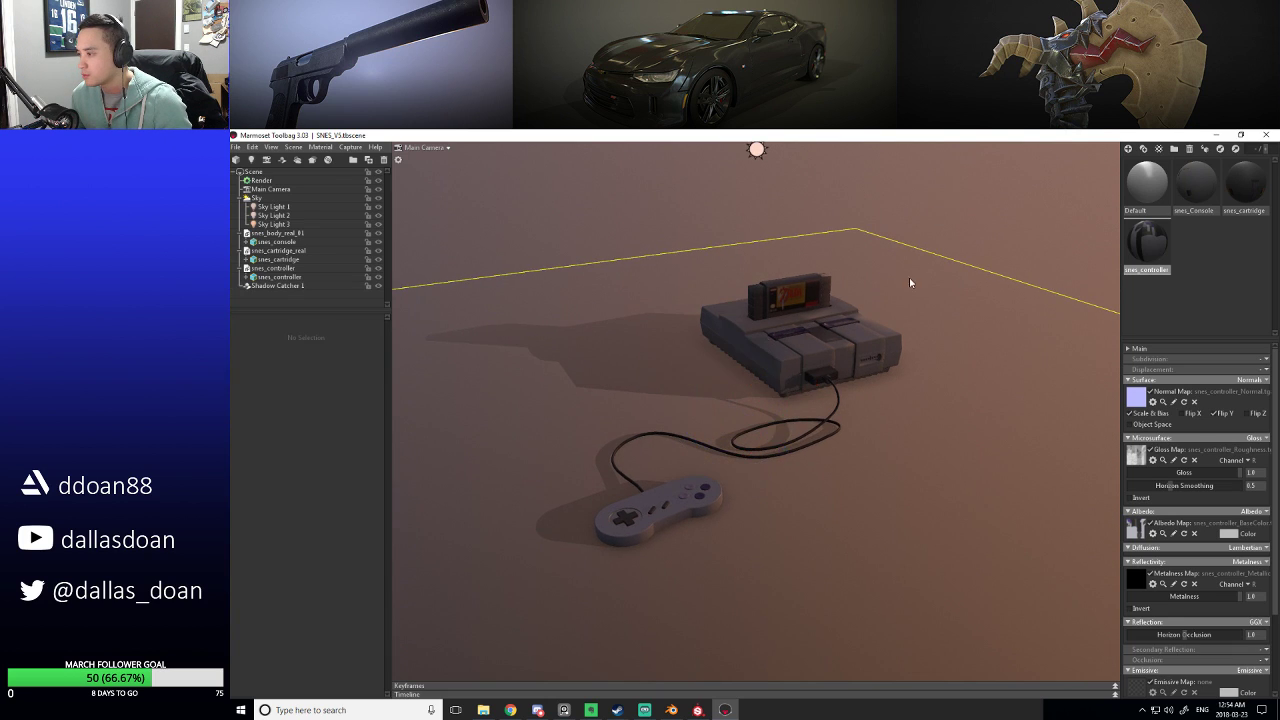
right_click_drag(805, 412, 829, 391, "alt")
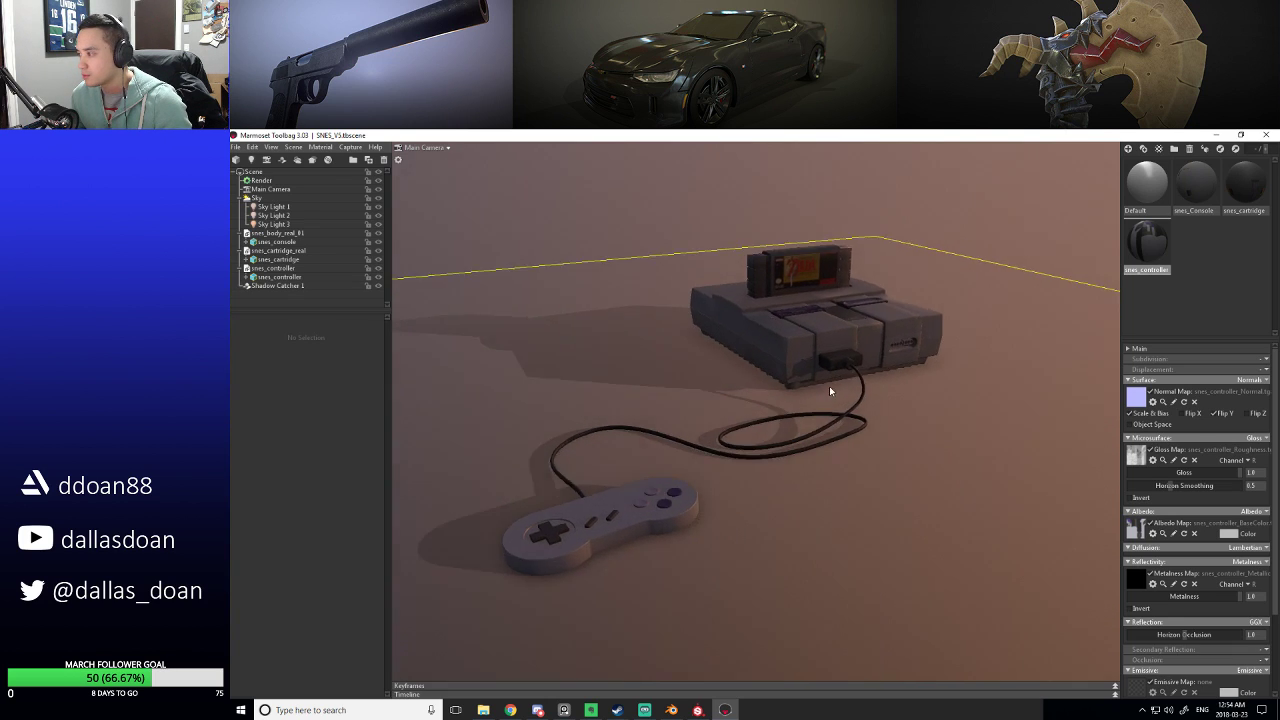
left_click_drag(829, 391, 915, 450)
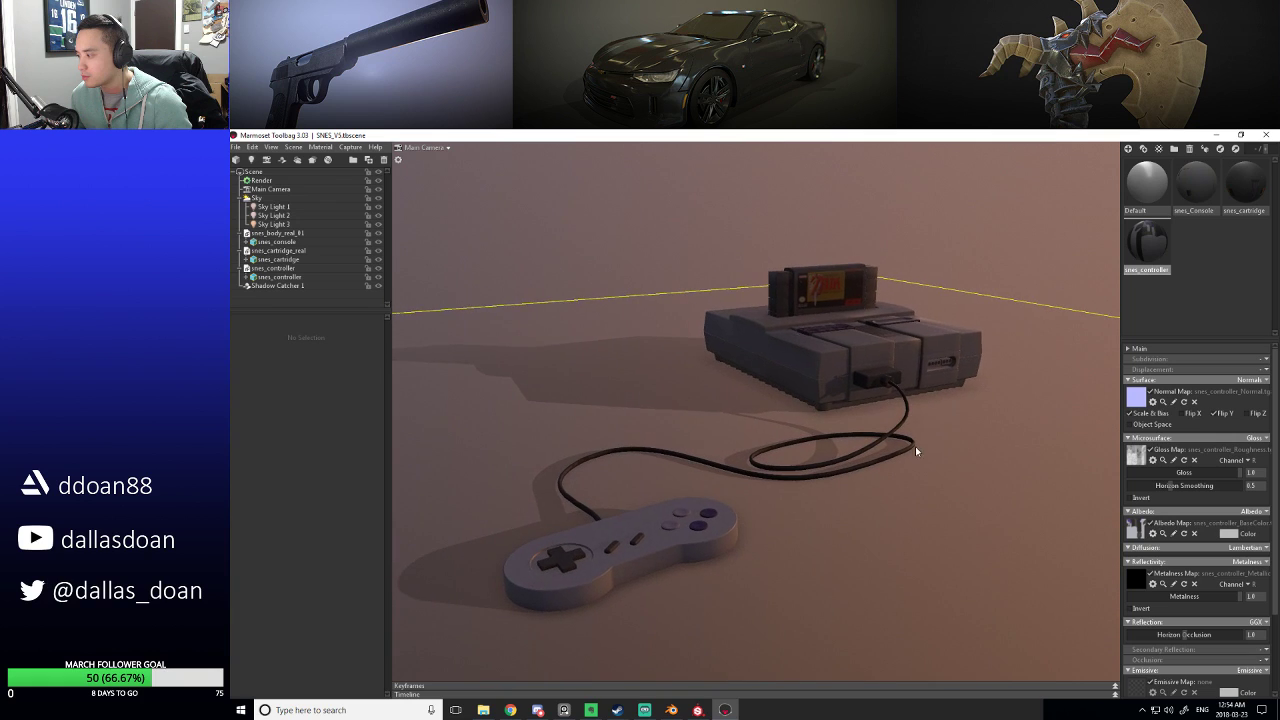
Try a red (ff0000) emissive colour at intensity 10 on the snes_Console material, cancelling the colour and disabling its emissive map.
left_click(1195, 185)
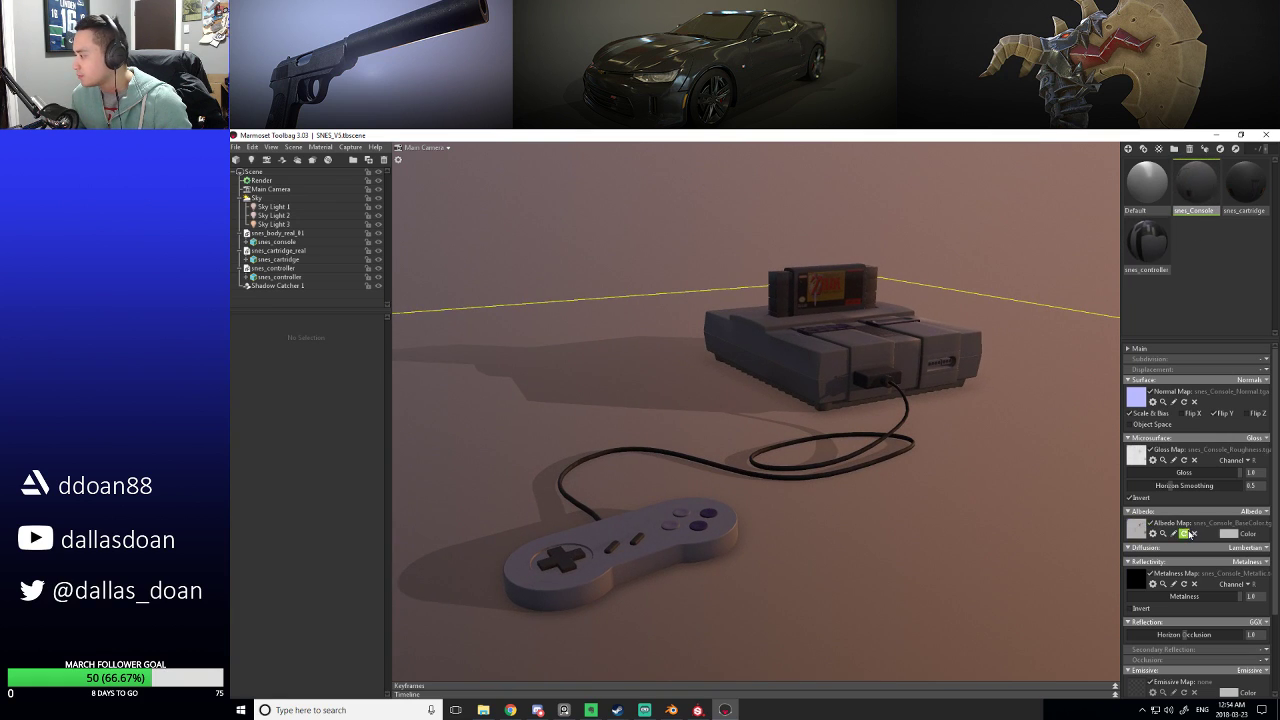
scroll(1190, 560, "down", 2)
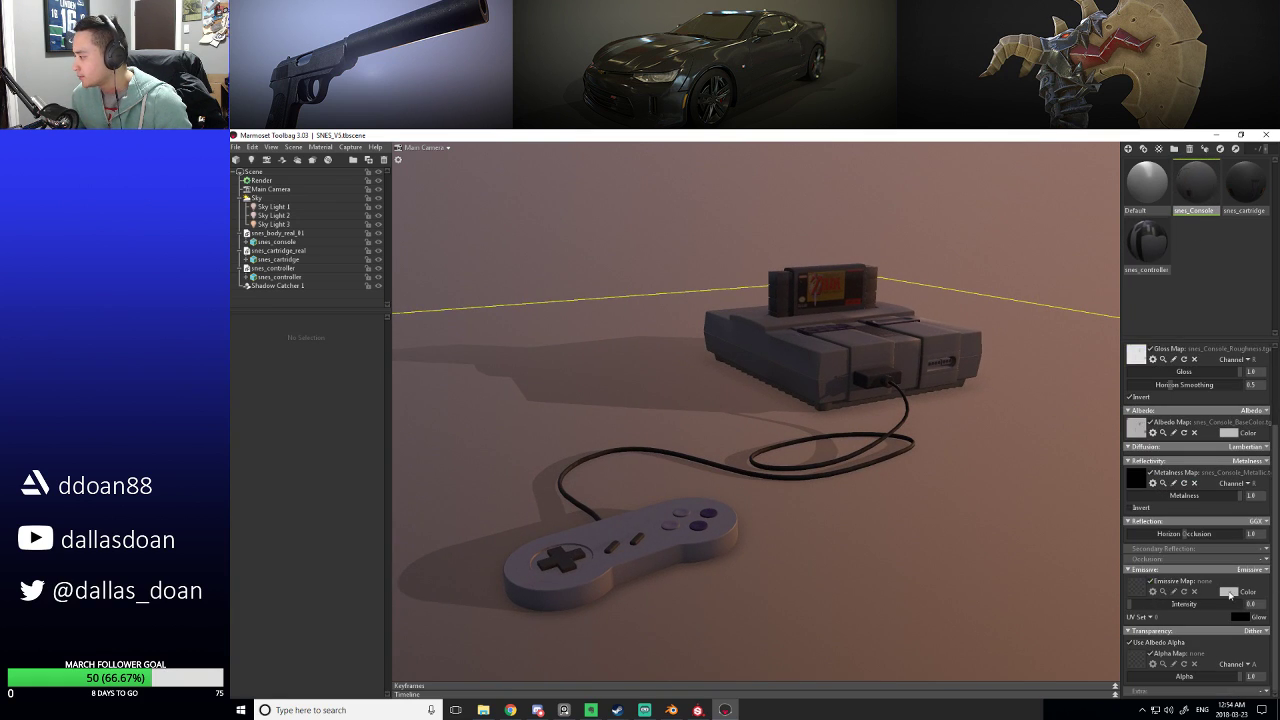
left_click(1229, 592)
mouse_move(439, 622)
left_mouse_down()
mouse_move(545, 582)
mouse_move(537, 521)
mouse_move(509, 635)
mouse_move(614, 572)
mouse_move(644, 501)
left_mouse_up()
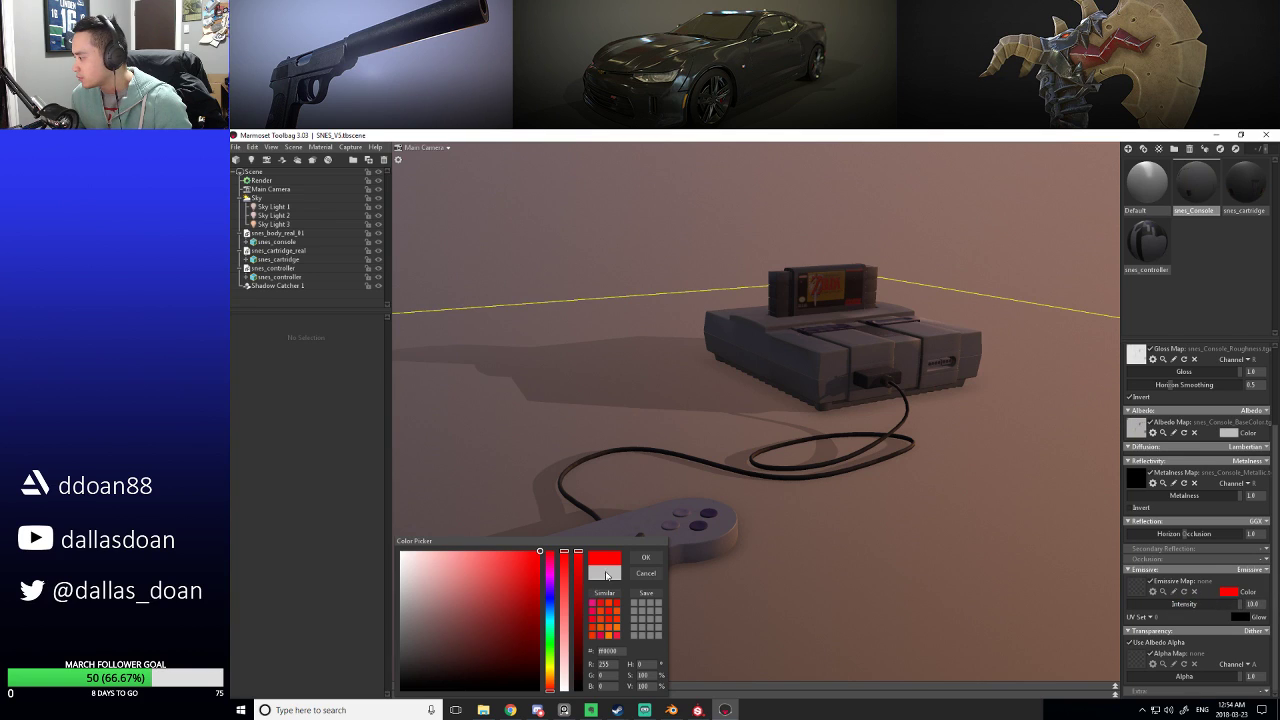
left_click(646, 573)
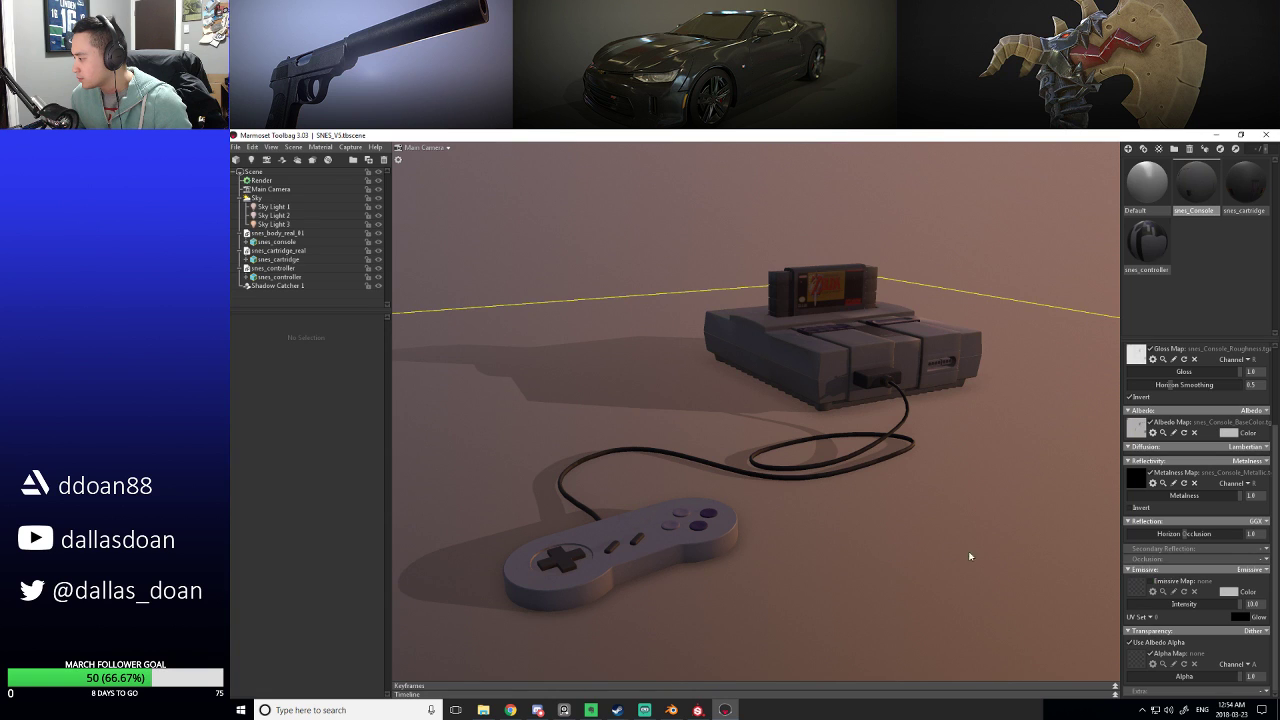
Examine the textured console and controller up close.
left_click_drag(904, 553, 818, 534)
scroll(728, 541, "up", 3)
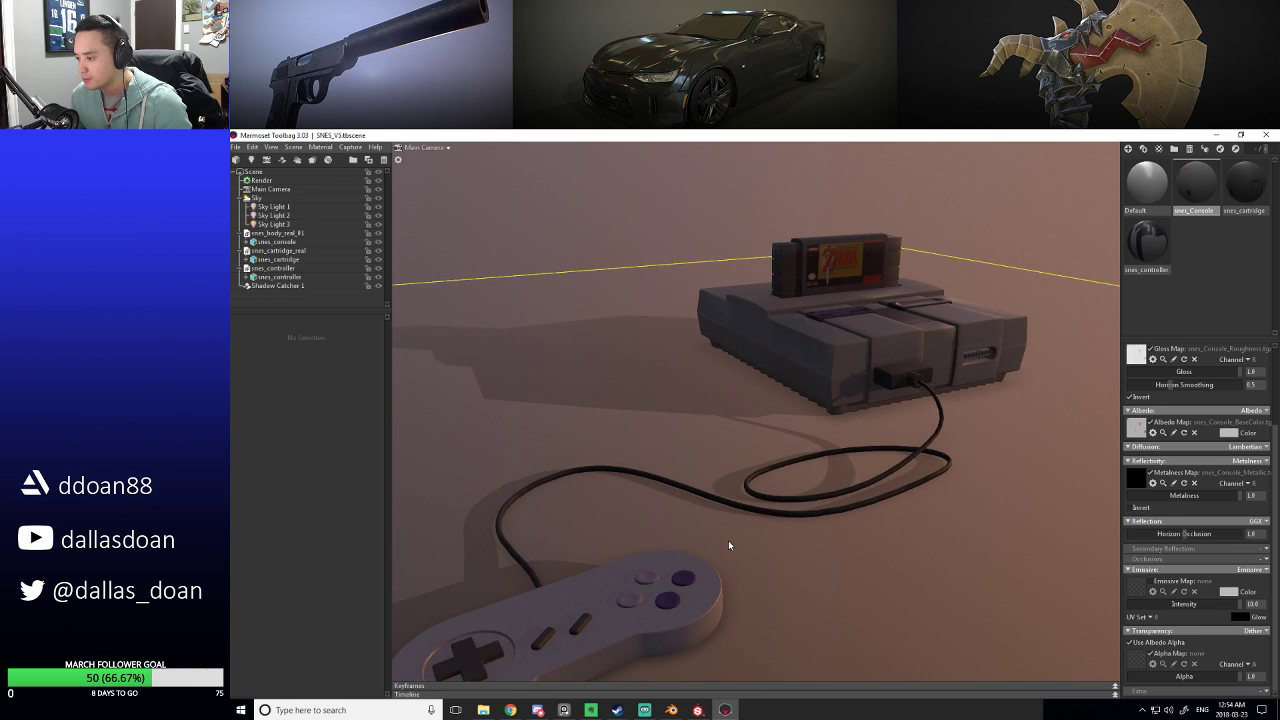
left_click_drag(728, 545, 757, 479)
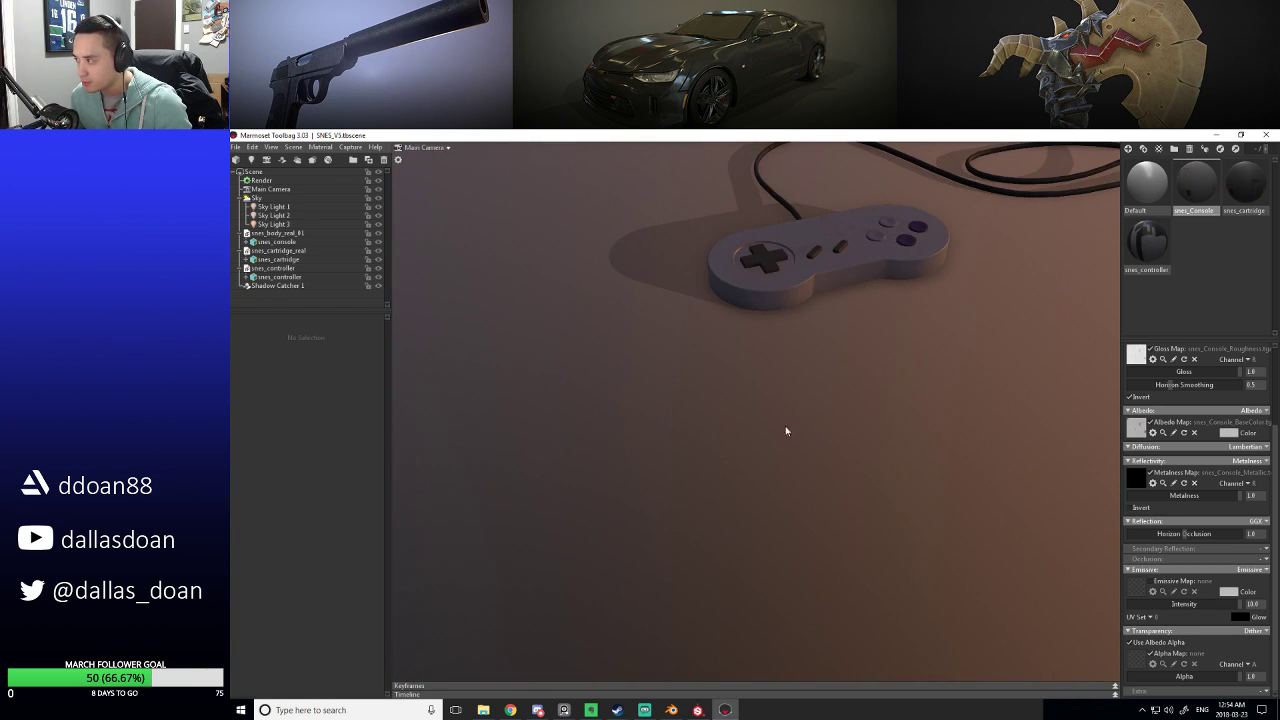
Examine the textured controller close up, and the console, cartridge and cable from a lower angle.
left_click_drag(786, 431, 769, 482)
scroll(789, 496, "up", 3)
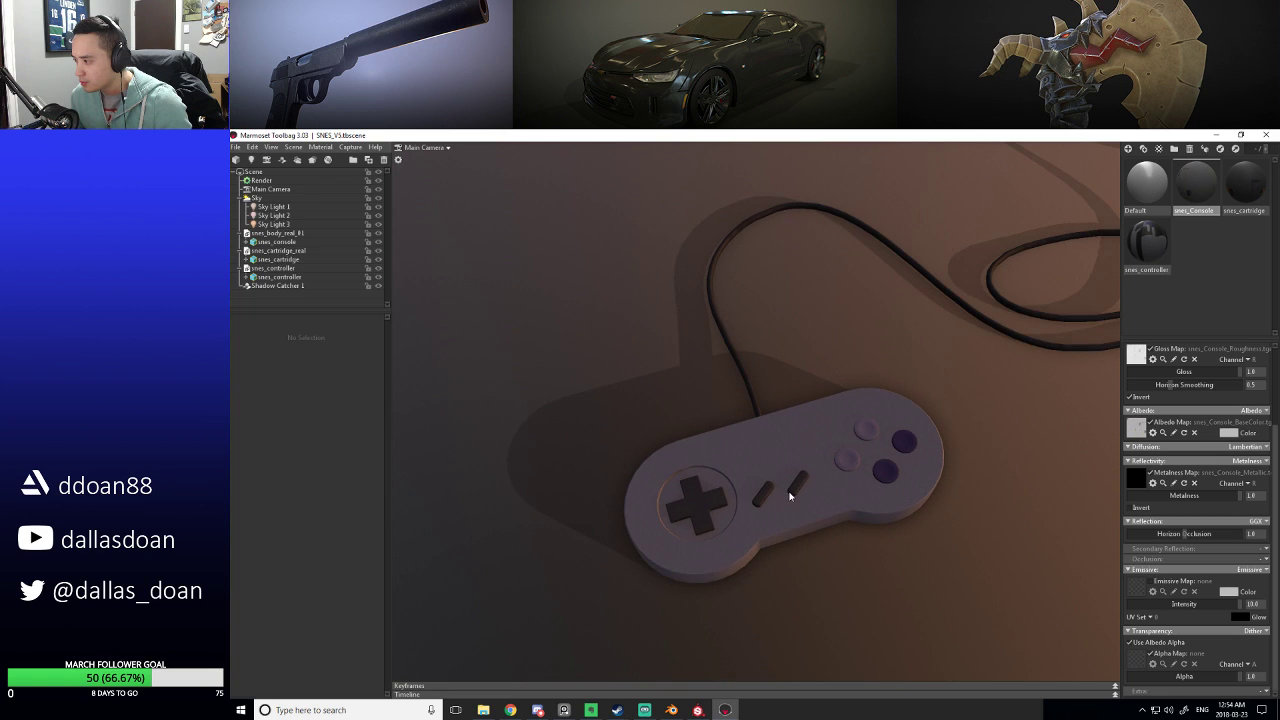
scroll(832, 414, "down", 3)
left_click_drag(832, 414, 754, 335)
right_click_drag(754, 335, 776, 348)
middle_click_drag(776, 348, 766, 332)
right_click_drag(766, 332, 768, 342)
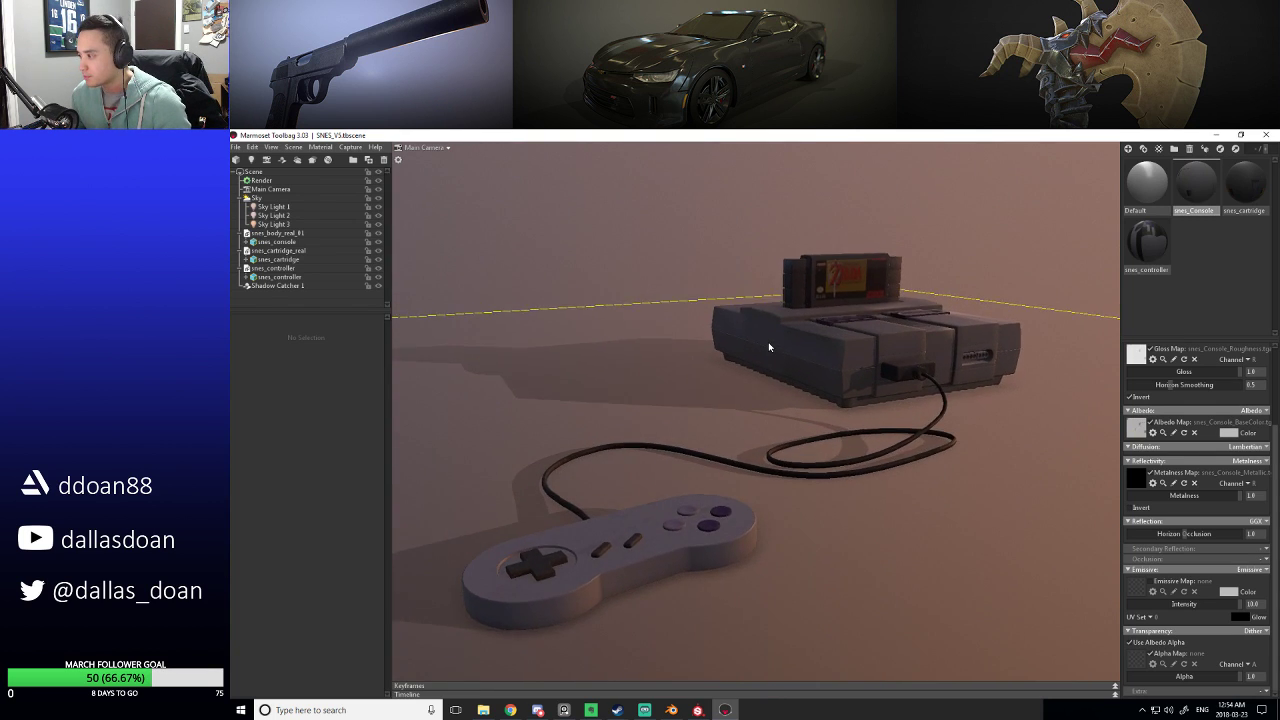
left_click_drag(768, 342, 759, 321)
left_click_drag(447, 197, 406, 193)
Collapse the console, cartridge and controller model groups in the scene hierarchy.
left_click(239, 233)
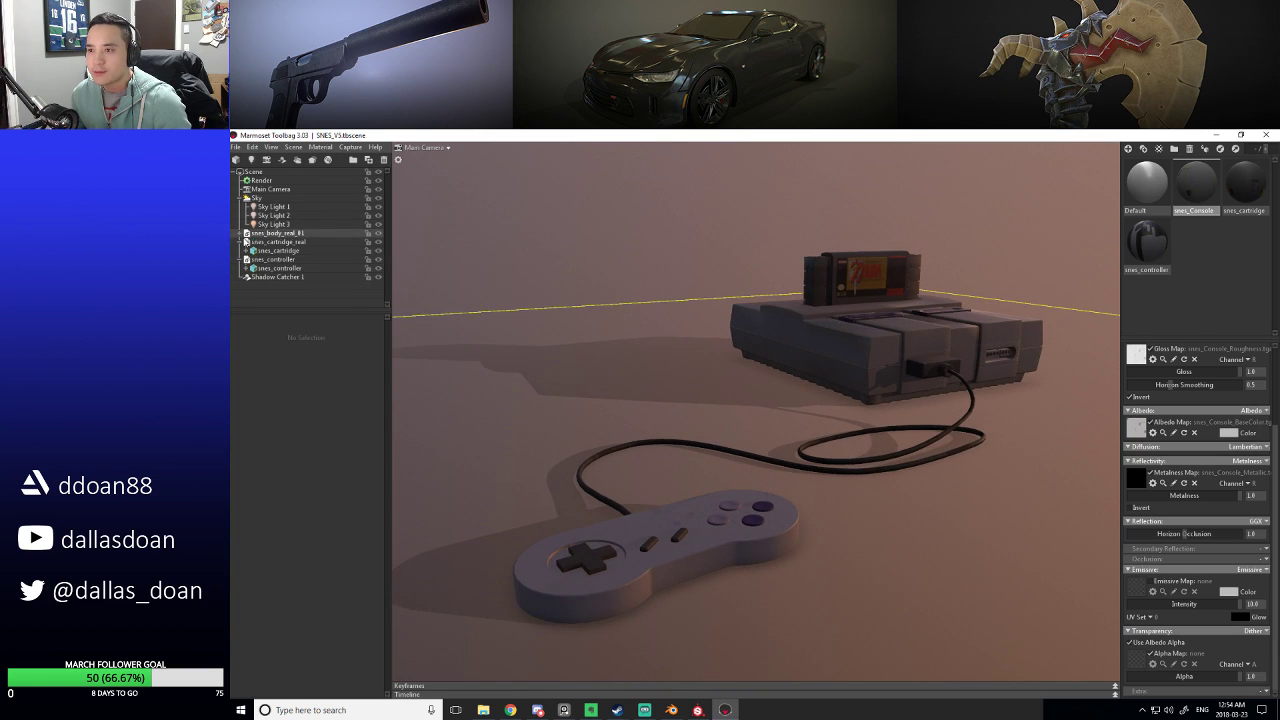
left_click(239, 241)
left_click(239, 250)
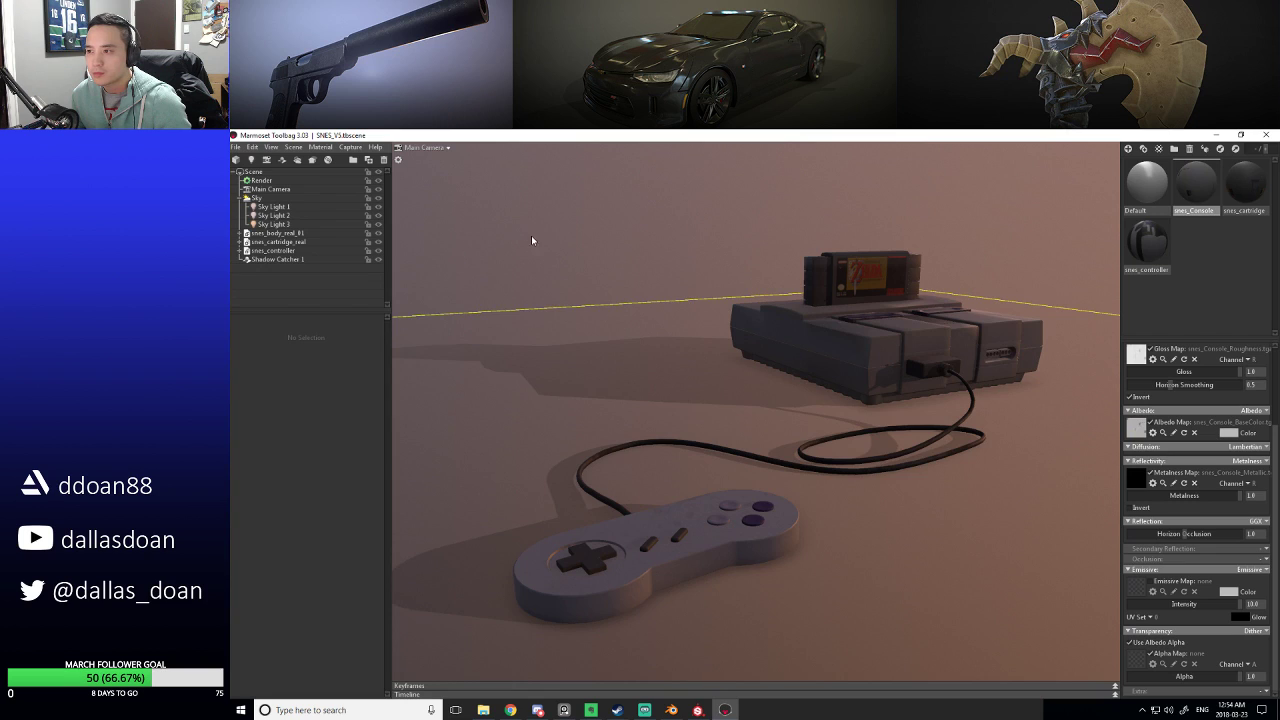
Add a new camera with its safe frame on and compose the controller in the foreground with the console behind it.
left_click_drag(531, 235, 634, 272)
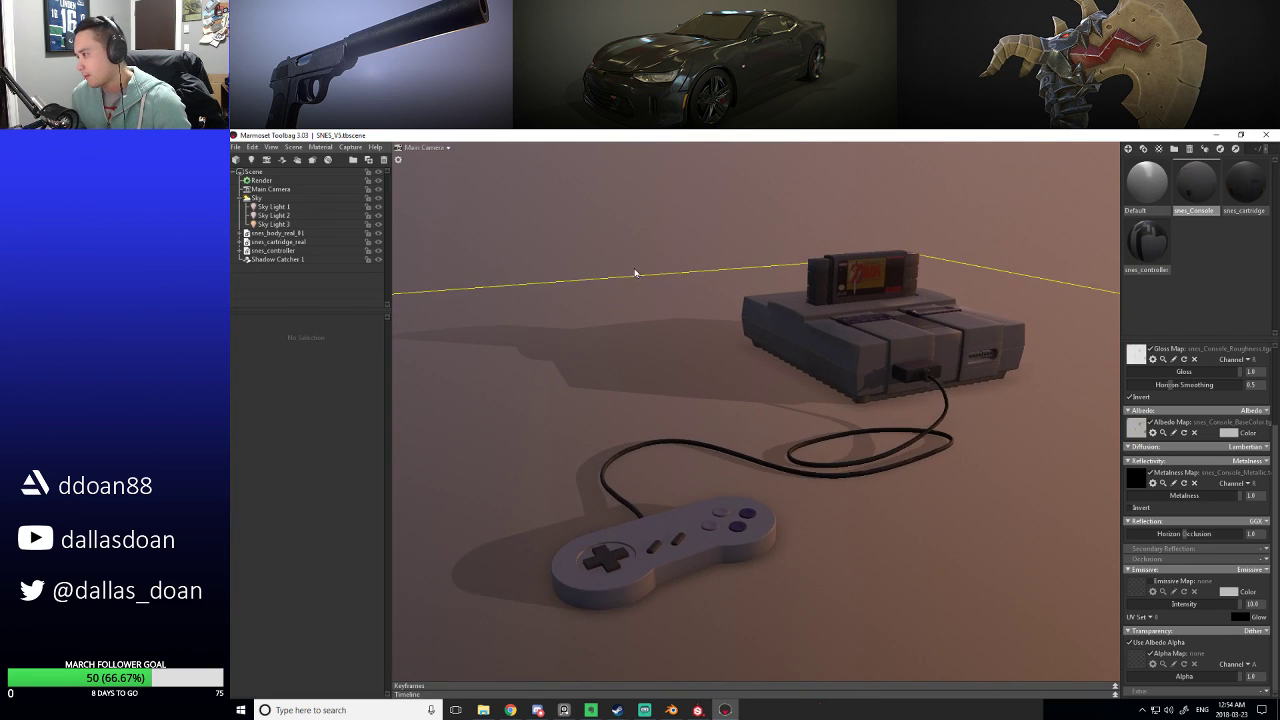
left_click(266, 161)
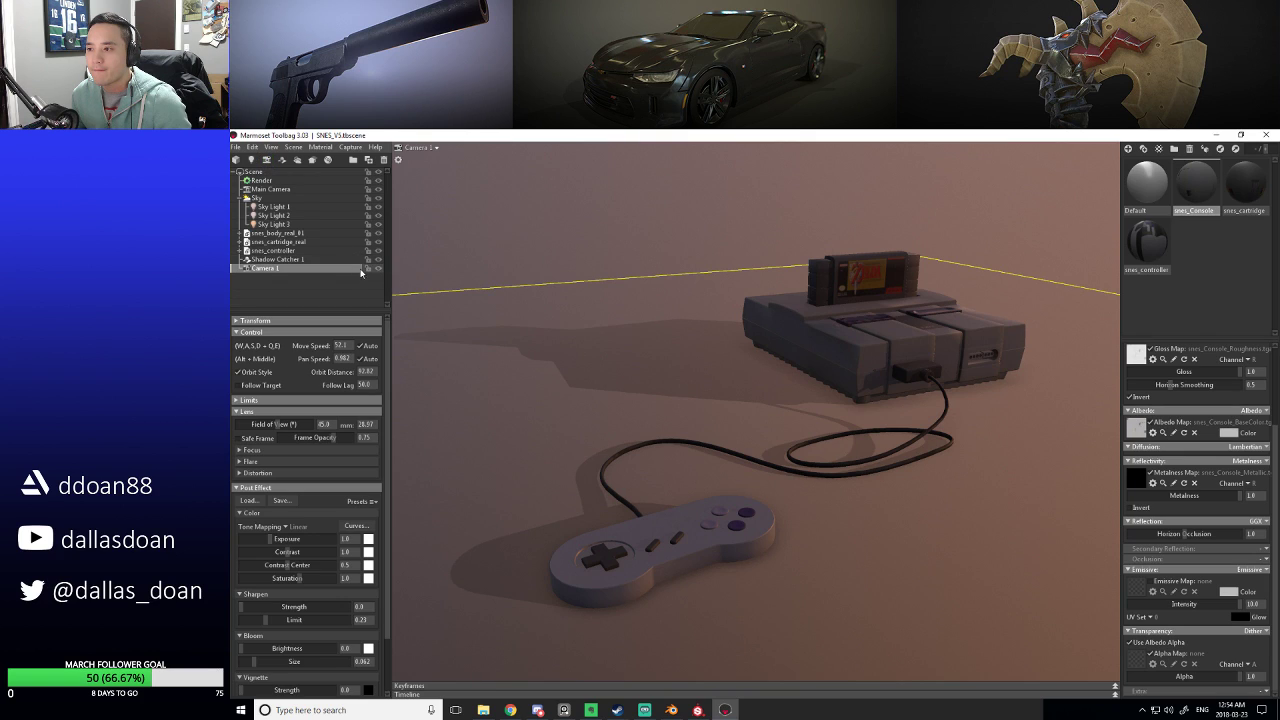
left_click_drag(593, 298, 401, 351)
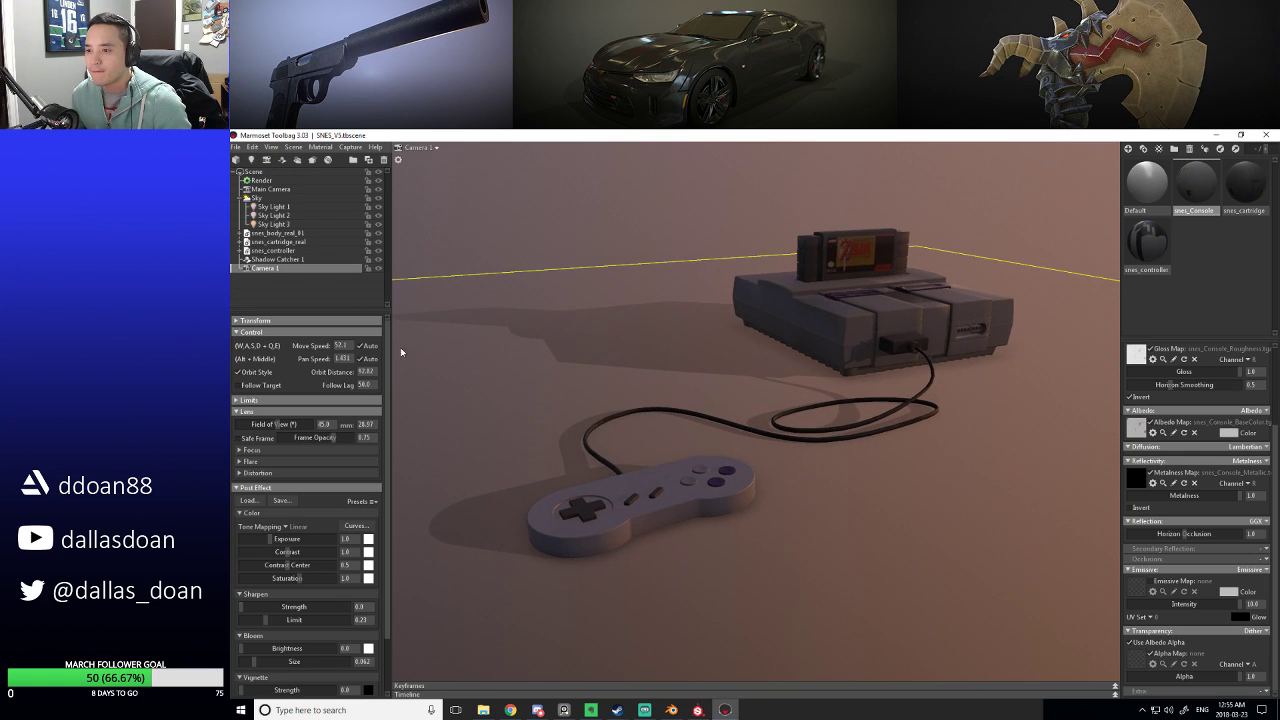
left_click(252, 439)
scroll(682, 384, "up", 5)
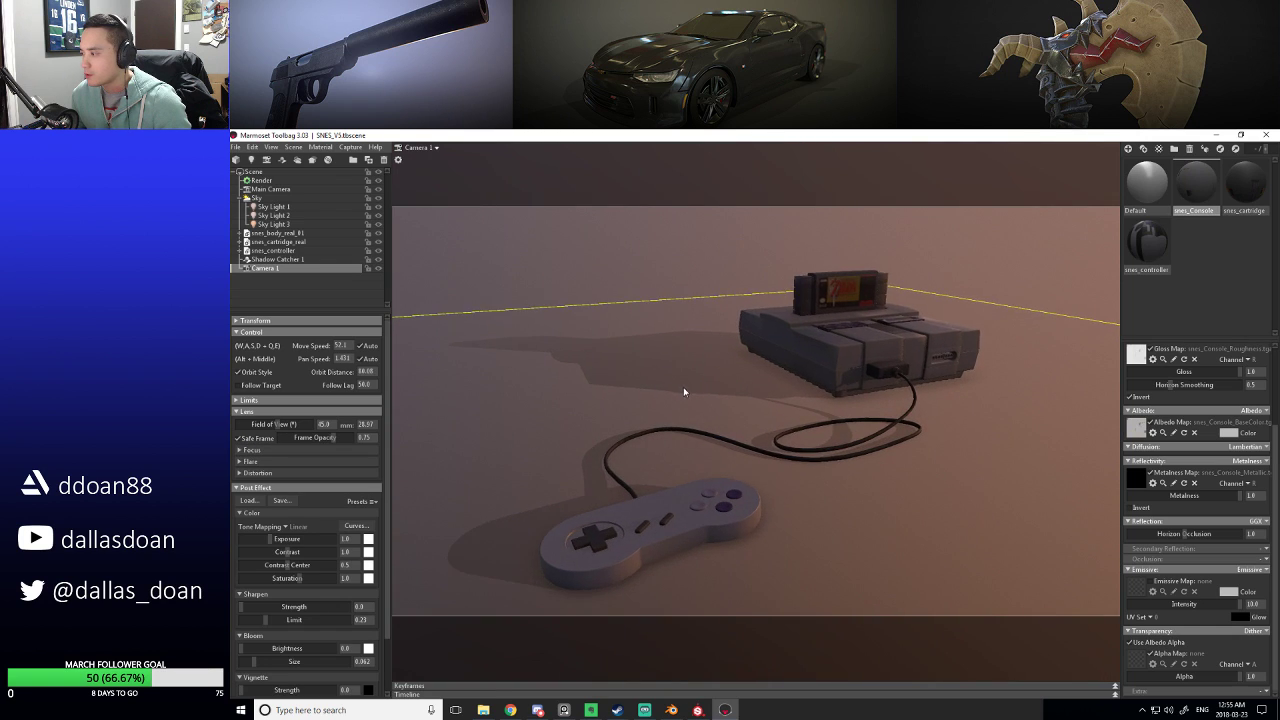
middle_click_drag(684, 380, 678, 378, "alt")
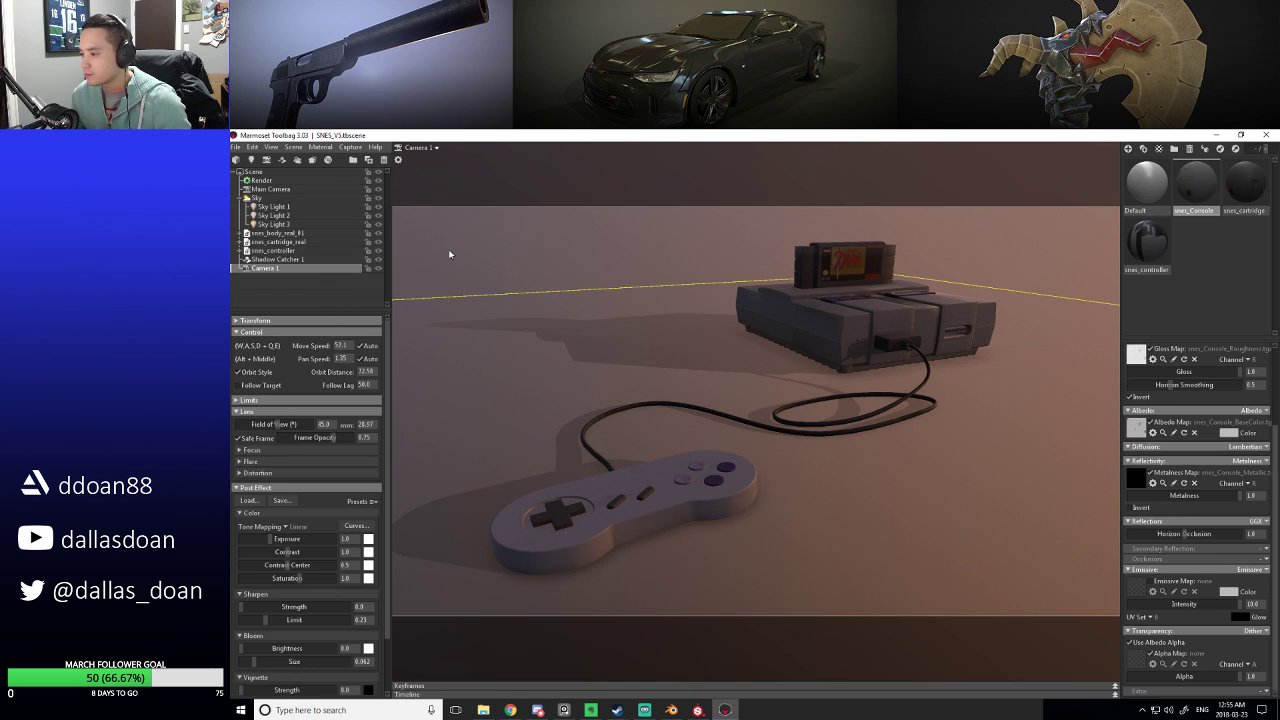
Add a second camera and turn on its safe frame.
left_click(266, 160)
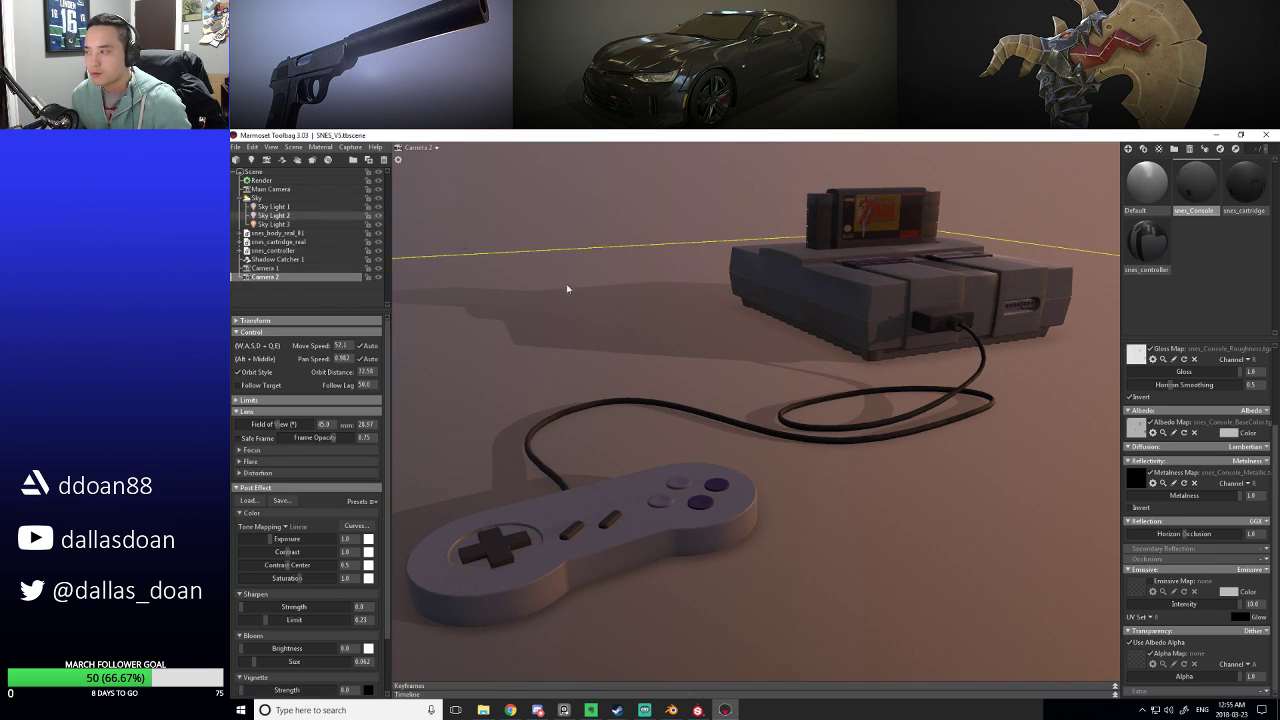
scroll(655, 298, "down", 2)
left_click_drag(655, 298, 370, 405, "alt")
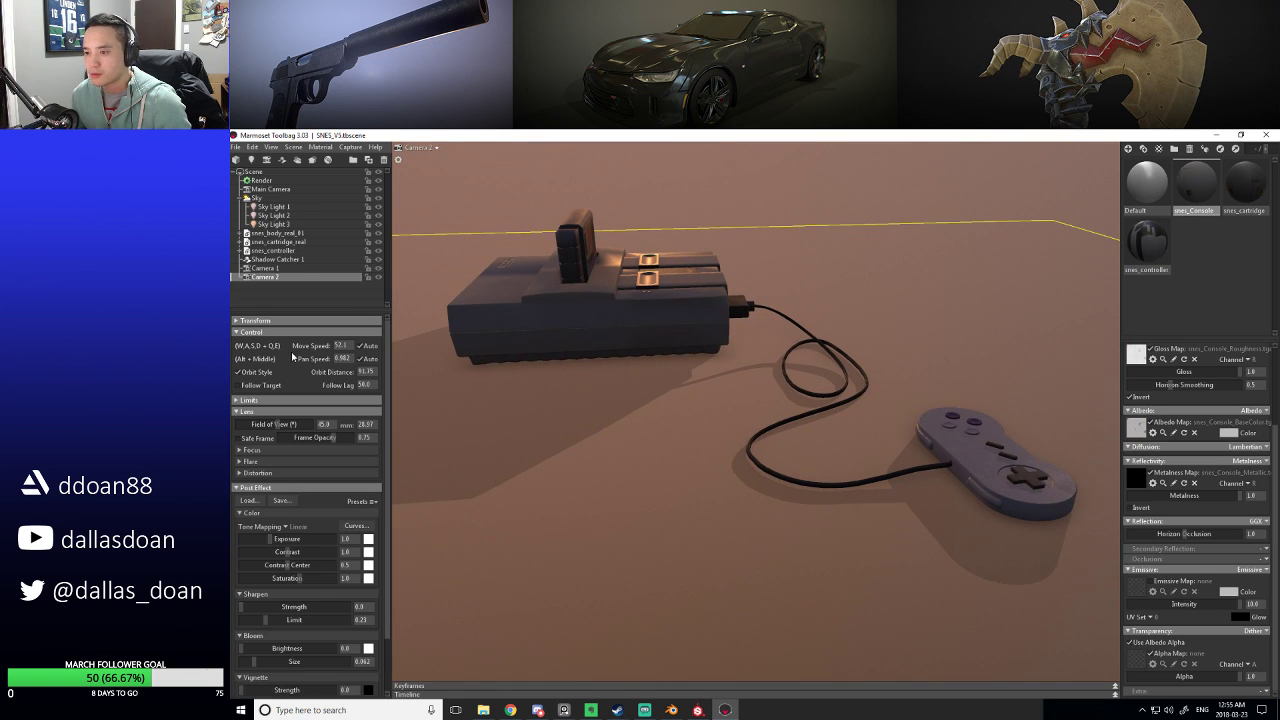
left_click(279, 437)
Frame Camera 2 closely on the console's front corner with the cartridge inserted, and lock Camera 1 and Camera 2.
left_click_drag(731, 418, 841, 429, "alt")
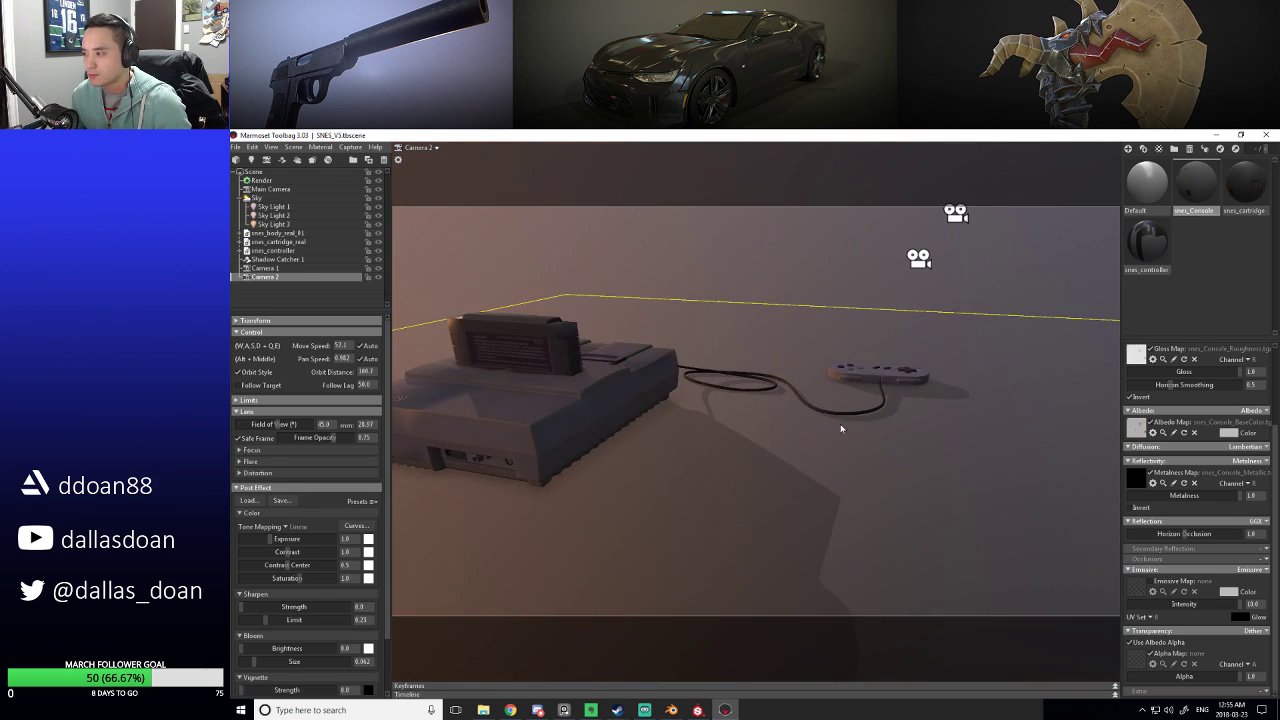
middle_click_drag(841, 429, 814, 420, "alt")
left_click_drag(814, 420, 718, 521, "alt")
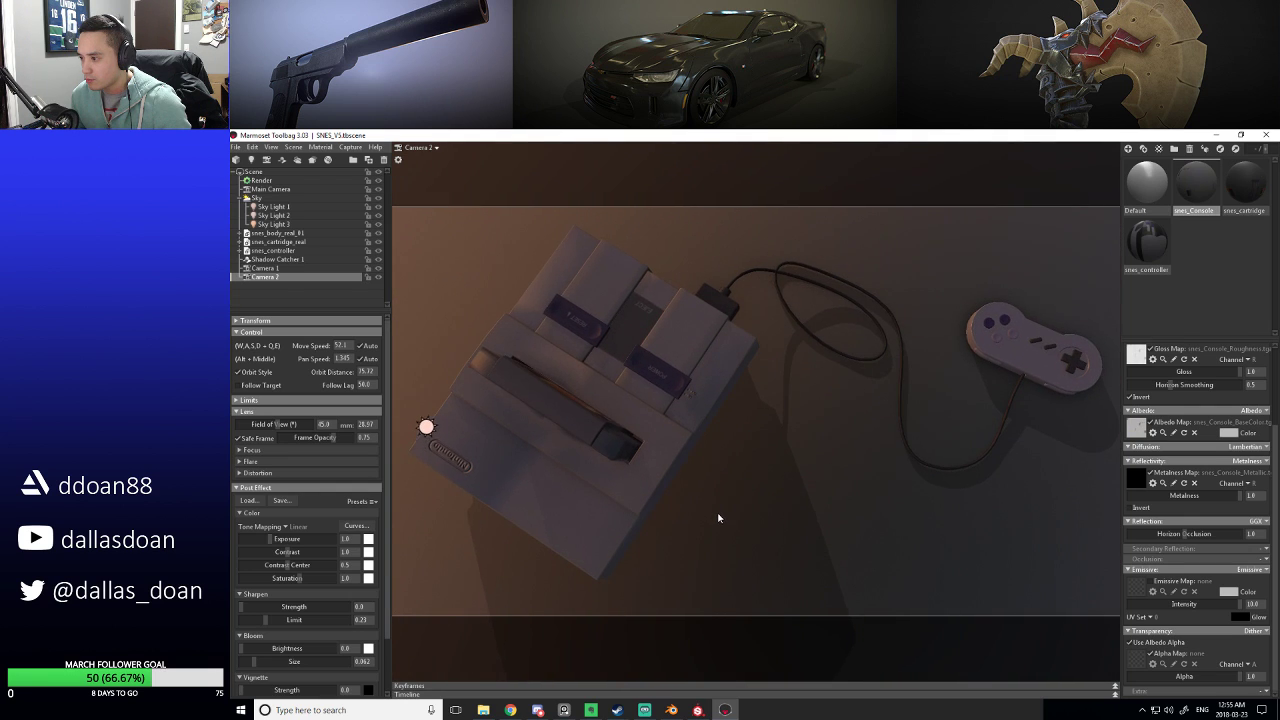
left_click_drag(720, 462, 728, 353)
middle_click_drag(727, 348, 724, 349, "alt")
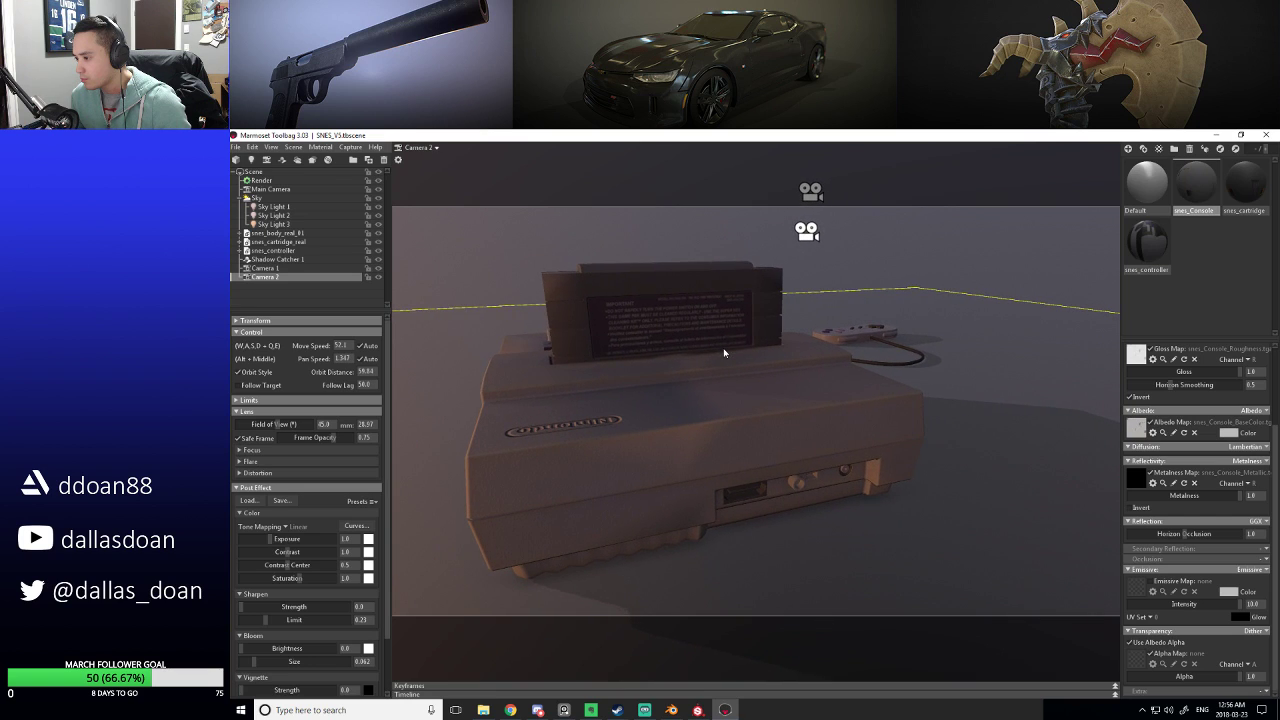
left_click_drag(724, 353, 800, 365)
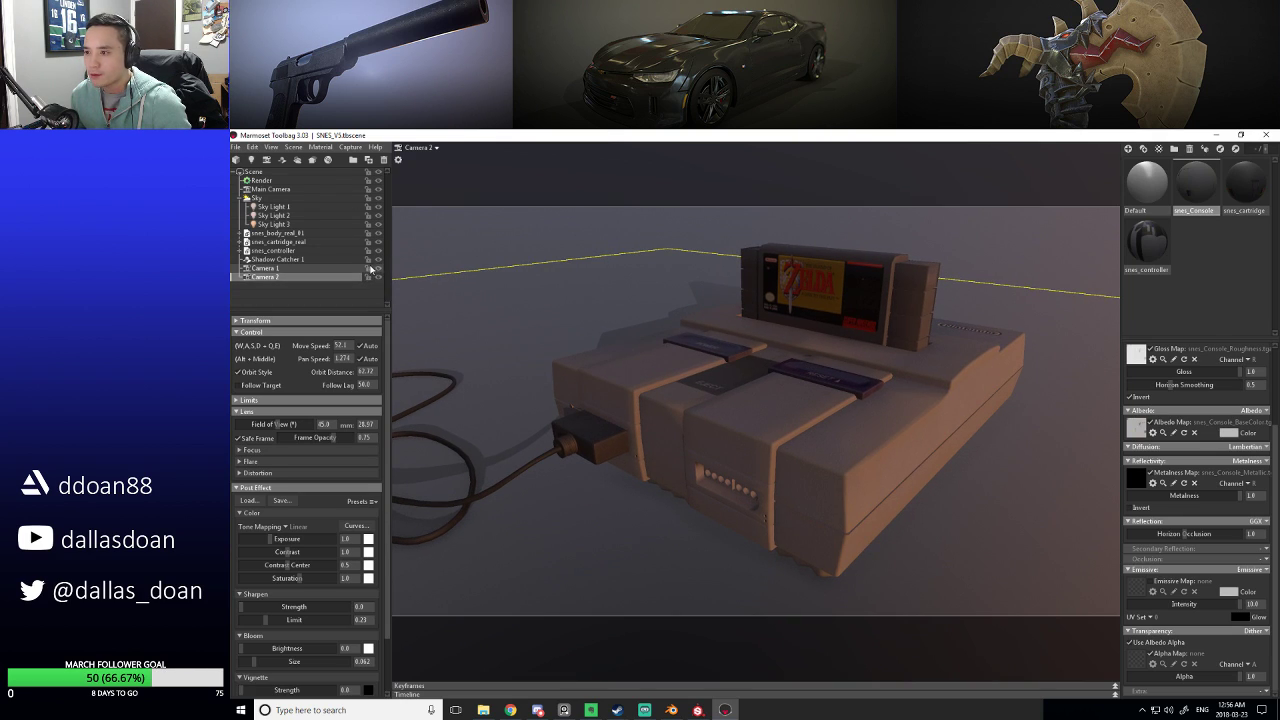
left_click(368, 277)
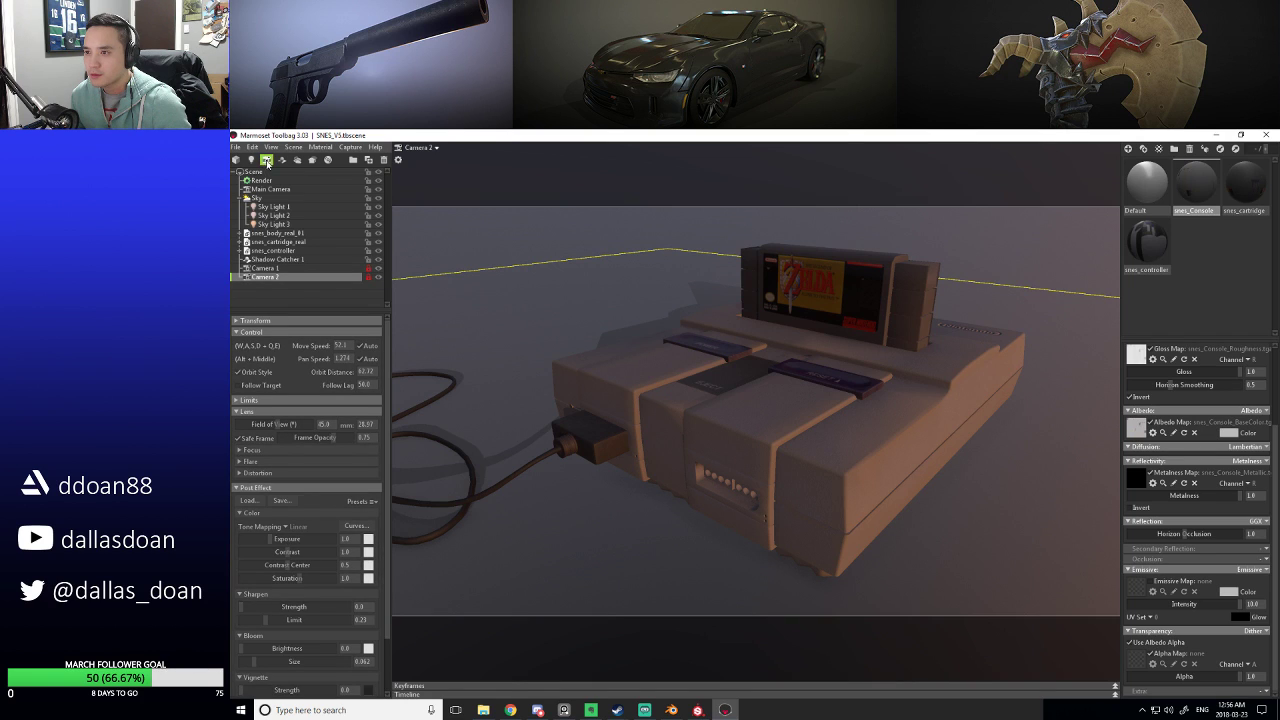
Add a third camera with its safe frame on, frame it with the controller in front of the console, and lock it.
left_click(266, 160)
left_click_drag(619, 358, 659, 373)
scroll(659, 373, "down", 2)
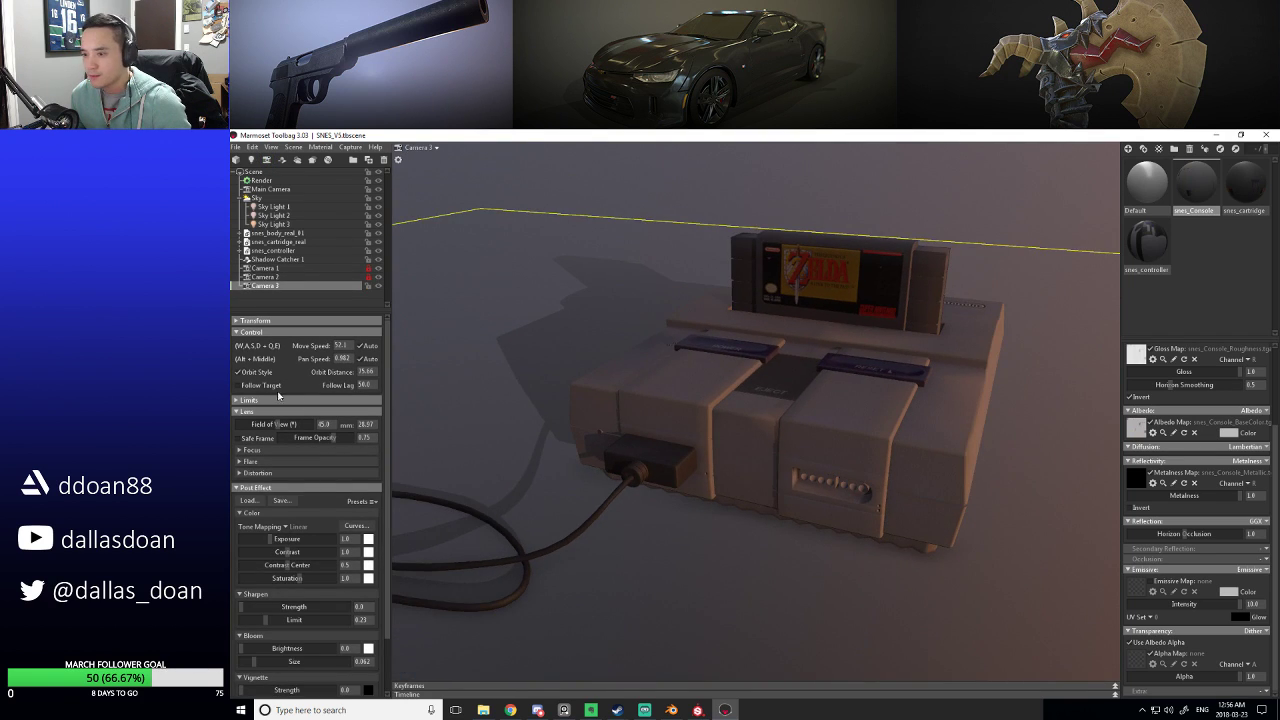
left_click(258, 442)
scroll(720, 408, "down", 1)
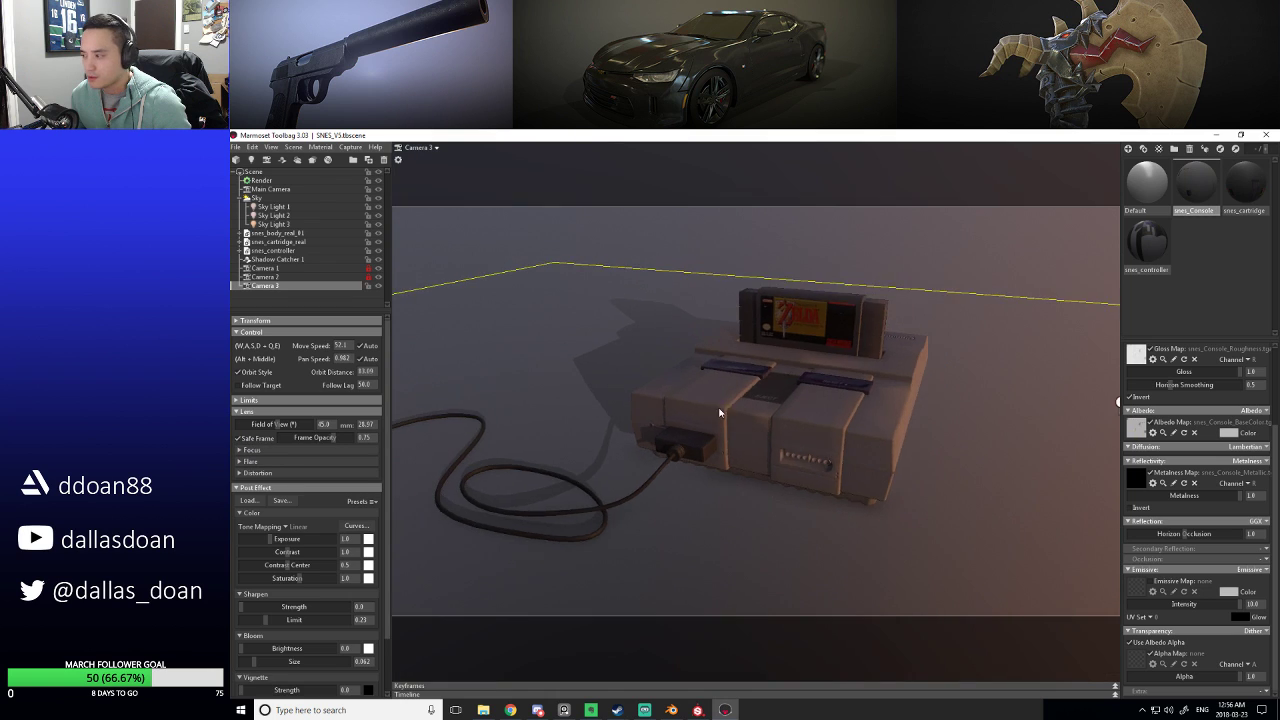
middle_click_drag(720, 408, 813, 378, "alt")
left_click_drag(813, 378, 713, 357, "alt")
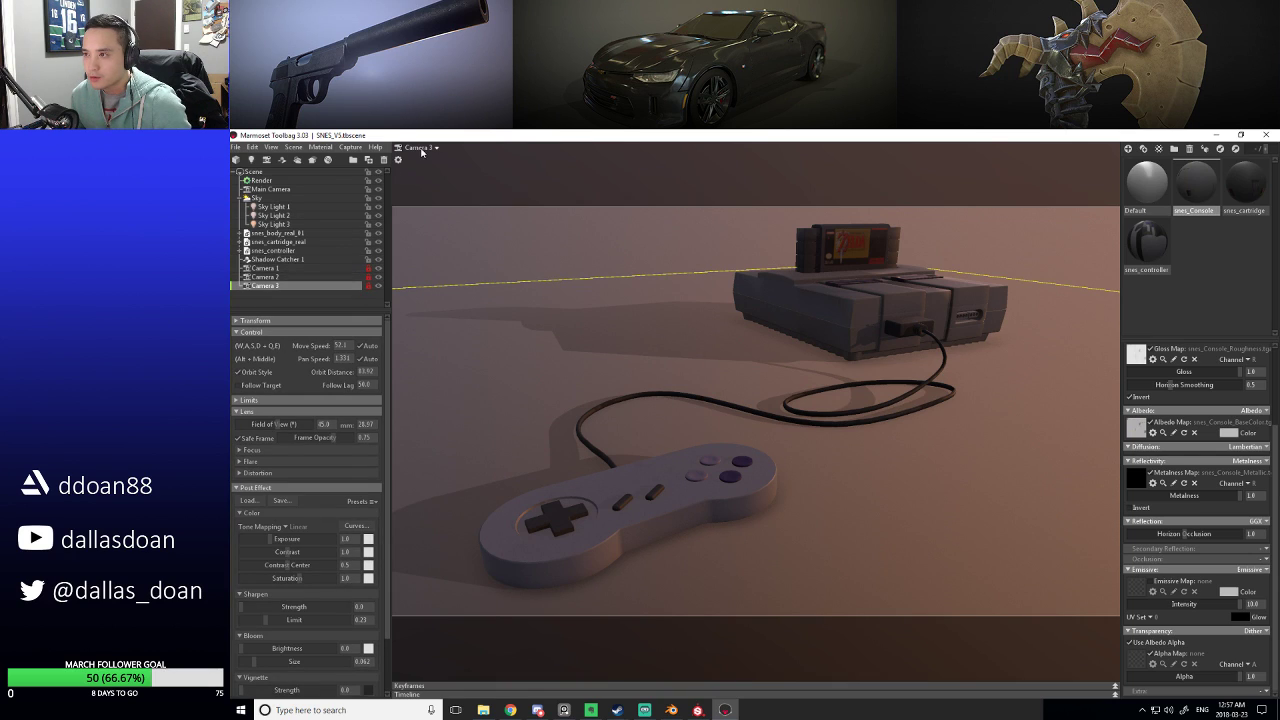
Compare Camera 3 with Camera 1, and unlock Camera 3 to orbit it towards the console's front.
left_click(461, 160)
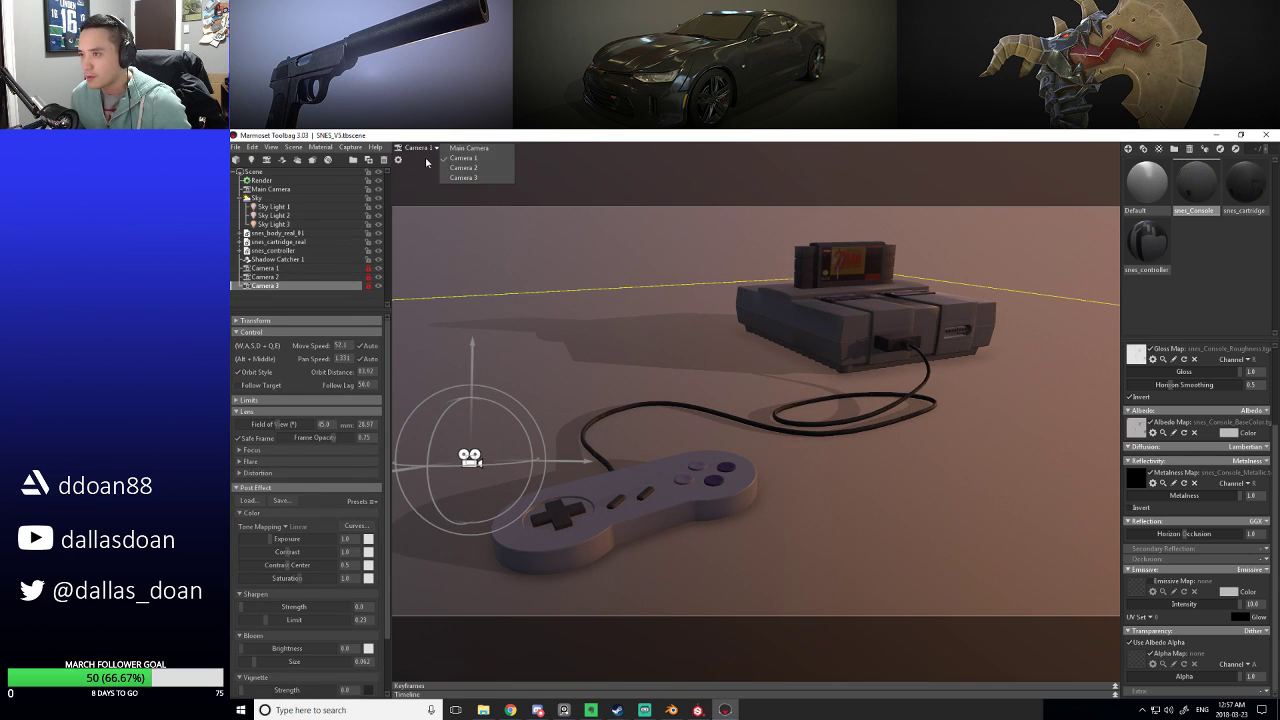
left_click(462, 178)
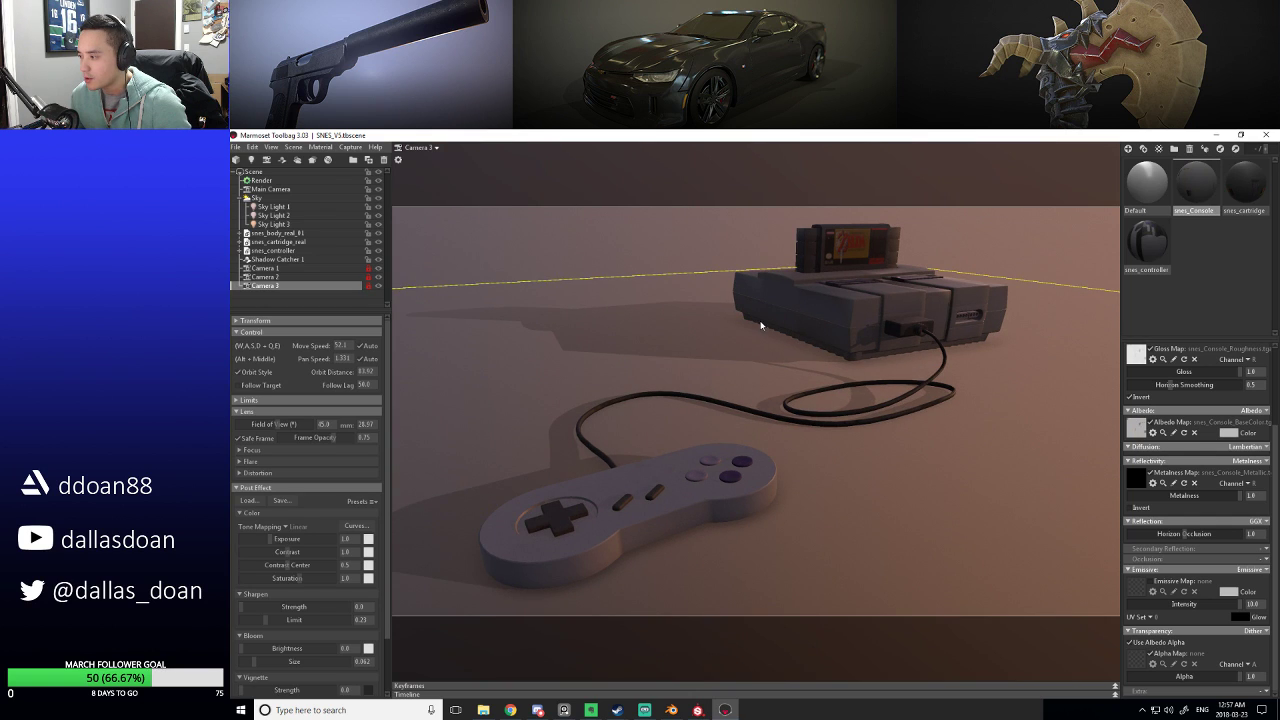
left_click(370, 286)
left_click_drag(858, 336, 770, 358, "alt")
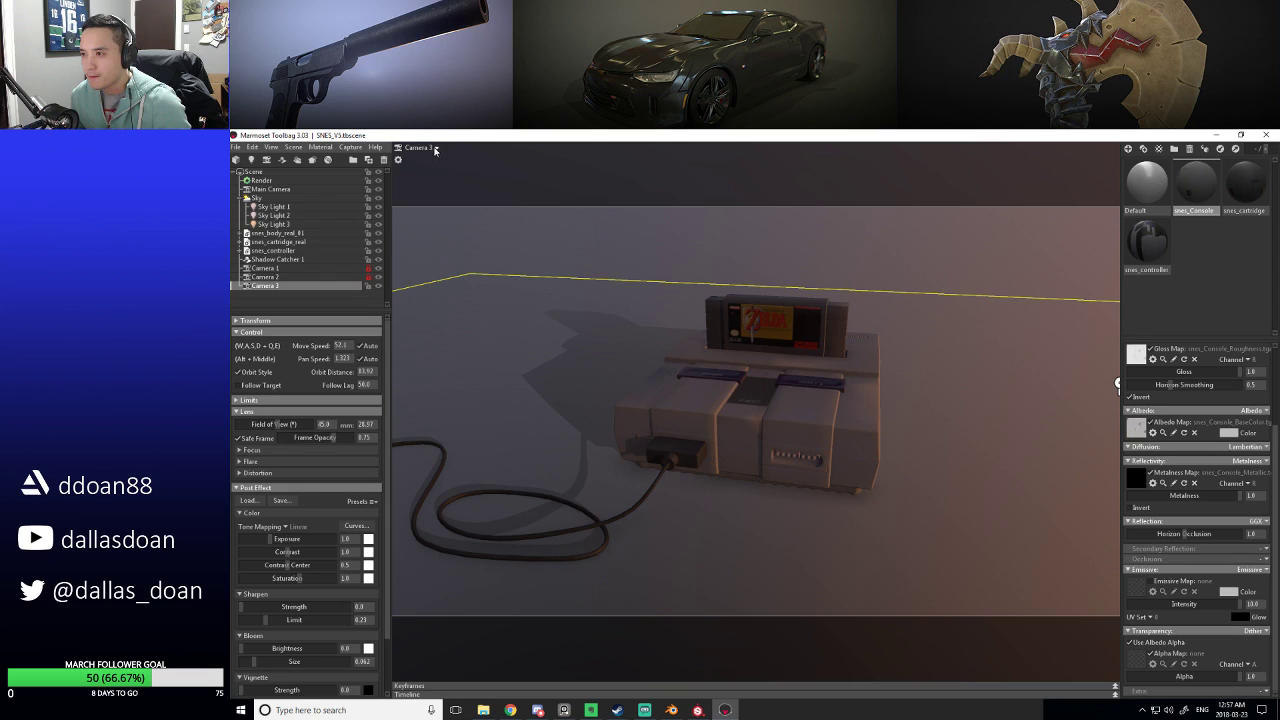
Review the compositions of Camera 2 and Camera 1, and return to Camera 3.
left_click(463, 167)
left_click(428, 150)
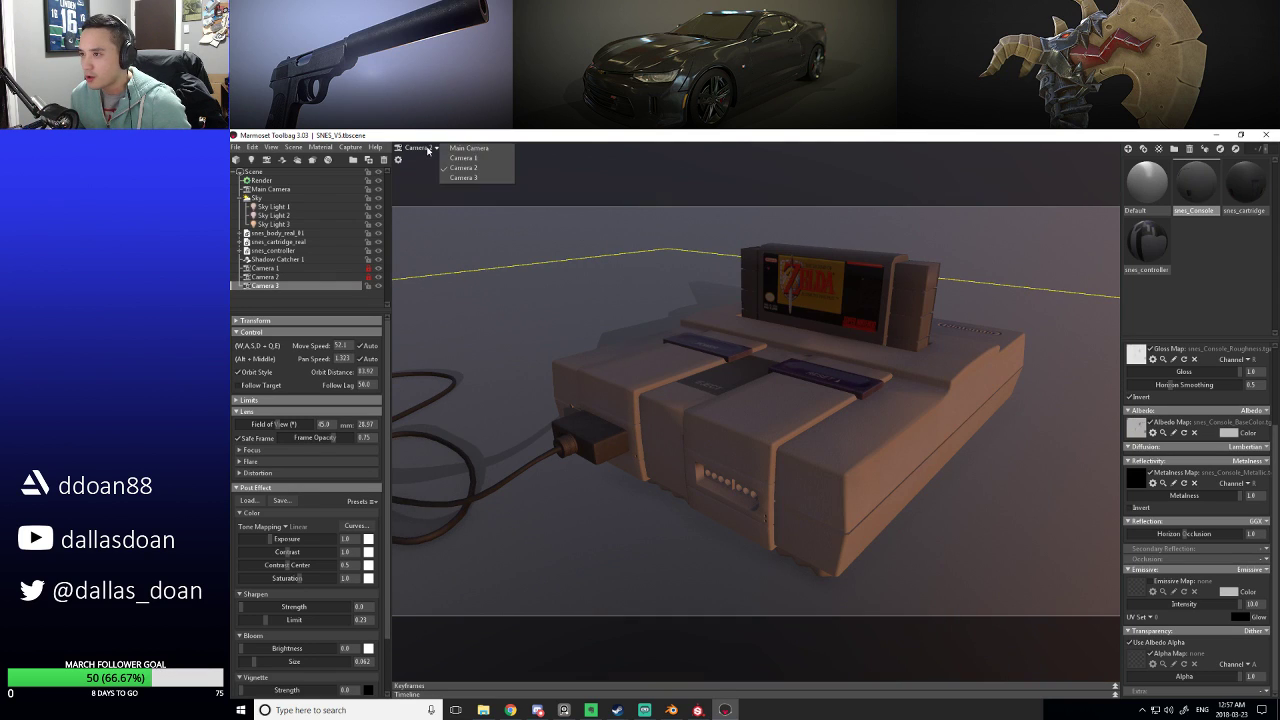
left_click(461, 158)
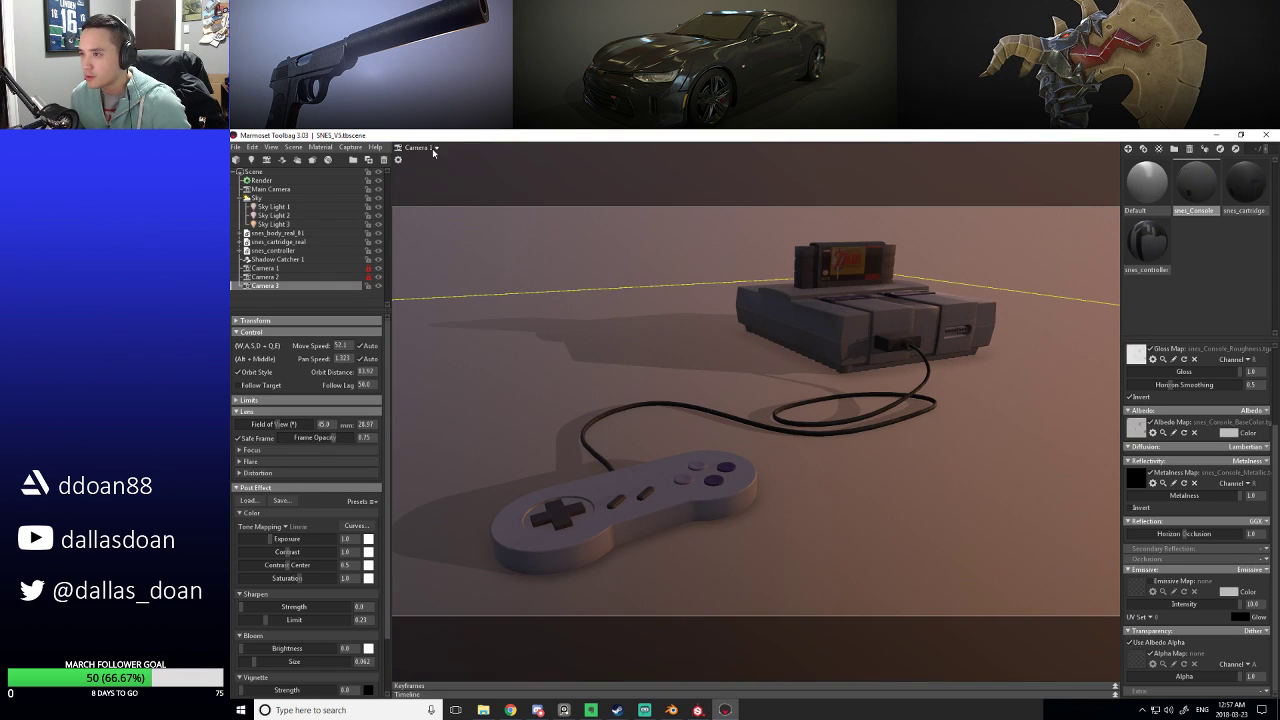
left_click(428, 150)
left_click(451, 179)
Re-frame Camera 3 on the console and cartridge from a raised front-corner angle and lock it.
scroll(706, 349, "up", 3)
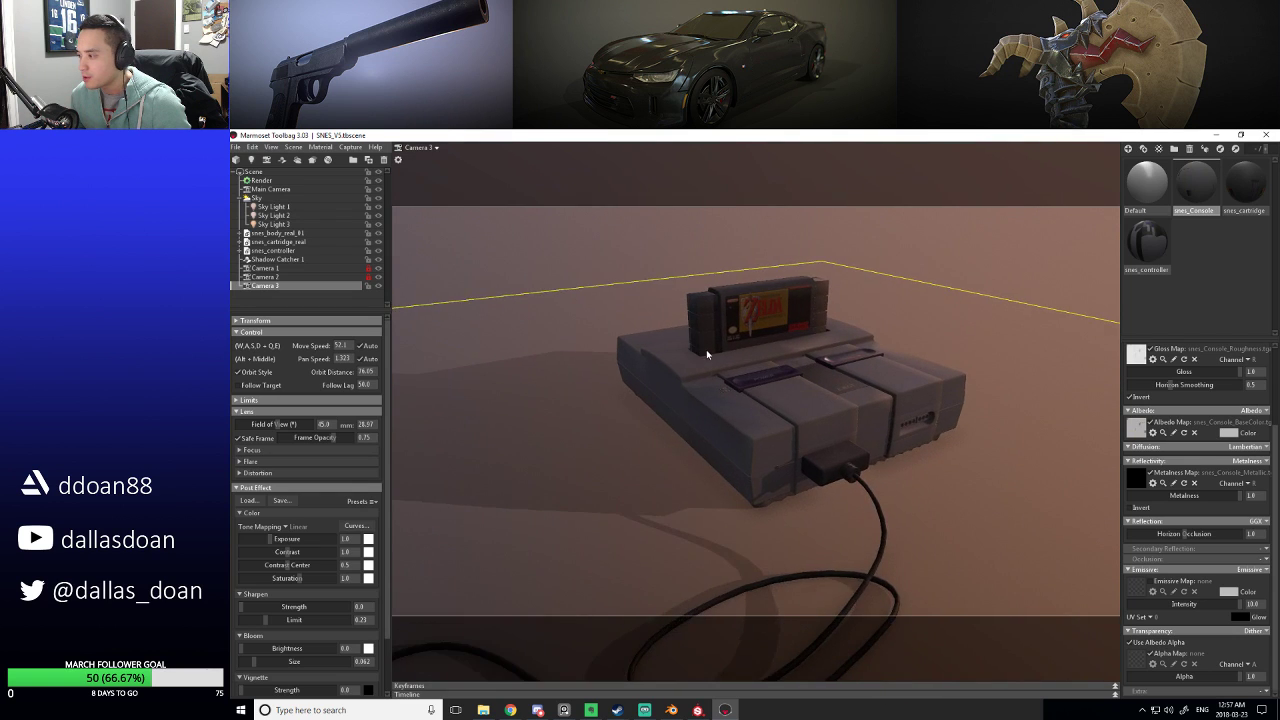
mouse_move(713, 360)
left_mouse_down("alt")
mouse_move(718, 428)
mouse_move(729, 423)
mouse_move(703, 357)
left_mouse_up("alt")
scroll(729, 423, "down", 3)
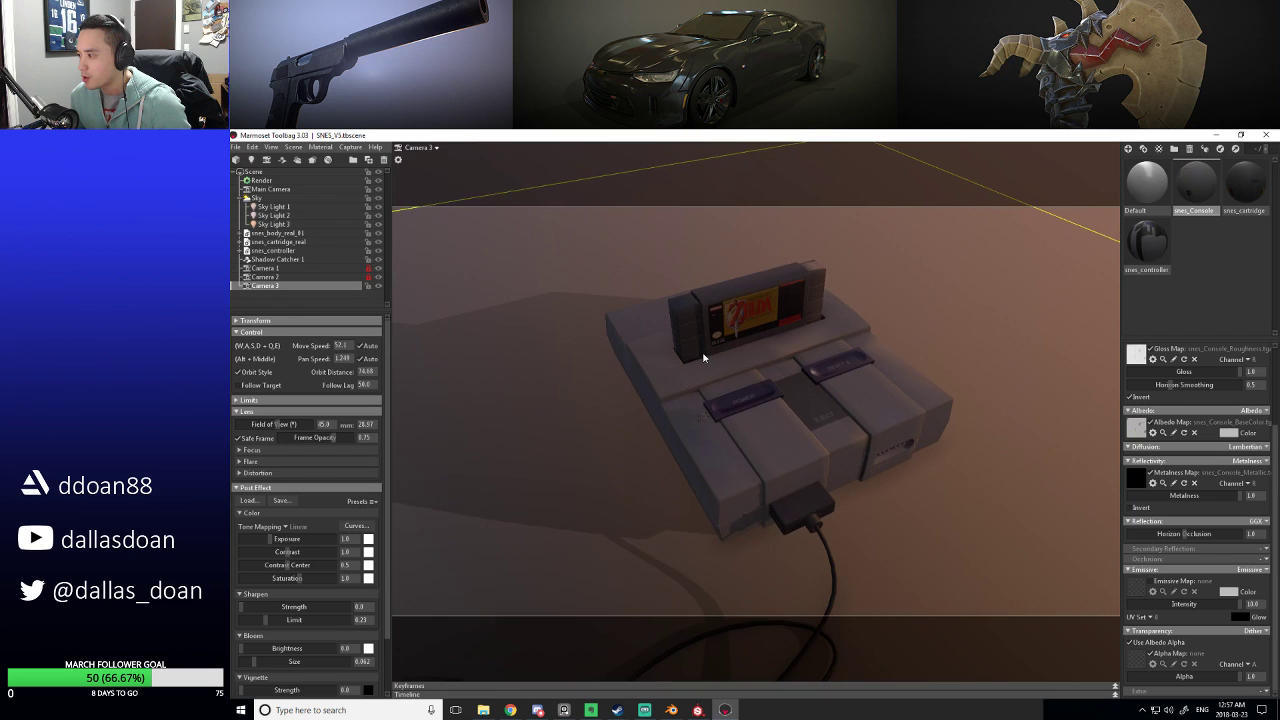
scroll(706, 357, "up", 1)
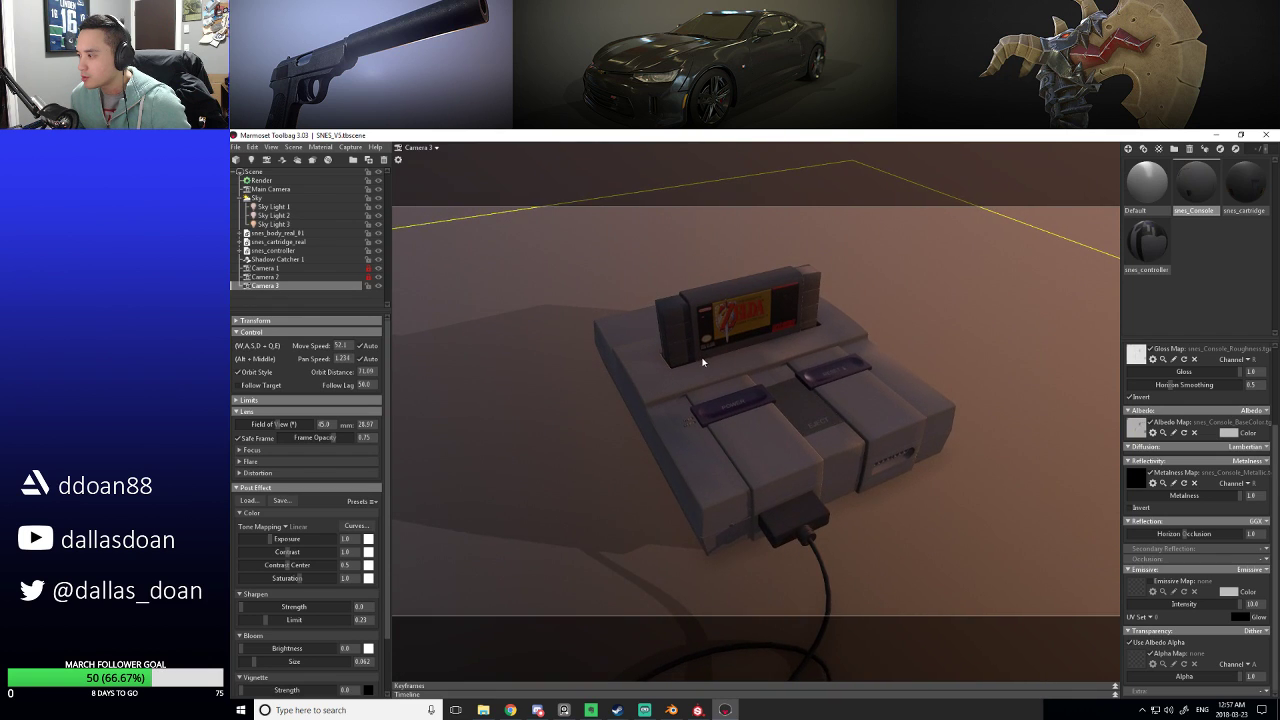
middle_click_drag(704, 358, 709, 369, "alt")
left_click_drag(706, 356, 545, 257)
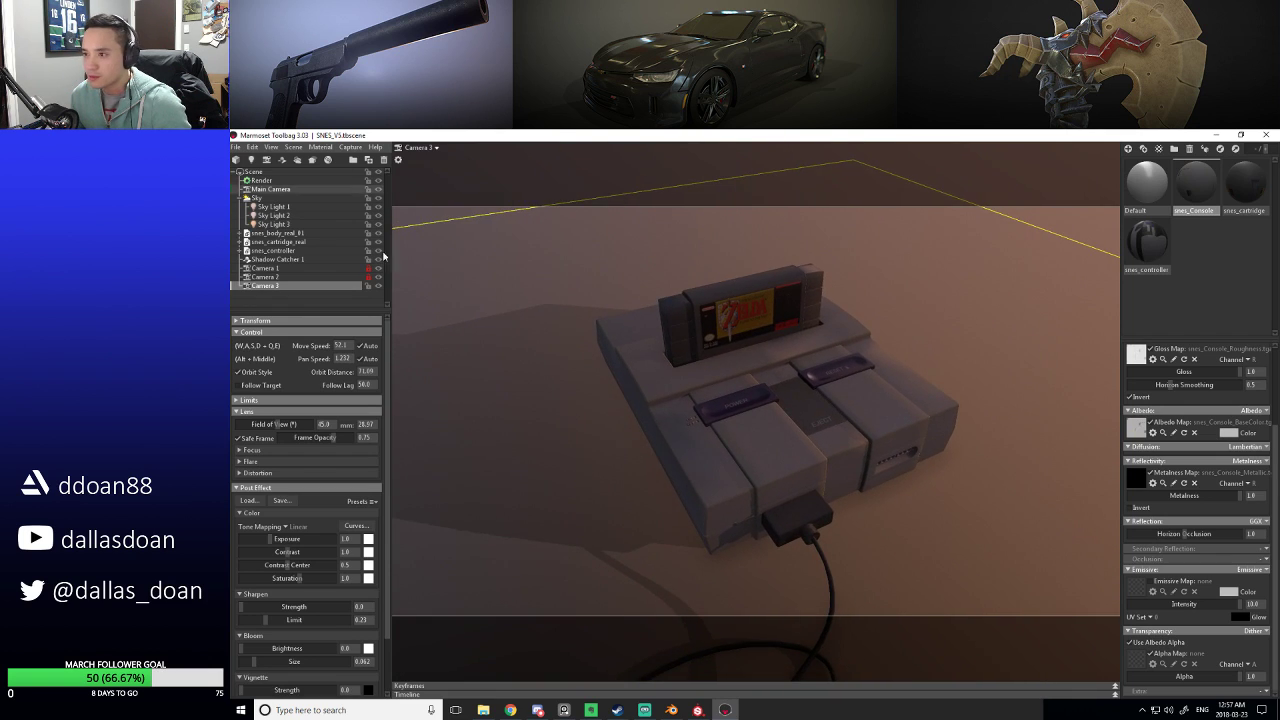
Add a fourth camera with its safe frame on, orbited round to the front and zoomed out to include the controller.
left_click(266, 160)
left_click_drag(712, 334, 847, 386)
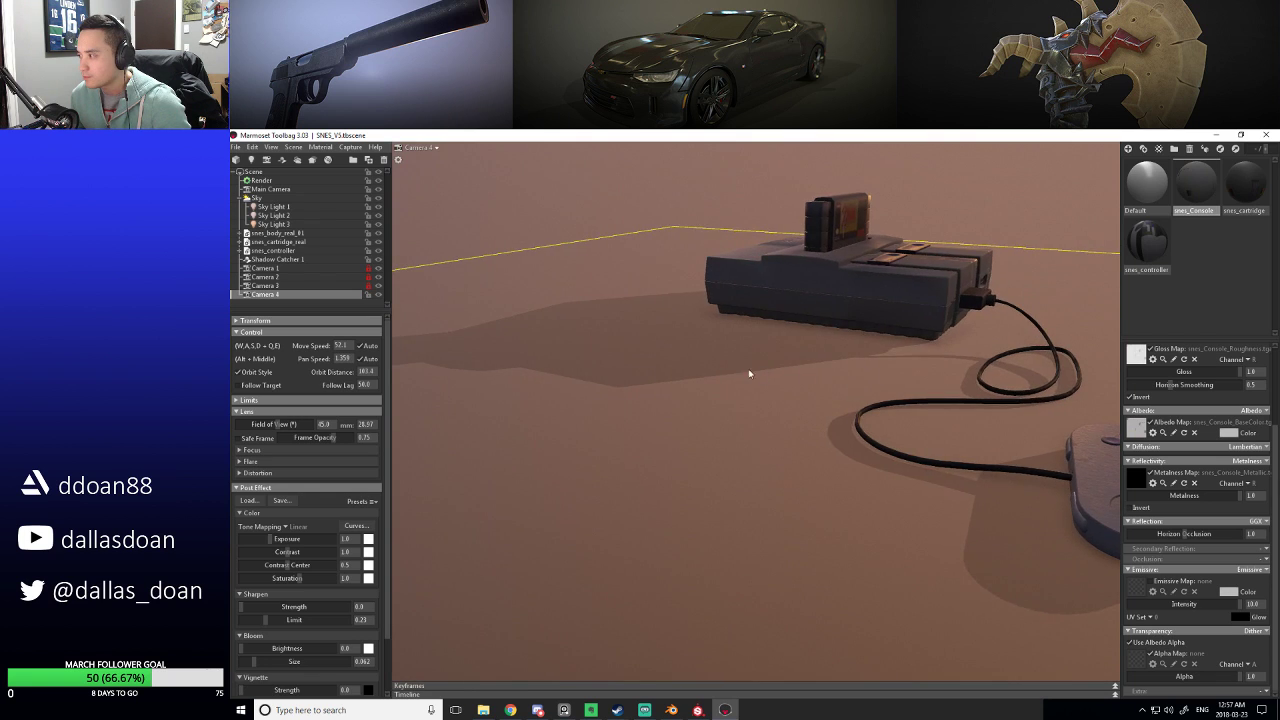
left_click_drag(749, 374, 921, 420, "alt")
scroll(828, 357, "down", 3)
left_click(251, 438)
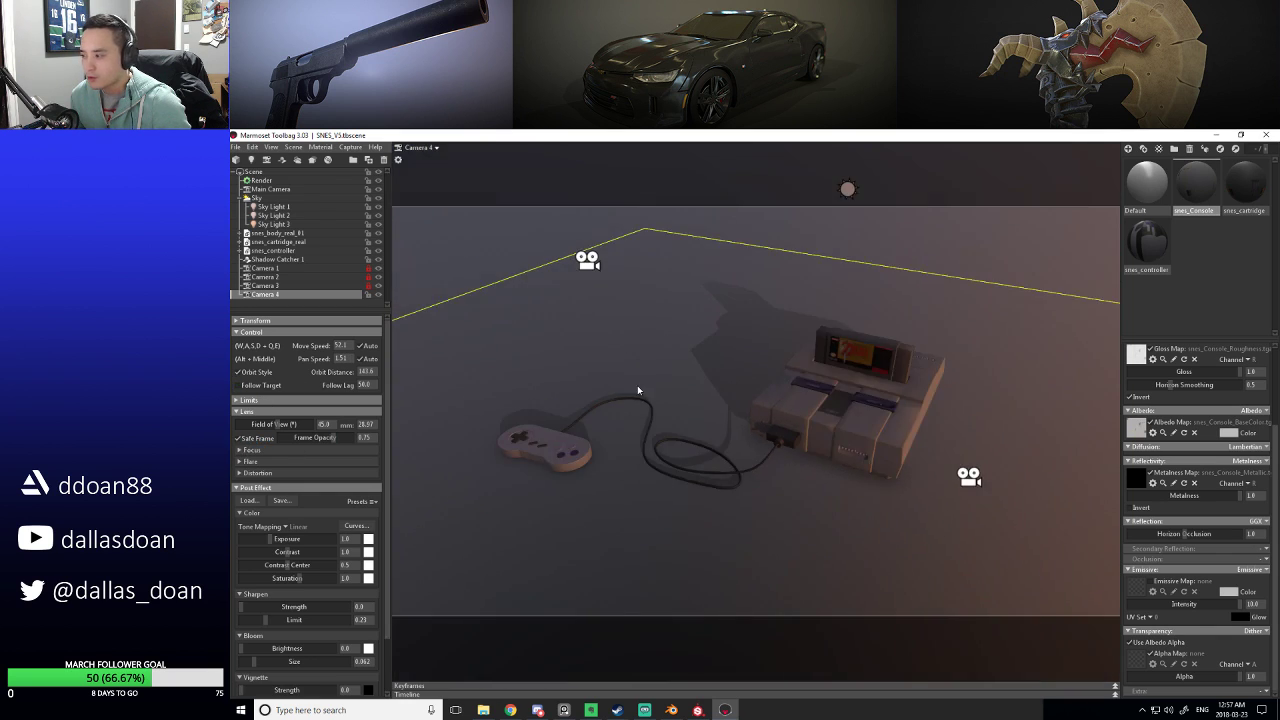
Frame Camera 4 on the full set, with the controller beside the console, and lock it.
left_click_drag(637, 385, 660, 366)
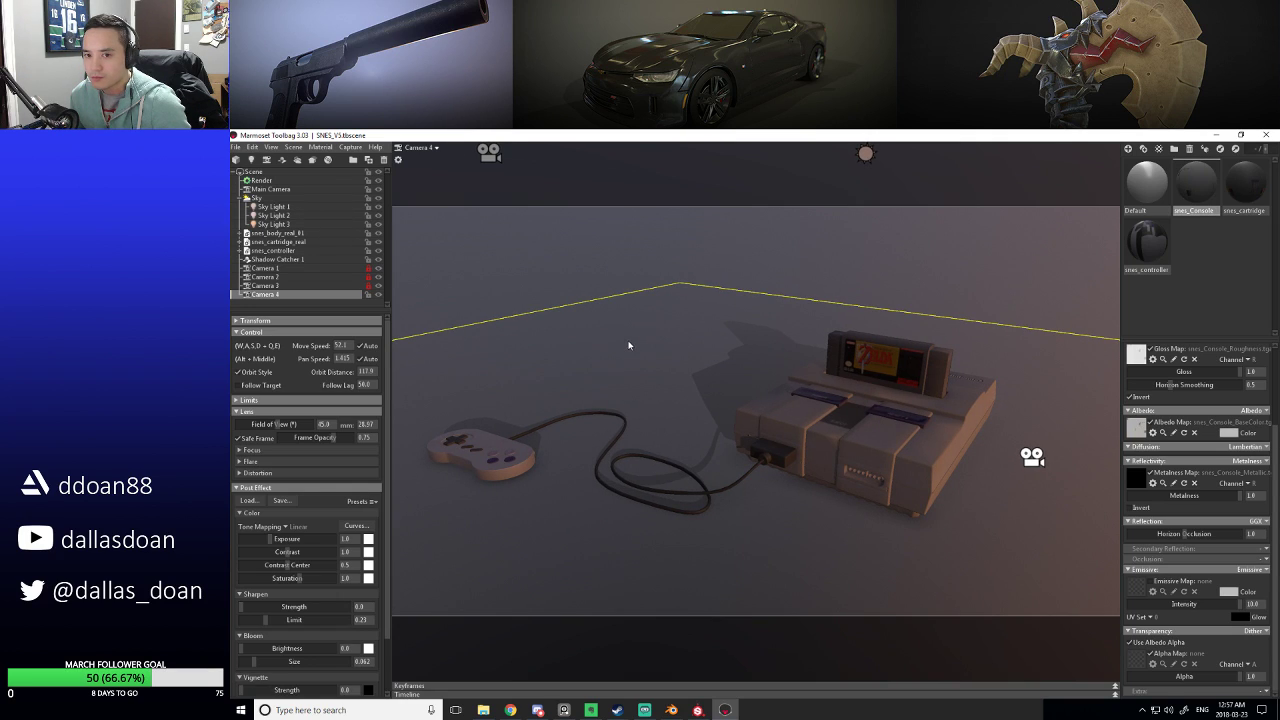
left_click_drag(629, 345, 629, 343)
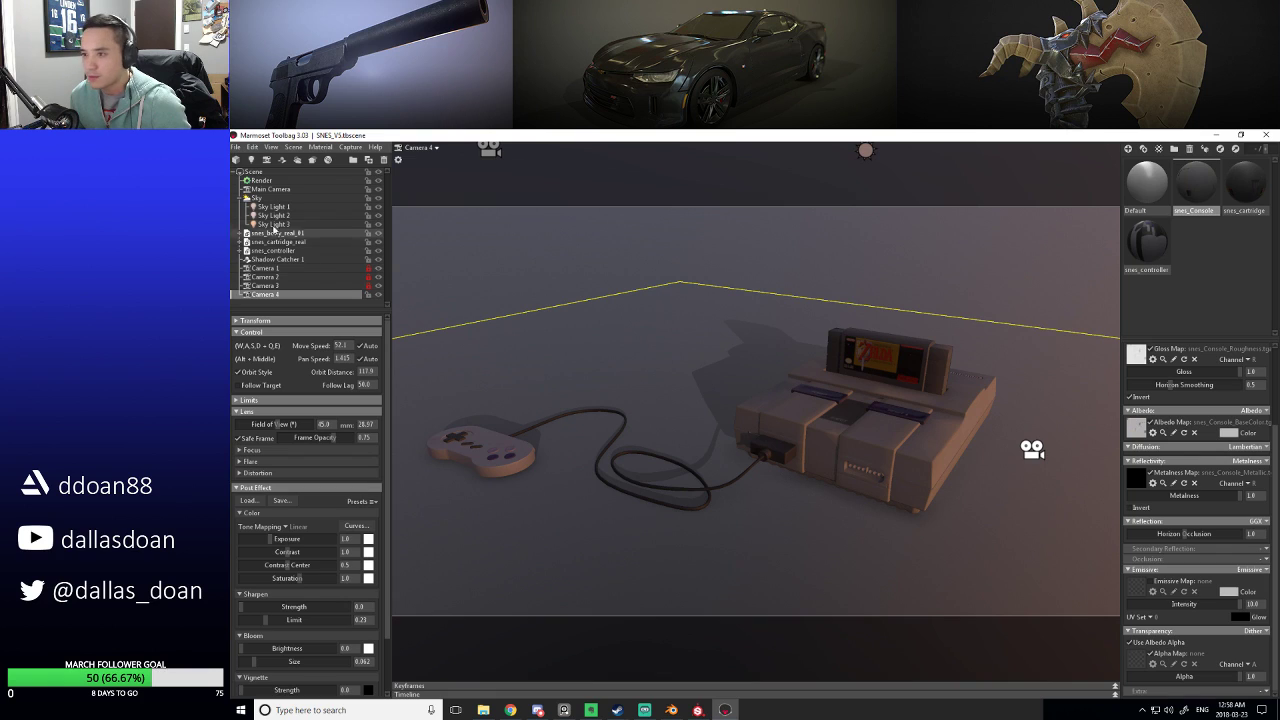
left_click(368, 295)
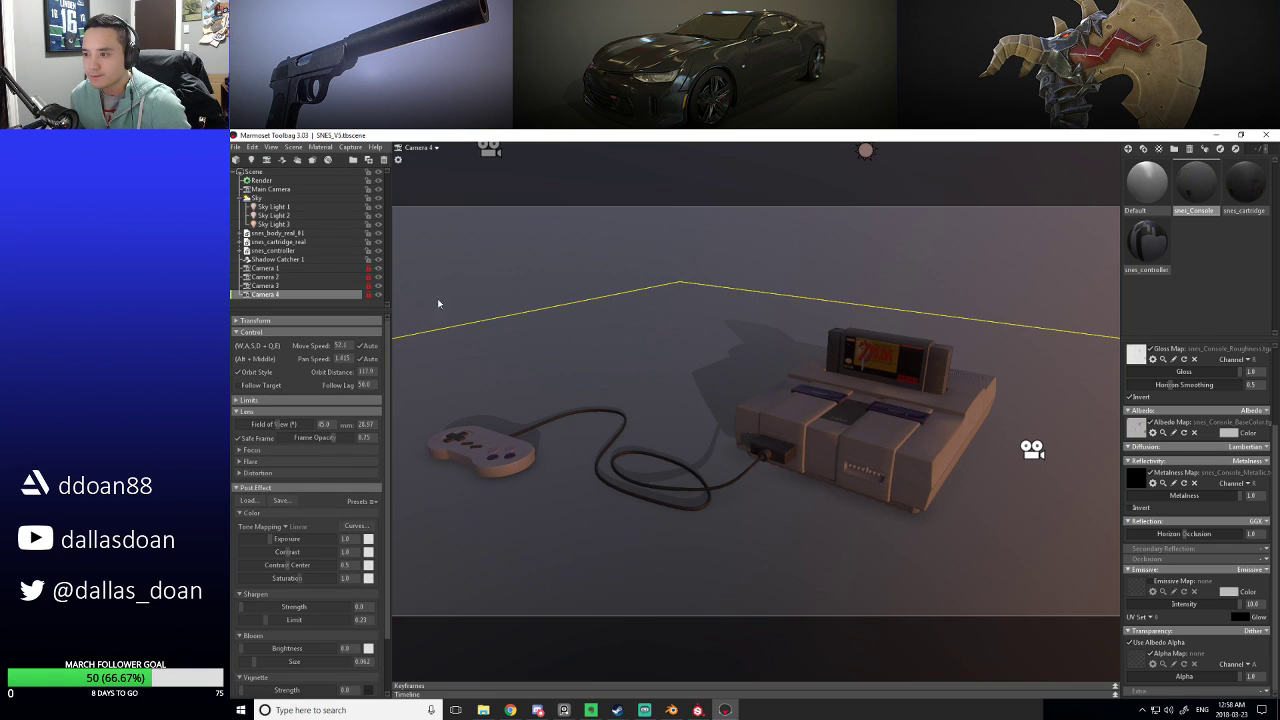
Check the saved compositions through Camera 1 and Camera 2.
left_click(423, 148)
left_click(453, 160)
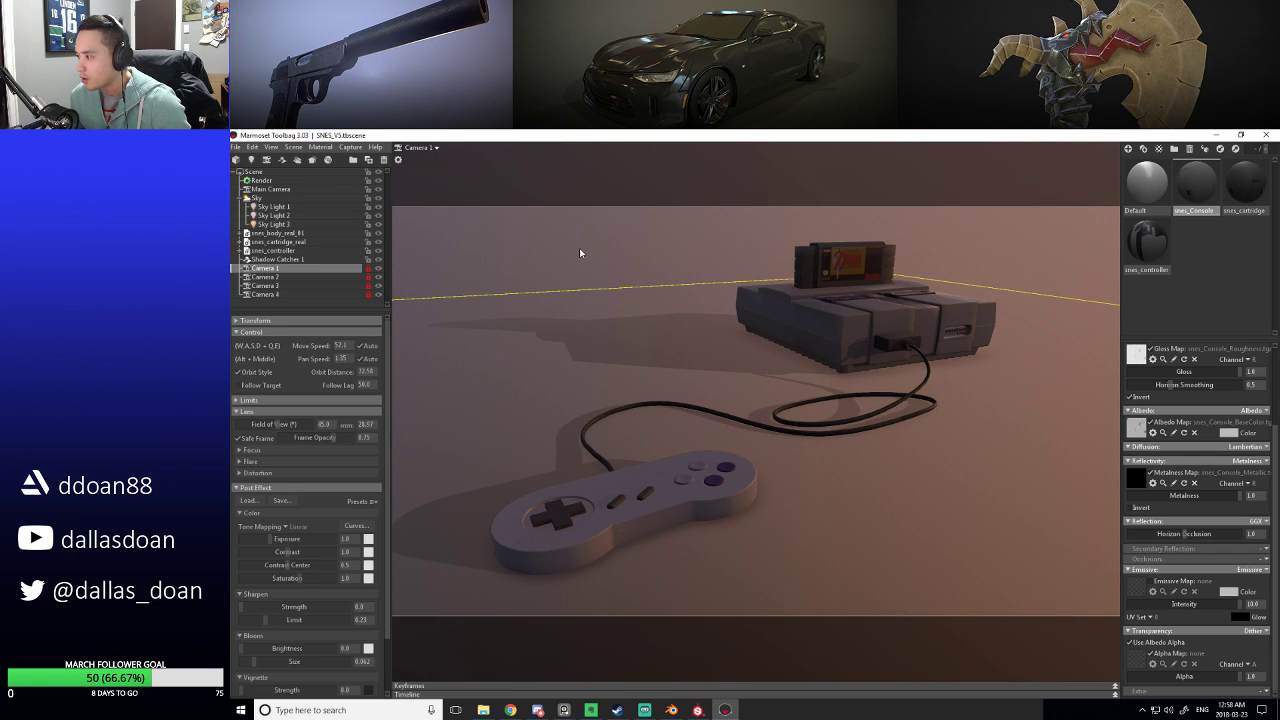
left_click(462, 167)
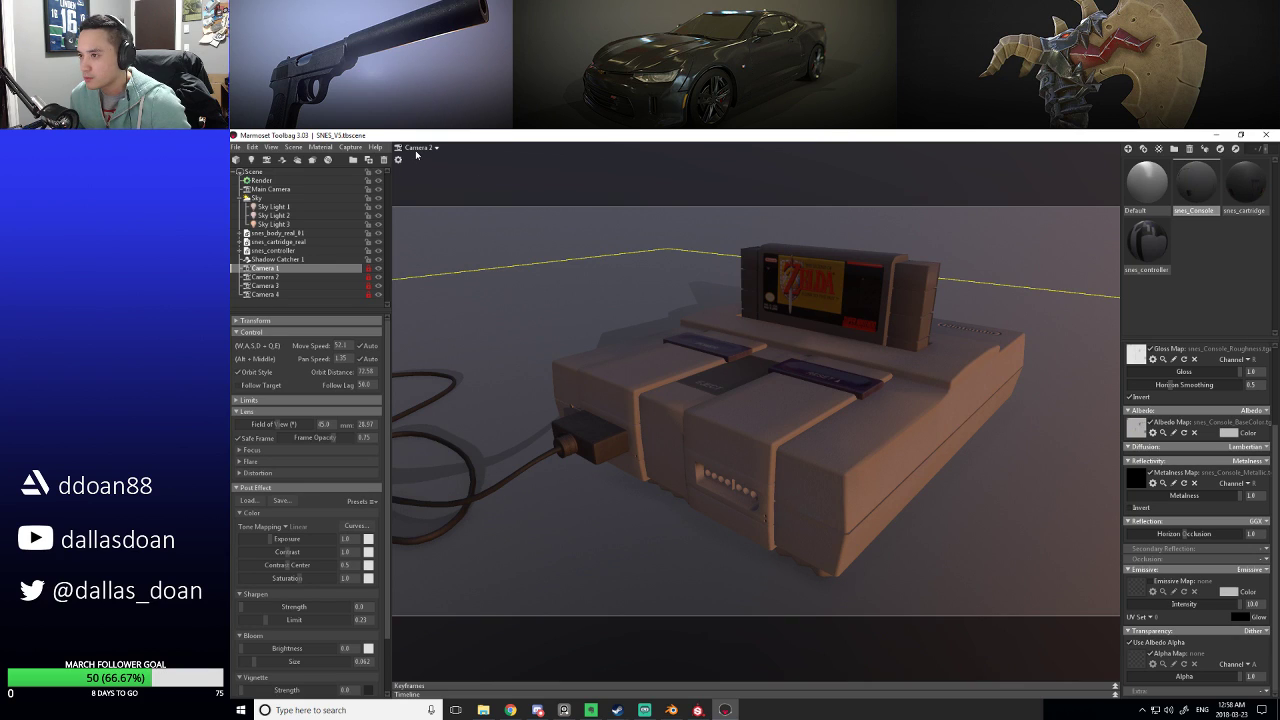
Check the saved compositions through Camera 3 and Camera 4, and return to the Main Camera view.
left_click(466, 178)
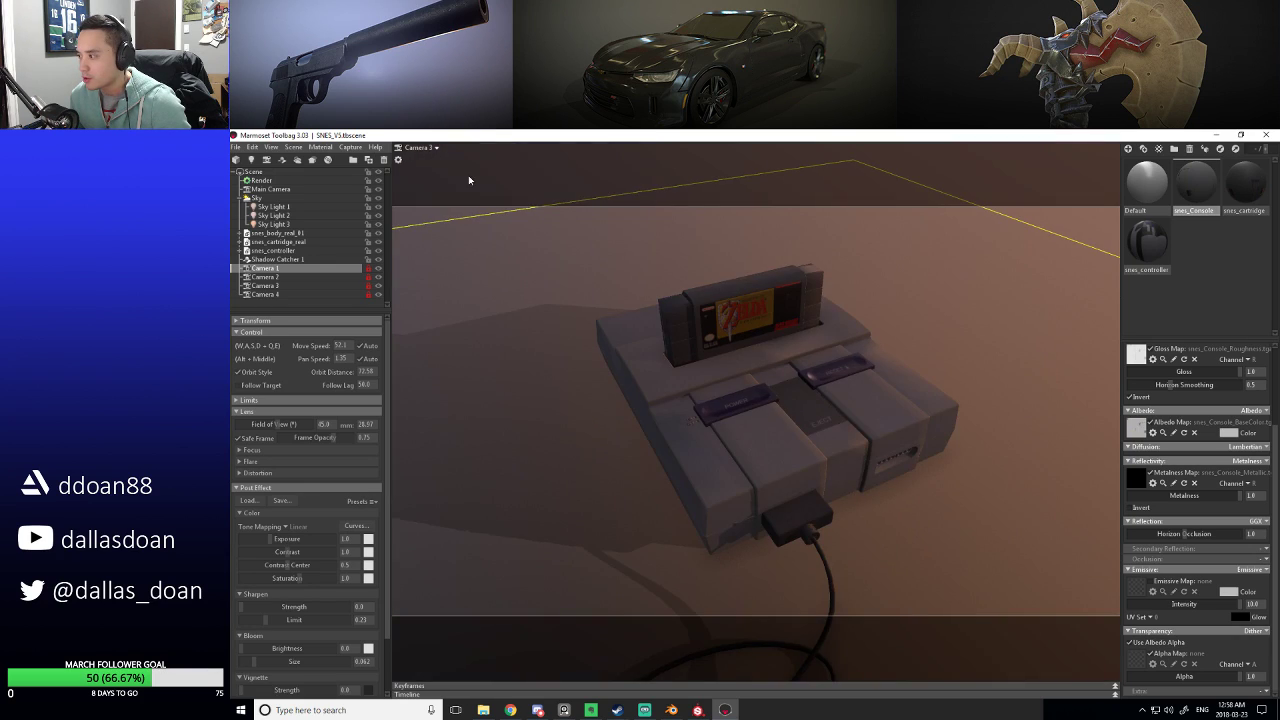
left_click(436, 147)
left_click(463, 188)
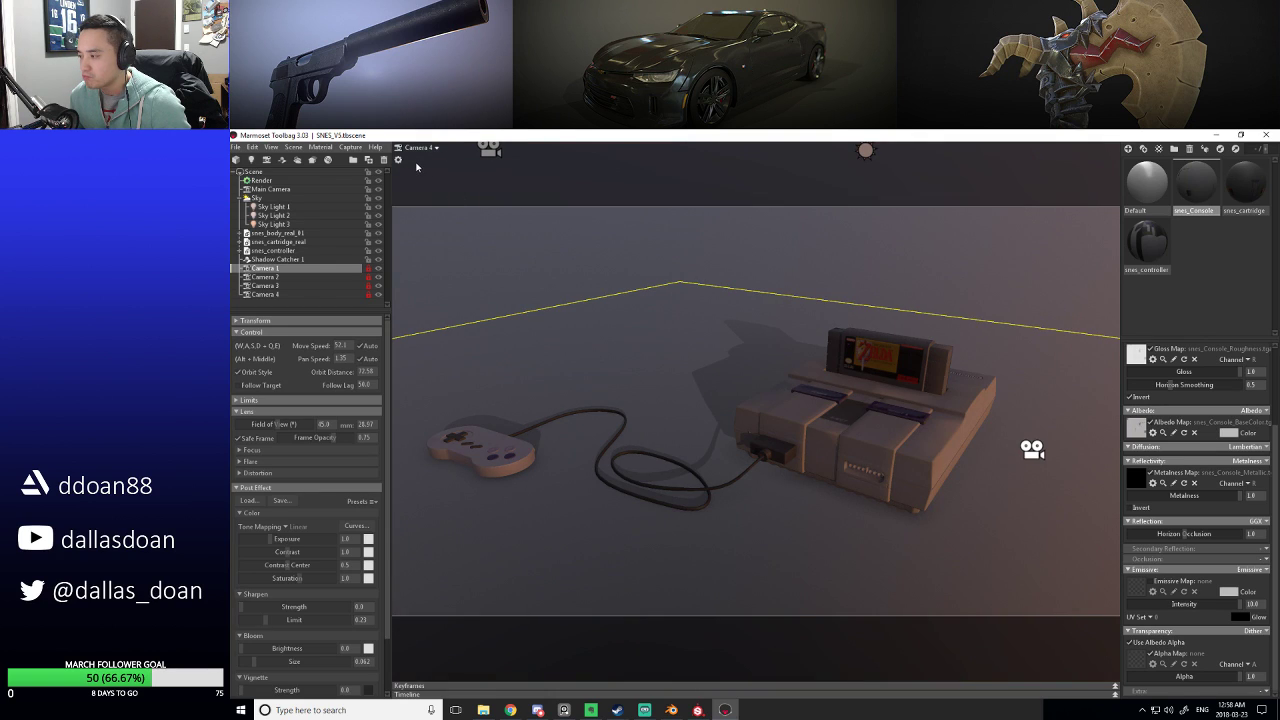
left_click(407, 149)
left_click(459, 151)
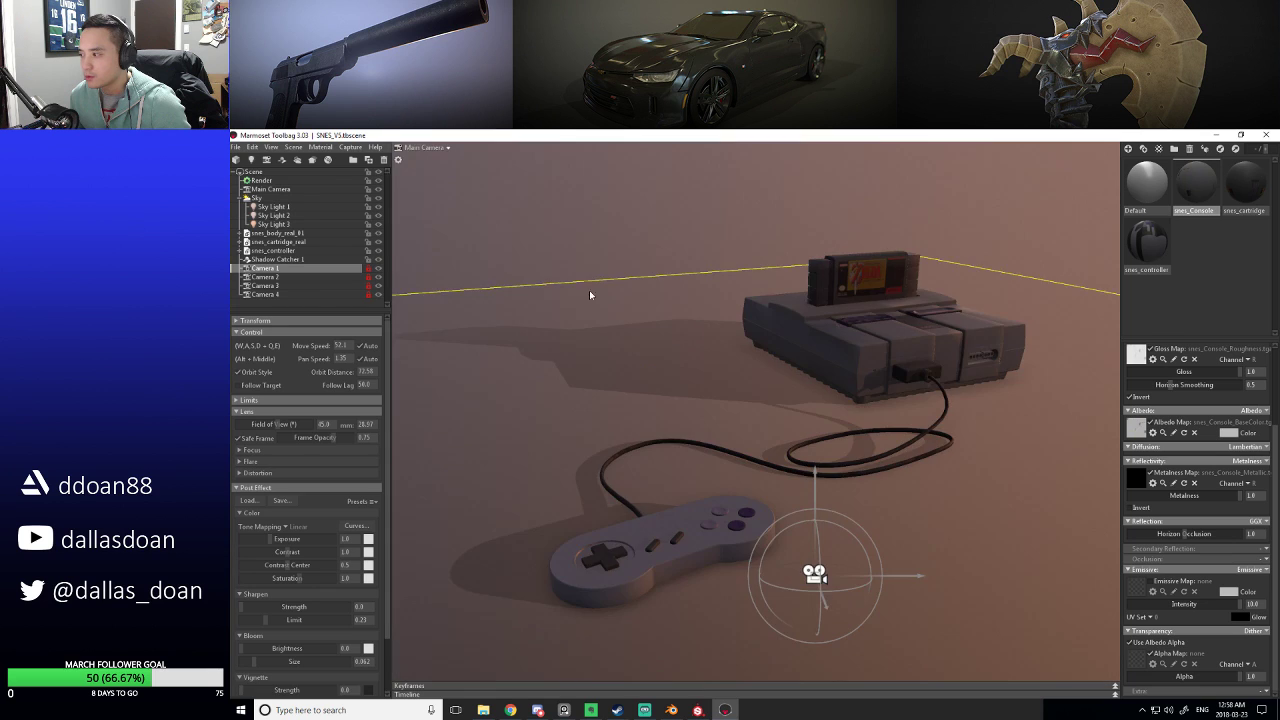
mouse_move(591, 294)
left_mouse_down("alt")
mouse_move(694, 318)
mouse_move(696, 275)
mouse_move(658, 260)
left_mouse_up("alt")
left_click_drag(605, 294, 390, 356)
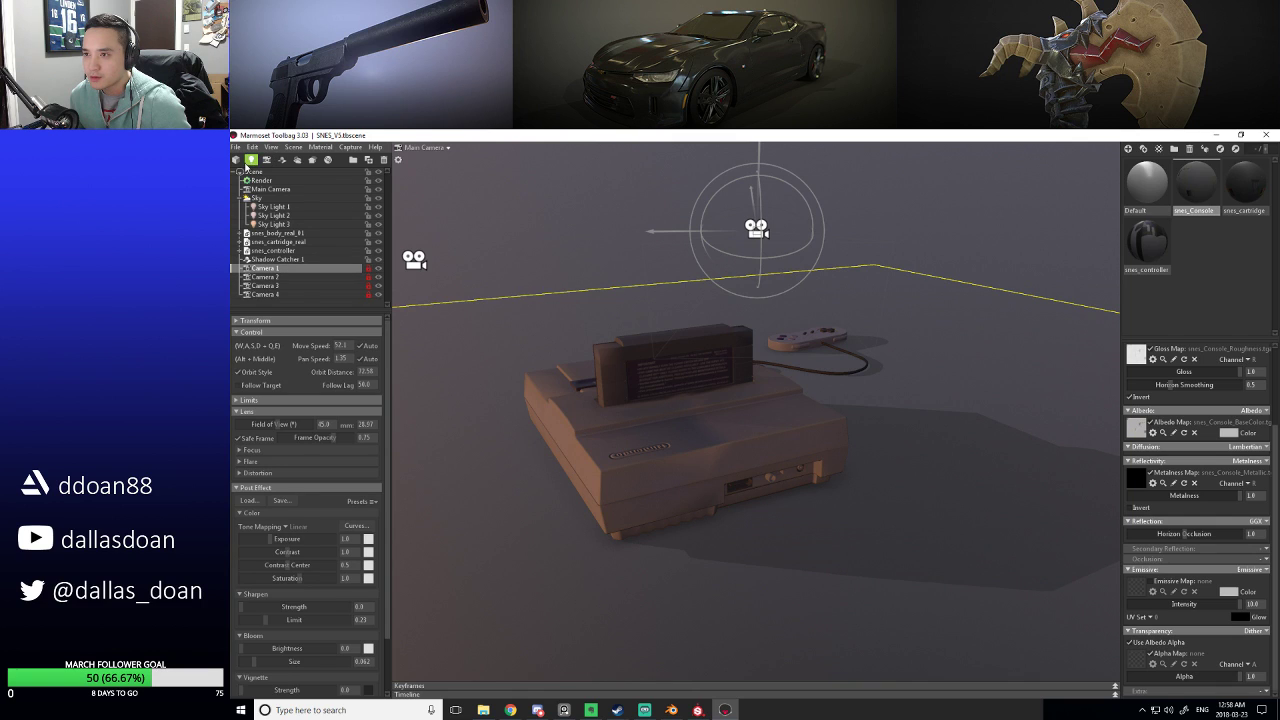
left_click(266, 163)
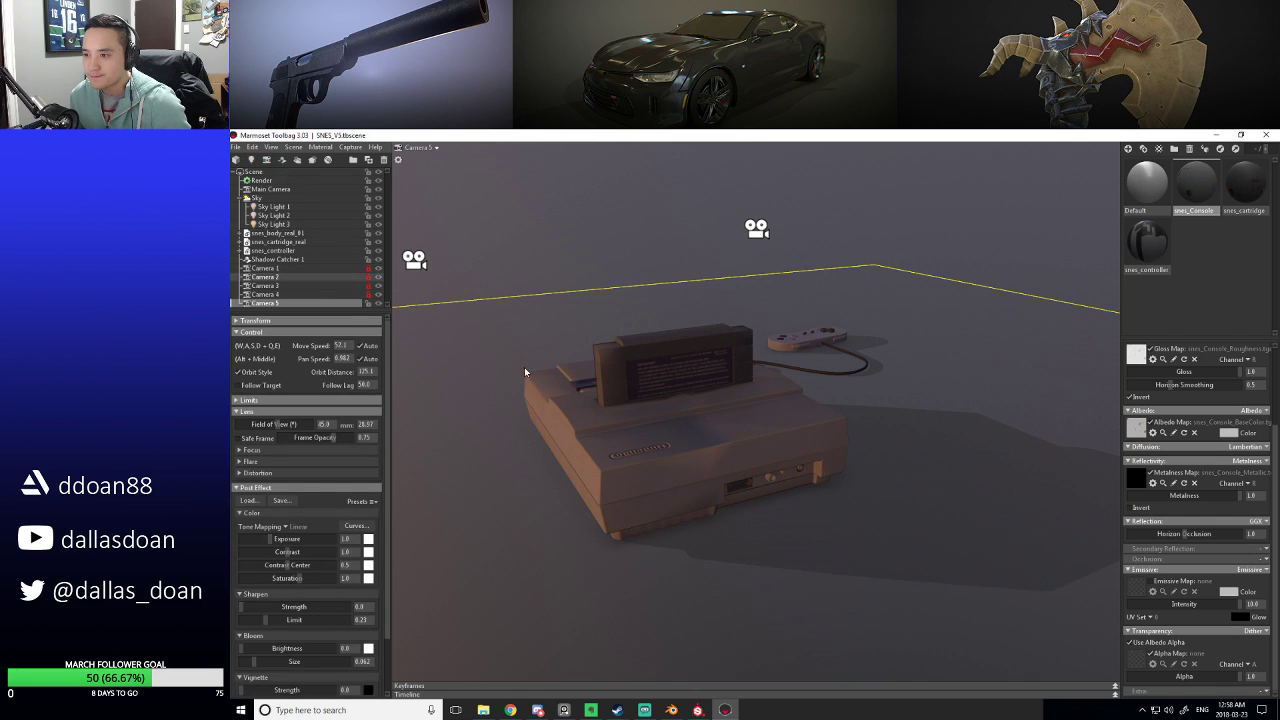
key("w")
scroll(588, 398, "down", 2)
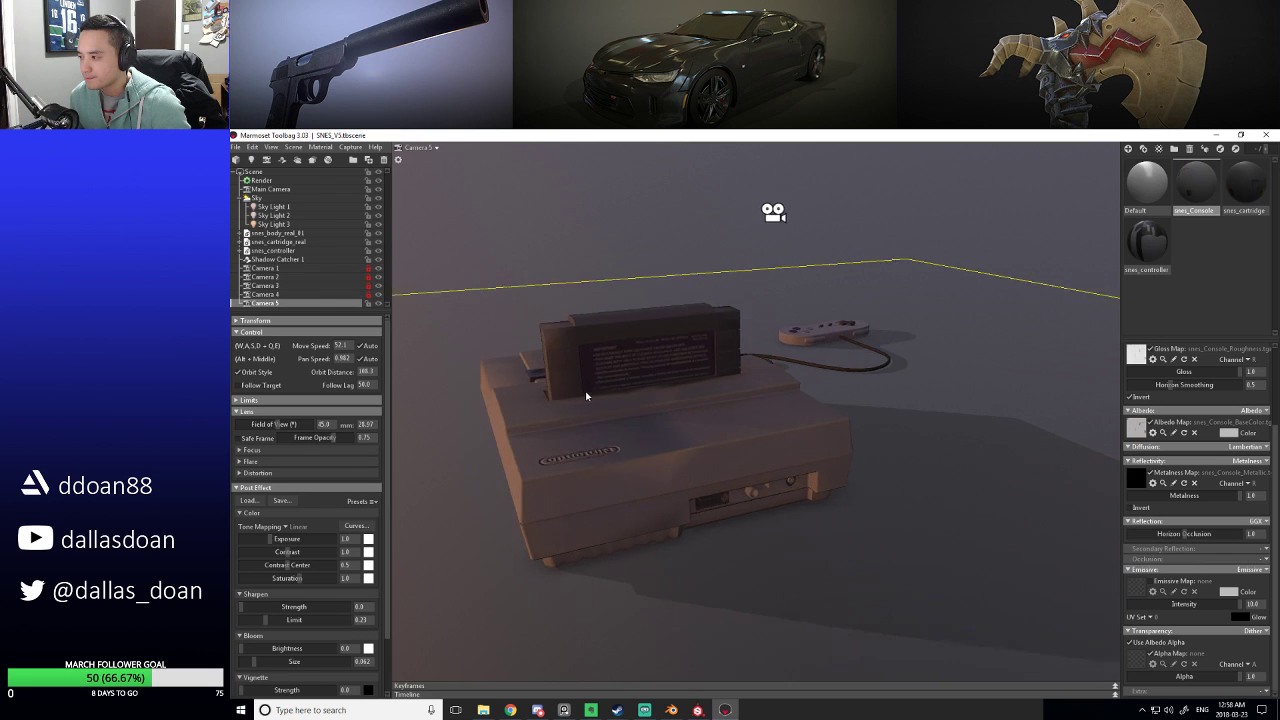
left_click_drag(586, 396, 566, 341, "alt")
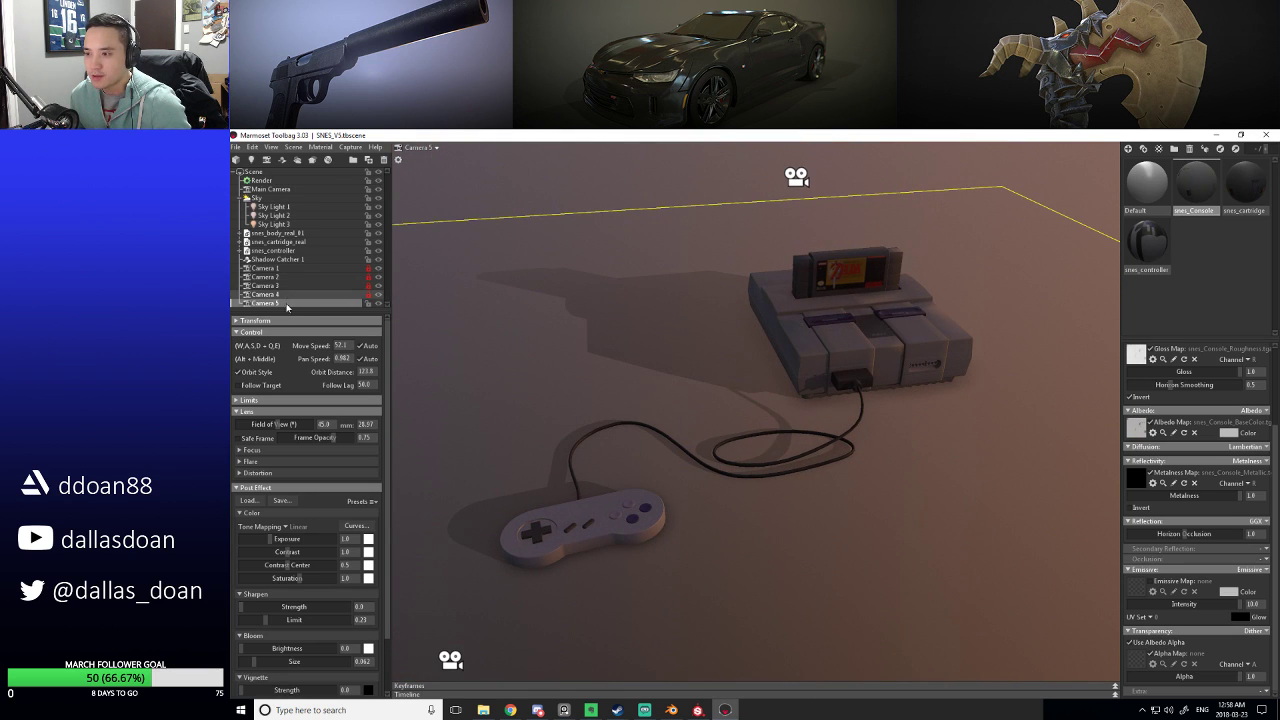
key("Delete")
Frame the full set through the Main Camera with the controller in the foreground, and switch to Chrome.
left_click_drag(558, 352, 640, 399)
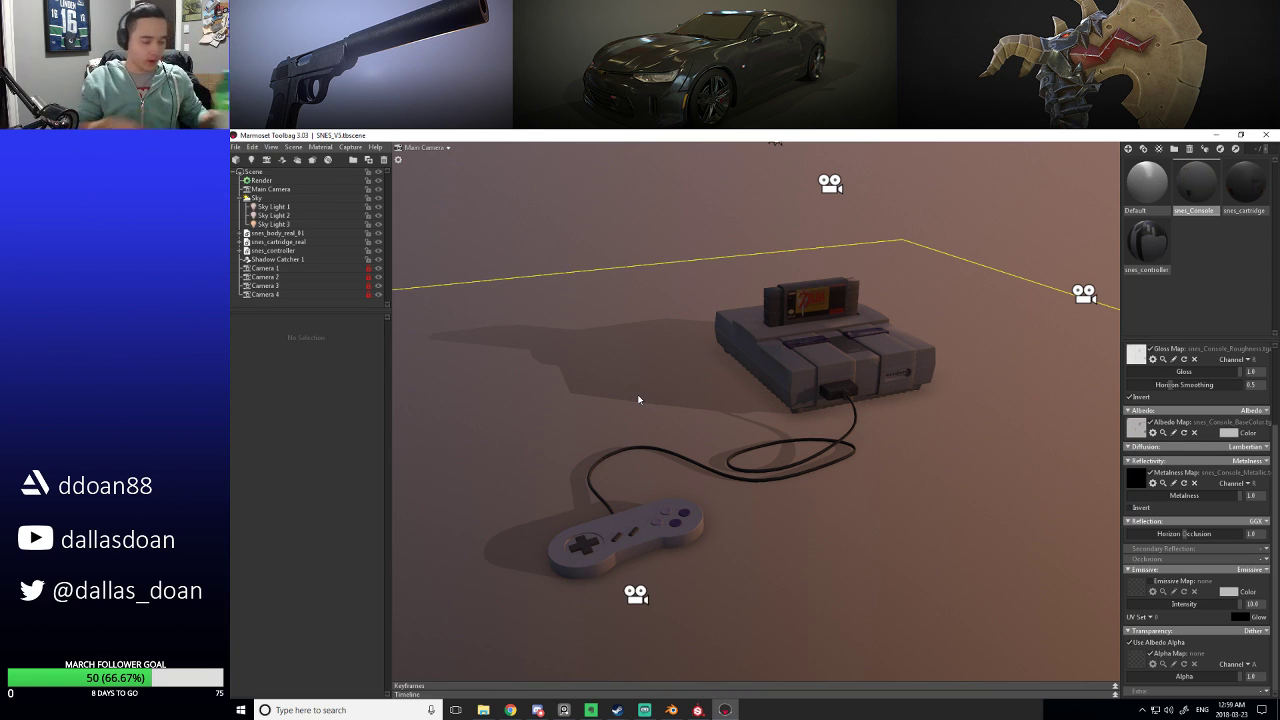
left_click_drag(624, 486, 647, 461)
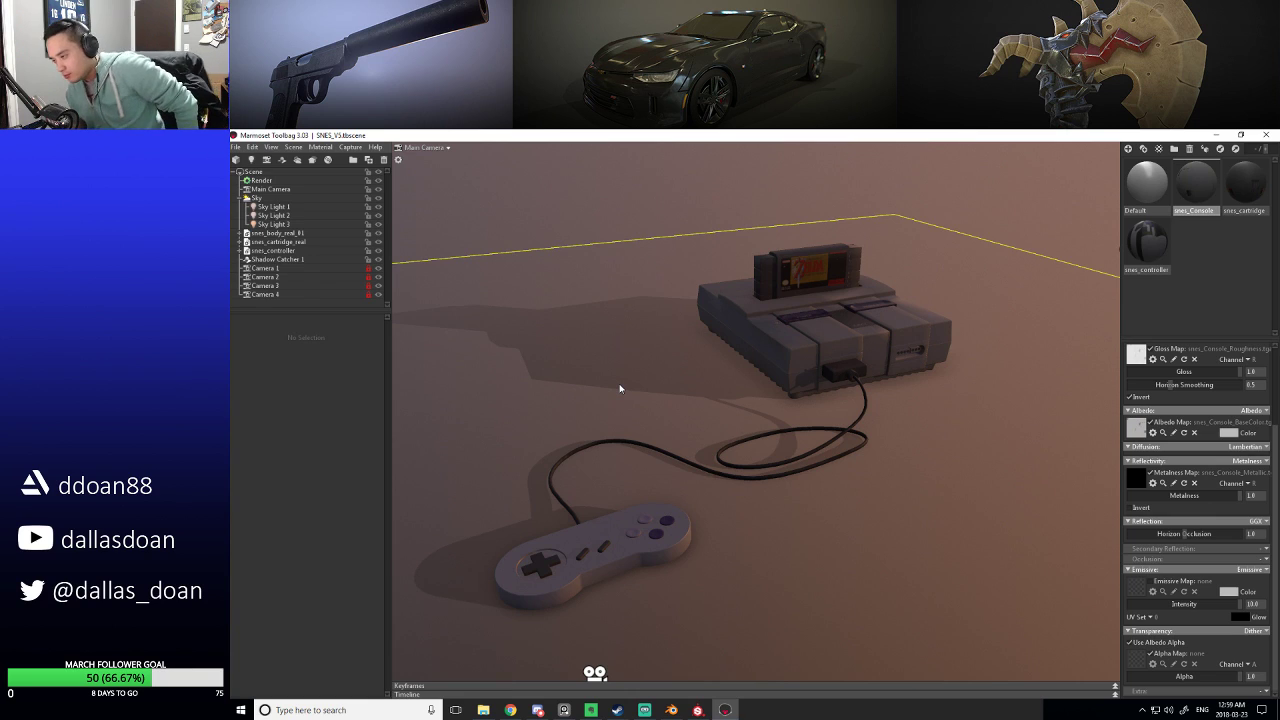
left_click(510, 710)
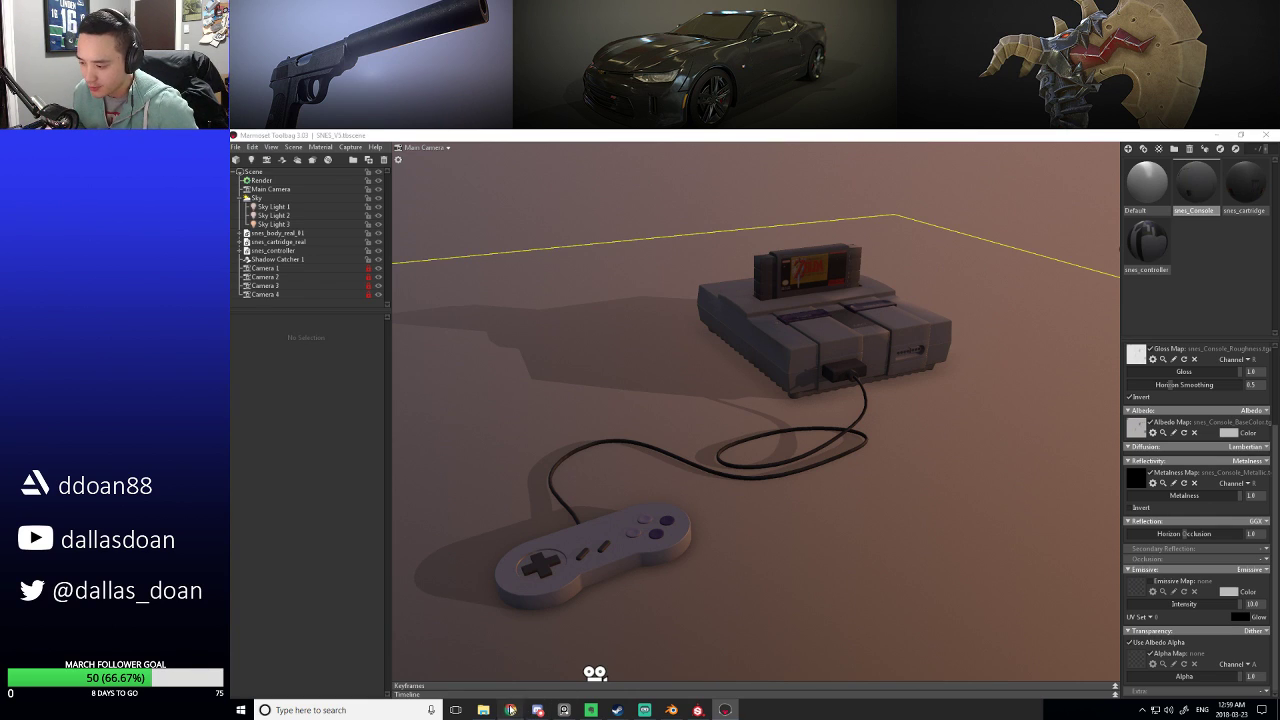
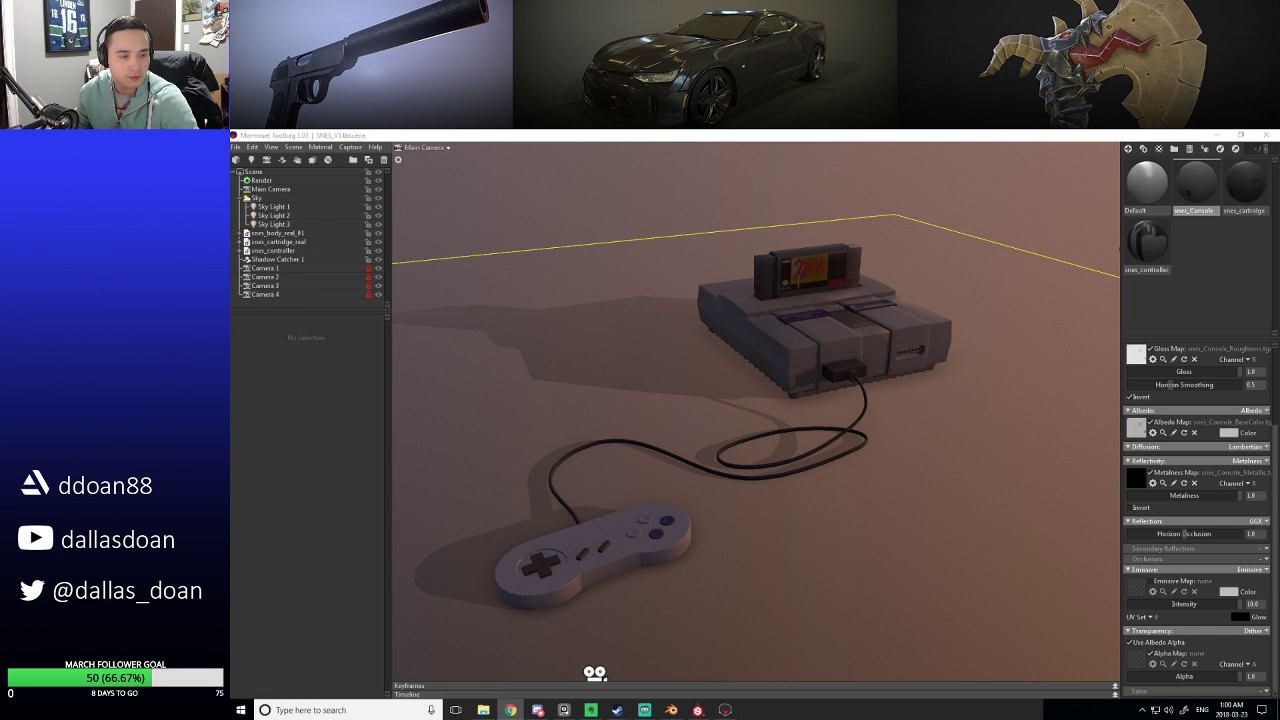
Return to Marmoset Toolbag and orbit the Main Camera view closer around the console and the foreground controller.
key("alt+Tab")
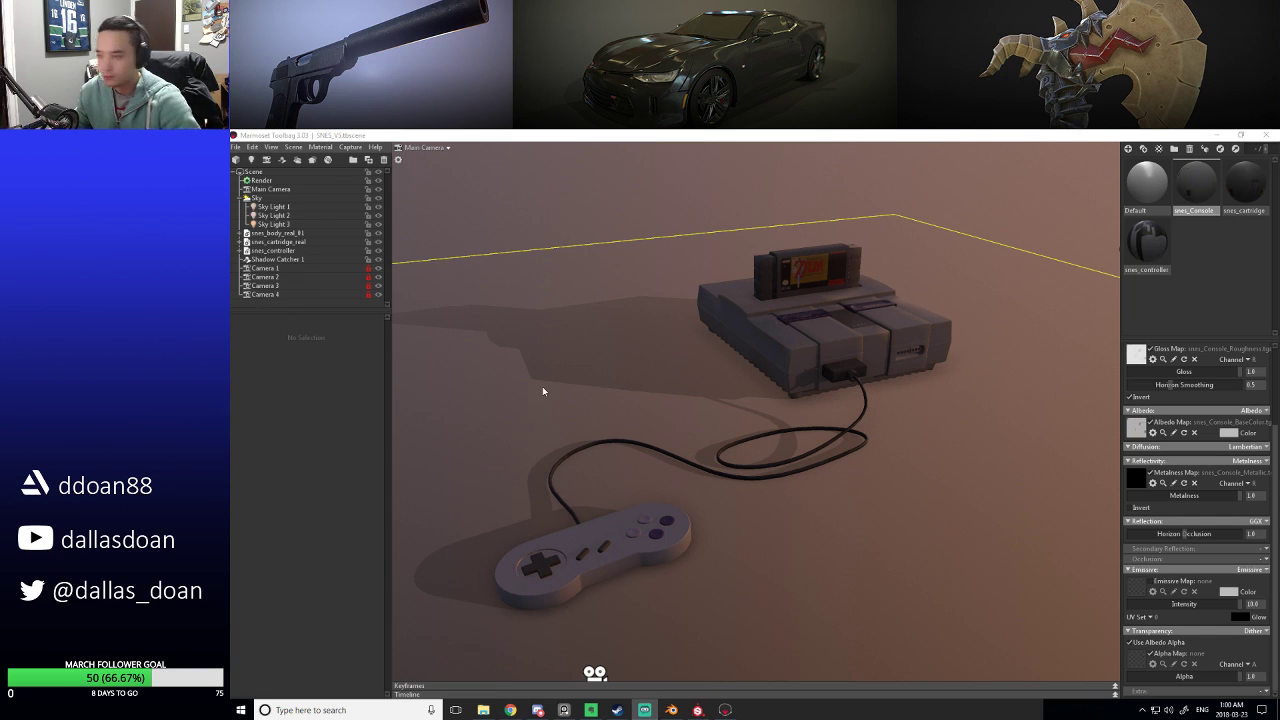
left_click(740, 423)
left_click_drag(756, 443, 597, 389, "alt")
scroll(634, 349, "down", 2)
left_click_drag(634, 349, 783, 426, "alt")
left_click(903, 286)
scroll(797, 378, "up", 5)
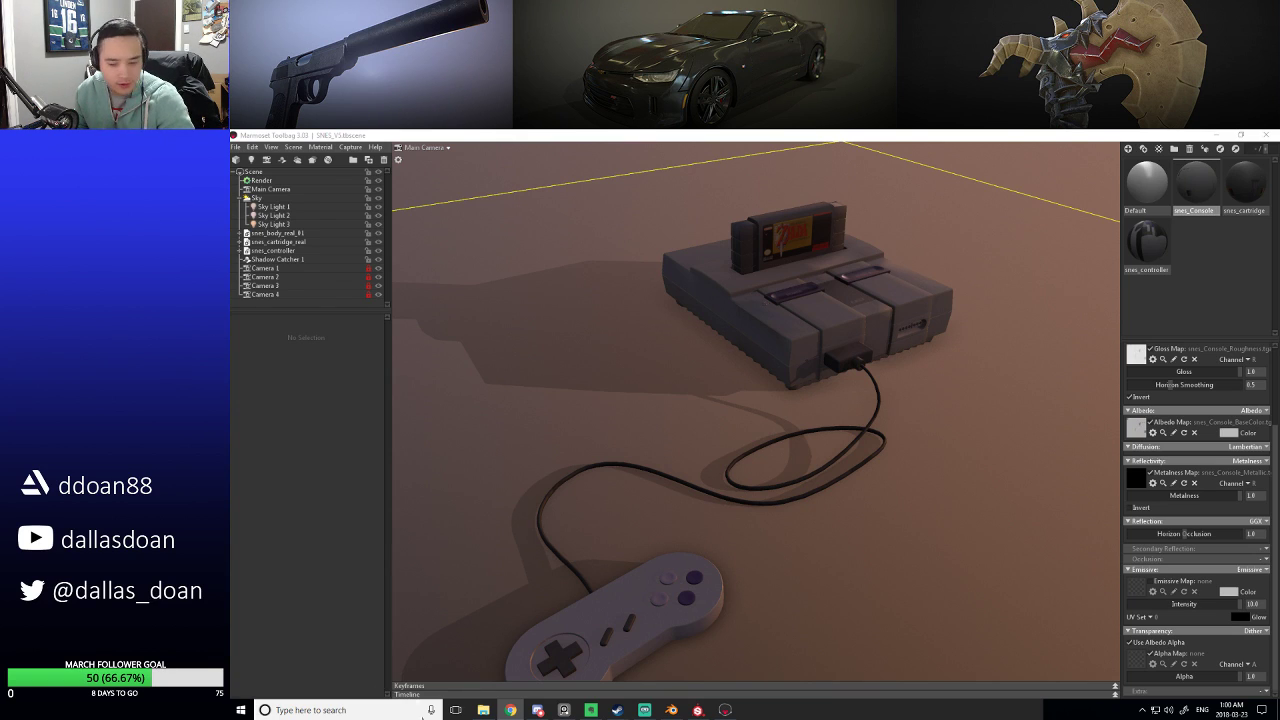
Launch Microsoft Edge and search the web for "snes most popular cartridge".
left_click(390, 711)
type("edge")
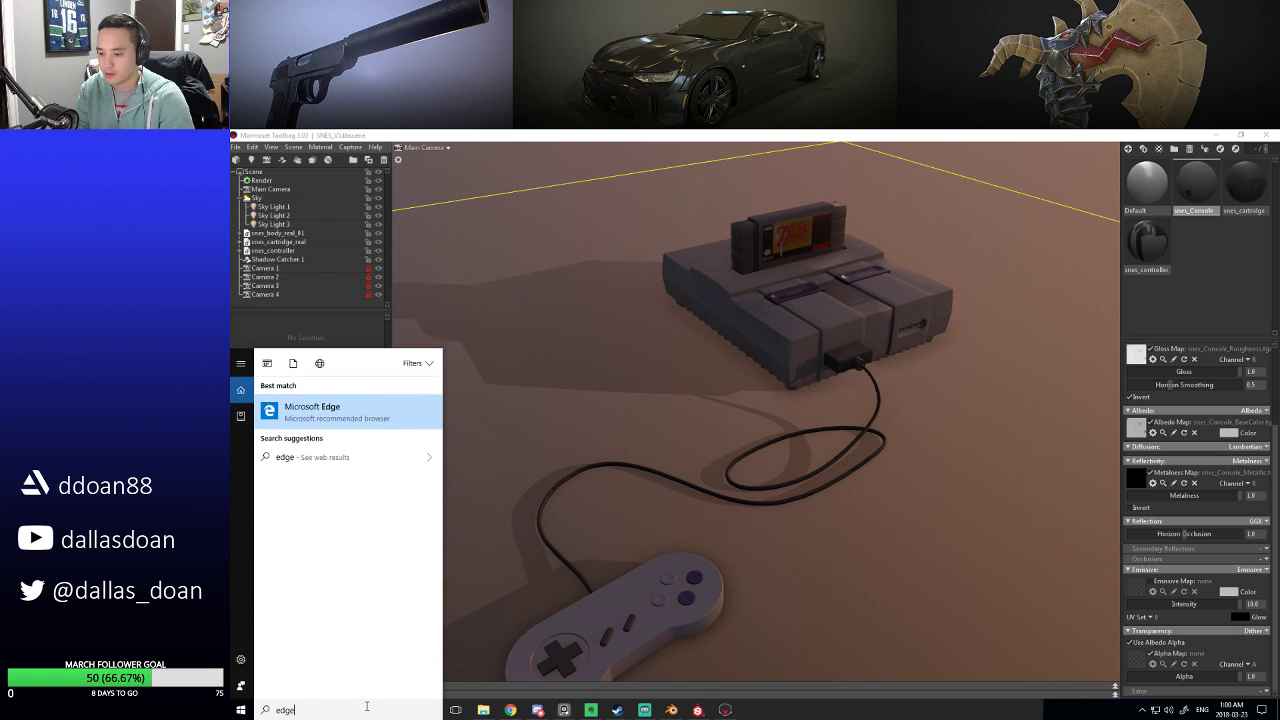
key("Return")
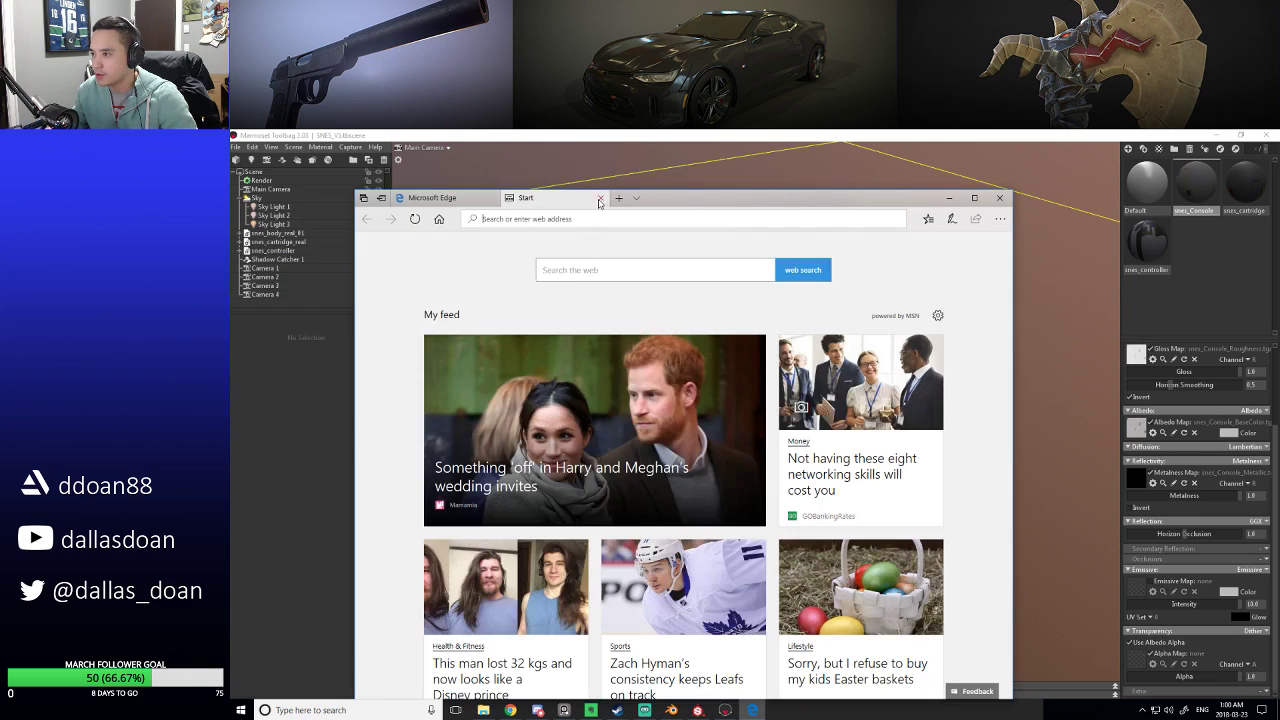
left_click(600, 198)
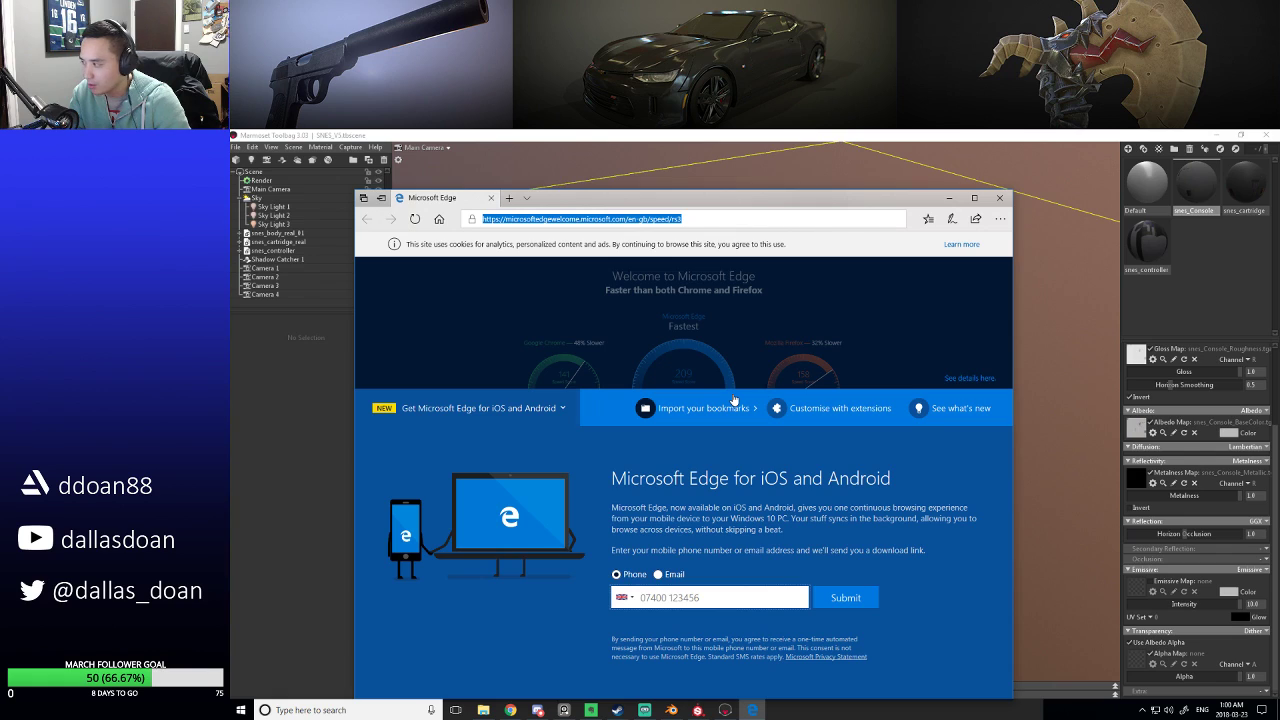
type("snes")
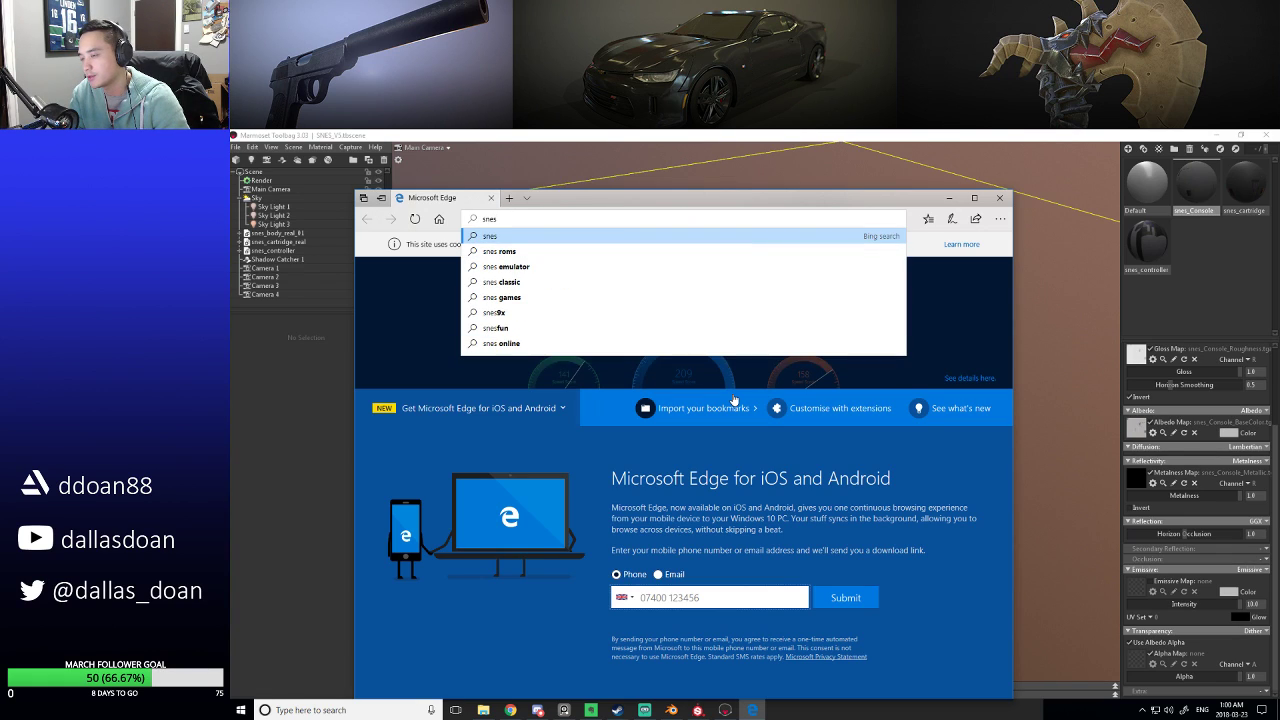
type(" most ")
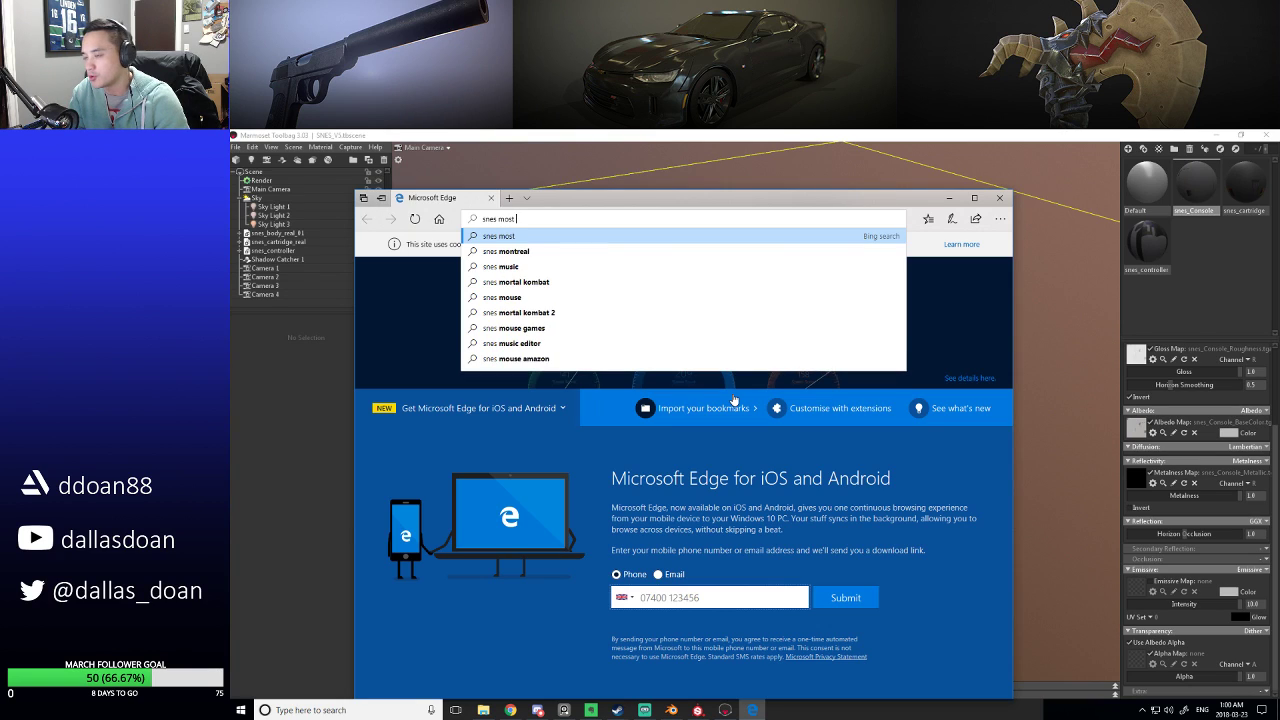
type("popular ")
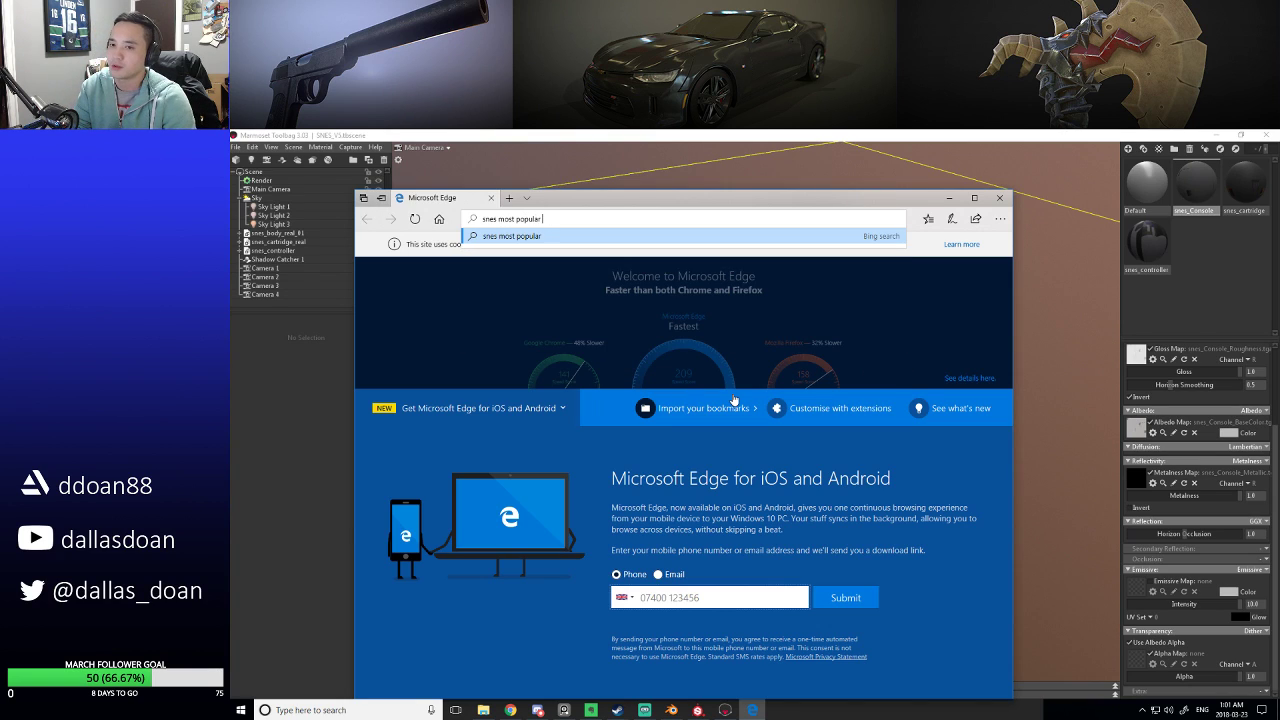
type("cartridge")
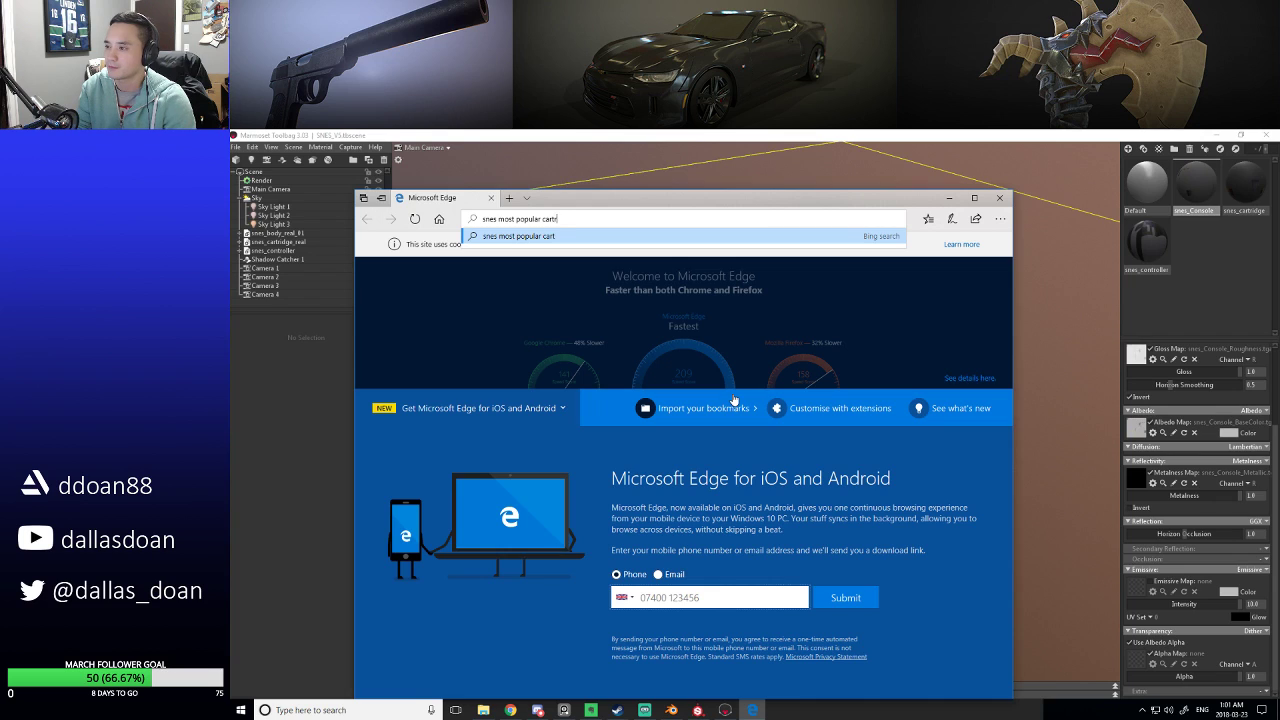
key("Return")
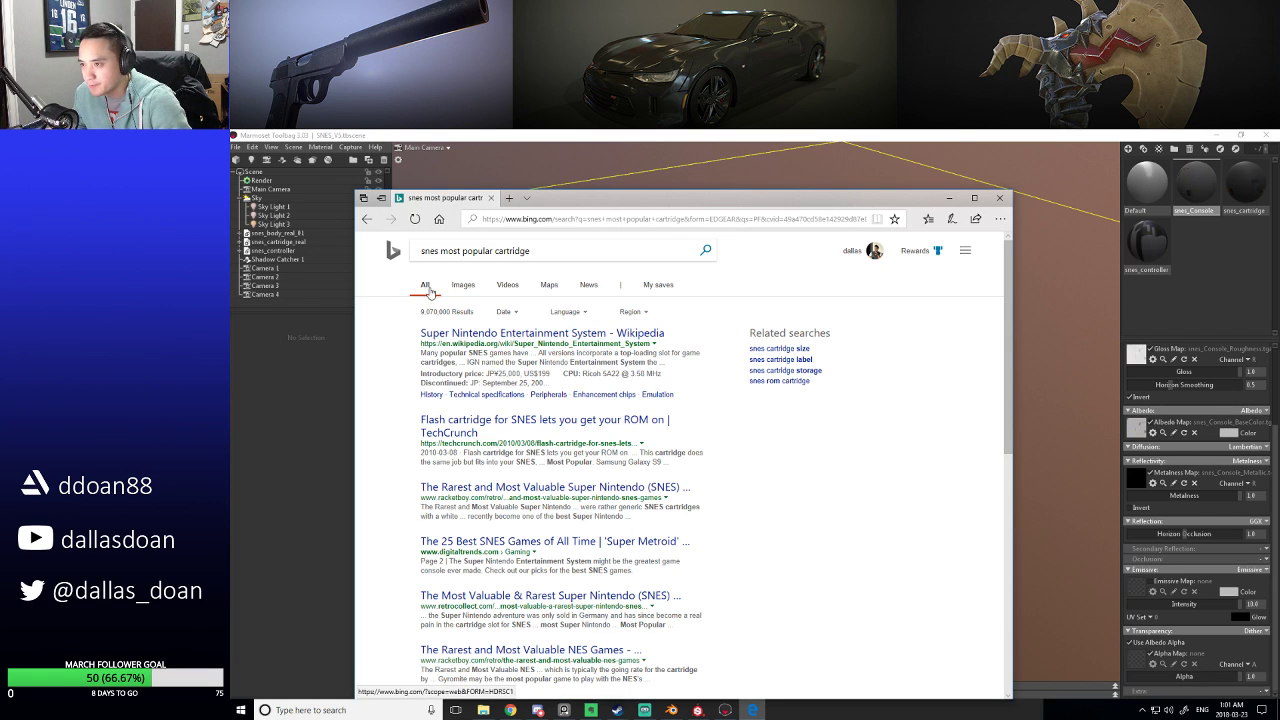
Show the image results for the popular SNES cartridge search and look through the cartridge photos.
left_click(462, 285)
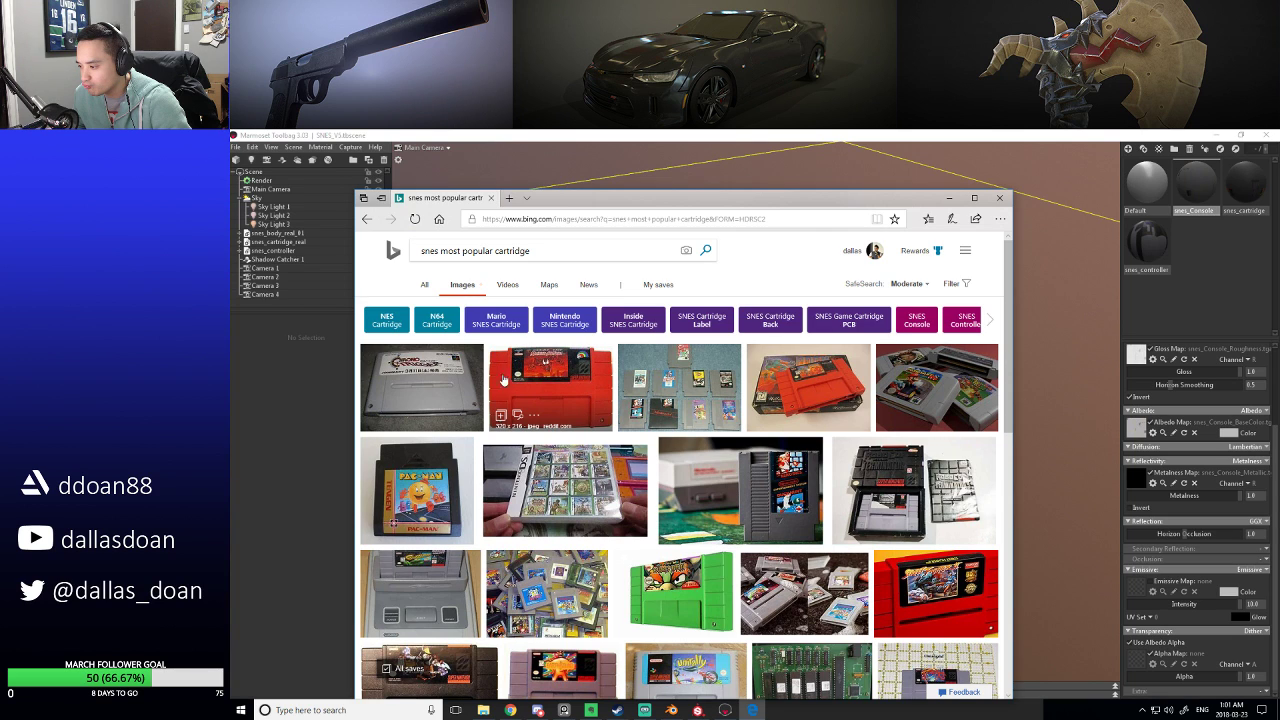
scroll(559, 412, "down", 2)
scroll(559, 410, "down", 3)
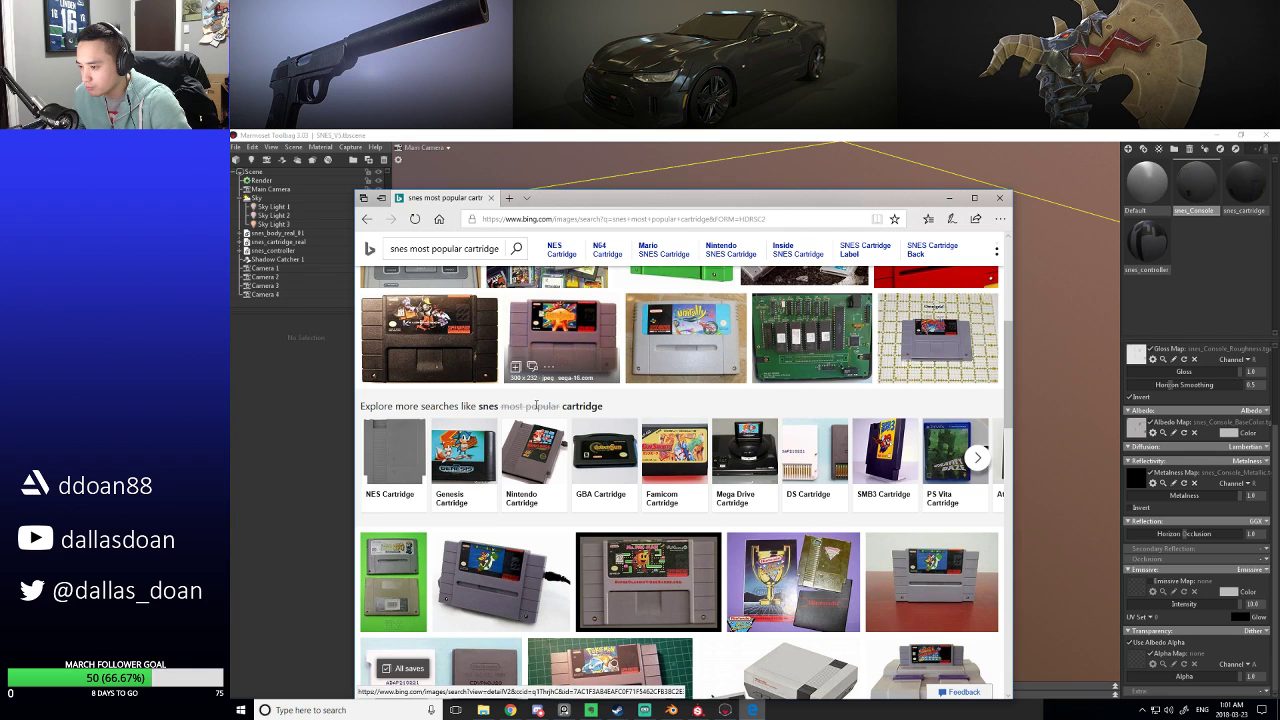
scroll(540, 580, "down", 2)
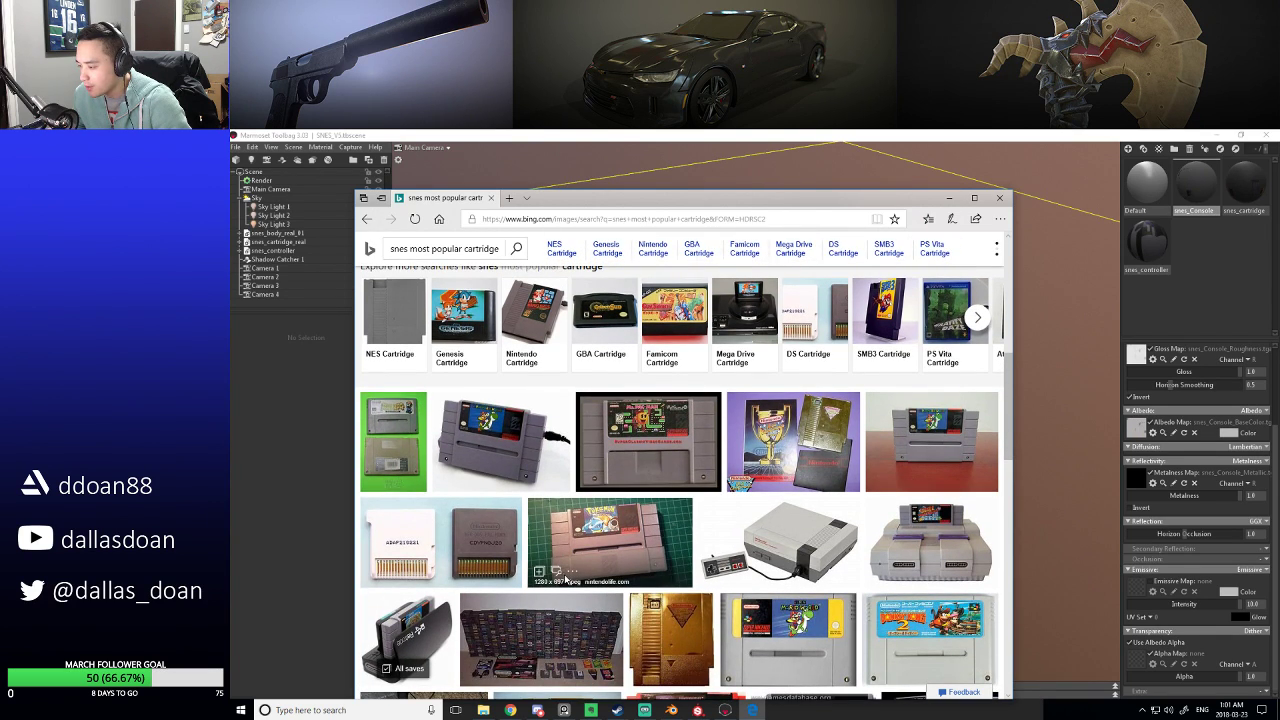
scroll(566, 578, "up", 5)
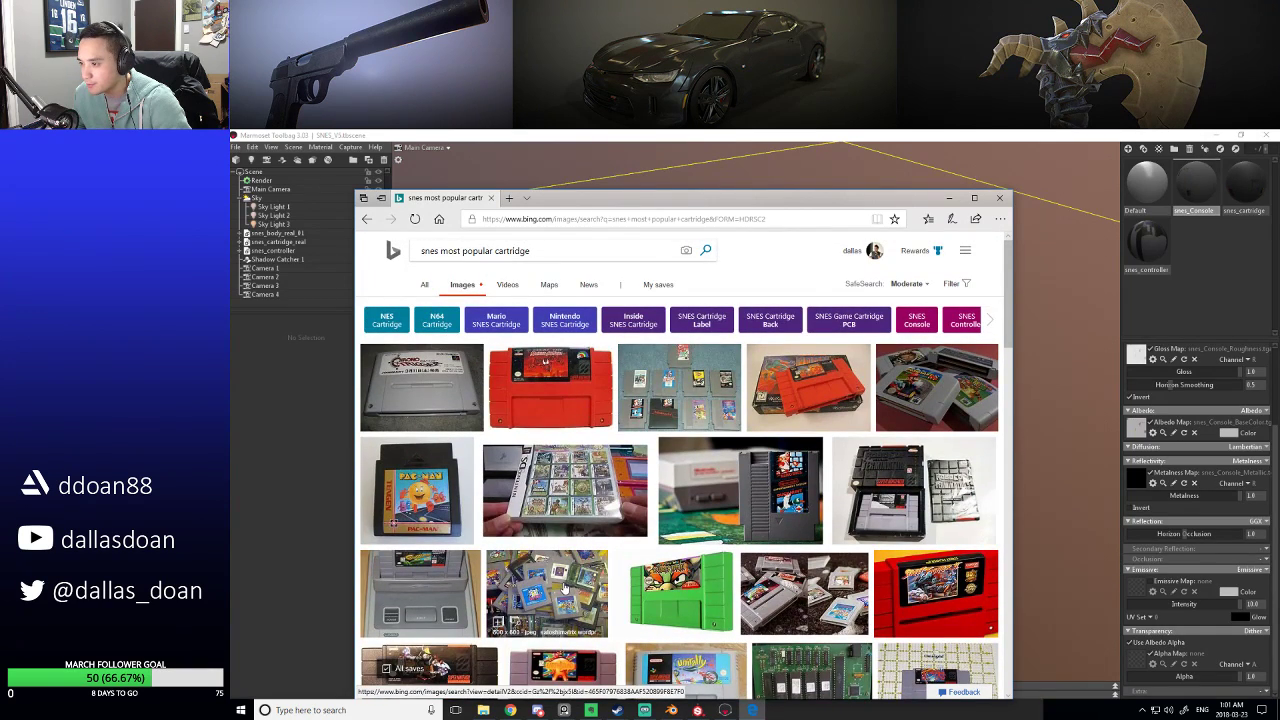
Change the image search query to "snes mystical ninja popular cartridge" and run it.
left_click_drag(558, 248, 444, 265)
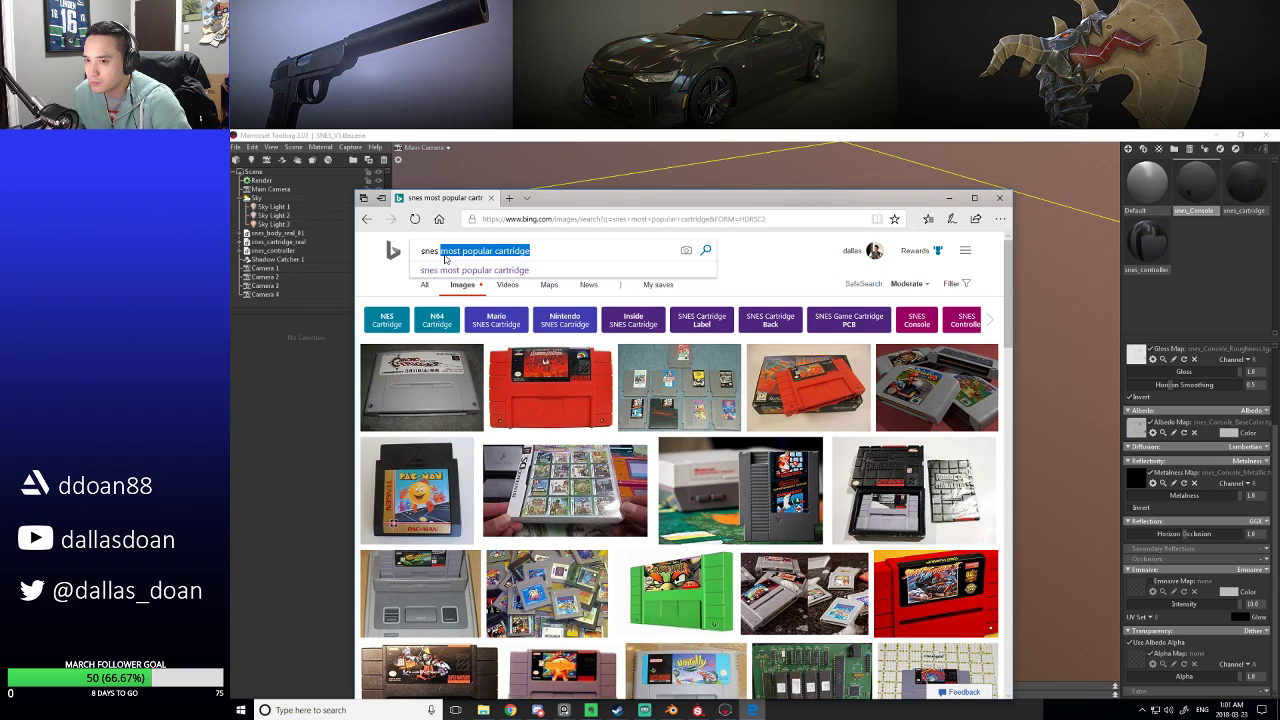
left_click(450, 251)
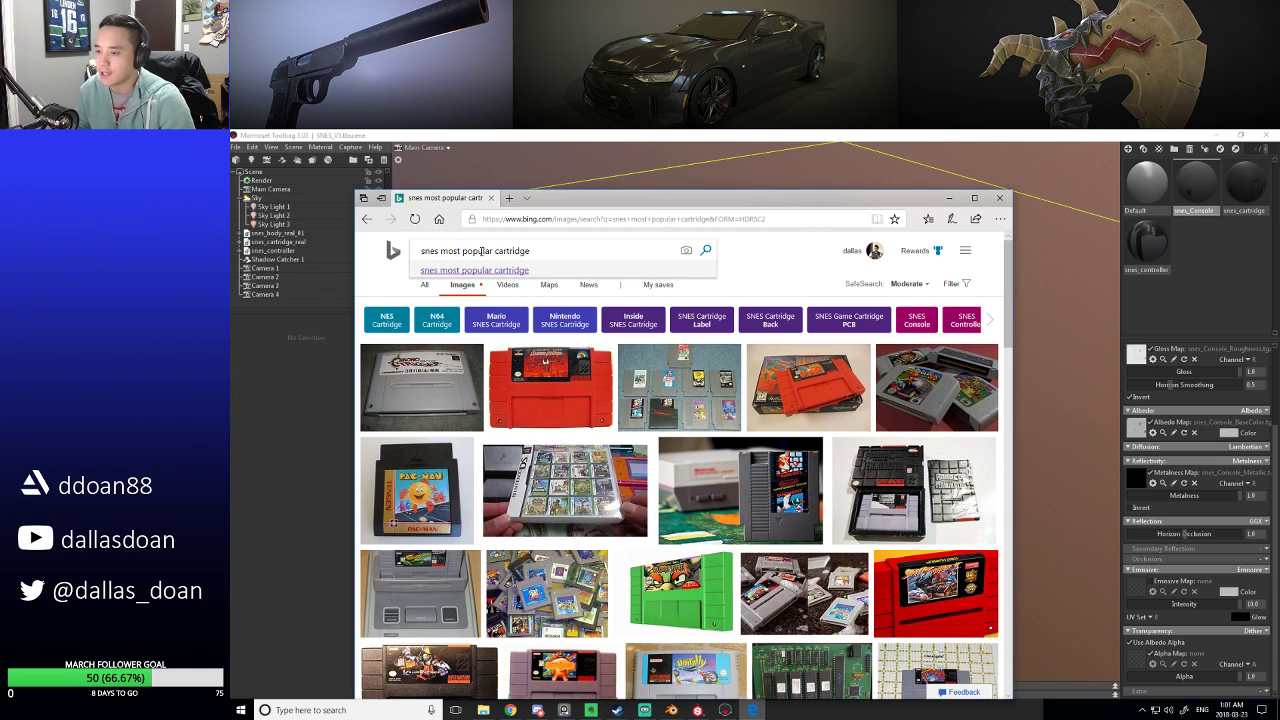
key("Delete")
key("Delete")
key("Delete")
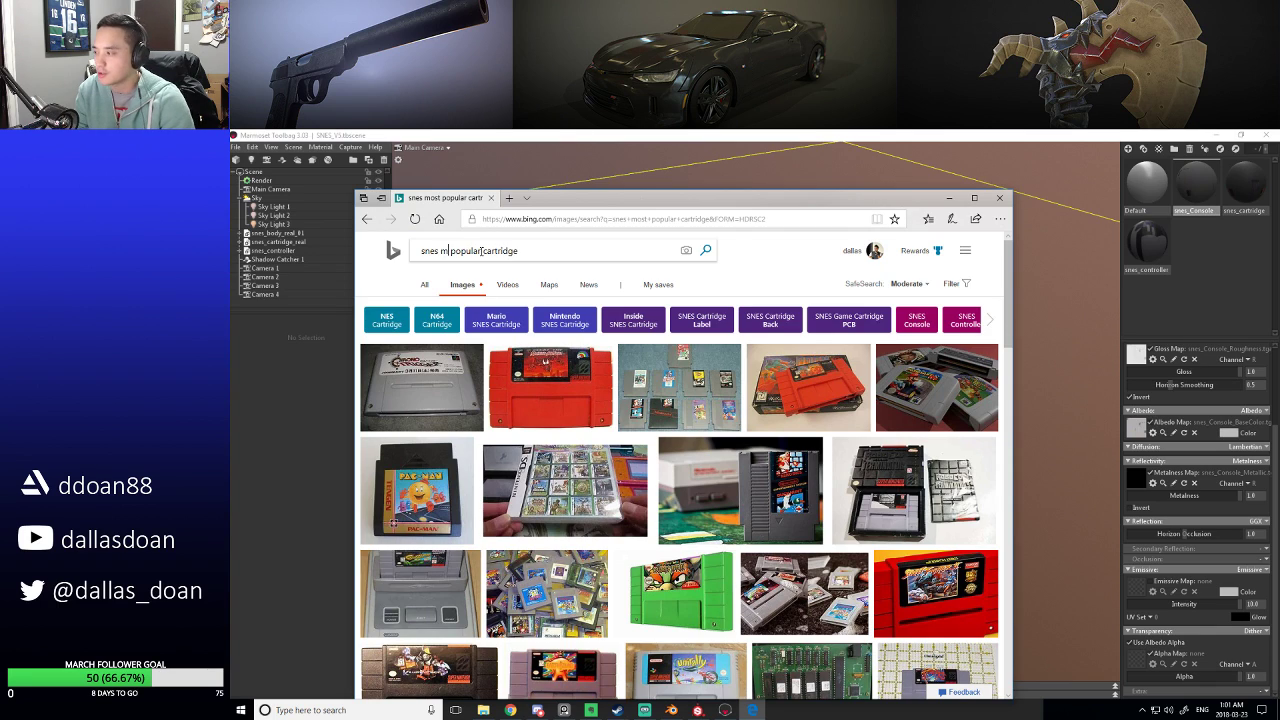
type("ast")
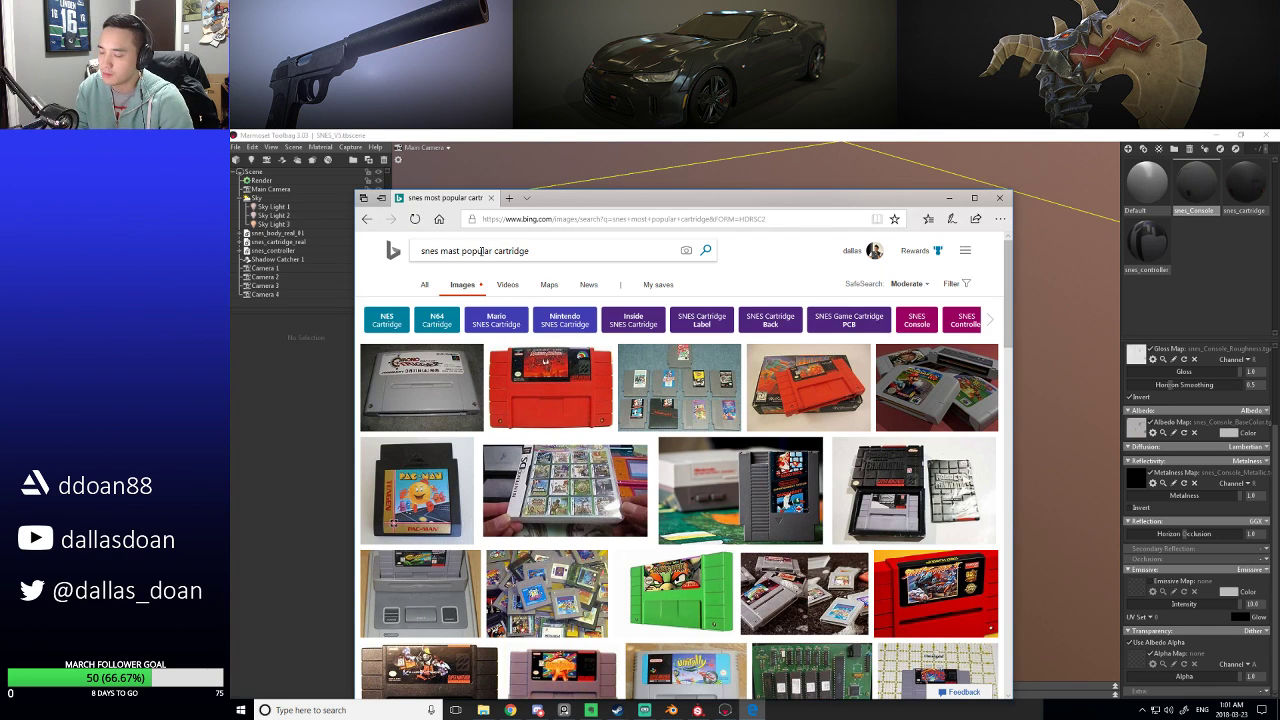
key("BackSpace")
key("BackSpace")
key("BackSpace")
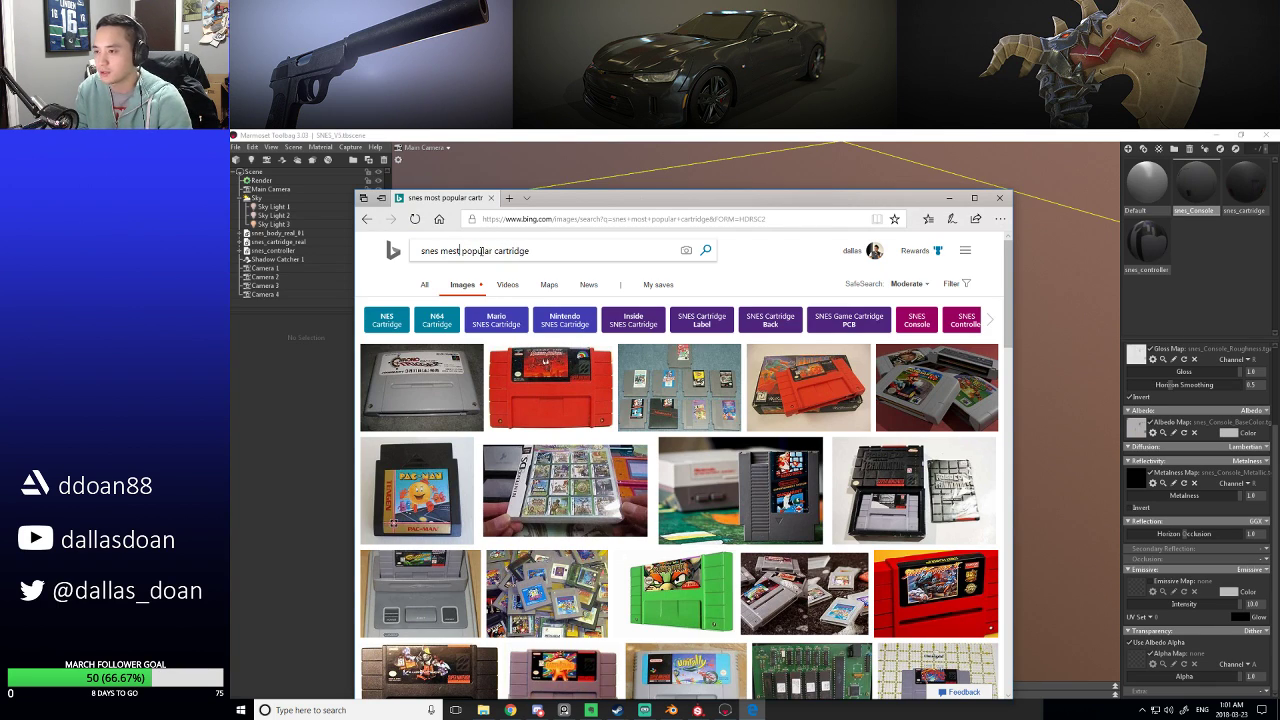
type("e")
key("BackSpace")
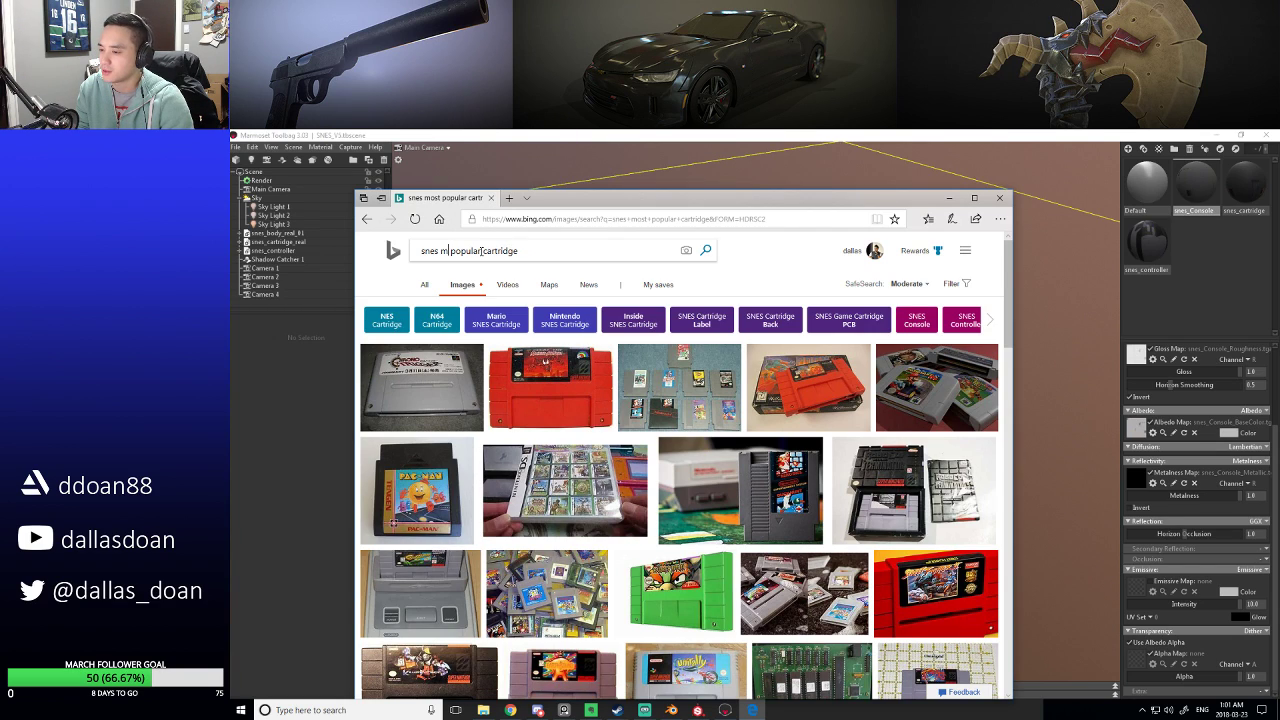
type("ystic")
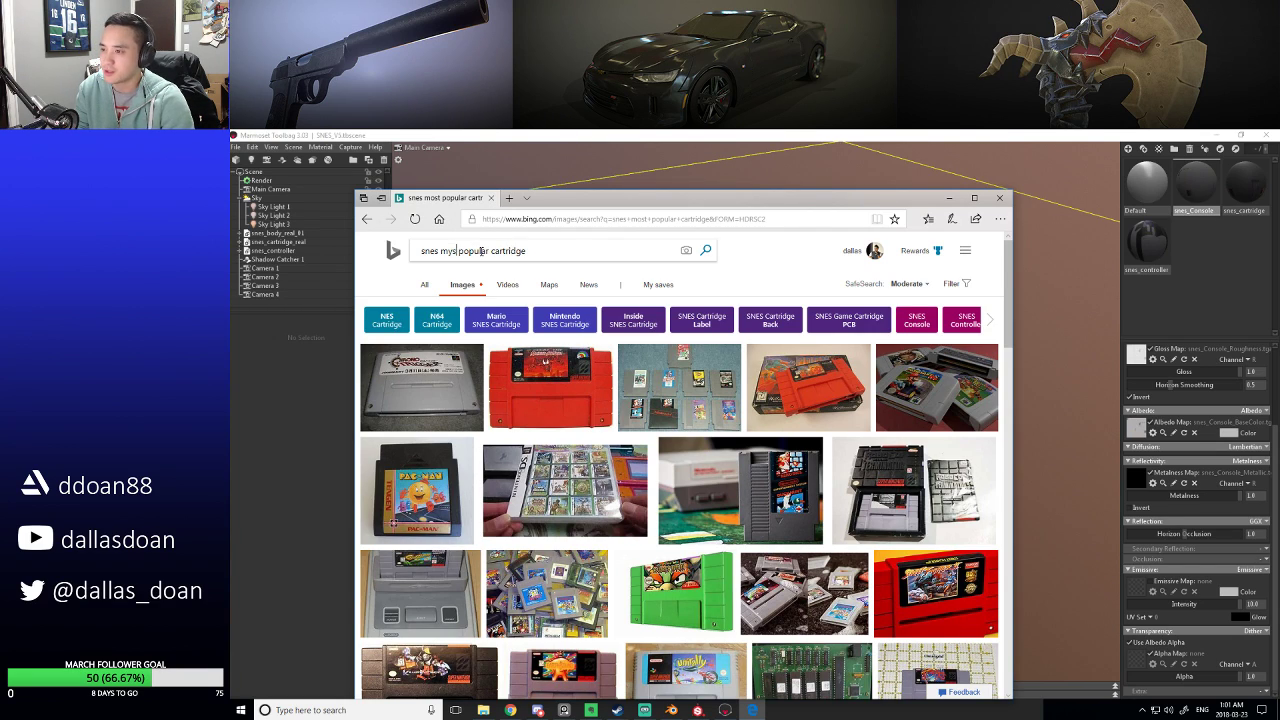
type("al ninja")
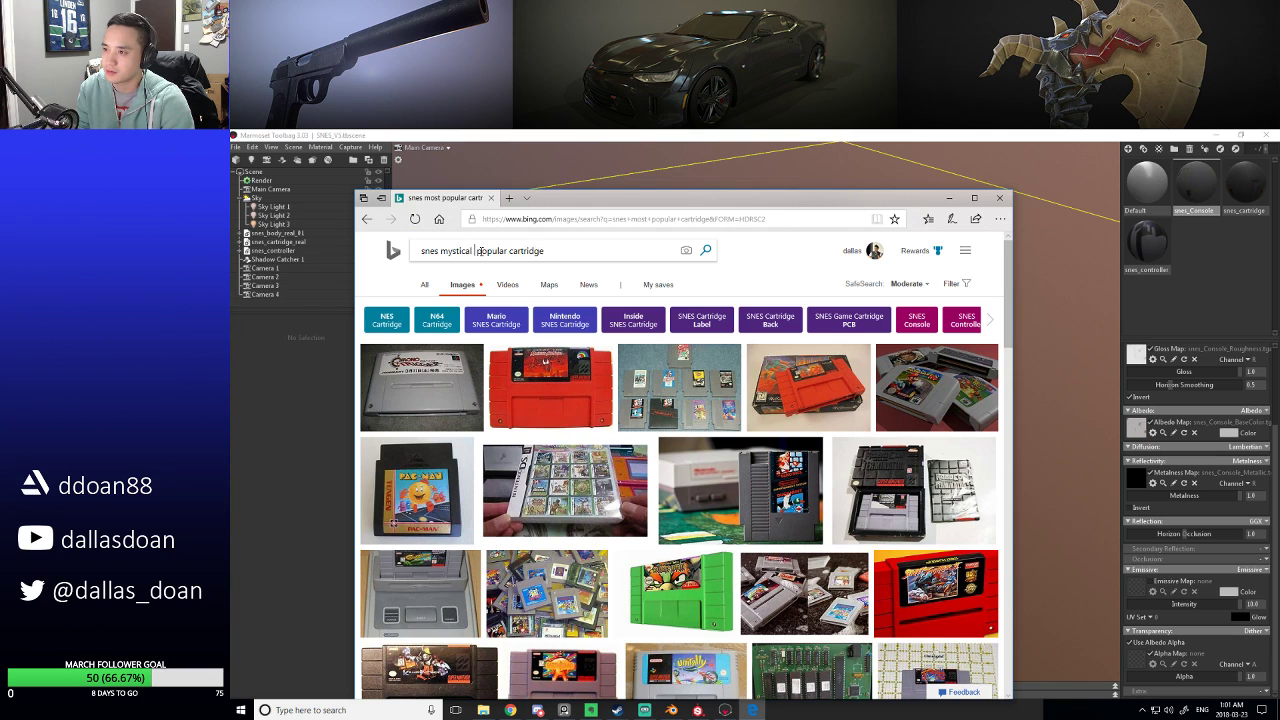
key("Return")
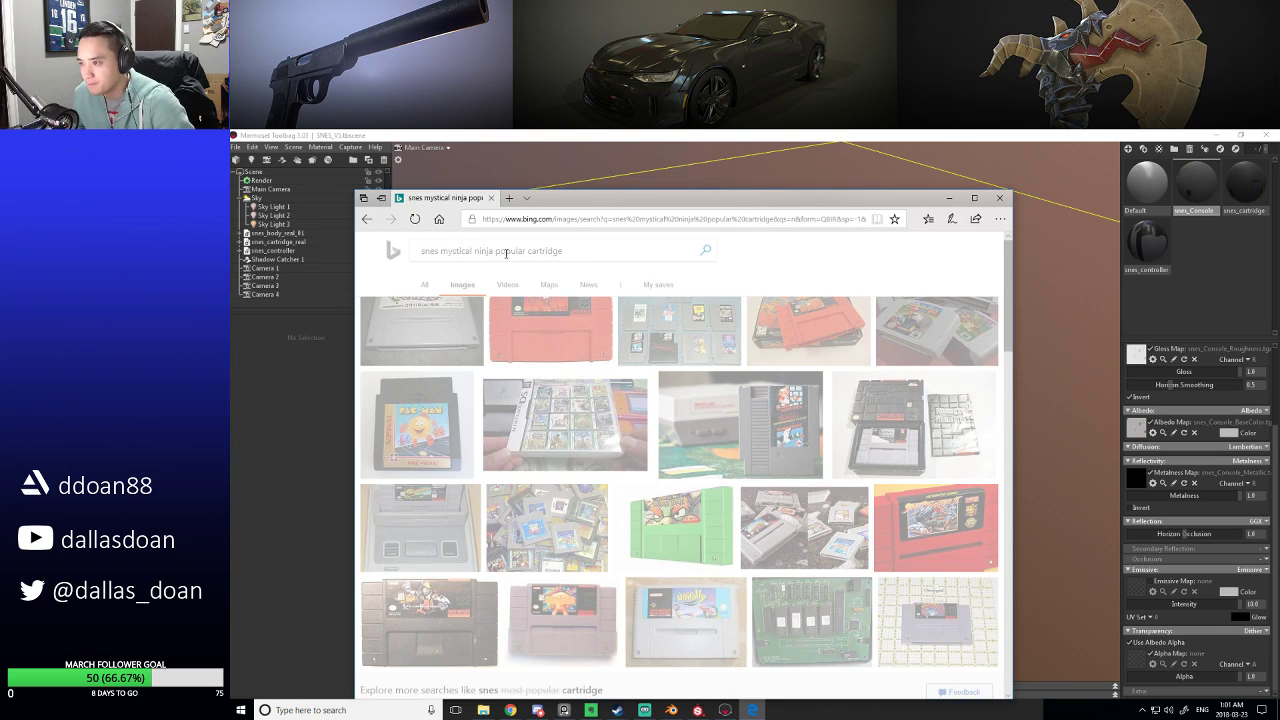
Inspect enlarged versions of the first two Mystical Ninja cartridge photos, returning to the results after each.
left_click(461, 395)
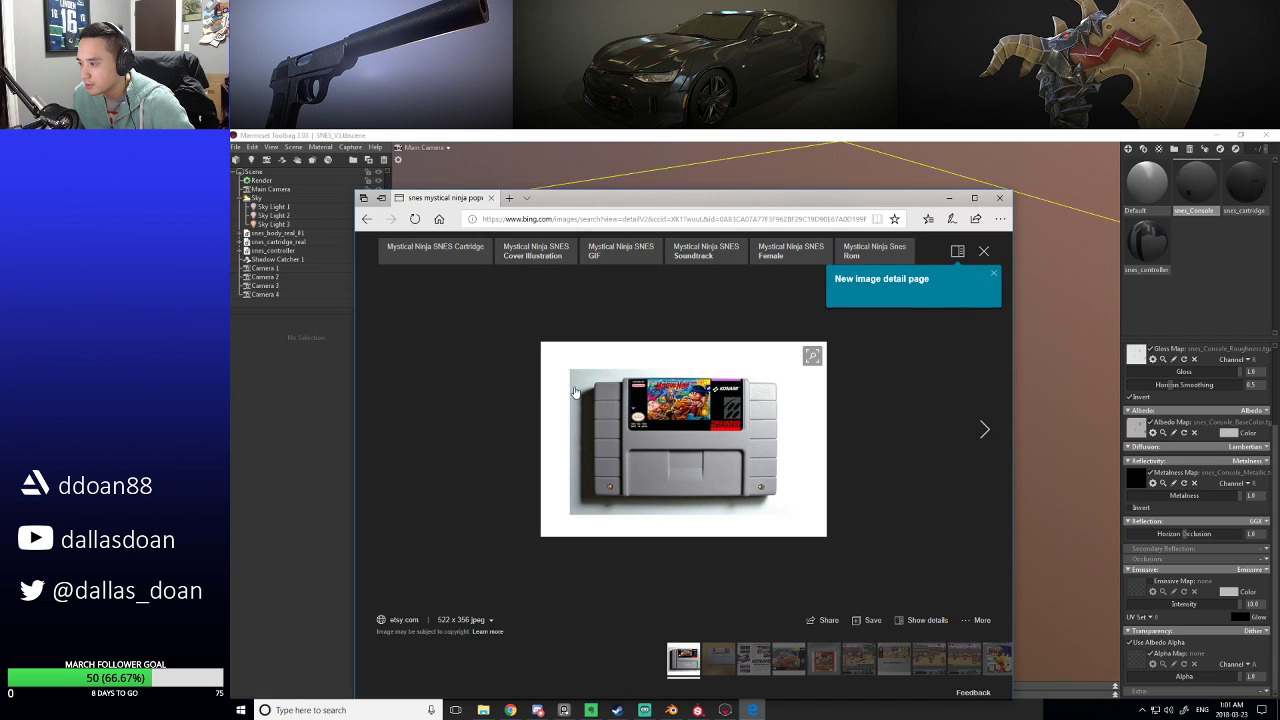
key("Escape")
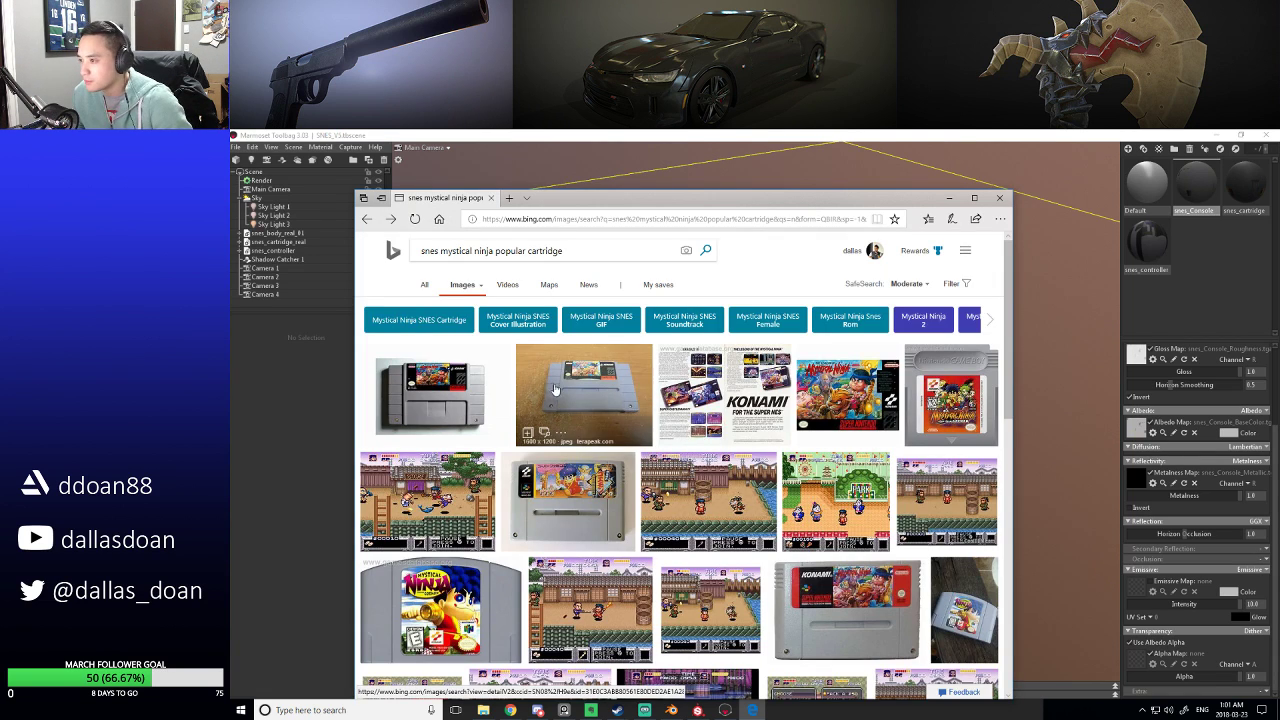
left_click(594, 383)
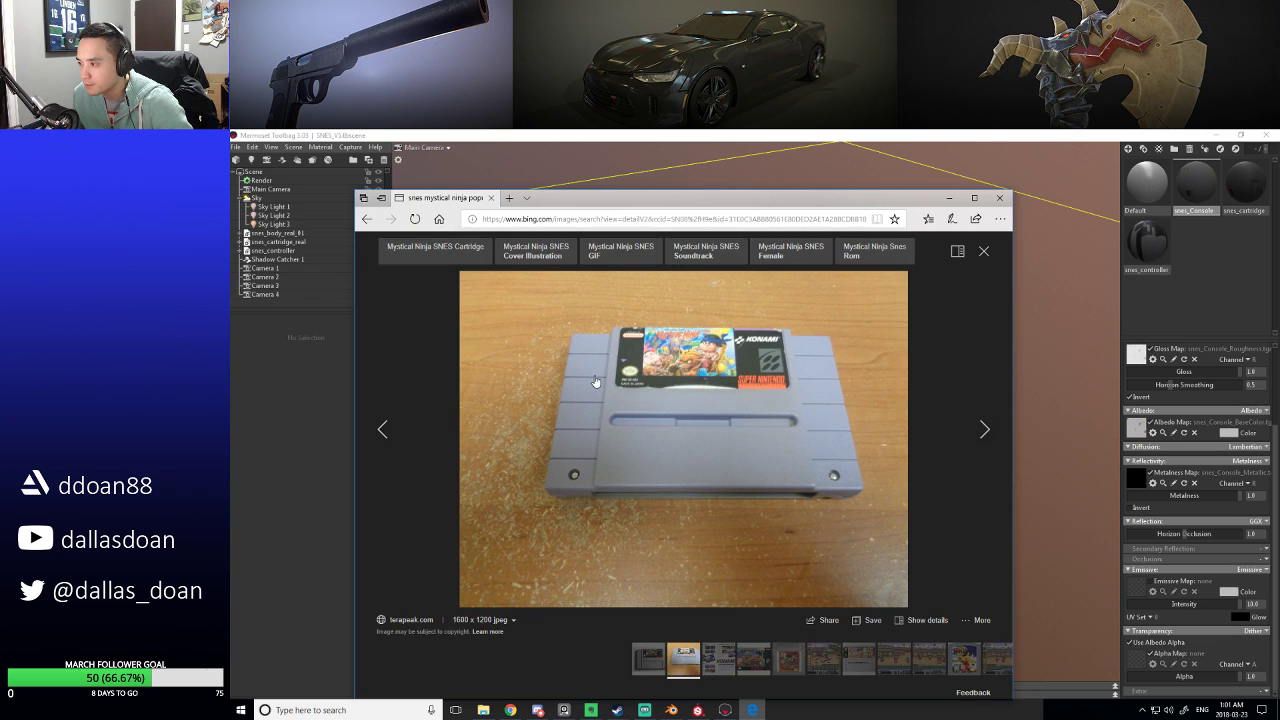
key("Escape")
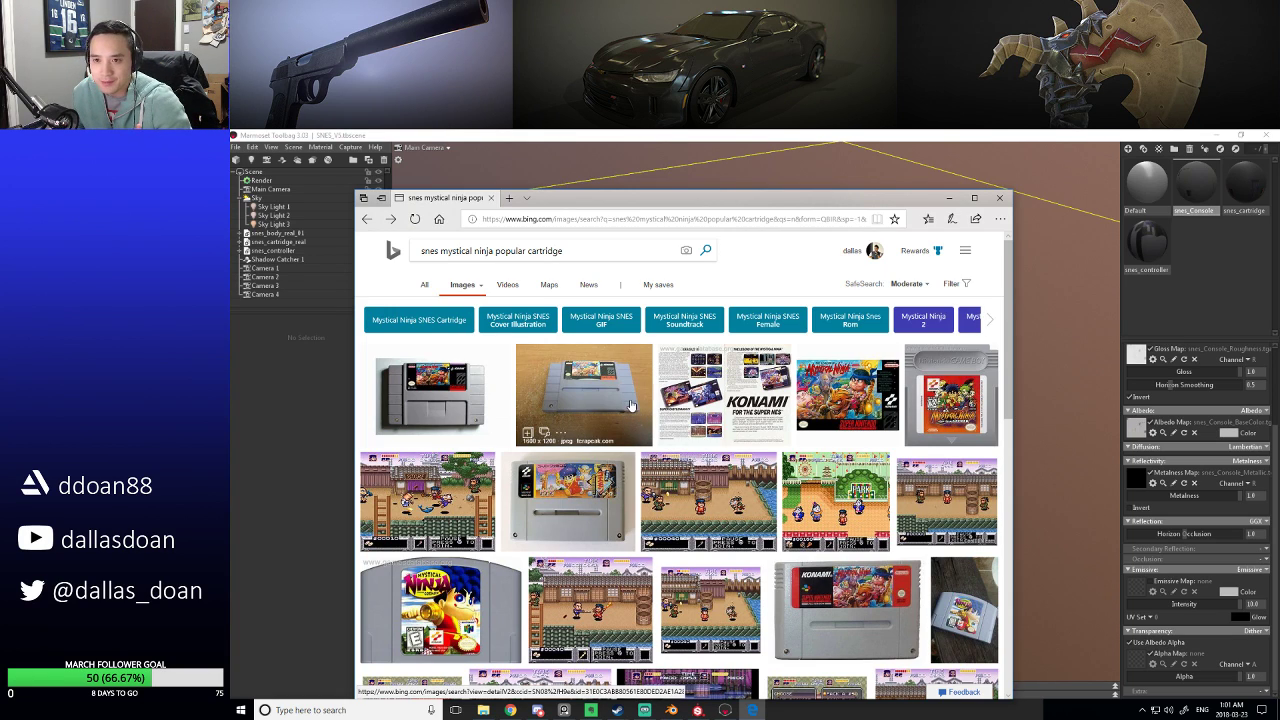
Browse further through the Mystical Ninja image results for other cartridge label references.
scroll(634, 420, "down", 10)
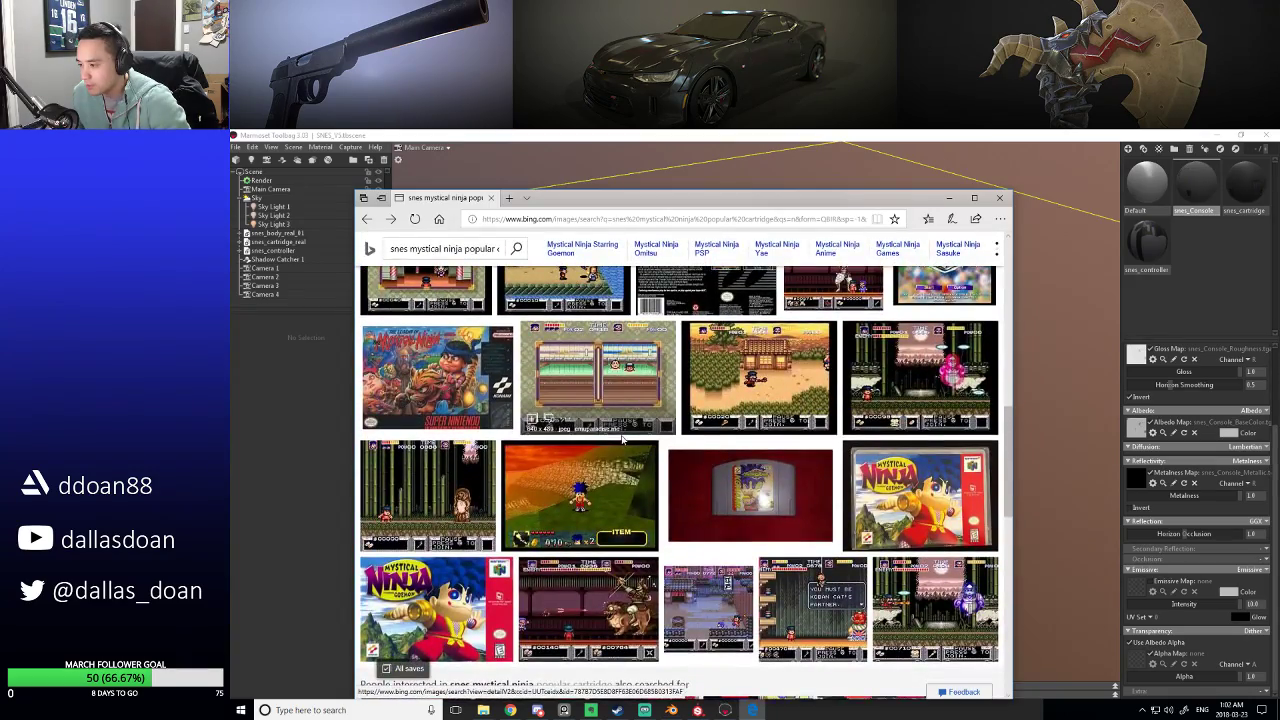
scroll(623, 438, "down", 1)
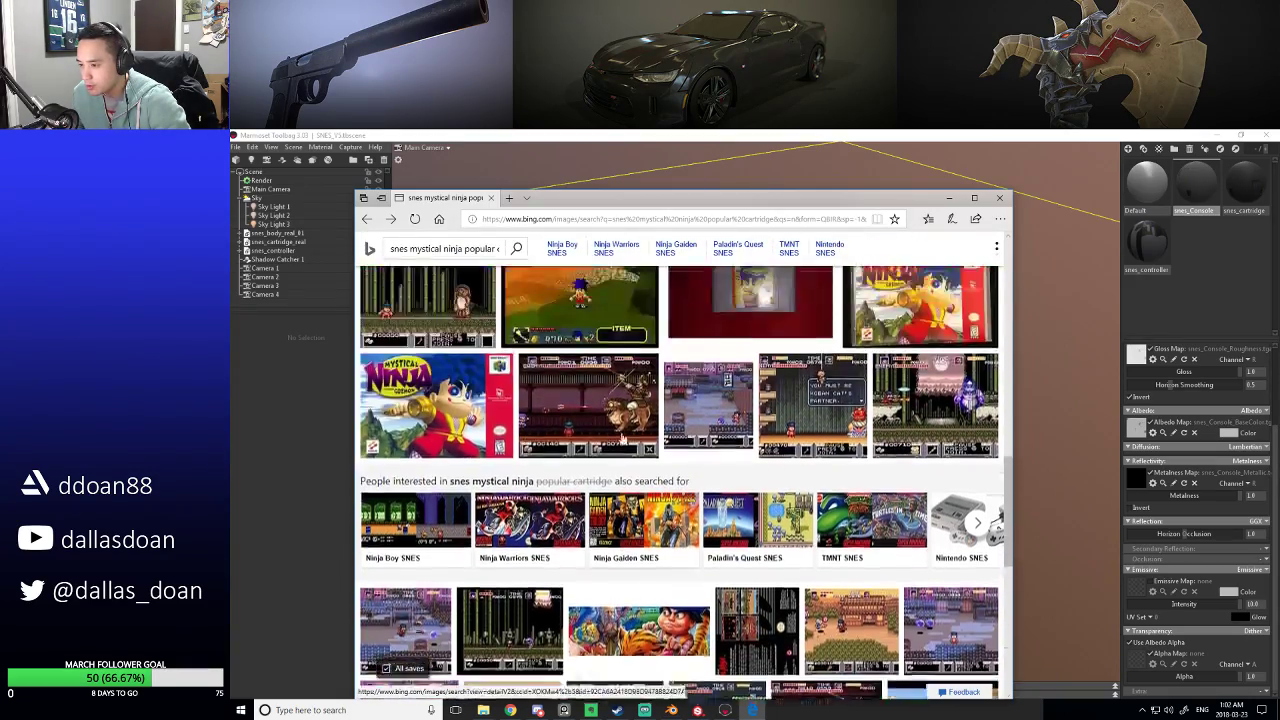
scroll(630, 430, "up", 12)
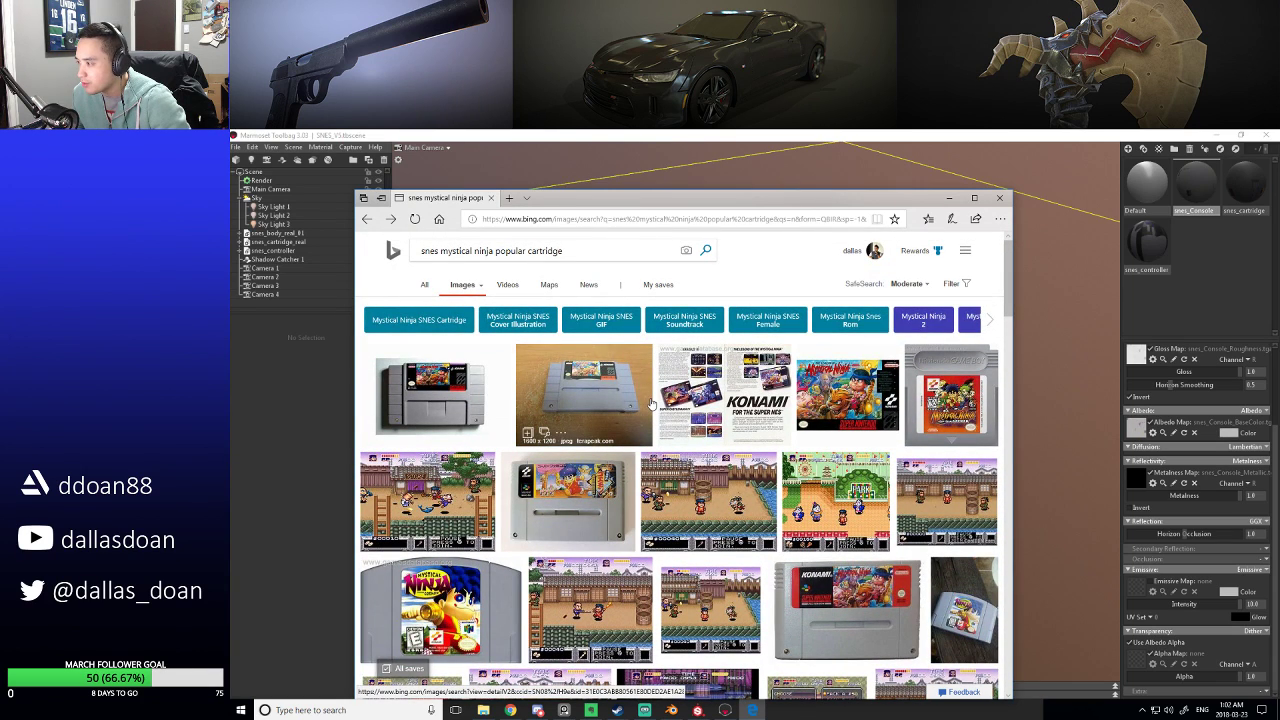
scroll(645, 405, "down", 2)
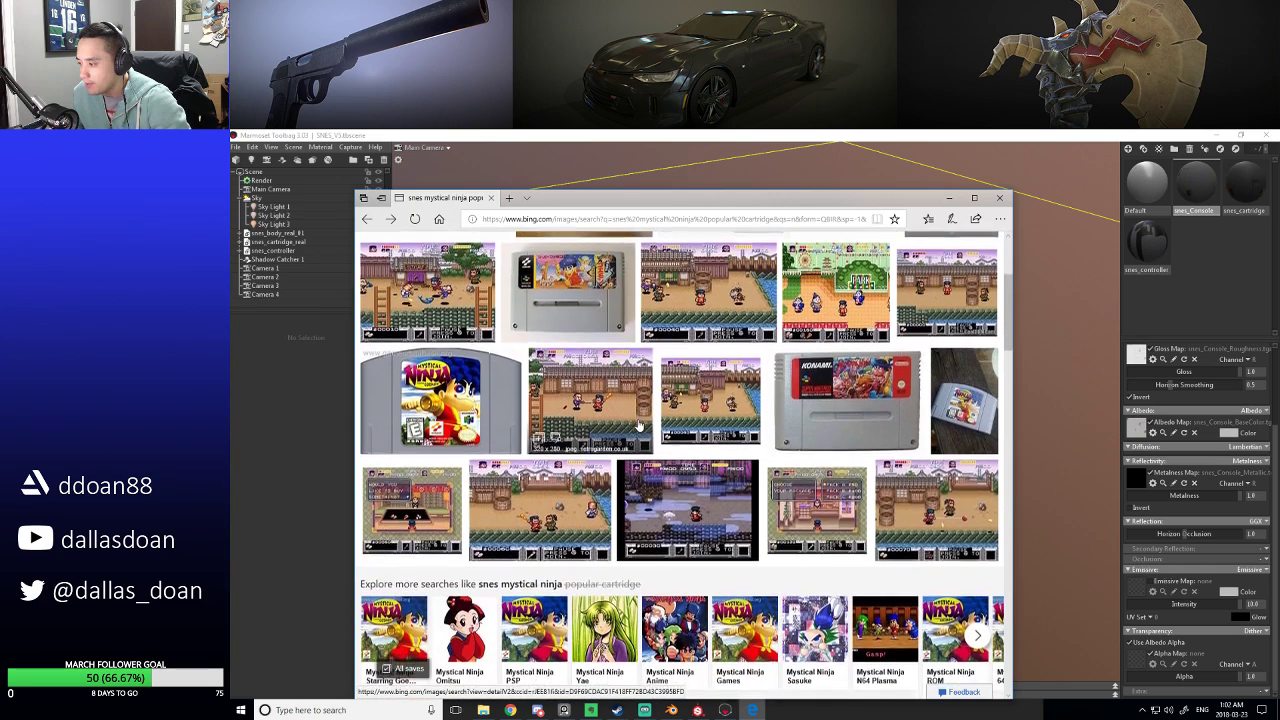
scroll(630, 415, "down", 1)
scroll(609, 424, "up", 3)
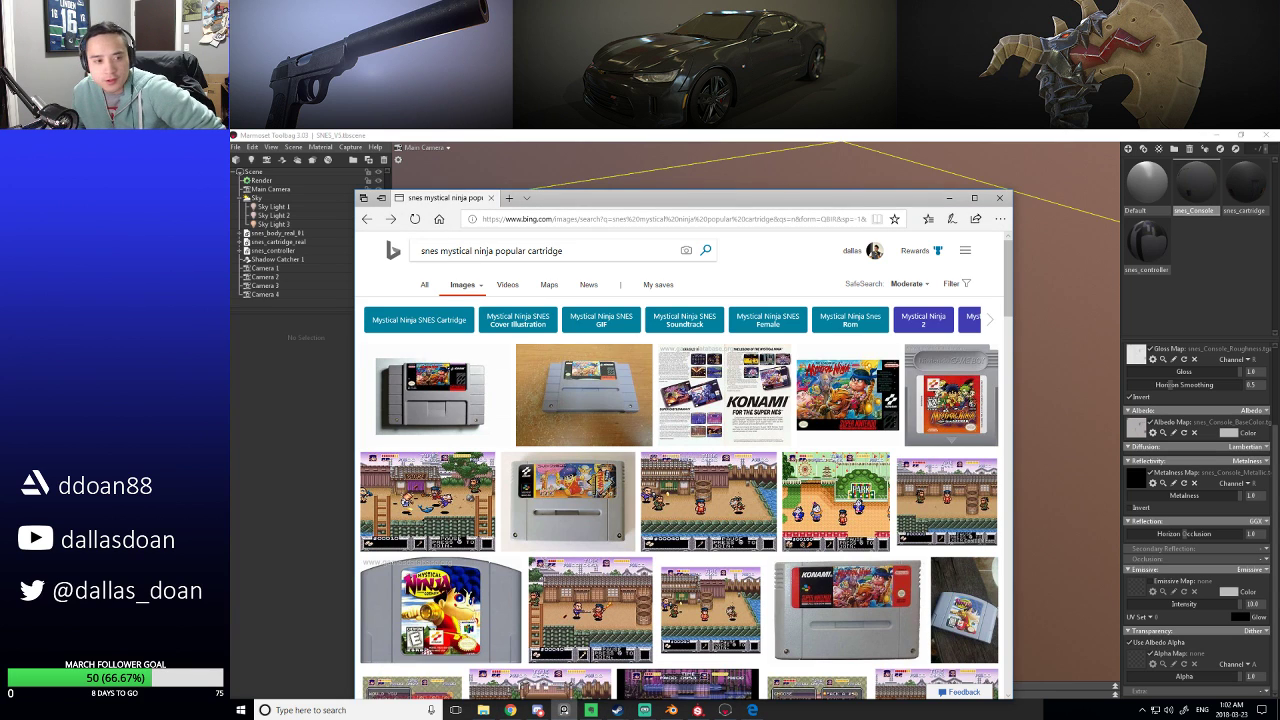
Switch to the SNES reference board and examine the Mystical Ninja cartridge photo and its label up close.
left_click(564, 710)
scroll(769, 457, "down", 6)
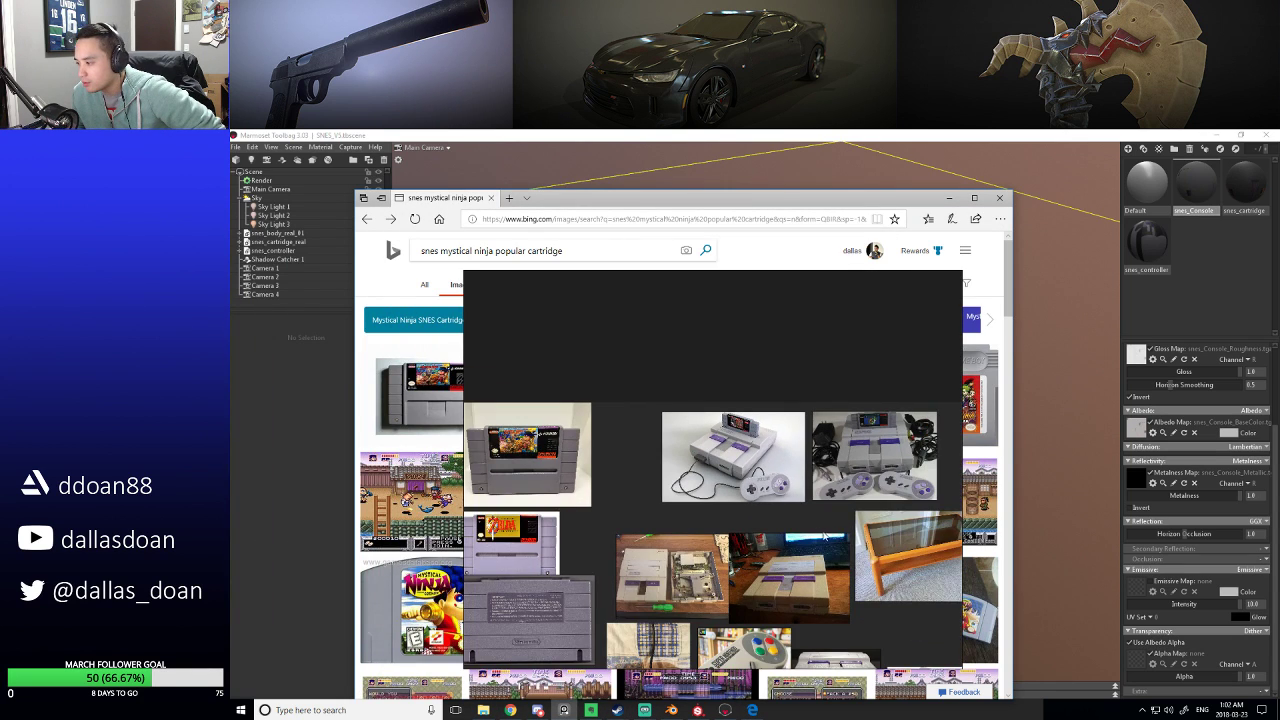
middle_click_drag(779, 513, 767, 470)
middle_click_drag(550, 462, 756, 503)
scroll(757, 503, "up", 6)
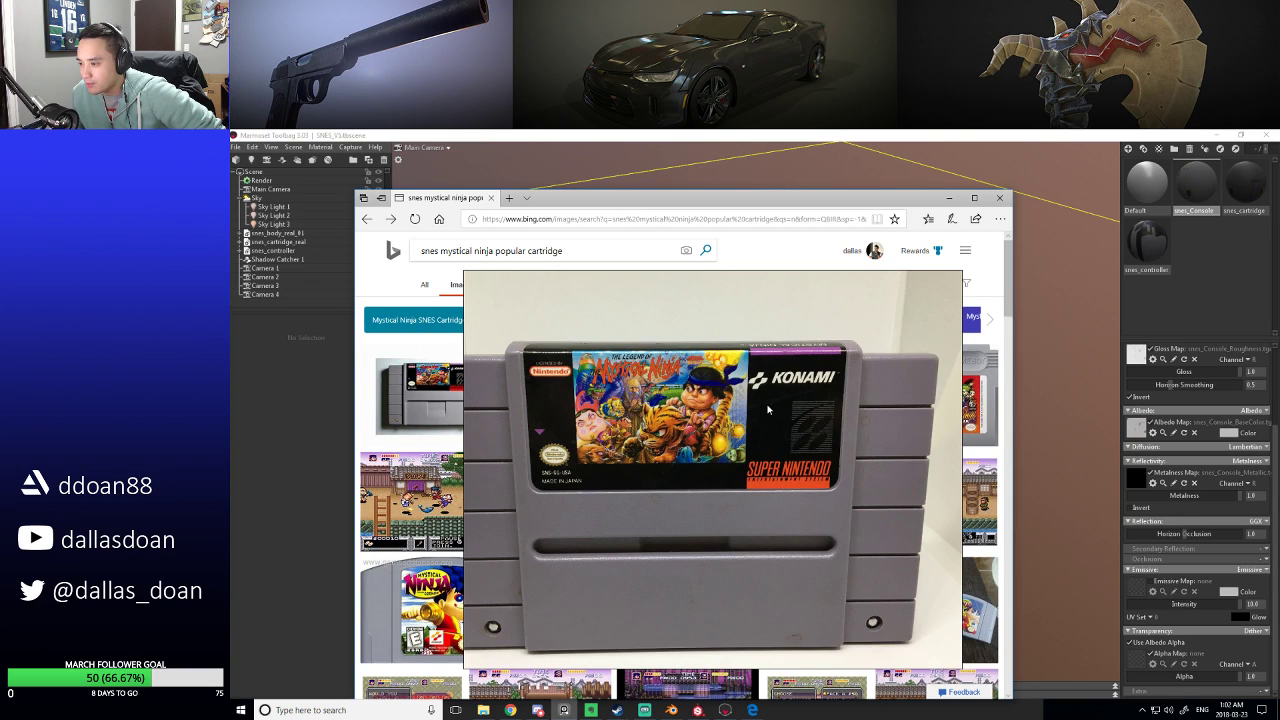
scroll(767, 406, "down", 4)
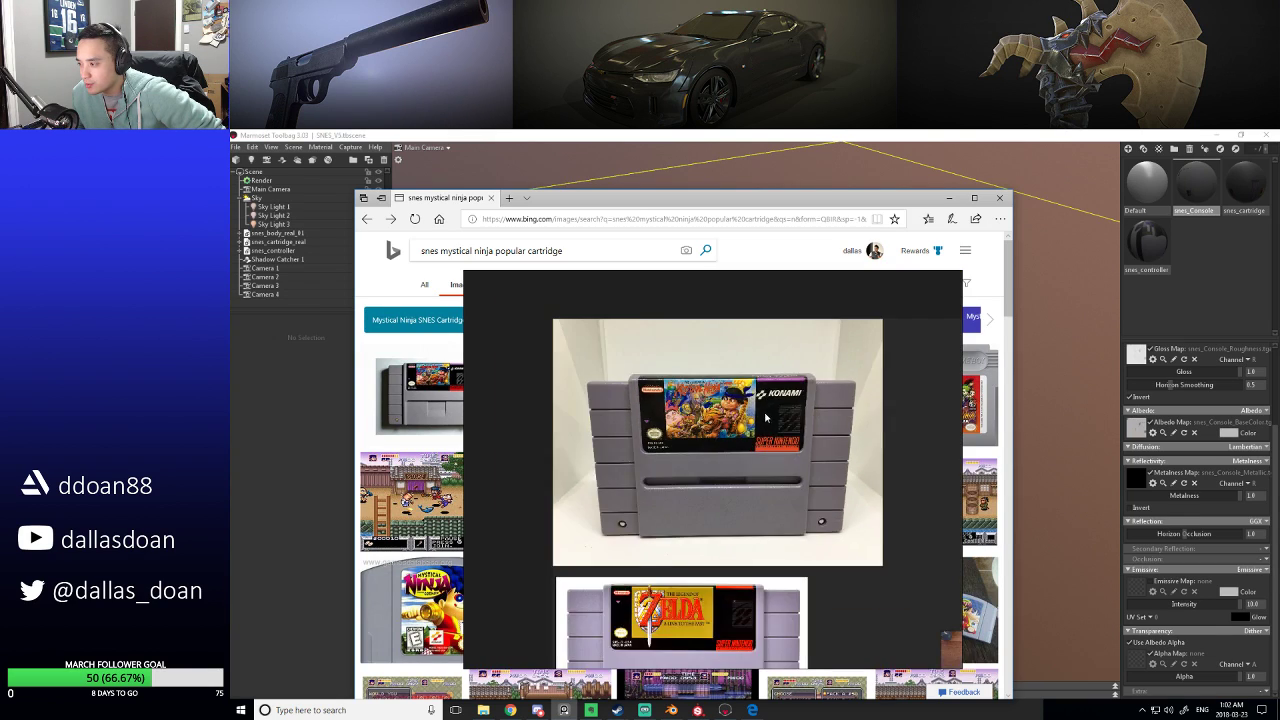
Examine the Mystical Ninja cartridge photo on the reference board up close and return to the wider board view.
scroll(764, 422, "up", 2)
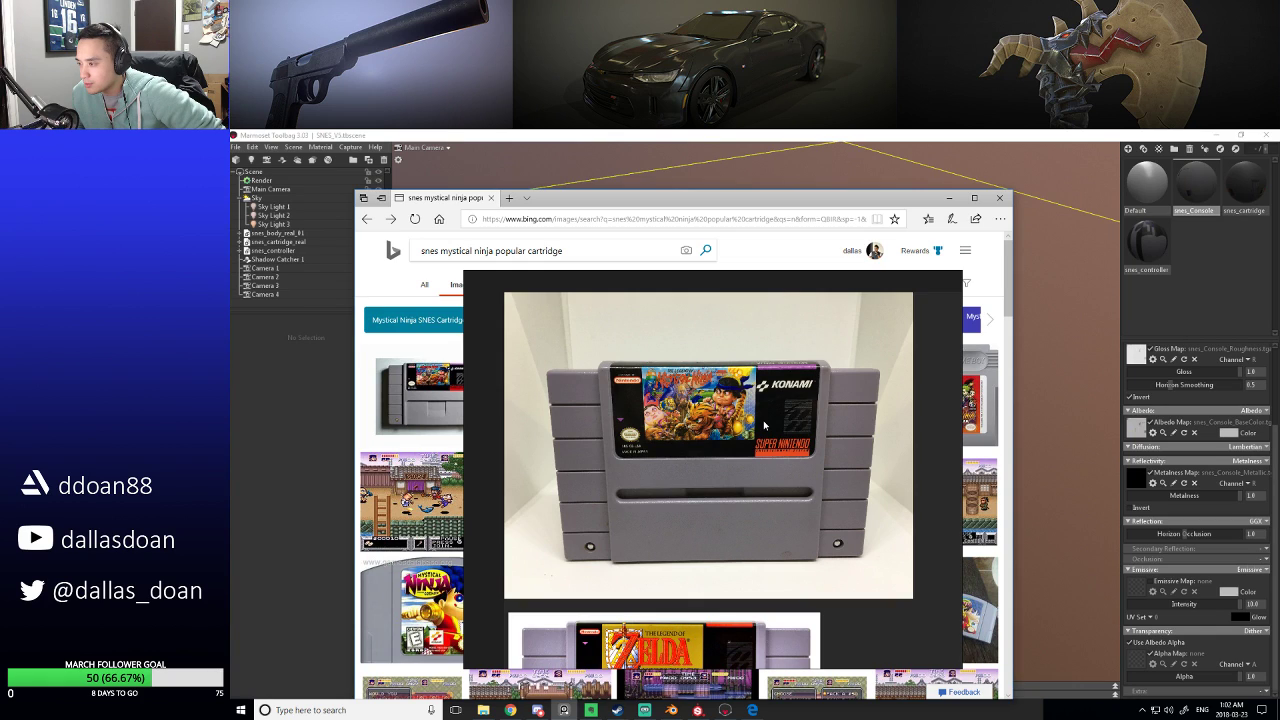
left_click(764, 425)
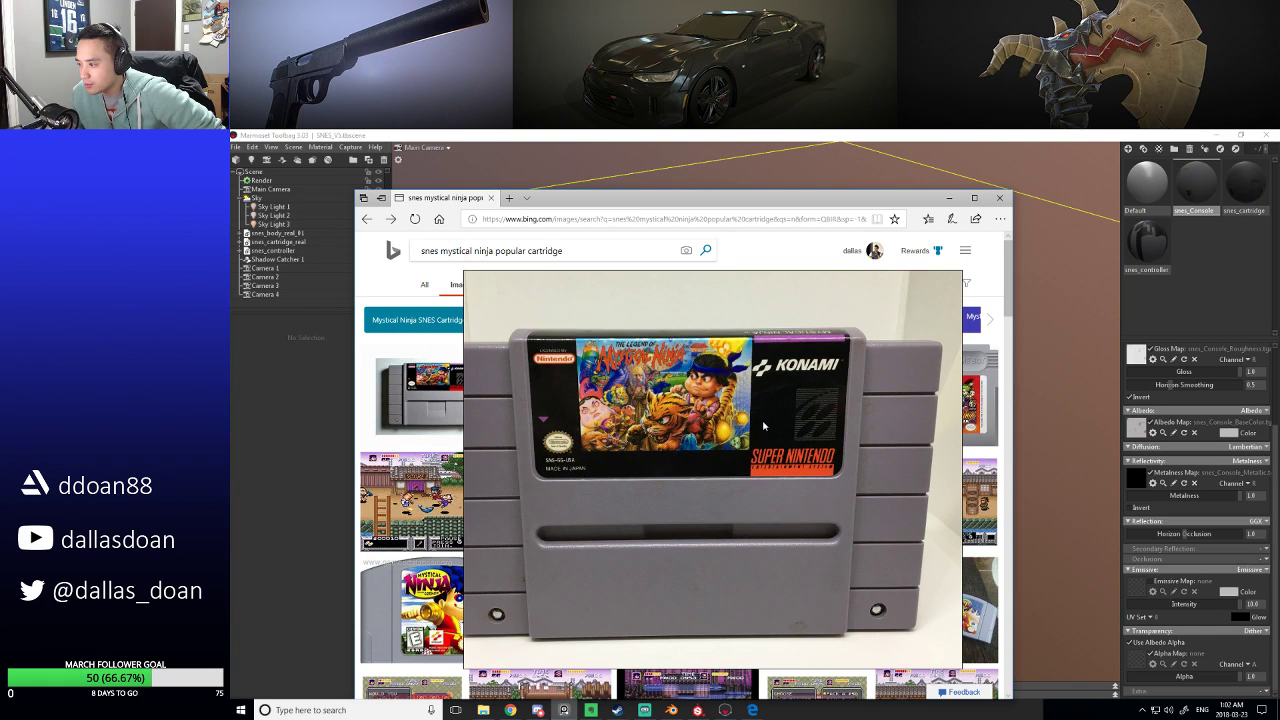
left_click(764, 426)
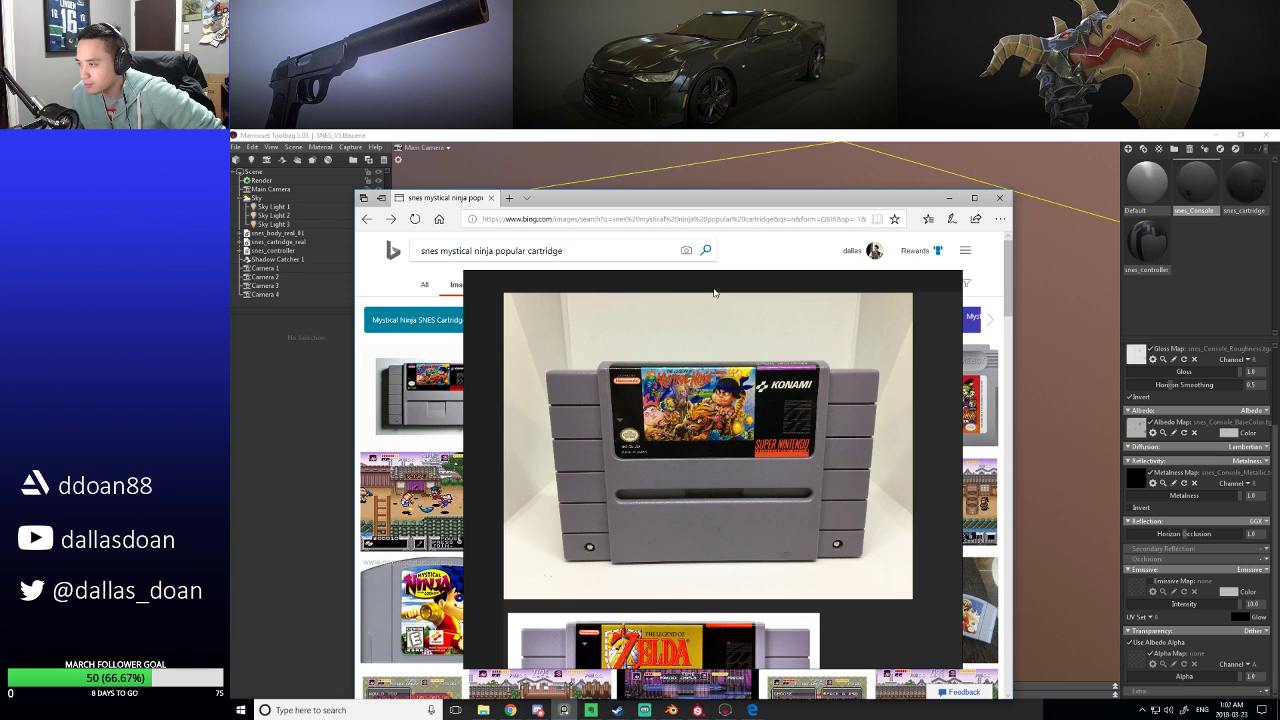
Move the browser and reference board away from the Toolbag scene and bring the whole console and controller into view.
left_click_drag(720, 200, 0, 200)
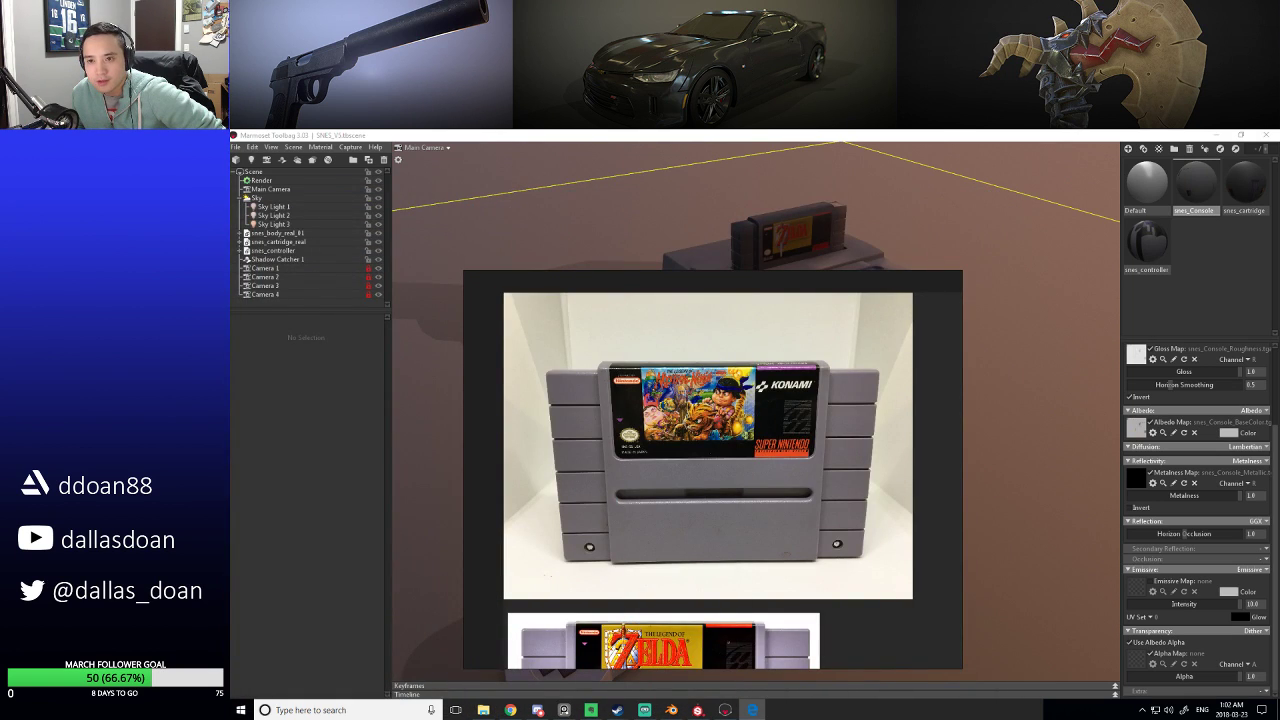
right_click_drag(757, 326, 10, 400)
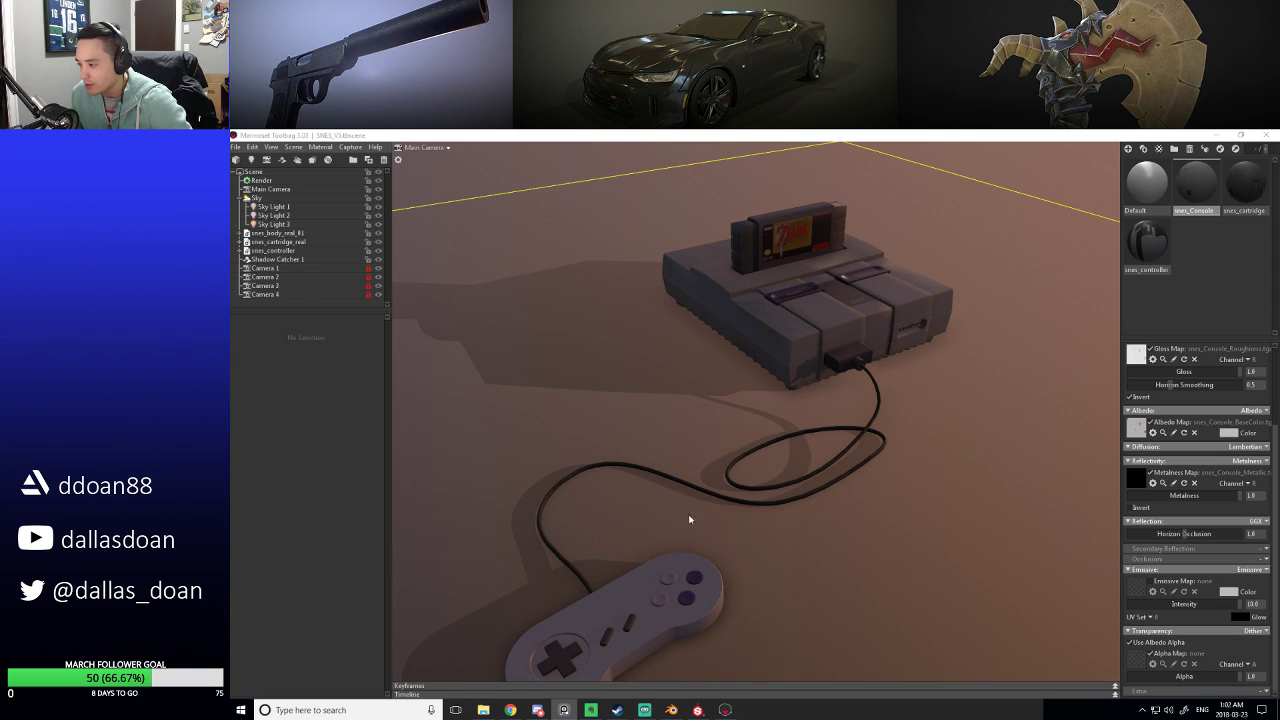
left_click(629, 455)
left_click_drag(629, 455, 603, 475, "alt")
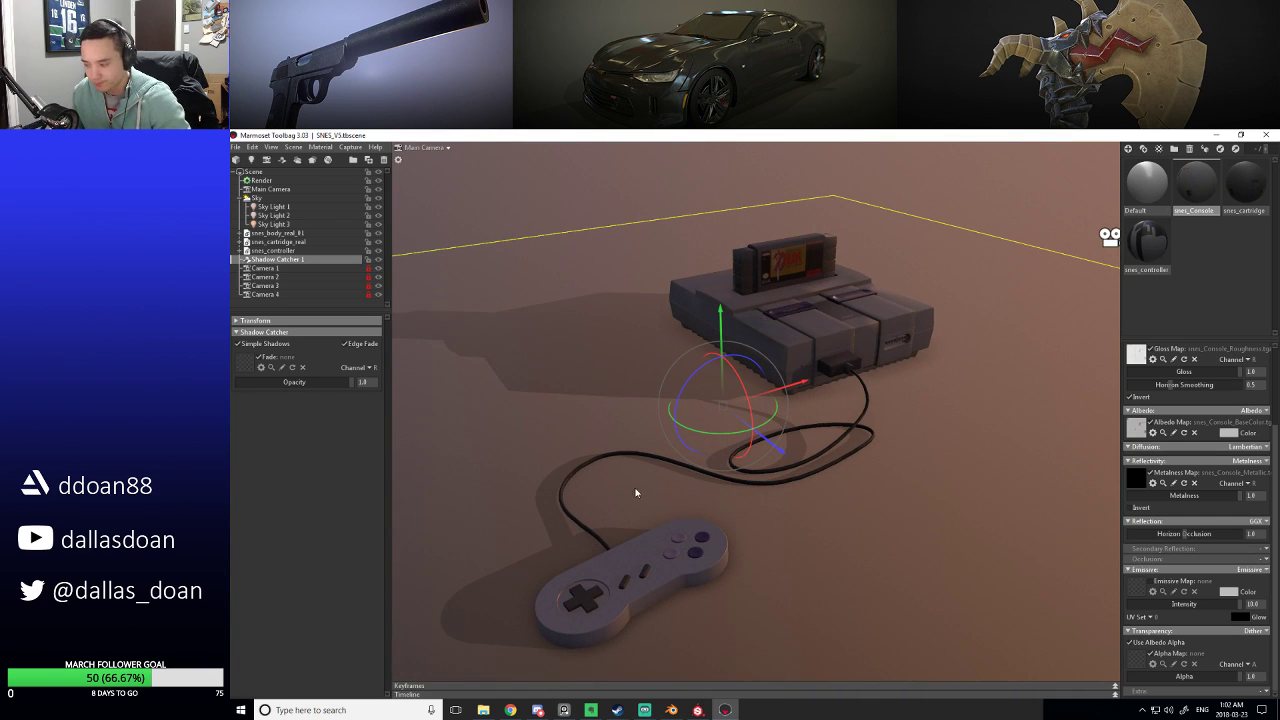
Switch to Substance Painter and open the recent project snes_controller.spp, saving the changes to the cartridge project.
left_click(725, 708)
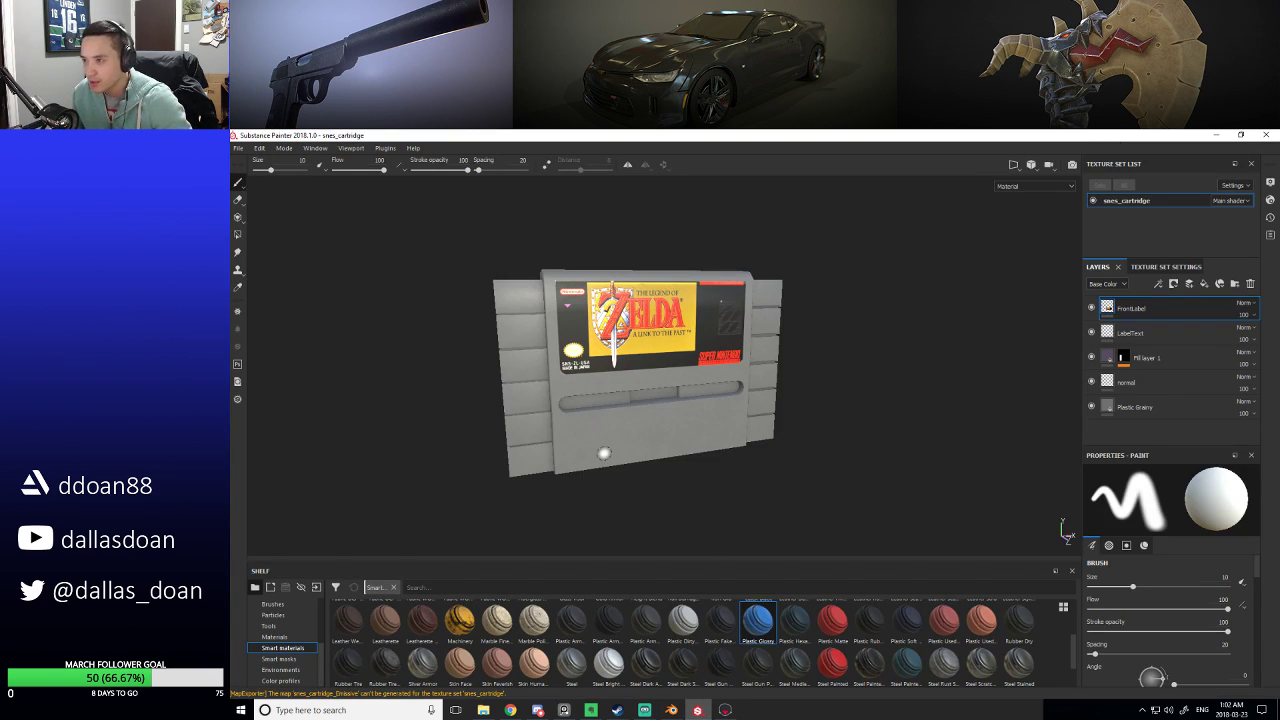
left_click(238, 148)
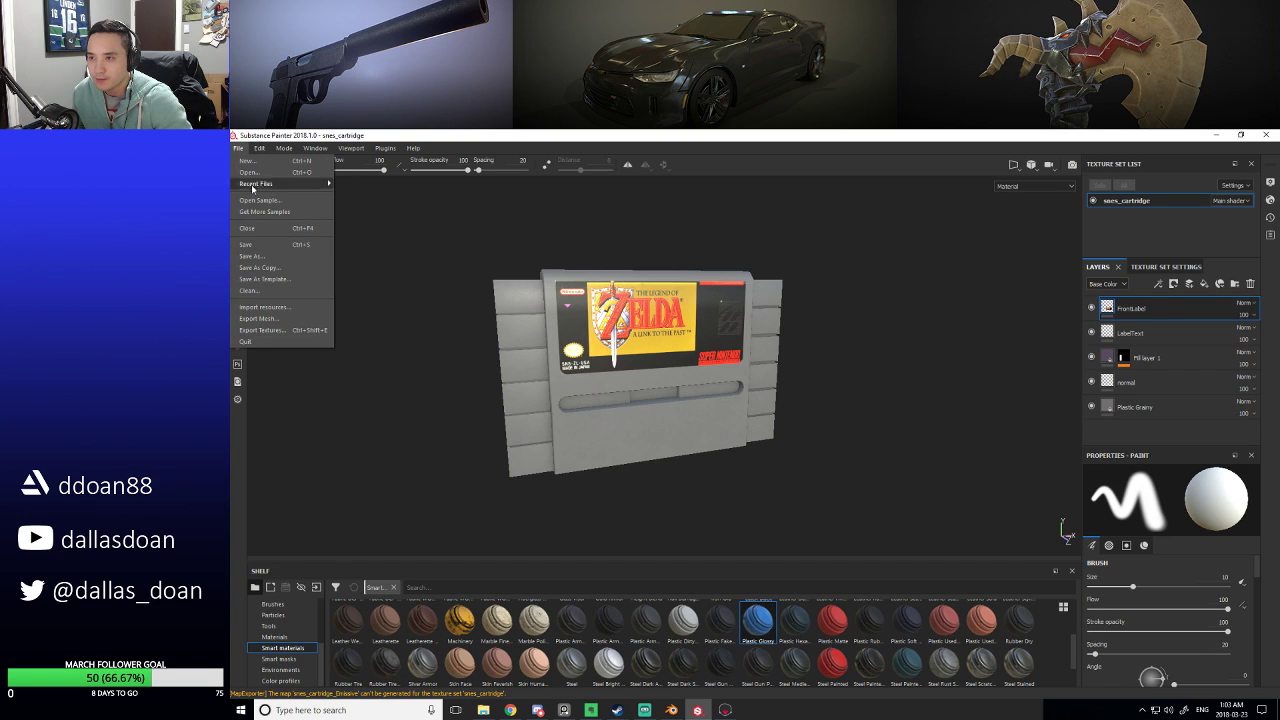
mouse_move(270, 184)
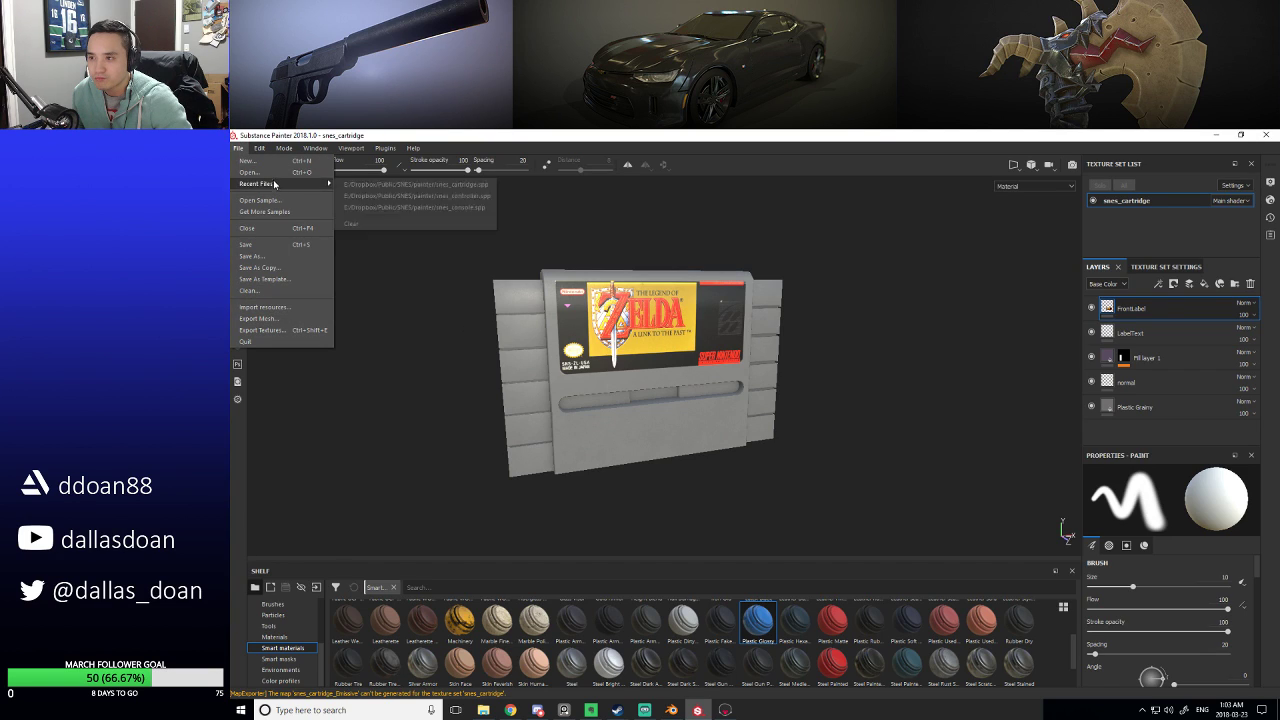
left_click(425, 200)
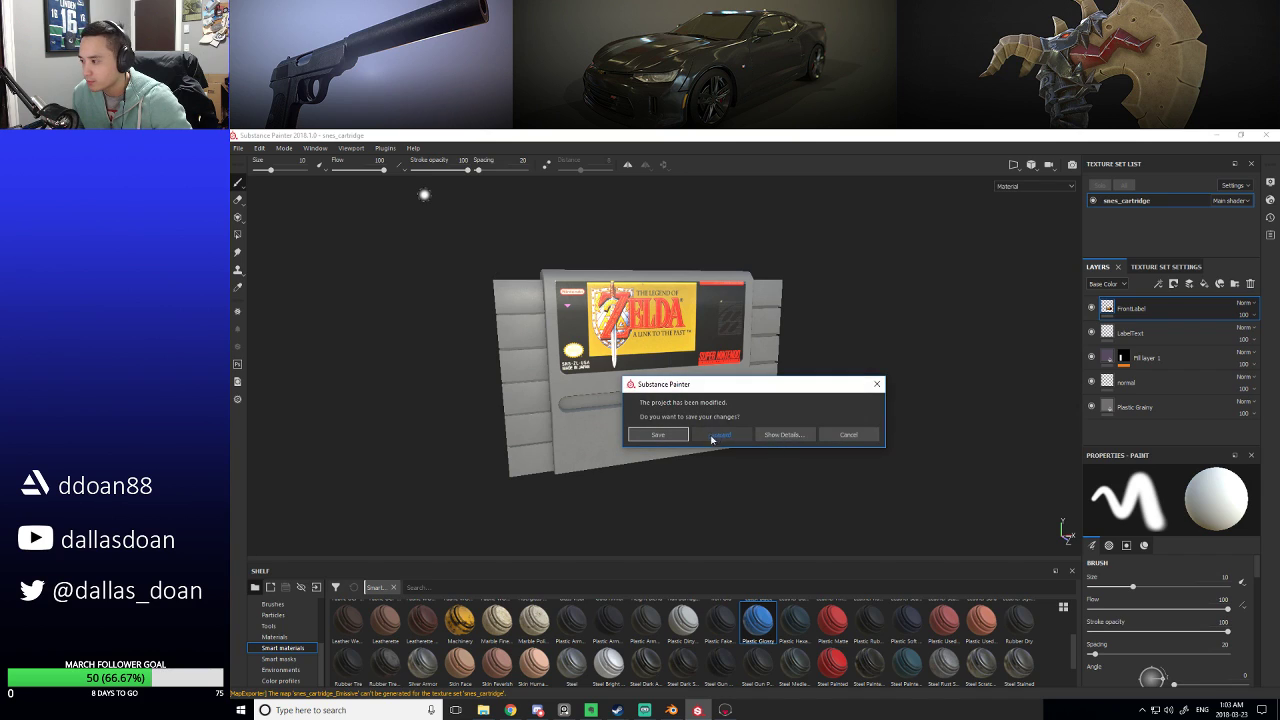
left_click(664, 432)
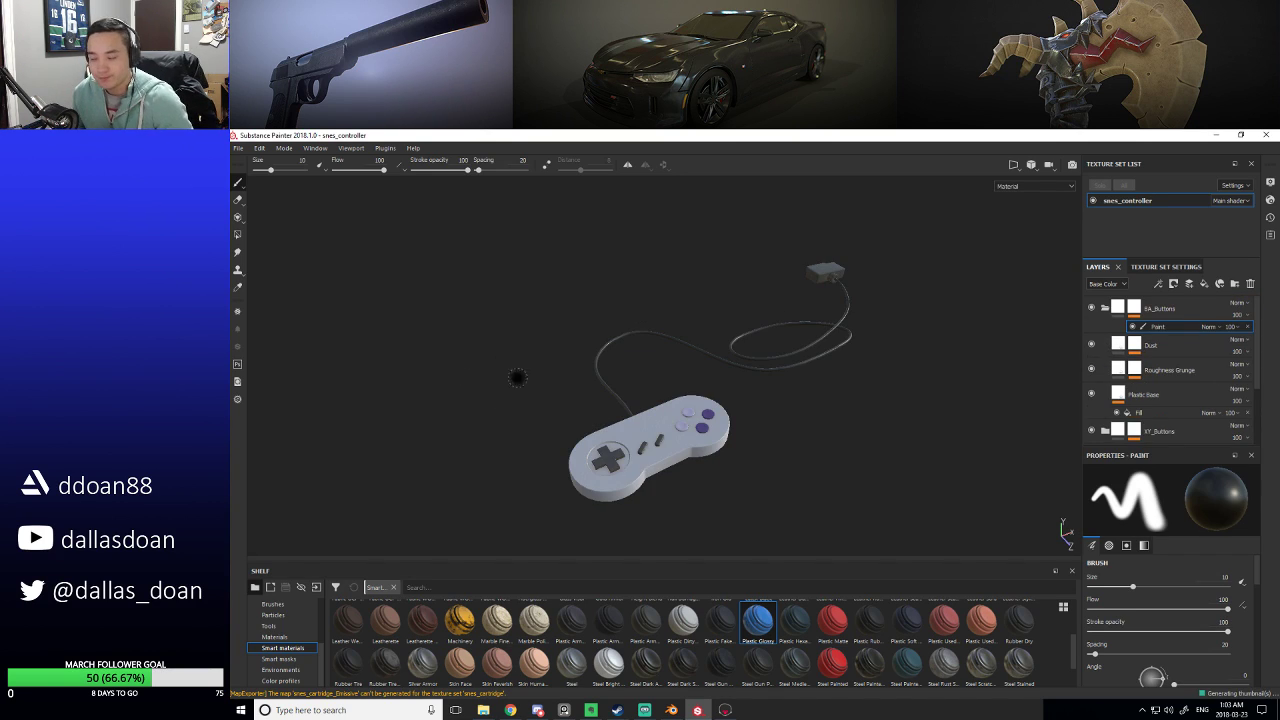
Frame the controller's front face straight on and collapse the BA_Buttons layer folder.
scroll(529, 426, "up", 3)
middle_click_drag(531, 429, 566, 397, "alt")
scroll(566, 397, "down", 2)
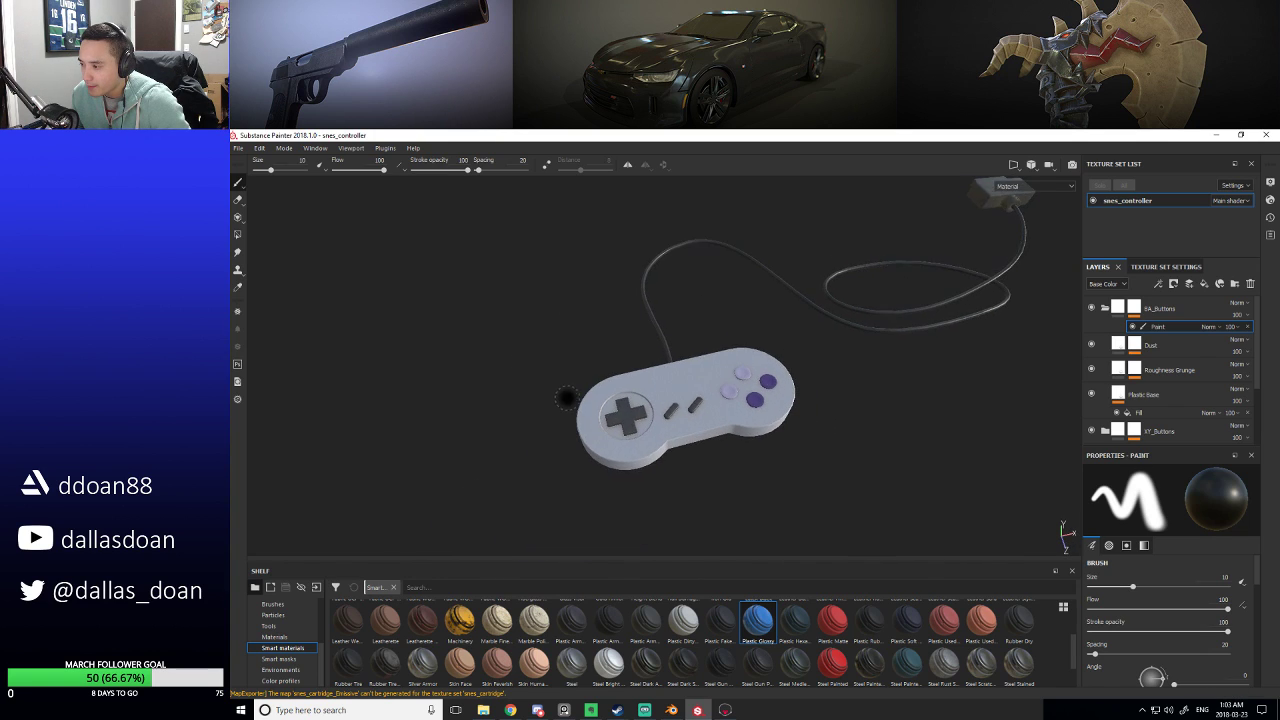
scroll(574, 414, "up", 1)
scroll(569, 387, "down", 2)
left_click_drag(568, 386, 594, 392, "alt")
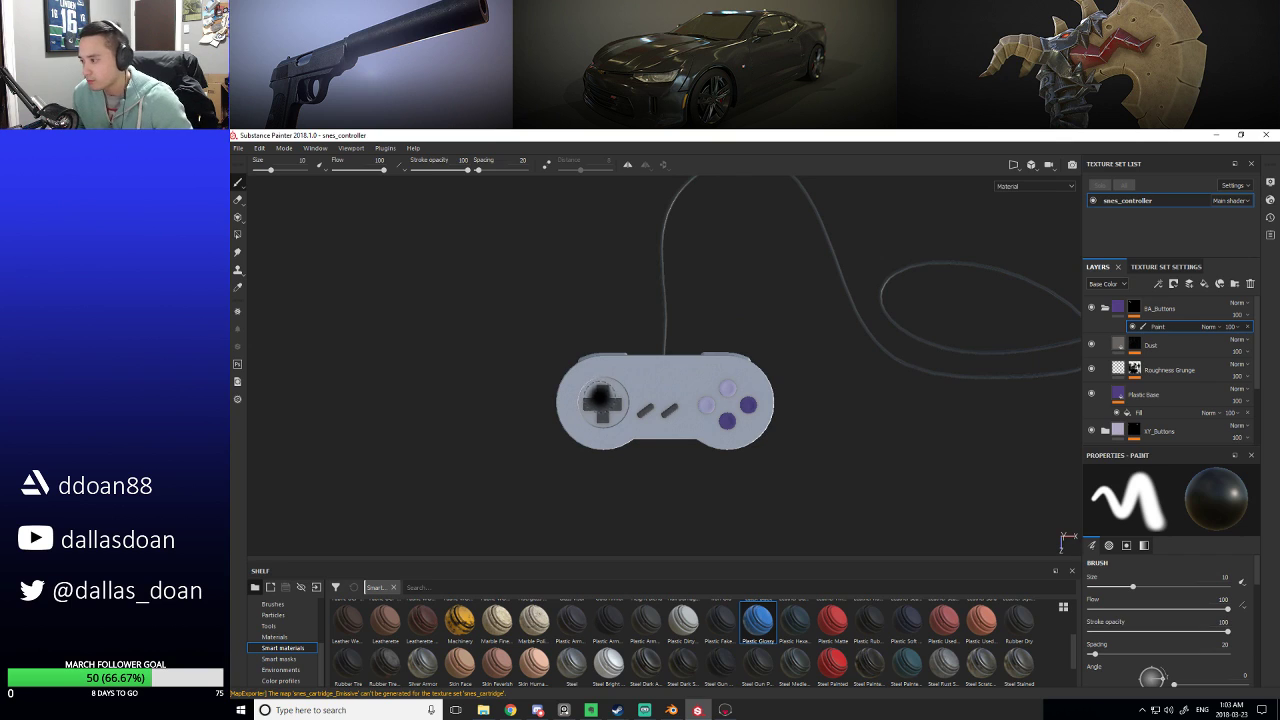
mouse_move(533, 379)
right_mouse_down("alt")
mouse_move(888, 440)
mouse_move(893, 421)
right_mouse_up("alt")
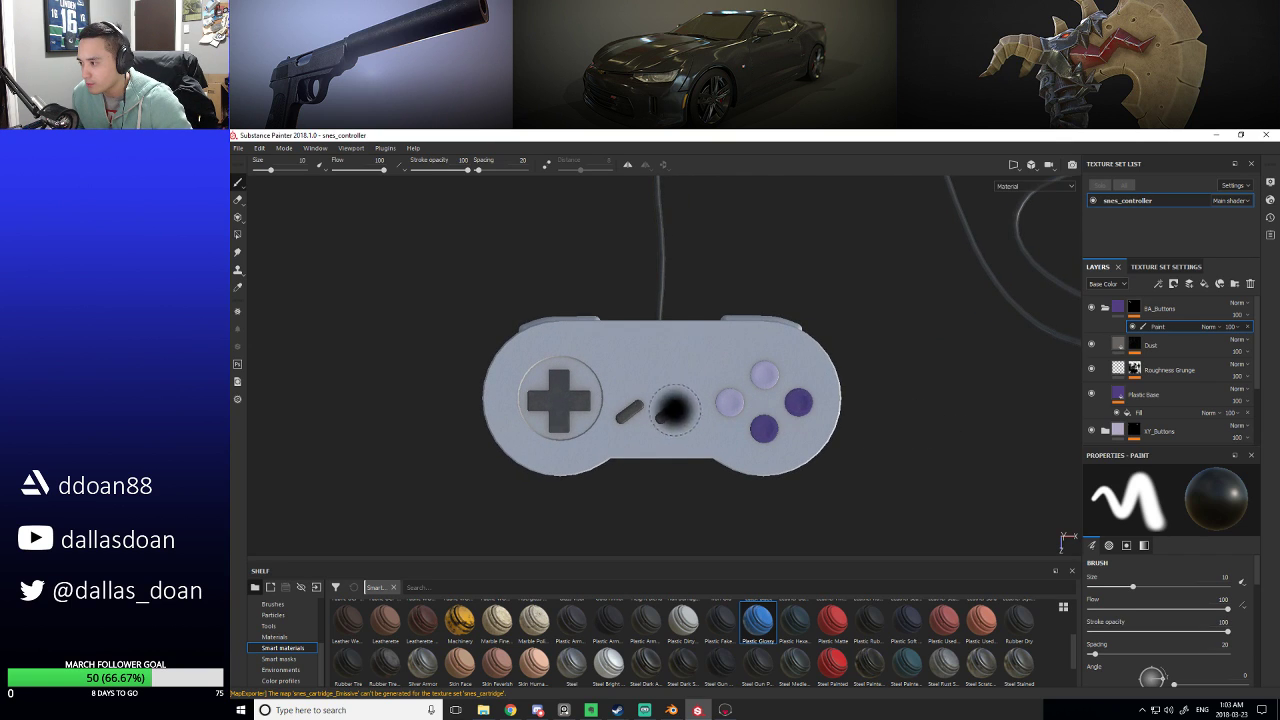
scroll(700, 421, "up", 2)
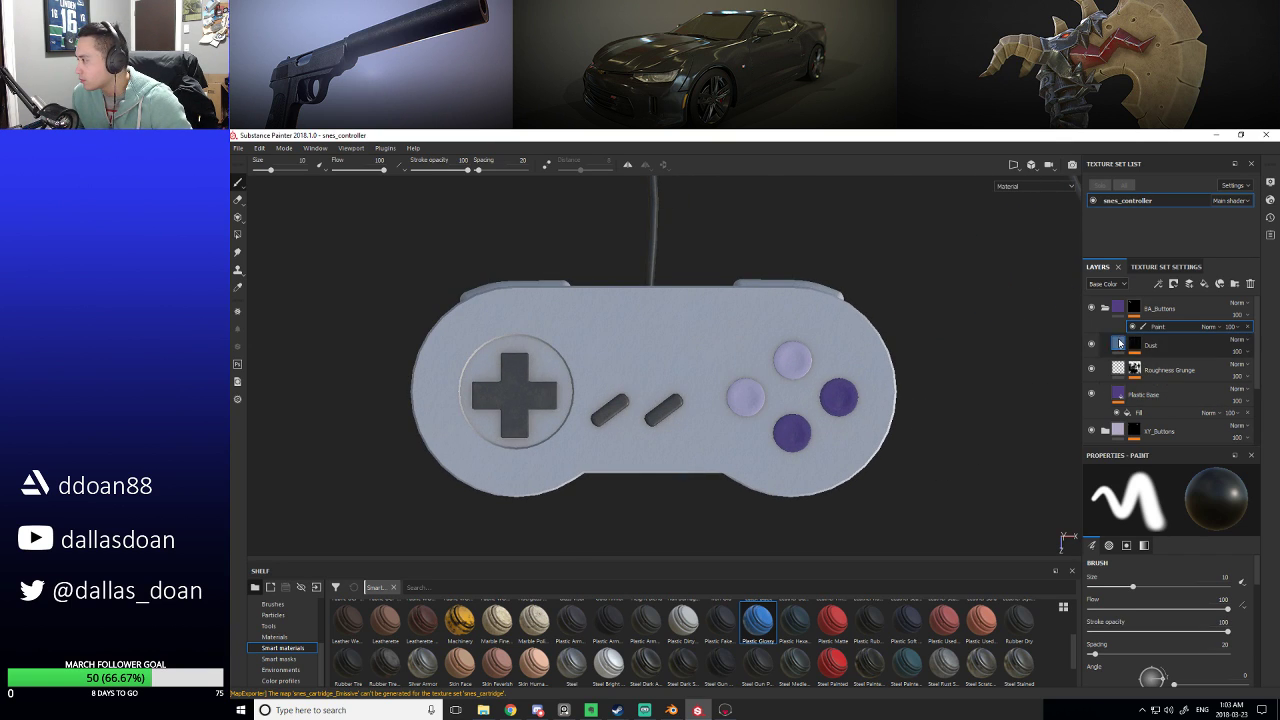
left_click(1104, 309)
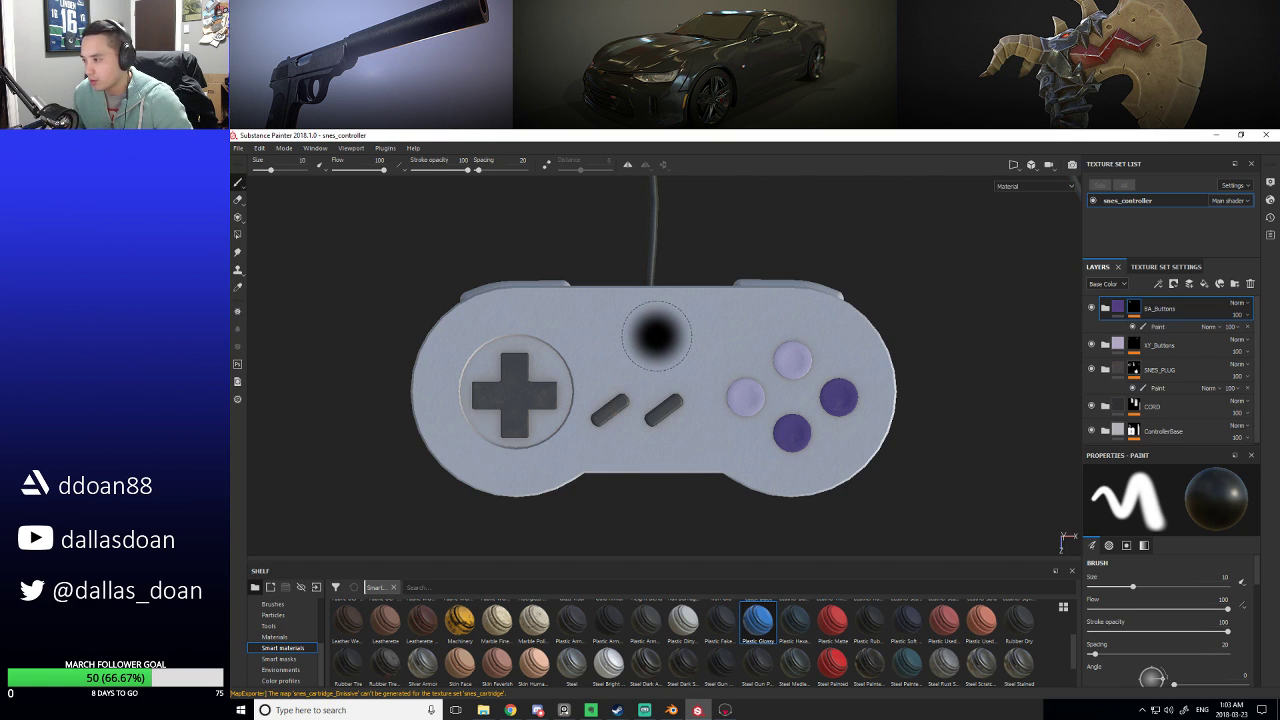
Enlarge the brush to about 27.5 and harden its edge so it covers the area around the four face buttons.
mouse_move(656, 336)
right_mouse_down("ctrl")
mouse_move(800, 334)
mouse_move(680, 336)
right_mouse_up("ctrl")
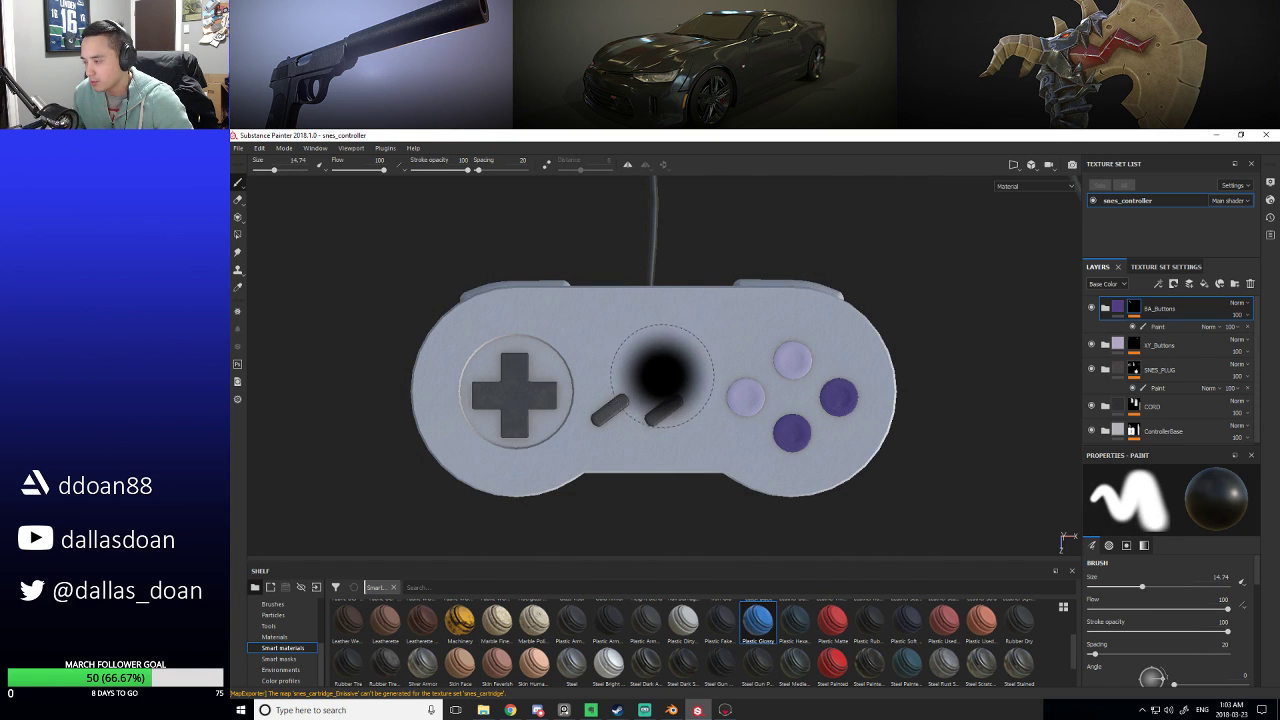
right_click_drag(660, 393, 680, 498, "ctrl")
mouse_move(790, 422)
right_mouse_down("ctrl")
mouse_move(803, 406)
mouse_move(789, 400)
mouse_move(804, 397)
mouse_move(793, 393)
right_mouse_up("ctrl")
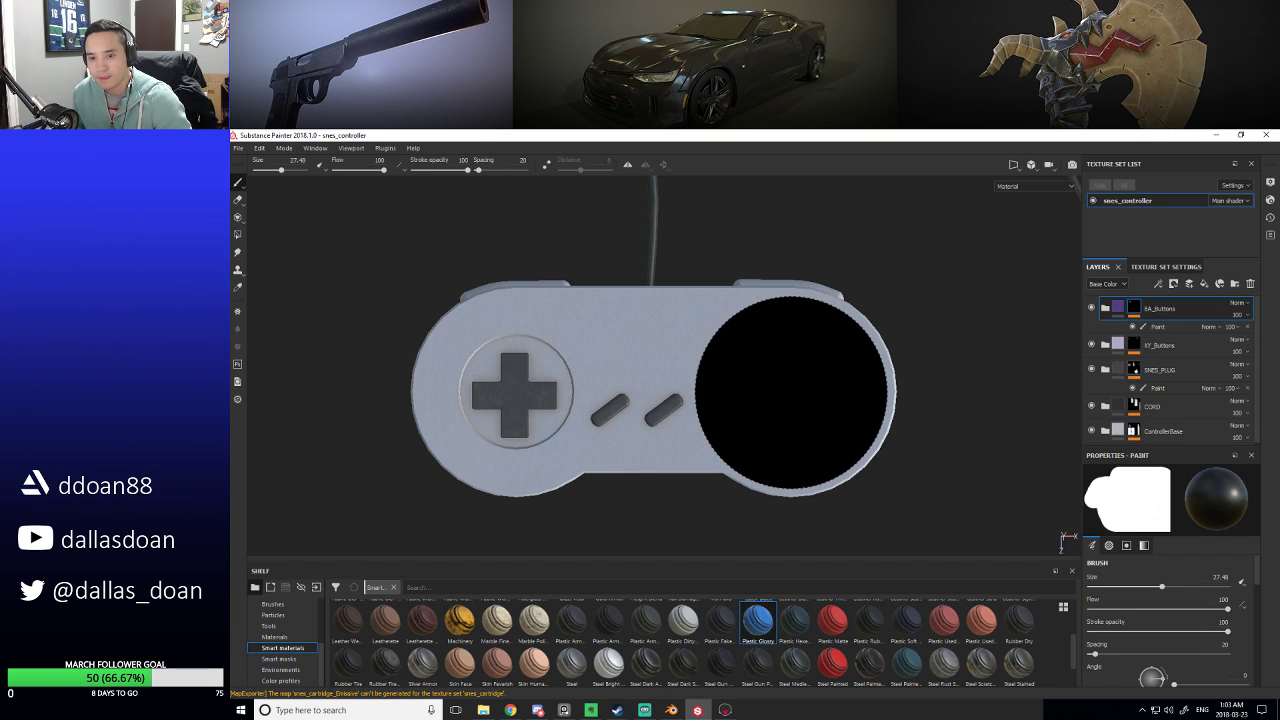
Add a new paint layer above the BA_Buttons folder and name it HeightInfo.
left_click(1204, 283)
double_click(1127, 309)
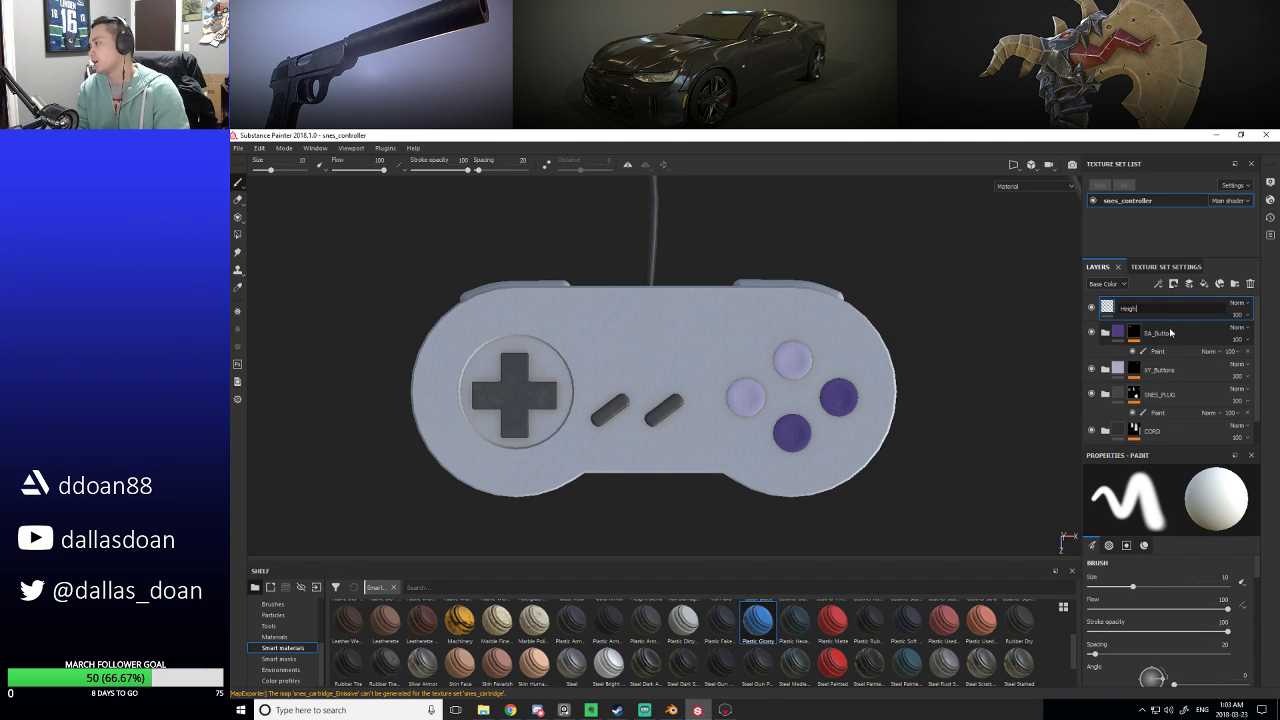
type("HeightInfo")
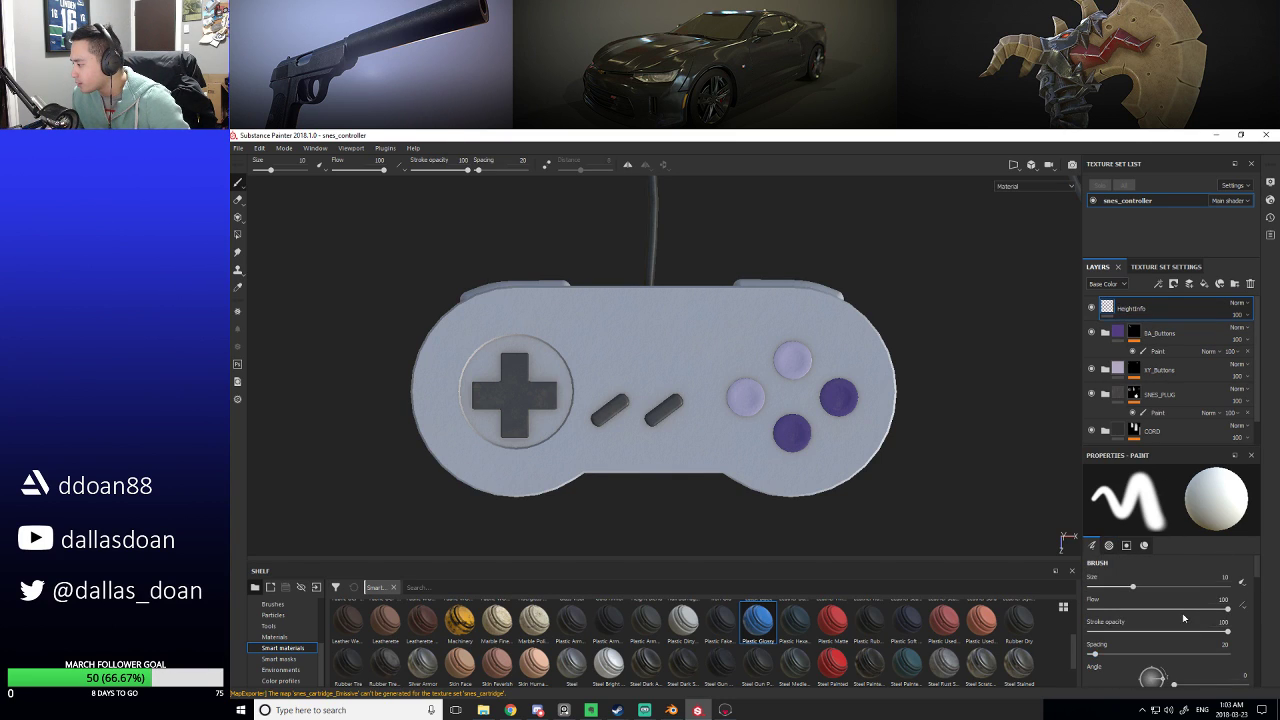
Turn off the color, rough and metal channels for the paint brush and set its height to 0.2.
scroll(1131, 576, "down", 5)
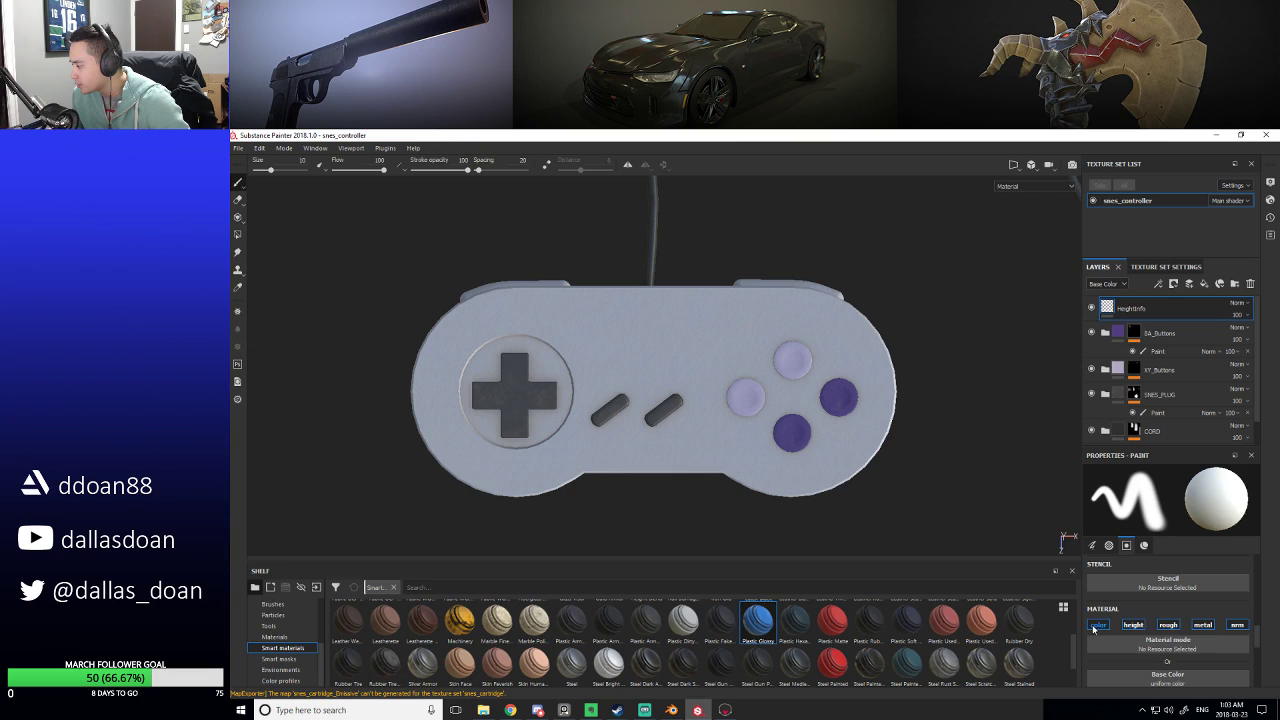
left_click(1097, 625)
left_click(1168, 625)
left_click(1202, 625)
scroll(1190, 630, "down", 2)
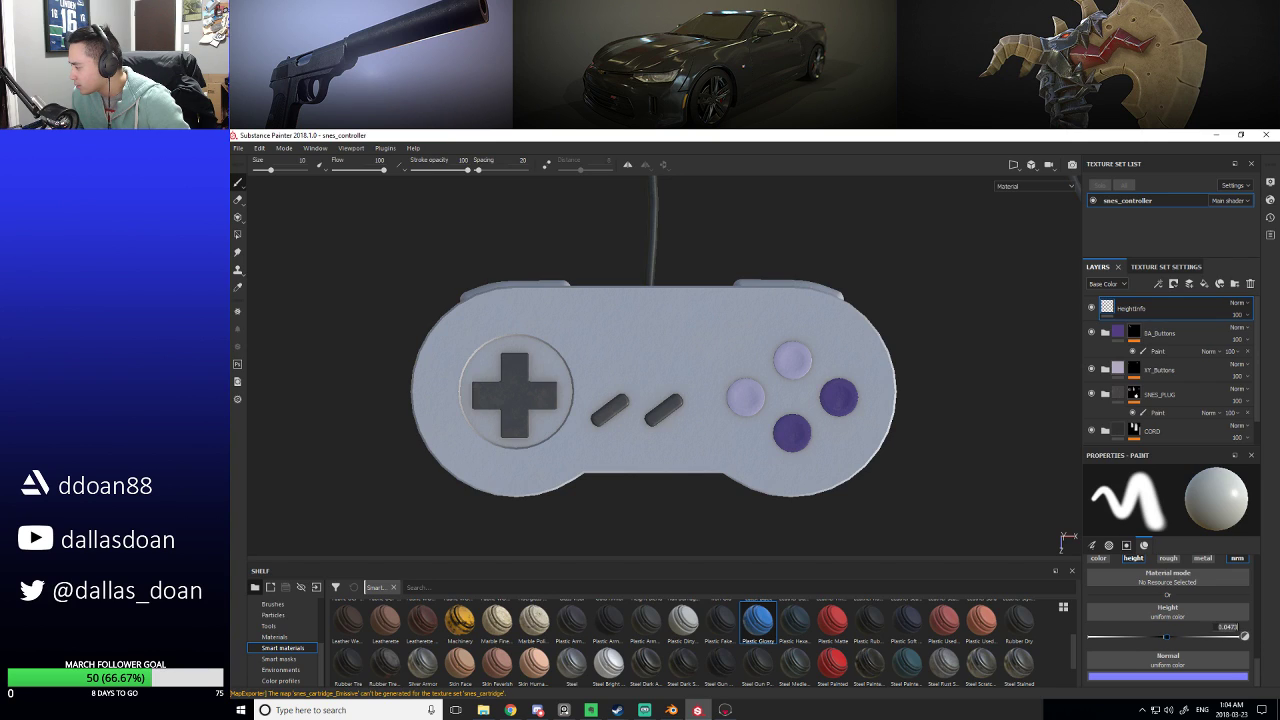
left_click_drag(1240, 627, 1195, 632)
type("0.2")
key("Return")
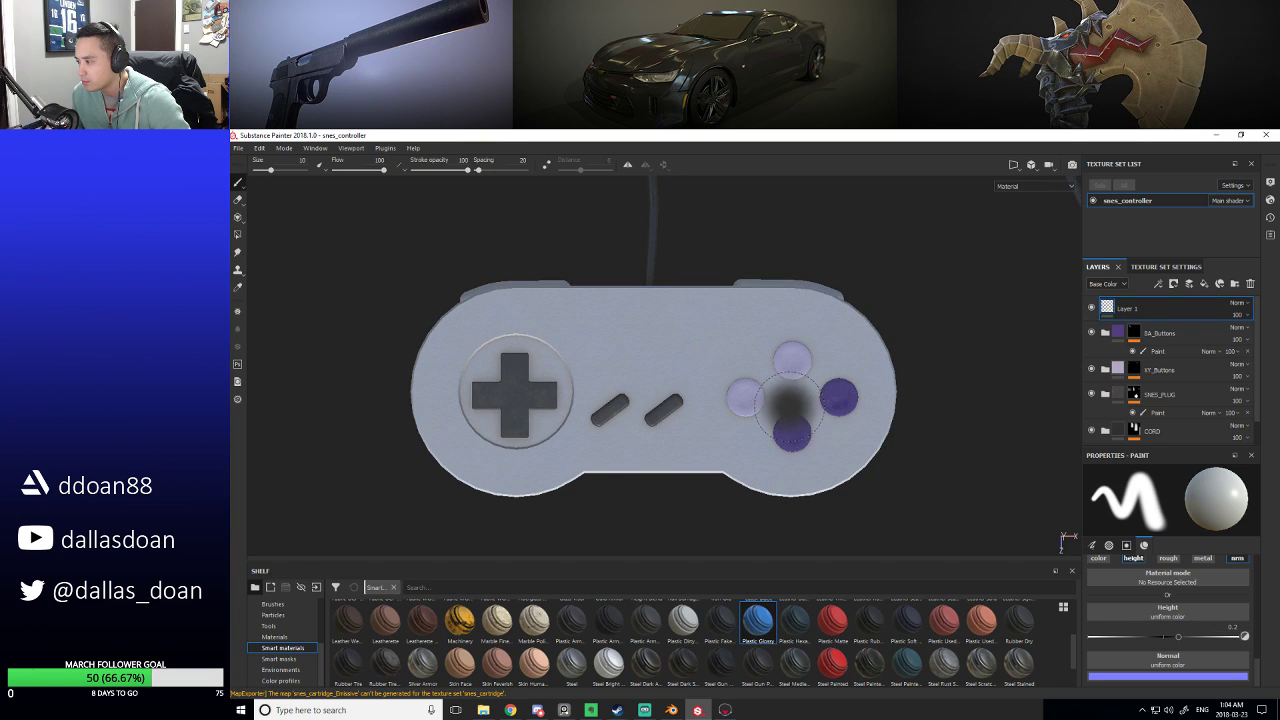
Stamp a raised circle around the four face buttons with a hard brush of size about 26.
key("alt")
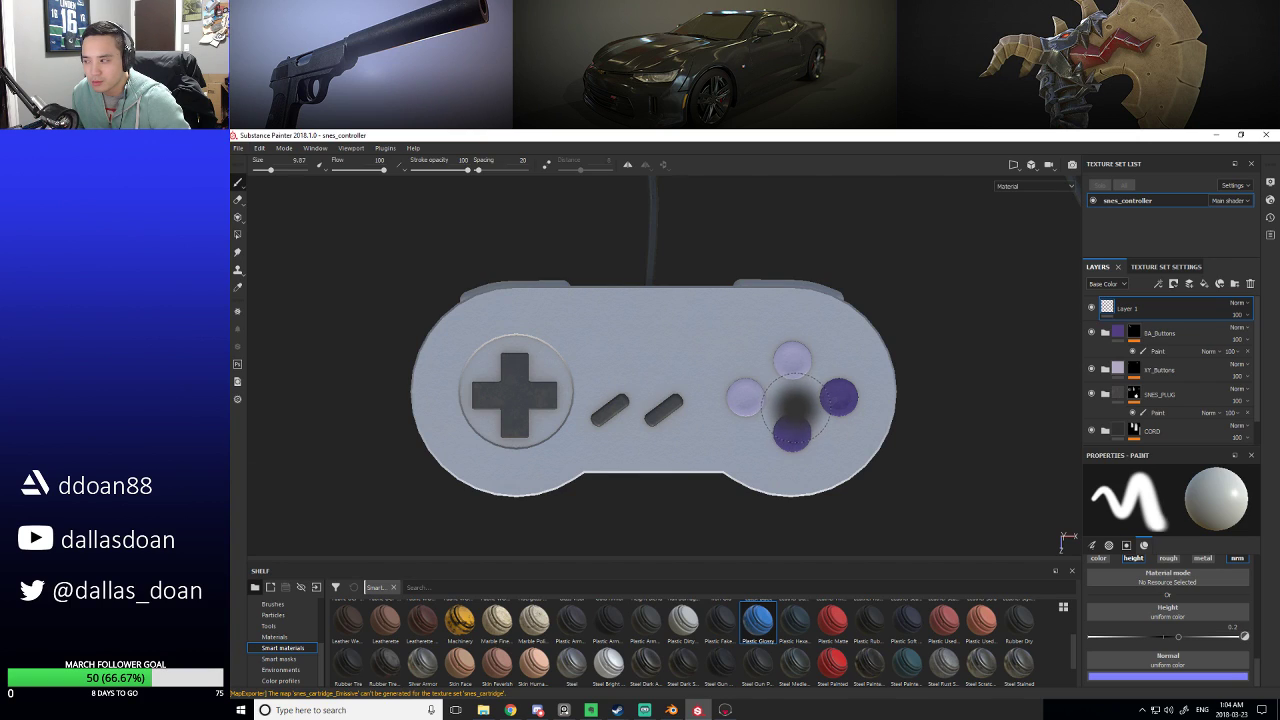
mouse_move(796, 408)
right_mouse_down("ctrl")
mouse_move(760, 408)
mouse_move(842, 410)
right_mouse_up("ctrl")
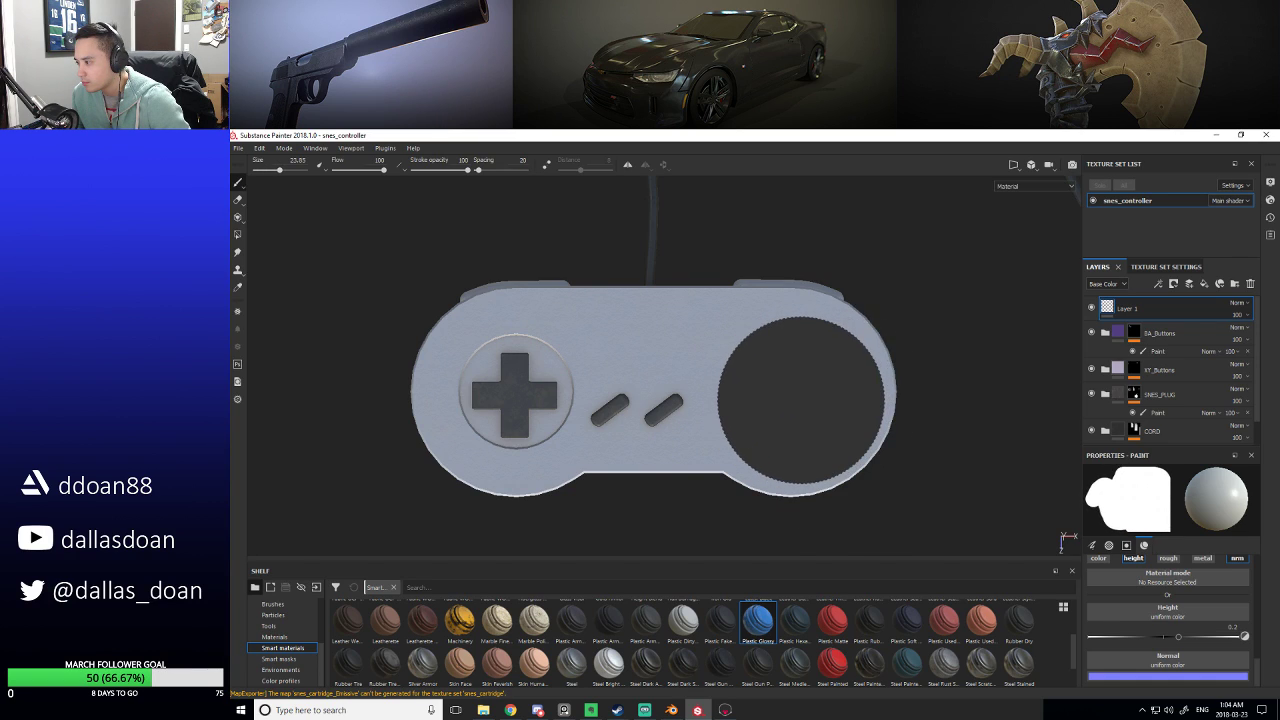
mouse_move(801, 400)
right_mouse_down("ctrl")
mouse_move(789, 400)
mouse_move(814, 401)
right_mouse_up("ctrl")
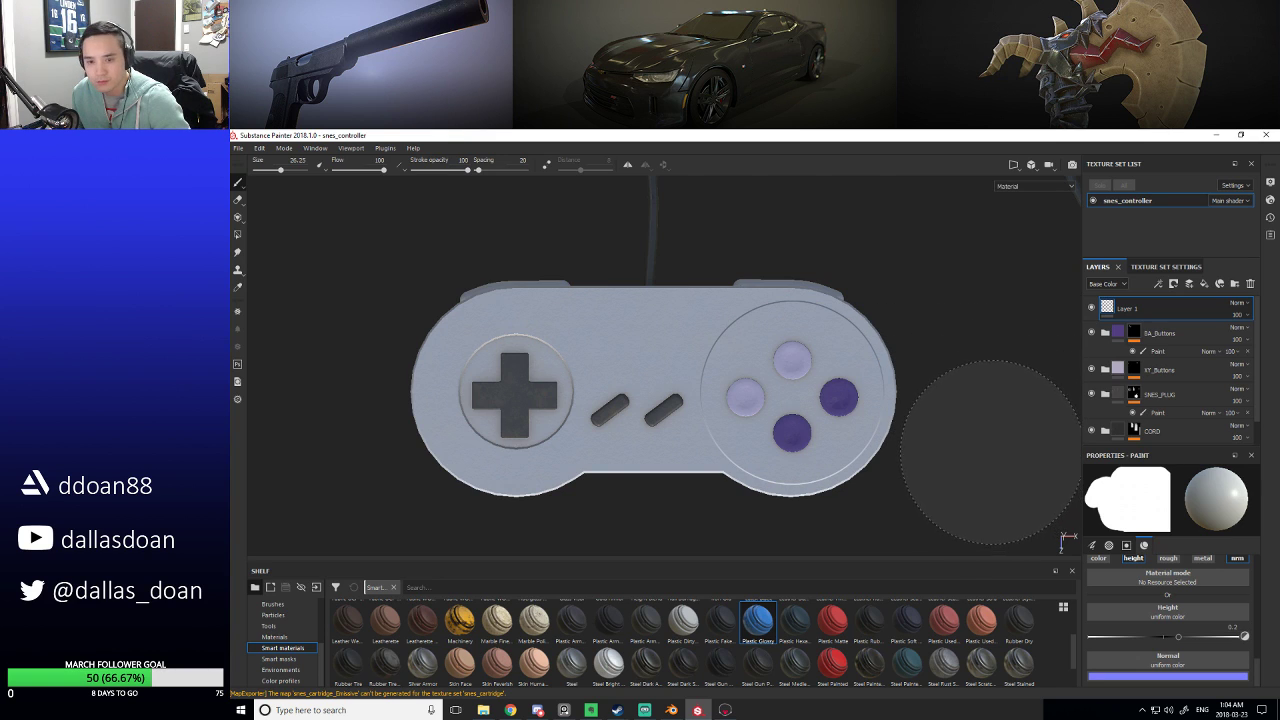
mouse_move(975, 468)
left_mouse_down("alt")
mouse_move(994, 420)
mouse_move(991, 334)
mouse_move(1000, 466)
left_mouse_up("alt")
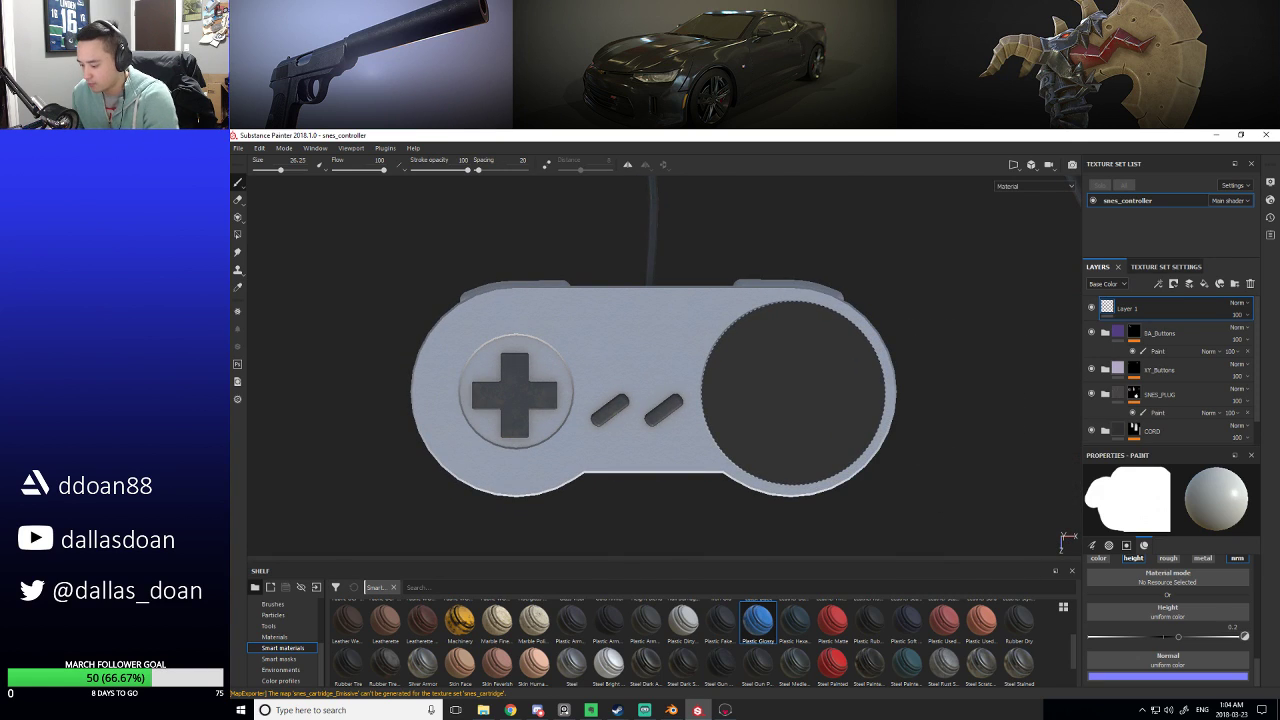
Try several brush sizes between about 24 and 30 over the face button circle and undo the last stamp.
key("bracketleft")
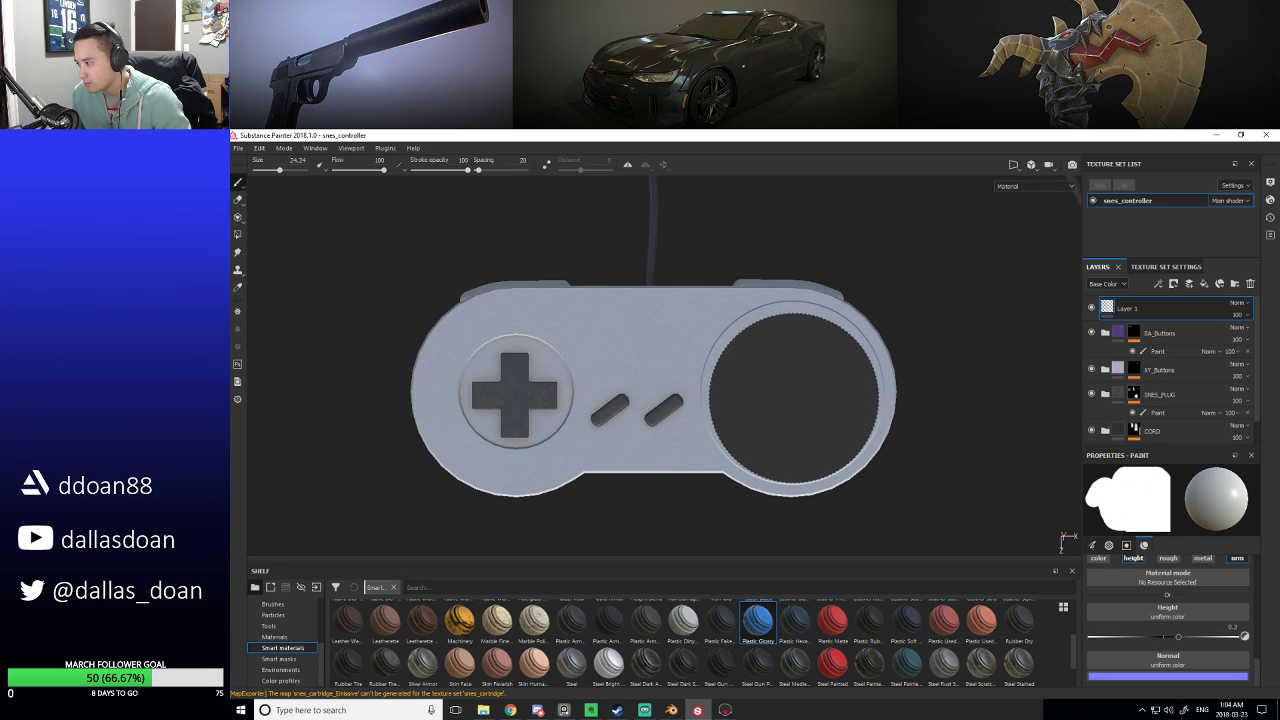
key("bracketright")
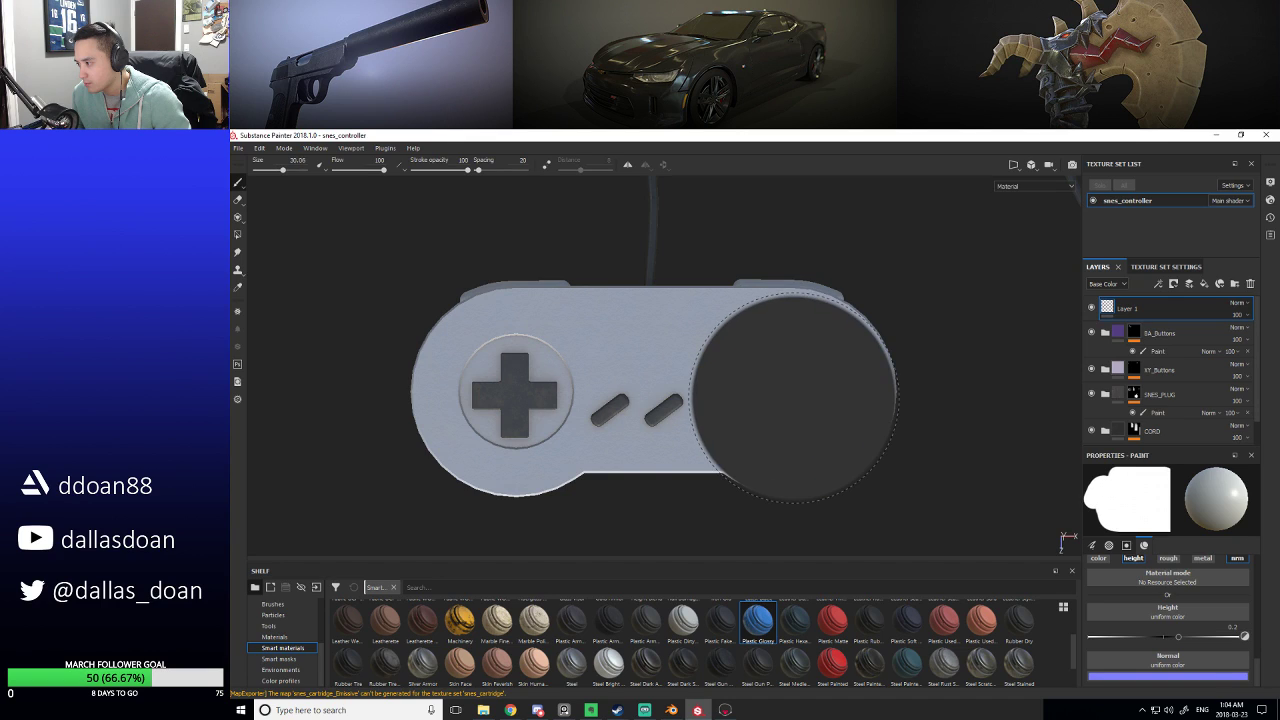
key("bracketleft")
key("bracketleft")
key("bracketleft")
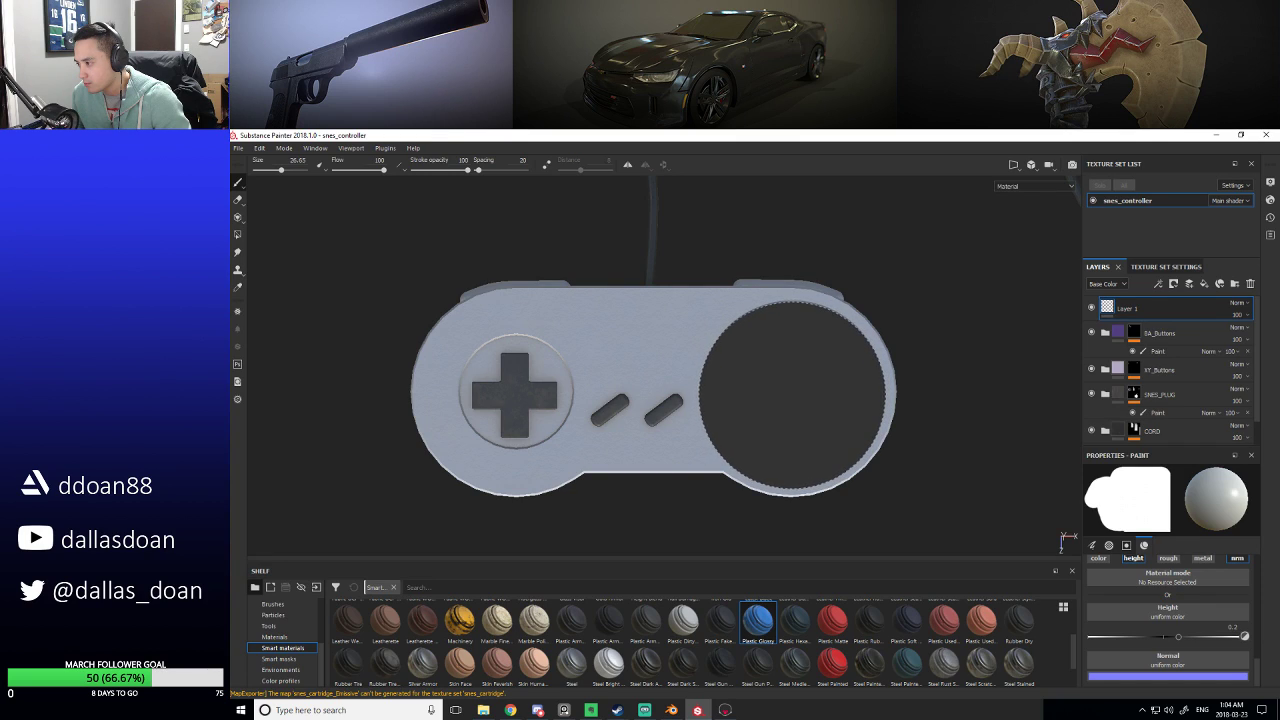
right_click_drag(793, 395, 787, 395, "ctrl")
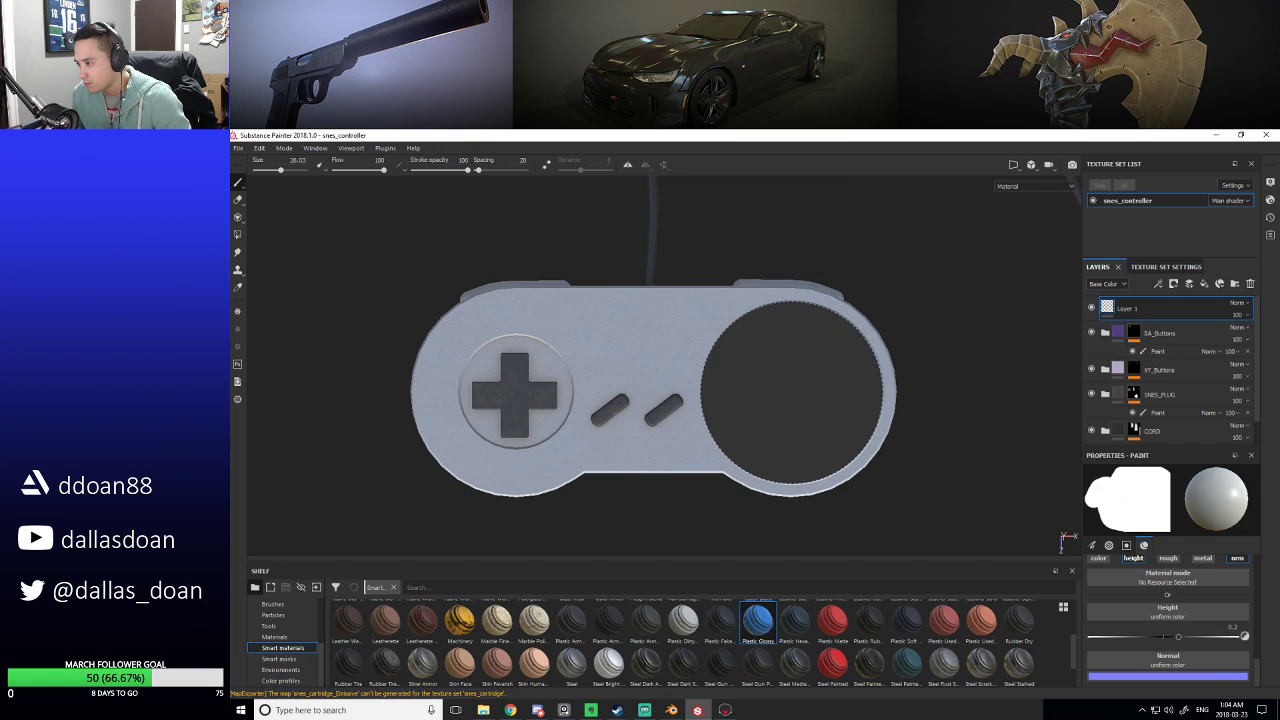
right_click_drag(792, 392, 791, 392, "ctrl")
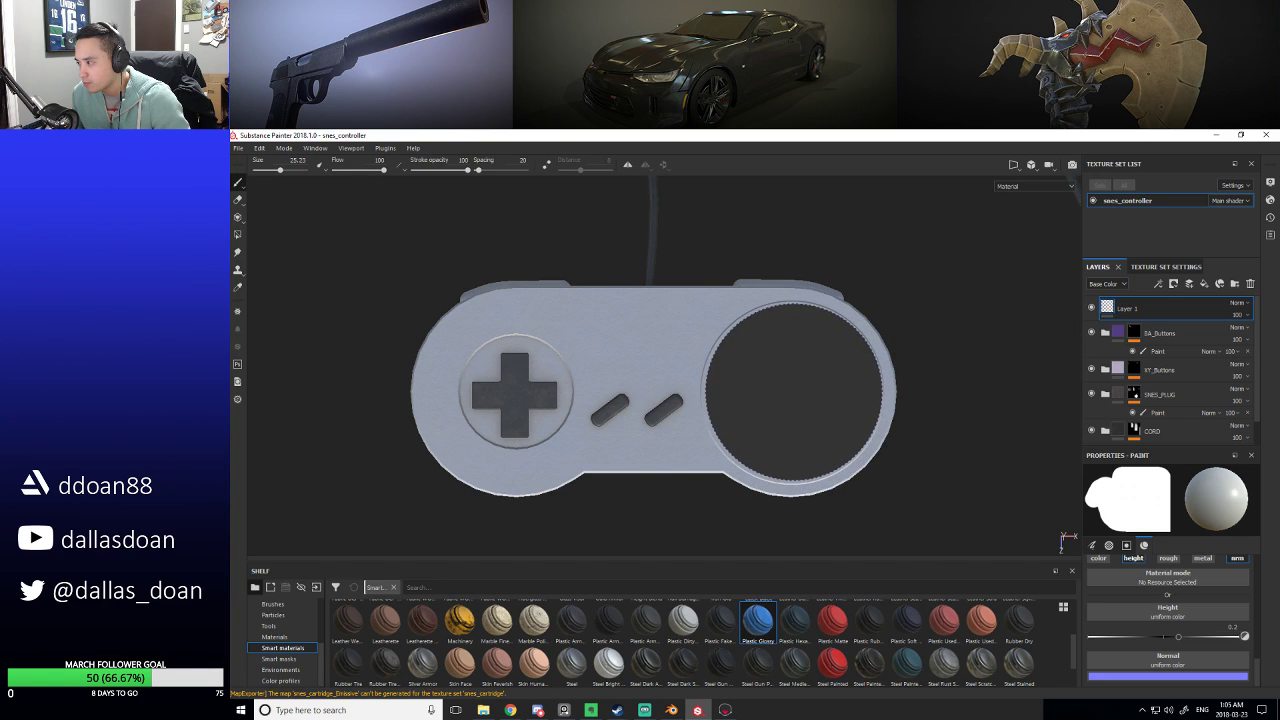
key("ctrl+z")
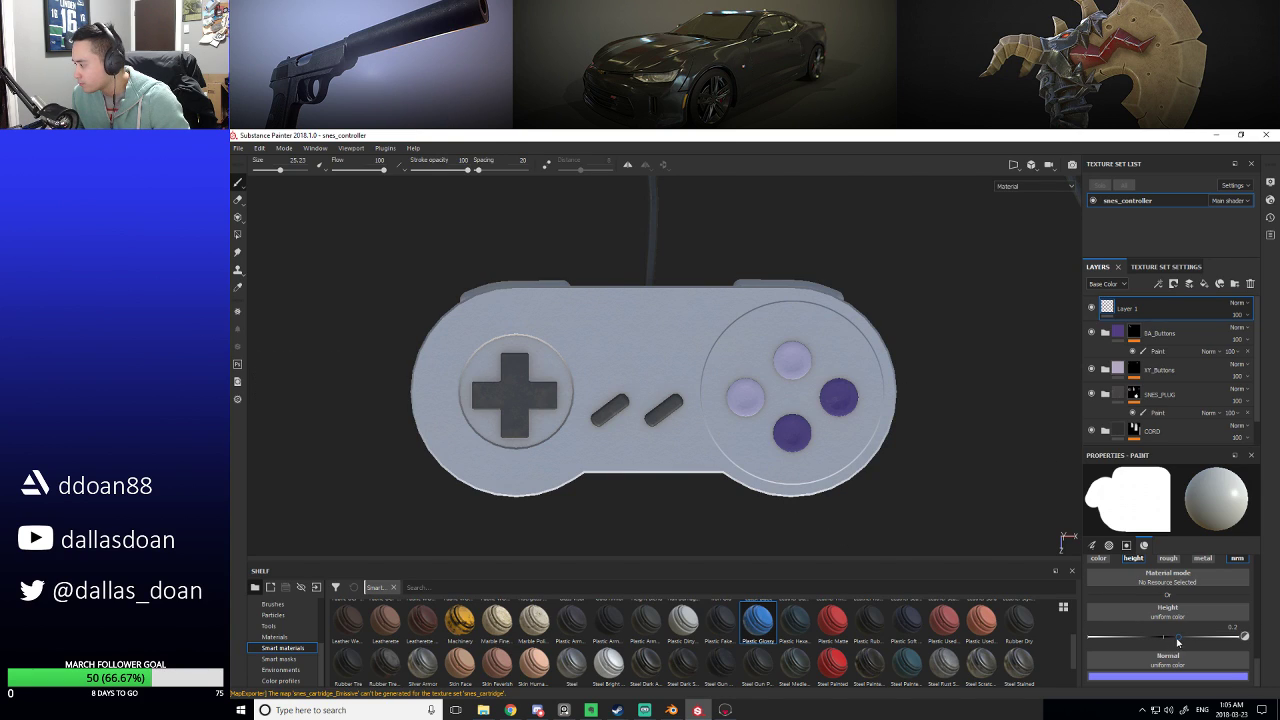
Set the paint brush height to -0.2 and shrink the brush to a size of about 7.31.
left_click(1243, 636)
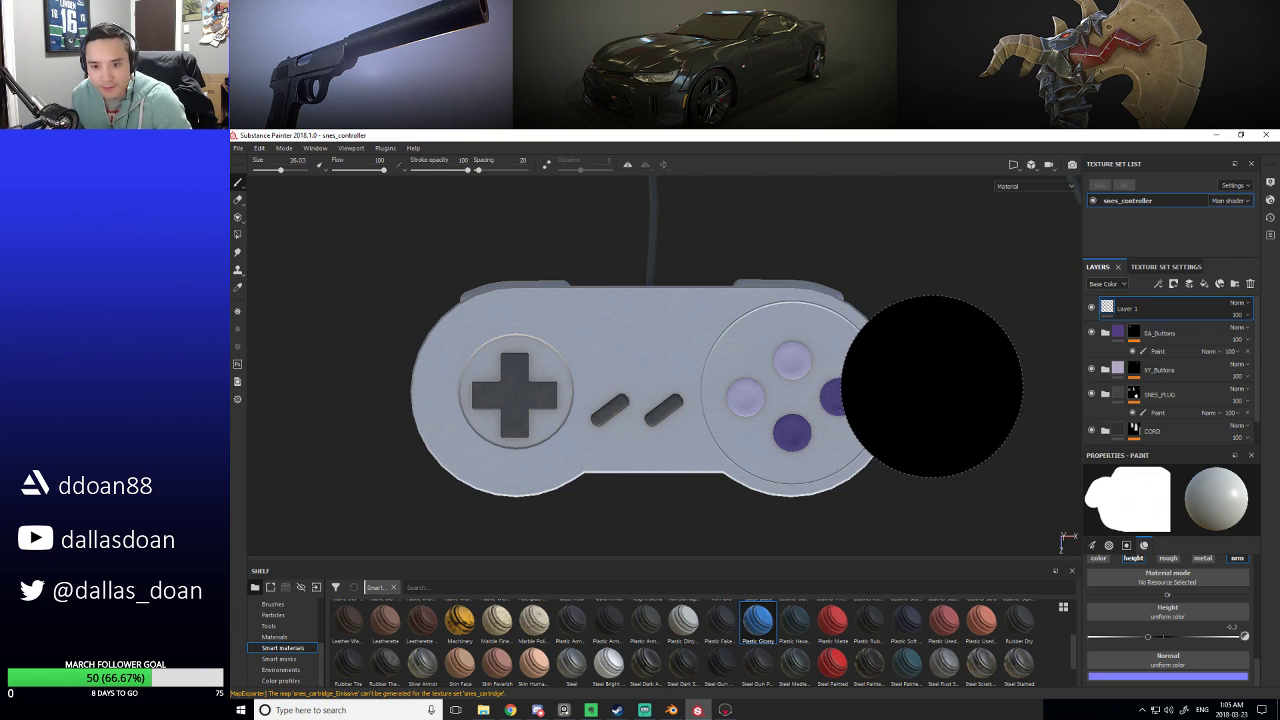
key("bracketleft")
key("bracketleft")
key("bracketleft")
key("bracketleft")
key("bracketleft")
key("bracketleft")
key("bracketleft")
key("bracketleft")
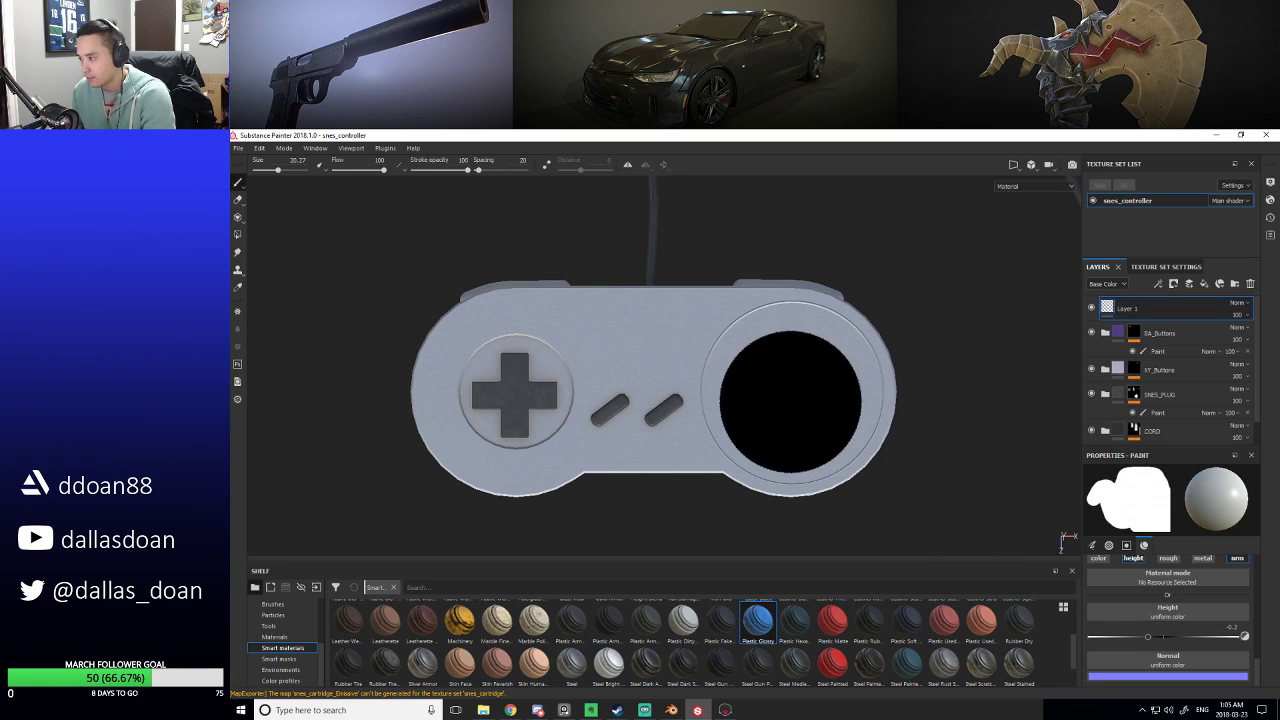
key("bracketleft")
key("bracketleft")
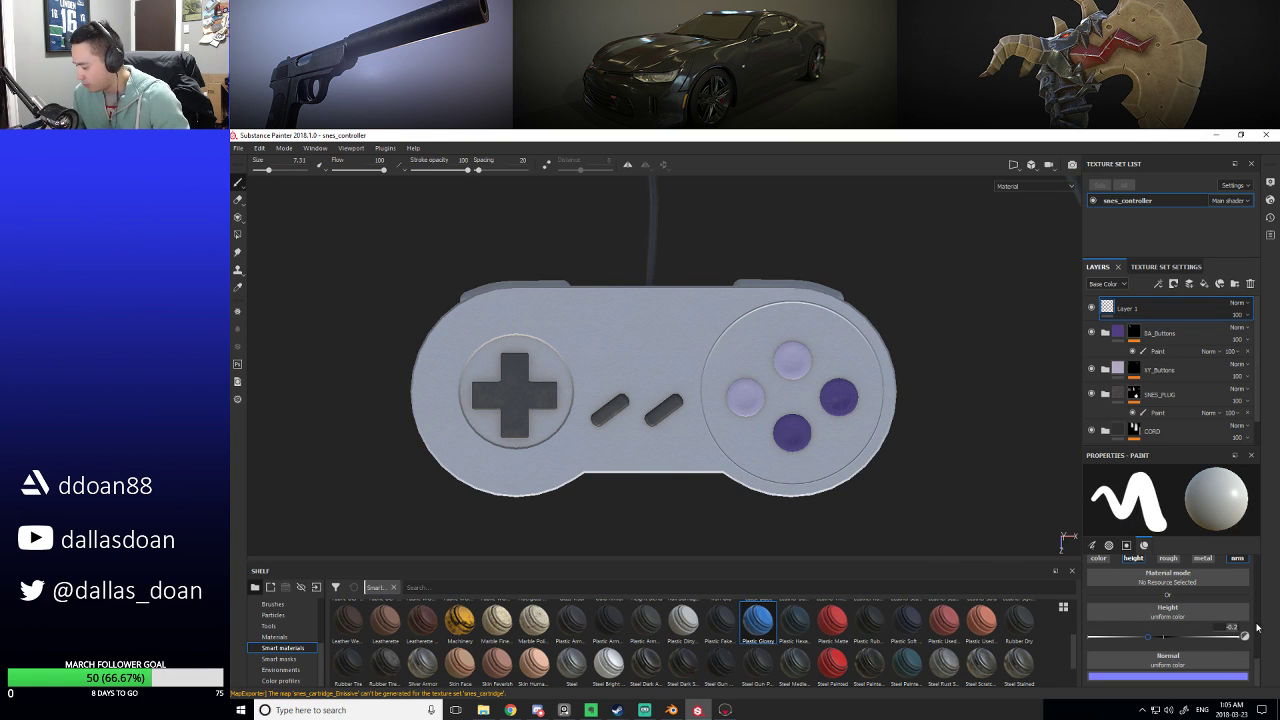
Set the brush height to 0.2, reduce its size to 6.27 and paint a straight raised stroke across the two light purple buttons.
key("Return")
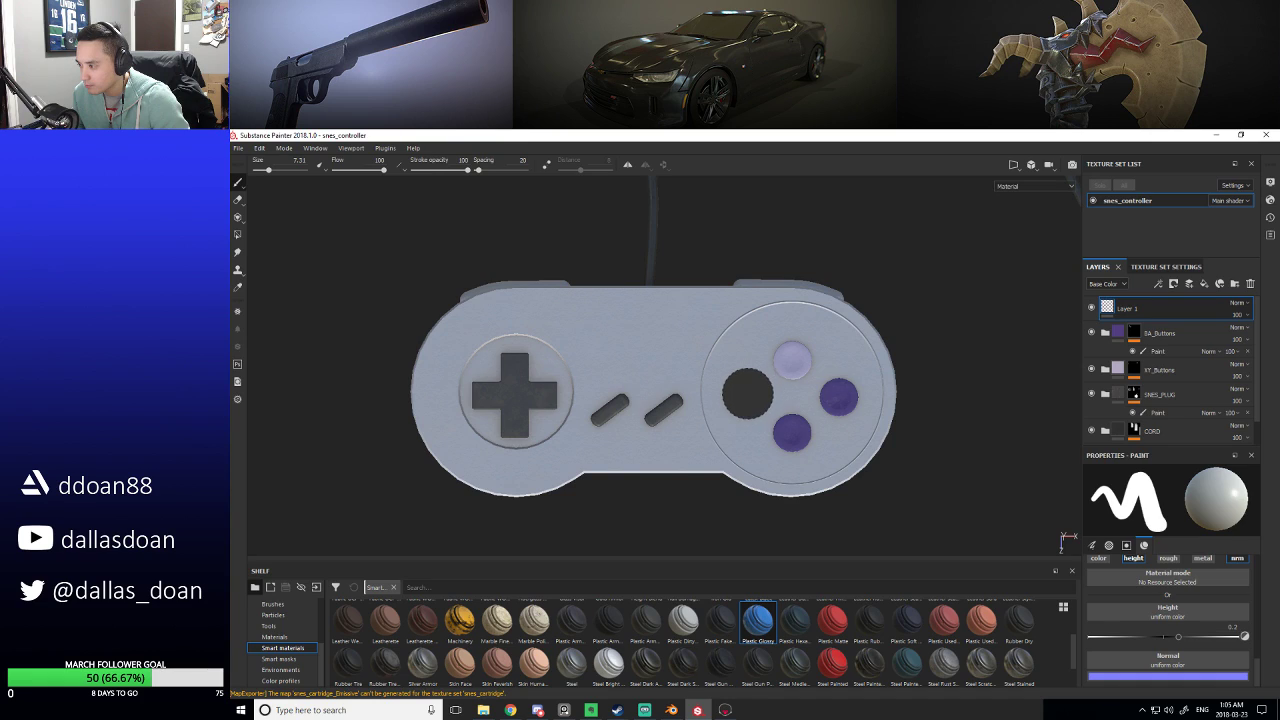
key("bracketleft")
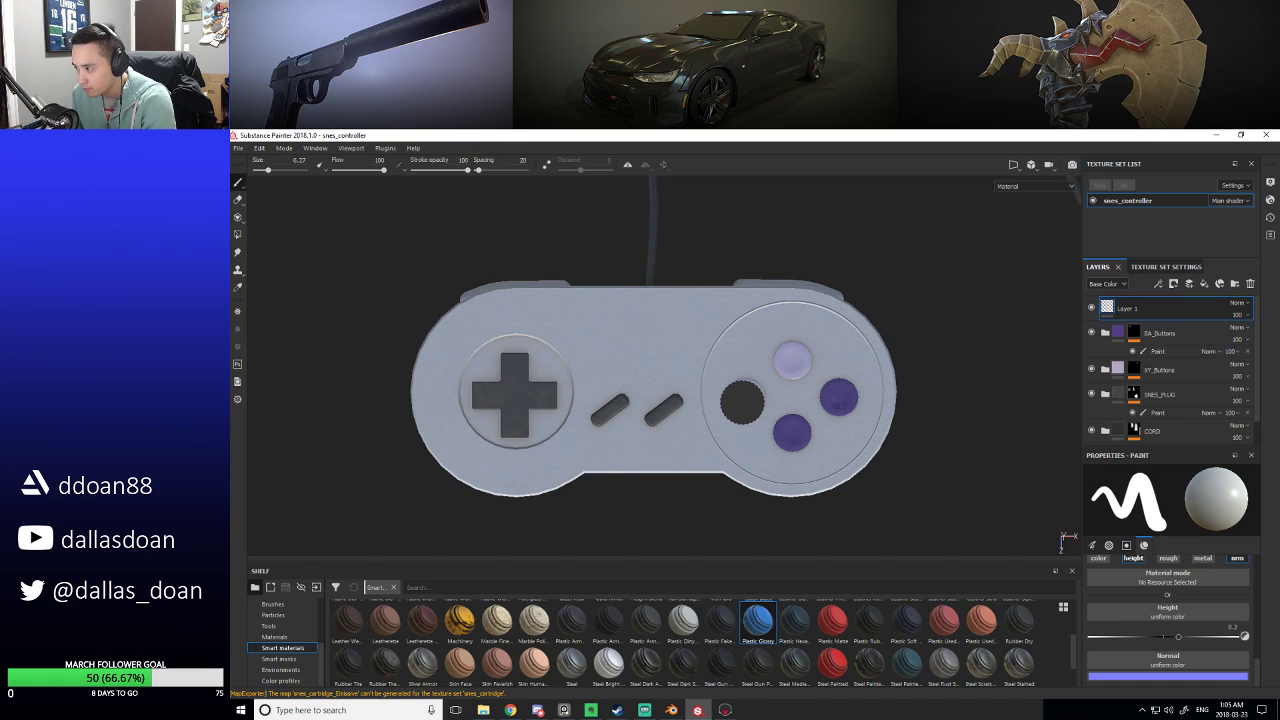
key("shift")
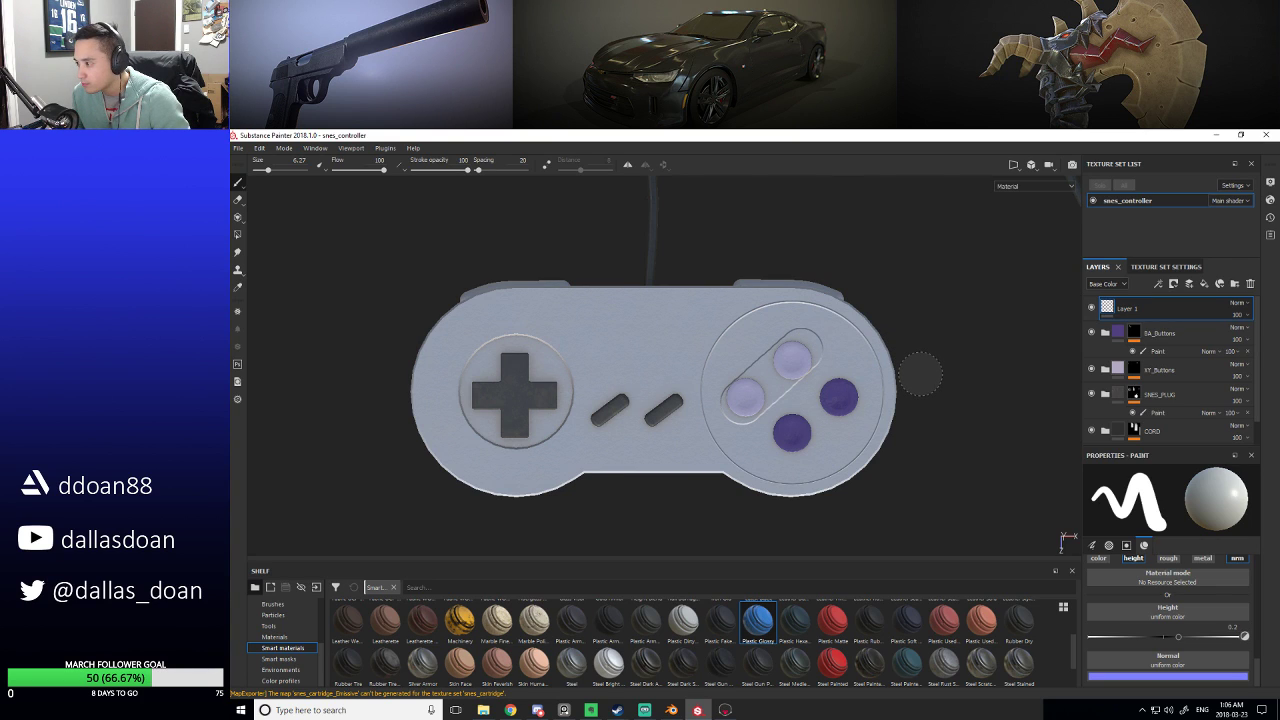
Try the straight raised stroke across the two light purple buttons from a slightly rotated view and undo it.
mouse_move(920, 375)
left_mouse_down("alt")
mouse_move(920, 337)
mouse_move(920, 395)
left_mouse_up("alt")
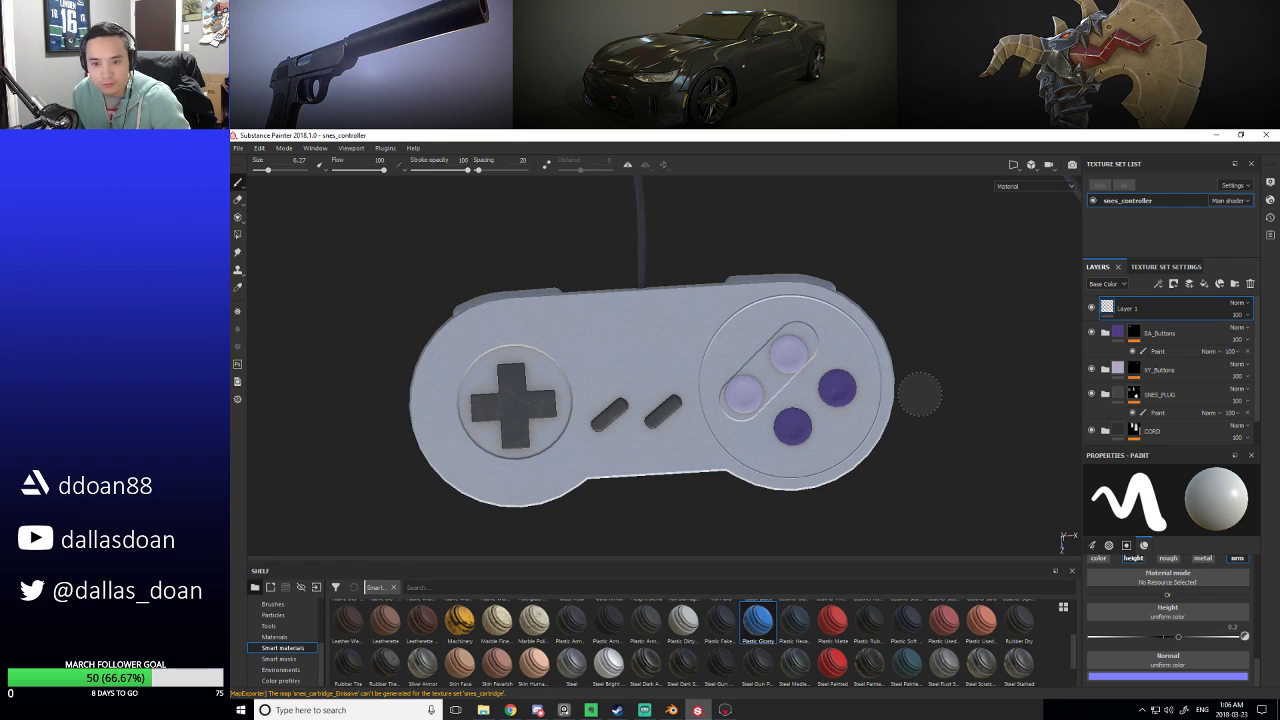
left_click(731, 404)
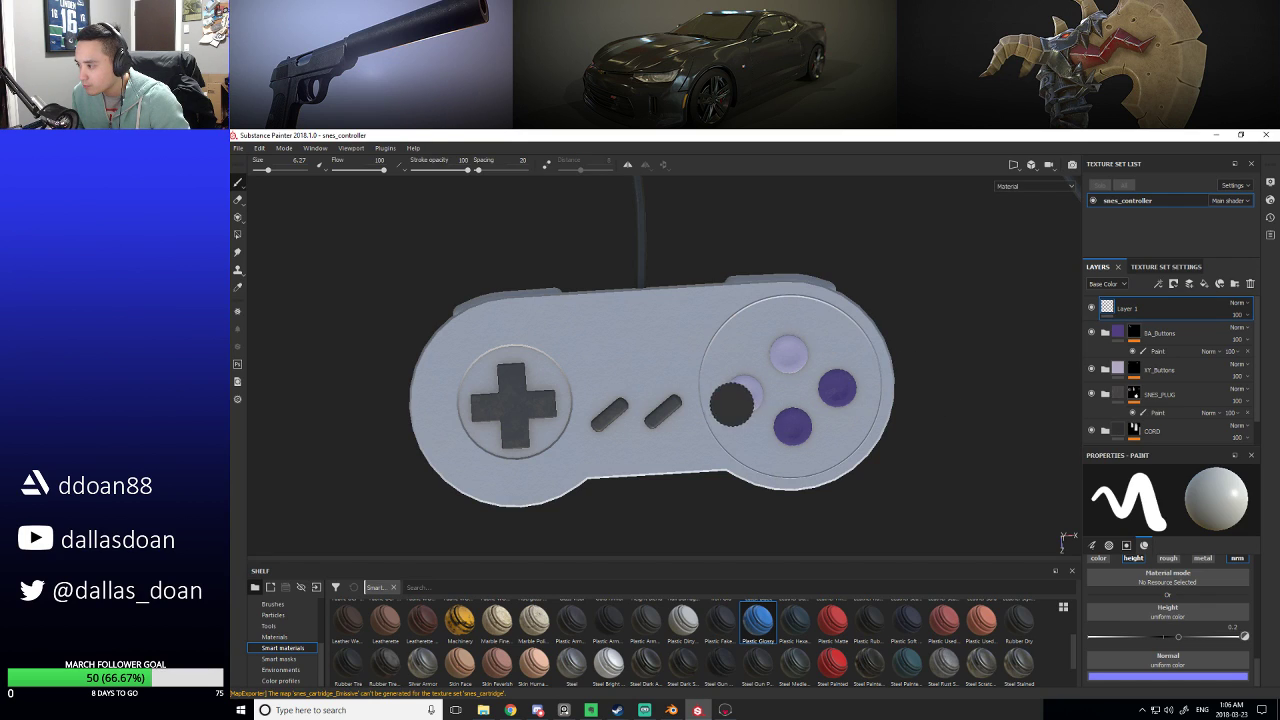
left_click(801, 339, "shift")
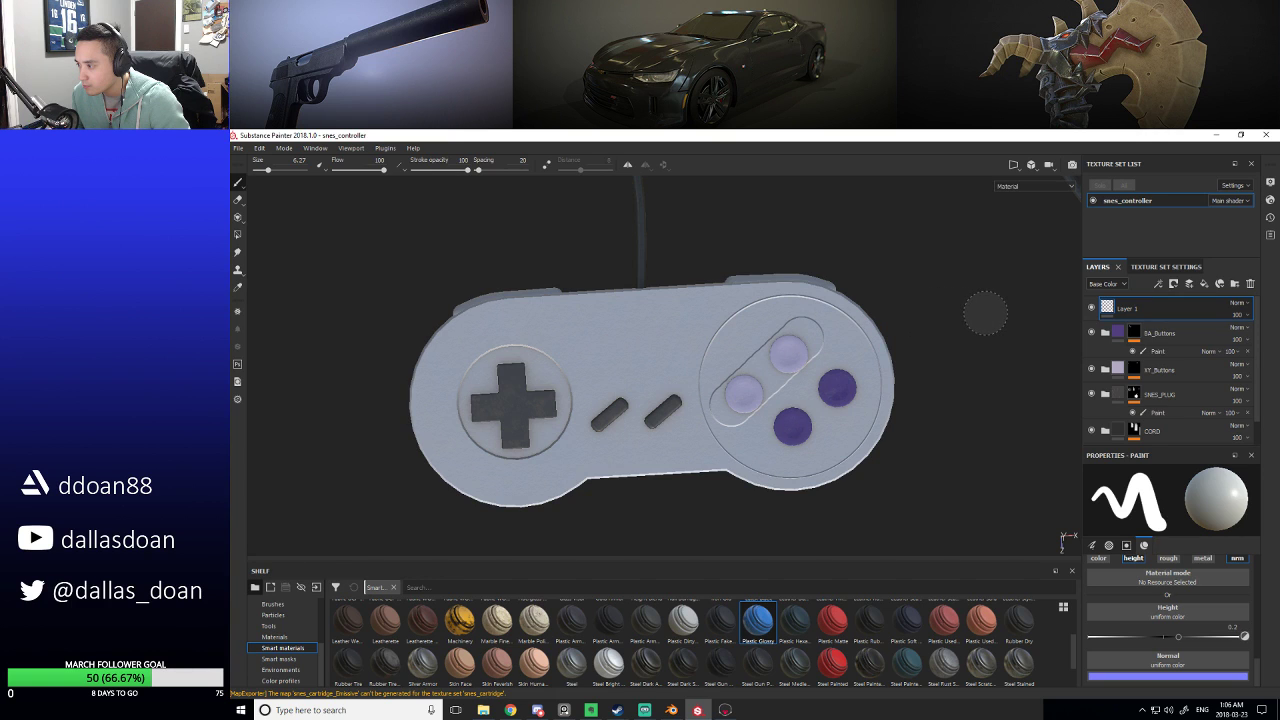
key("ctrl+z")
Show the alphas in the shelf and try stamping raised circles beside the two light purple buttons.
mouse_move(879, 375)
left_mouse_down("alt")
mouse_move(943, 389)
mouse_move(934, 345)
mouse_move(883, 363)
mouse_move(858, 428)
left_mouse_up("alt")
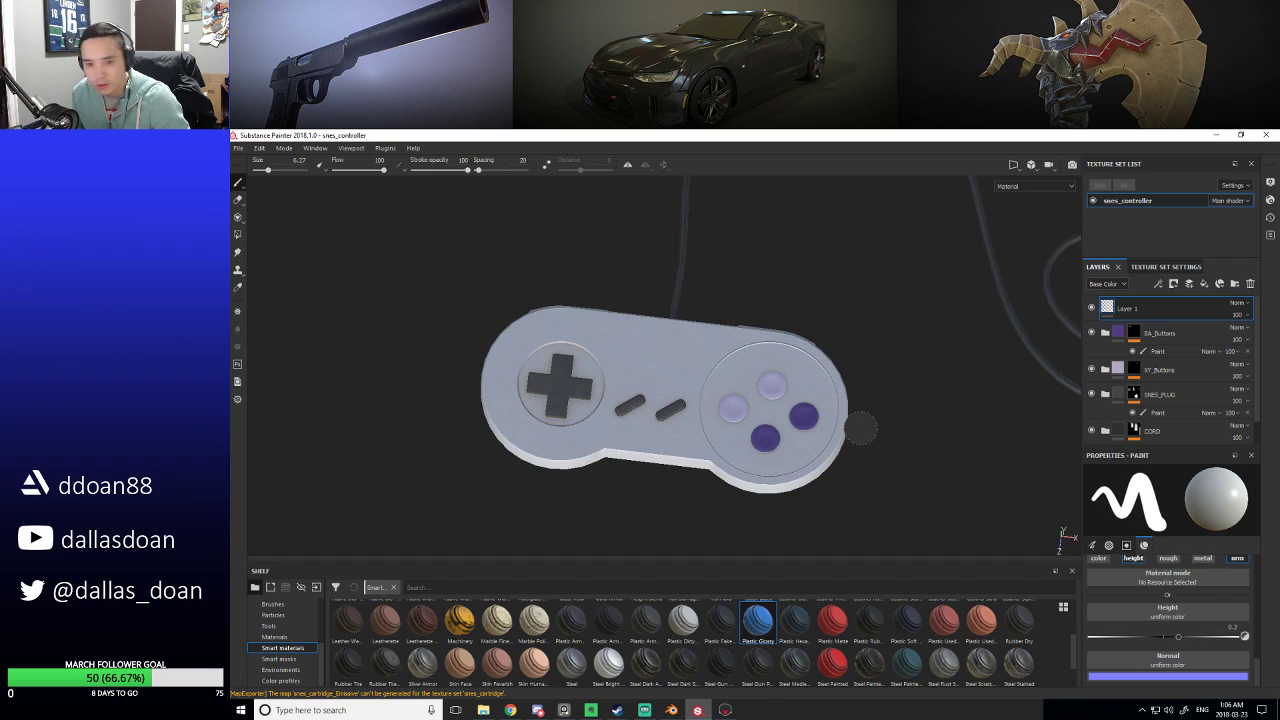
left_click_drag(837, 351, 829, 337, "alt")
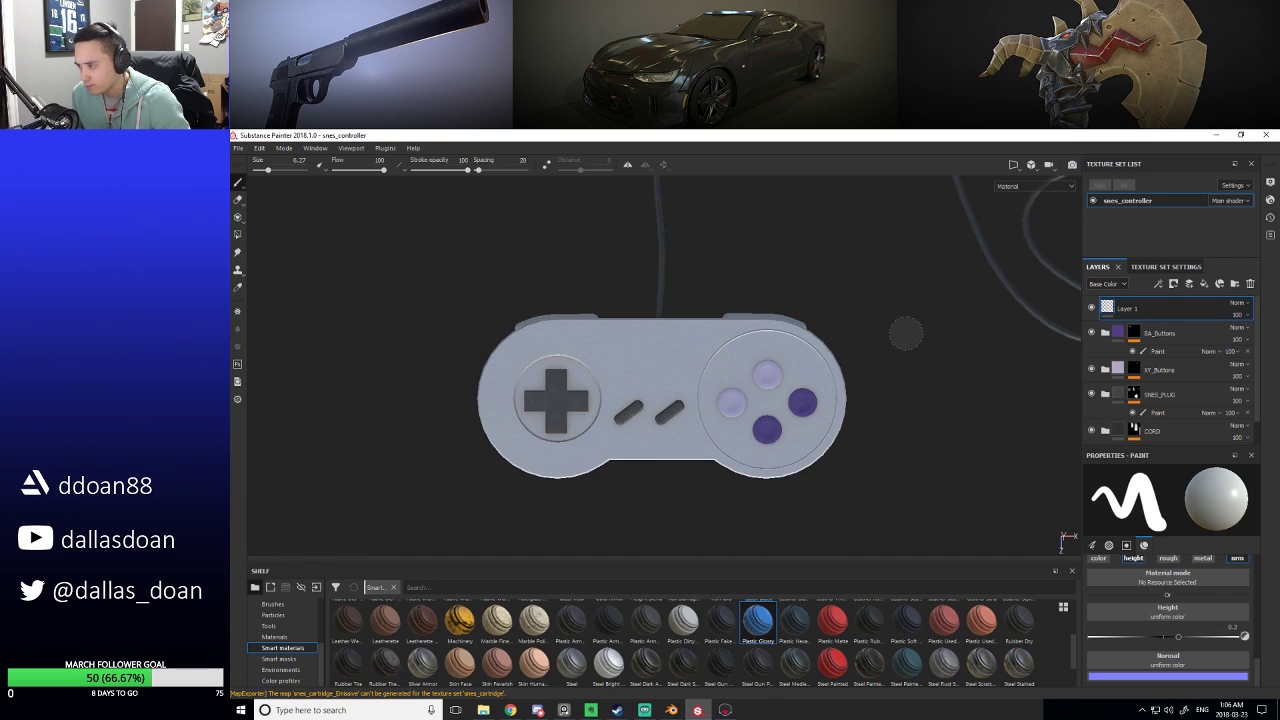
mouse_move(911, 383)
right_mouse_down("alt")
mouse_move(857, 389)
mouse_move(852, 375)
right_mouse_up("alt")
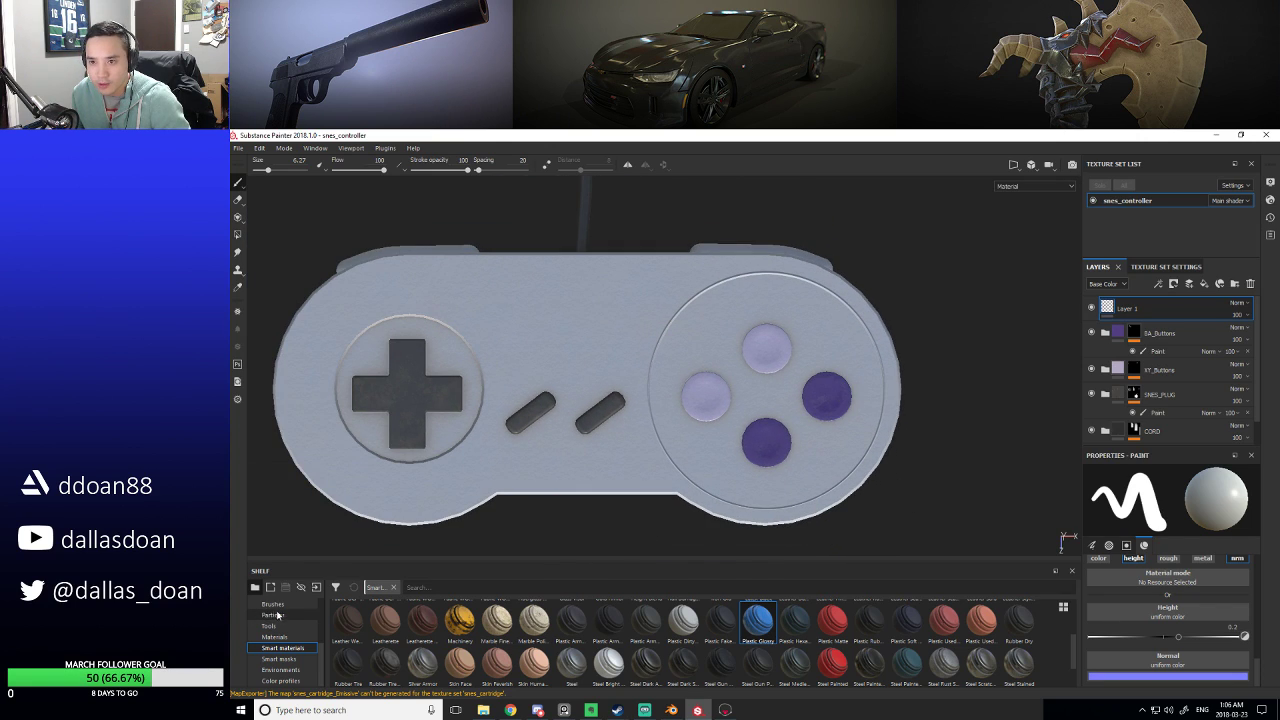
scroll(277, 615, "up", 4)
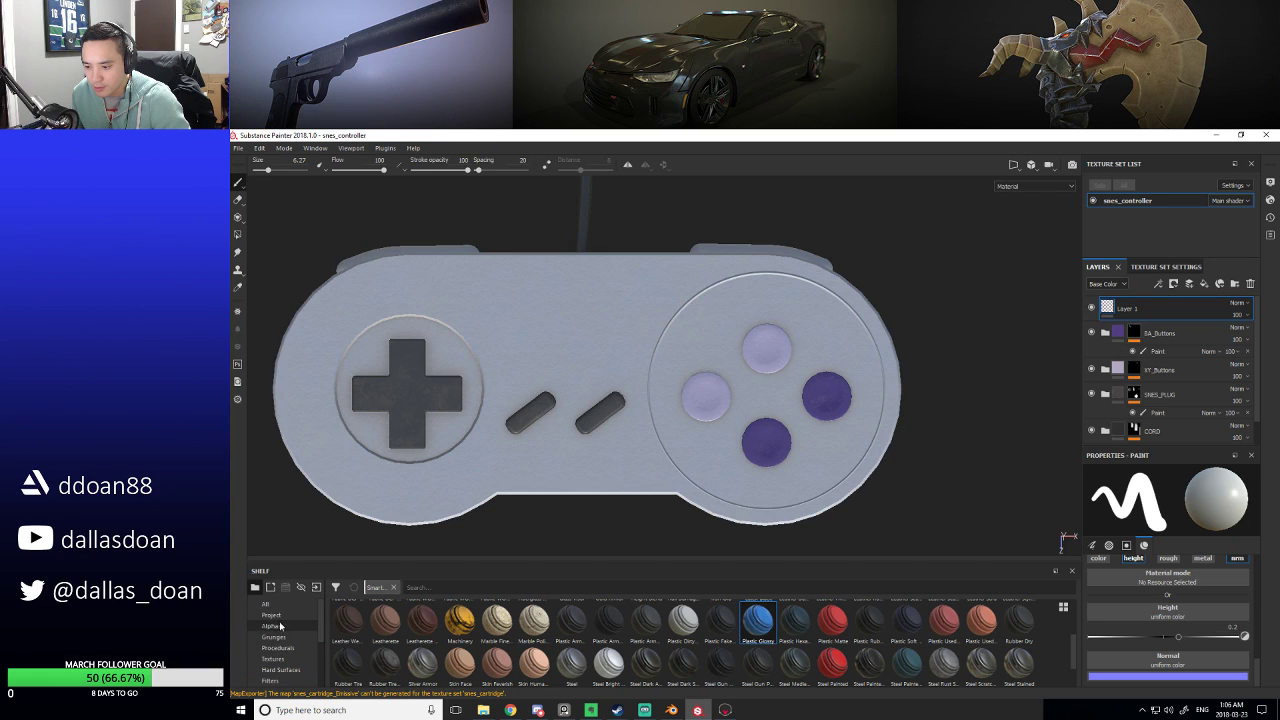
left_click(275, 616)
scroll(281, 626, "down", 3)
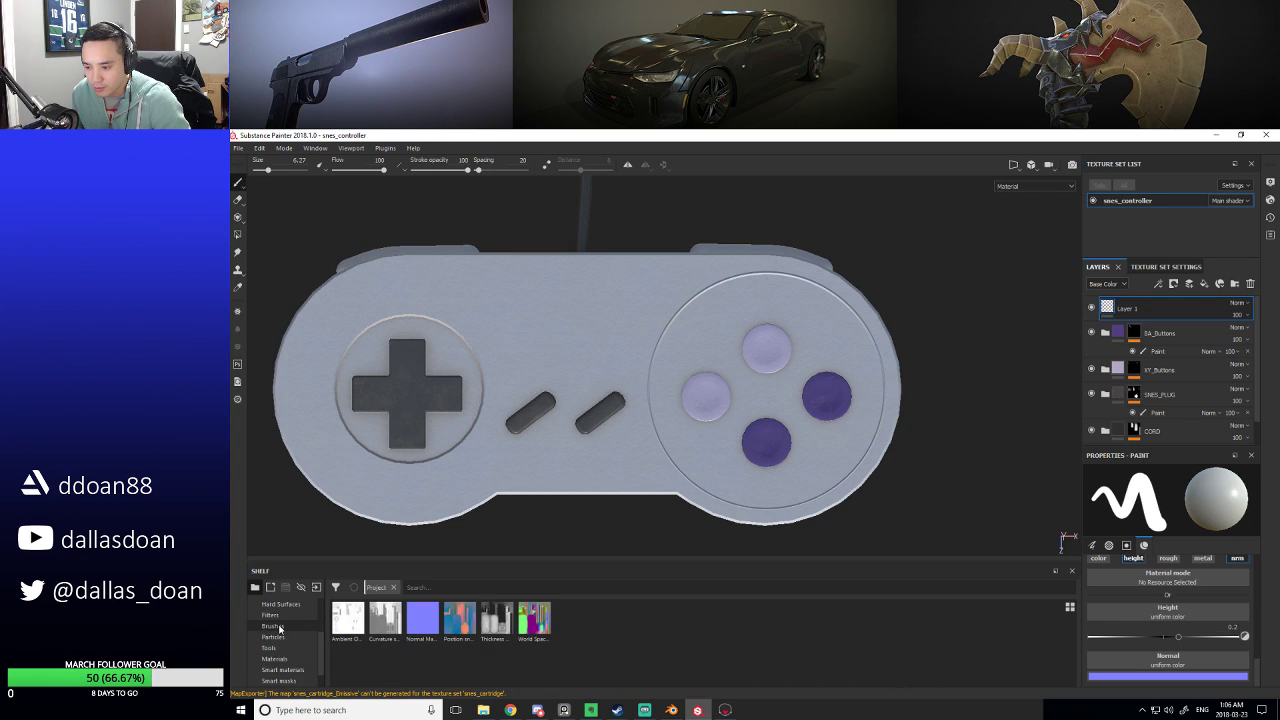
left_click(280, 627)
scroll(282, 630, "up", 3)
left_click(284, 636)
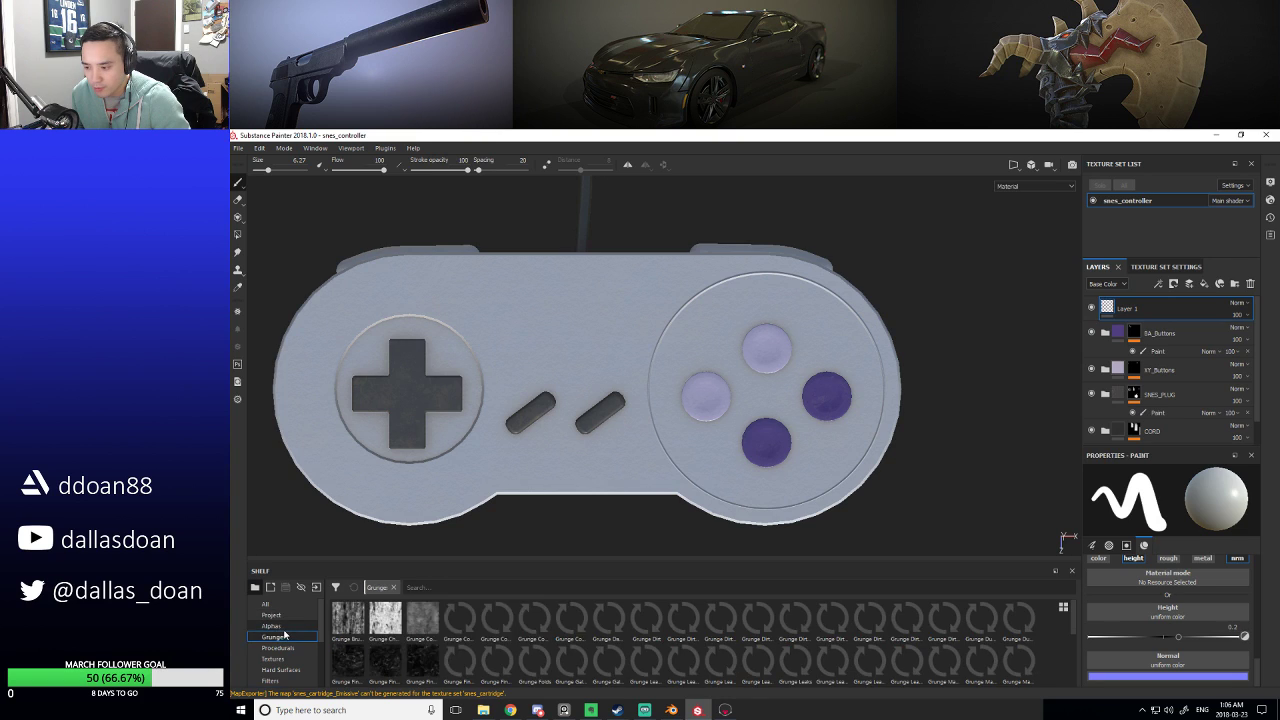
left_click(271, 626)
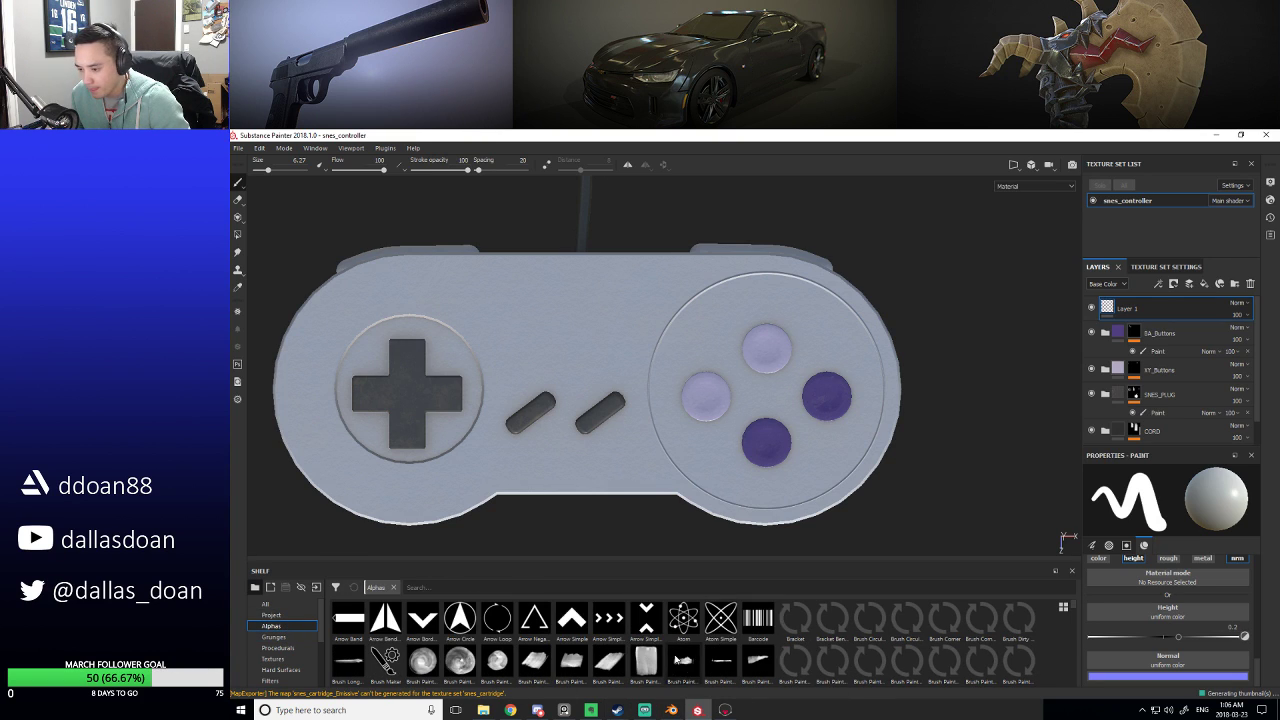
scroll(738, 640, "down", 5)
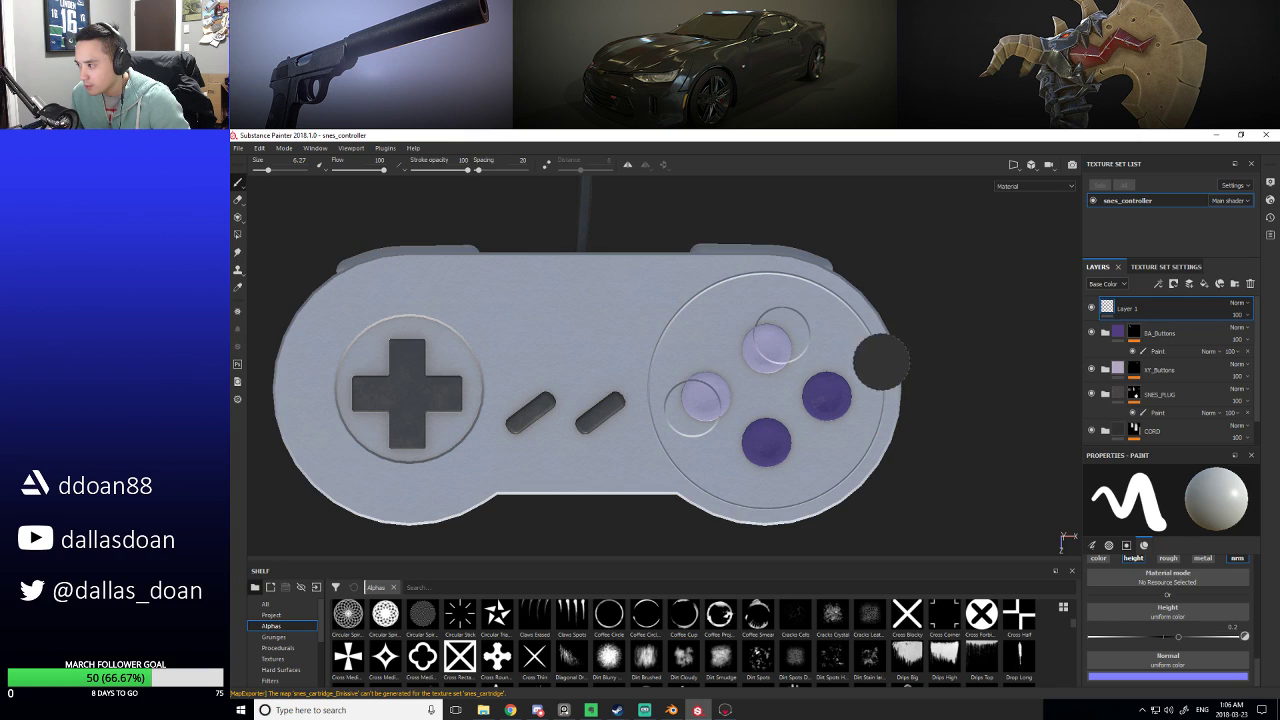
left_click(694, 404)
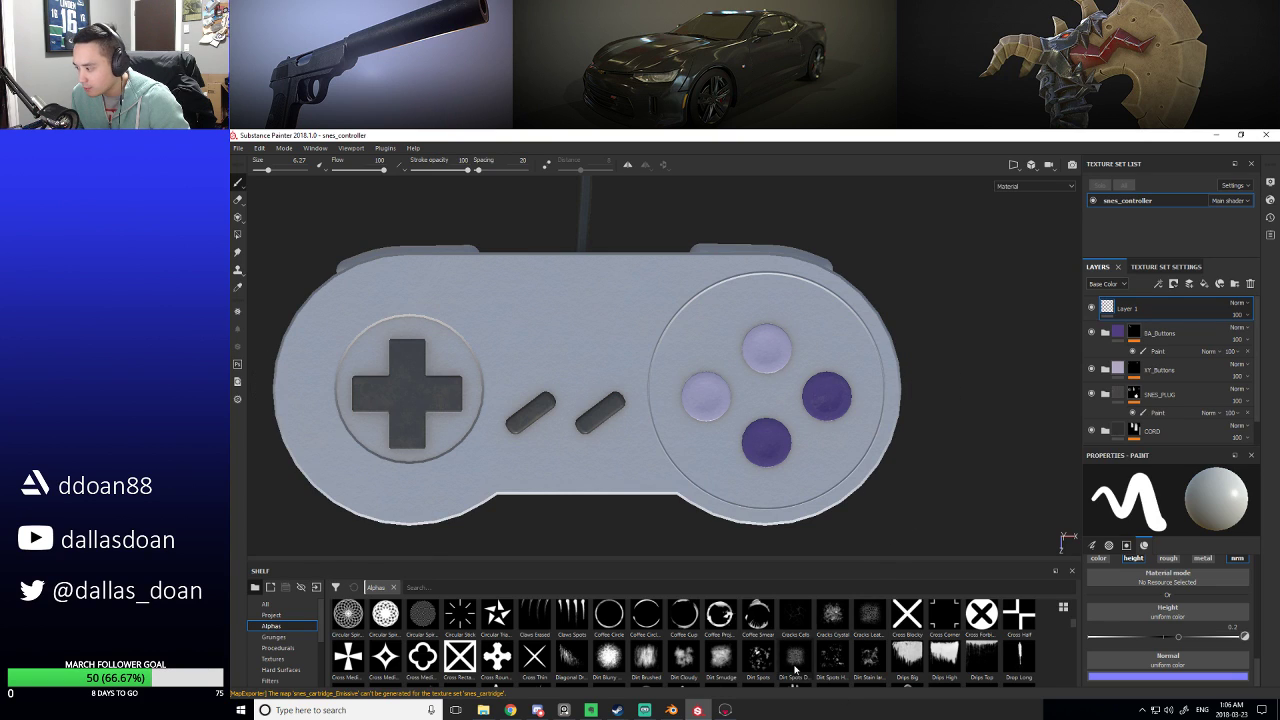
Find the upright rectangle alpha with rounded ends among the alphas and apply it to the paint brush.
scroll(795, 668, "up", 3)
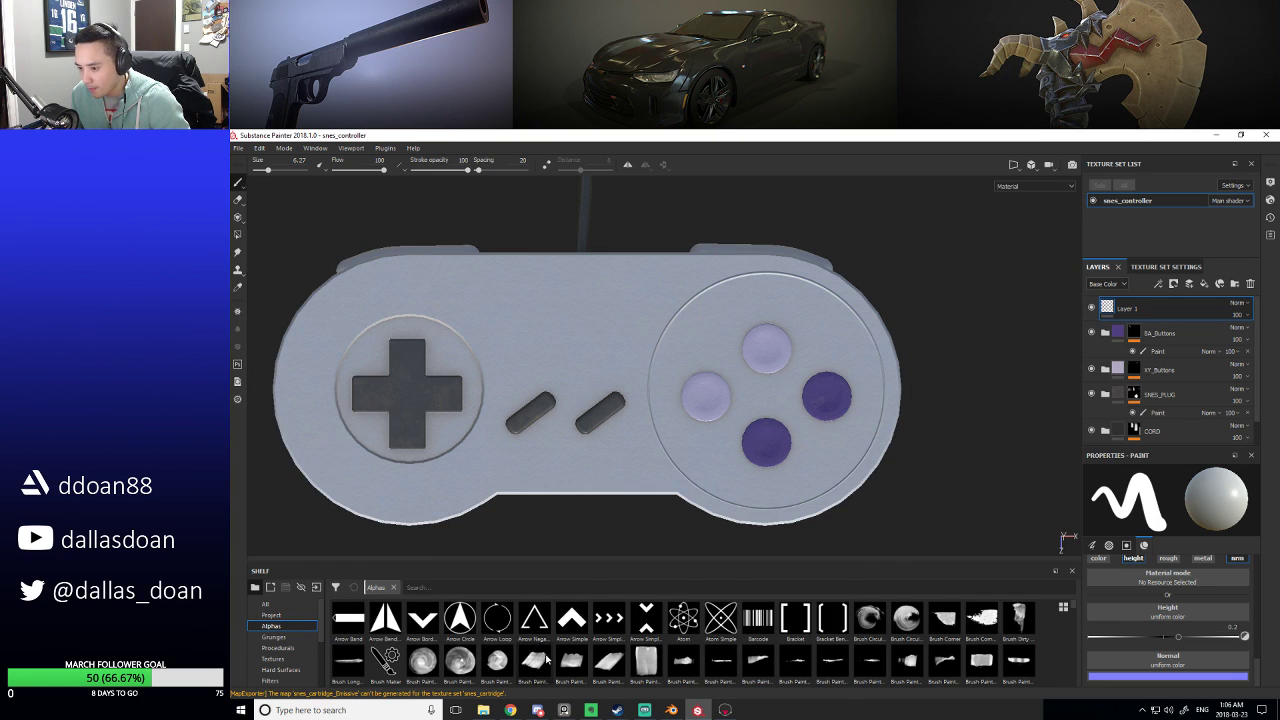
scroll(546, 657, "down", 2)
scroll(580, 660, "down", 2)
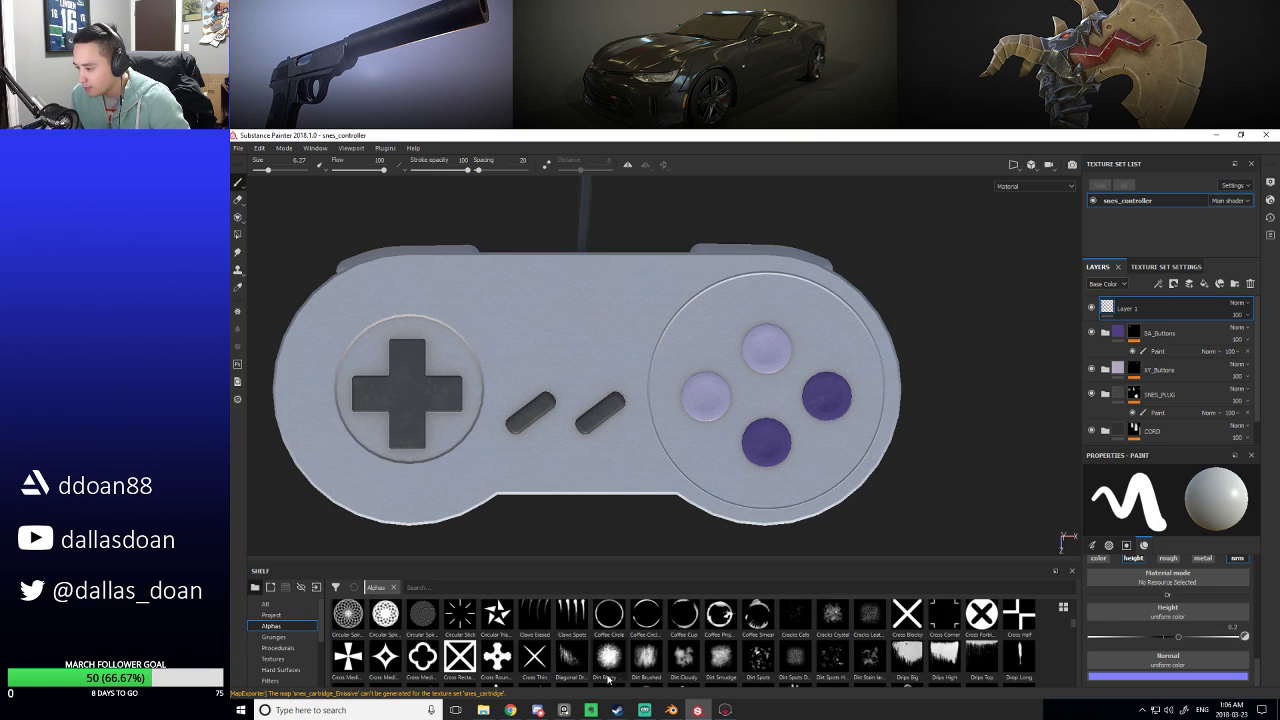
scroll(607, 679, "down", 4)
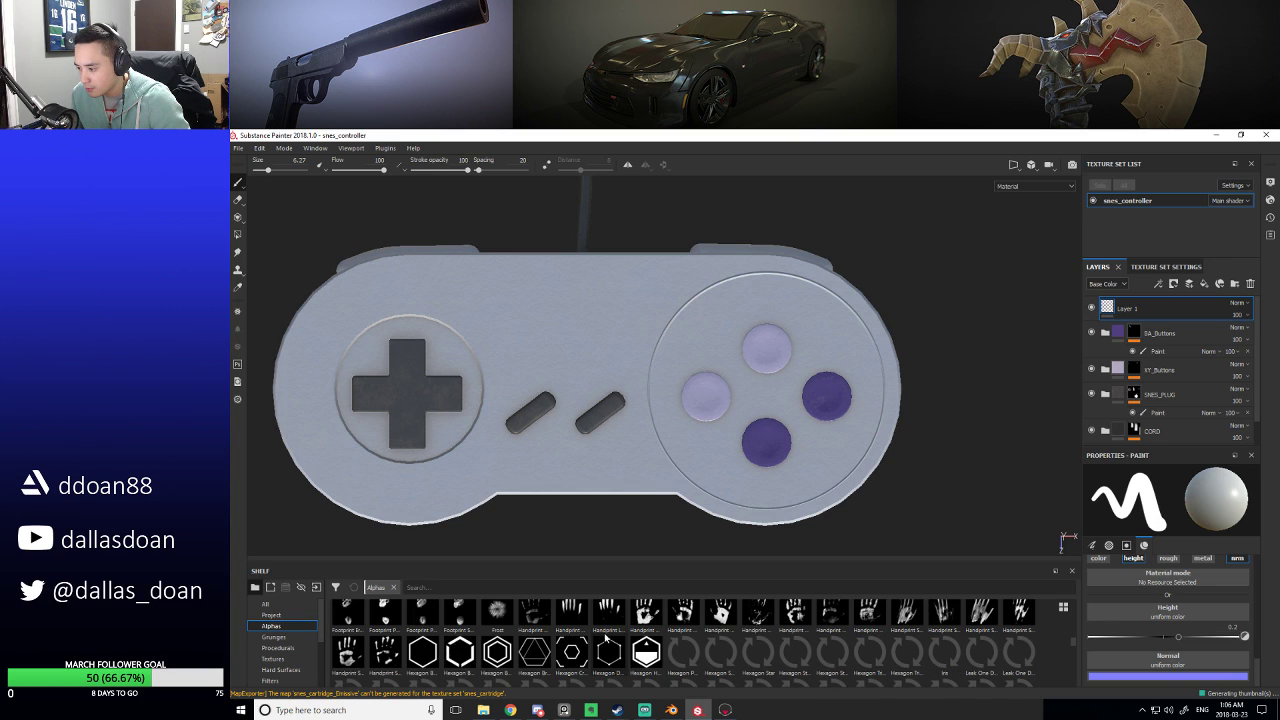
scroll(606, 637, "down", 2)
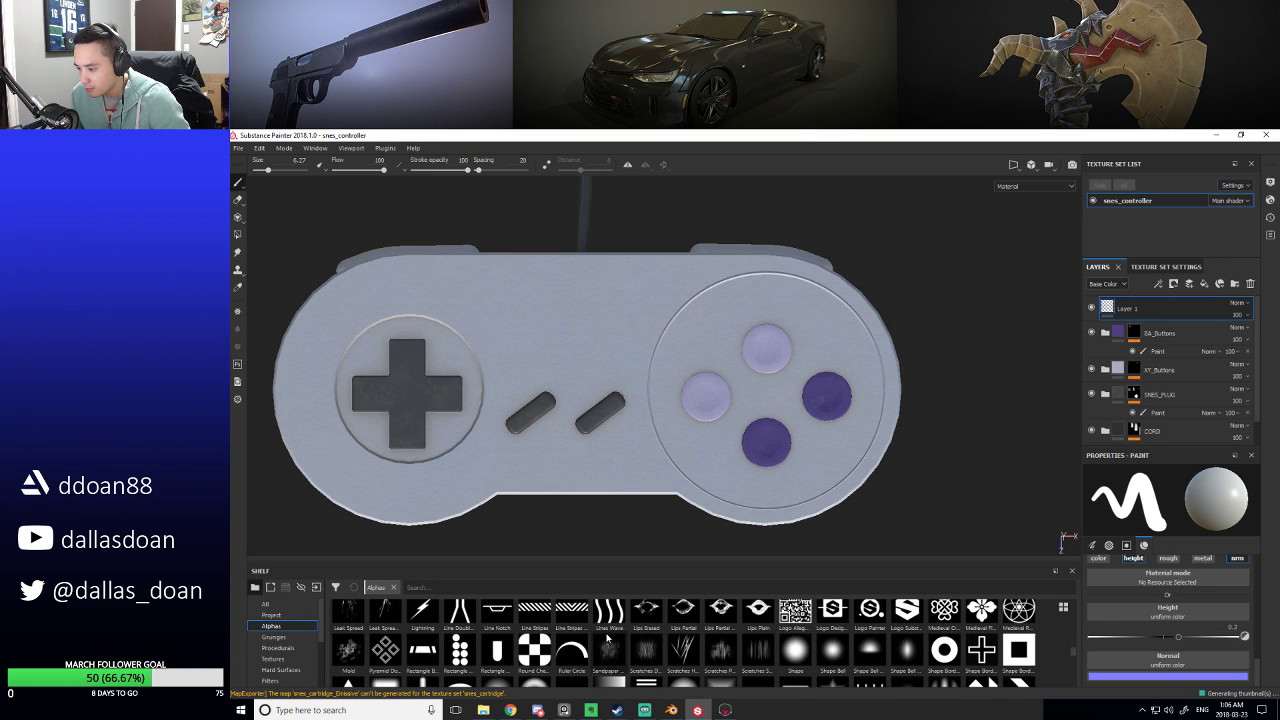
scroll(616, 648, "down", 4)
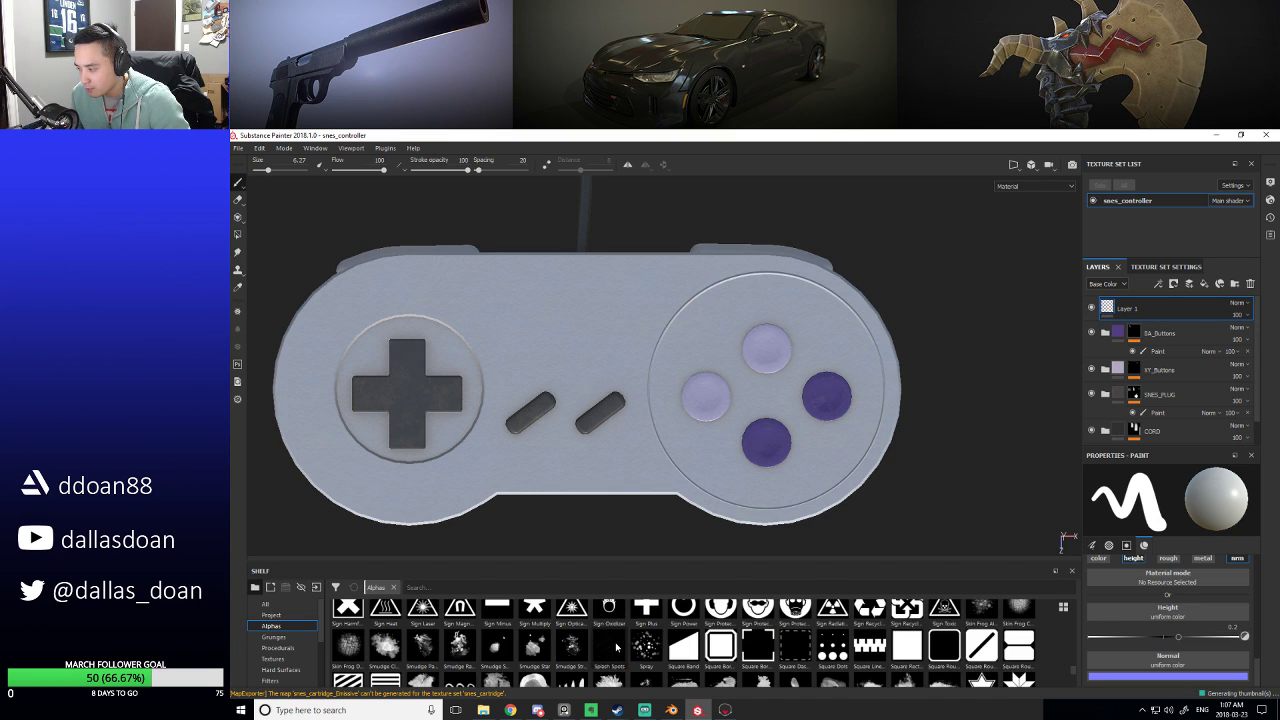
scroll(616, 648, "down", 3)
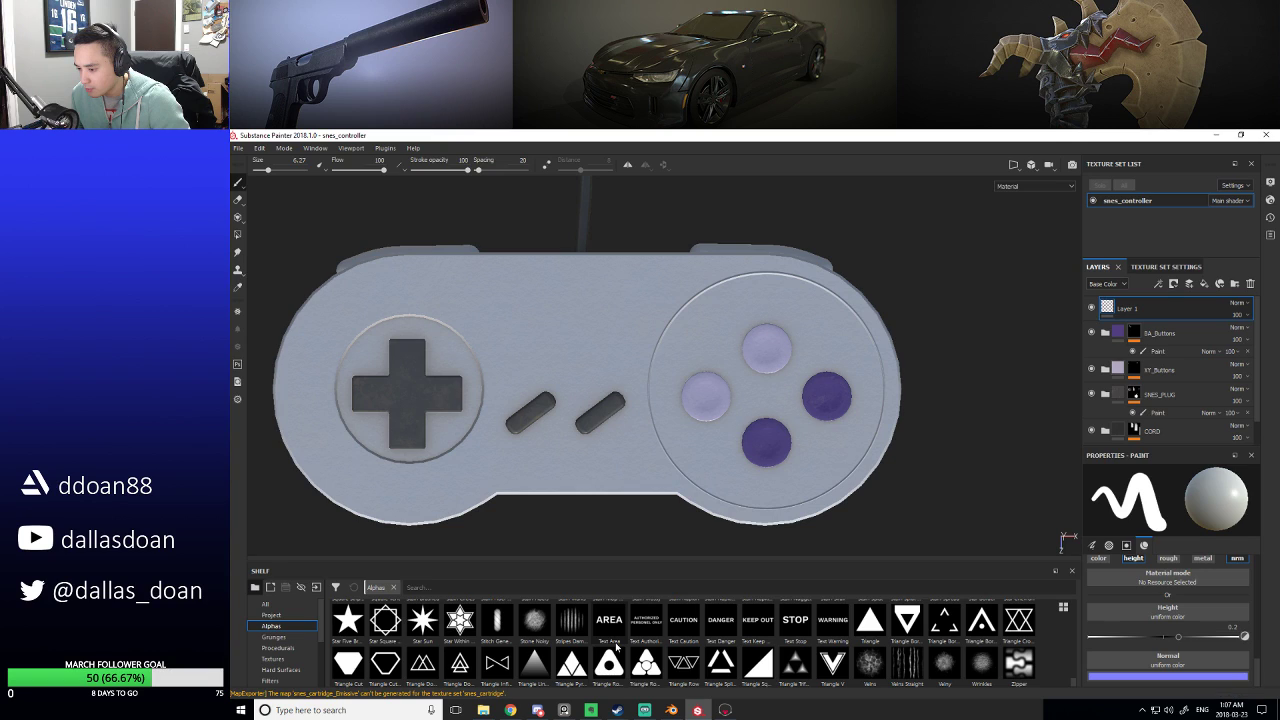
scroll(616, 648, "up", 1)
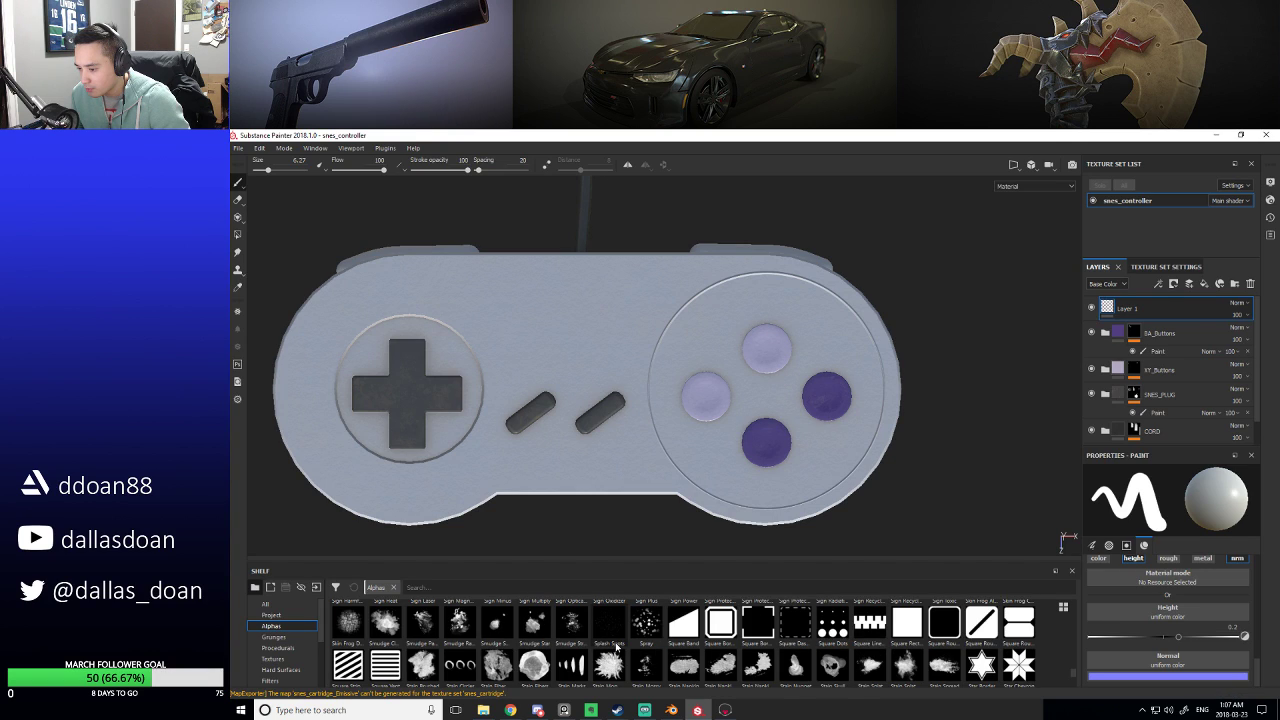
scroll(616, 648, "up", 1)
scroll(616, 648, "up", 3)
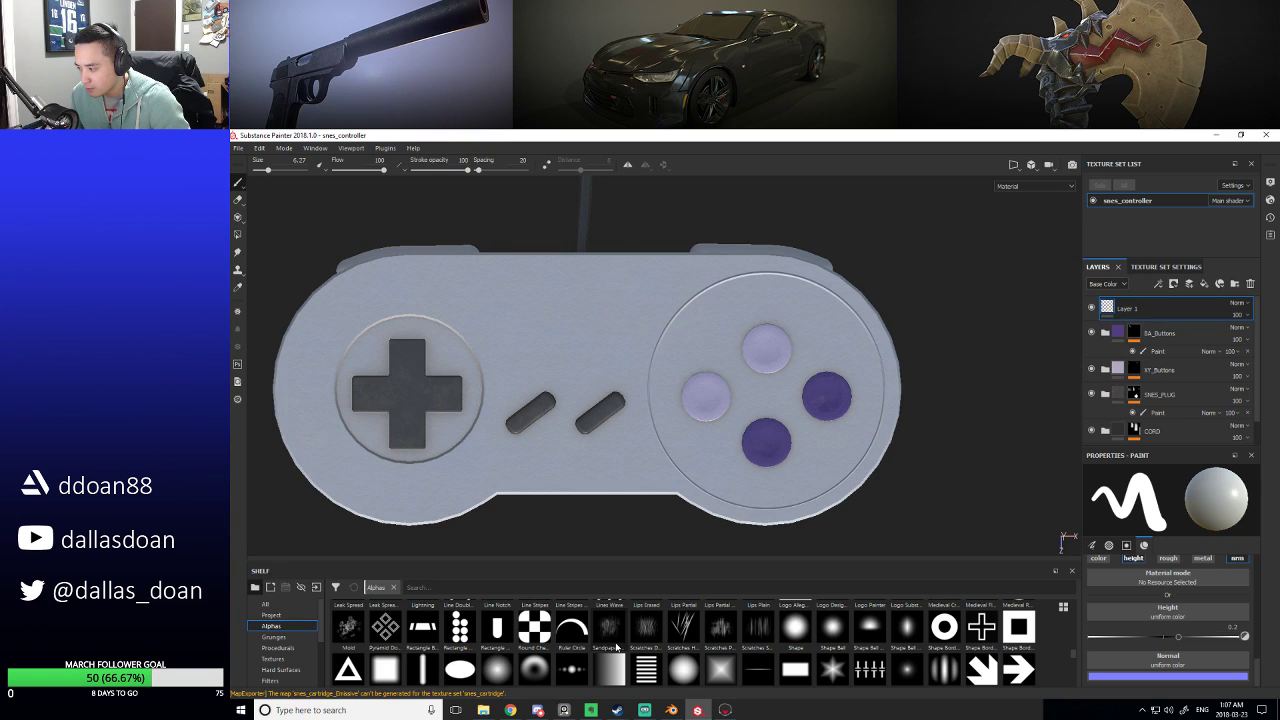
left_click(514, 648)
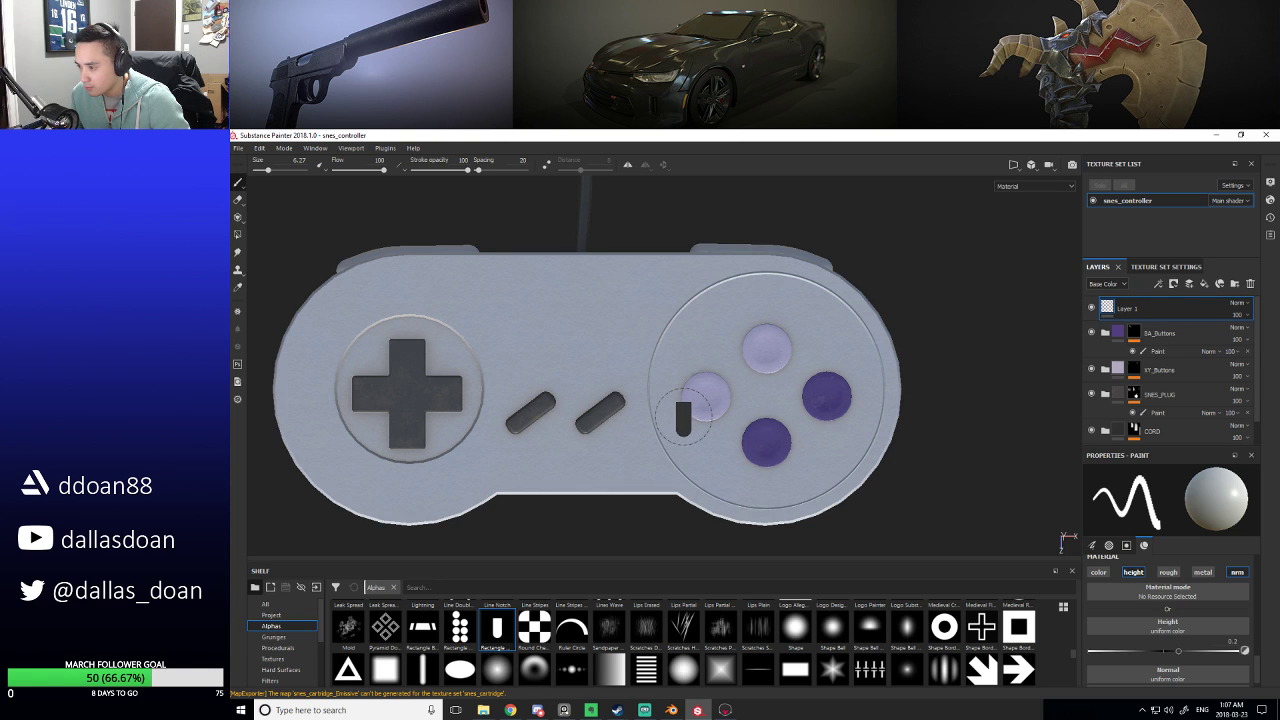
scroll(670, 490, "down", 3)
left_click_drag(668, 491, 655, 348, "alt")
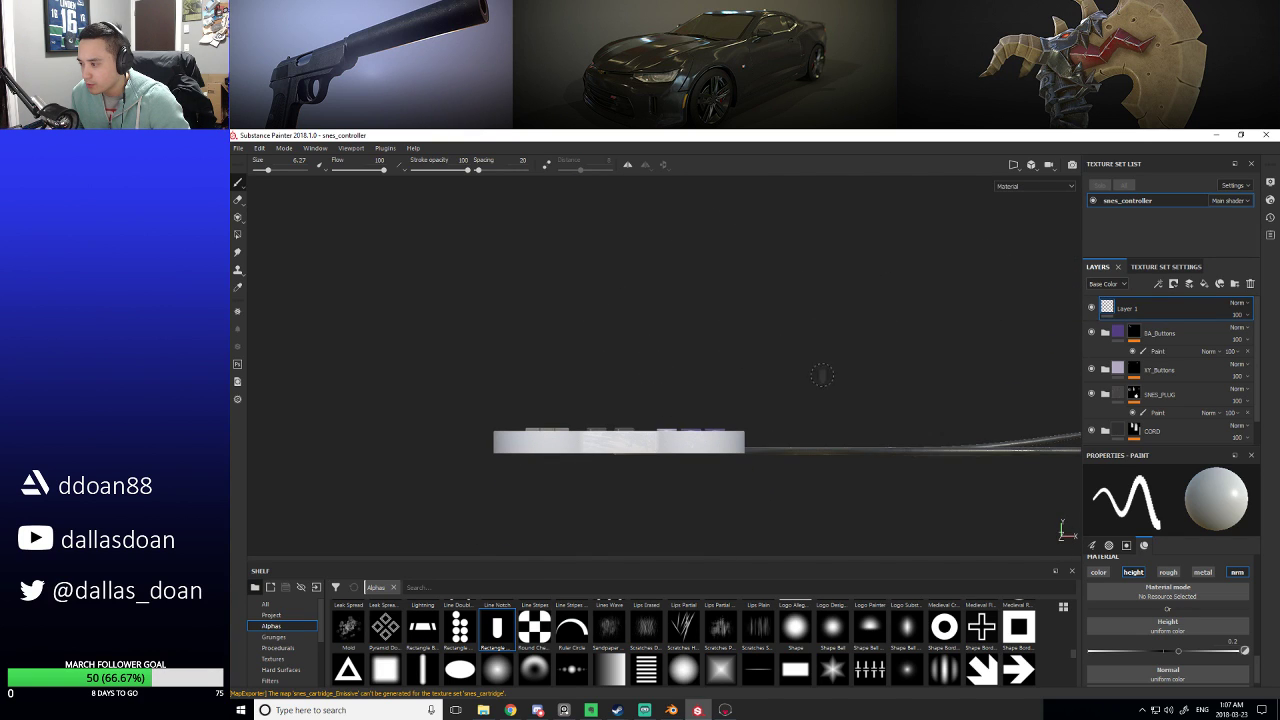
left_click_drag(821, 375, 792, 495, "alt")
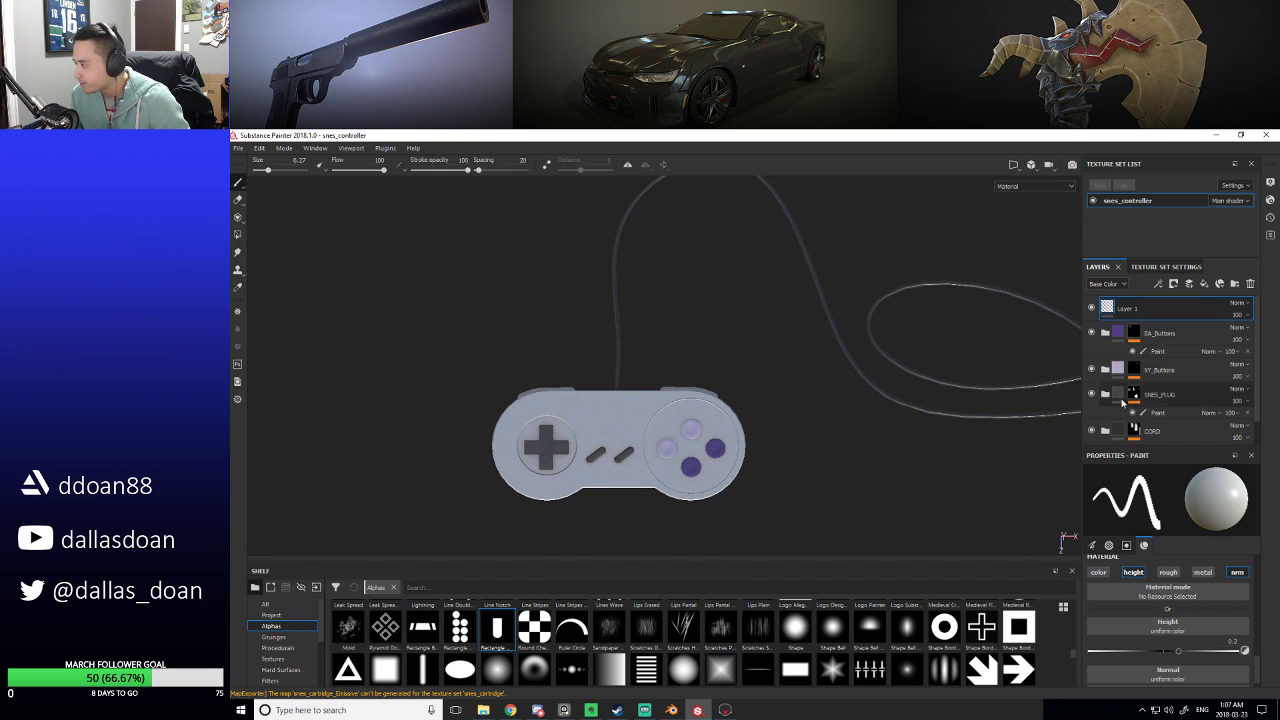
scroll(801, 449, "down", 2)
mouse_move(801, 449)
left_mouse_down("alt")
mouse_move(780, 423)
mouse_move(820, 410)
mouse_move(800, 447)
mouse_move(711, 486)
mouse_move(693, 515)
left_mouse_up("alt")
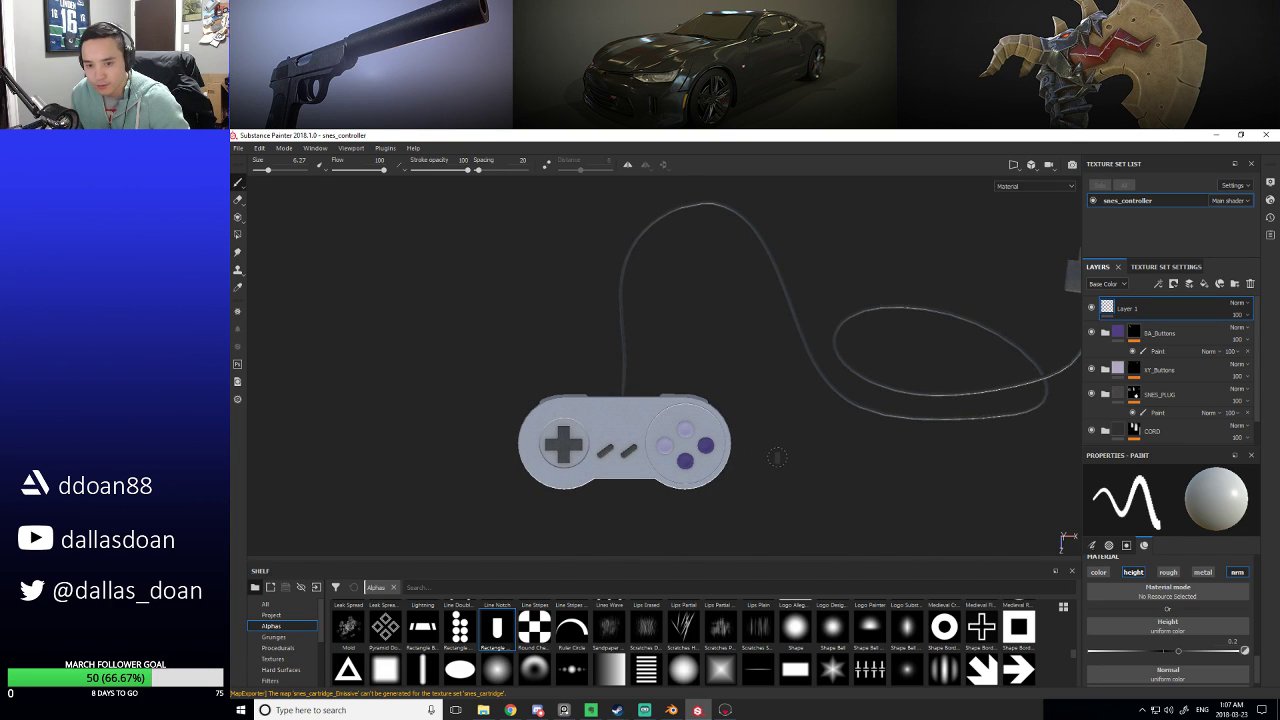
left_click_drag(777, 457, 853, 455, "alt")
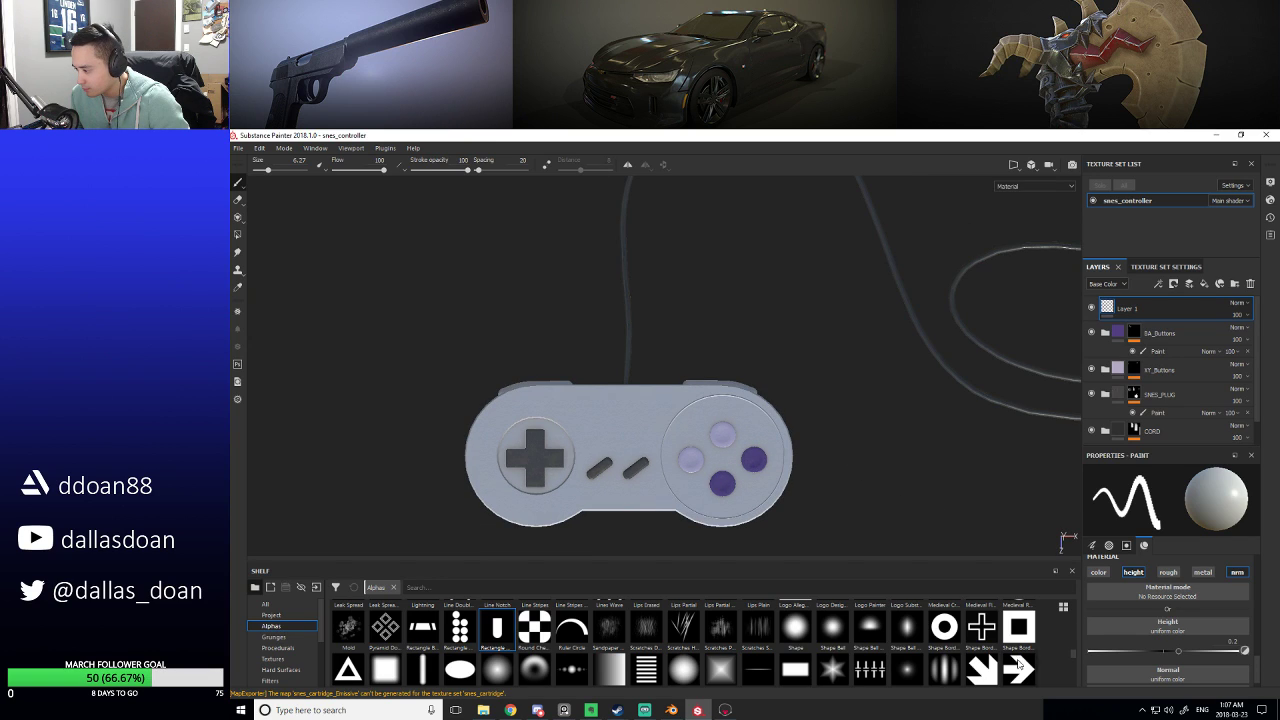
Look through the available alphas, and switch the shelf to brushes to choose Basic Soft for painting.
scroll(918, 644, "down", 3)
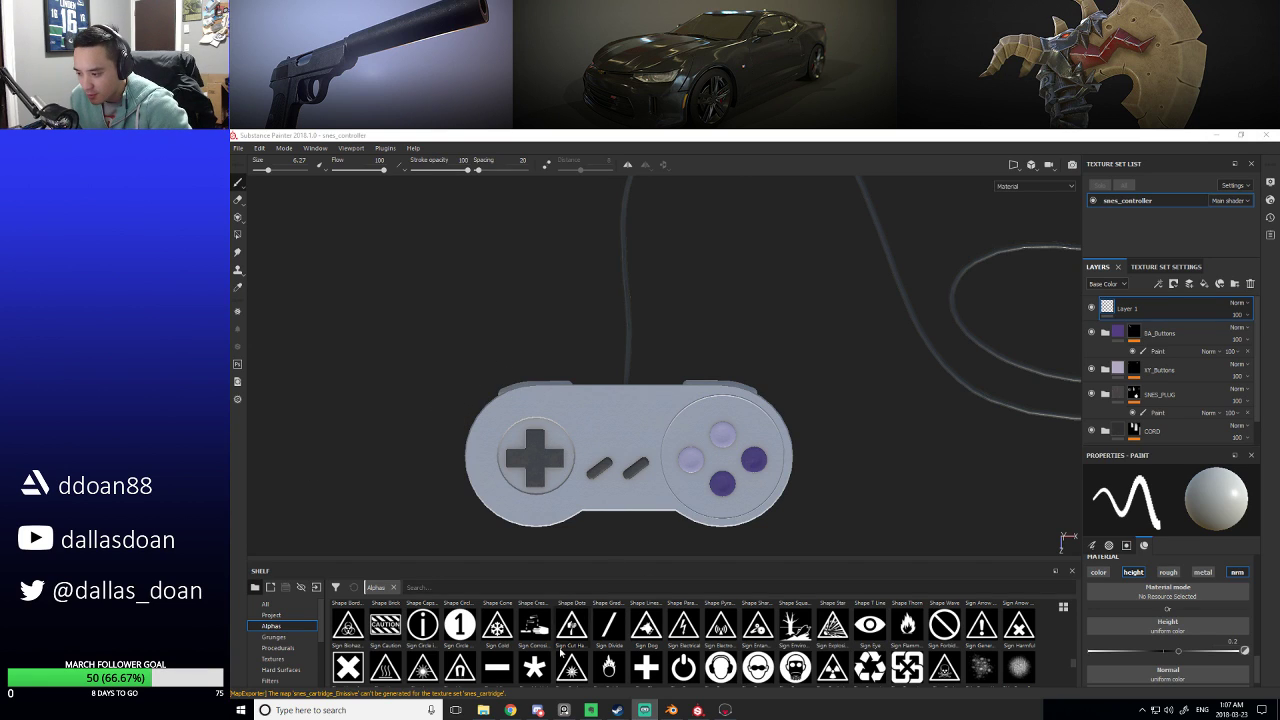
scroll(557, 655, "up", 3)
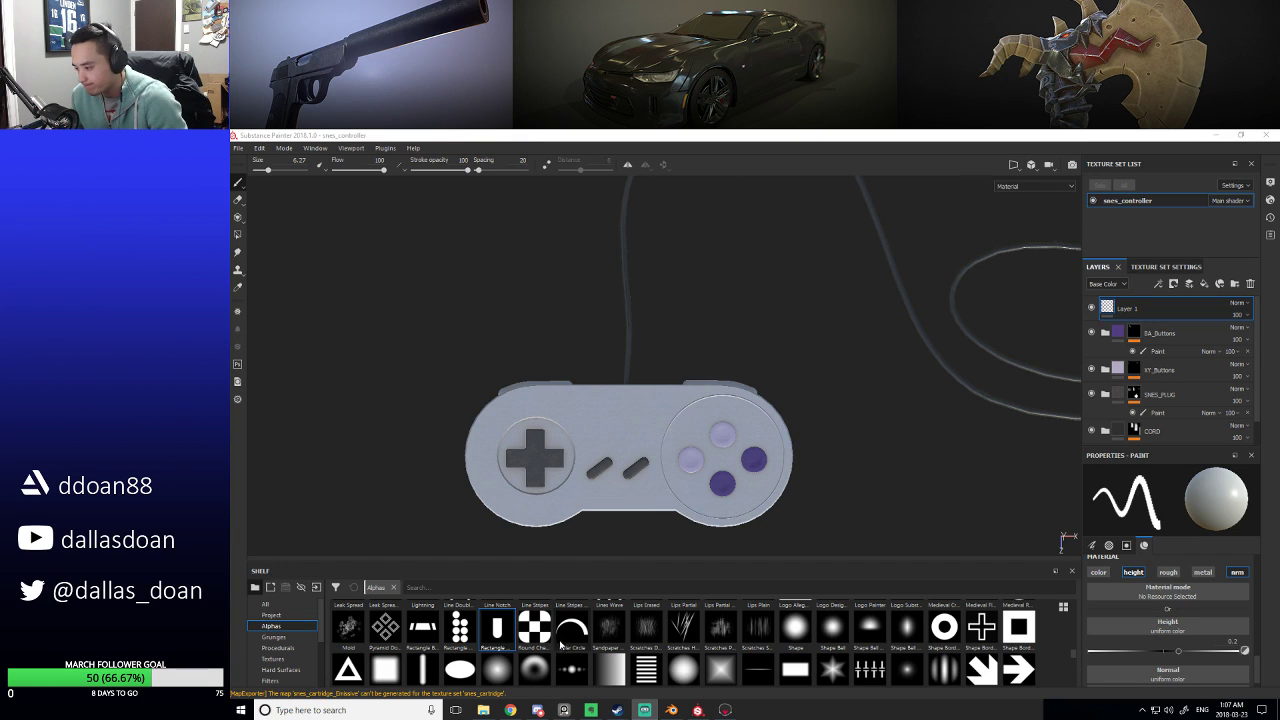
scroll(562, 645, "down", 3)
scroll(562, 645, "up", 10)
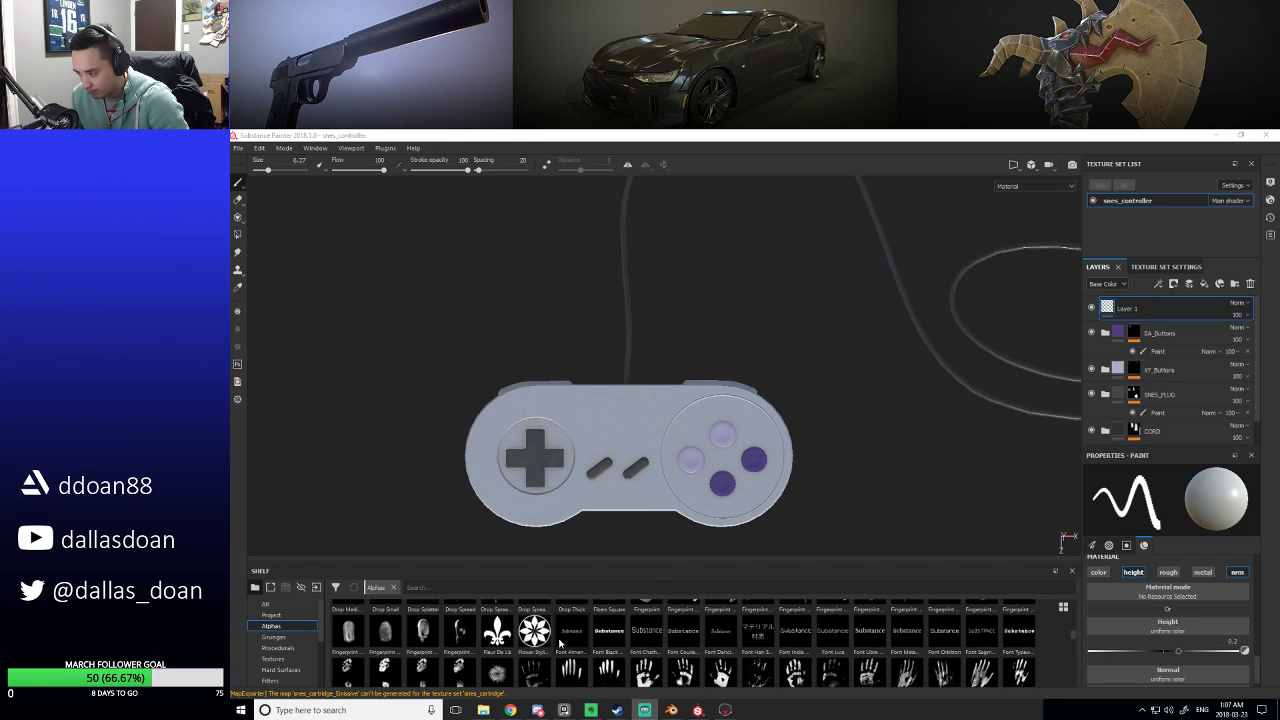
scroll(562, 645, "up", 1)
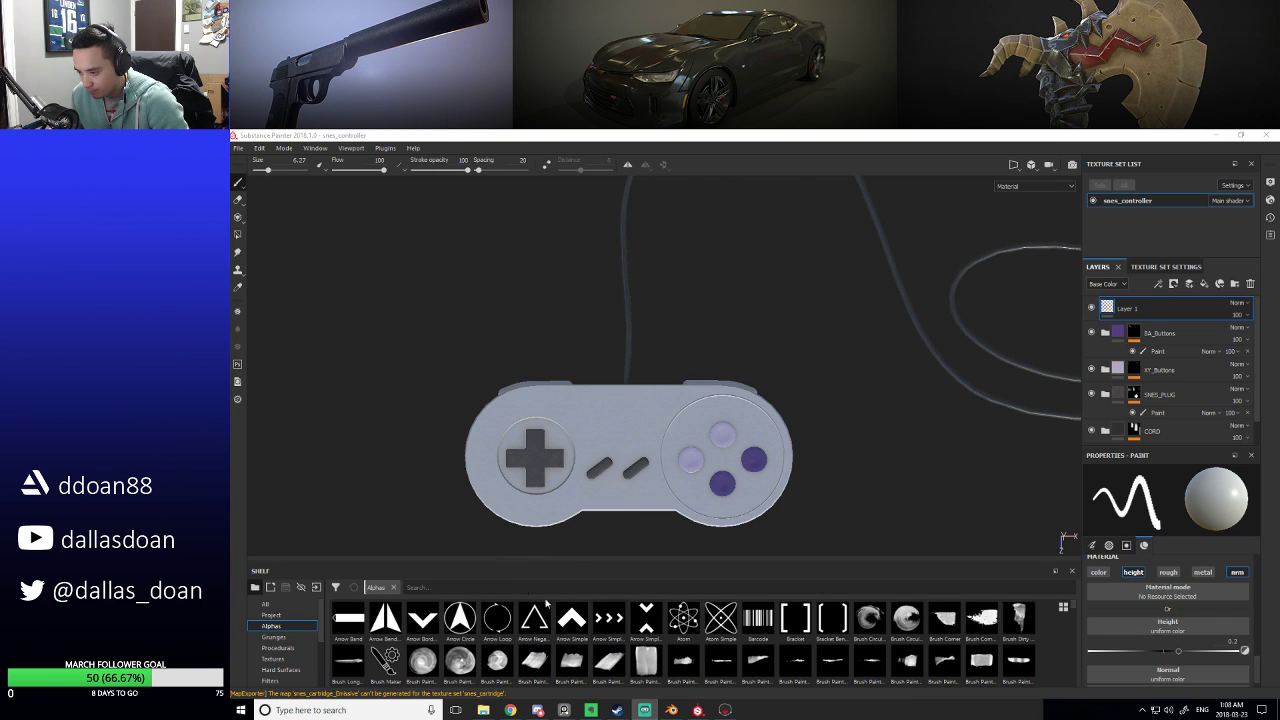
scroll(280, 650, "down", 3)
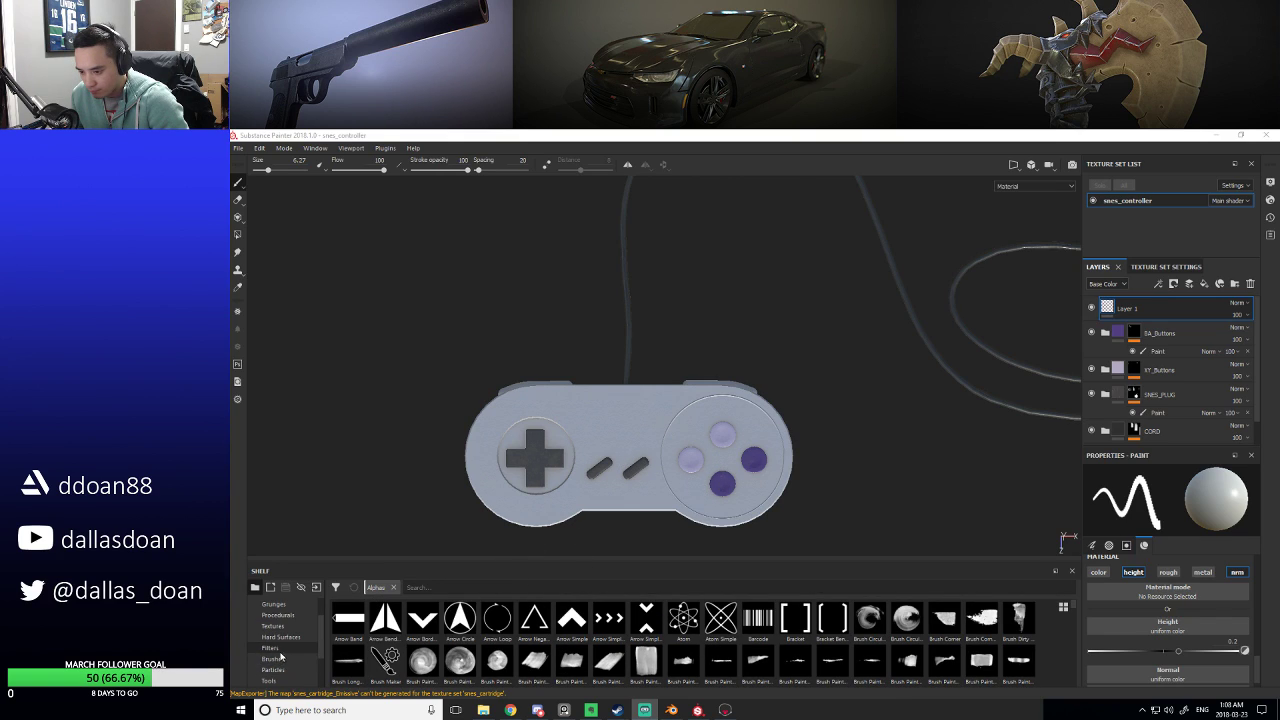
left_click(273, 659)
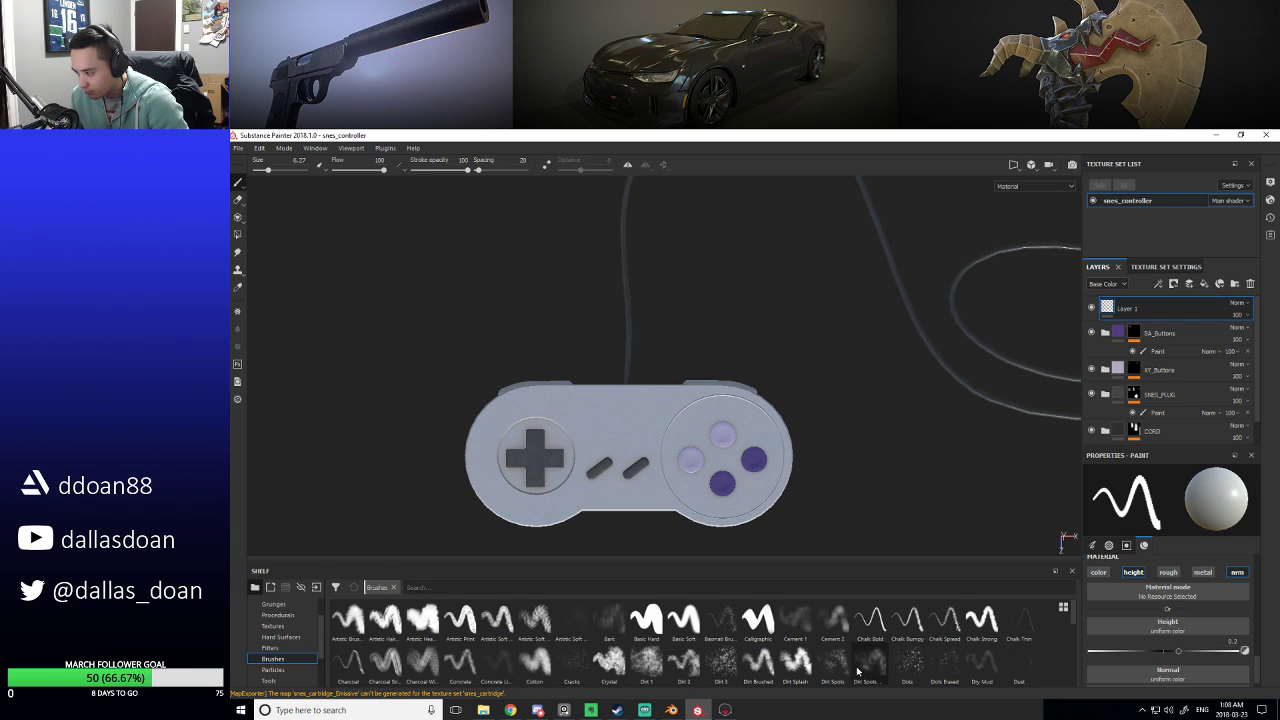
left_click(683, 620)
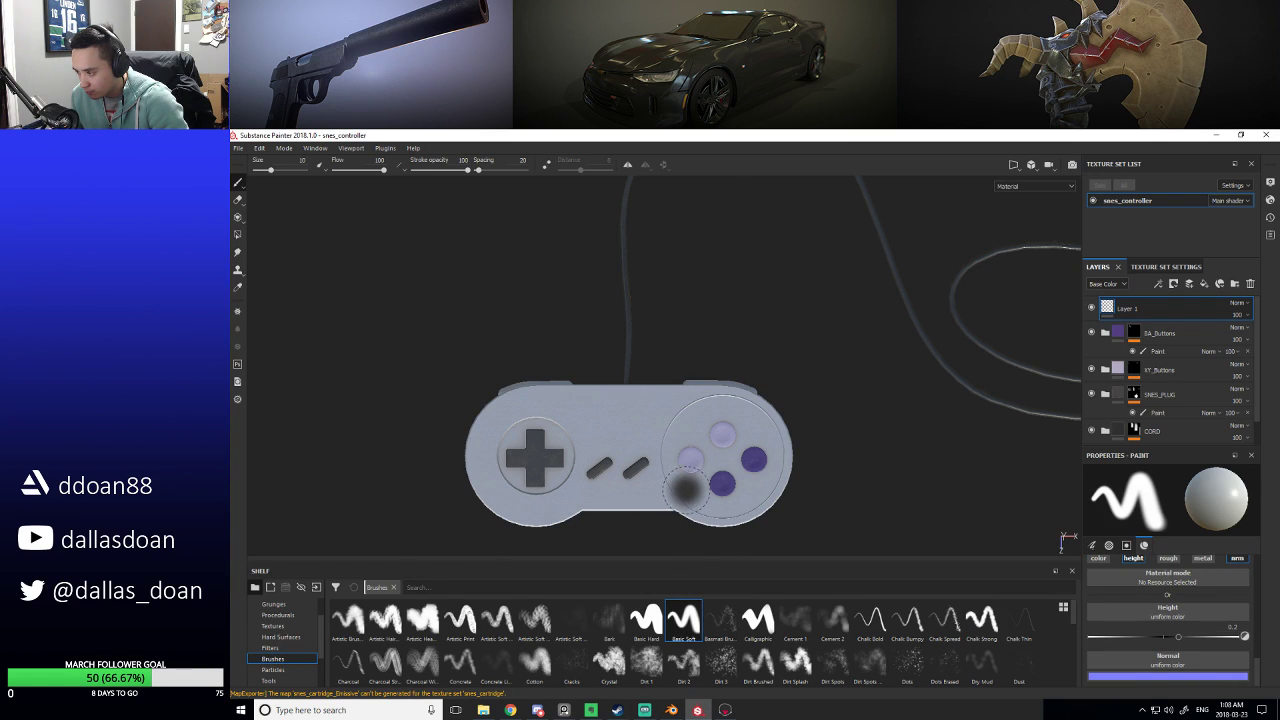
Try a straight raised stroke across the two light purple buttons with a harder brush of size 10.78, and undo it.
scroll(719, 510, "up", 2)
scroll(719, 510, "up", 2)
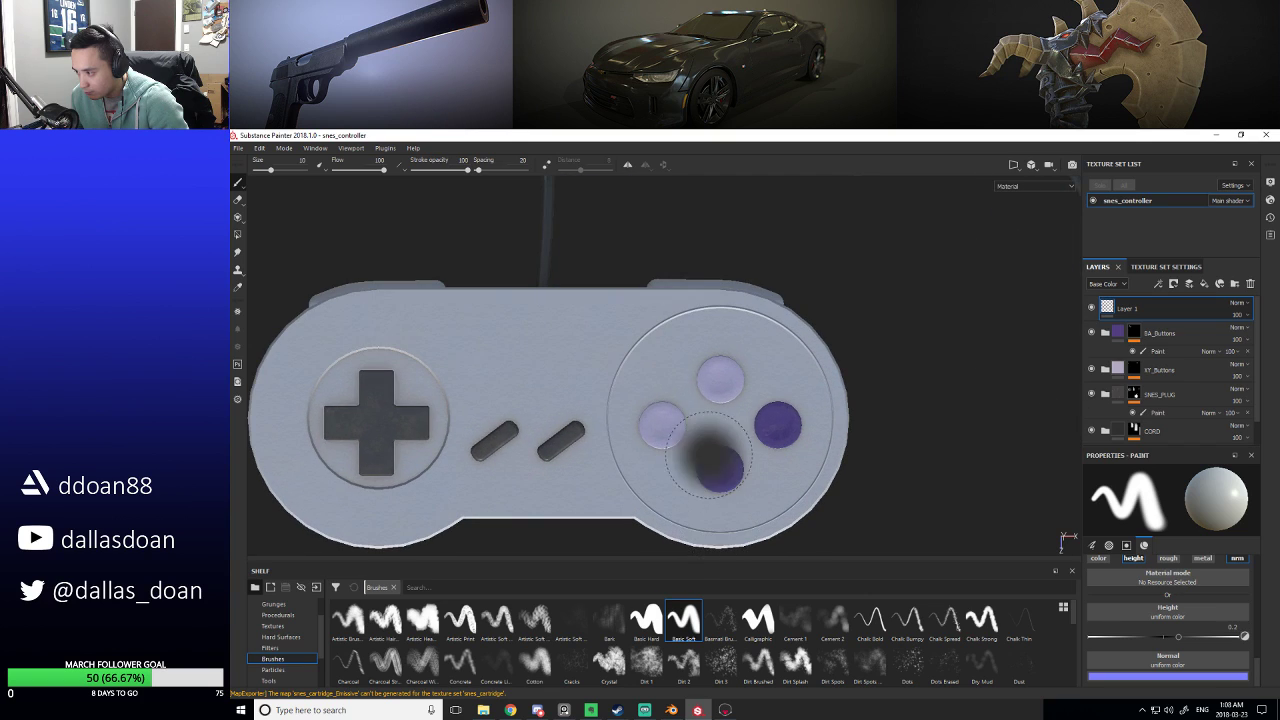
left_click_drag(670, 425, 659, 413)
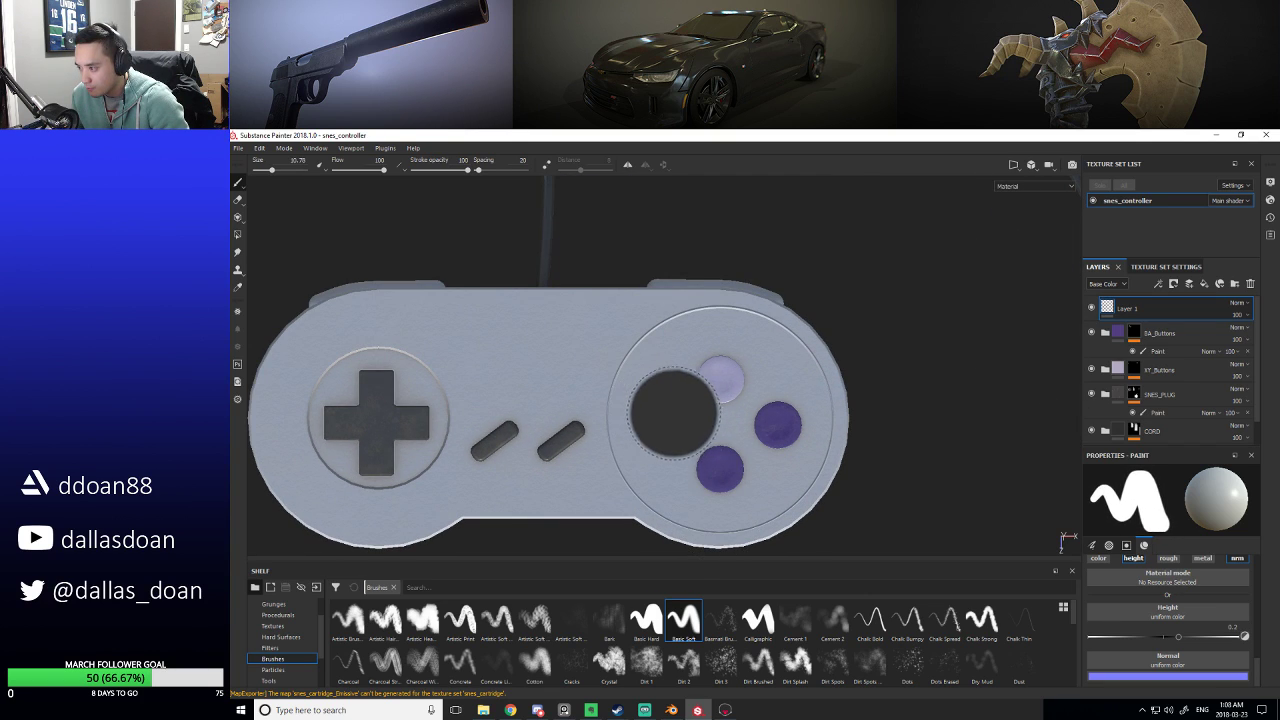
left_click(654, 429)
left_click(762, 373, "shift")
key("ctrl+z")
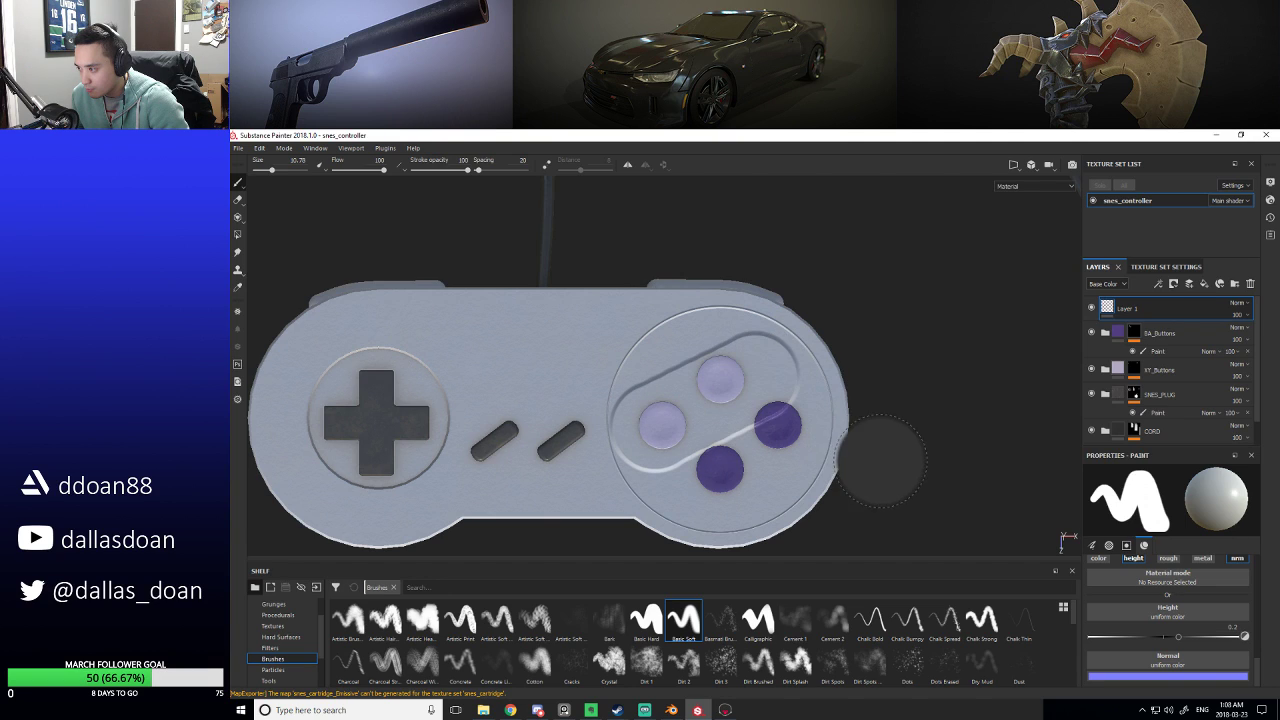
Reduce the brush size to 7.21, try a tighter raised outline around the two light purple buttons and undo it.
key("[")
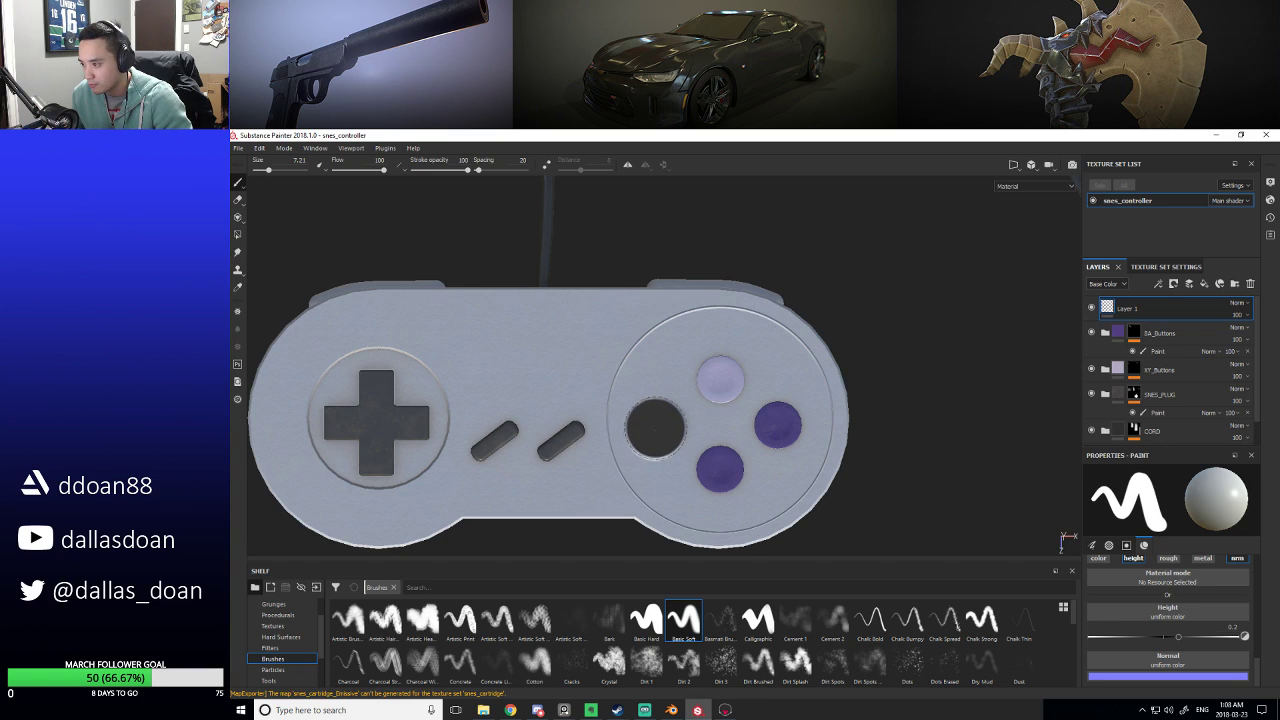
key("shift")
left_click(733, 360, "shift")
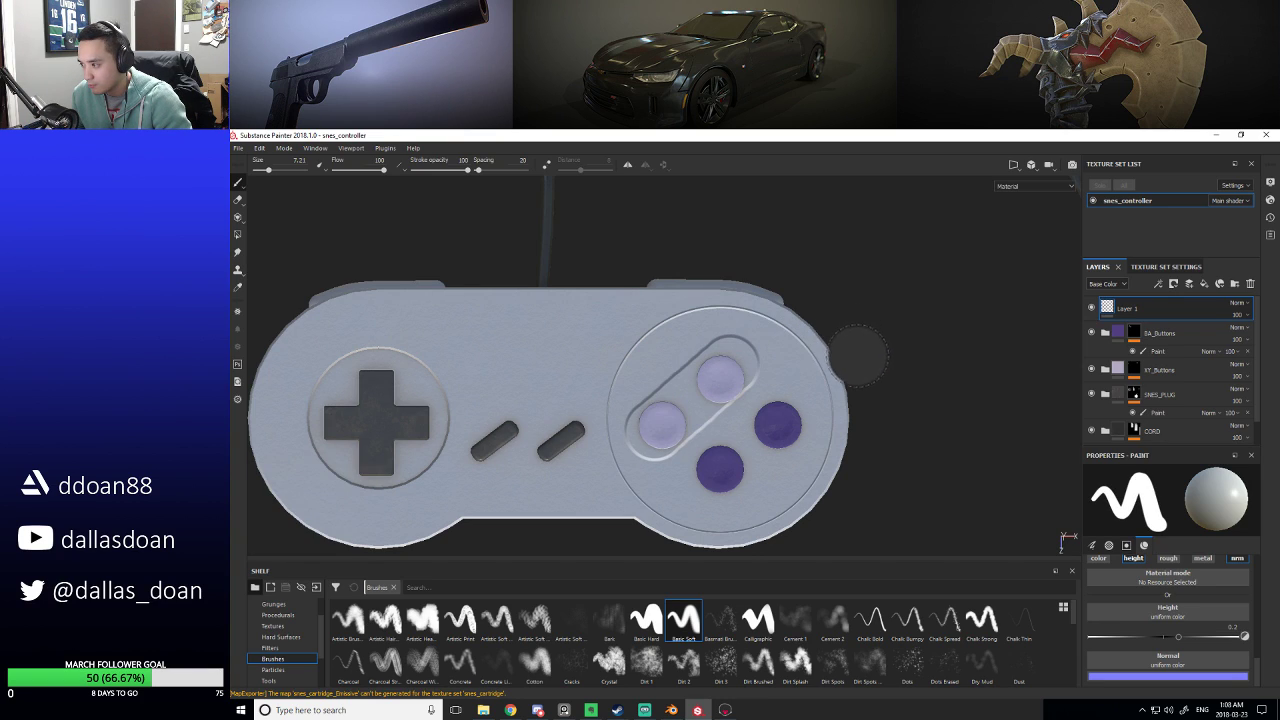
mouse_move(908, 449)
left_mouse_down("alt")
mouse_move(929, 334)
mouse_move(960, 425)
mouse_move(943, 406)
left_mouse_up("alt")
key("ctrl+z")
middle_click_drag(914, 434, 931, 431, "alt")
scroll(932, 439, "down", 1)
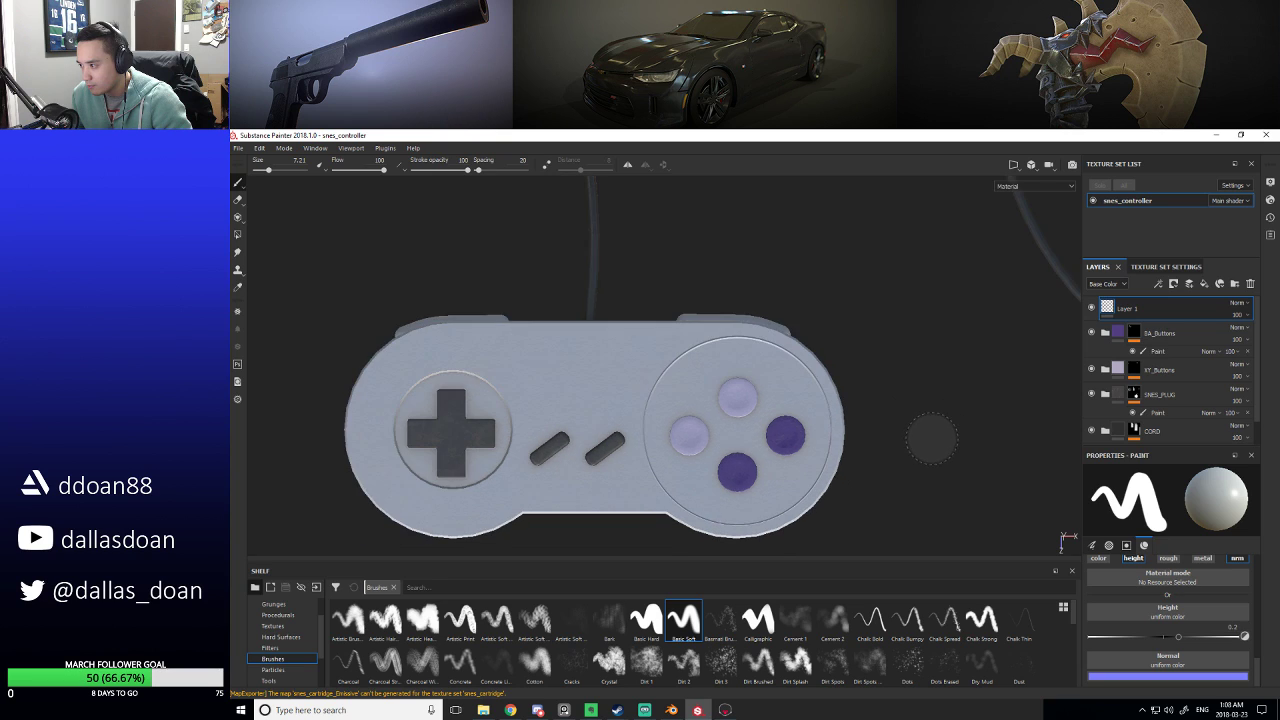
left_click_drag(932, 441, 883, 480, "alt")
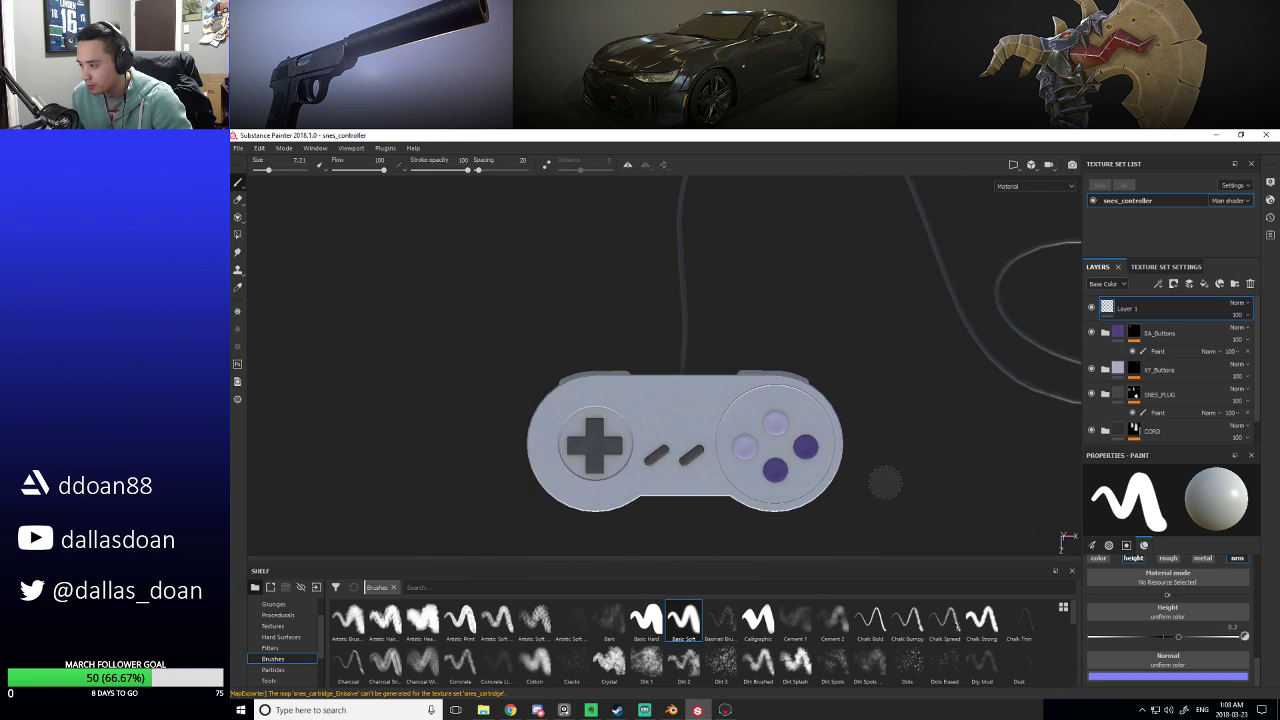
middle_click_drag(883, 480, 901, 442, "alt")
right_click_drag(901, 442, 900, 462, "alt")
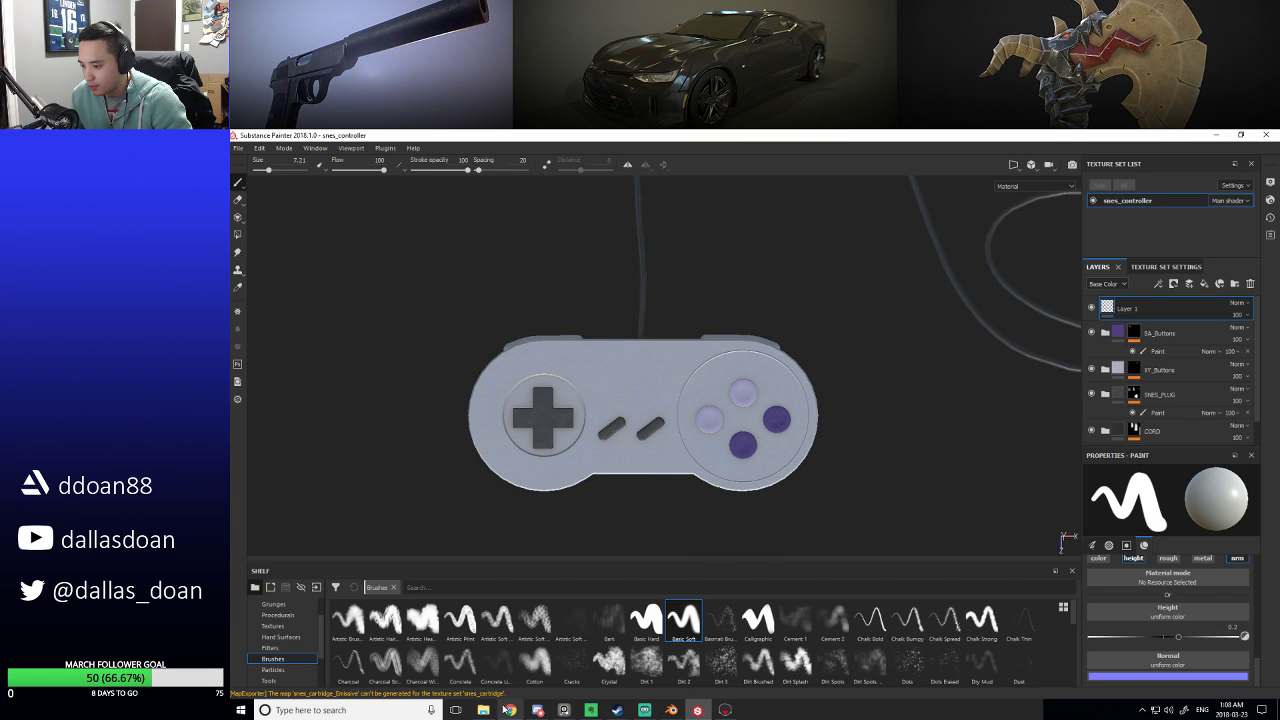
Switch to Blender and examine the cartridge mesh with its checker texture from several angles.
left_click(670, 710)
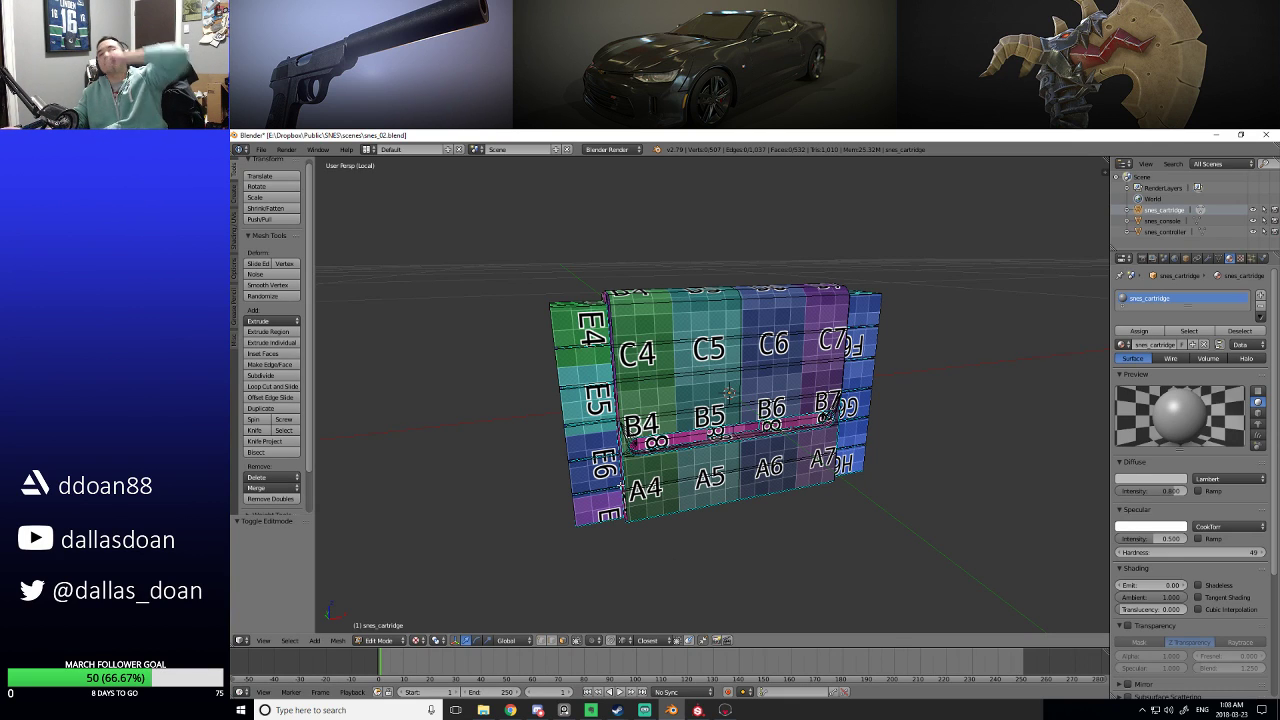
scroll(732, 410, "down", 4)
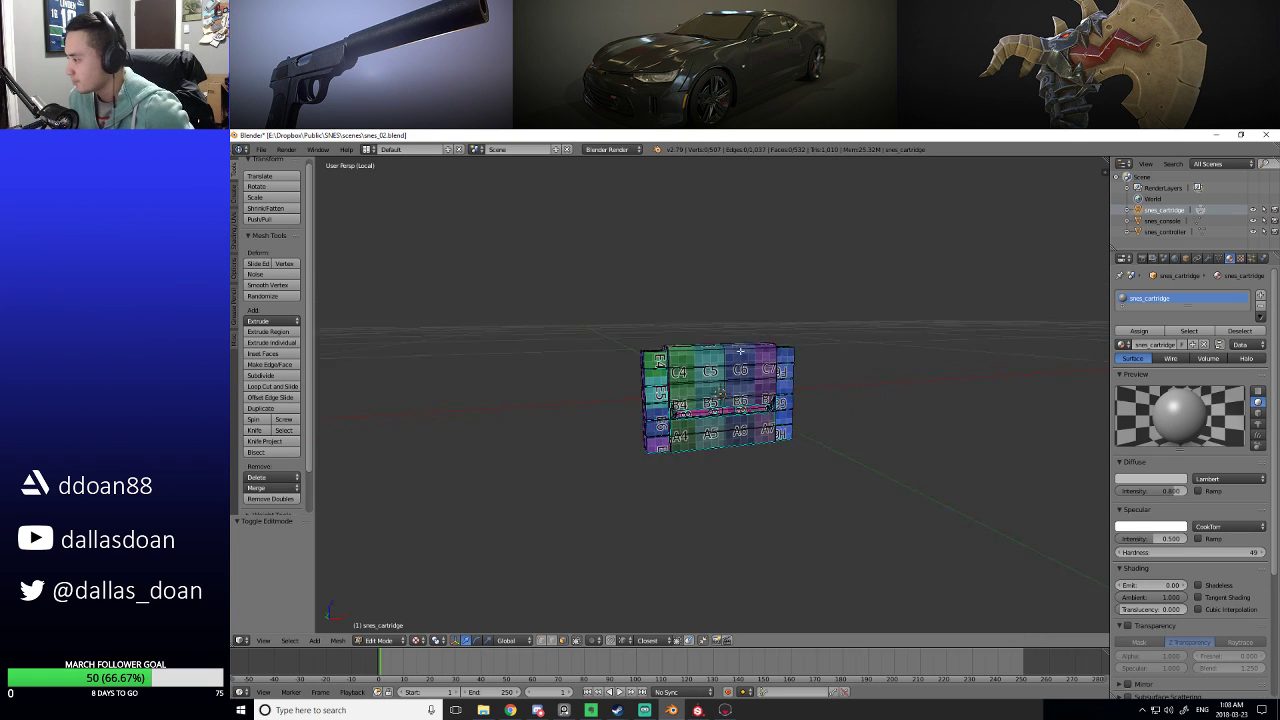
scroll(745, 377, "up", 3)
middle_click_drag(740, 412, 733, 451)
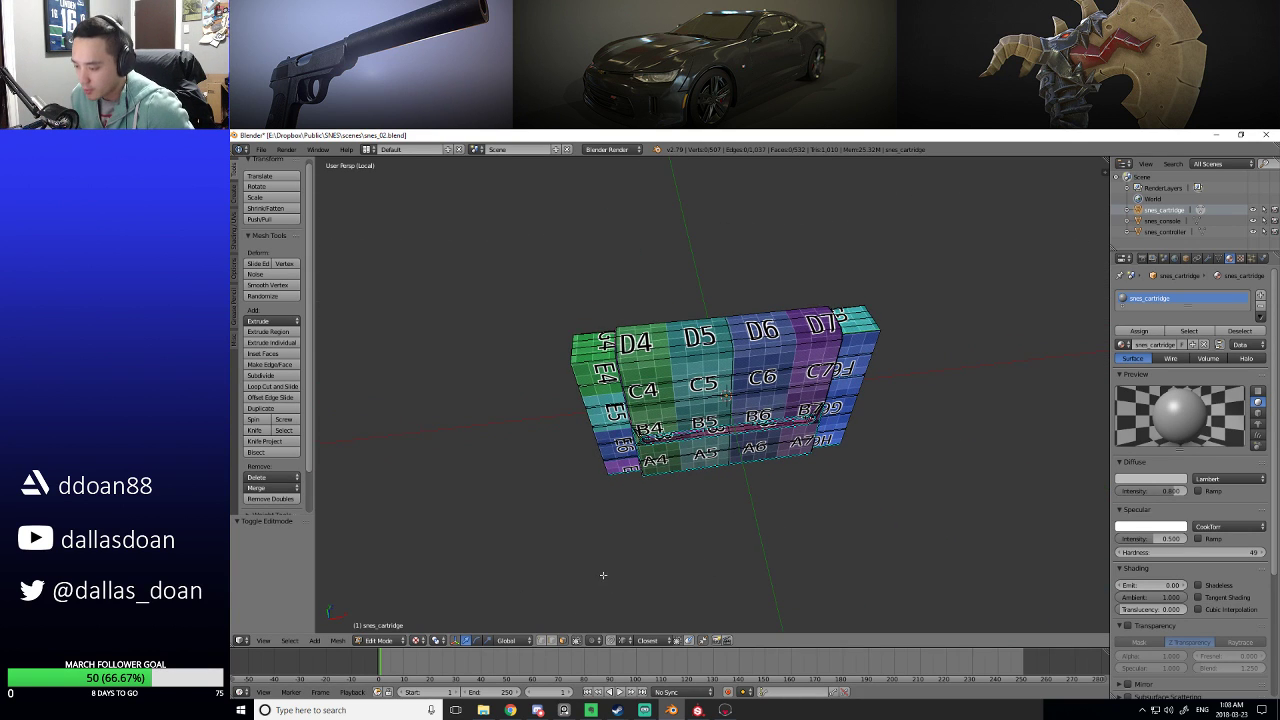
middle_click_drag(603, 574, 560, 620)
left_click(510, 709)
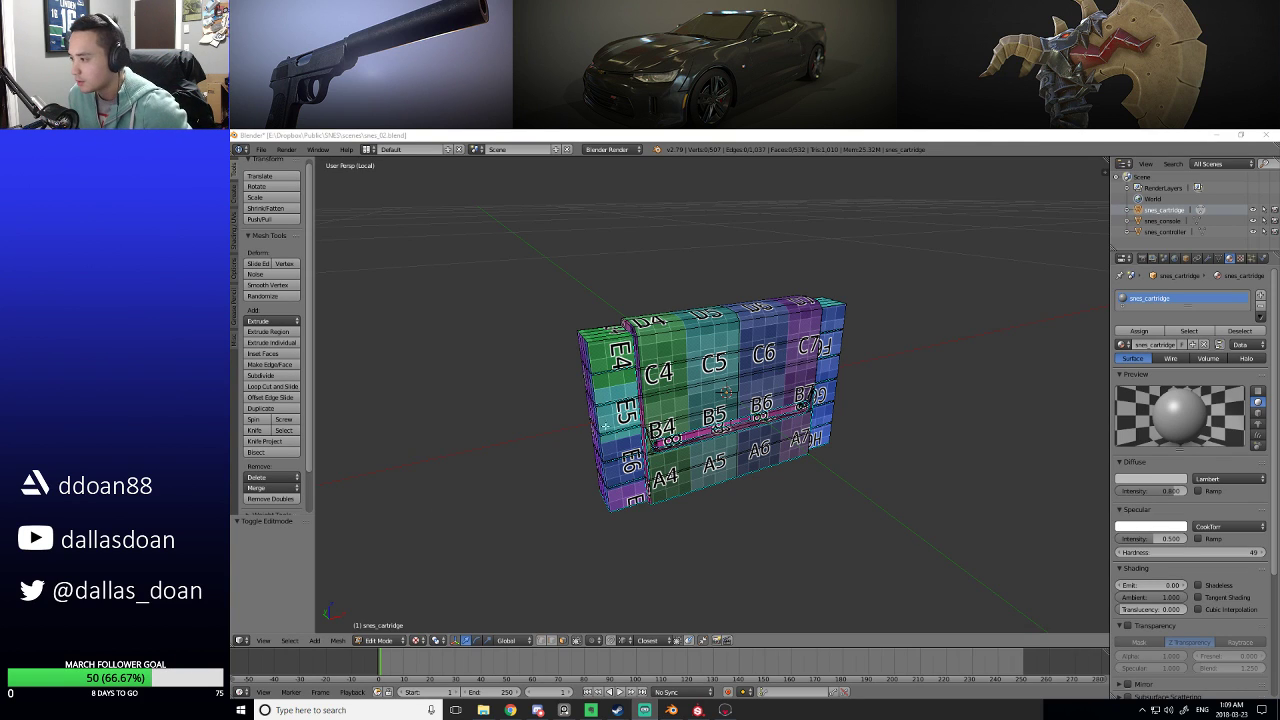
middle_click_drag(531, 423, 512, 390)
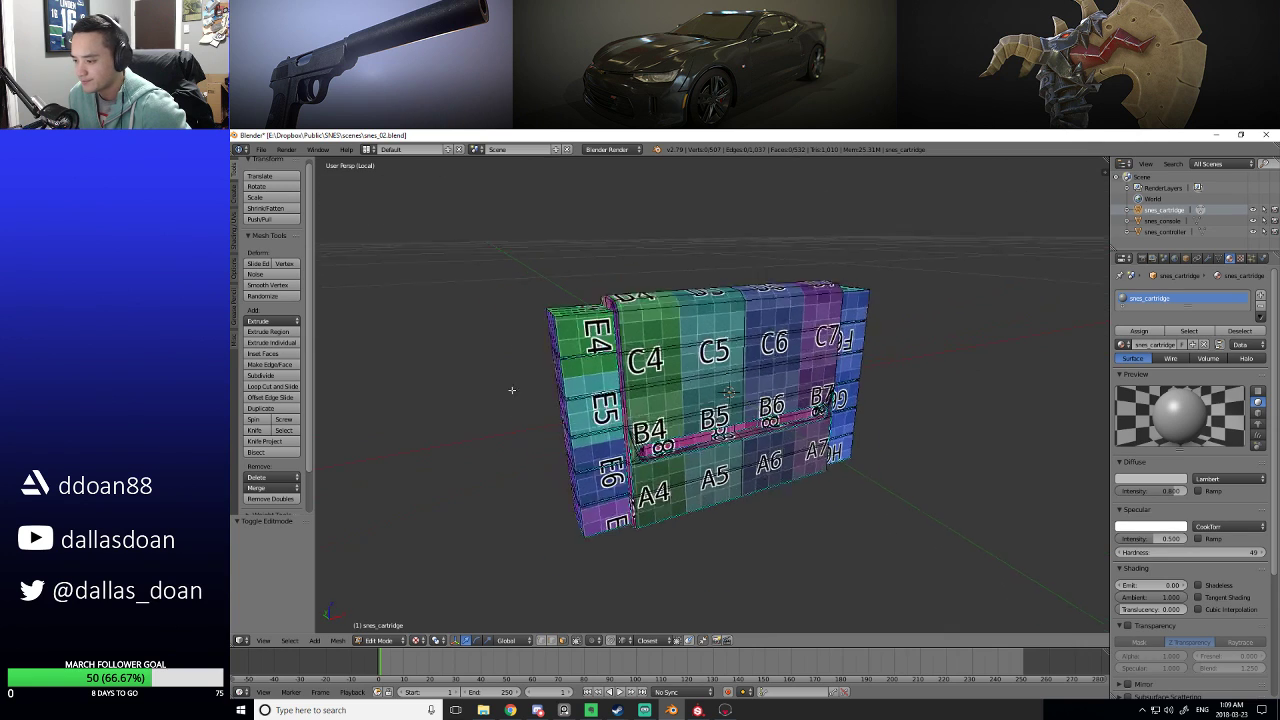
scroll(513, 395, "up", 3)
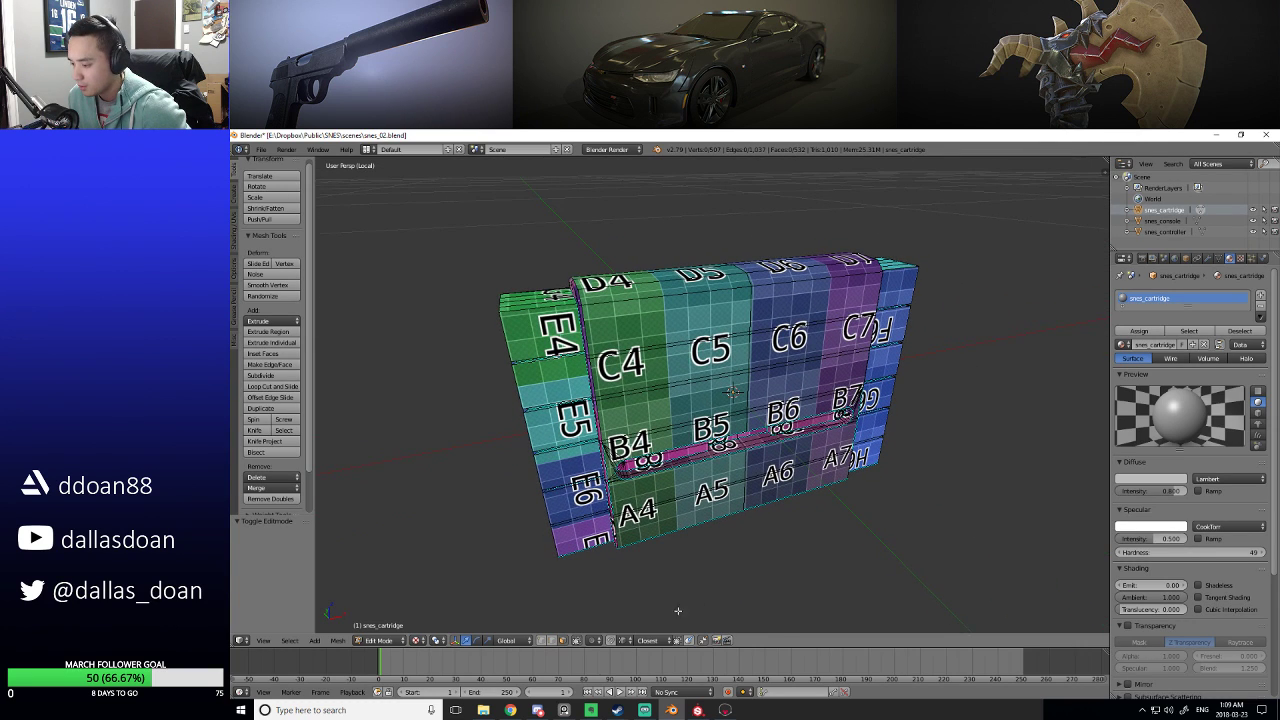
Switch to Marmoset Toolbag and clear the selection of the shadow catcher in the SNES scene.
left_click(725, 710)
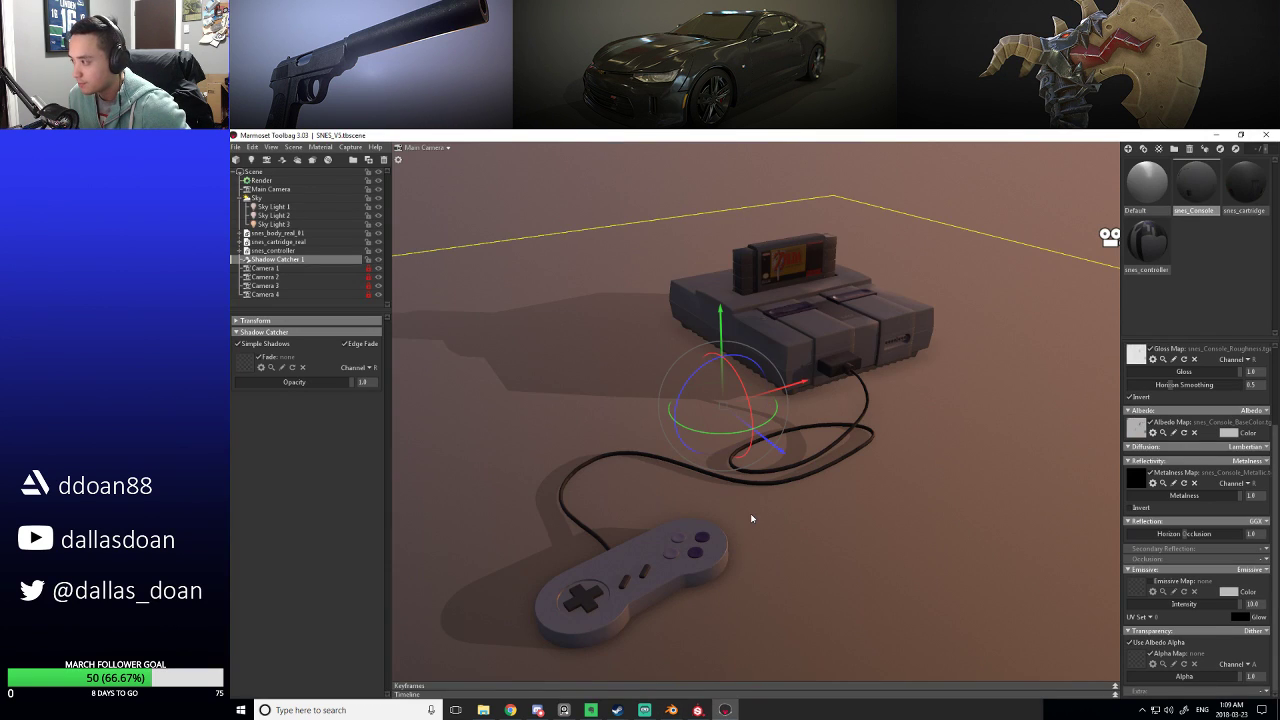
left_click(996, 210)
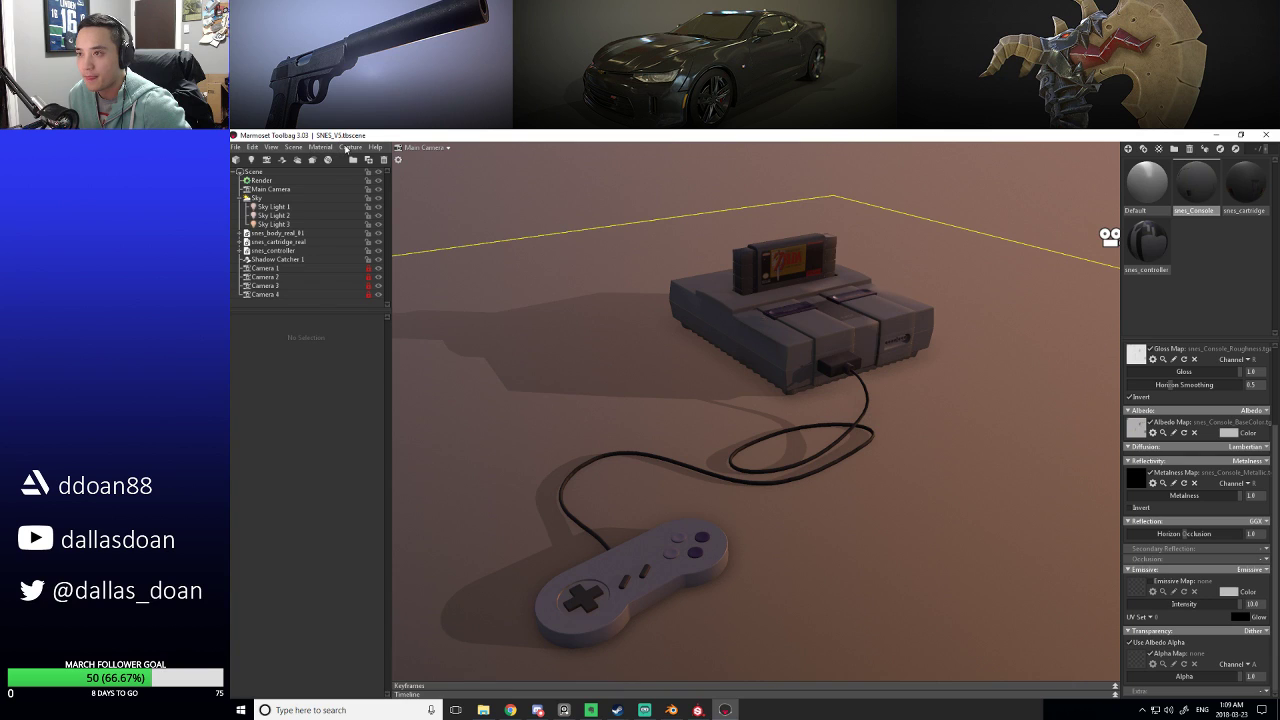
left_click(350, 147)
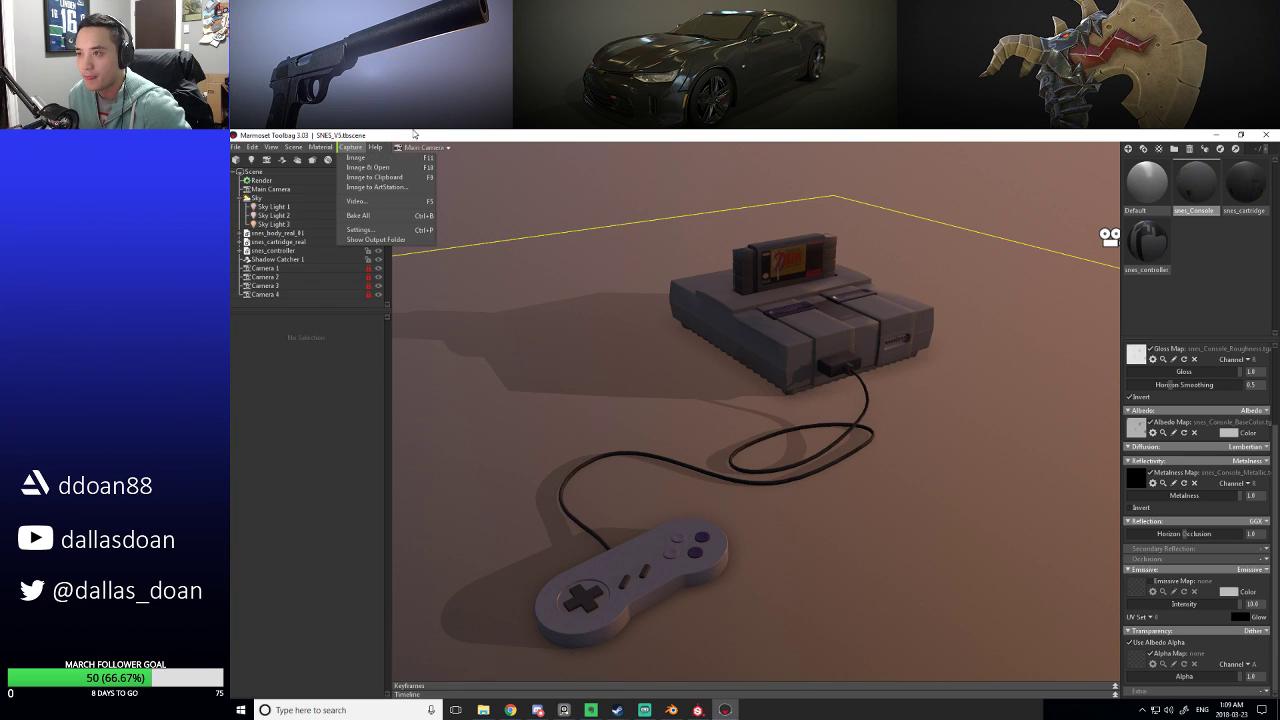
left_click(517, 209)
Unlock Camera 1, enable its depth of field and view the scene through it.
left_click(262, 269)
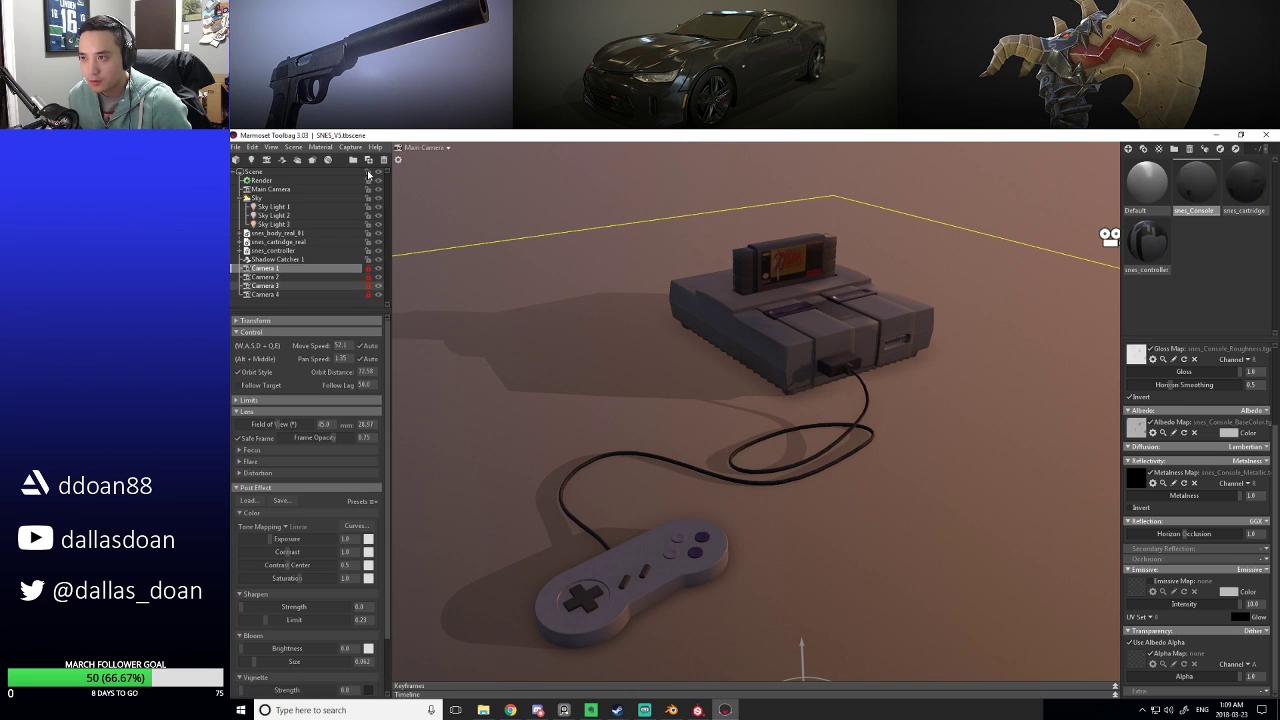
left_click(242, 451)
left_click(241, 461)
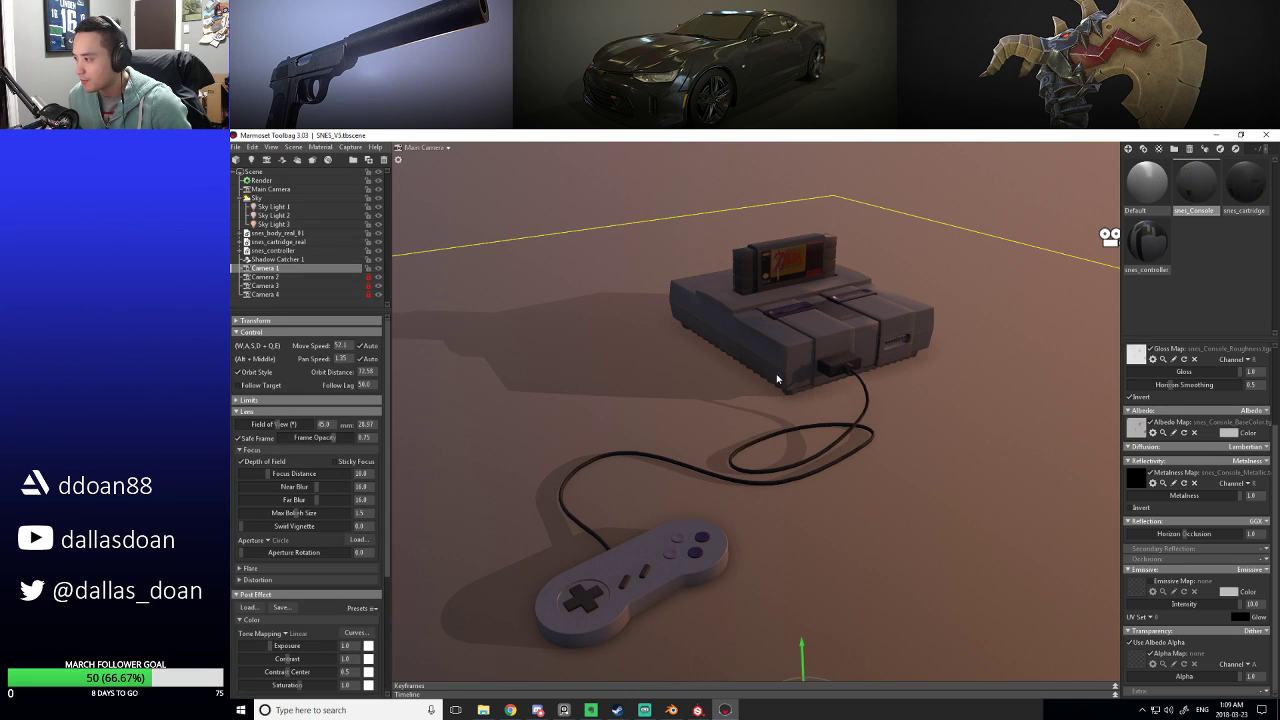
left_click(425, 147)
left_click(485, 160)
Try different focus points for Camera 1 on the controller and the cable, and reselect the camera.
middle_click(684, 481)
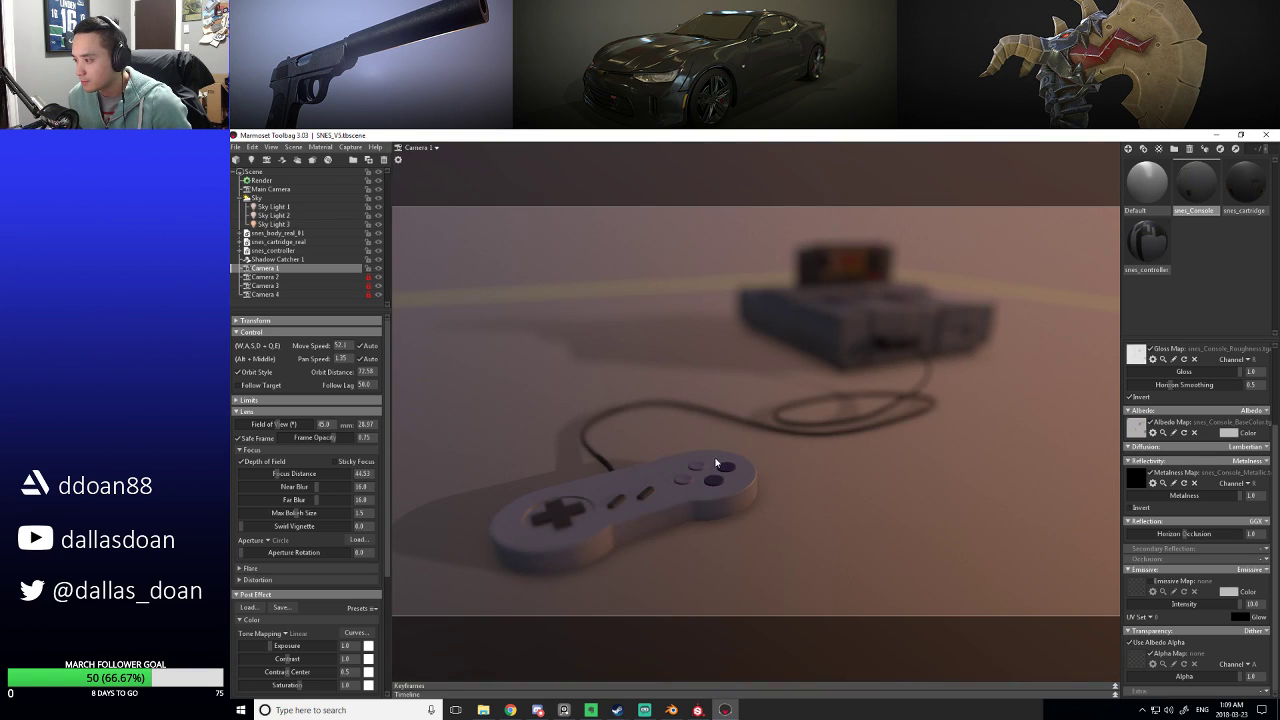
left_click(716, 474, "ctrl")
left_click(767, 416, "ctrl")
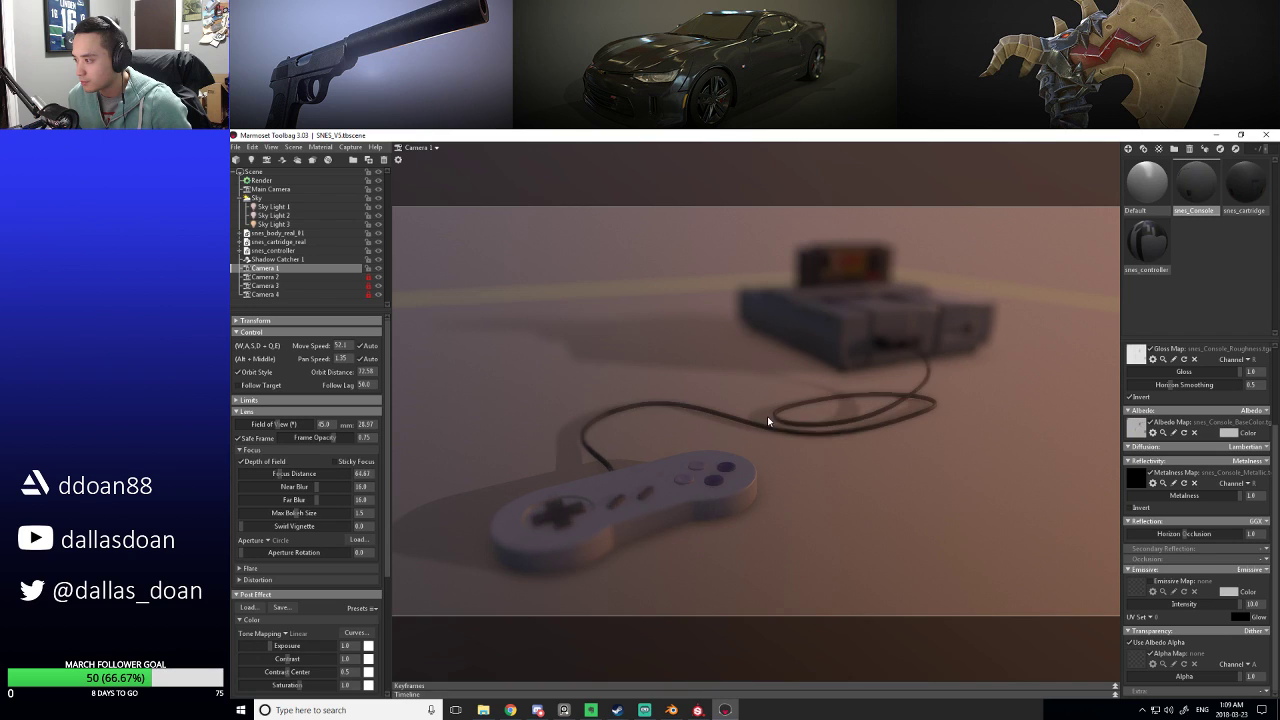
left_click(732, 467, "ctrl")
left_click(709, 479)
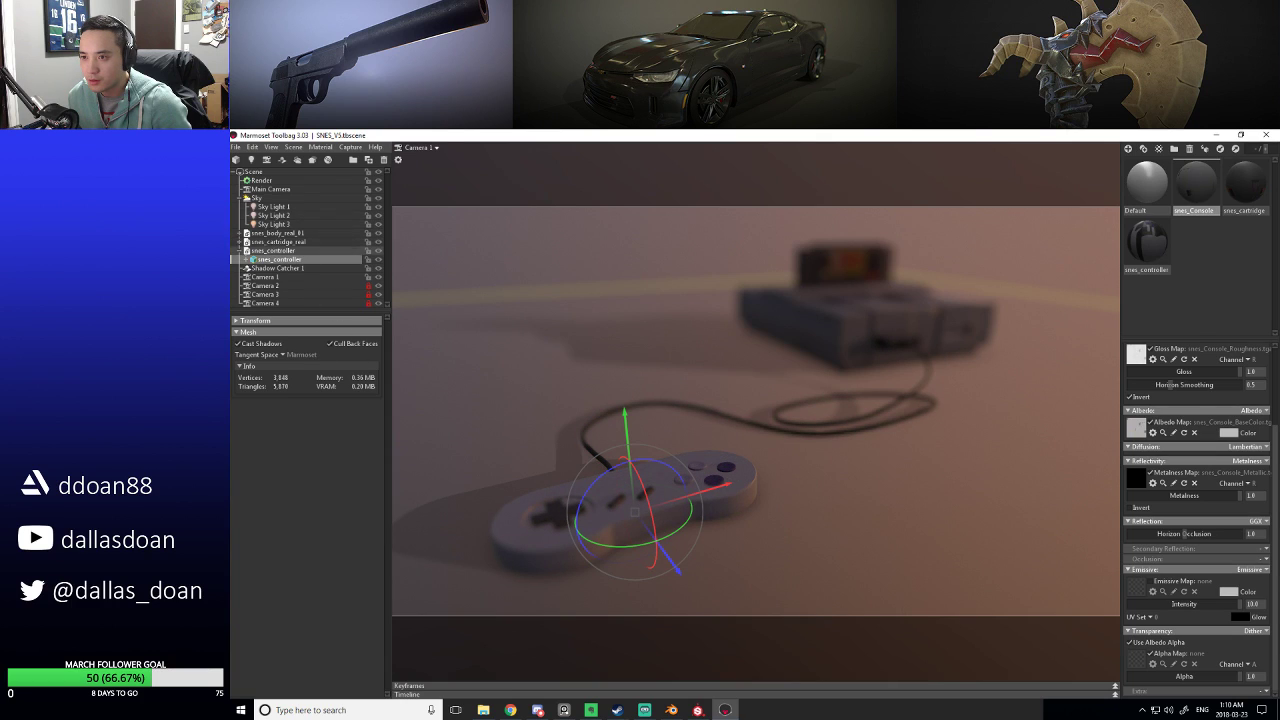
left_click(241, 250)
left_click(265, 268)
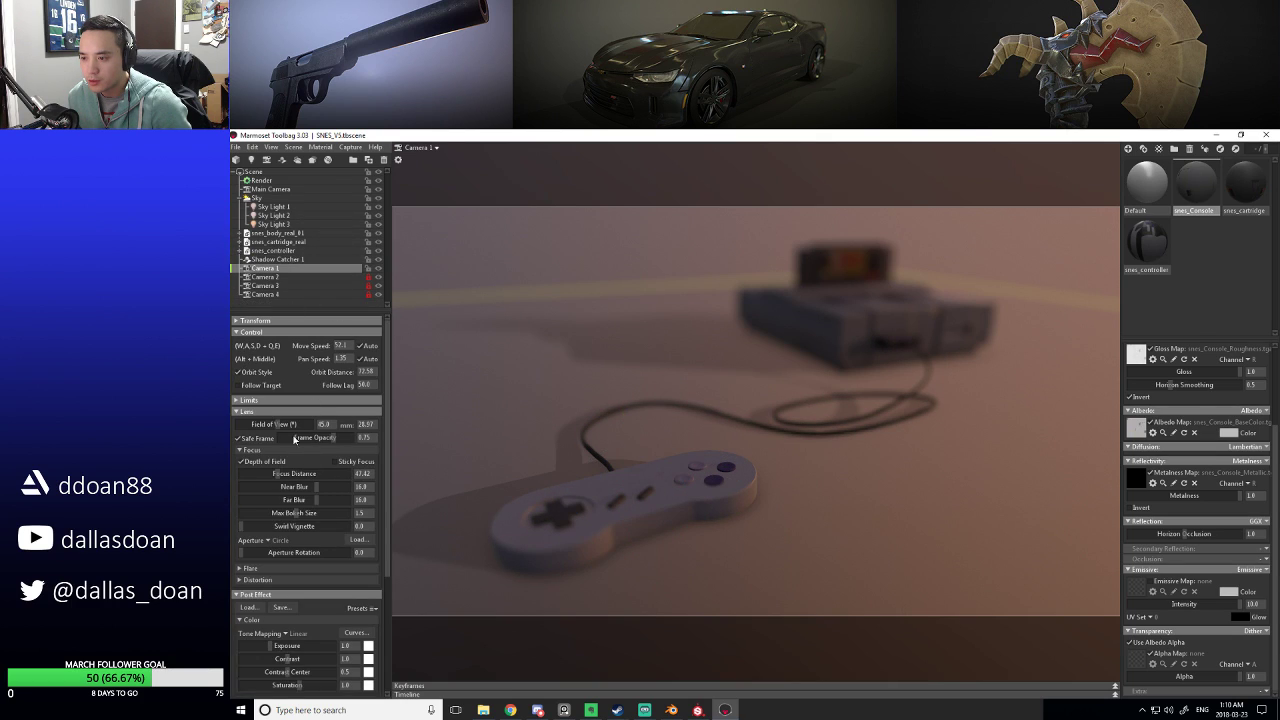
Reduce Camera 1's near blur to about 1.1 and far blur to about 3, and set the focus on the controller.
left_click_drag(316, 487, 278, 499)
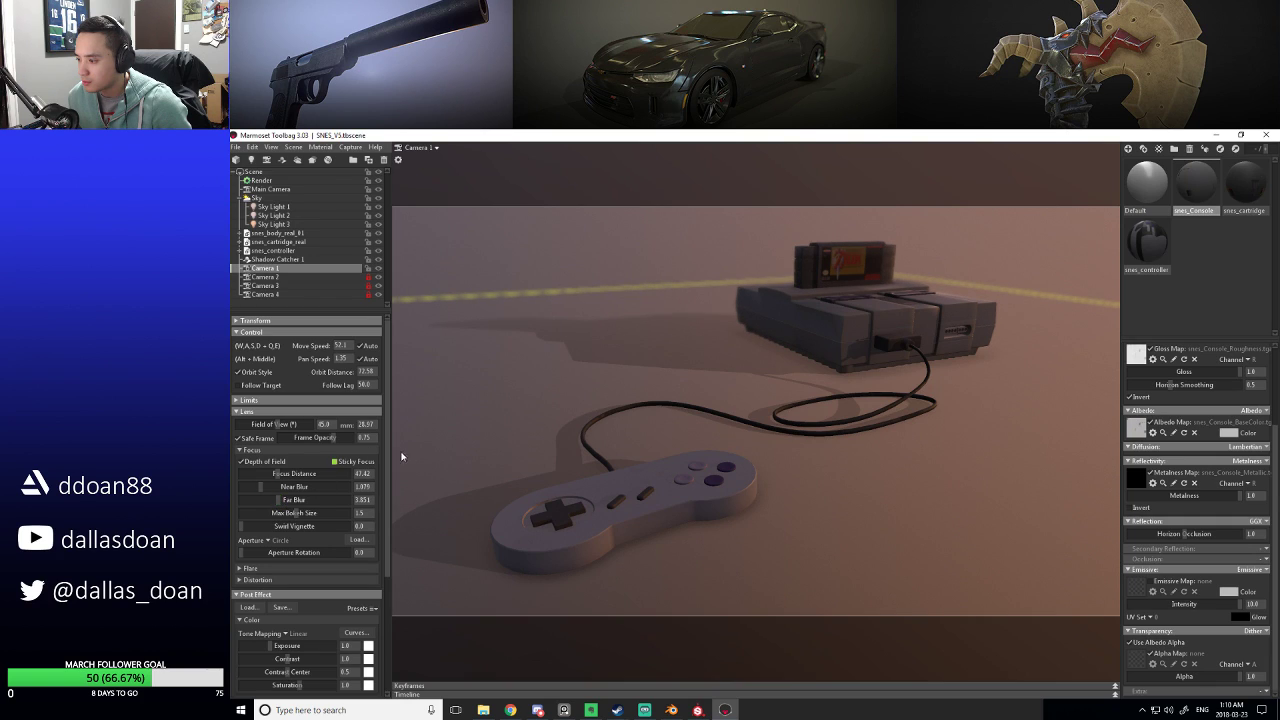
middle_click(651, 506)
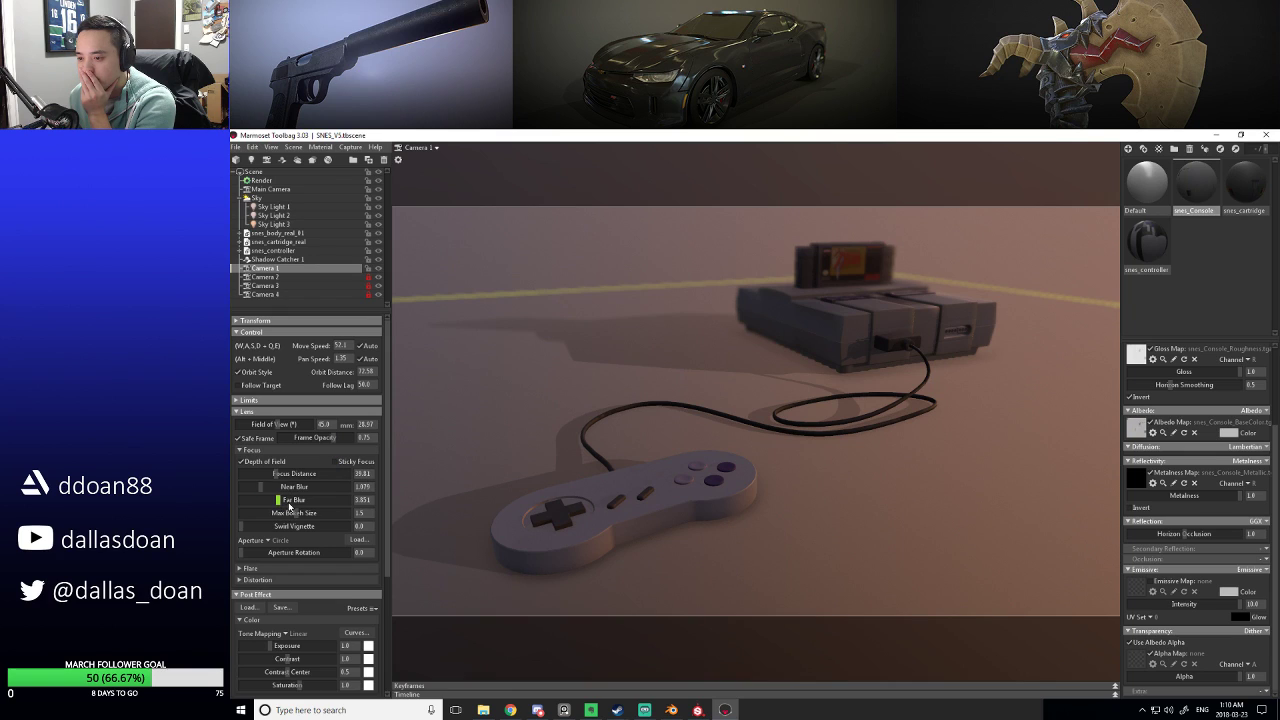
left_click_drag(281, 503, 274, 500)
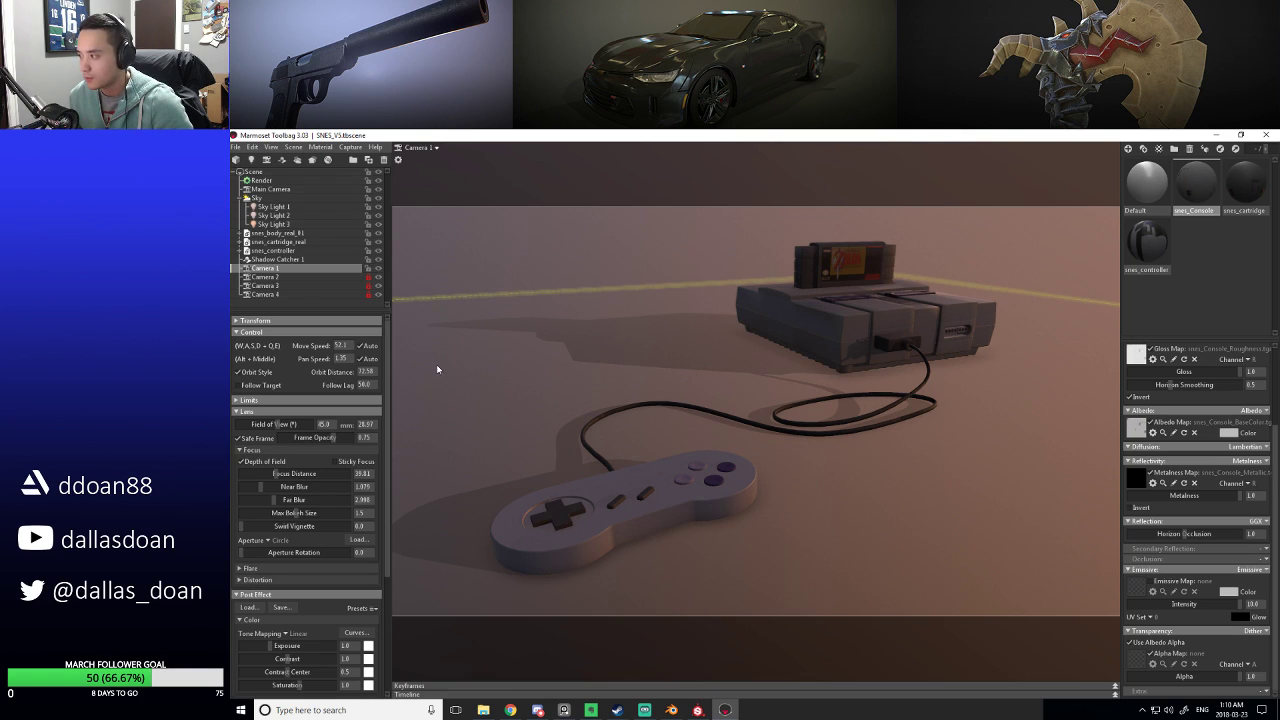
Capture the Camera 1 view as an image, review it in the photo viewer and close it.
left_click(349, 147)
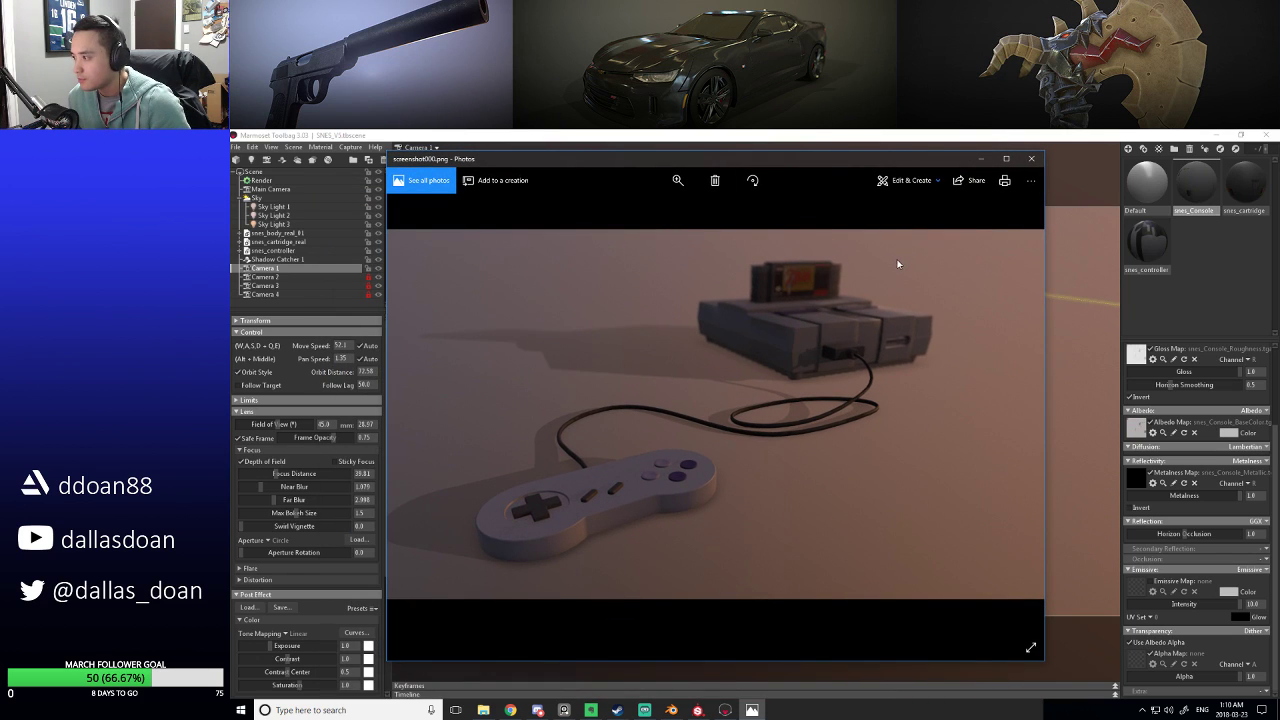
left_click(1031, 159)
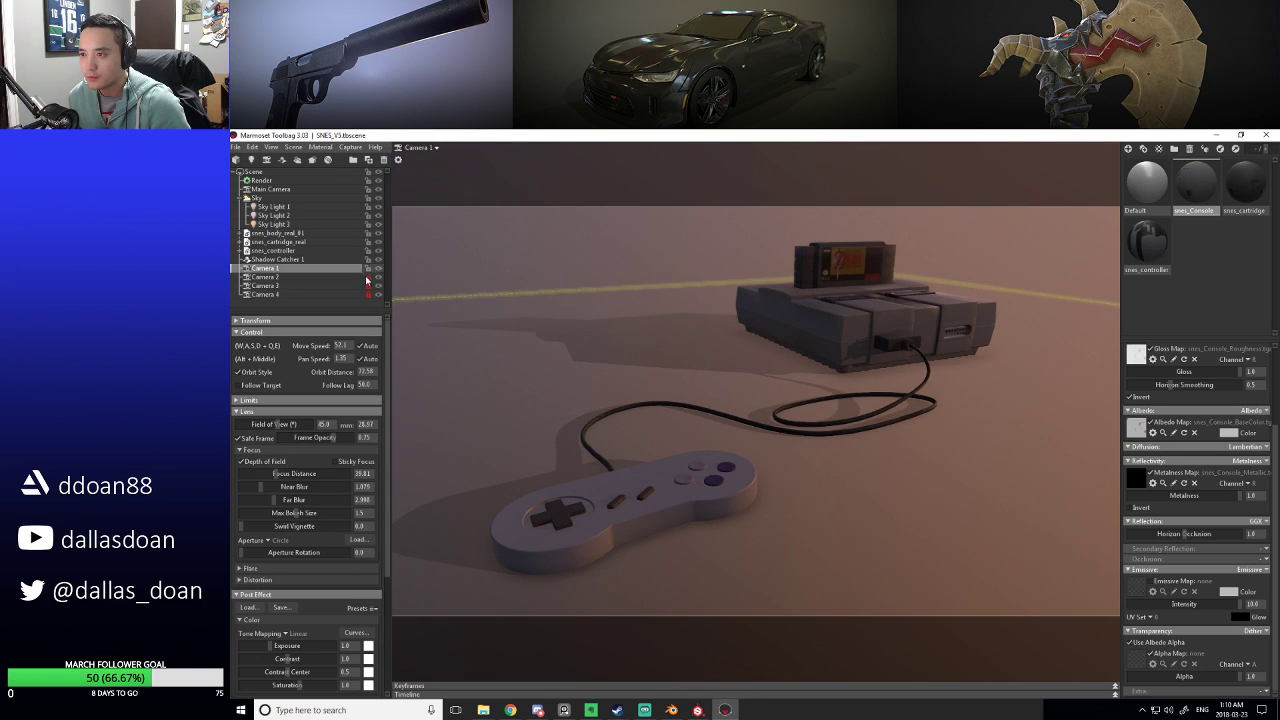
View the scene through Camera 2, unlock and select that camera, and enable its depth of field.
left_click(422, 148)
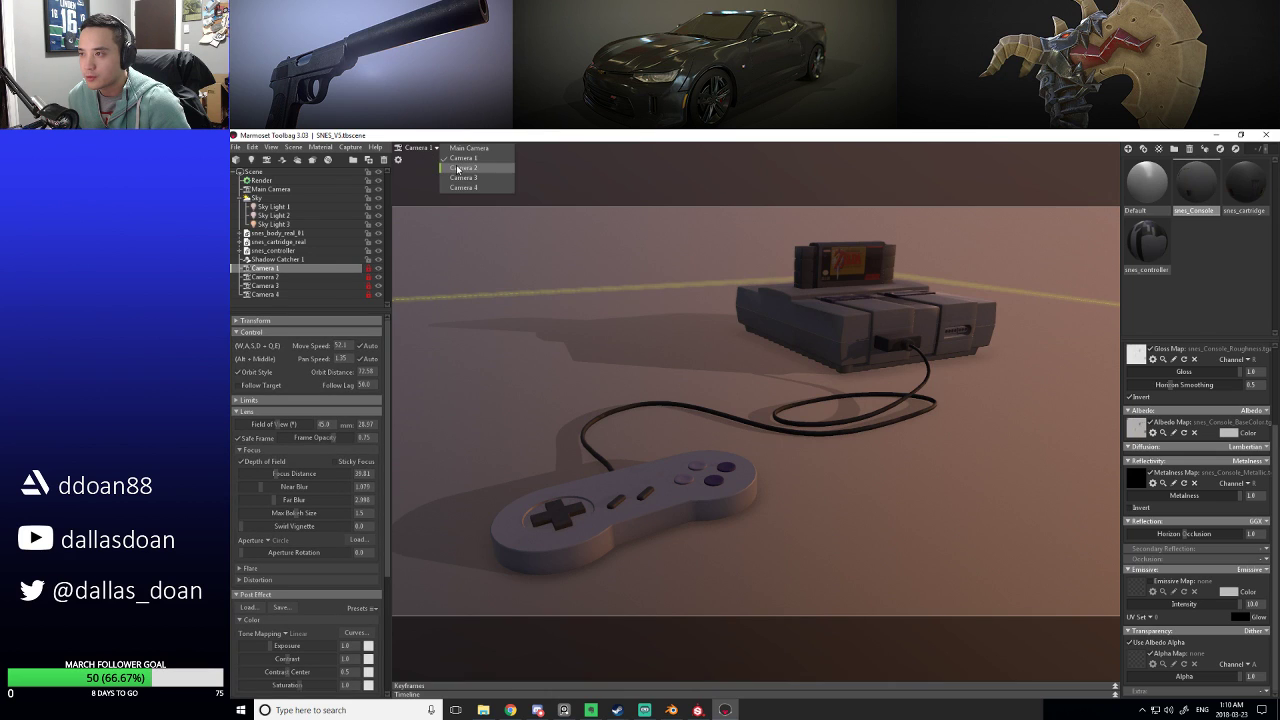
left_click(462, 167)
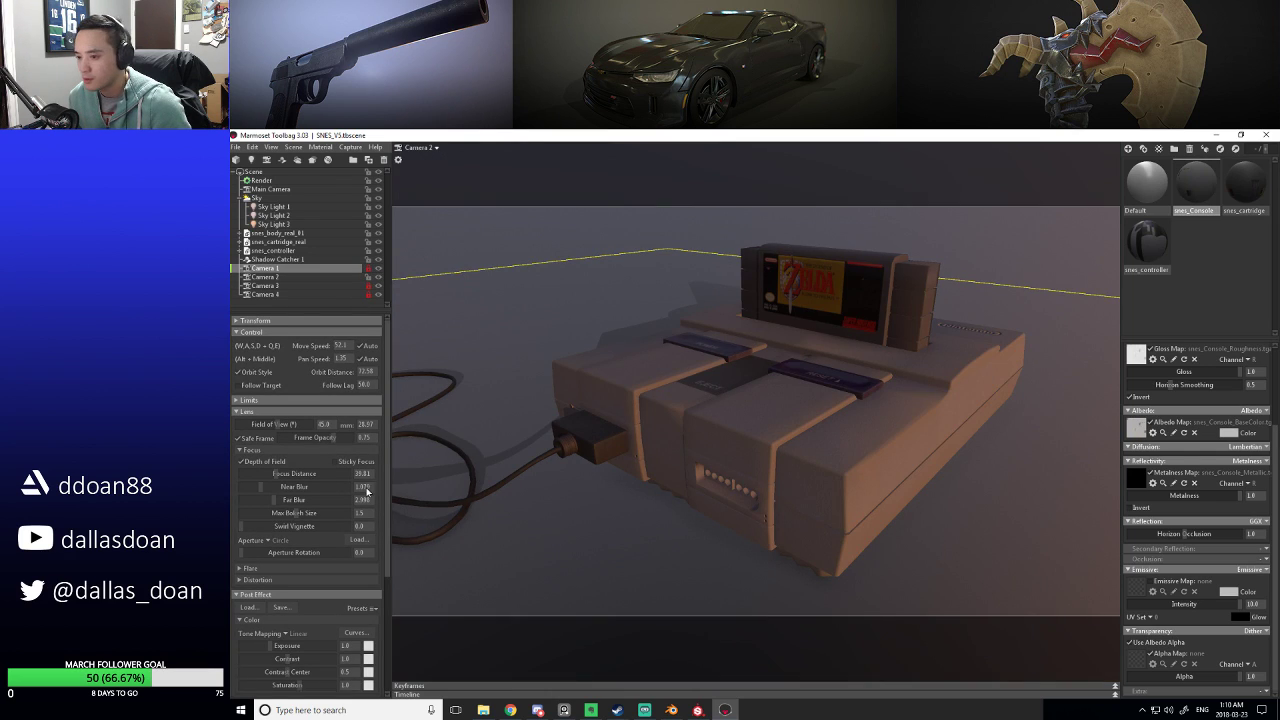
left_click(285, 277)
left_click(241, 461)
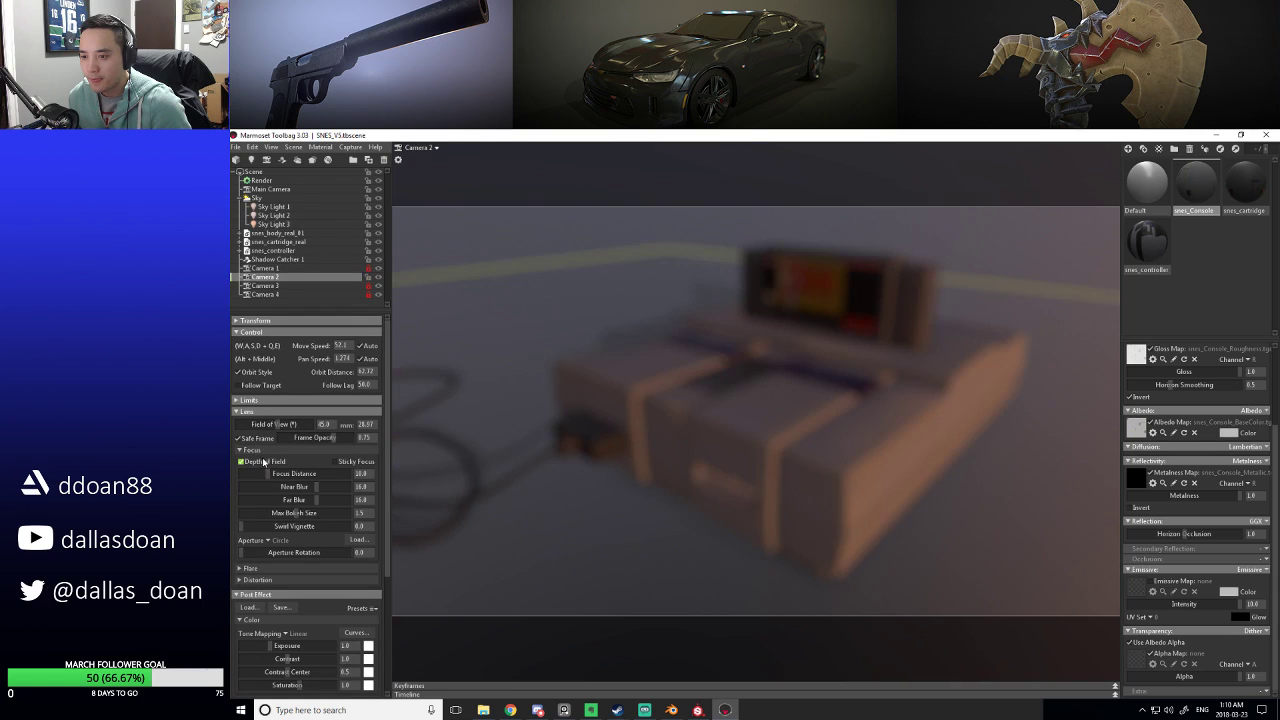
Focus Camera 2 on the console, reduce near blur to about 1.8 and far blur to about 4.7, and review a captured image.
middle_click(690, 406)
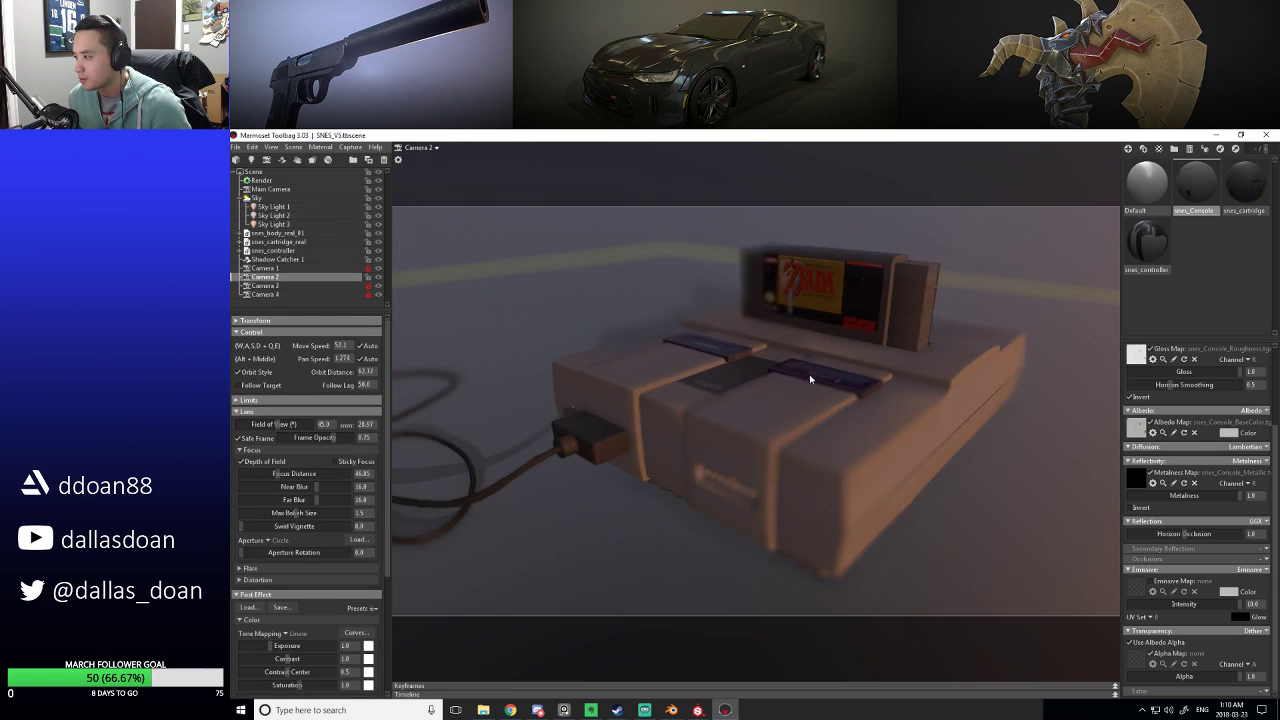
left_click(793, 289, "ctrl")
left_click(807, 392, "ctrl")
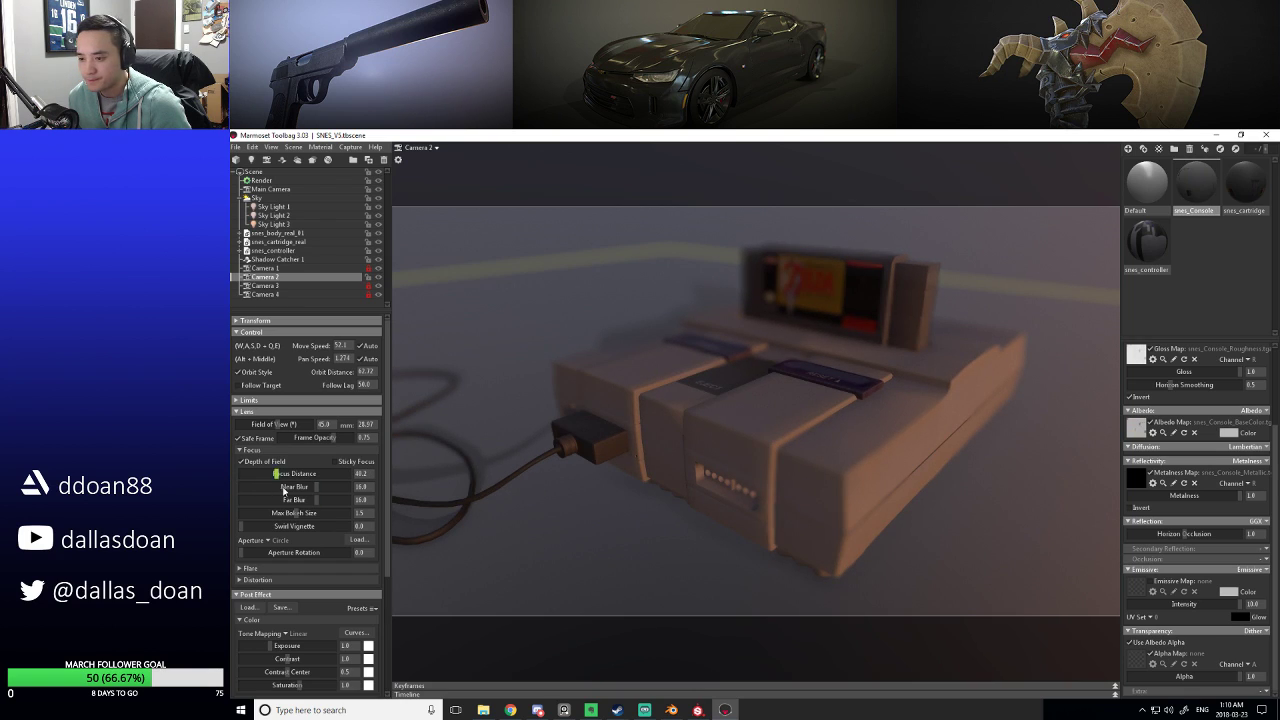
left_click_drag(314, 487, 283, 499)
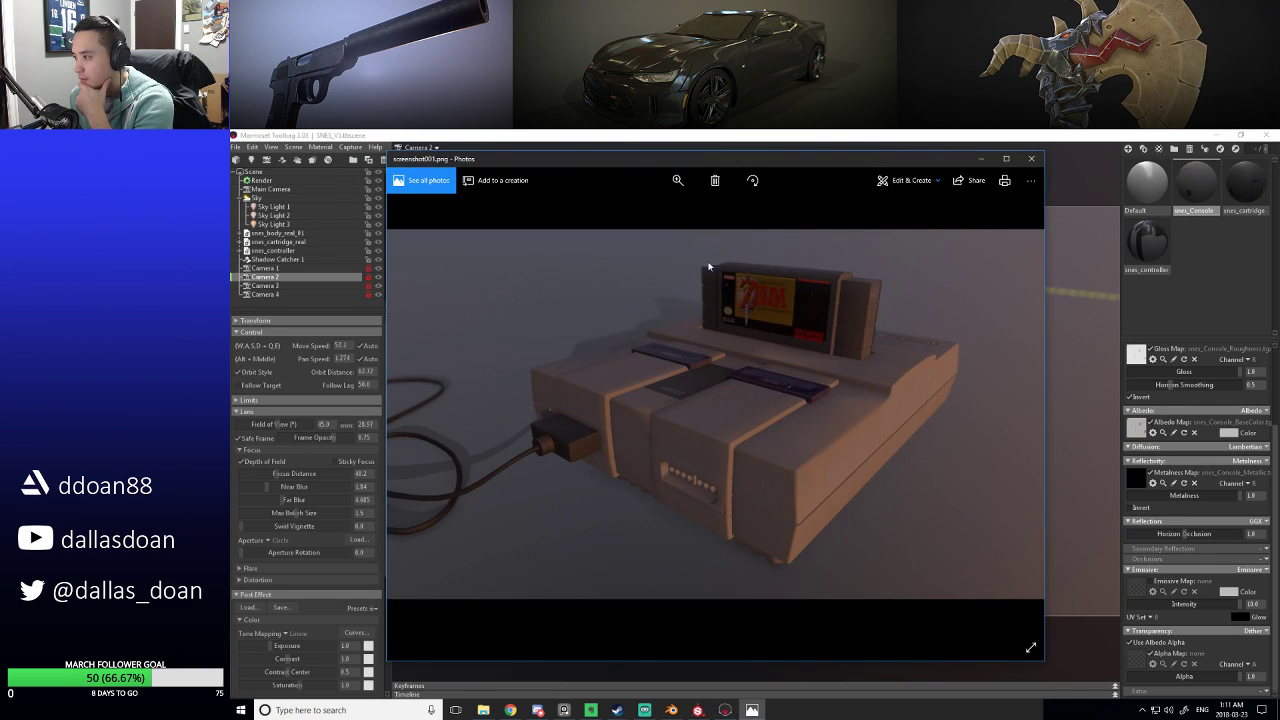
left_click(1031, 158)
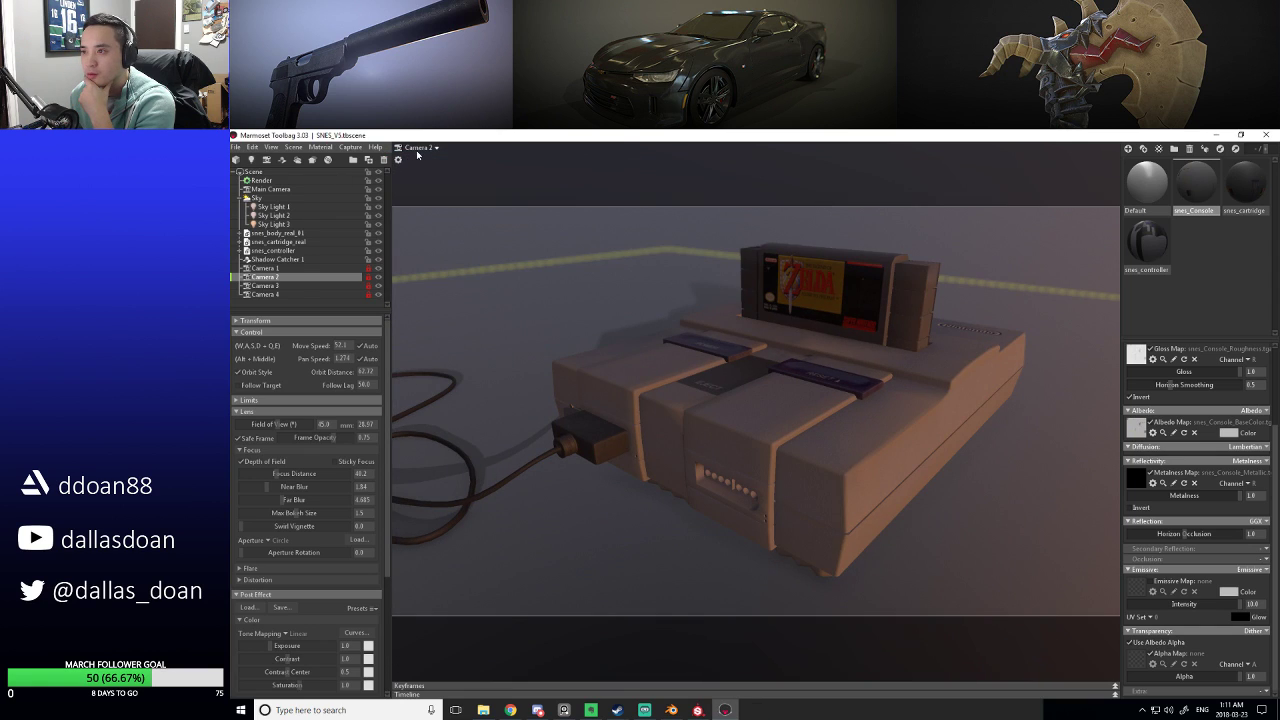
View the scene through Camera 3, unlock and select that camera, and enable its depth of field.
left_click(418, 150)
left_click(474, 179)
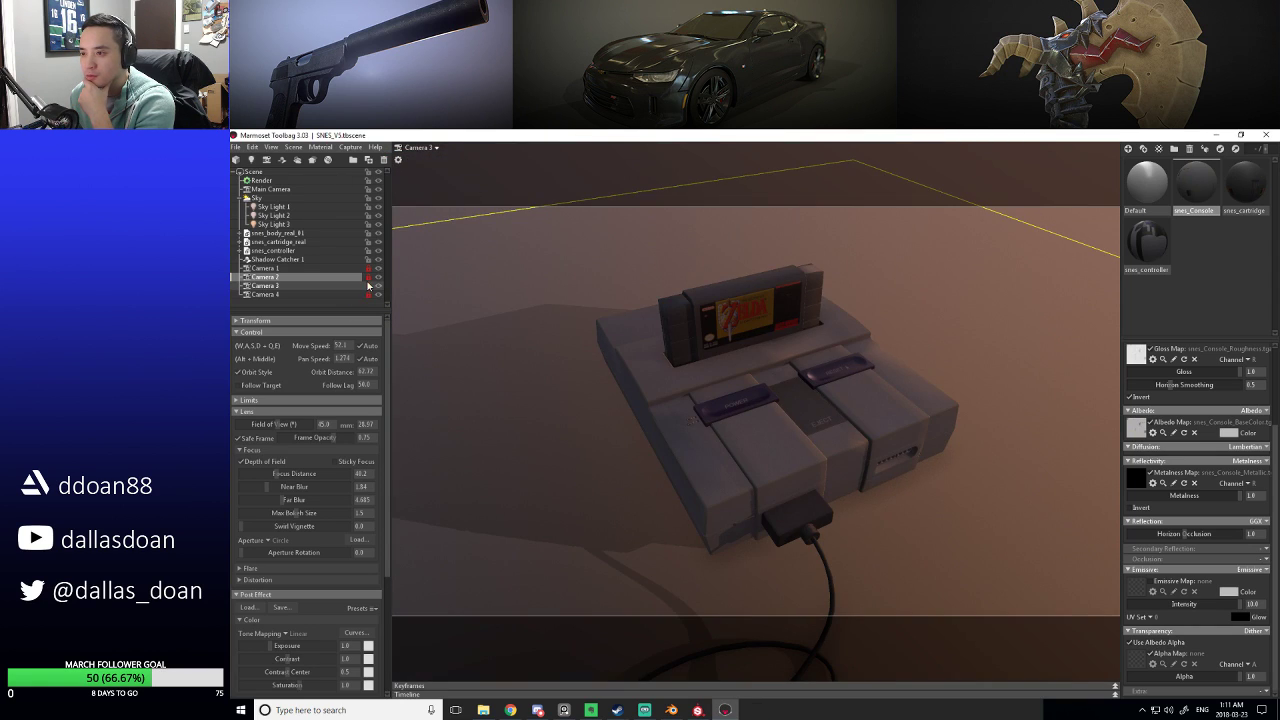
left_click(339, 286)
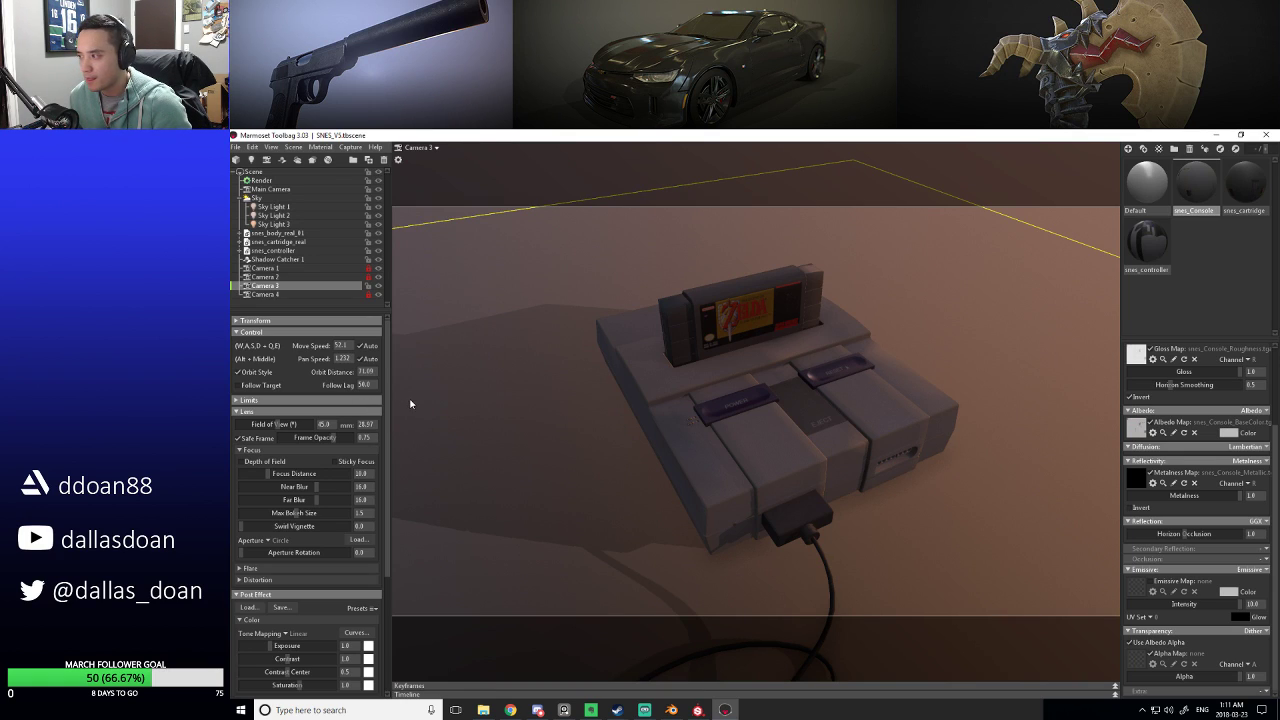
left_click(243, 461)
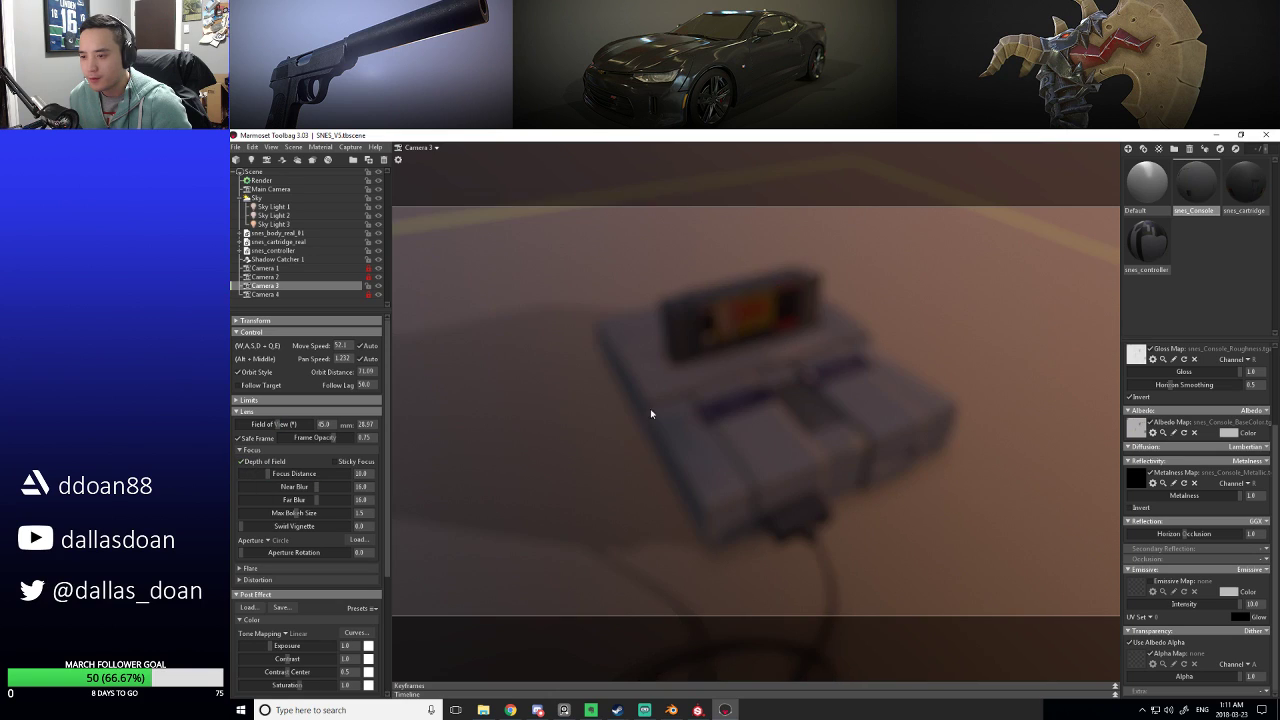
Focus Camera 3 on the console's front, reduce near blur to about 9.7 and far blur to about 7.5, and review a captured image.
left_click(771, 431, "ctrl")
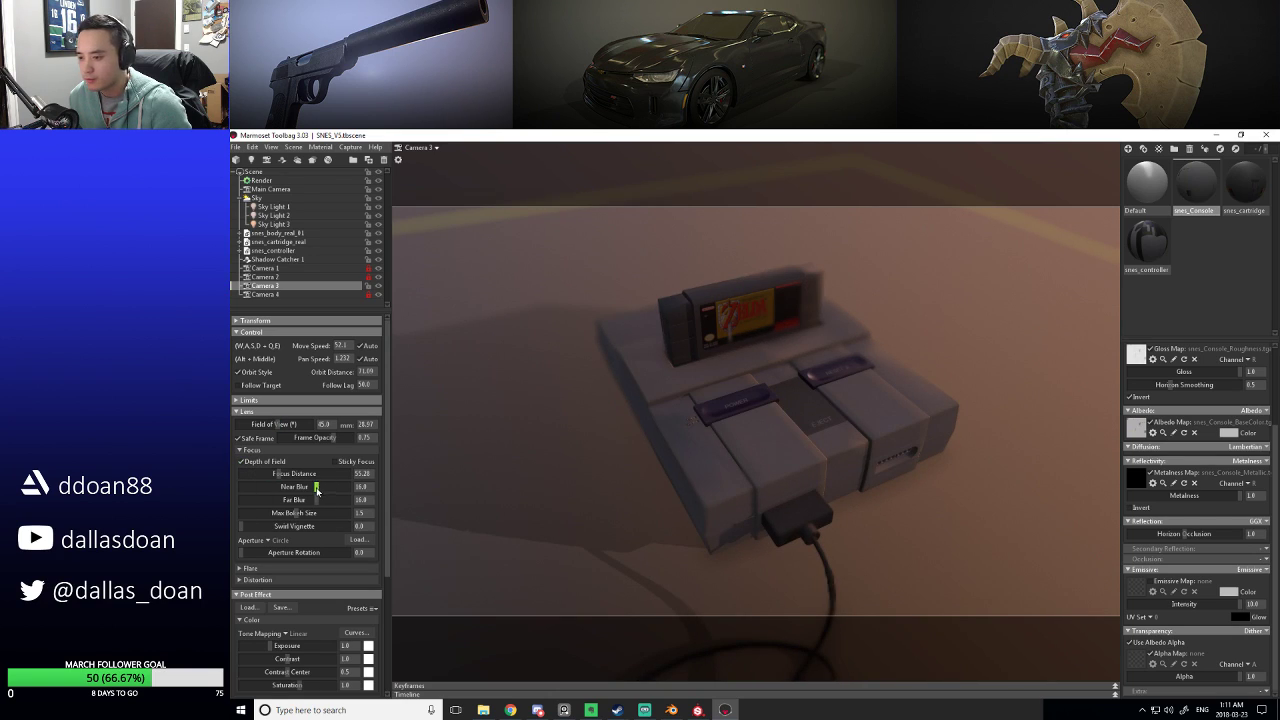
left_click_drag(318, 488, 294, 499)
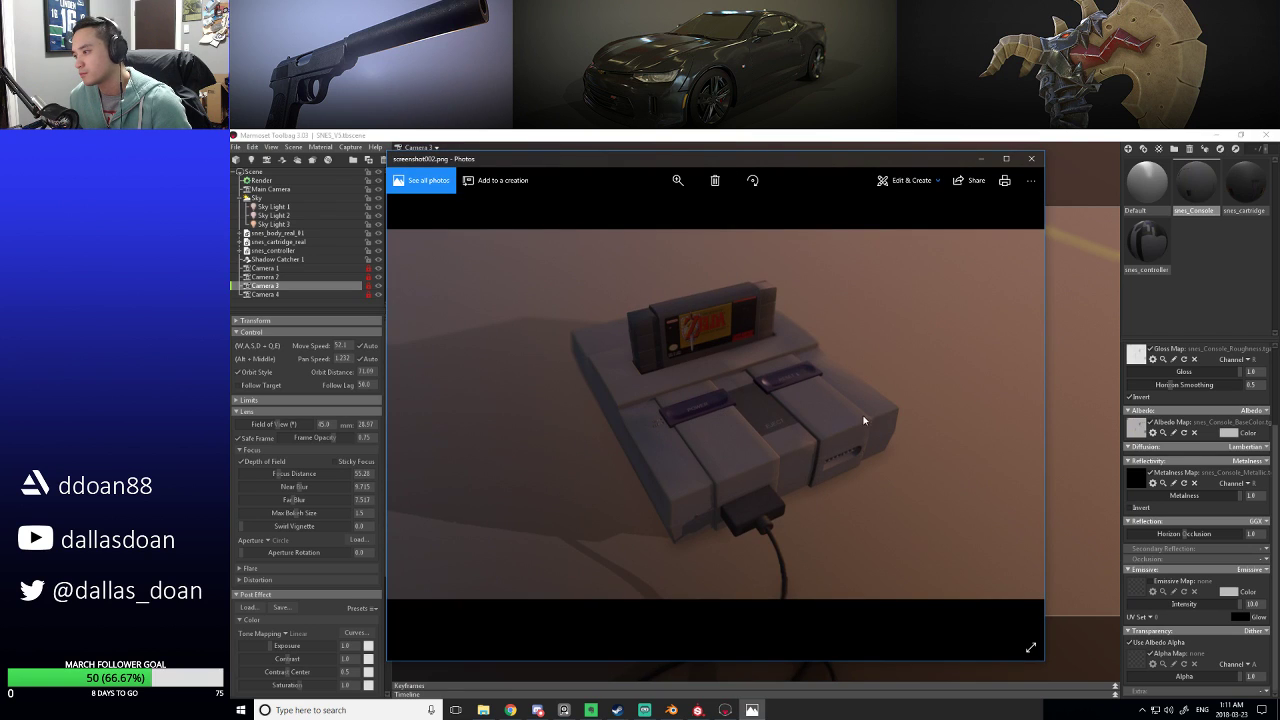
left_click(1031, 158)
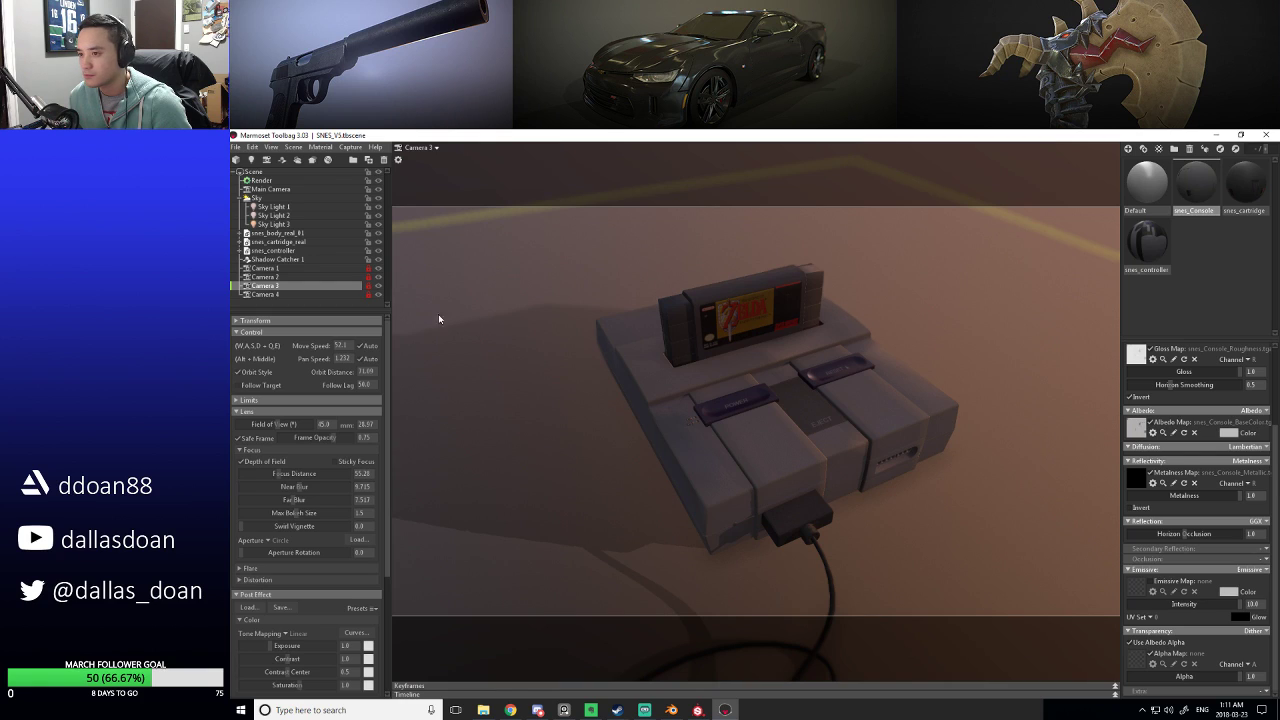
Reframe Camera 3 so the console sits slightly further right, capture and review the image, and lock the camera.
middle_click_drag(559, 357, 654, 370, "alt")
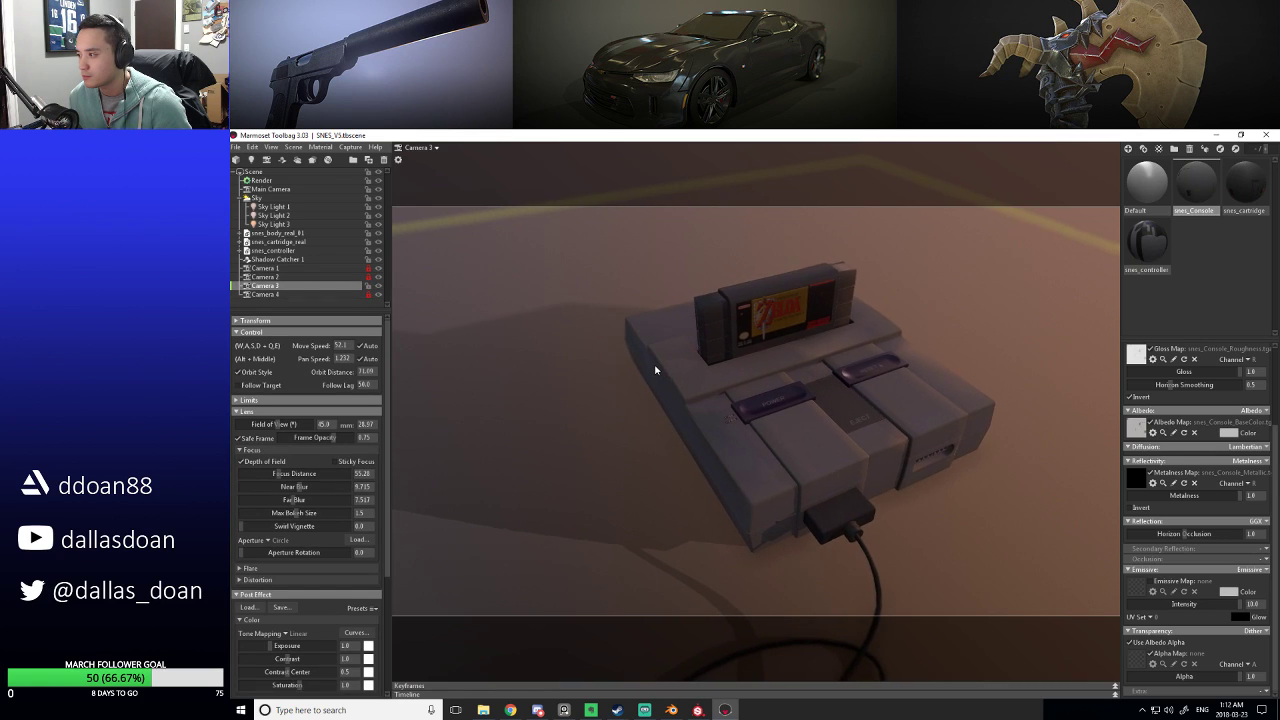
middle_click_drag(655, 366, 663, 365, "alt")
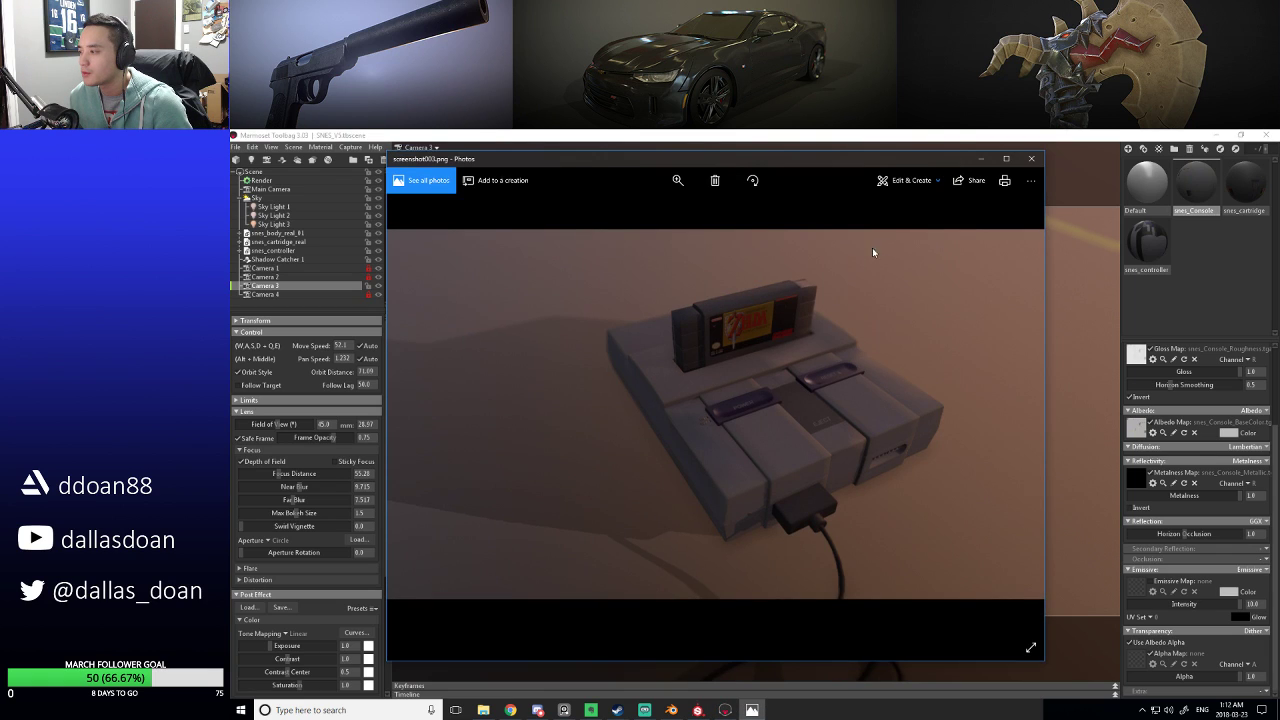
left_click(1031, 158)
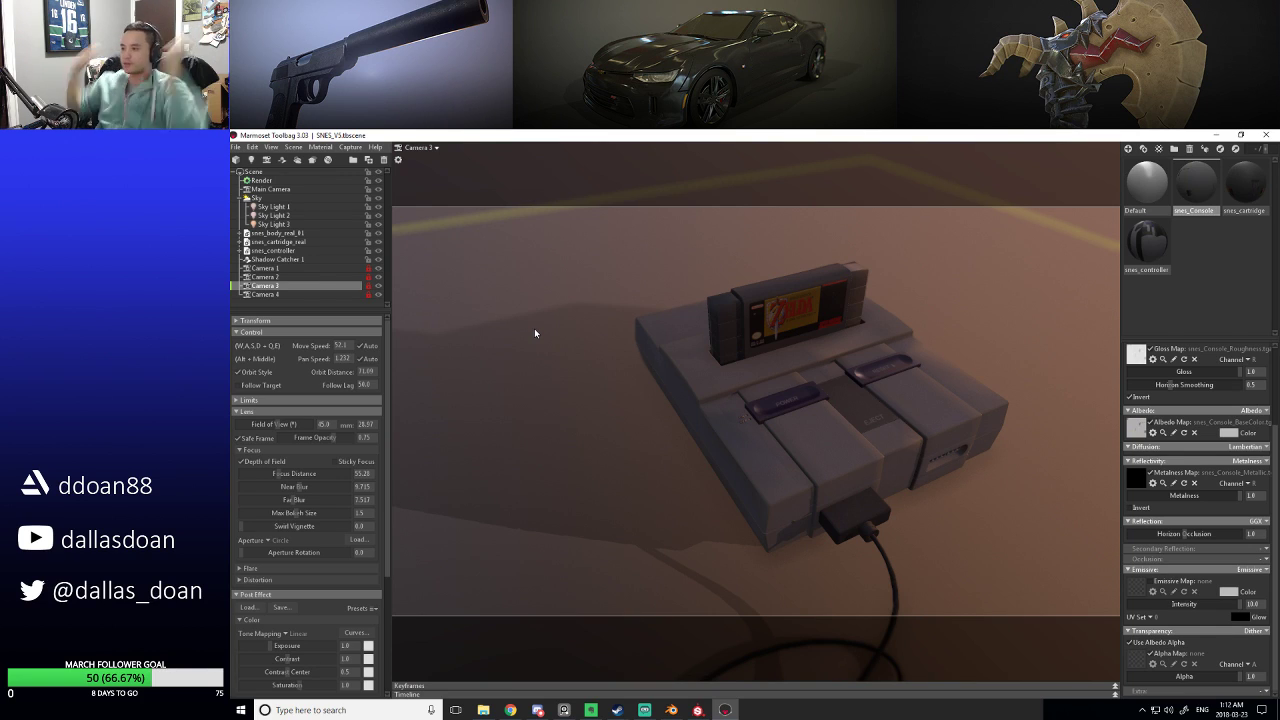
Select and unlock Camera 4, view the scene through it, and enable its depth of field.
left_click(293, 295)
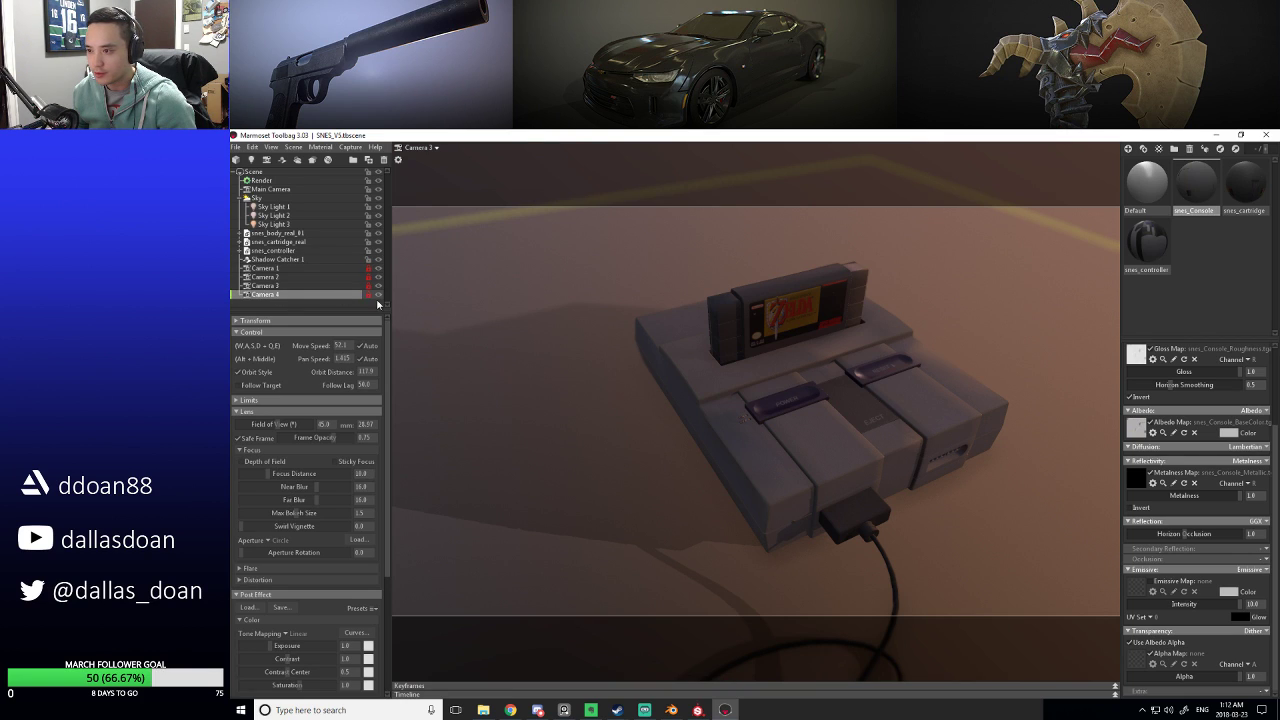
left_click(427, 148)
left_click(465, 189)
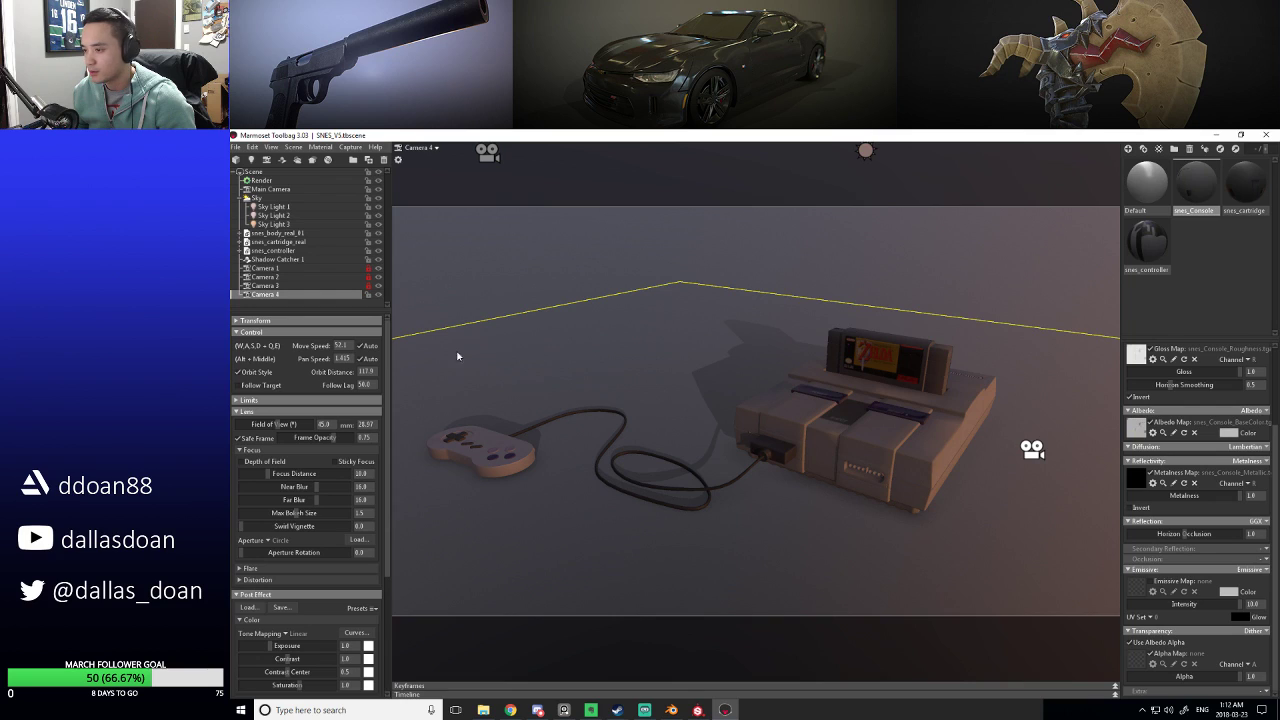
left_click(247, 461)
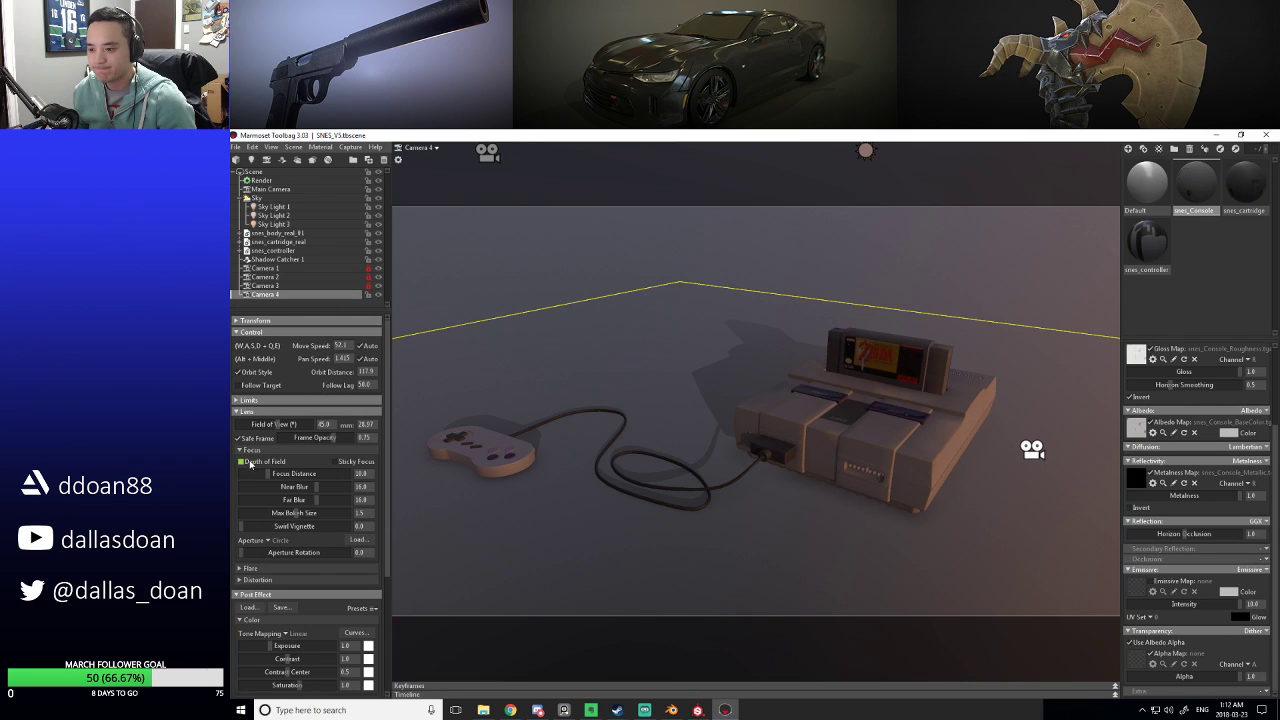
Focus Camera 4 on the cable plug, reduce near blur to about 6.9 and far blur to about 6.5, and review a captured image.
left_click(760, 450, "ctrl")
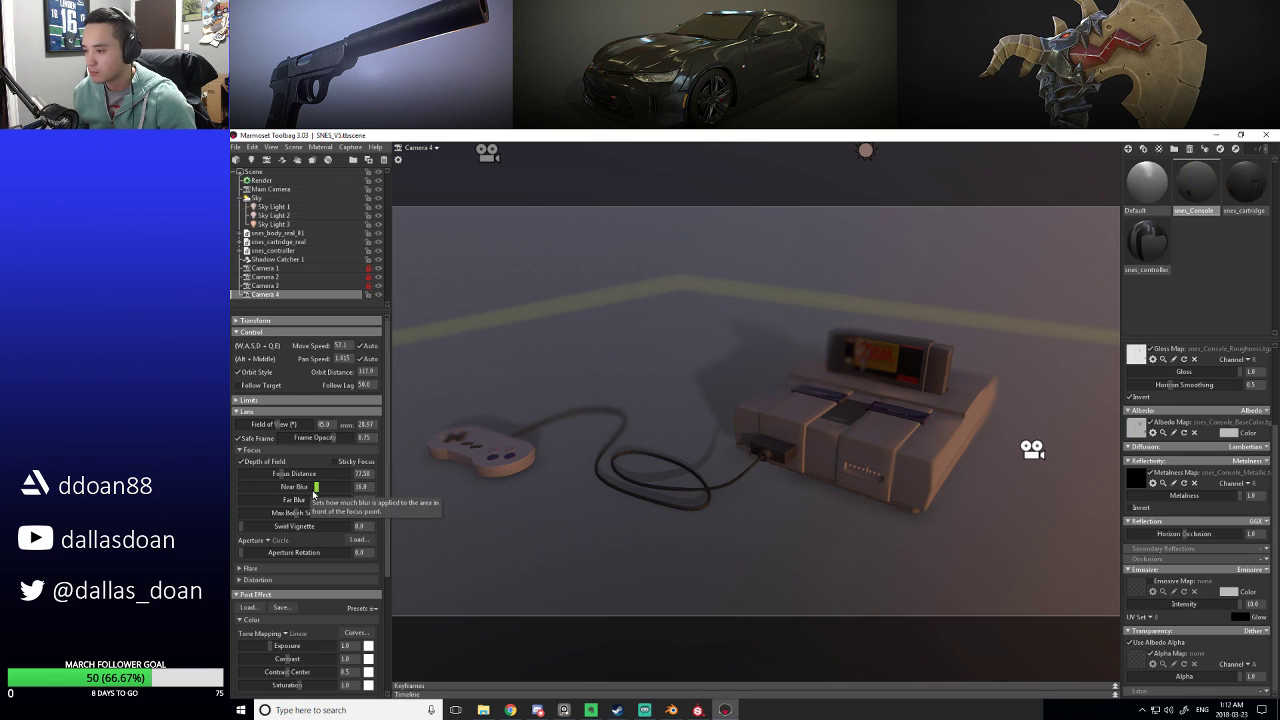
mouse_move(316, 499)
left_mouse_down()
mouse_move(270, 493)
mouse_move(305, 499)
mouse_move(291, 499)
left_mouse_up()
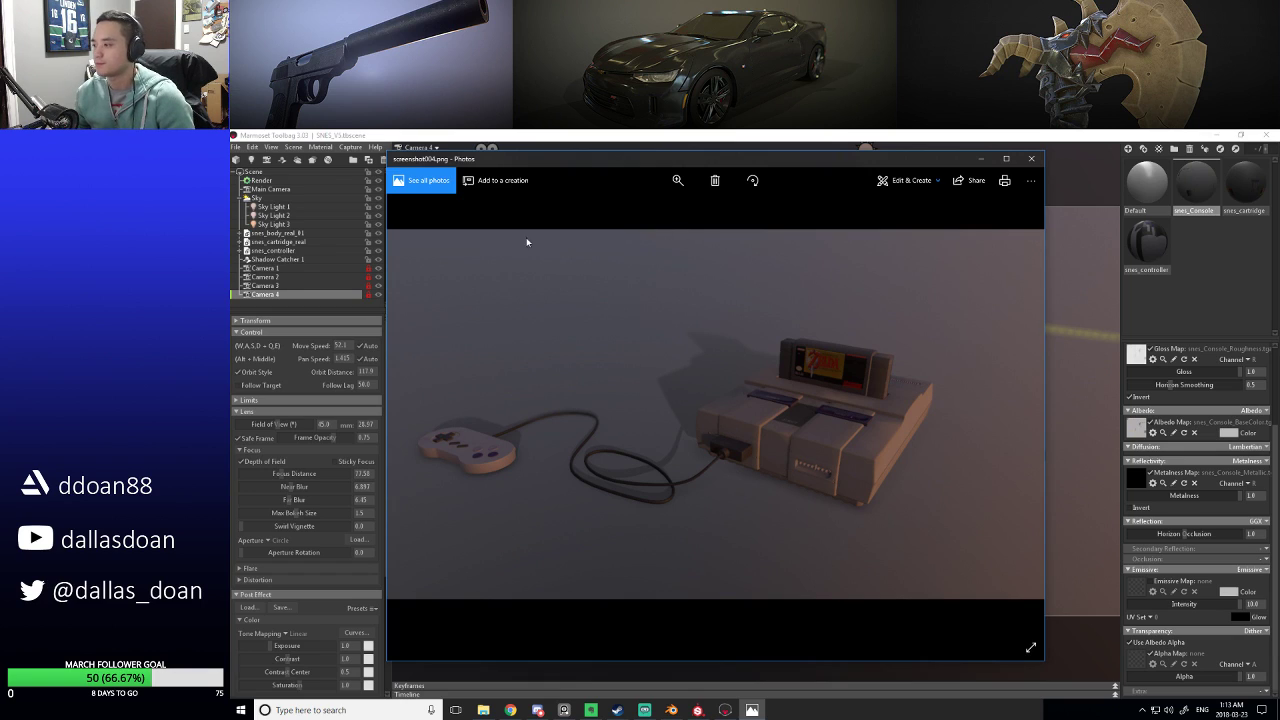
left_click(1030, 160)
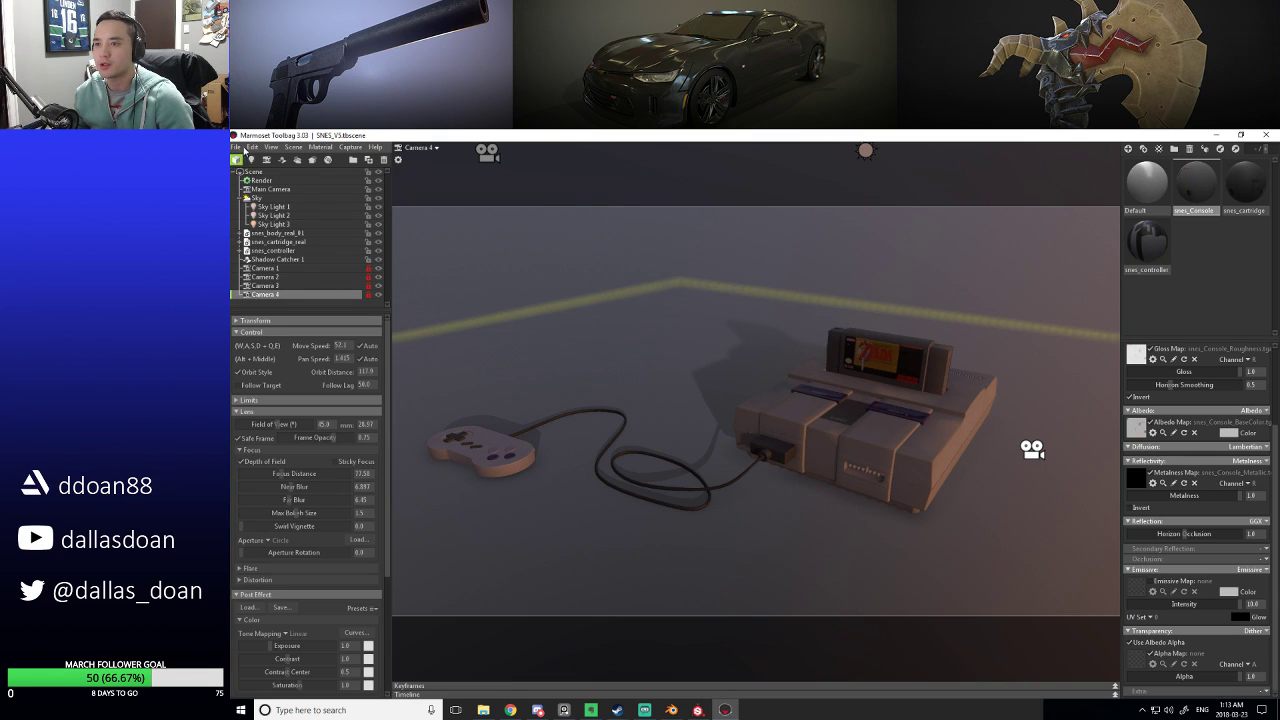
Switch the view back to Camera 1 and save the scene.
left_click(438, 147)
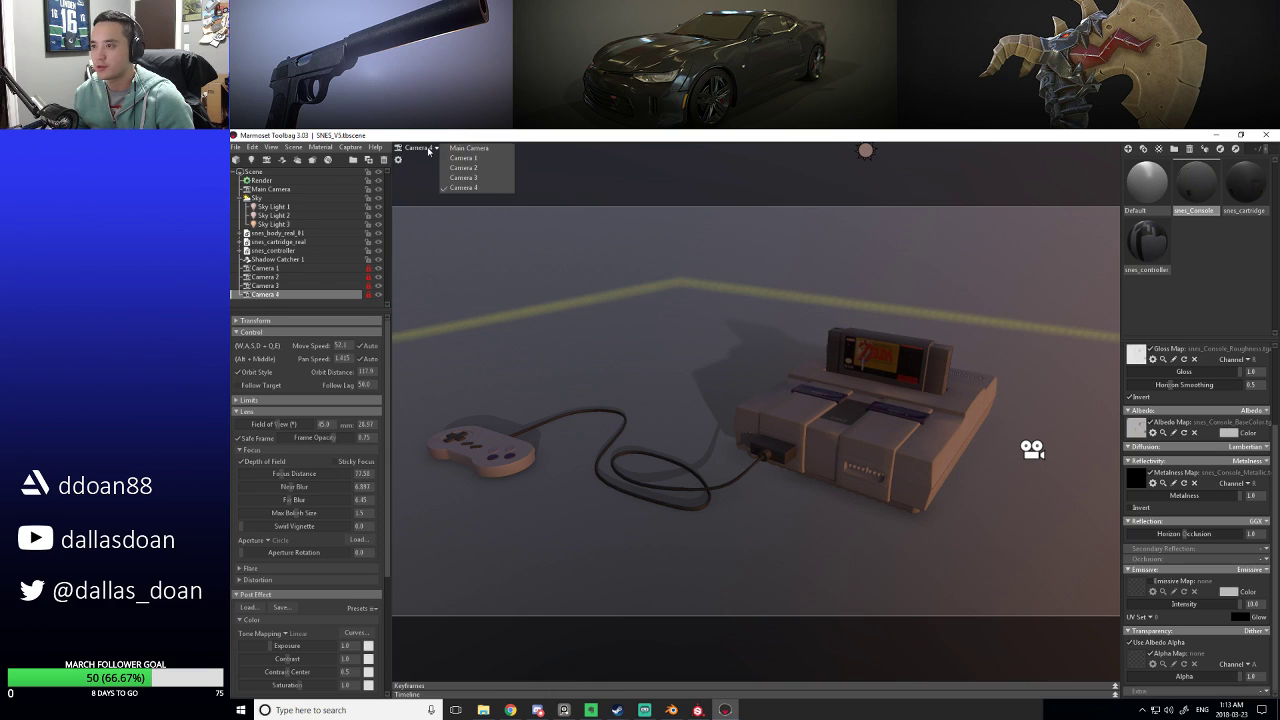
left_click(460, 163)
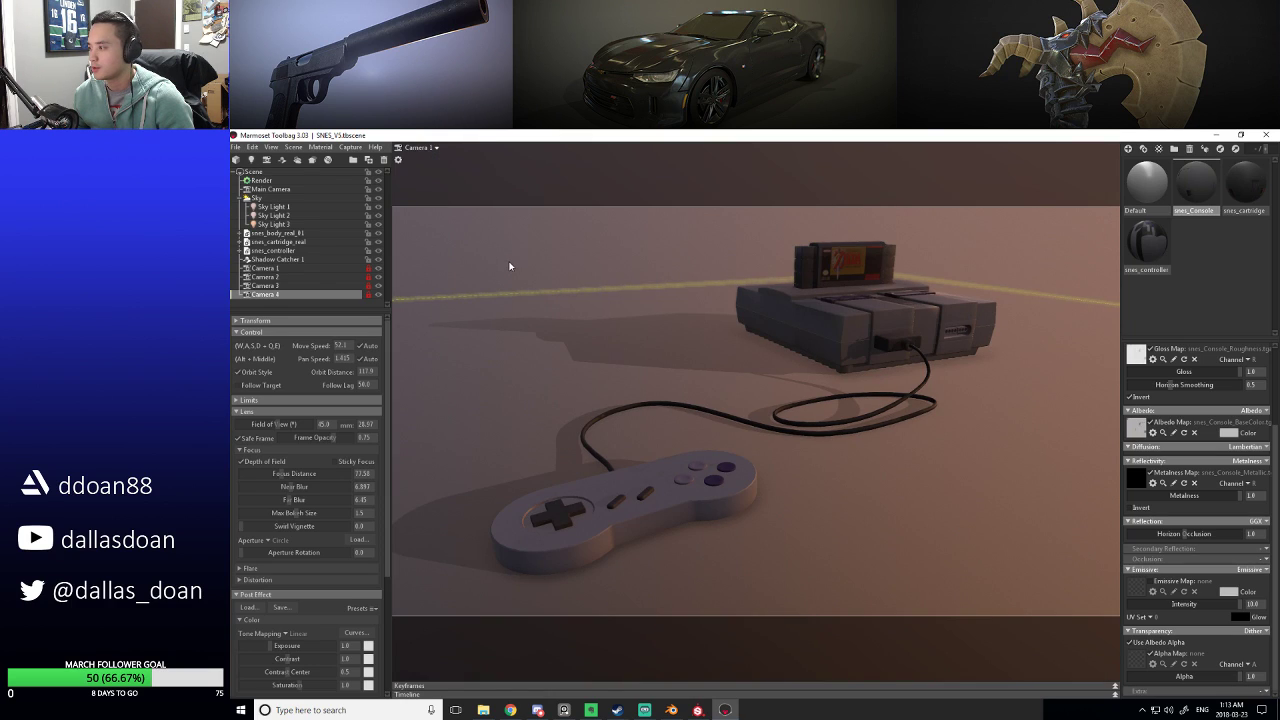
left_click(237, 147)
left_click(268, 193)
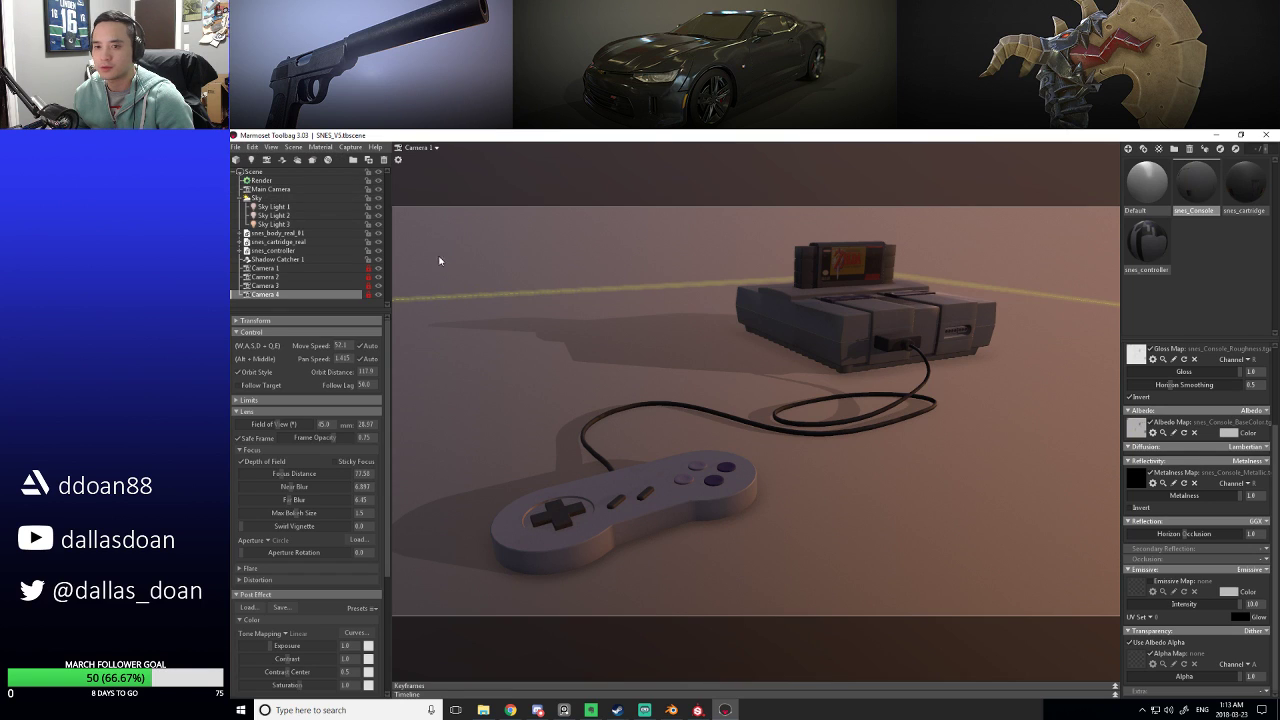